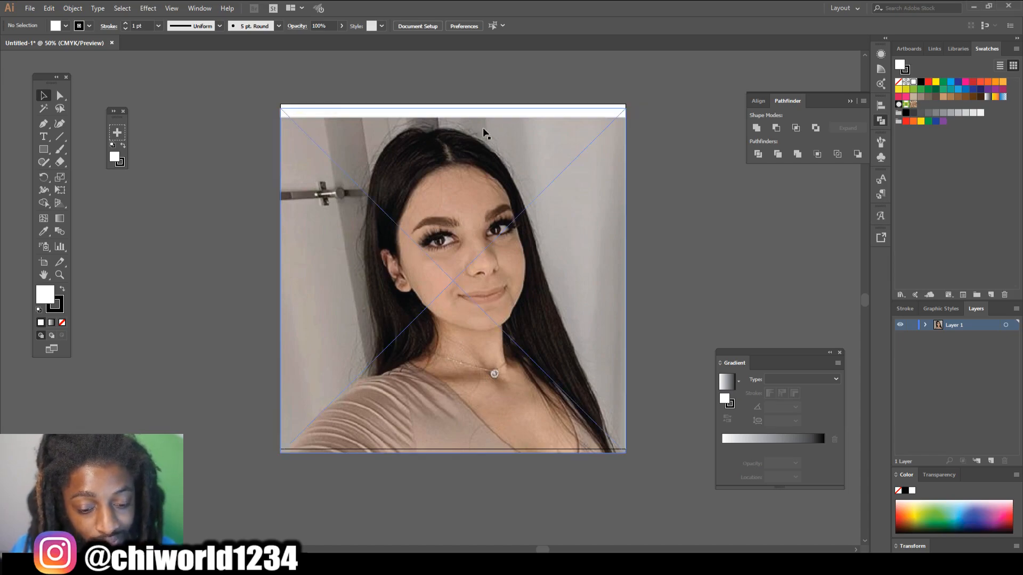
Select the portrait photo and examine its facial details up close and as a whole.
left_click(447, 288)
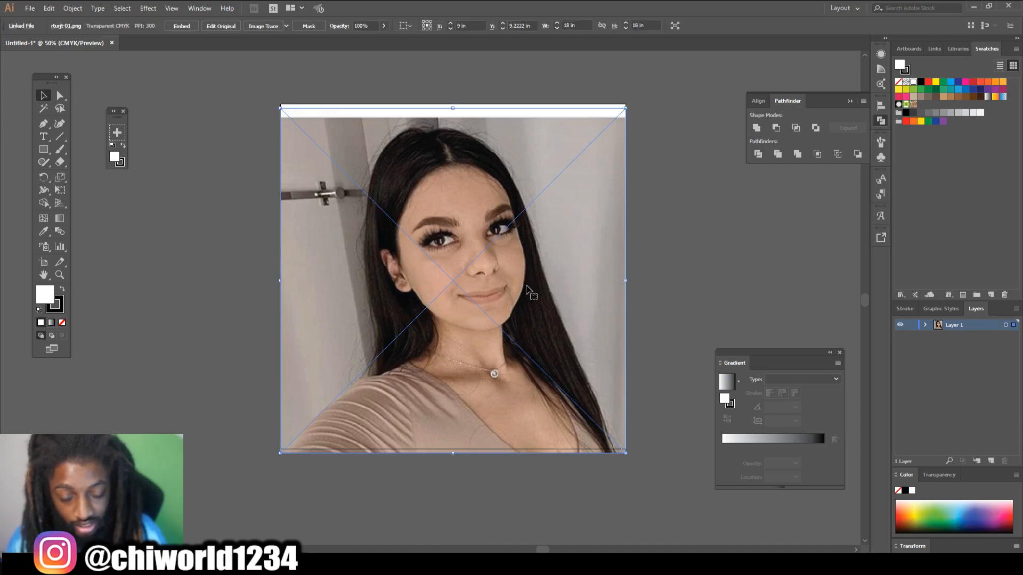
key("ctrl+equal")
key("ctrl+equal")
key("ctrl+equal")
key("ctrl+equal")
scroll(561, 286, "up", 2)
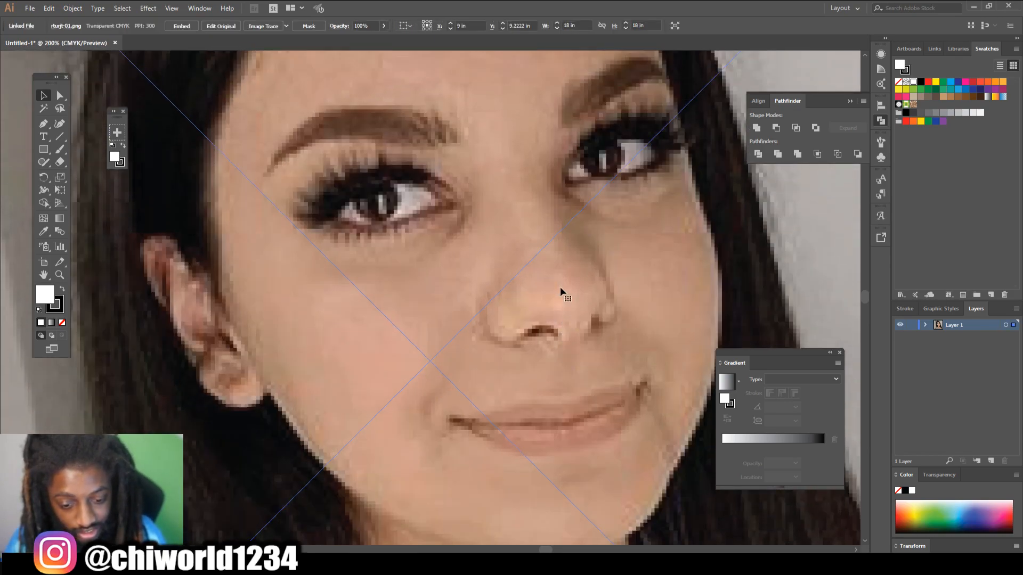
key("ctrl+equal")
key("ctrl+equal")
scroll(561, 290, "right", 2)
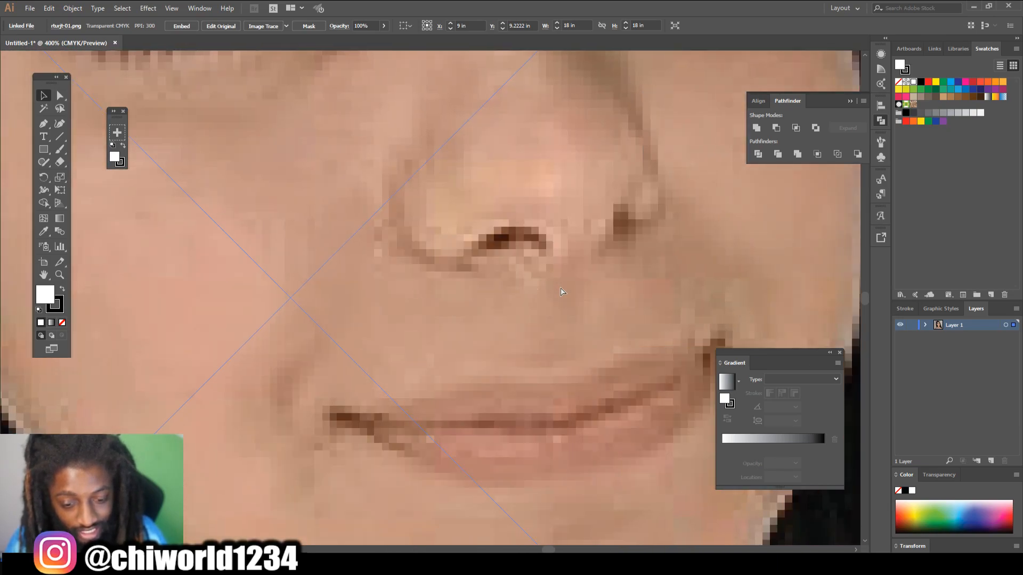
scroll(560, 290, "up", 3)
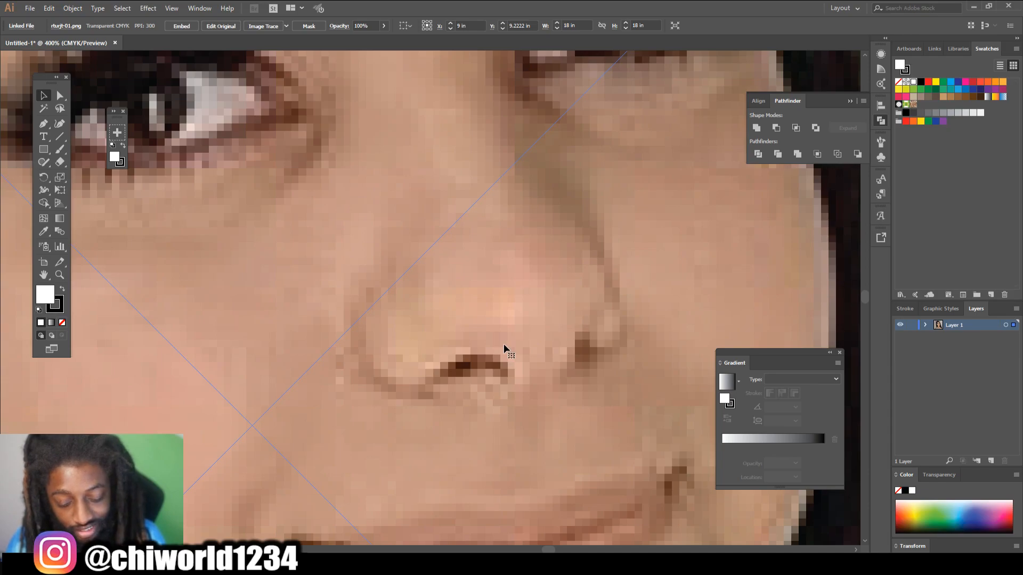
key("ctrl+minus")
key("ctrl+minus")
key("ctrl+minus")
key("ctrl+minus")
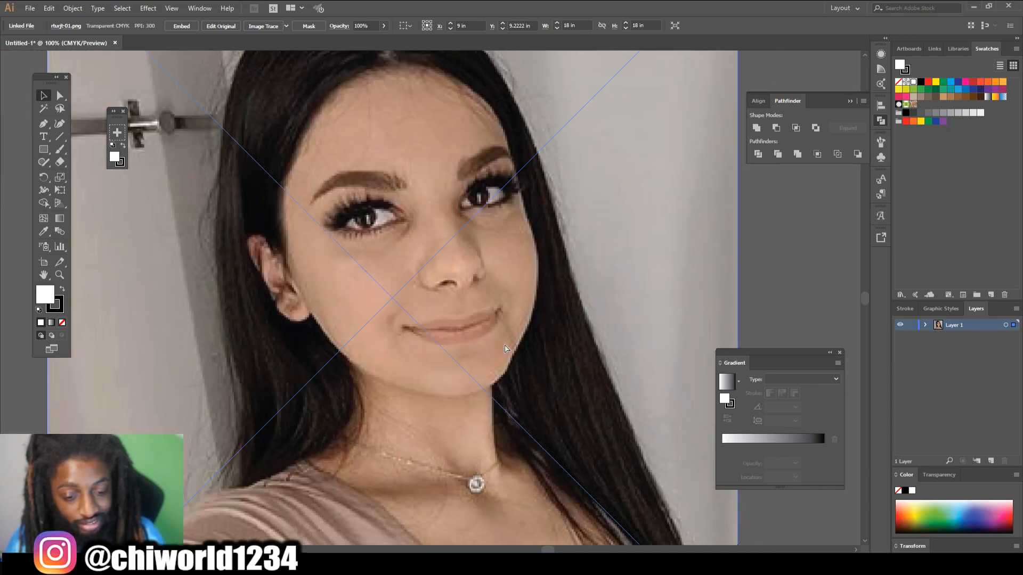
key("ctrl+minus")
key("ctrl+minus")
scroll(506, 347, "up", 1)
key("ctrl+equal")
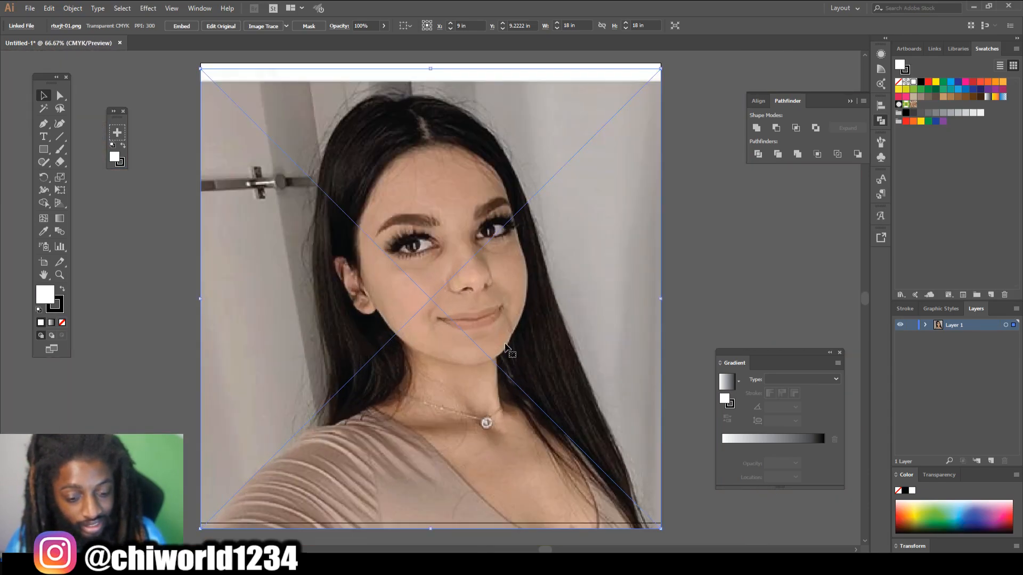
scroll(491, 312, "up", 1)
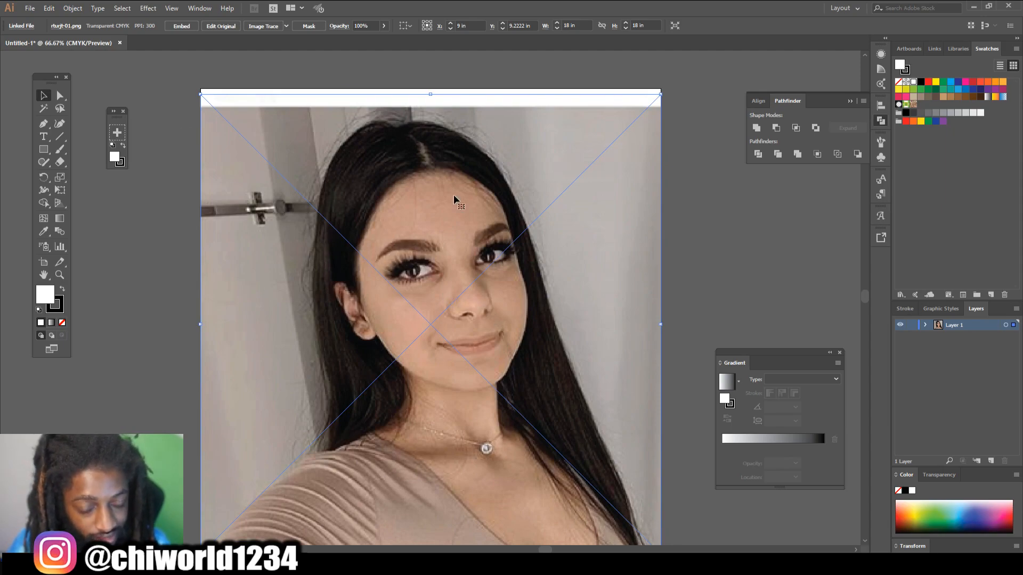
Fade the portrait photo by lowering its opacity, and add a new layer above its locked layer for the line work.
left_click(384, 25)
left_click_drag(382, 39, 362, 39)
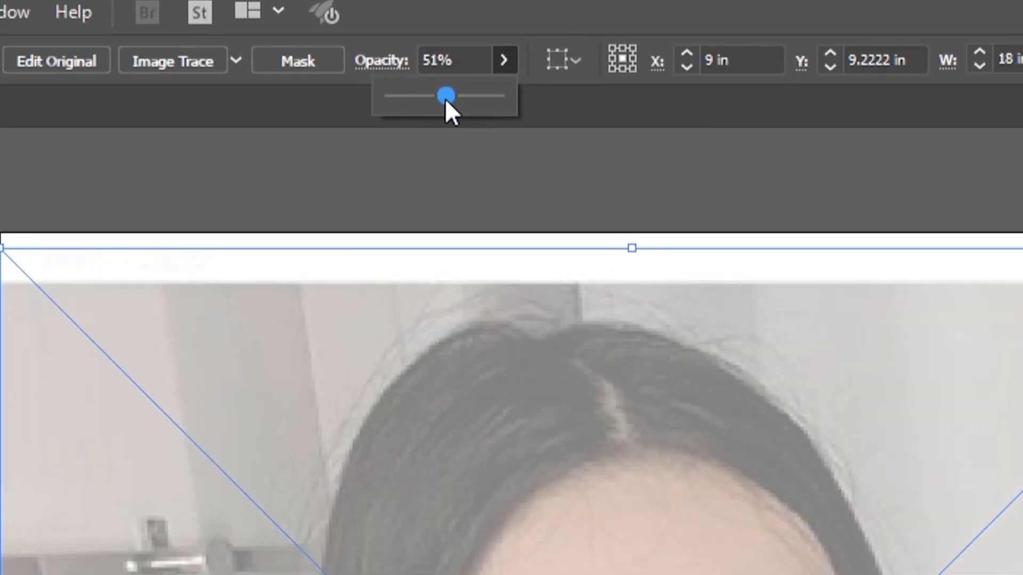
left_click_drag(445, 98, 462, 97)
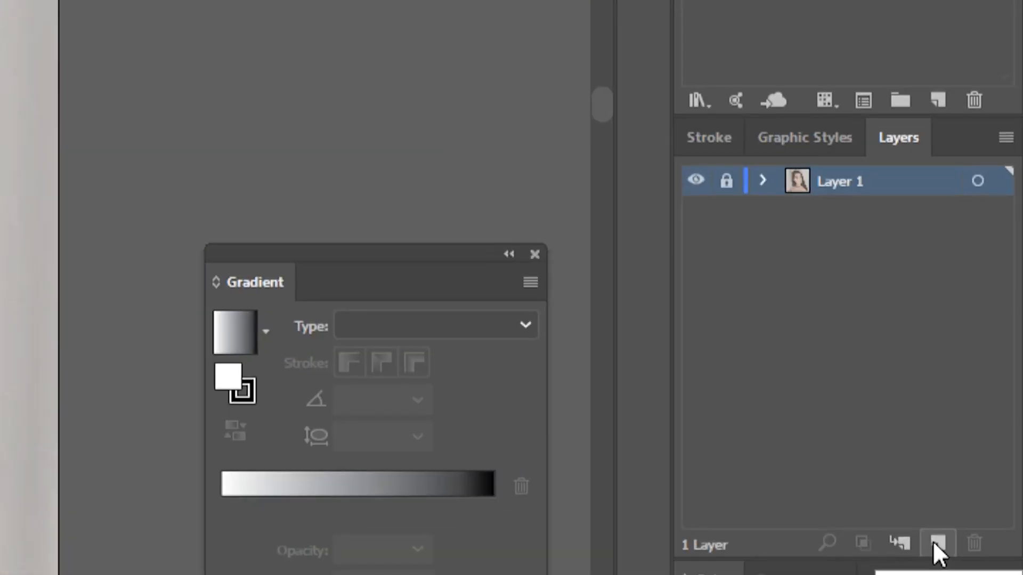
left_click(990, 460)
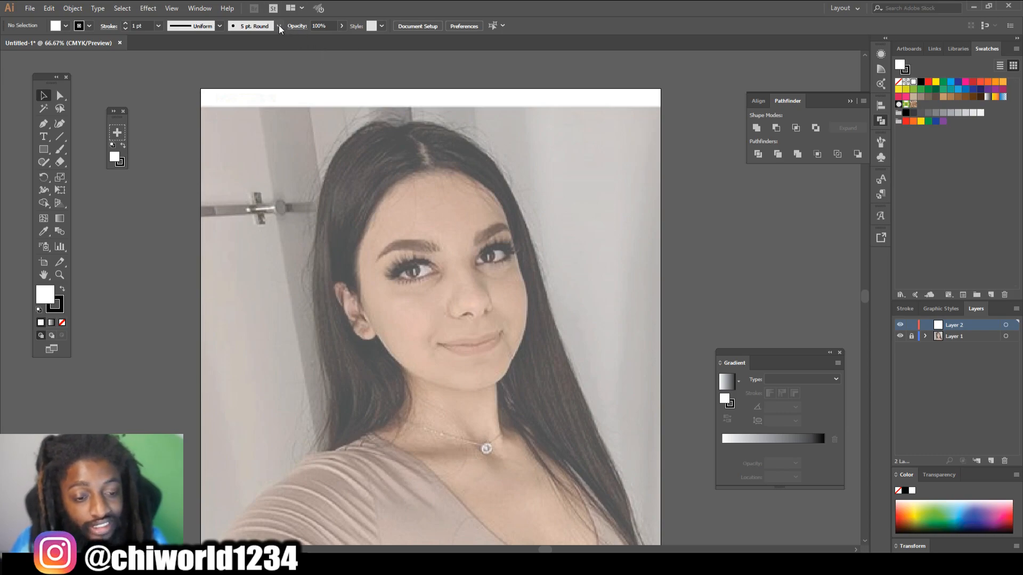
Create a new calligraphic brush with a 3 pt size controlled by pen pressure.
left_click(278, 26)
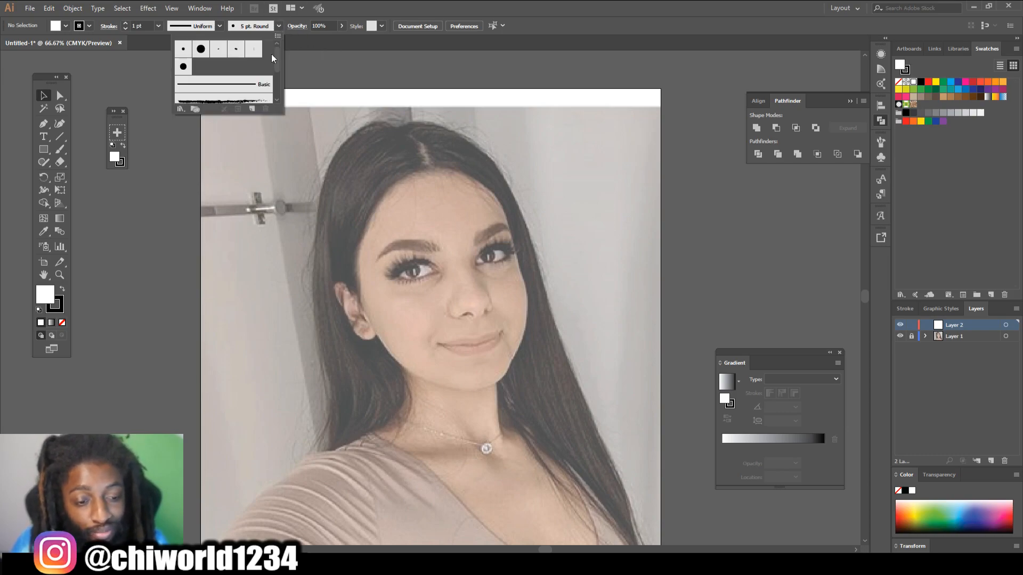
left_click(252, 107)
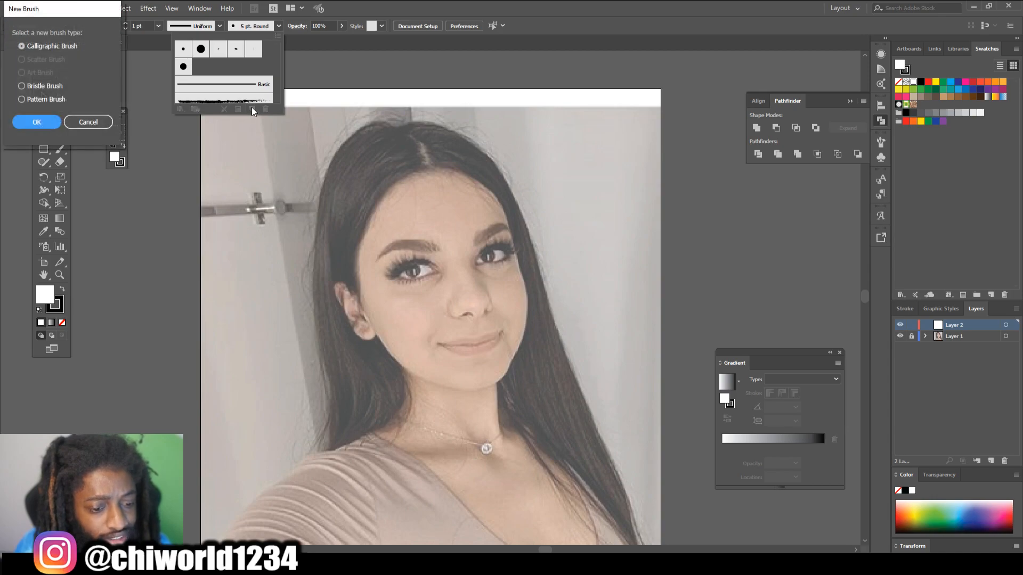
left_click(37, 123)
left_click(171, 166)
left_click(173, 201)
left_click(122, 165)
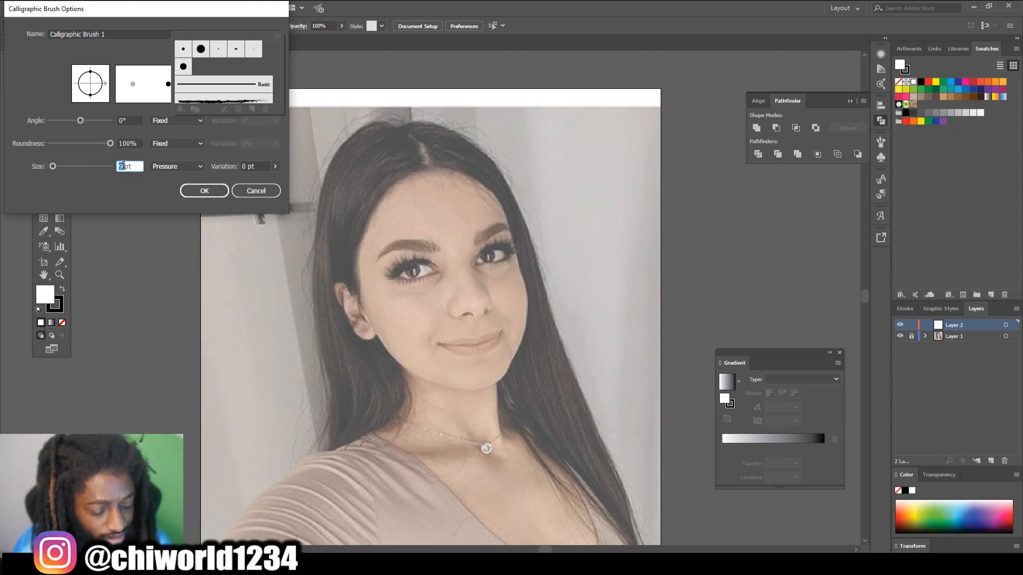
type("3")
left_click(248, 167)
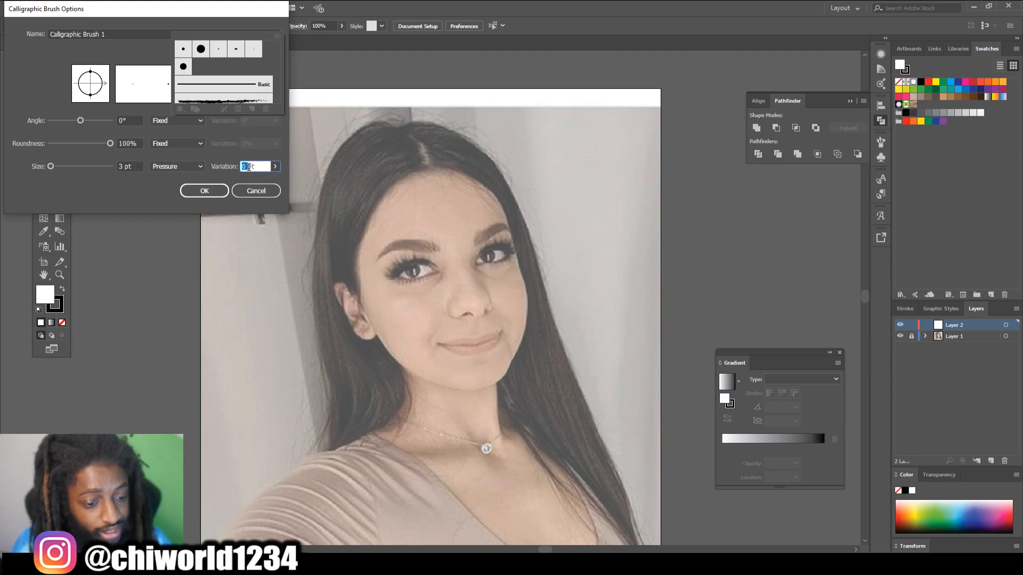
left_click(216, 192)
Paint several test strokes with the Paintbrush beside and over the photo.
left_click(60, 149)
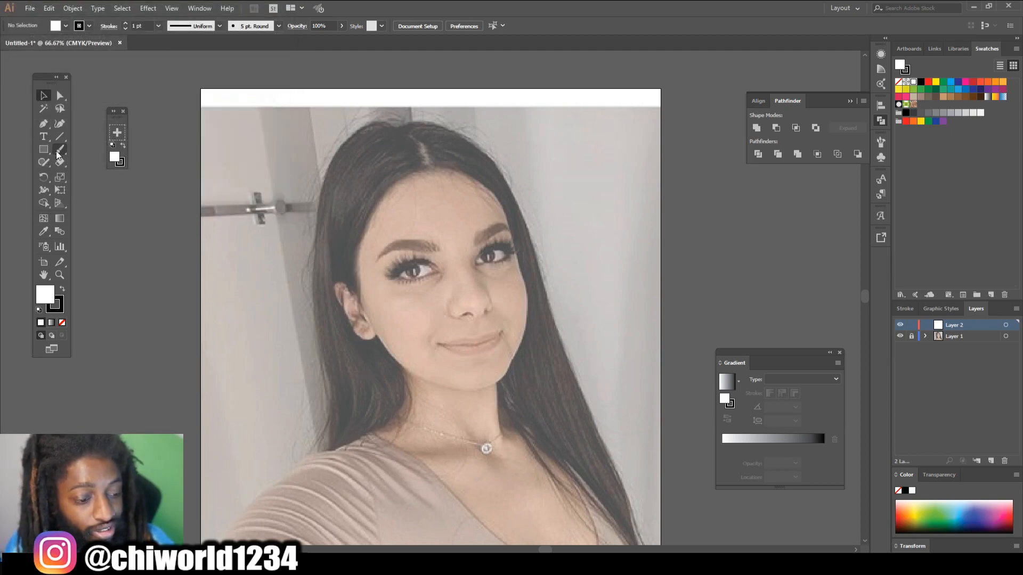
mouse_move(168, 171)
left_mouse_down()
mouse_move(157, 236)
mouse_move(170, 299)
left_mouse_up()
left_click_drag(165, 367, 141, 264)
left_click_drag(144, 375, 124, 240)
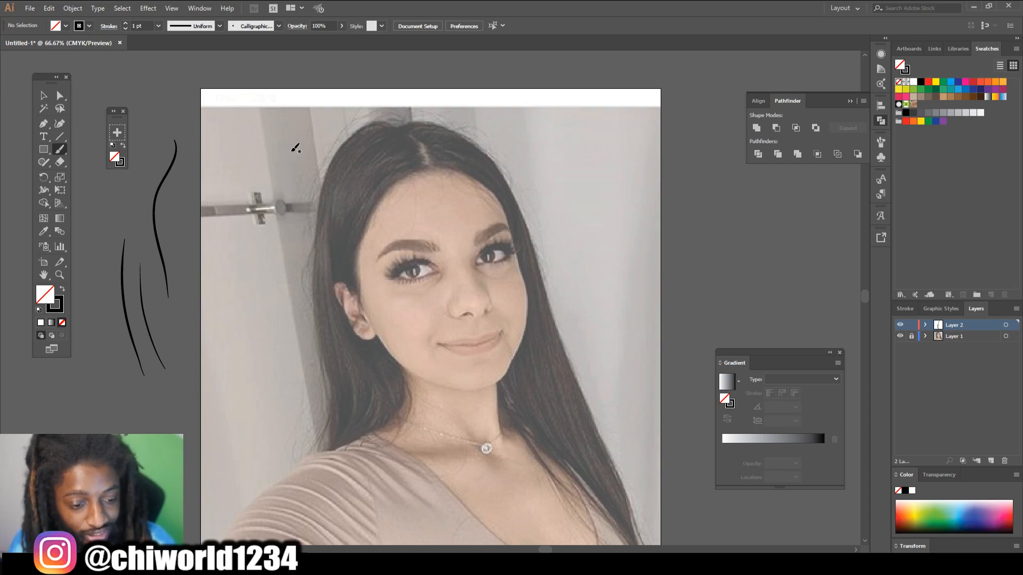
left_click_drag(287, 168, 280, 219)
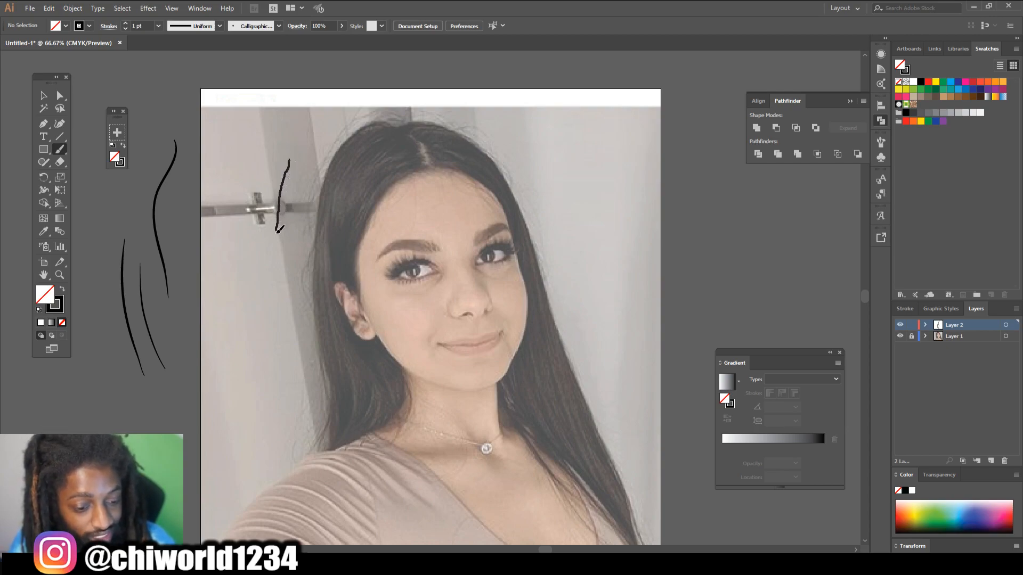
left_click_drag(265, 289, 261, 299)
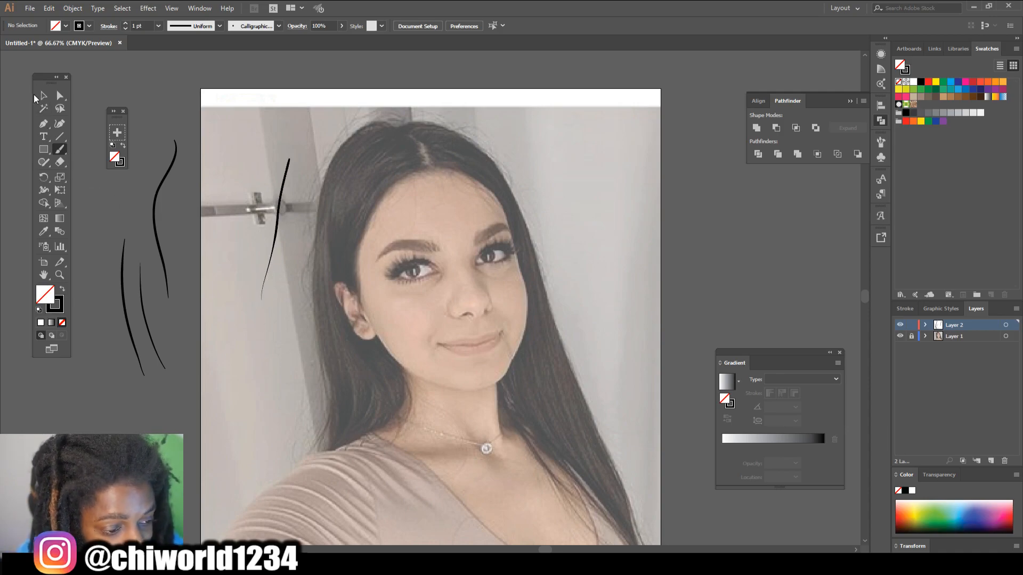
Delete all the test strokes from the new layer.
left_click(43, 97)
left_click_drag(264, 340, 286, 369)
key("Delete")
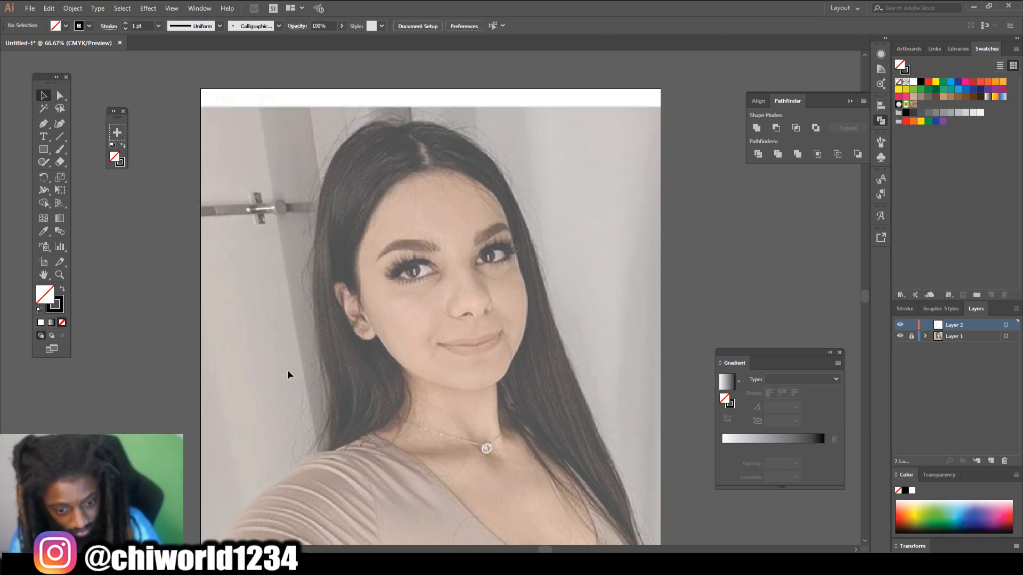
Set the brush stroke weight to 0.75 pt and paint a short curved test stroke beside the artboard.
left_click(158, 26)
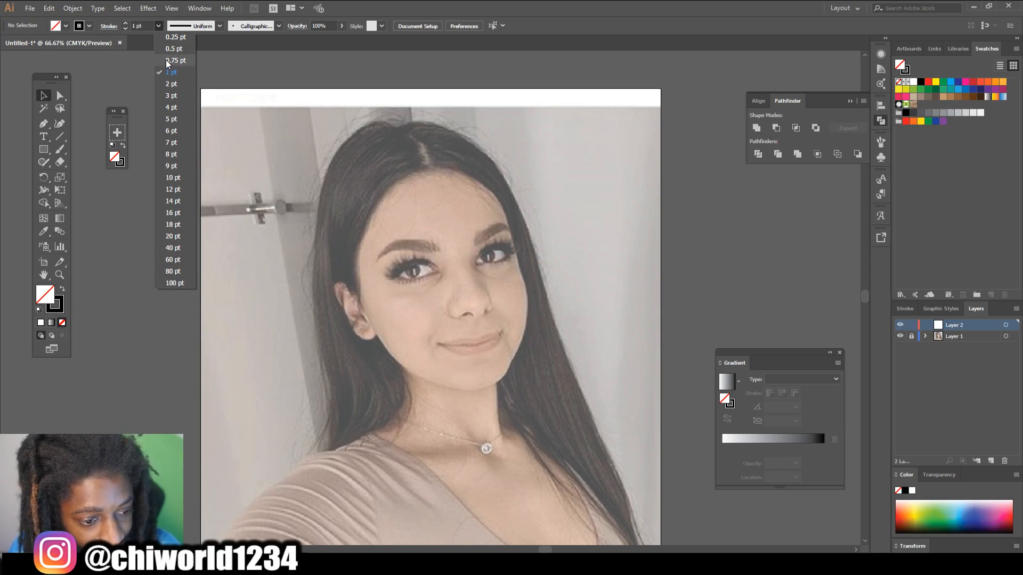
left_click(169, 61)
double_click(60, 149)
left_click(148, 161)
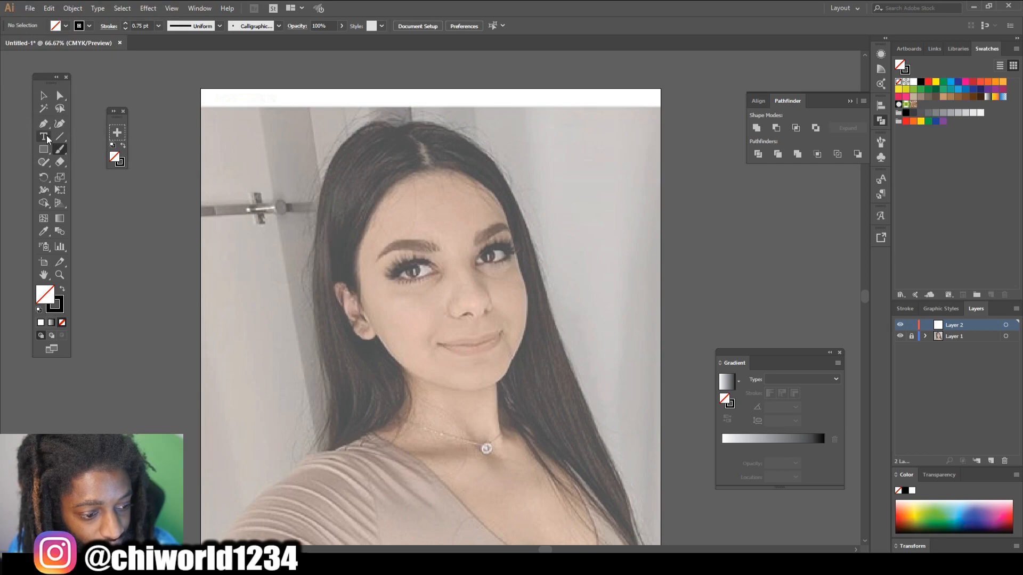
left_click_drag(186, 78, 169, 141)
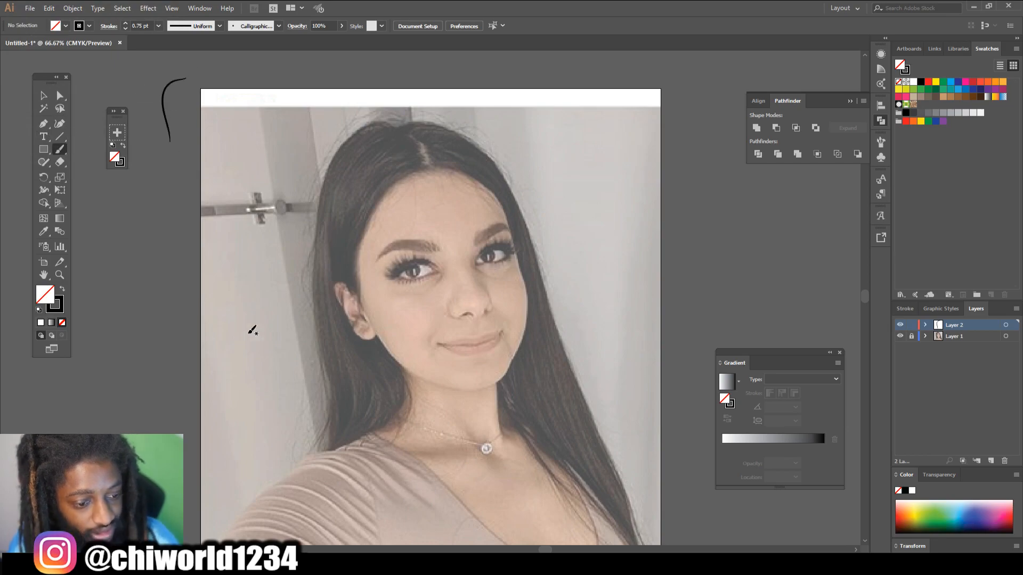
Trace the curve under the tip of the nose and paint the nostril on the image's left as a solid tapered shape.
scroll(475, 425, "down", 1)
scroll(475, 423, "up", 1)
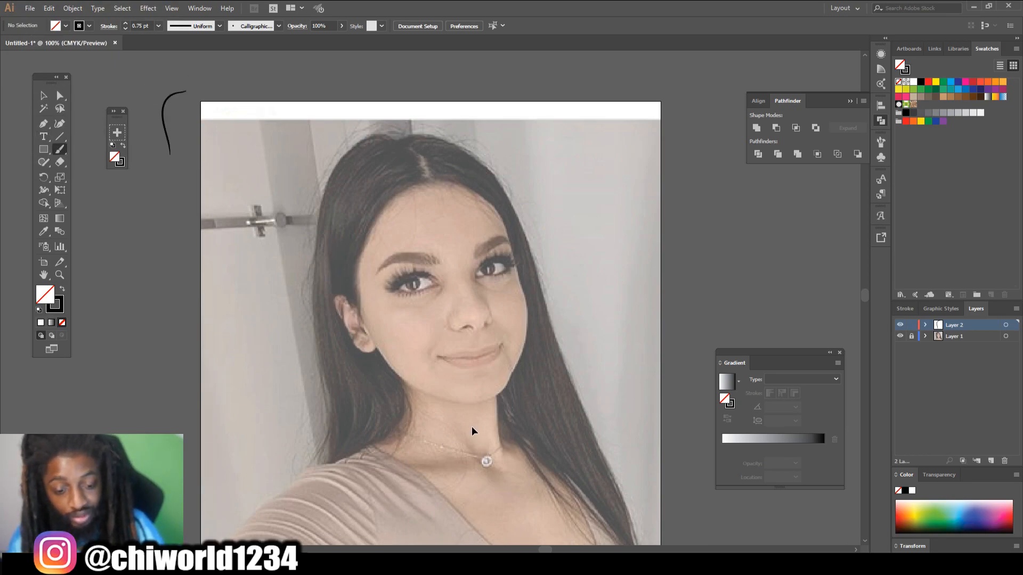
scroll(475, 423, "up", 5)
scroll(478, 423, "up", 1)
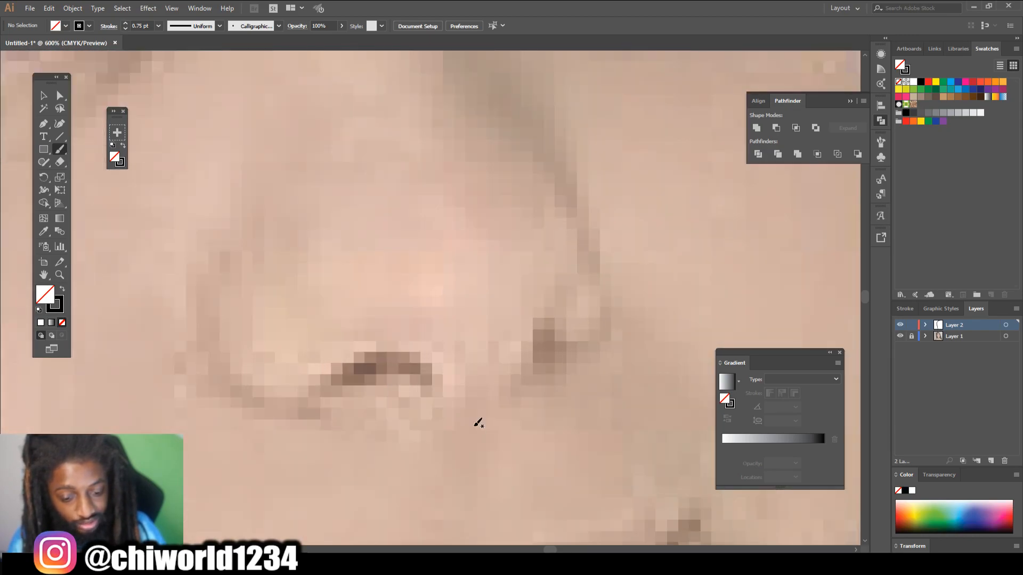
mouse_move(390, 394)
left_mouse_down()
mouse_move(412, 411)
mouse_move(459, 413)
mouse_move(506, 387)
mouse_move(566, 310)
left_mouse_up()
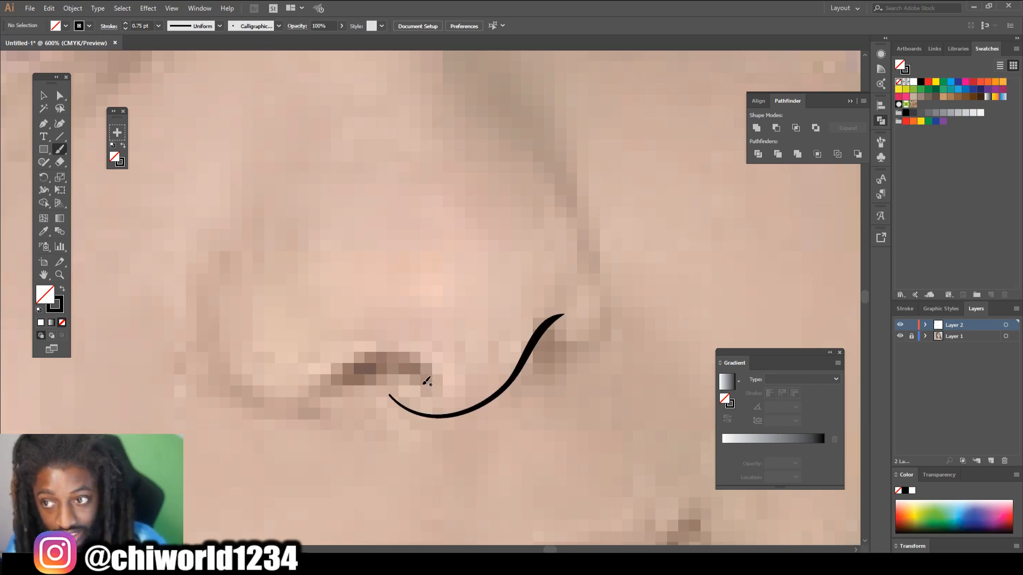
mouse_move(437, 382)
left_mouse_down()
mouse_move(402, 353)
mouse_move(341, 365)
mouse_move(300, 400)
mouse_move(332, 378)
mouse_move(411, 359)
left_mouse_up()
mouse_move(336, 378)
left_mouse_down()
mouse_move(397, 357)
mouse_move(389, 354)
left_mouse_up()
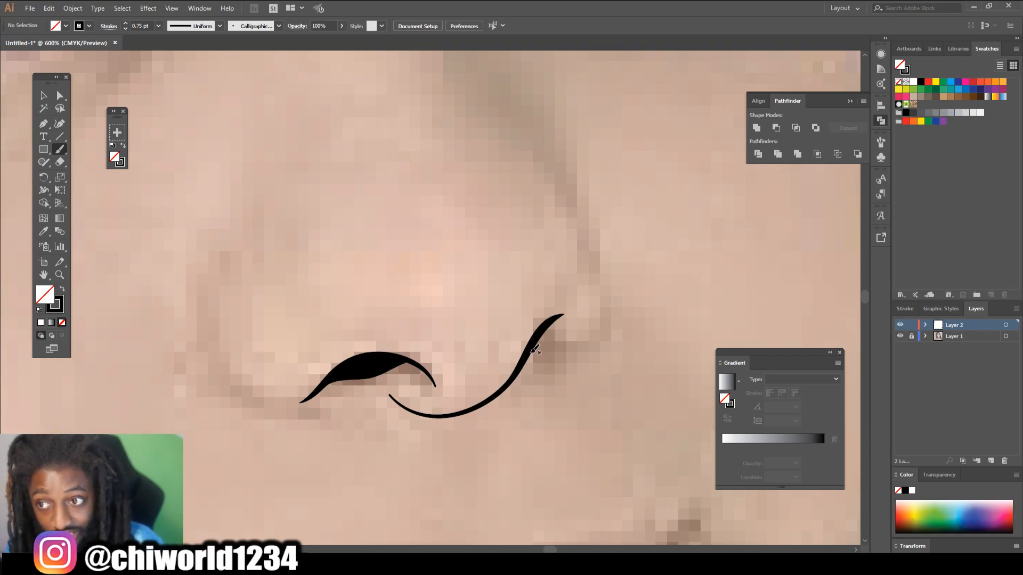
Trace the lower edge of the nostril on the image's right and thicken its inner corner with black.
mouse_move(535, 346)
left_mouse_down()
mouse_move(557, 349)
mouse_move(601, 321)
left_mouse_up()
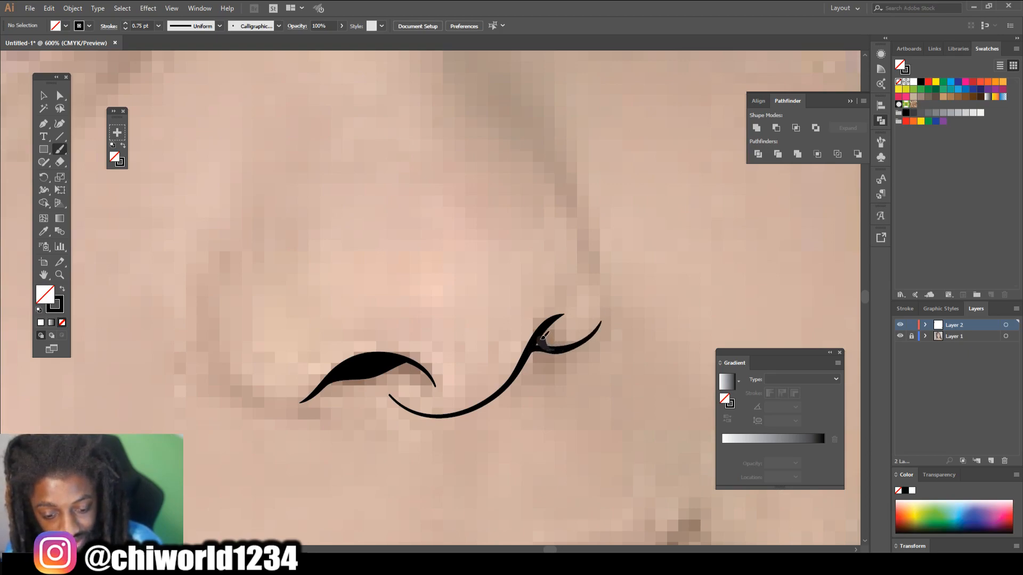
mouse_move(545, 341)
left_mouse_down()
mouse_move(557, 349)
mouse_move(546, 322)
left_mouse_up()
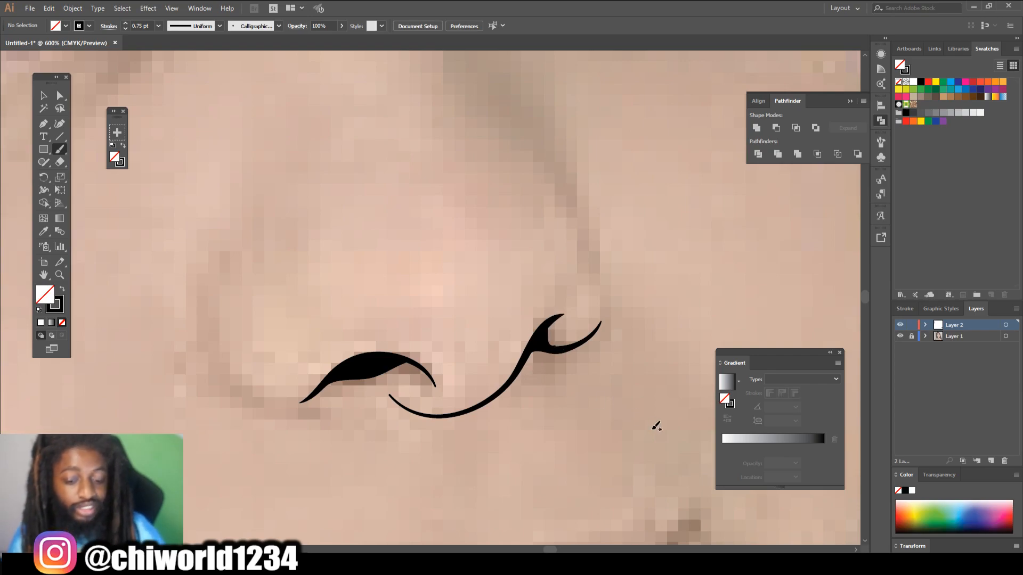
left_click_drag(573, 346, 551, 320)
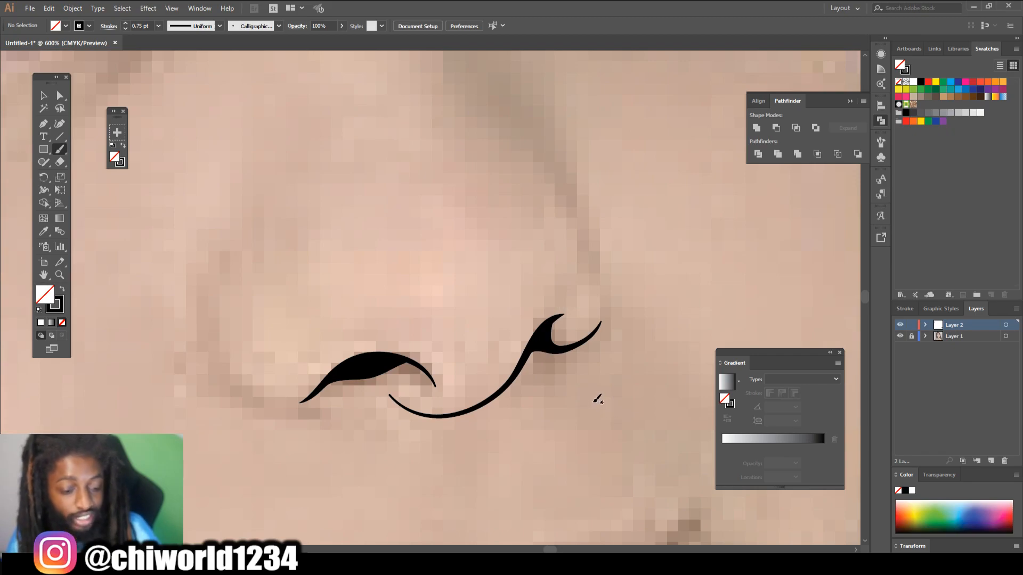
Trace the rounded wing on the image's left side of the nose, with a short thin crease line above it.
scroll(593, 401, "down", 5)
scroll(590, 397, "up", 4)
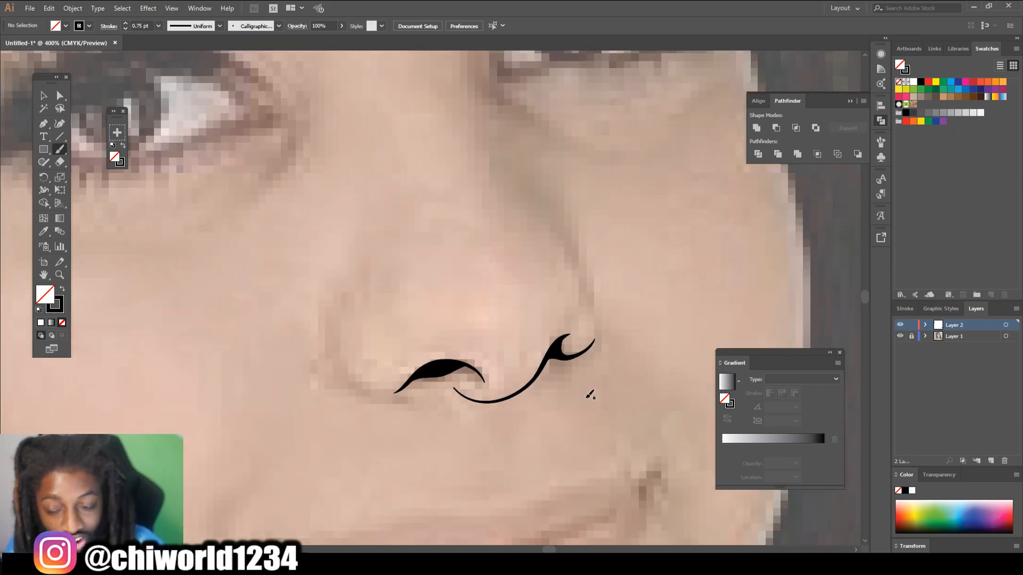
mouse_move(421, 403)
left_mouse_down()
mouse_move(347, 390)
mouse_move(324, 354)
mouse_move(326, 308)
mouse_move(356, 290)
mouse_move(358, 260)
left_mouse_up()
scroll(533, 325, "up", 2)
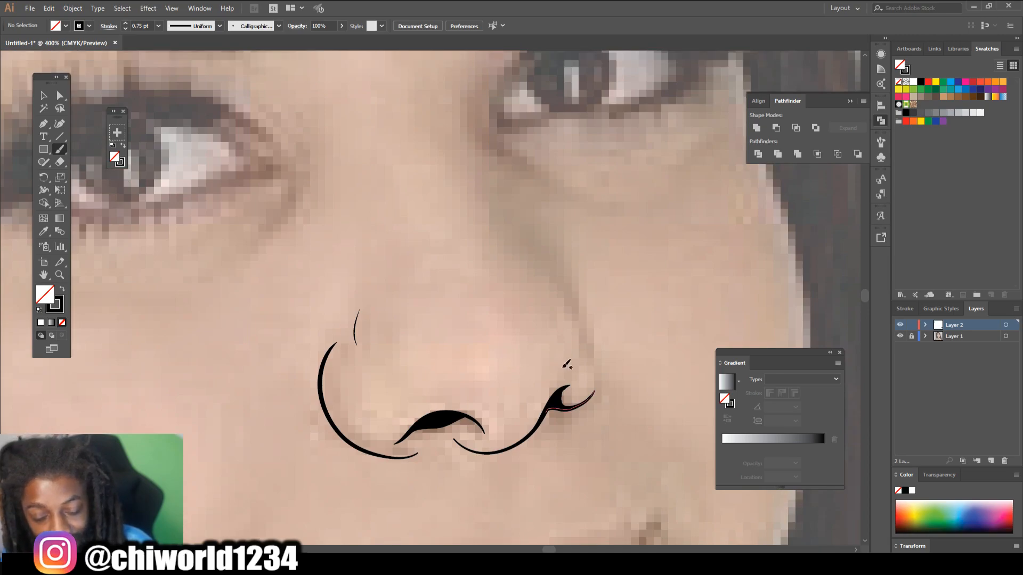
Trace the nose contour on the image's right, from the nostril wing up toward the bridge.
left_click_drag(592, 375, 584, 316)
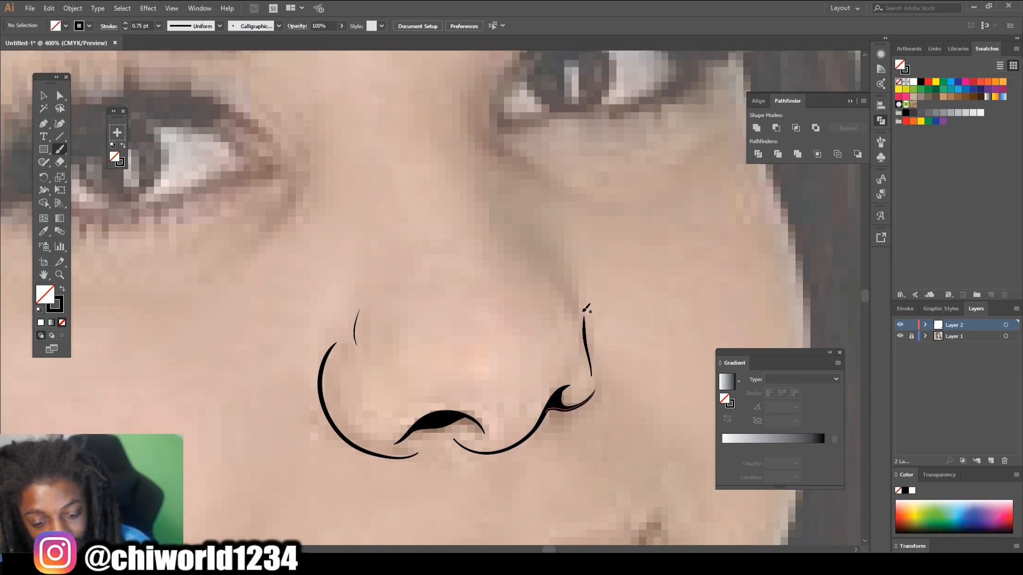
mouse_move(575, 354)
left_mouse_down()
mouse_move(583, 318)
mouse_move(570, 286)
mouse_move(509, 230)
left_mouse_up()
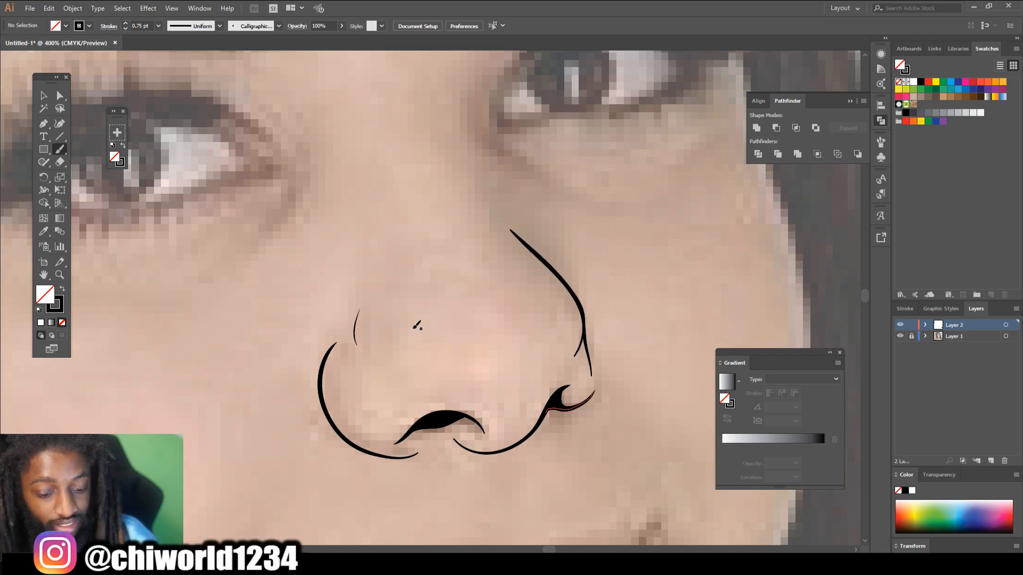
scroll(632, 430, "down", 5)
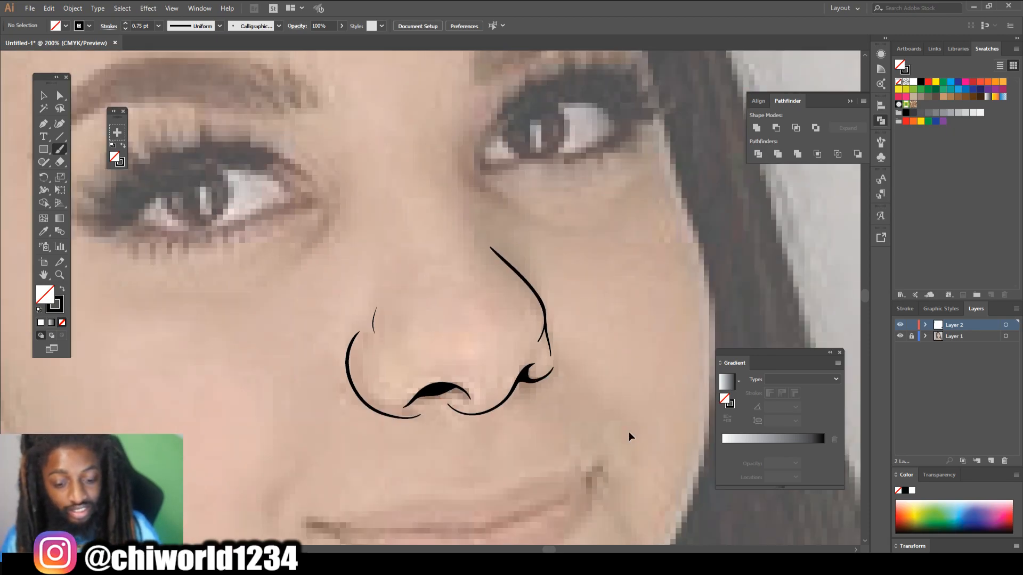
scroll(629, 428, "up", 4)
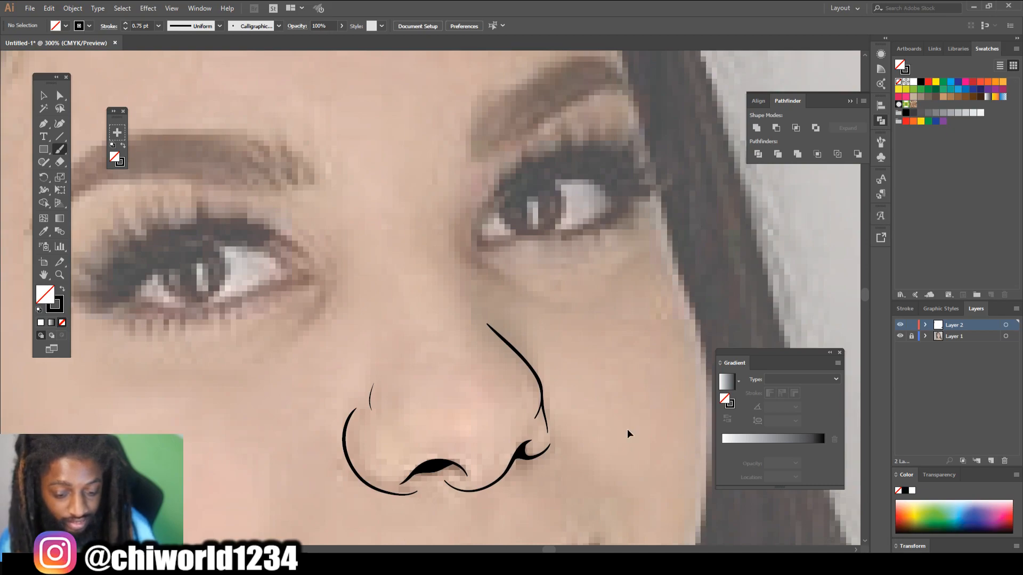
Redraw the nose contour on the image's right as a single stroke and add a curved bridge line beside the eye.
key("ctrl+z")
key("ctrl+z")
mouse_move(531, 420)
left_mouse_down()
mouse_move(539, 387)
mouse_move(495, 335)
left_mouse_up()
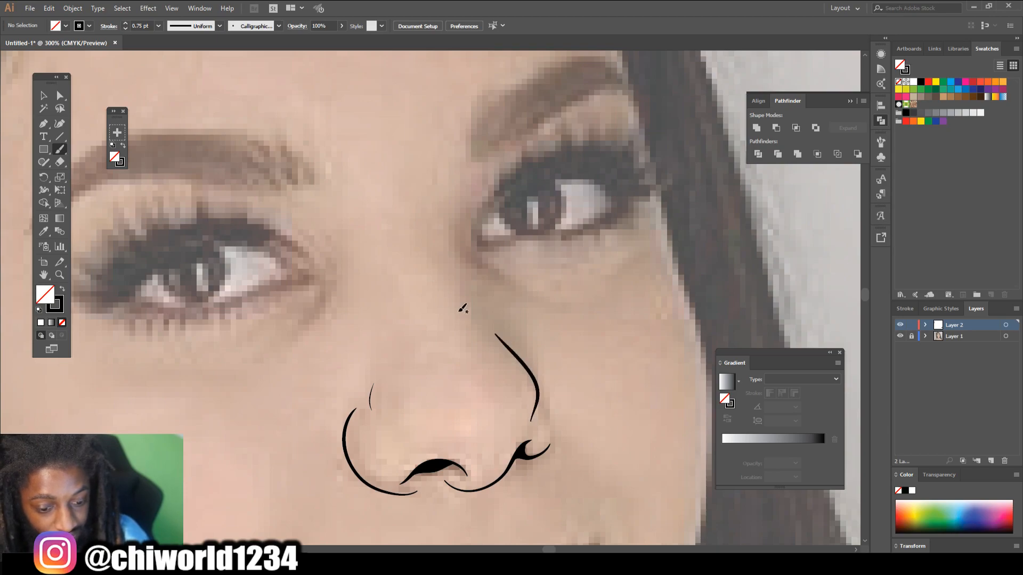
mouse_move(461, 290)
left_mouse_down()
mouse_move(451, 238)
mouse_move(467, 192)
left_mouse_up()
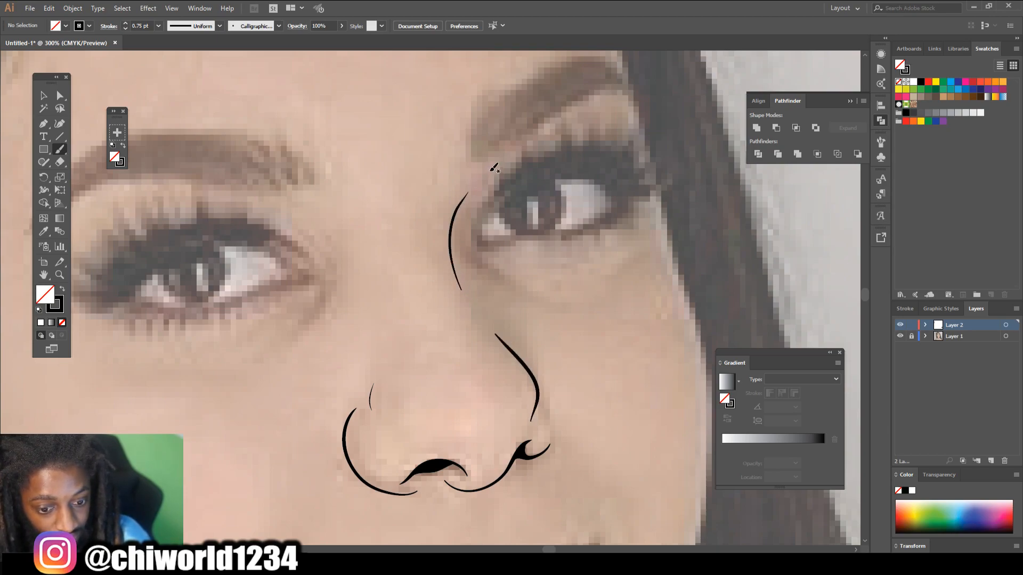
scroll(661, 426, "down", 4)
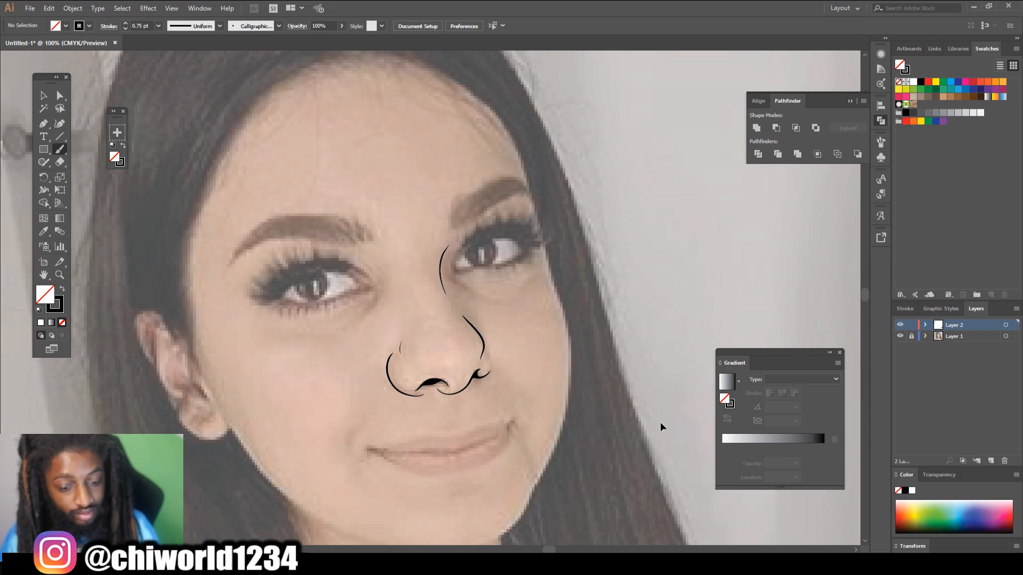
Set the brush stroke weight to 0.5 pt and trace the top edge of the upper lip from corner to corner.
scroll(659, 424, "up", 6)
scroll(660, 419, "down", 1)
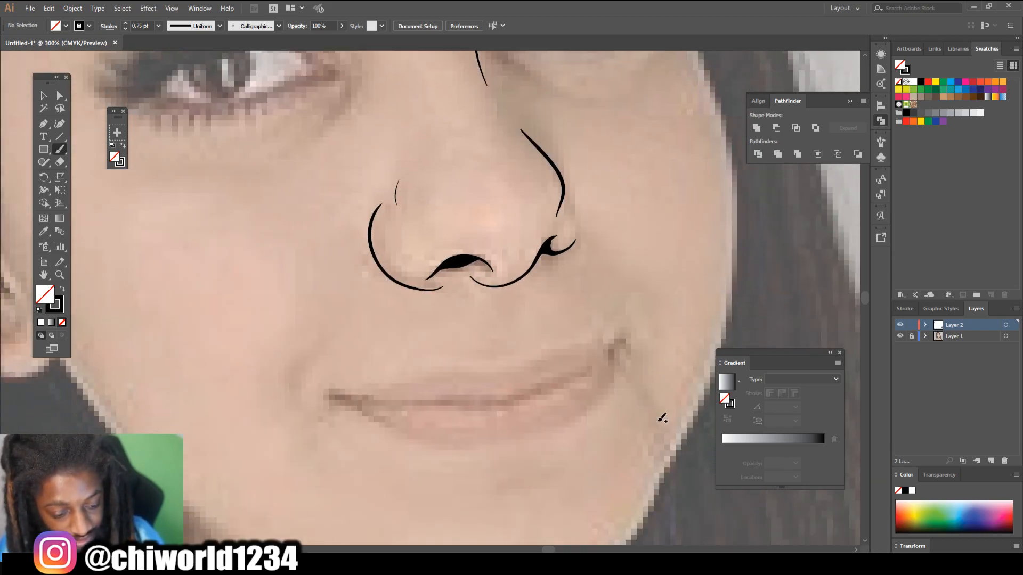
left_click(159, 26)
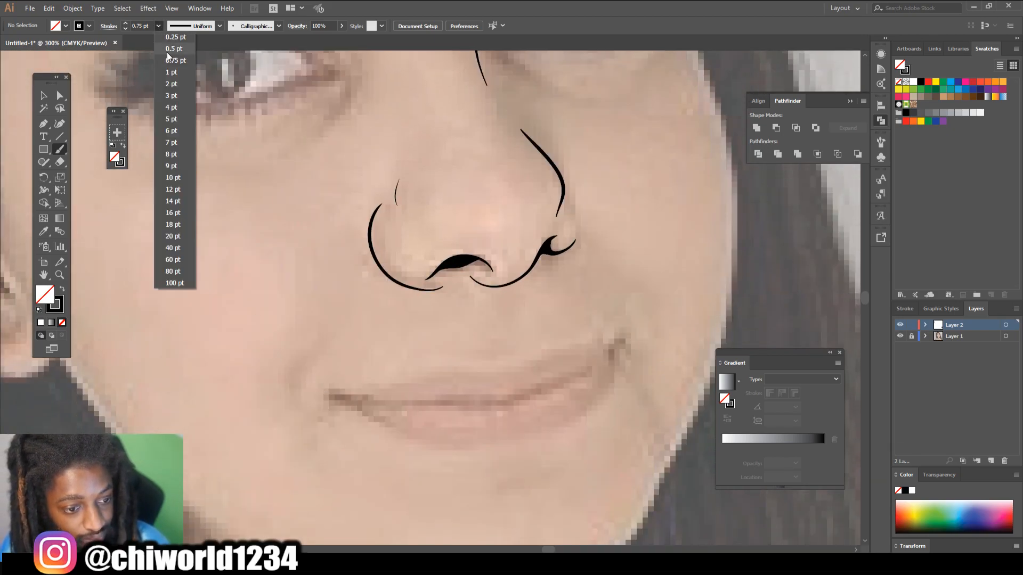
left_click(167, 52)
scroll(322, 199, "down", 2)
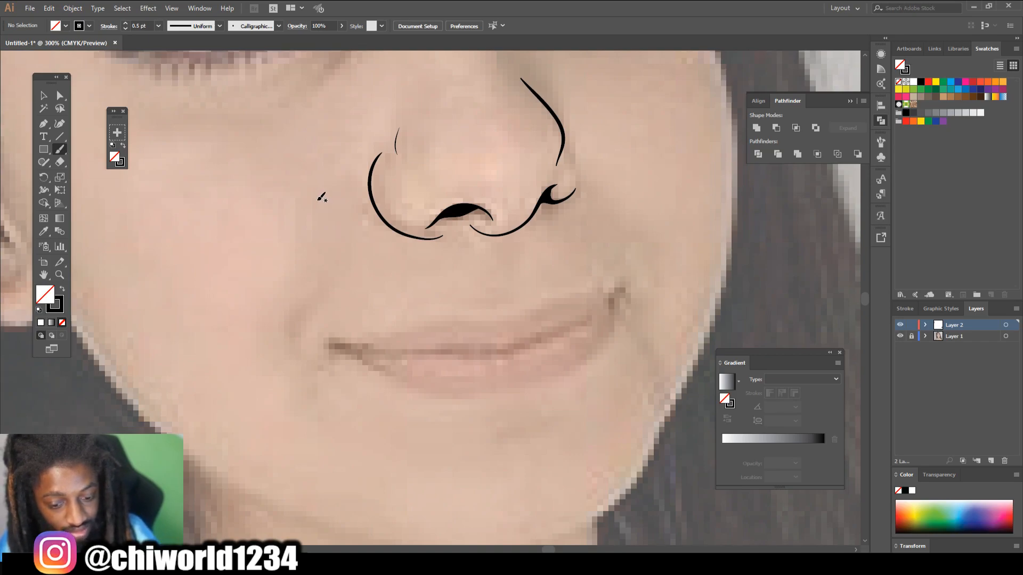
scroll(319, 200, "right", 2)
scroll(319, 200, "up", 1)
scroll(320, 198, "down", 1)
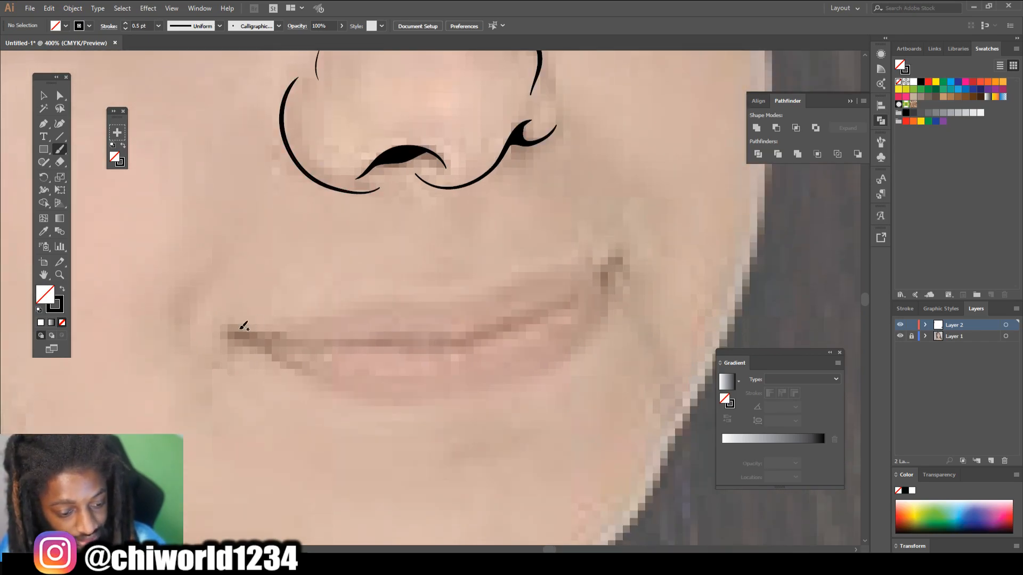
mouse_move(239, 326)
left_mouse_down()
mouse_move(308, 324)
mouse_move(410, 295)
mouse_move(471, 297)
mouse_move(510, 274)
mouse_move(635, 244)
left_mouse_up()
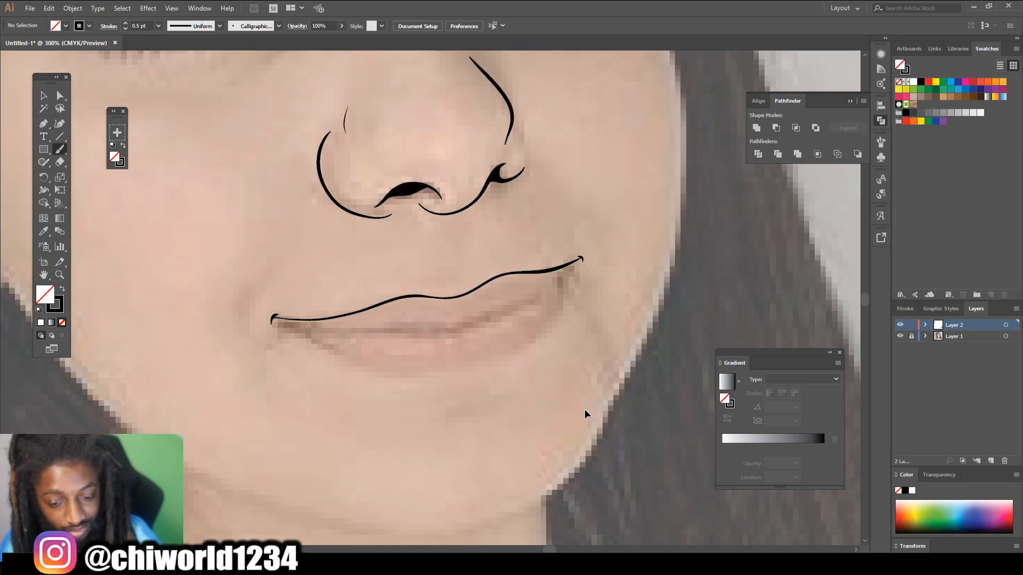
Add a small tick at the mouth corner on the image's right and trace the lower lip's edge, thickening its underside.
key("ctrl+plus")
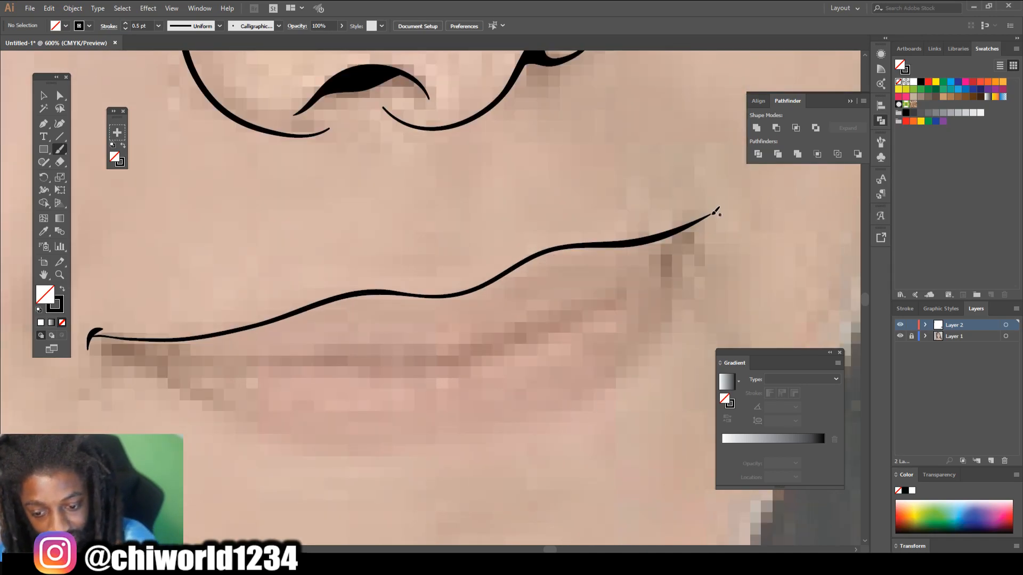
mouse_move(714, 227)
left_mouse_down()
mouse_move(708, 204)
mouse_move(688, 207)
left_mouse_up()
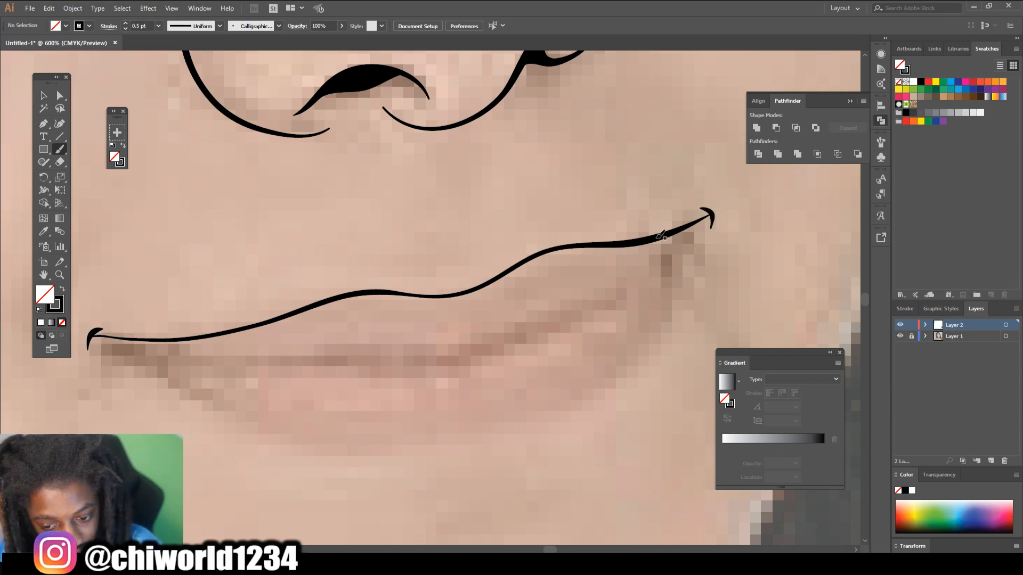
mouse_move(713, 215)
left_mouse_down()
mouse_move(627, 370)
mouse_move(545, 426)
mouse_move(478, 446)
left_mouse_up()
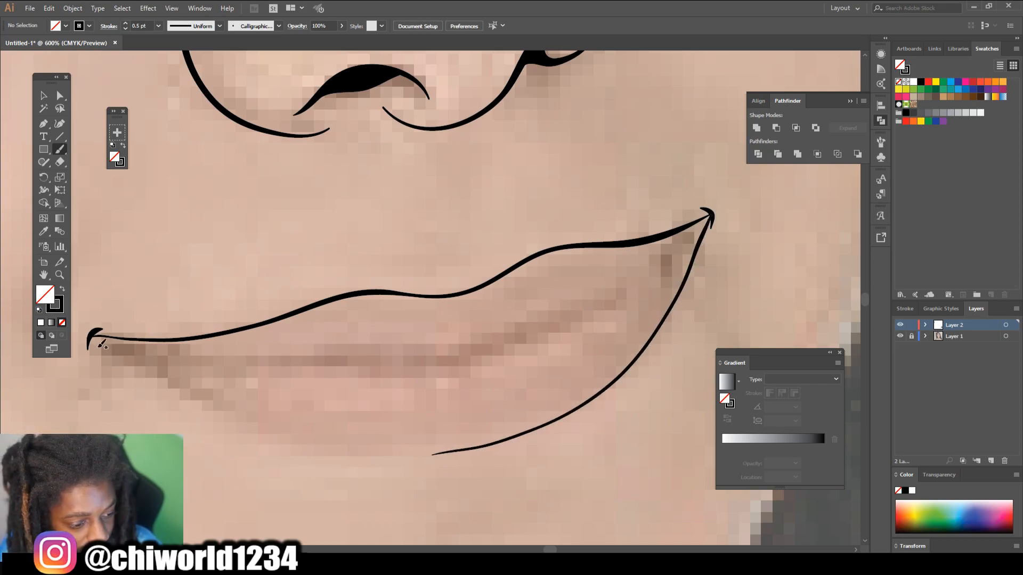
mouse_move(94, 335)
left_mouse_down()
mouse_move(242, 427)
mouse_move(359, 458)
mouse_move(493, 440)
mouse_move(628, 366)
left_mouse_up()
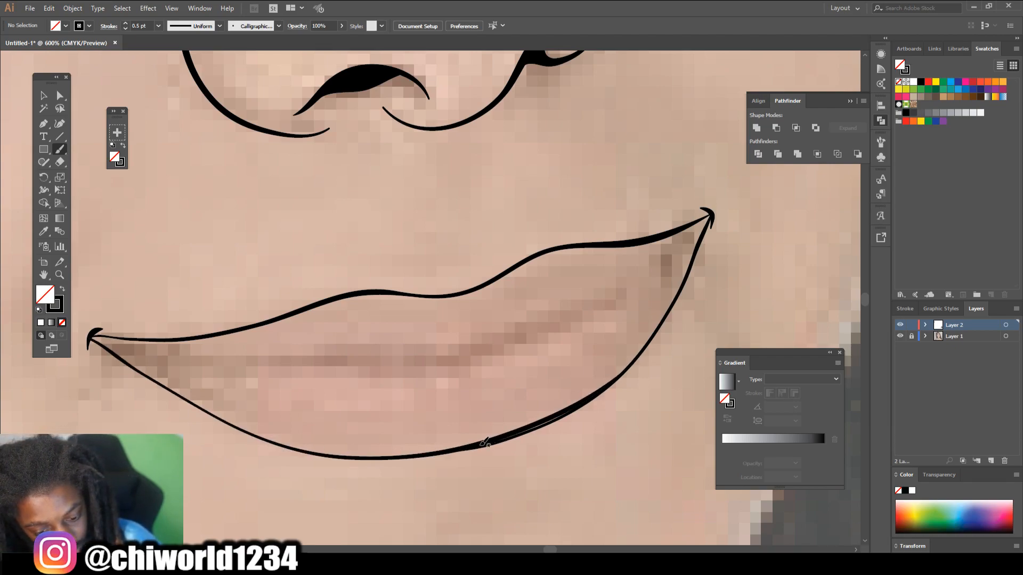
left_click_drag(583, 404, 584, 401)
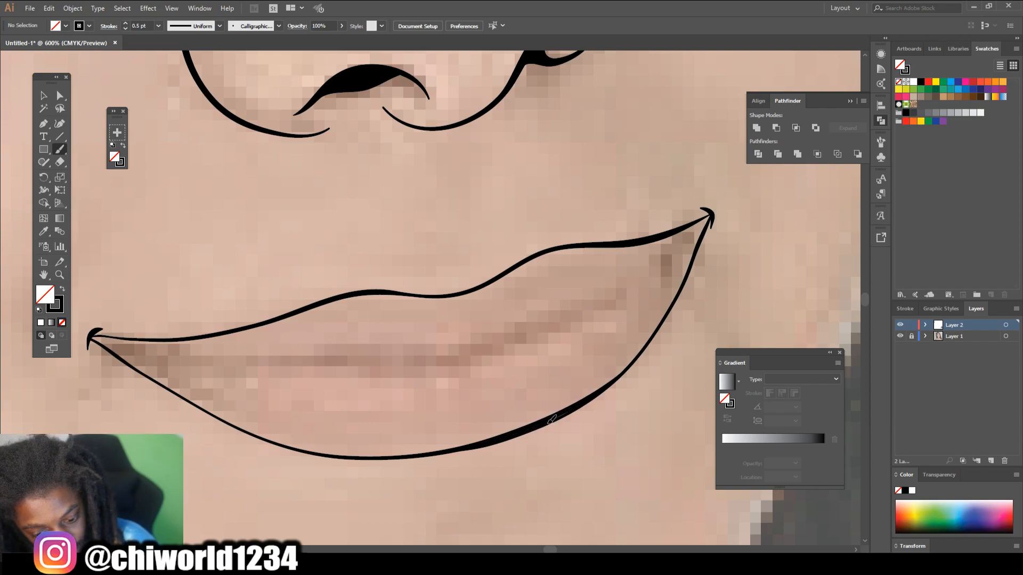
scroll(569, 484, "down", 5)
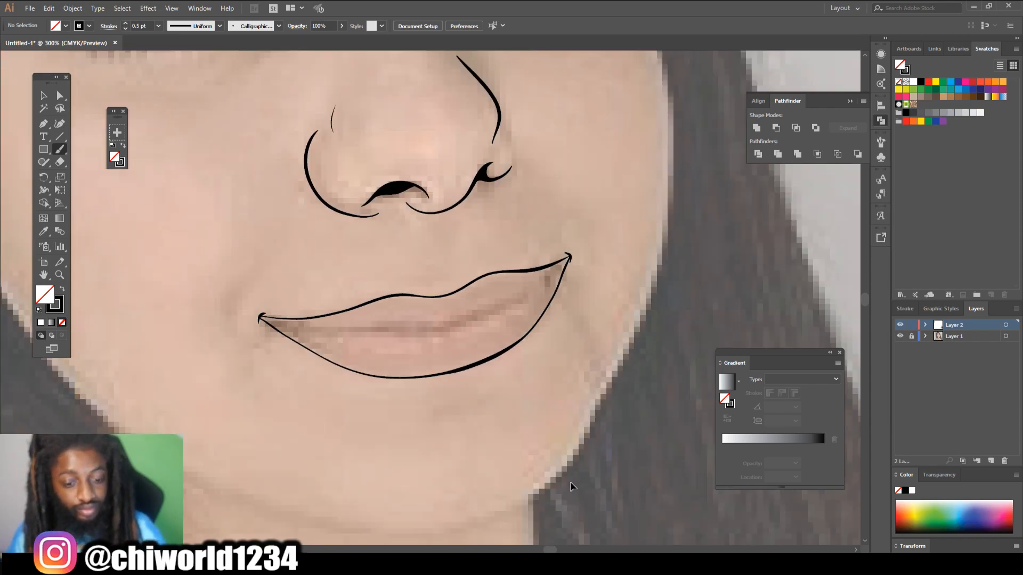
Trace the wavy parting line between the lips, joining both corners of the mouth.
scroll(567, 474, "up", 4)
key("ctrl+equal")
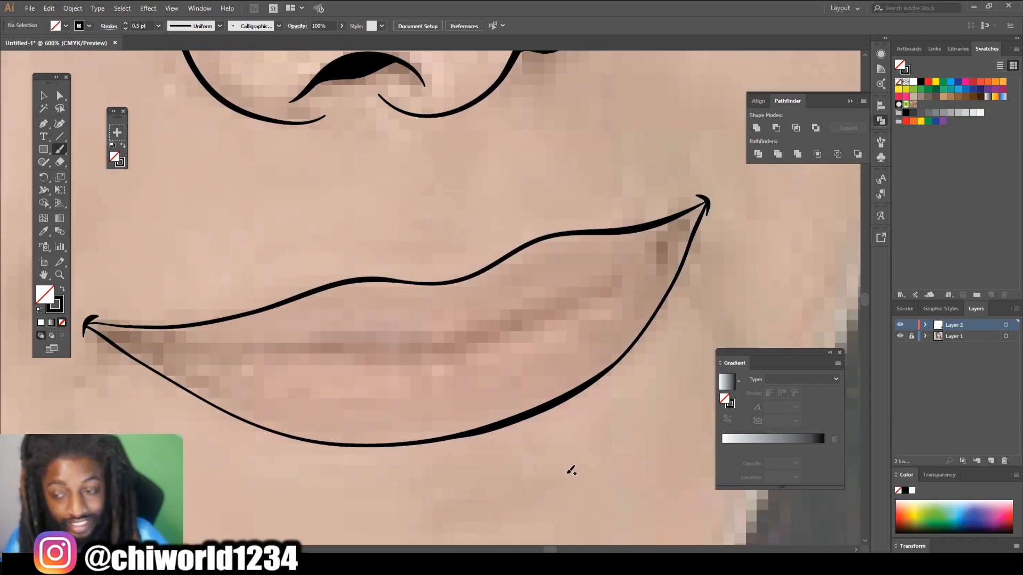
key("ctrl+minus")
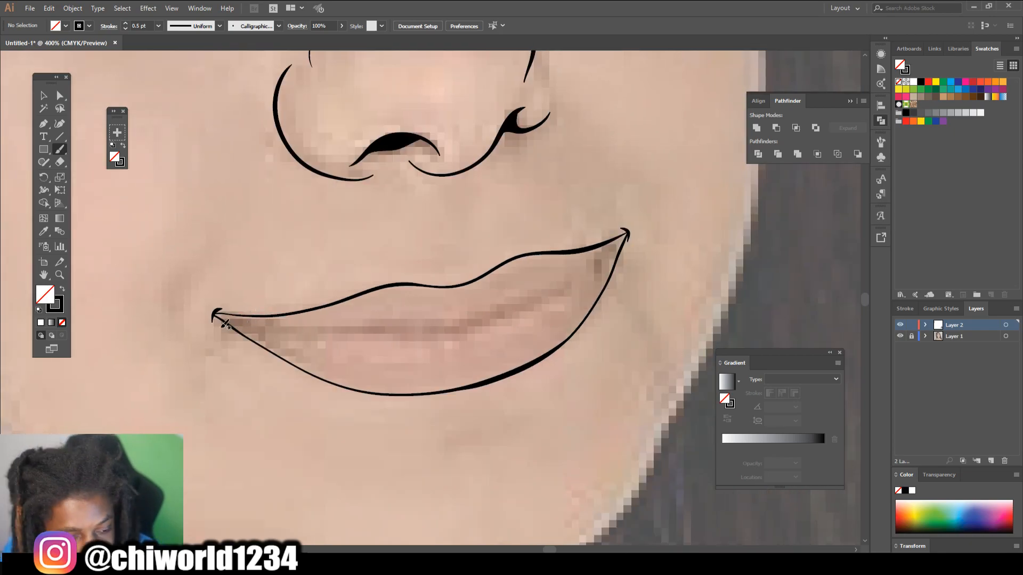
left_click_drag(281, 328, 396, 326)
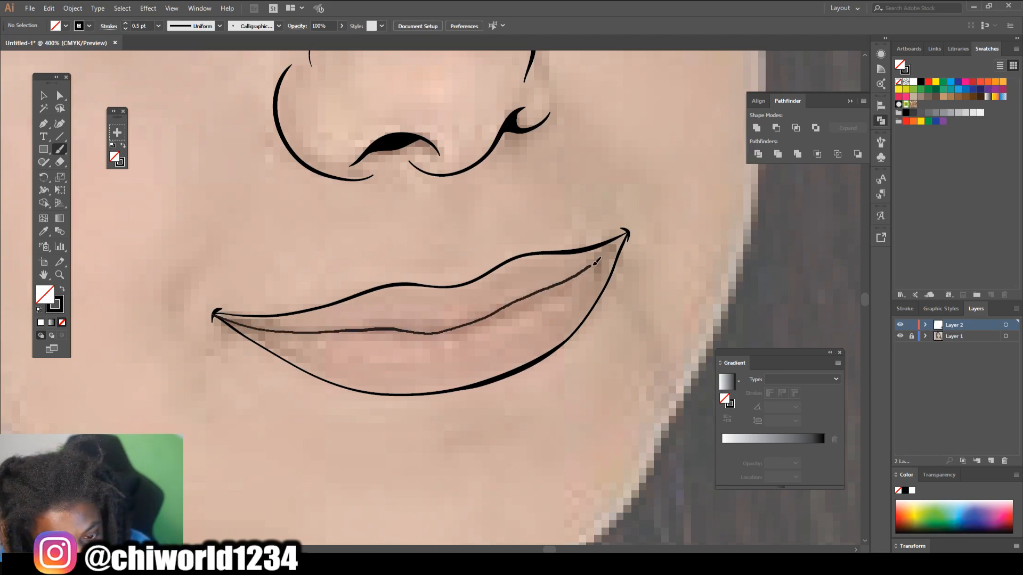
left_click_drag(628, 230, 629, 229)
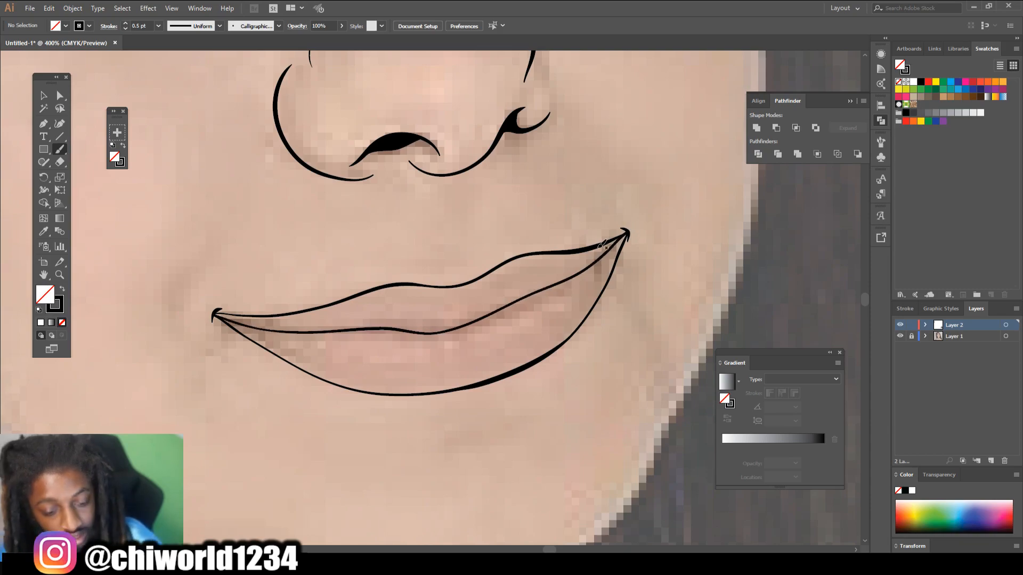
Draw a short smile crease just outside the mouth corner on the image's left.
key("ctrl+minus")
key("ctrl+minus")
key("ctrl+minus")
key("ctrl+minus")
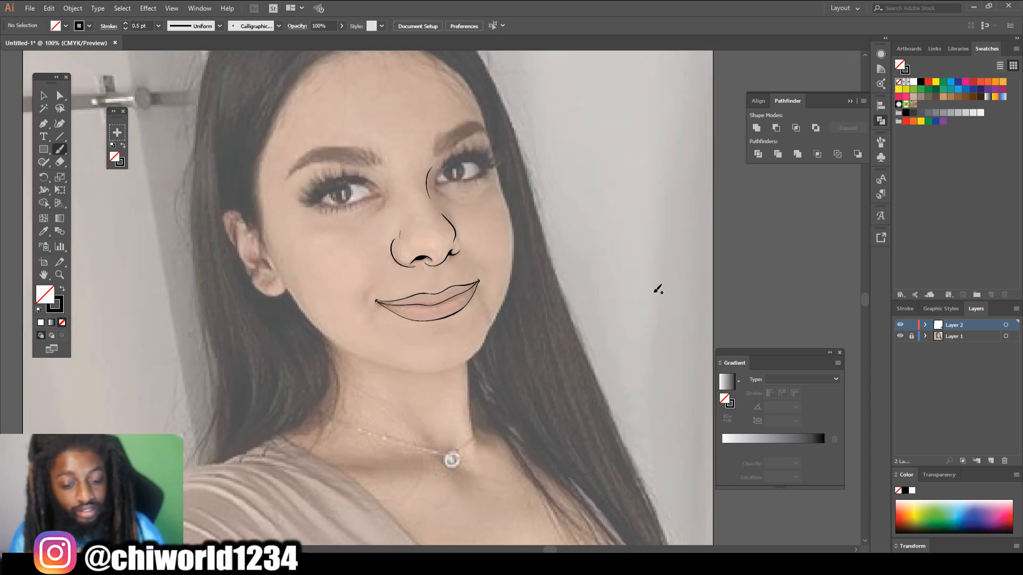
scroll(647, 294, "up", 2)
scroll(627, 302, "left", 2)
key("ctrl+plus")
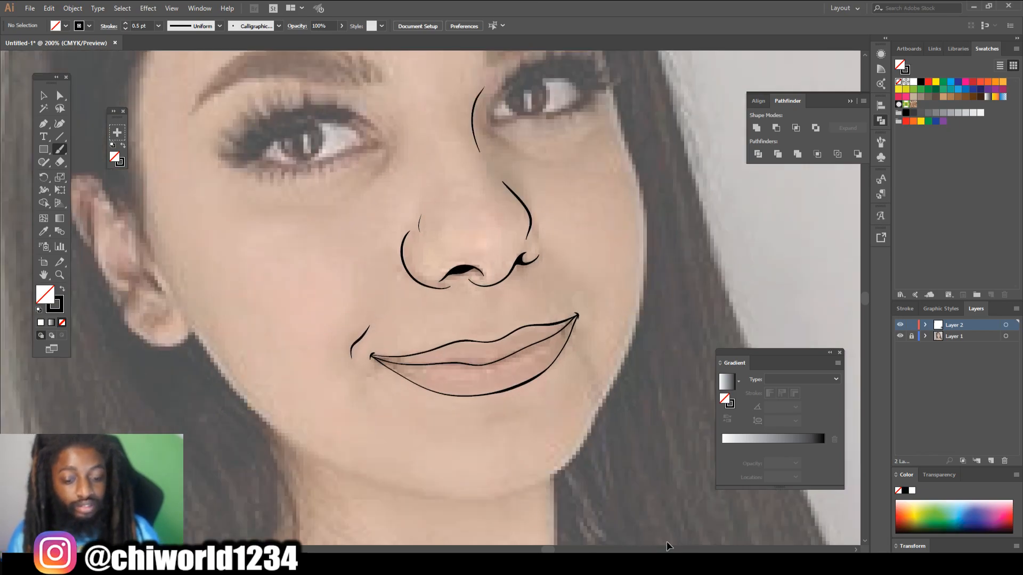
Hide the photo layer to review the line art alone, and show the photo again.
key("ctrl+minus")
scroll(709, 507, "up", 2)
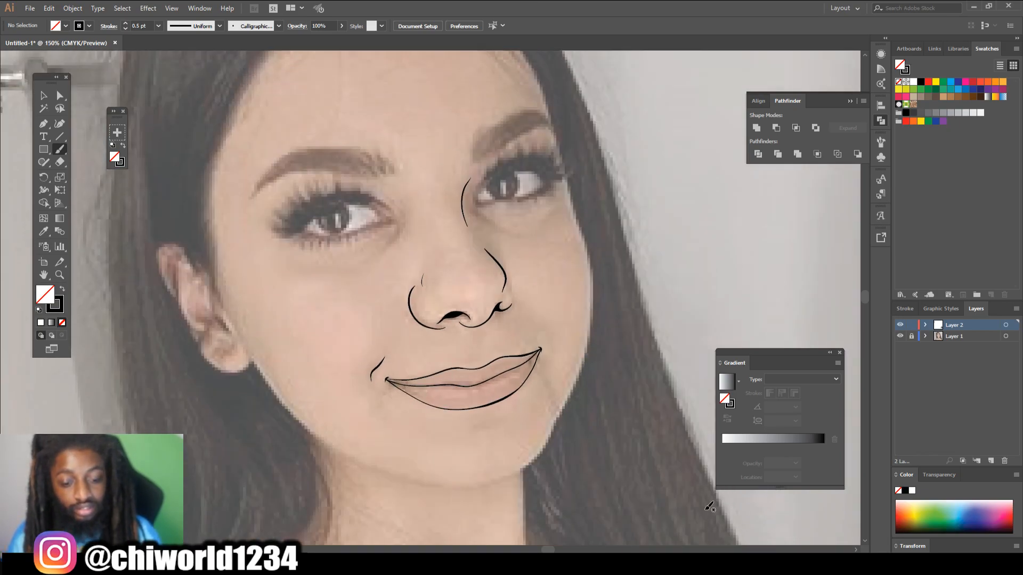
left_click(899, 337)
key("ctrl+minus")
left_click(900, 336)
Trace the upper lash line of the eye on the image's left, from the outer wing to the hooked inner corner.
key("ctrl+plus")
scroll(756, 372, "up", 2)
key("ctrl+plus")
key("ctrl+plus")
scroll(654, 381, "left", 3)
scroll(654, 381, "up", 1)
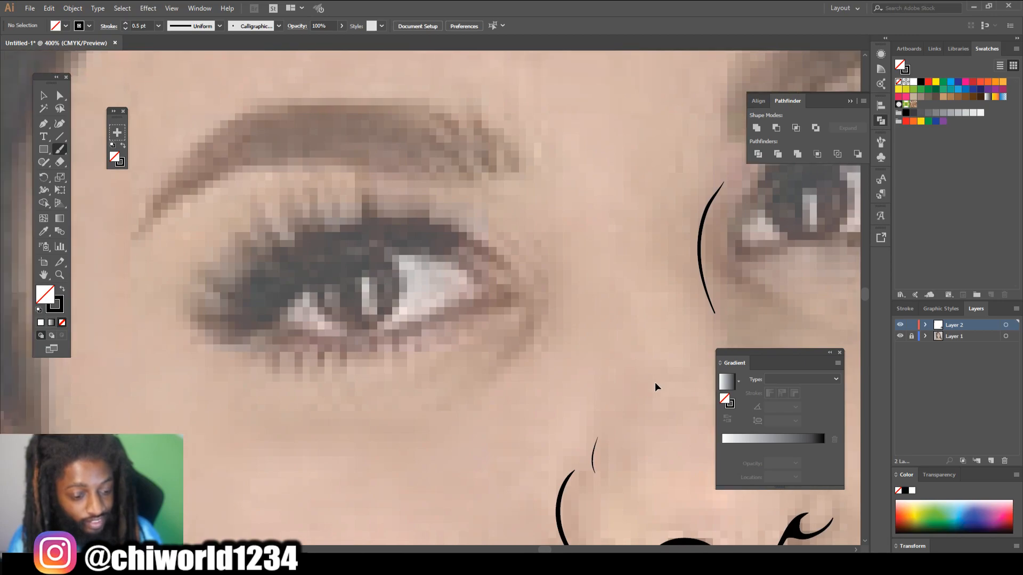
mouse_move(200, 349)
left_mouse_down()
mouse_move(252, 350)
mouse_move(322, 291)
mouse_move(393, 266)
mouse_move(436, 271)
mouse_move(513, 323)
left_mouse_up()
mouse_move(257, 348)
left_mouse_down()
mouse_move(341, 369)
mouse_move(391, 360)
left_mouse_up()
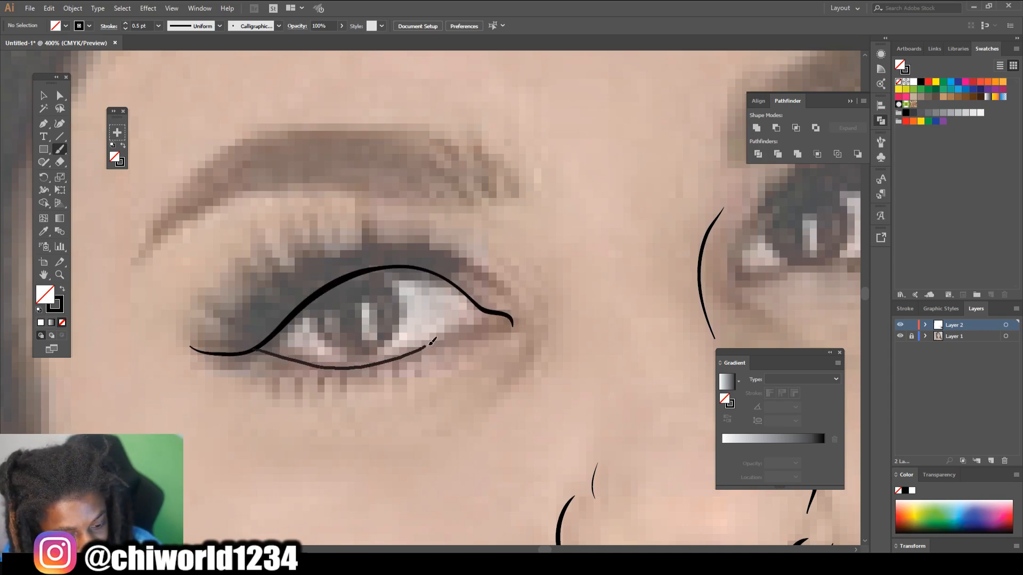
left_click_drag(513, 318, 513, 320)
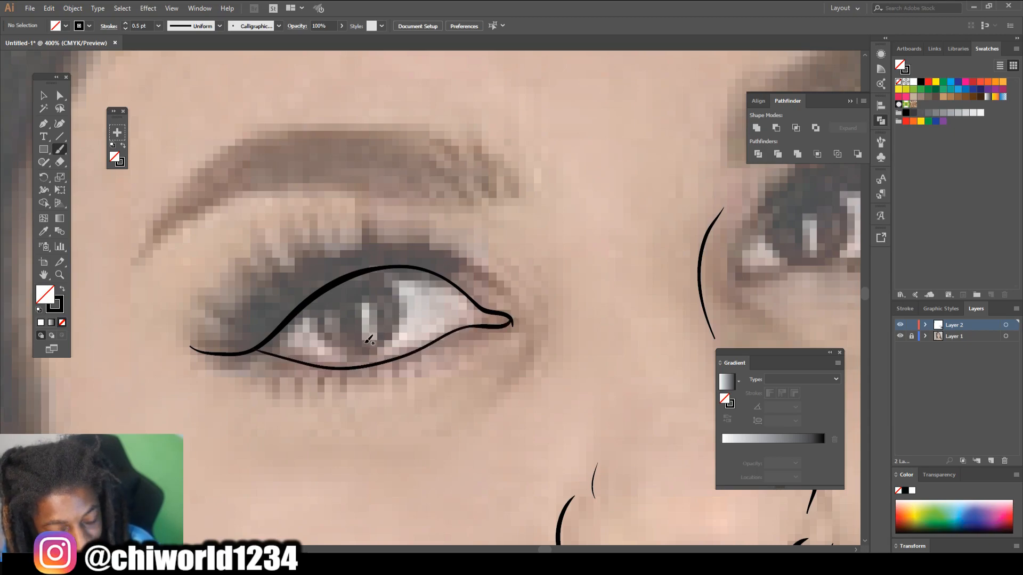
key("ctrl+z")
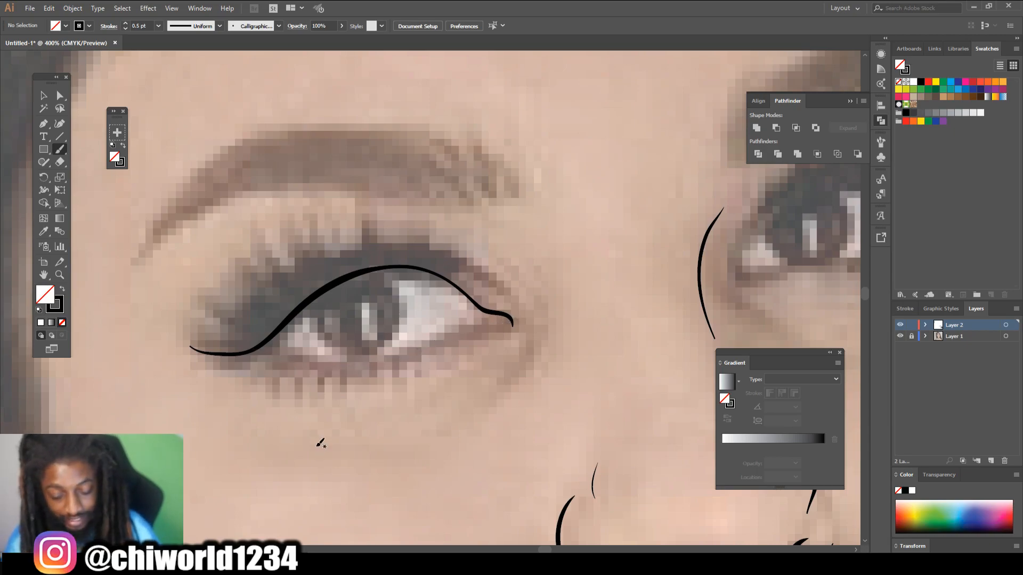
Trace the lower lid of the eye on the image's left and close off its tear duct with a small curve.
key("ctrl+=")
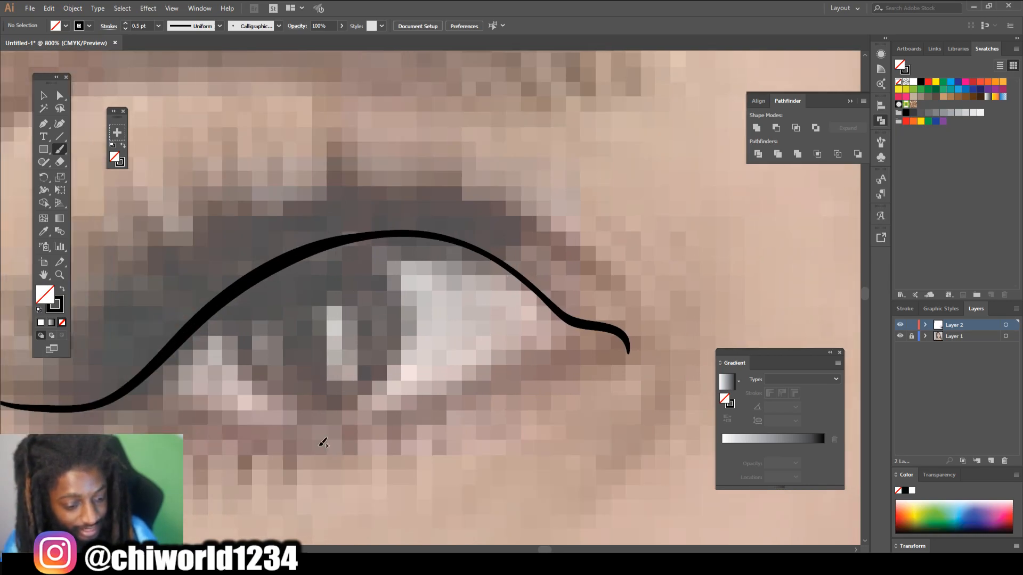
mouse_move(129, 377)
left_mouse_down()
mouse_move(263, 407)
mouse_move(351, 407)
mouse_move(442, 385)
mouse_move(512, 350)
mouse_move(626, 335)
left_mouse_up()
mouse_move(522, 346)
left_mouse_down()
mouse_move(544, 307)
mouse_move(533, 266)
left_mouse_up()
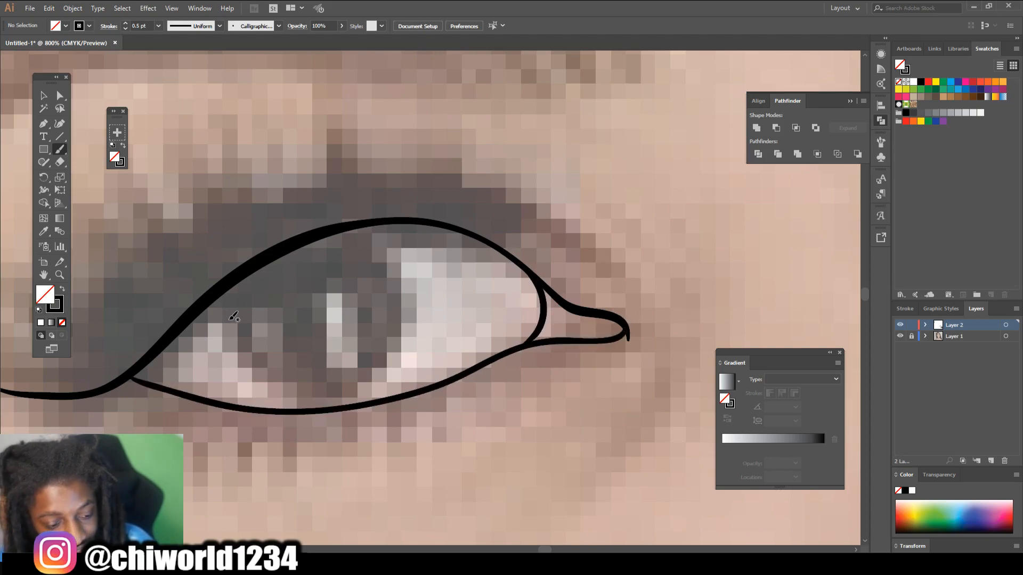
Thicken the upper lash line of the eye on the image's left into a solid black tapered band.
mouse_move(128, 378)
left_mouse_down()
mouse_move(237, 285)
mouse_move(352, 240)
mouse_move(484, 248)
mouse_move(556, 290)
mouse_move(445, 220)
mouse_move(299, 246)
mouse_move(490, 239)
left_mouse_up()
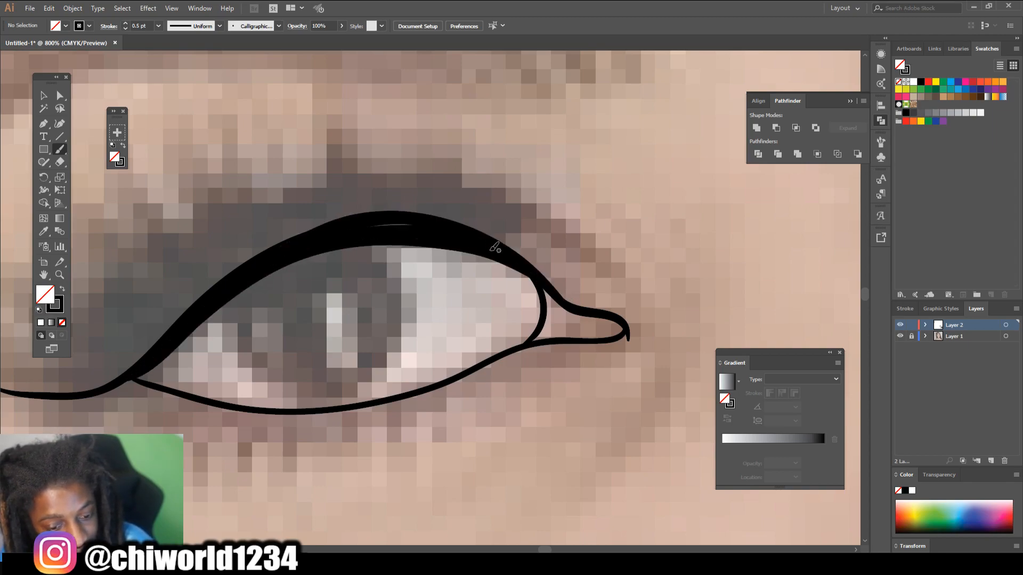
key("ctrl+minus")
key("ctrl+minus")
key("ctrl+minus")
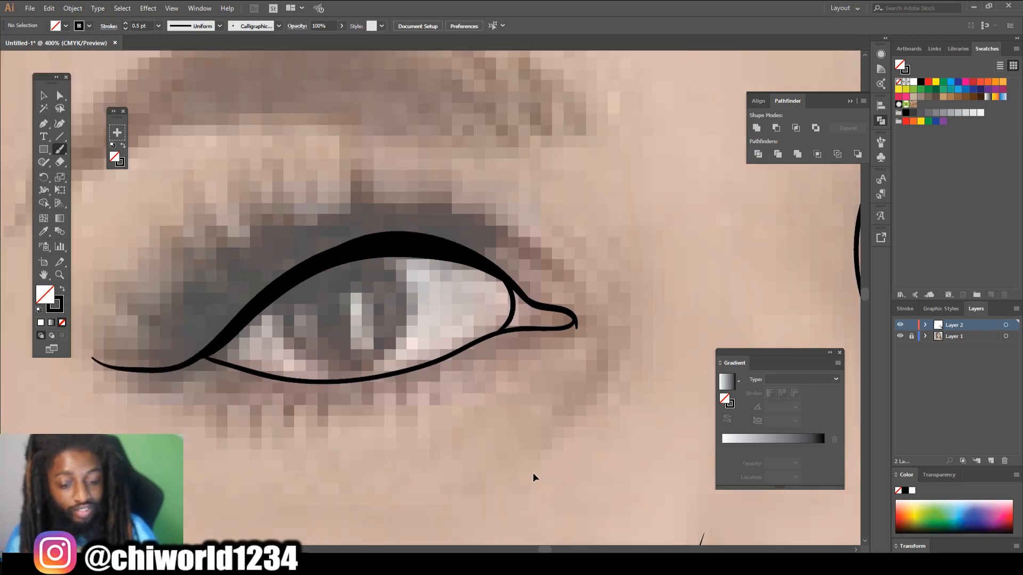
Draw a thin curved crease beside the inner corner of each eye, running down under the eye.
scroll(532, 462, "down", 2)
scroll(530, 461, "right", 4)
key("ctrl+plus")
scroll(530, 451, "up", 1)
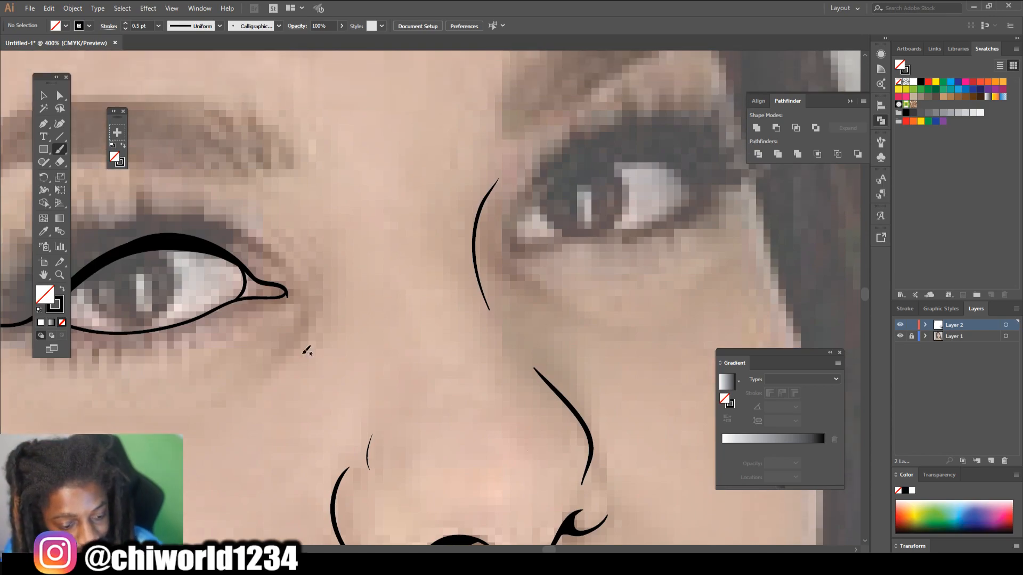
left_click_drag(266, 371, 308, 318)
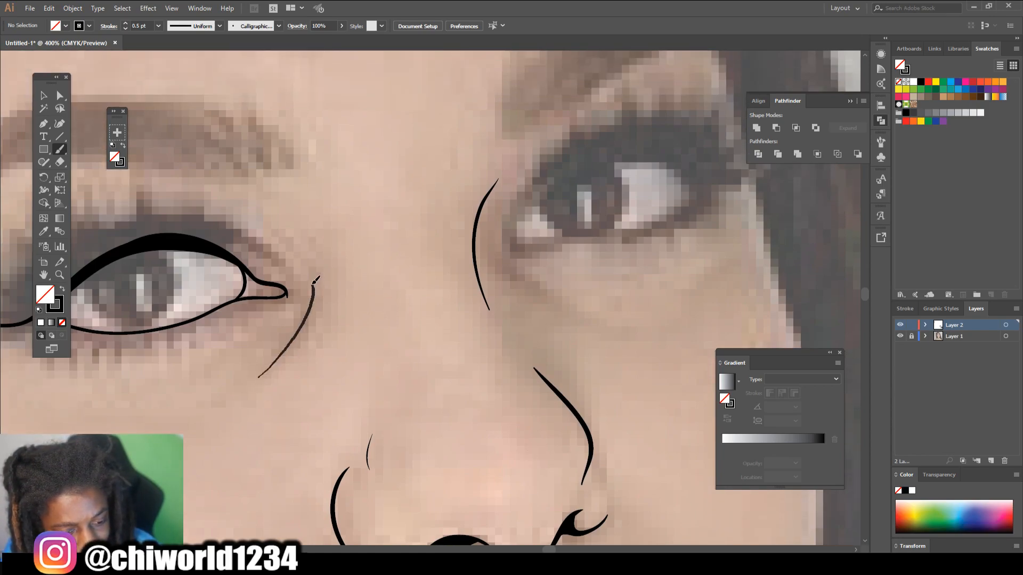
left_click_drag(313, 282, 305, 270)
left_click_drag(511, 266, 563, 306)
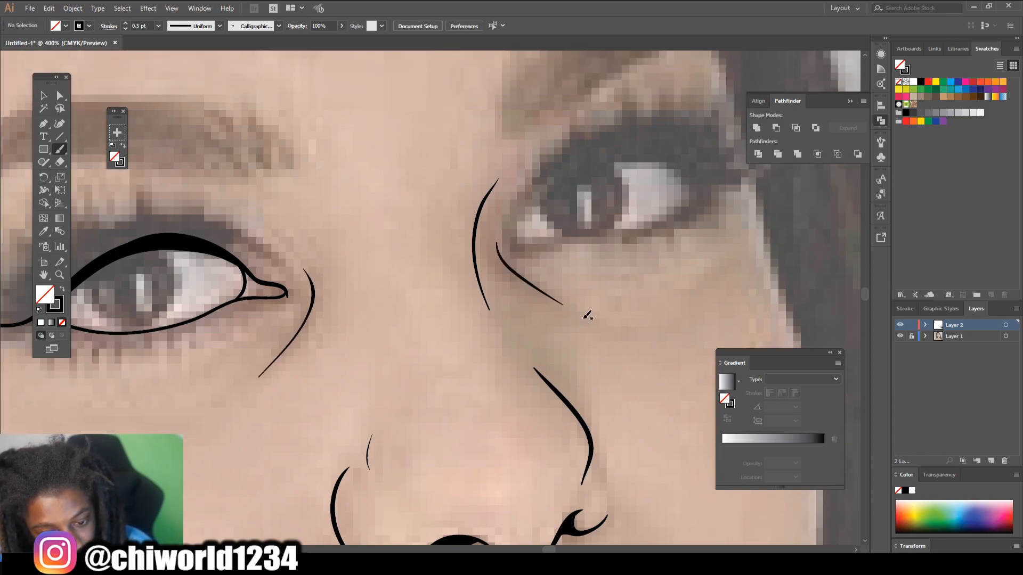
Outline the eye on the image's right with an upper lash line ending in an outer wing and a lower lid line.
mouse_move(522, 224)
left_mouse_down()
mouse_move(599, 154)
mouse_move(660, 150)
mouse_move(700, 171)
mouse_move(750, 176)
left_mouse_up()
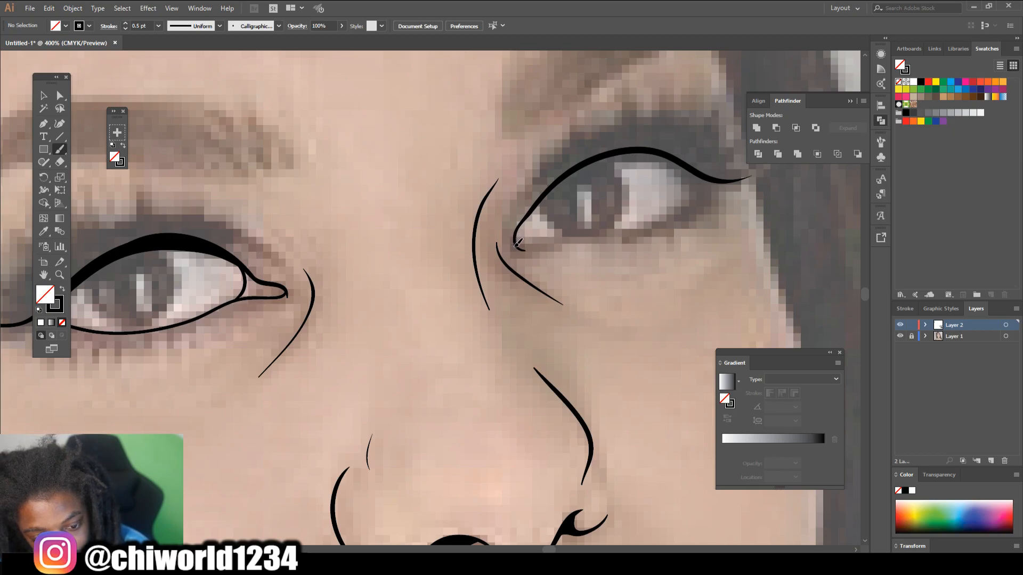
mouse_move(572, 231)
left_mouse_down()
mouse_move(639, 235)
mouse_move(711, 183)
left_mouse_up()
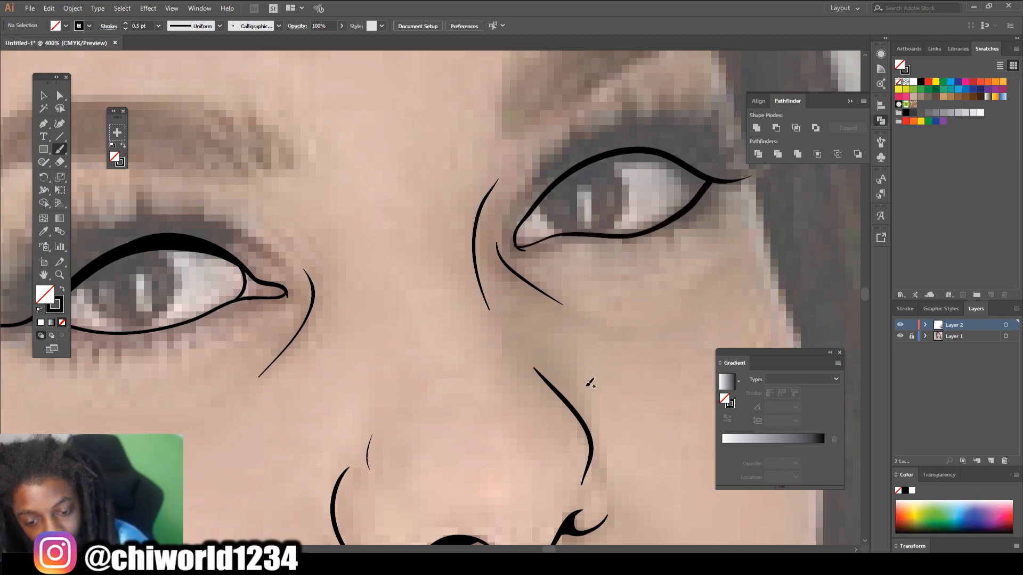
key("ctrl+1")
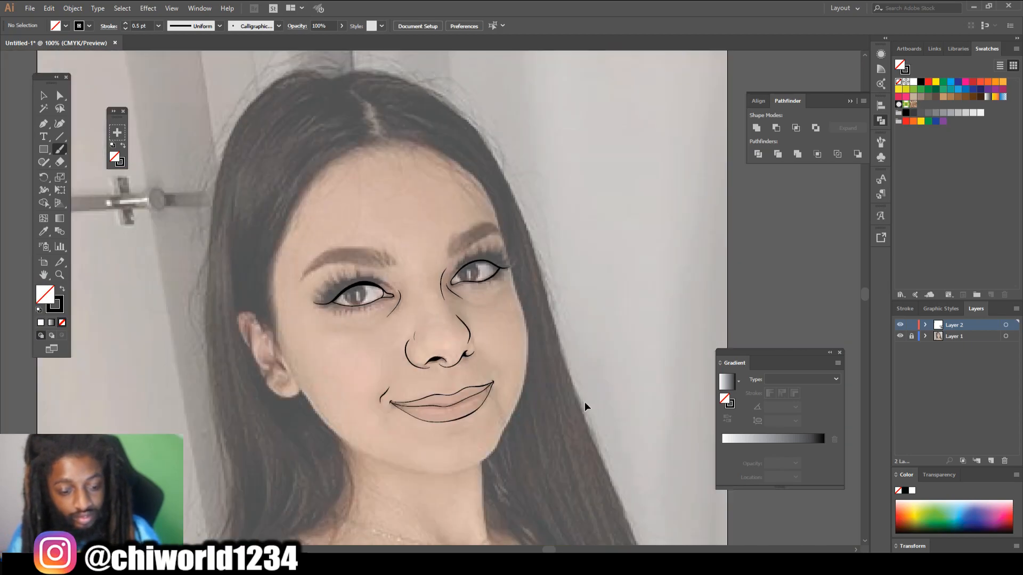
Trace the jawline from below the ear around the chin and up the opposite cheek to the eye on the image's right.
scroll(581, 413, "down", 2)
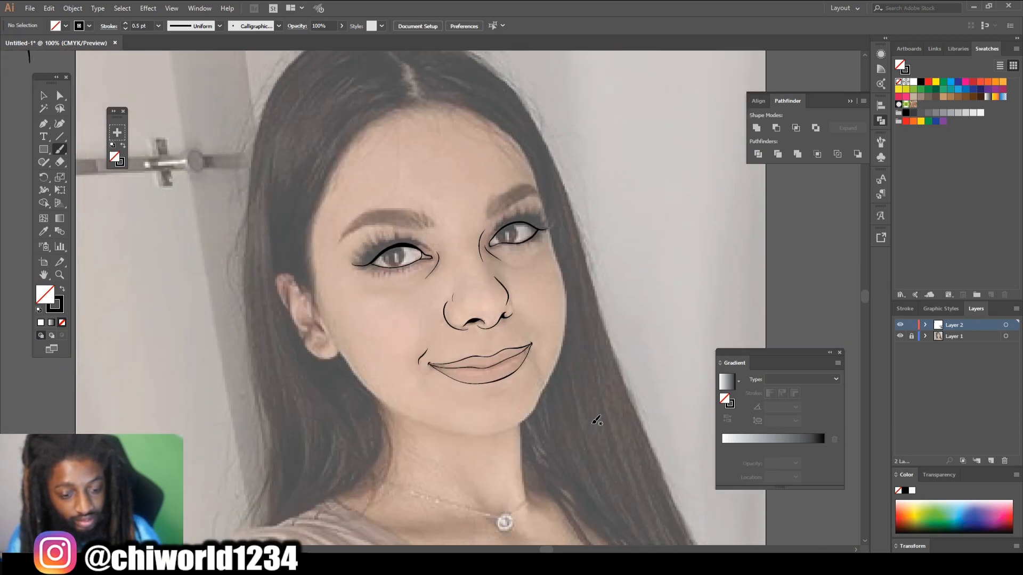
key("ctrl+=")
scroll(592, 421, "down", 1)
key("ctrl+=")
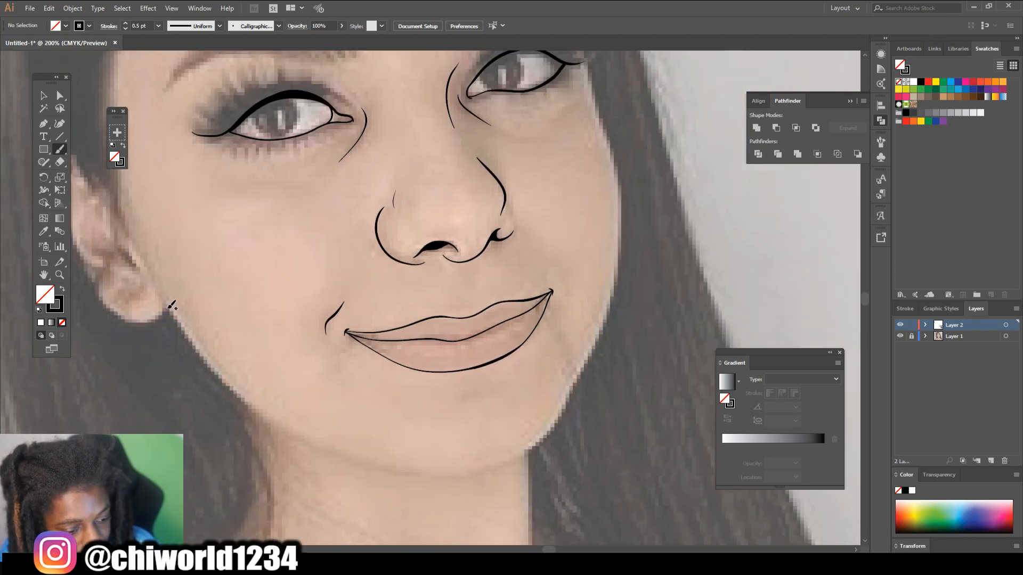
mouse_move(179, 322)
left_mouse_down()
mouse_move(243, 397)
mouse_move(326, 448)
mouse_move(405, 473)
mouse_move(469, 474)
mouse_move(519, 456)
left_mouse_up()
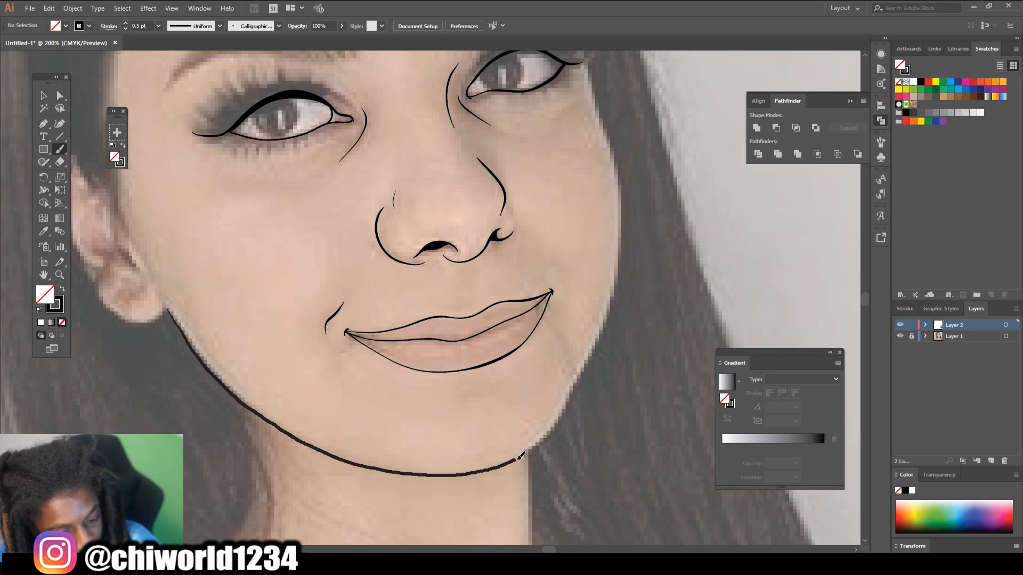
mouse_move(562, 413)
left_mouse_down()
mouse_move(611, 304)
mouse_move(619, 261)
mouse_move(622, 183)
mouse_move(592, 88)
left_mouse_up()
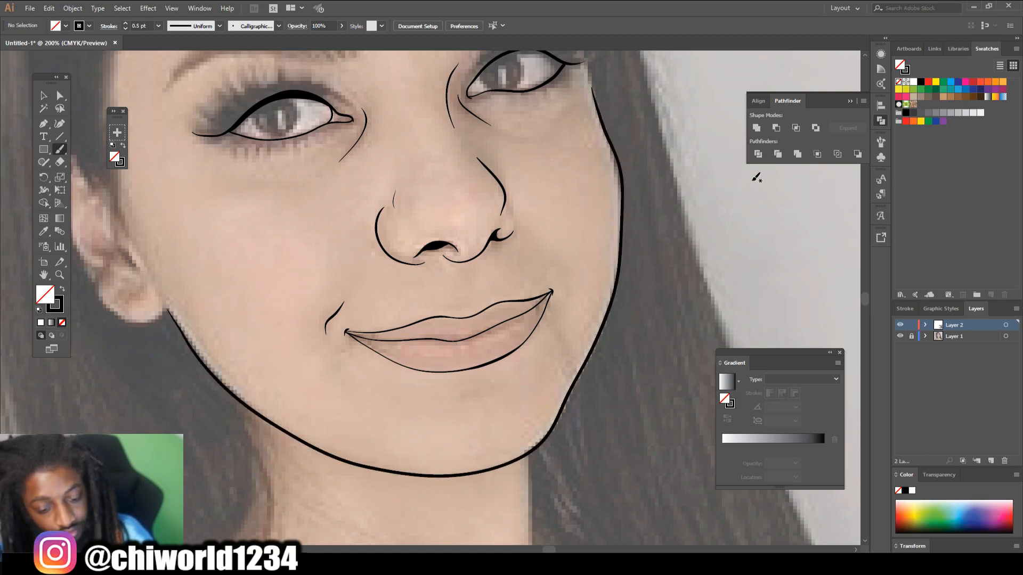
Continue the face outline up past the temple and around the forehead along the hairline, and outline the ear.
scroll(713, 177, "up", 5)
key("ctrl+plus")
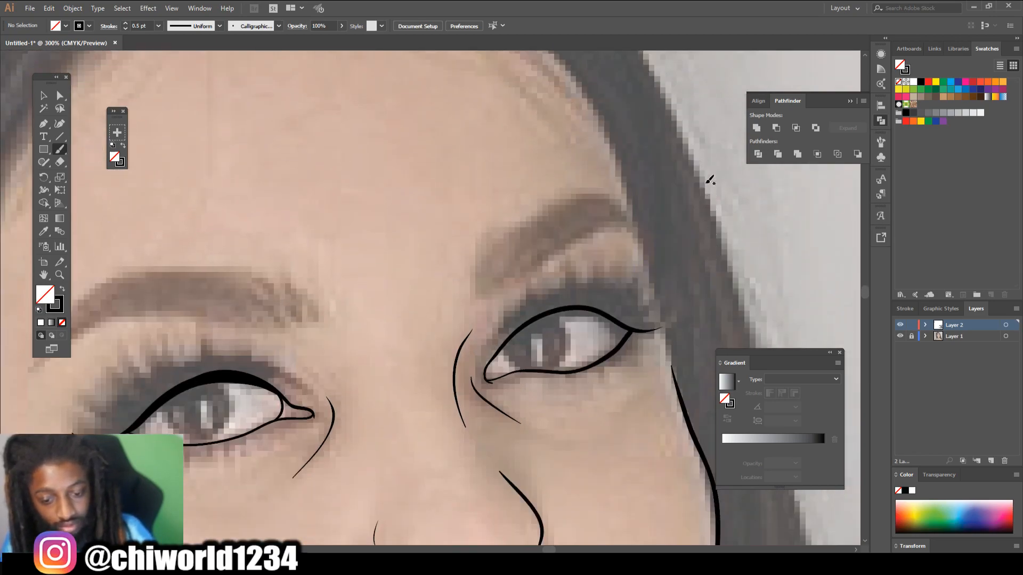
scroll(710, 180, "up", 3)
mouse_move(682, 468)
left_mouse_down()
mouse_move(602, 196)
mouse_move(519, 90)
left_mouse_up()
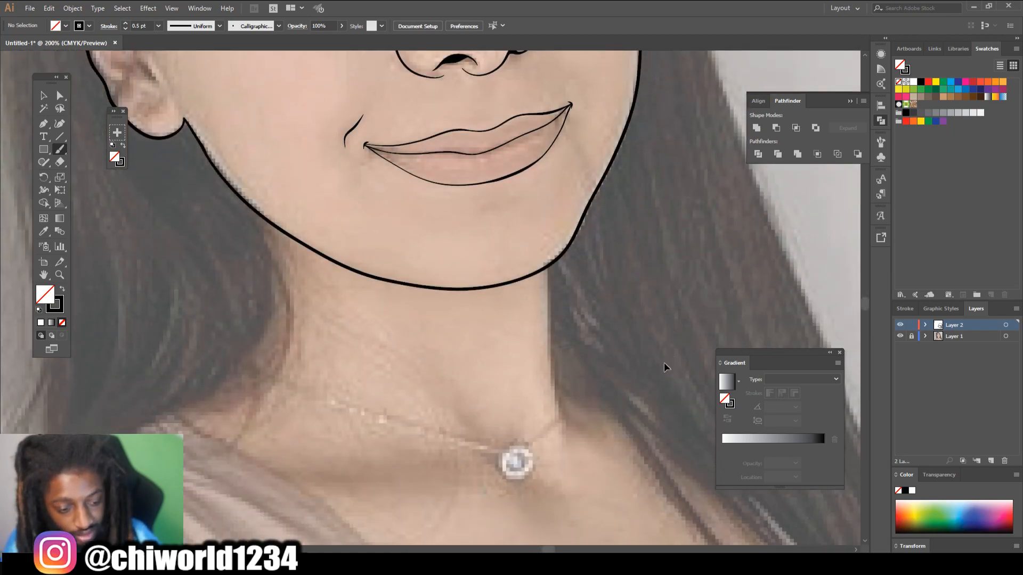
Draw the side of the neck and close its base with one wavy line of drips of varying length across the necklace area.
scroll(663, 362, "up", 2)
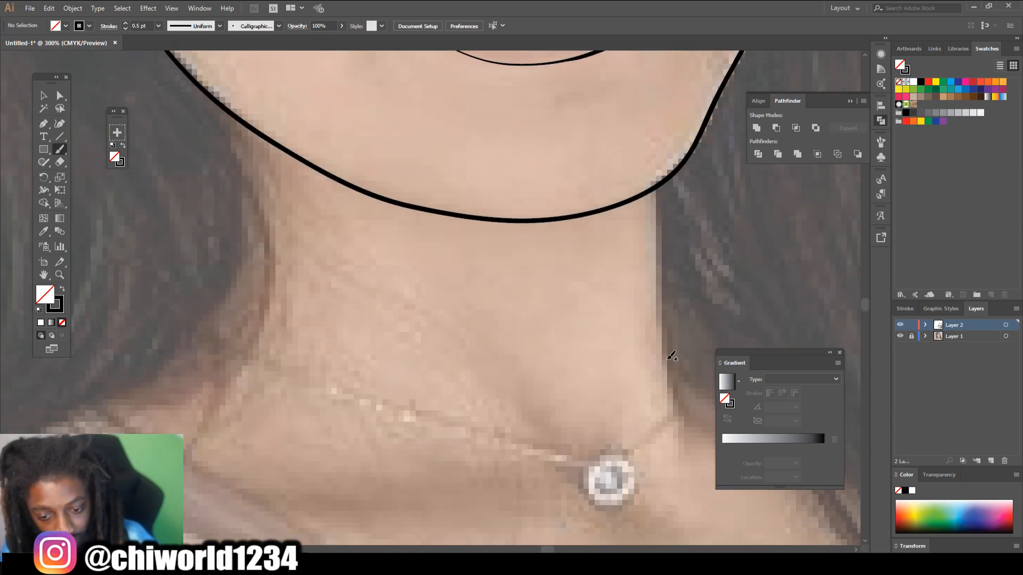
mouse_move(662, 180)
left_mouse_down()
mouse_move(662, 287)
mouse_move(693, 420)
mouse_move(680, 425)
mouse_move(643, 394)
mouse_move(624, 399)
mouse_move(605, 414)
mouse_move(608, 461)
mouse_move(592, 482)
mouse_move(579, 435)
mouse_move(563, 447)
mouse_move(548, 413)
mouse_move(501, 413)
mouse_move(492, 459)
mouse_move(469, 446)
mouse_move(462, 412)
mouse_move(444, 398)
mouse_move(415, 408)
mouse_move(403, 481)
mouse_move(376, 487)
mouse_move(385, 422)
mouse_move(372, 386)
mouse_move(349, 368)
mouse_move(298, 444)
mouse_move(296, 412)
mouse_move(280, 400)
mouse_move(292, 354)
mouse_move(259, 325)
mouse_move(233, 370)
mouse_move(193, 403)
mouse_move(211, 358)
mouse_move(188, 356)
mouse_move(190, 334)
mouse_move(233, 254)
left_mouse_up()
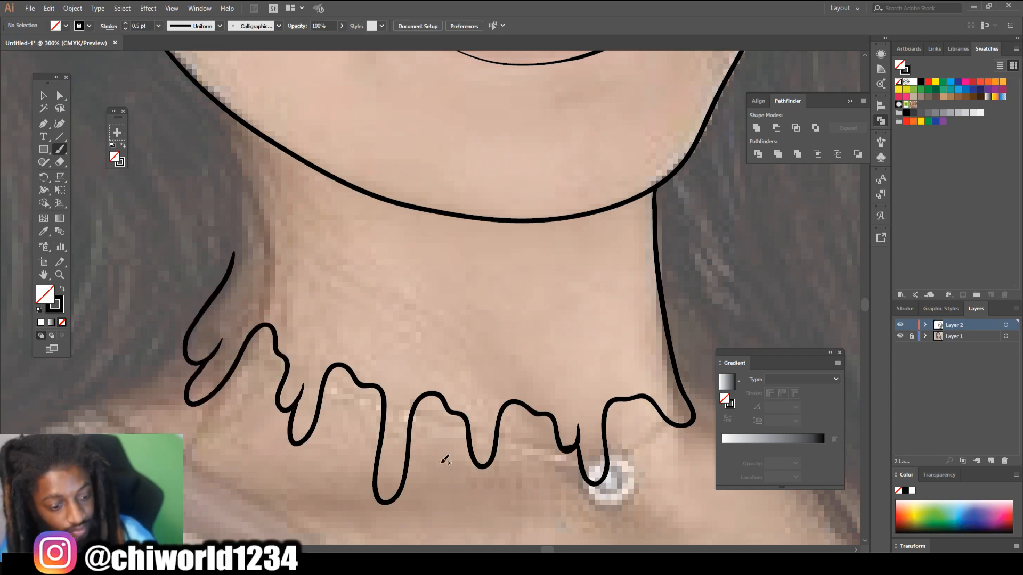
scroll(515, 474, "down", 4)
scroll(639, 468, "up", 3)
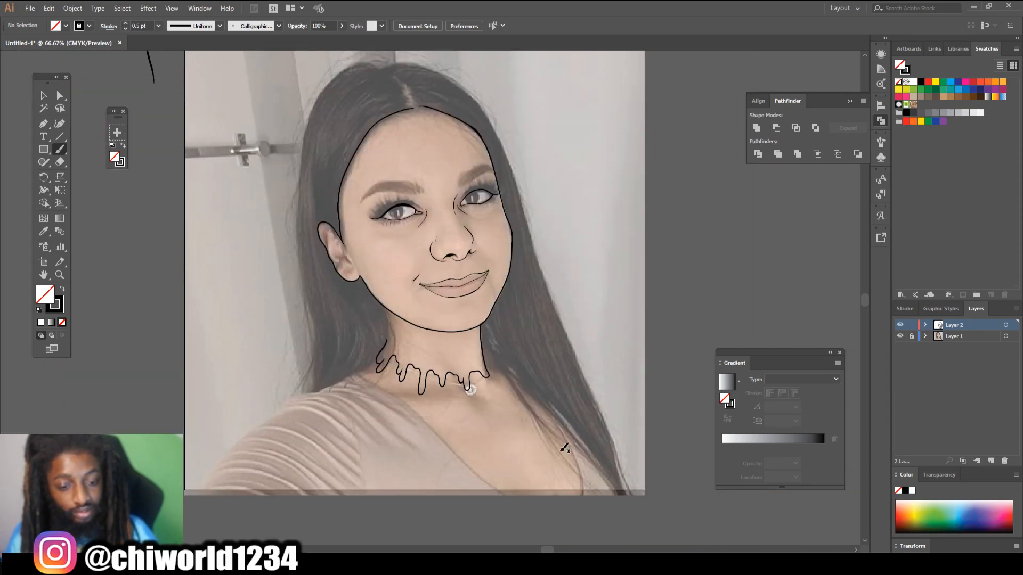
Hide the photo layer to check the line art on its own, and show it again.
left_click(900, 336)
left_click(900, 336)
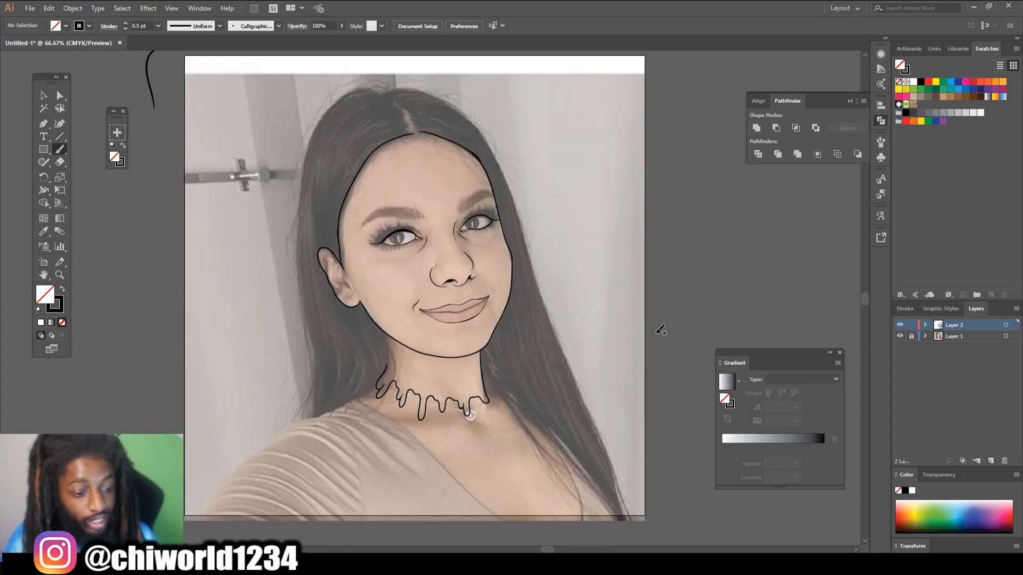
scroll(570, 318, "up", 1)
scroll(571, 318, "left", 2)
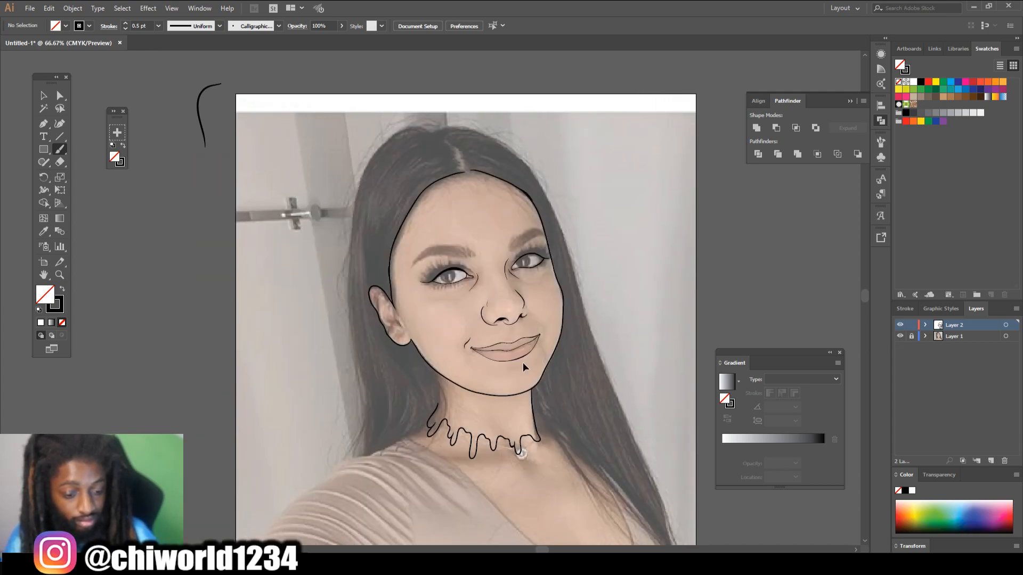
scroll(520, 365, "up", 3)
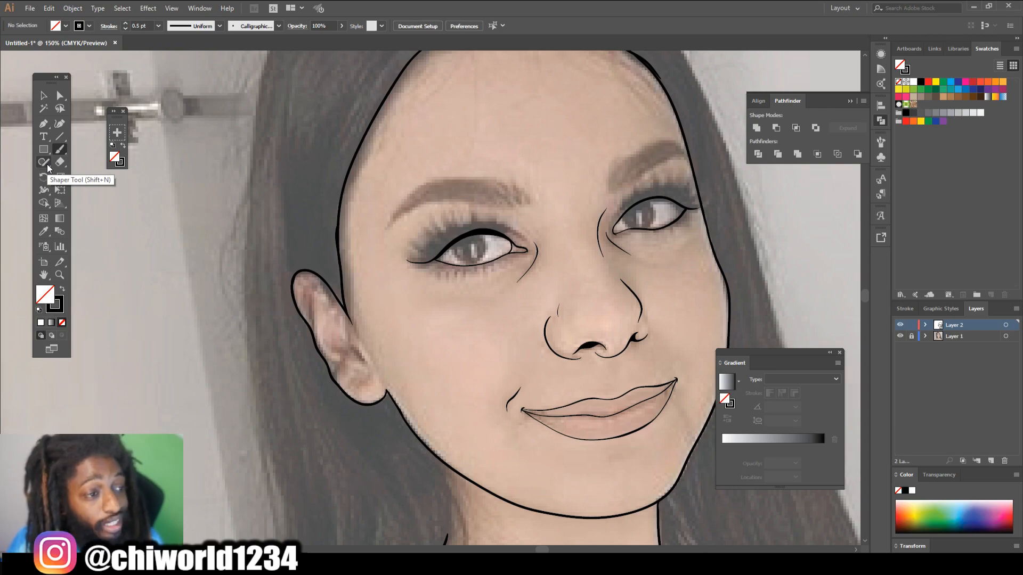
Switch to the Pencil tool with Fill new pencil strokes enabled, and swap the colours to a black fill with no stroke.
left_click(45, 167)
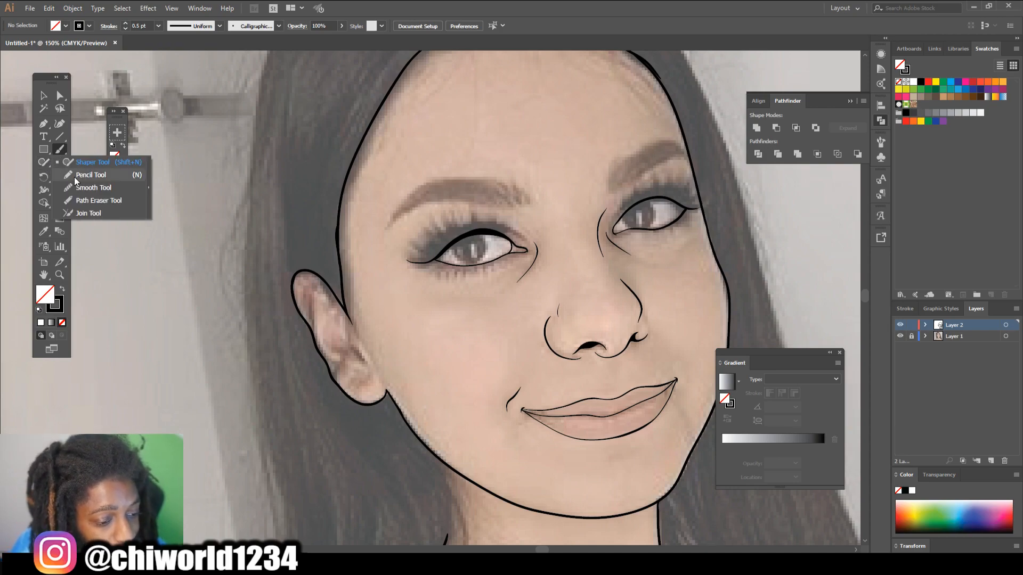
left_click(44, 166)
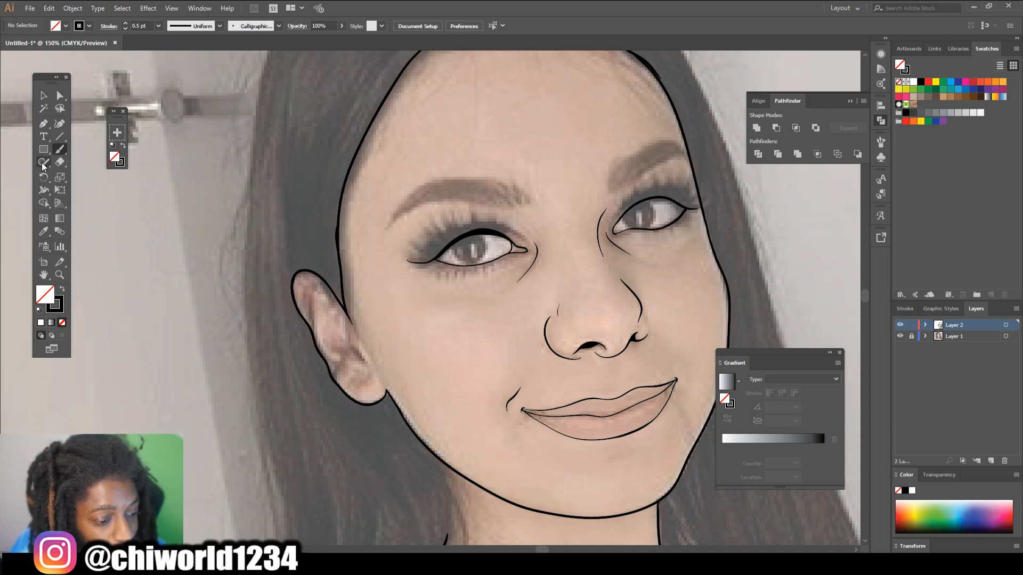
left_click_drag(47, 167, 88, 179)
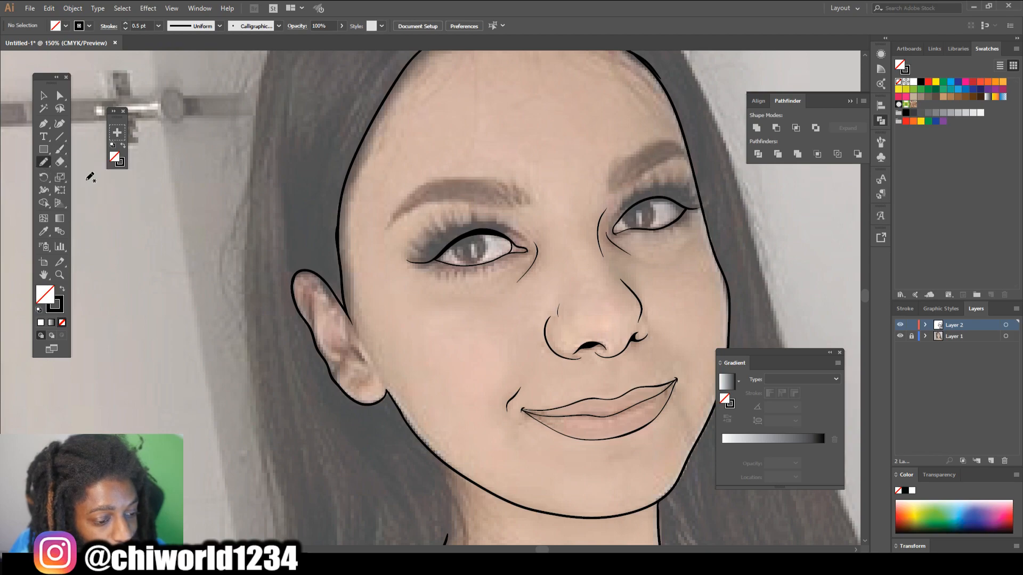
double_click(41, 167)
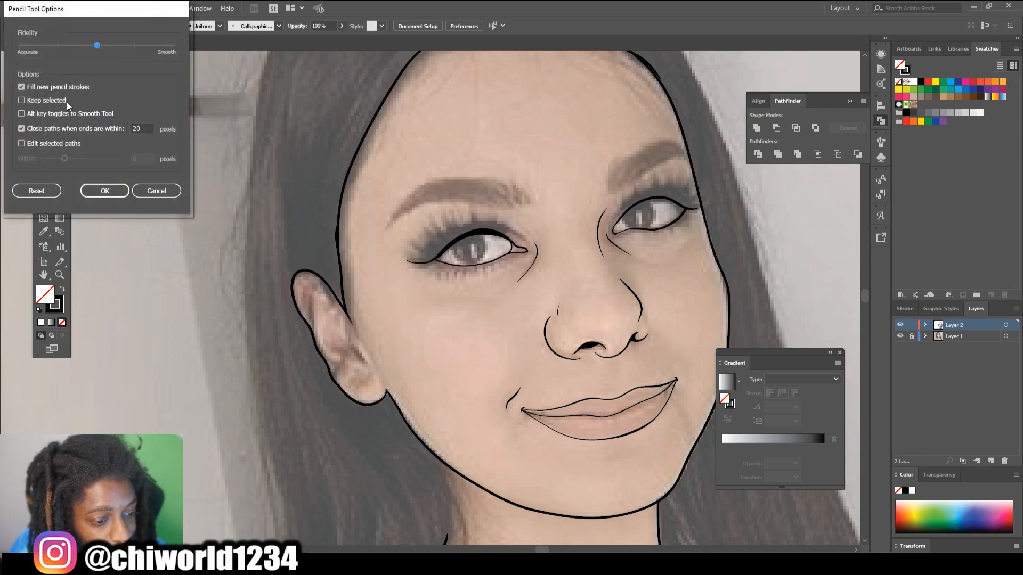
left_click(157, 192)
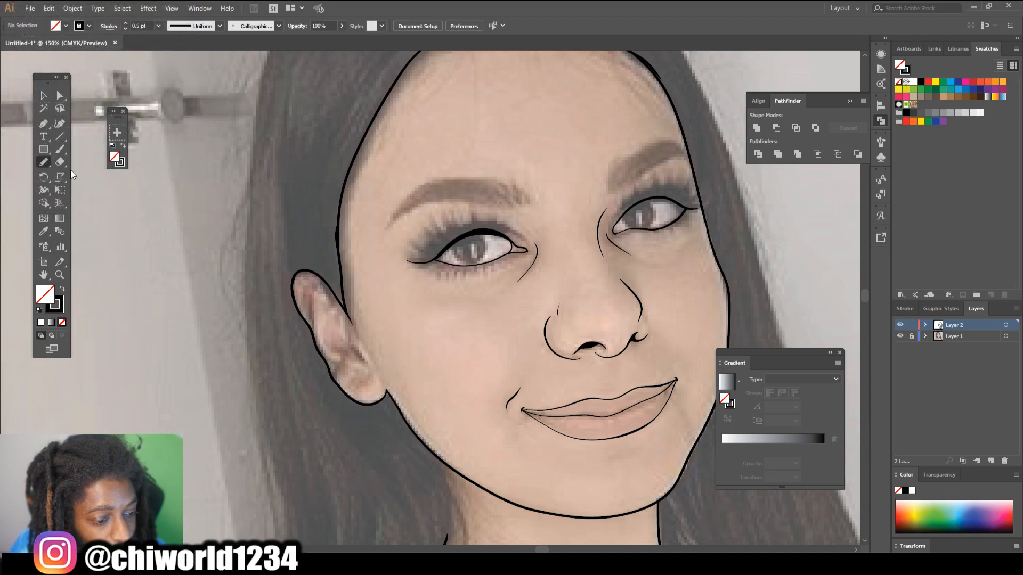
double_click(45, 164)
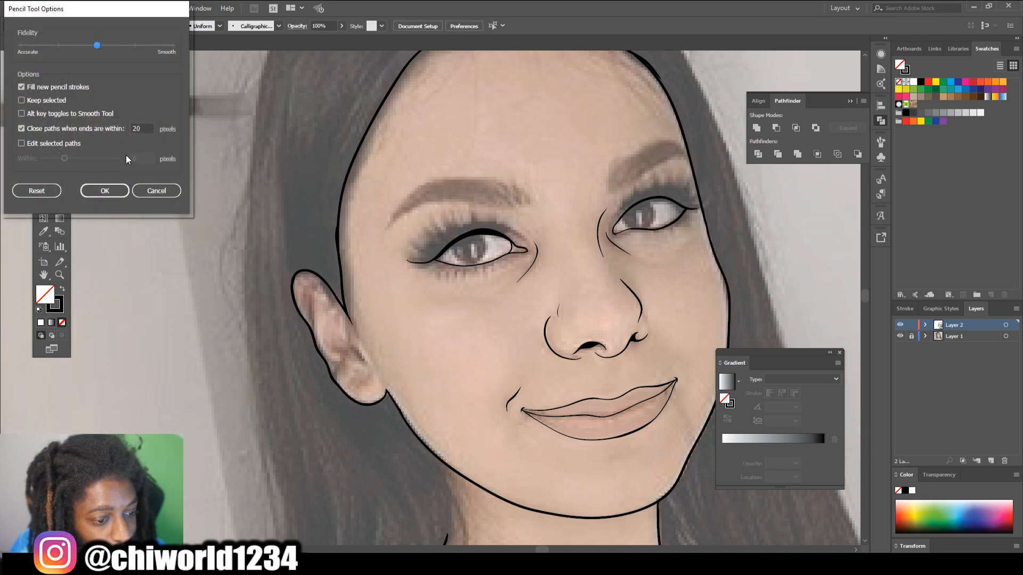
left_click(107, 192)
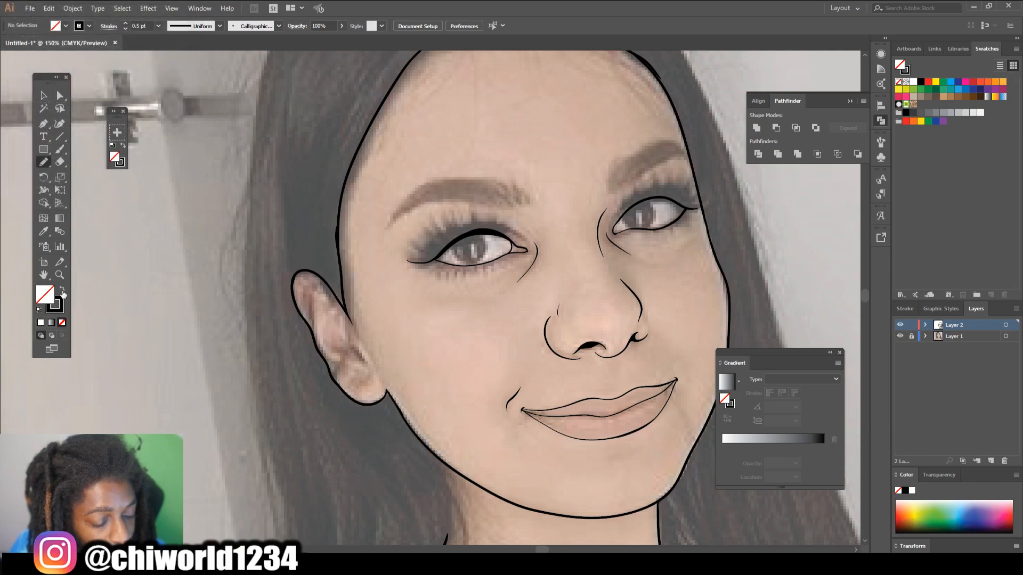
left_click(62, 290)
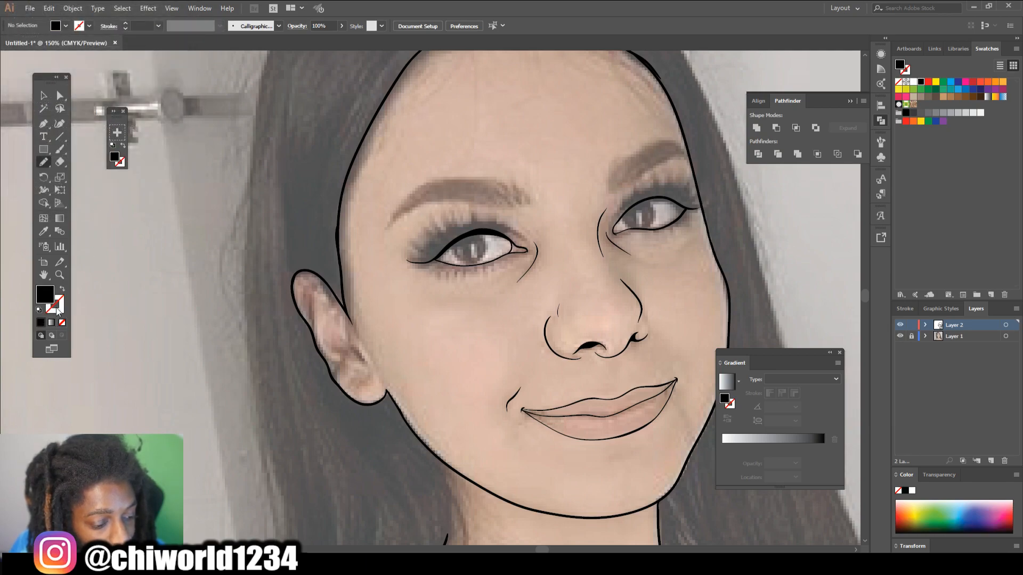
Draw a solid black iris in the eye on the image's left, tucked under the upper lash line.
scroll(374, 341, "up", 2)
scroll(375, 341, "up", 2)
scroll(373, 344, "up", 1)
scroll(374, 341, "up", 4)
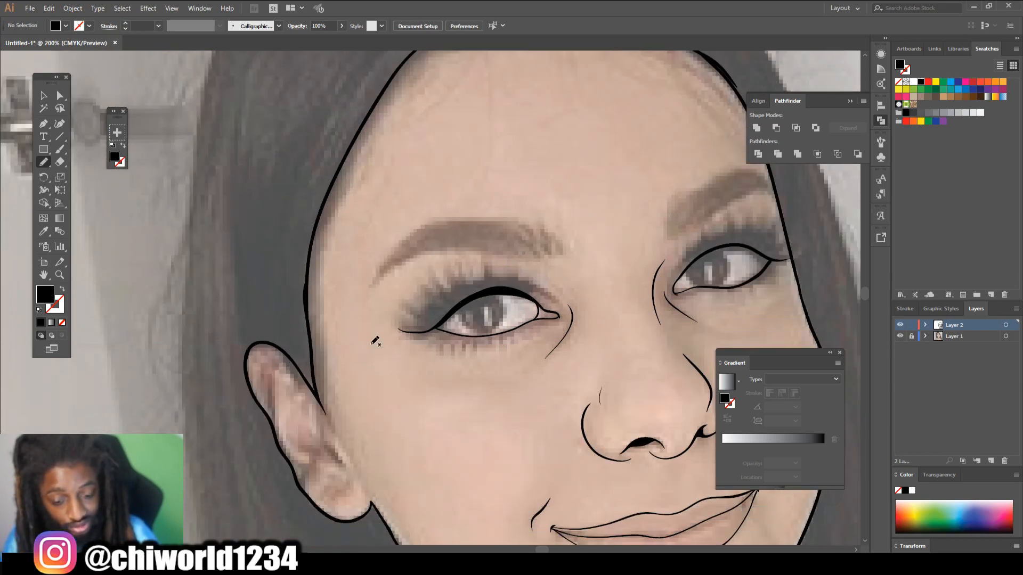
scroll(371, 344, "down", 1)
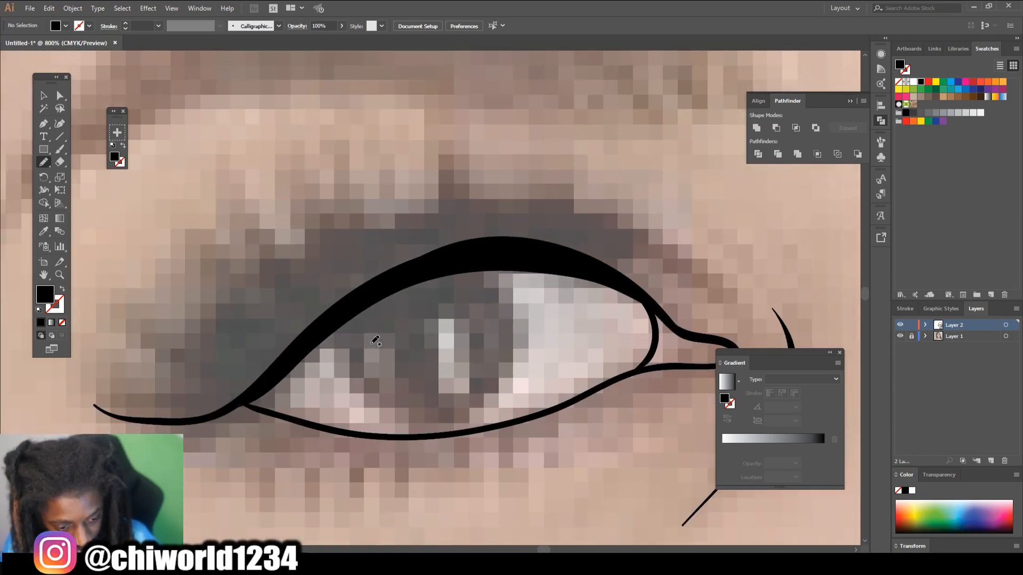
left_click_drag(326, 316, 348, 358)
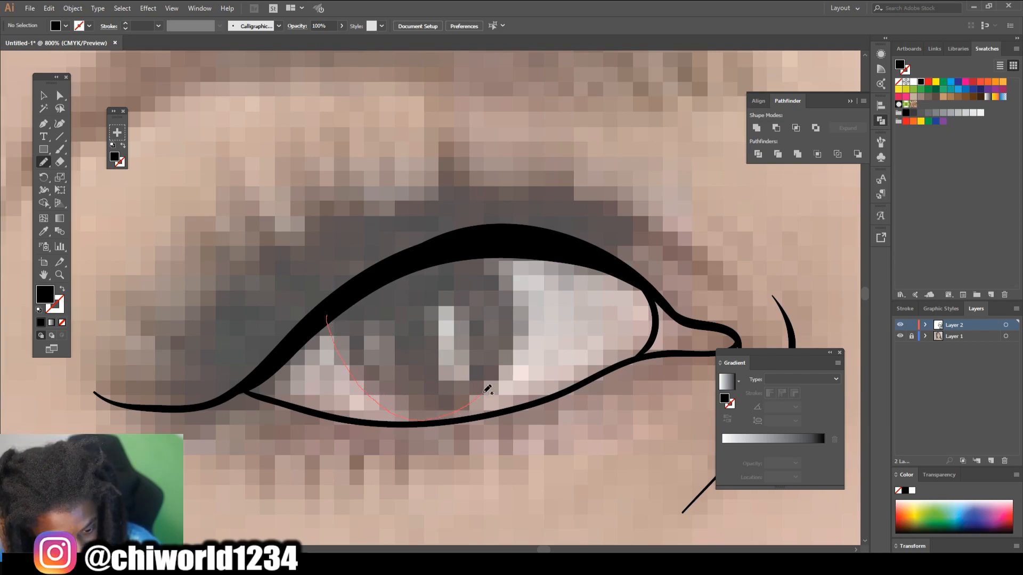
mouse_move(503, 261)
left_mouse_down()
mouse_move(425, 260)
mouse_move(336, 315)
left_mouse_up()
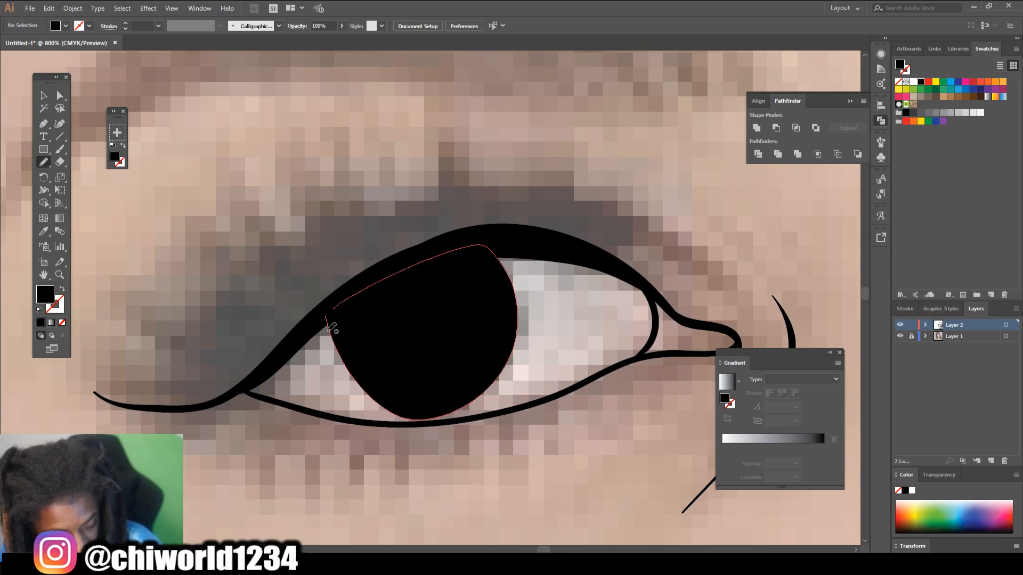
Thicken the outer corner of the left-hand eye's upper lash line with a filled shape and redraw its black iris slightly wider.
left_click_drag(214, 401, 249, 397)
mouse_move(330, 340)
left_mouse_down()
mouse_move(422, 285)
mouse_move(522, 260)
mouse_move(610, 276)
mouse_move(662, 302)
mouse_move(604, 264)
mouse_move(475, 251)
mouse_move(352, 292)
mouse_move(235, 391)
mouse_move(208, 398)
left_mouse_up()
mouse_move(323, 331)
left_mouse_down()
mouse_move(335, 362)
mouse_move(390, 407)
mouse_move(445, 417)
left_mouse_up()
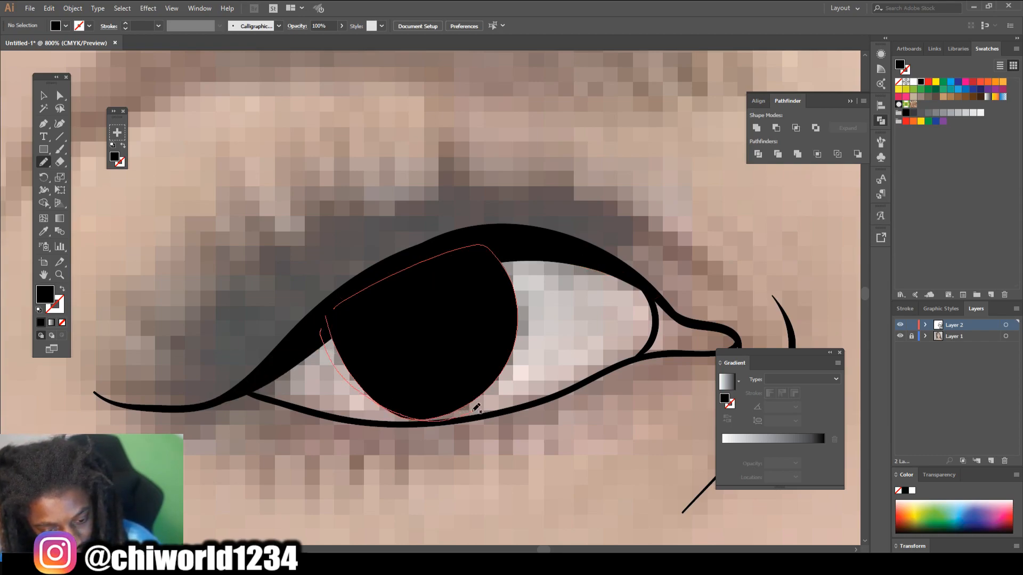
mouse_move(527, 317)
left_mouse_down()
mouse_move(506, 239)
mouse_move(354, 289)
mouse_move(314, 353)
left_mouse_up()
Draw a solid black iris in the eye on the image's right, following the edge of the photographed iris.
scroll(314, 353, "down", 4)
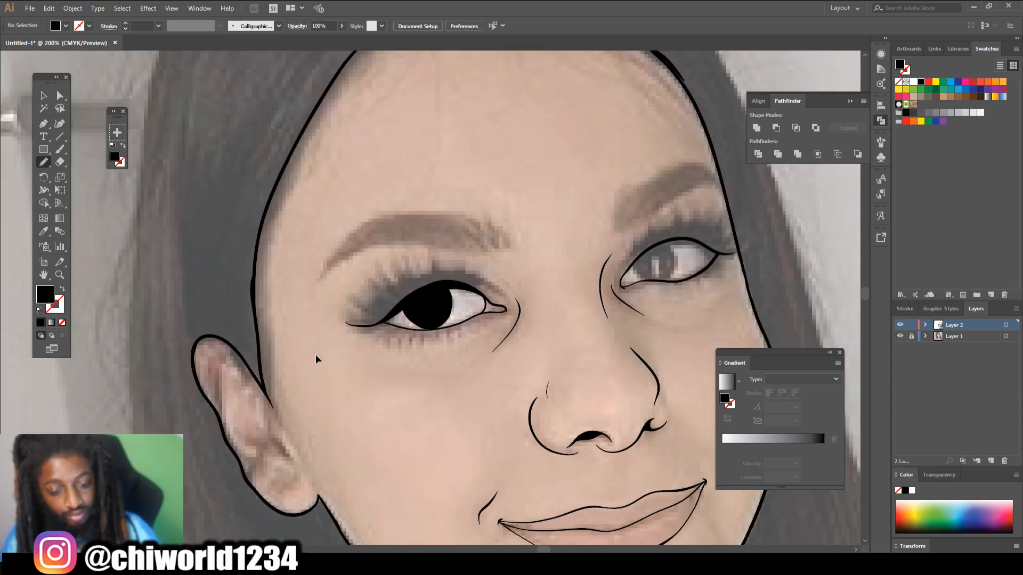
scroll(321, 351, "up", 6)
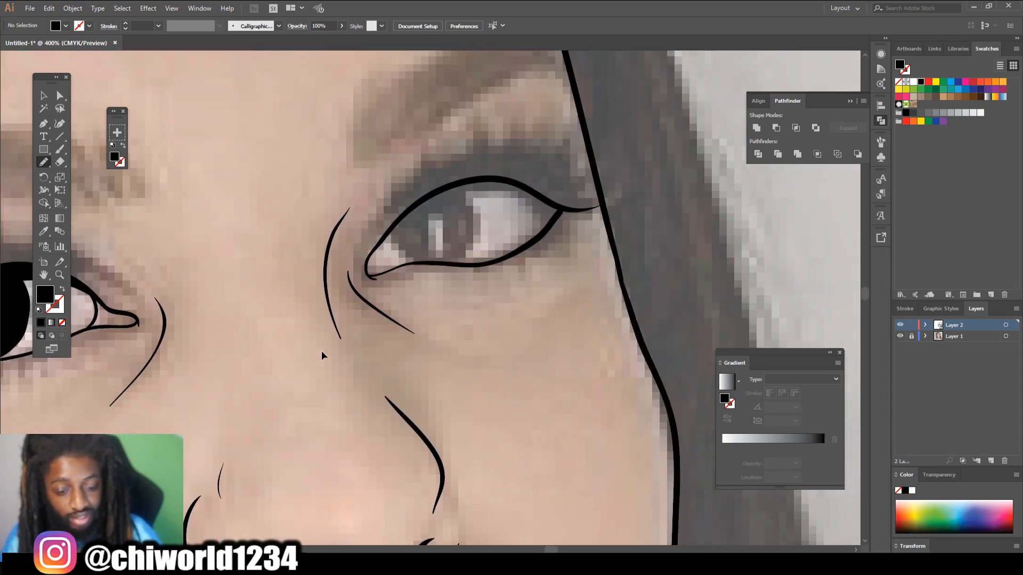
scroll(326, 354, "up", 2)
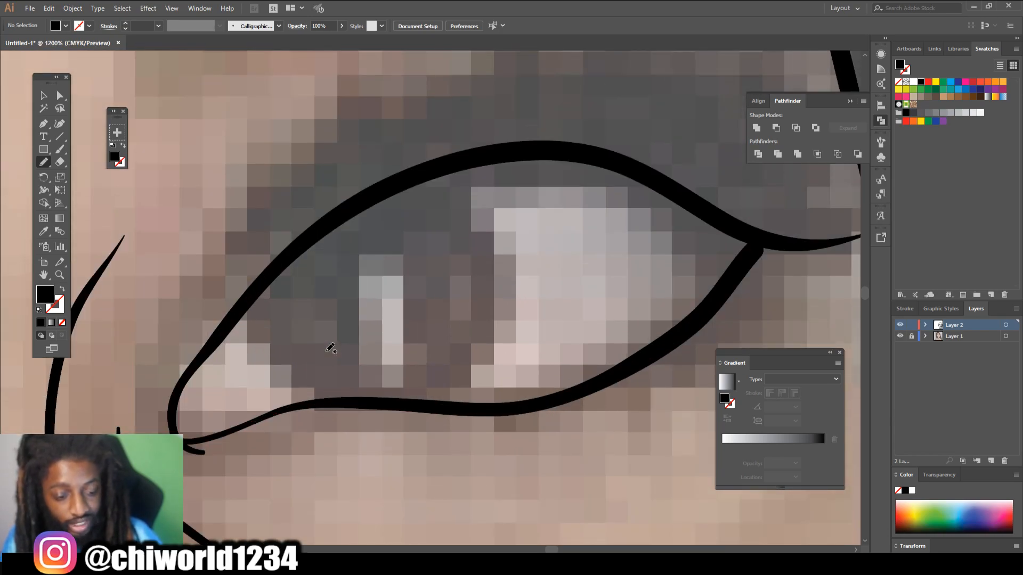
left_click_drag(268, 300, 243, 336)
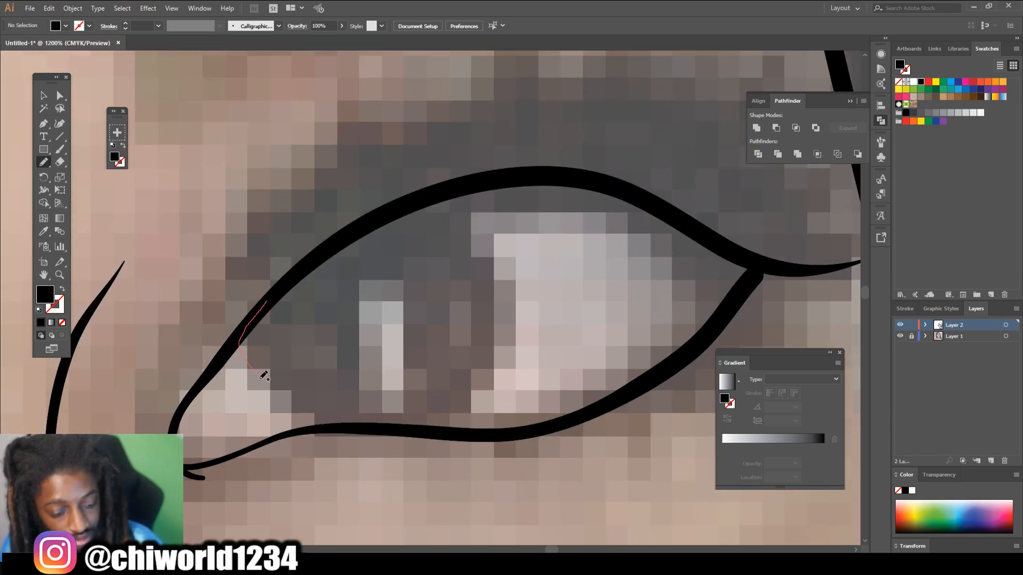
left_click_drag(321, 418, 428, 423)
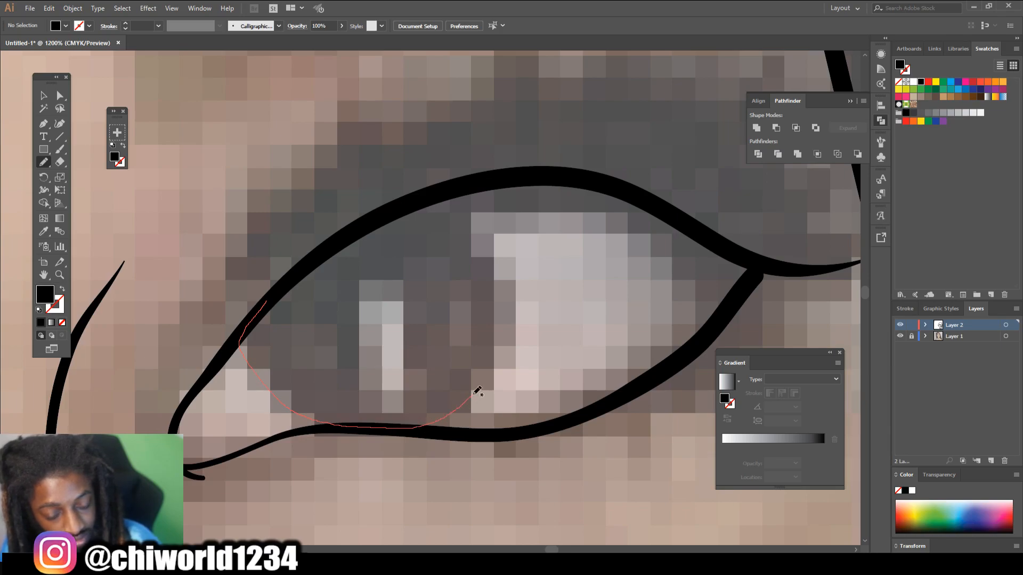
mouse_move(454, 201)
left_mouse_down()
mouse_move(380, 216)
mouse_move(267, 301)
left_mouse_up()
Thicken the upper lash line of the eye on the image's right with a filled black tapered shape running corner to corner.
mouse_move(208, 379)
left_mouse_down()
mouse_move(352, 265)
mouse_move(451, 224)
mouse_move(549, 208)
left_mouse_up()
mouse_move(698, 259)
left_mouse_down()
mouse_move(795, 277)
mouse_move(826, 269)
mouse_move(648, 205)
mouse_move(504, 169)
mouse_move(388, 209)
mouse_move(293, 273)
mouse_move(212, 349)
mouse_move(190, 407)
left_mouse_up()
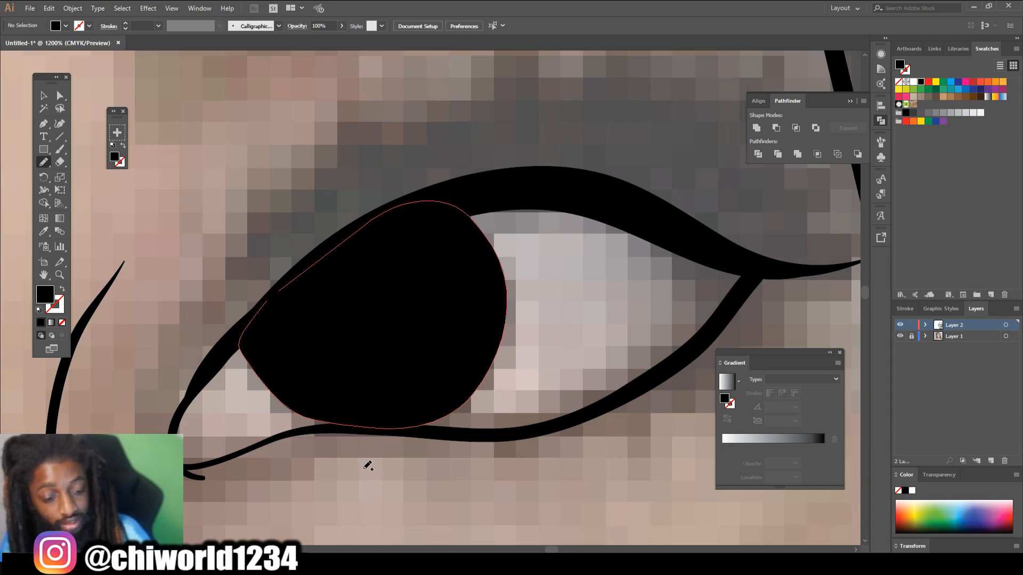
scroll(367, 466, "down", 8)
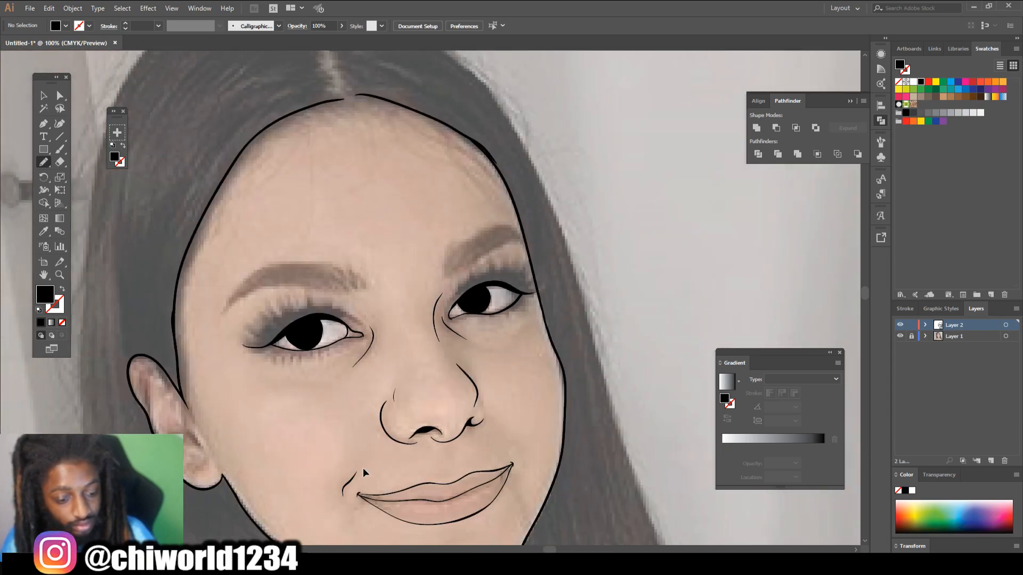
Hide the photo layer to examine the filled eyes against the line art, and show the photo again.
scroll(364, 472, "down", 1)
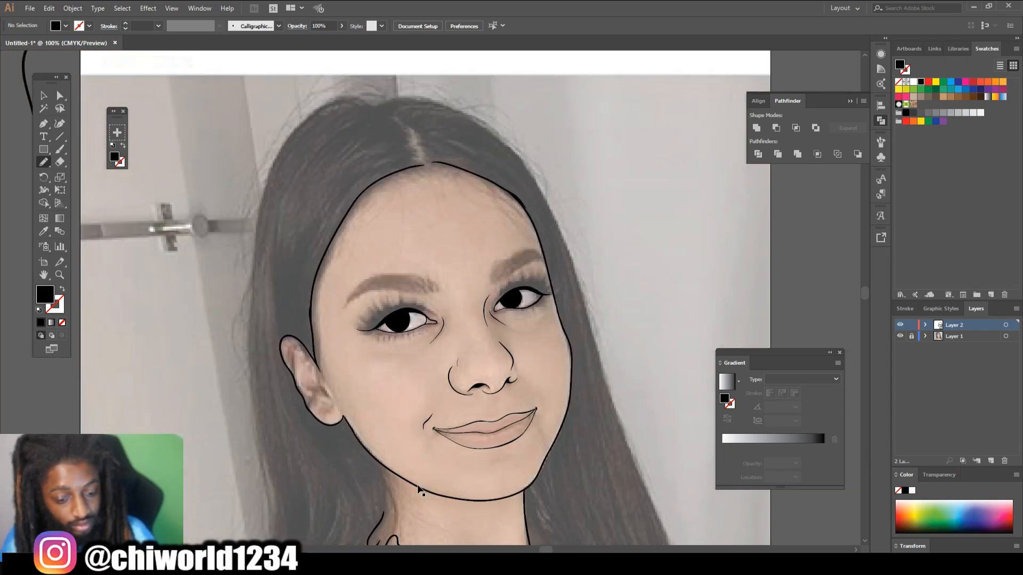
left_click(899, 336)
key("ctrl+minus")
key("ctrl+equal")
key("ctrl+equal")
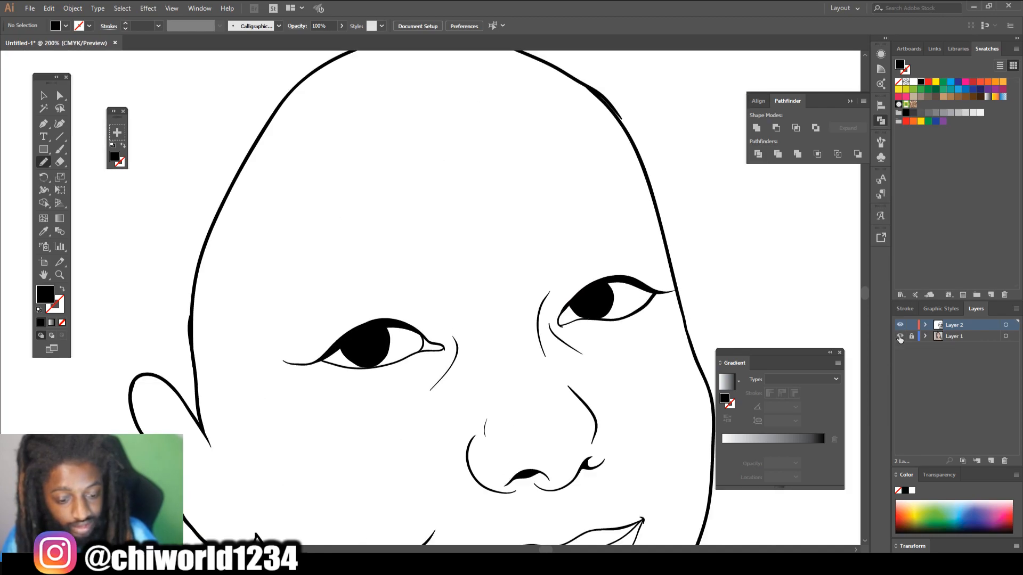
left_click(899, 336)
scroll(686, 391, "up", 3)
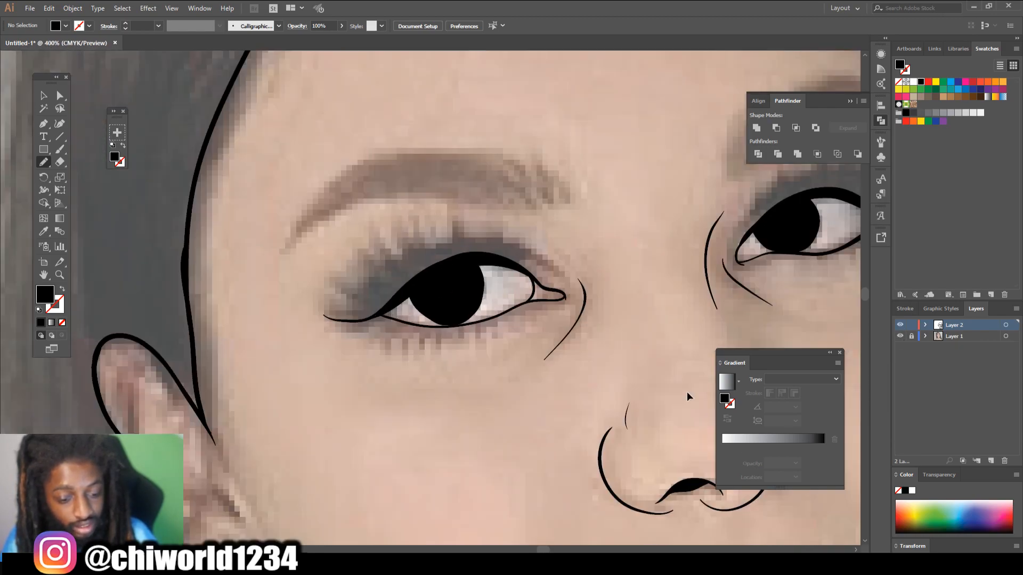
Draw spiky solid black upper lashes on the left-hand eye, fanning out from the outer corner along the lash line.
scroll(686, 391, "up", 3)
scroll(689, 390, "up", 1)
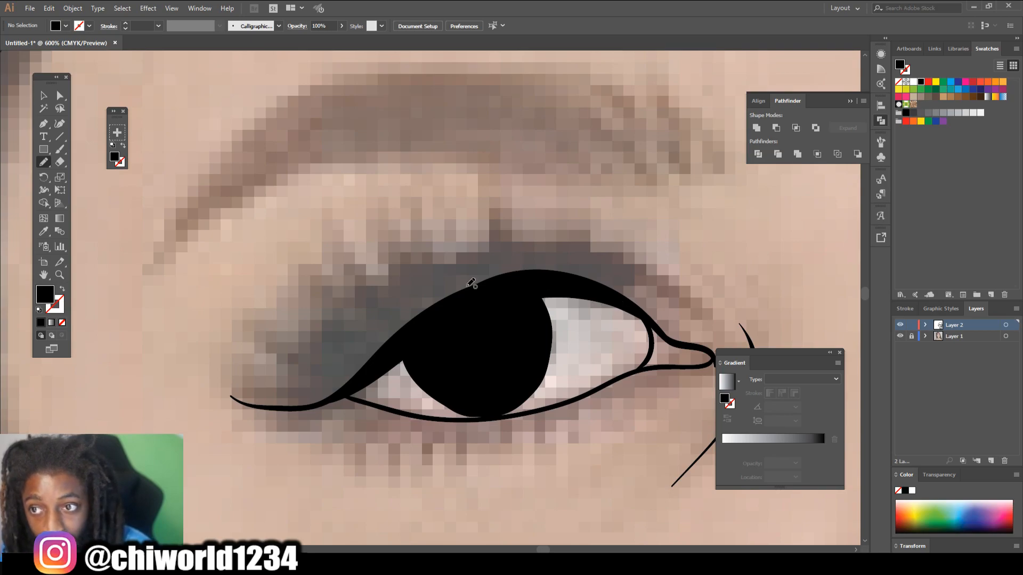
mouse_move(360, 375)
left_mouse_down()
mouse_move(280, 411)
mouse_move(256, 405)
mouse_move(311, 389)
mouse_move(240, 378)
left_mouse_up()
mouse_move(335, 373)
left_mouse_down()
mouse_move(265, 339)
mouse_move(350, 355)
mouse_move(315, 312)
left_mouse_up()
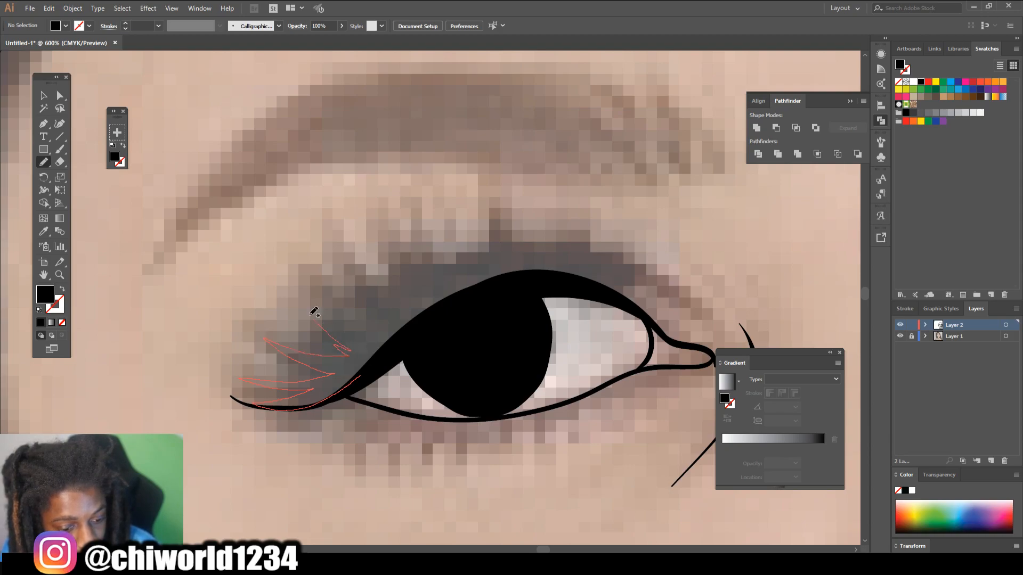
mouse_move(379, 323)
left_mouse_down()
mouse_move(344, 263)
mouse_move(371, 290)
mouse_move(409, 300)
mouse_move(409, 271)
mouse_move(421, 282)
mouse_move(398, 238)
mouse_move(441, 270)
mouse_move(486, 261)
mouse_move(497, 210)
mouse_move(513, 253)
mouse_move(510, 244)
mouse_move(531, 259)
mouse_move(565, 228)
left_mouse_up()
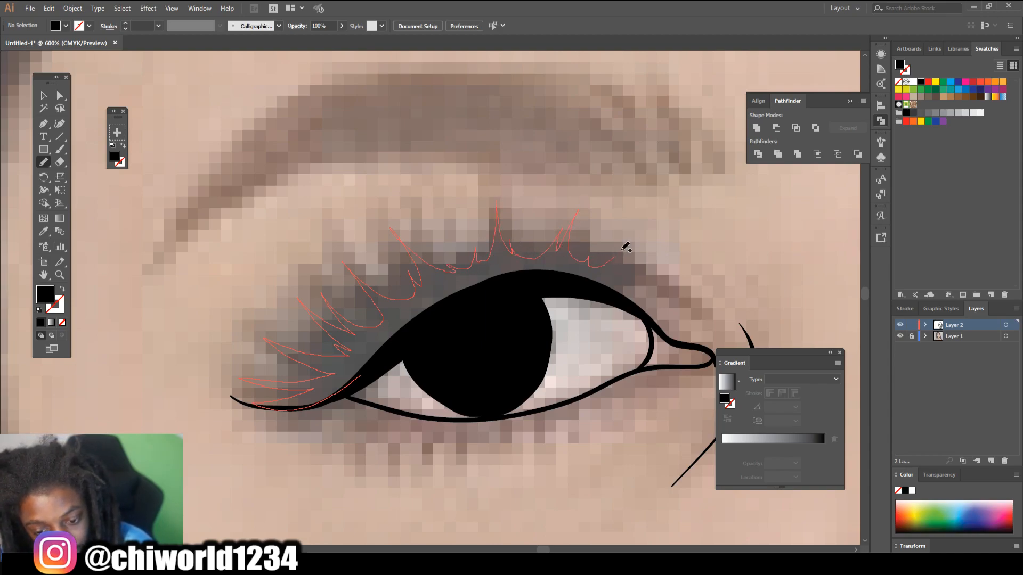
mouse_move(651, 256)
left_mouse_down()
mouse_move(620, 295)
mouse_move(632, 306)
mouse_move(529, 292)
mouse_move(367, 379)
left_mouse_up()
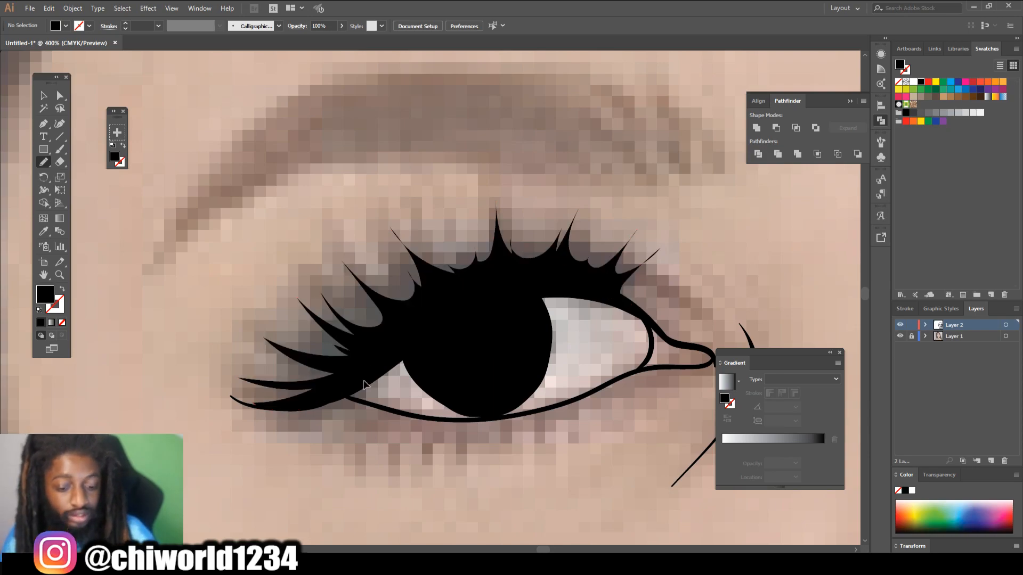
Draw matching spiky solid black upper lashes along the lash line of the eye on the image's right.
scroll(364, 379, "down", 6)
scroll(363, 379, "right", 2)
scroll(365, 379, "up", 3)
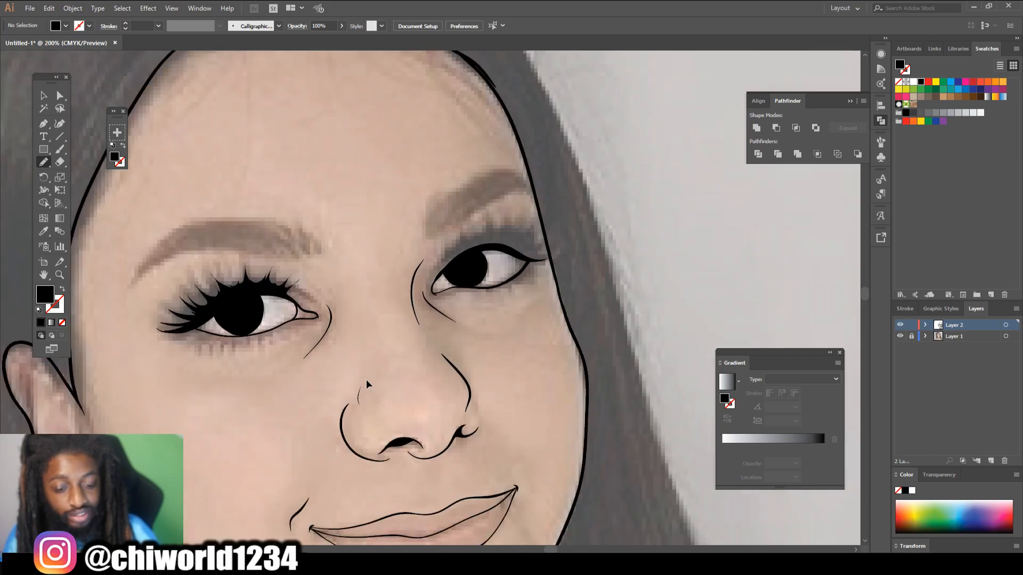
scroll(490, 267, "up", 4)
scroll(490, 266, "up", 2)
mouse_move(351, 323)
left_mouse_down()
mouse_move(412, 271)
mouse_move(462, 252)
mouse_move(523, 259)
mouse_move(619, 300)
mouse_move(664, 291)
mouse_move(618, 289)
mouse_move(614, 268)
mouse_move(639, 242)
mouse_move(583, 260)
mouse_move(603, 202)
mouse_move(563, 243)
mouse_move(546, 224)
left_mouse_up()
mouse_move(538, 180)
left_mouse_down()
mouse_move(491, 236)
mouse_move(484, 193)
left_mouse_up()
mouse_move(457, 230)
left_mouse_down()
mouse_move(424, 236)
mouse_move(425, 203)
mouse_move(419, 253)
mouse_move(411, 211)
mouse_move(396, 268)
mouse_move(387, 235)
left_mouse_up()
mouse_move(369, 287)
left_mouse_down()
mouse_move(331, 341)
mouse_move(347, 333)
mouse_move(379, 365)
left_mouse_up()
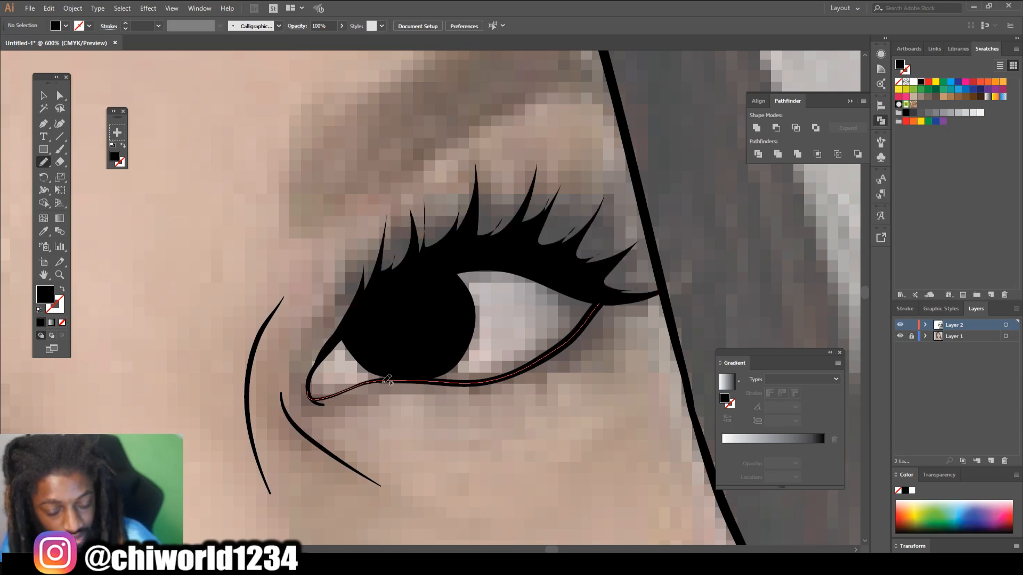
Draw three solid black shapes inside the hair beside the neck on the image's left.
scroll(425, 401, "down", 5)
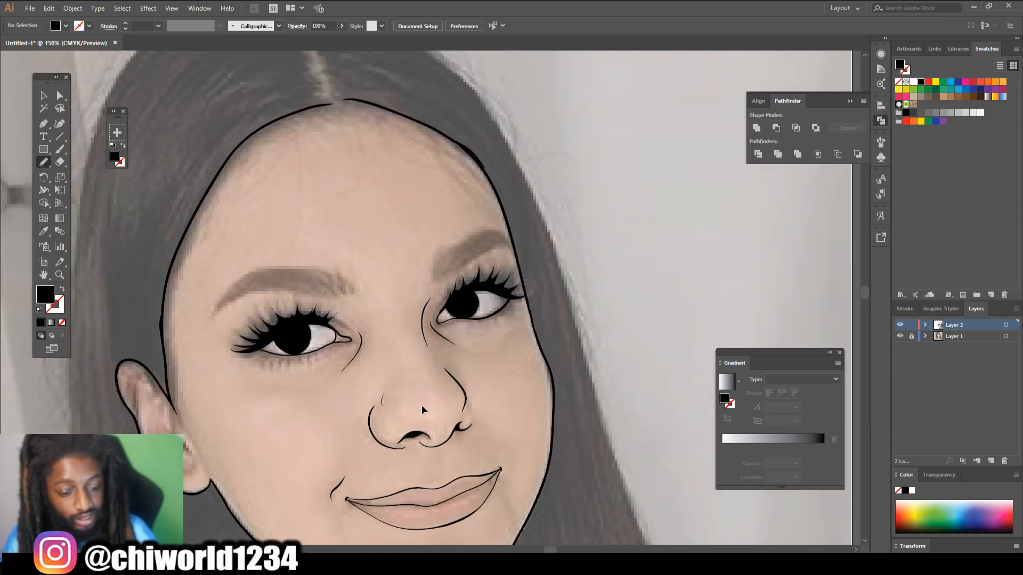
scroll(423, 407, "left", 4)
scroll(423, 407, "down", 5)
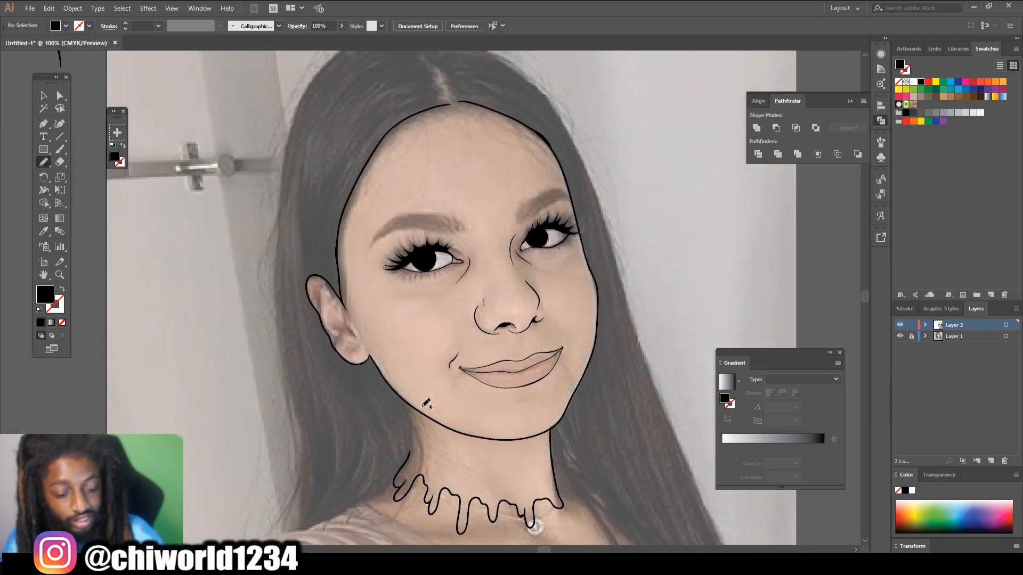
scroll(426, 403, "down", 6)
scroll(413, 357, "down", 1)
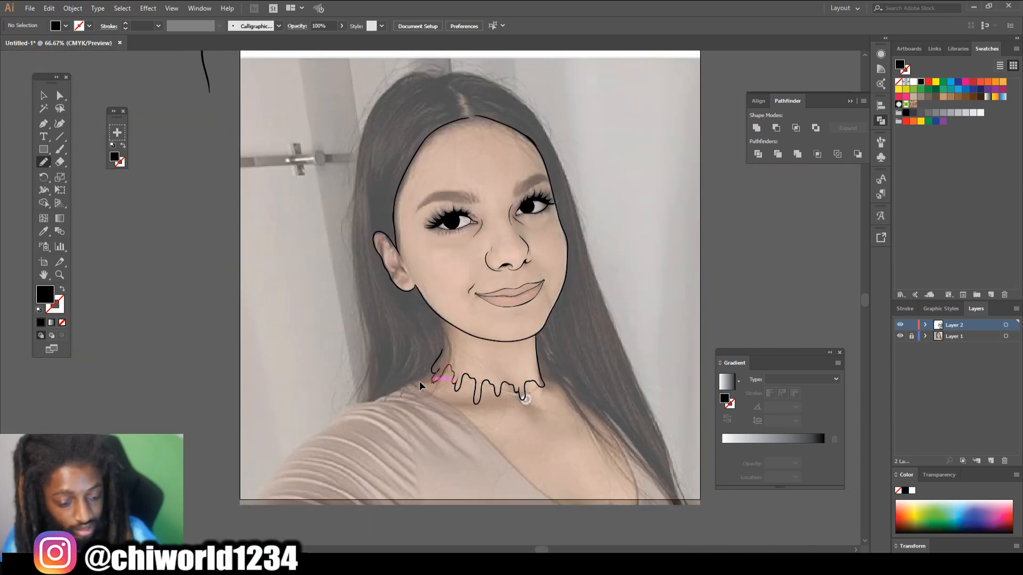
scroll(417, 383, "up", 3)
scroll(423, 377, "down", 1)
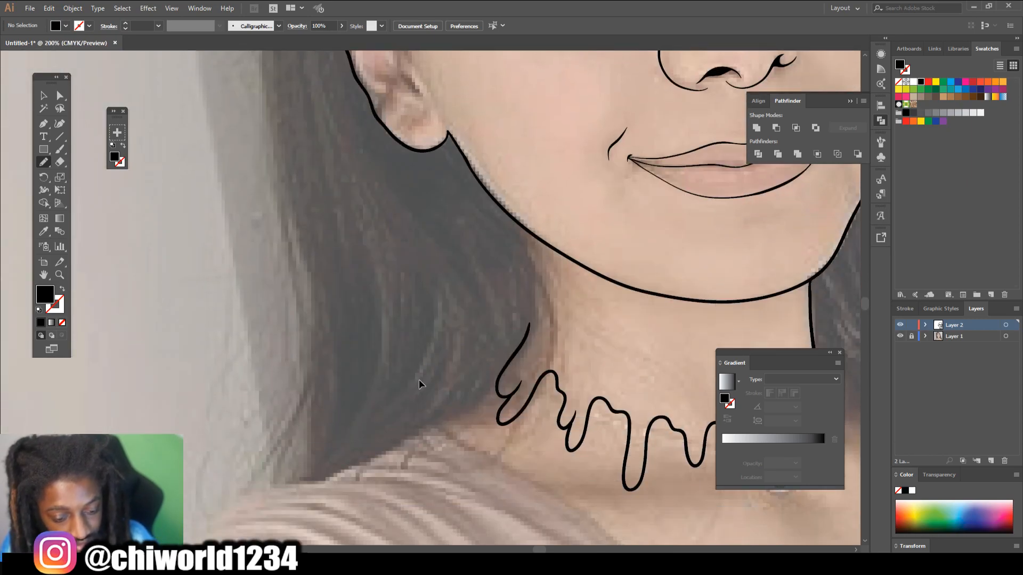
scroll(424, 377, "up", 3)
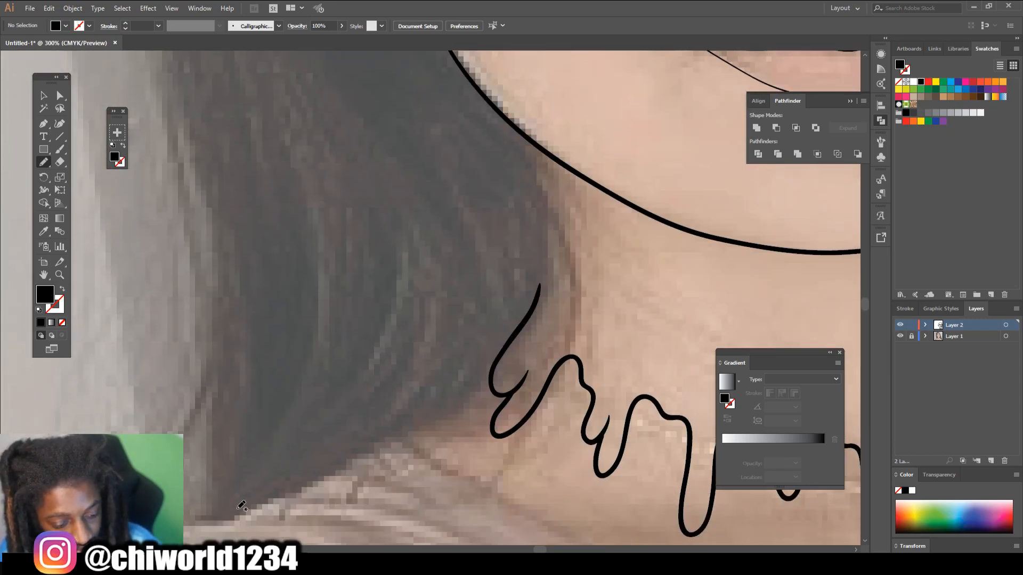
mouse_move(368, 425)
left_mouse_down()
mouse_move(438, 321)
mouse_move(344, 277)
left_mouse_up()
mouse_move(279, 335)
left_mouse_down()
mouse_move(343, 161)
mouse_move(286, 241)
left_mouse_up()
mouse_move(422, 237)
left_mouse_down()
mouse_move(455, 229)
mouse_move(472, 177)
mouse_move(424, 108)
mouse_move(392, 106)
mouse_move(375, 142)
mouse_move(376, 208)
mouse_move(419, 217)
left_mouse_up()
Fill the lower hair beside the neck on the image's left with one large black shape following the shoulder and neck edge.
scroll(265, 477, "down", 2)
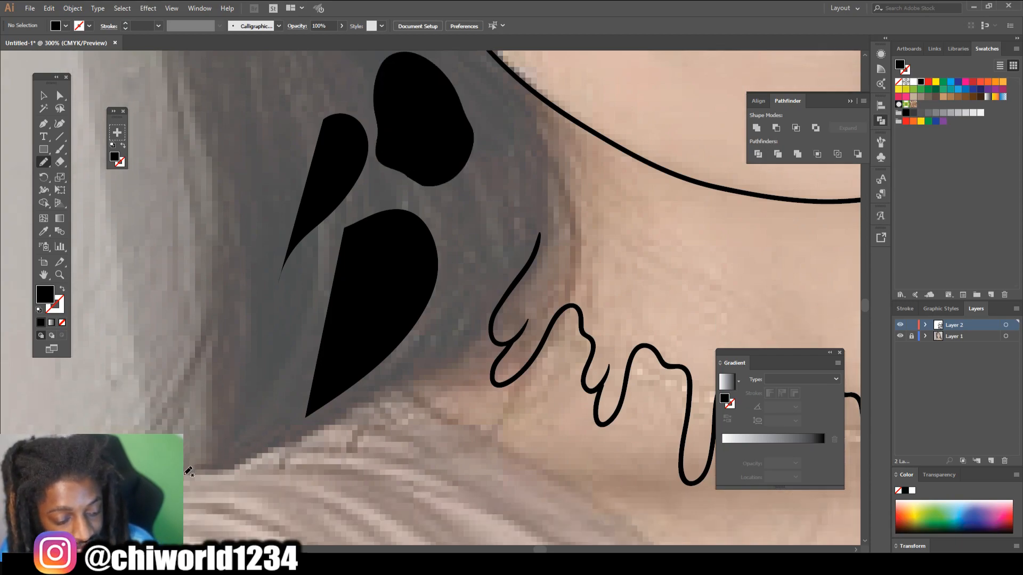
left_click_drag(195, 474, 284, 450)
left_click_drag(379, 395, 461, 349)
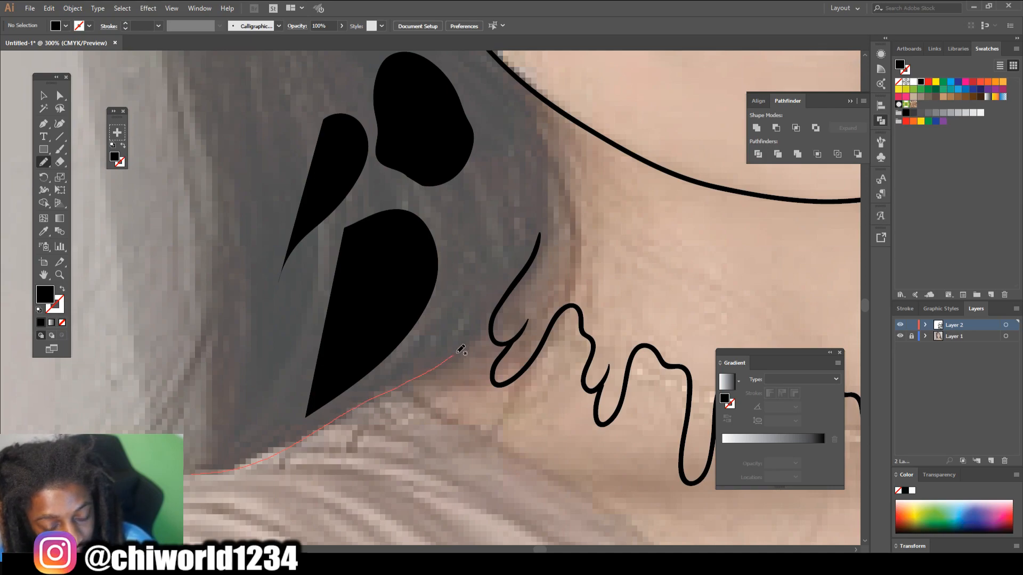
mouse_move(503, 306)
left_mouse_down()
mouse_move(544, 239)
mouse_move(549, 204)
mouse_move(540, 122)
mouse_move(519, 82)
mouse_move(315, 128)
mouse_move(249, 184)
mouse_move(236, 248)
mouse_move(226, 218)
mouse_move(222, 250)
mouse_move(214, 226)
mouse_move(201, 415)
left_mouse_up()
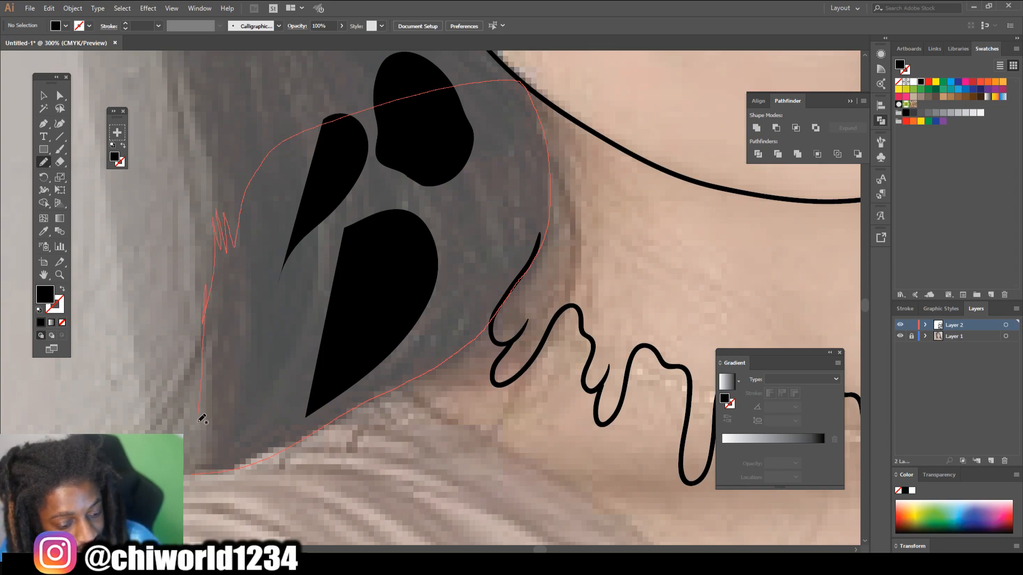
left_click_drag(184, 473, 186, 494)
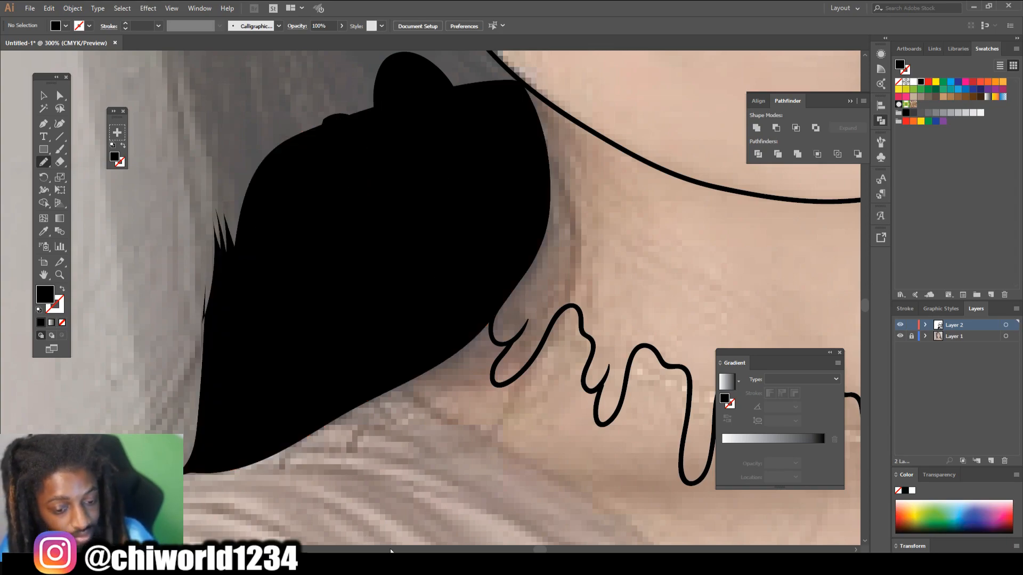
Extend the black hair fill upward along the outer hair edge to the earlobe and jawline.
scroll(407, 538, "down", 3)
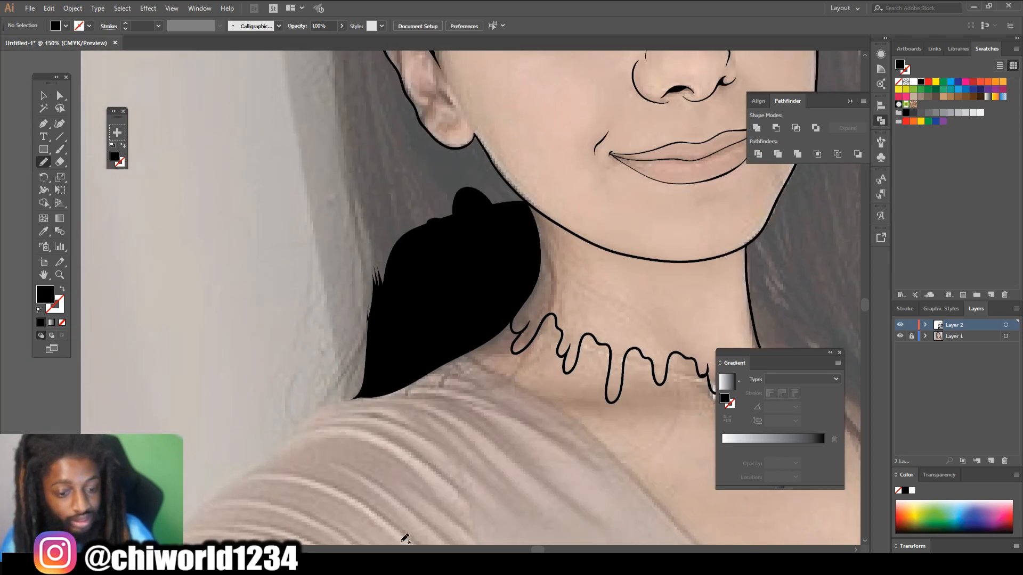
scroll(405, 522, "up", 5)
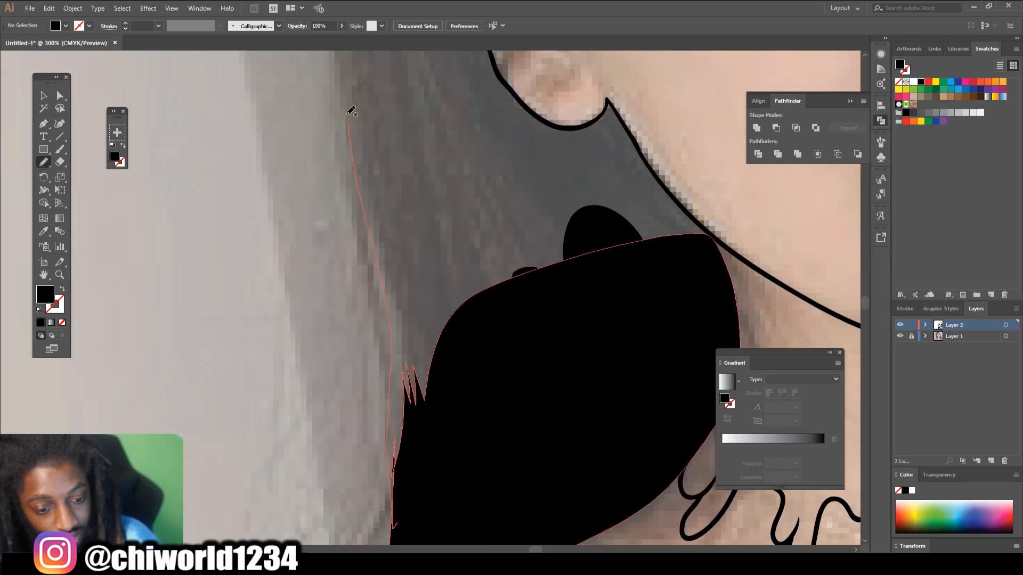
mouse_move(368, 99)
left_mouse_down()
mouse_move(521, 104)
mouse_move(555, 124)
mouse_move(594, 118)
left_mouse_up()
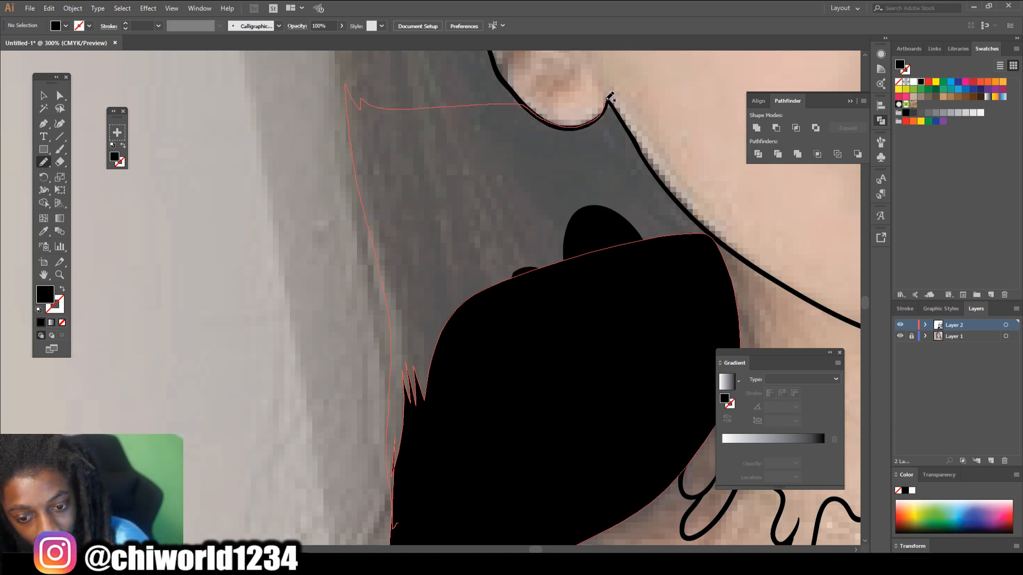
mouse_move(639, 144)
left_mouse_down()
mouse_move(715, 238)
mouse_move(440, 507)
left_mouse_up()
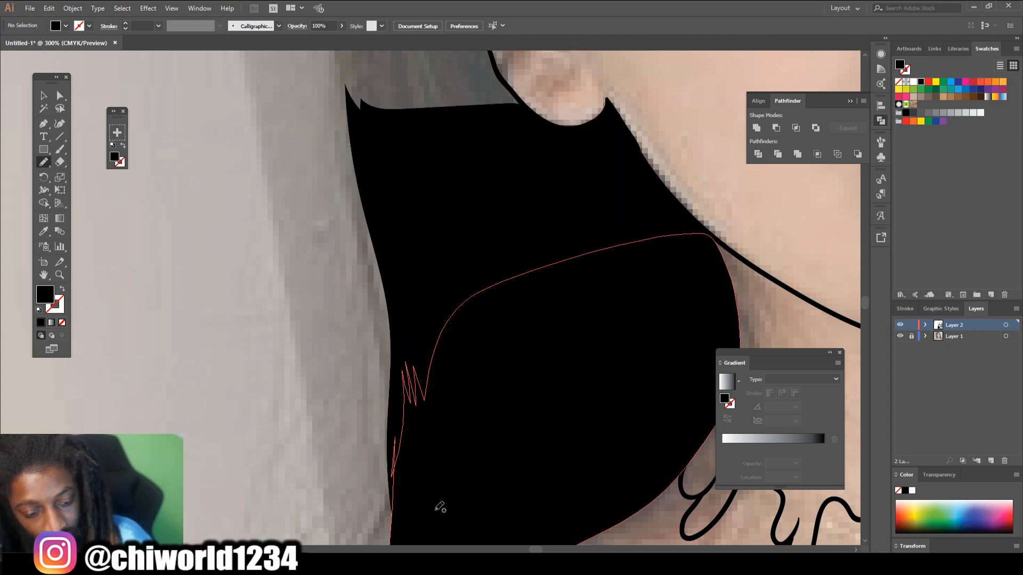
Continue the solid black hair fill past the ear and over the crown on the image's left, with a jagged parting edge.
scroll(458, 508, "down", 5)
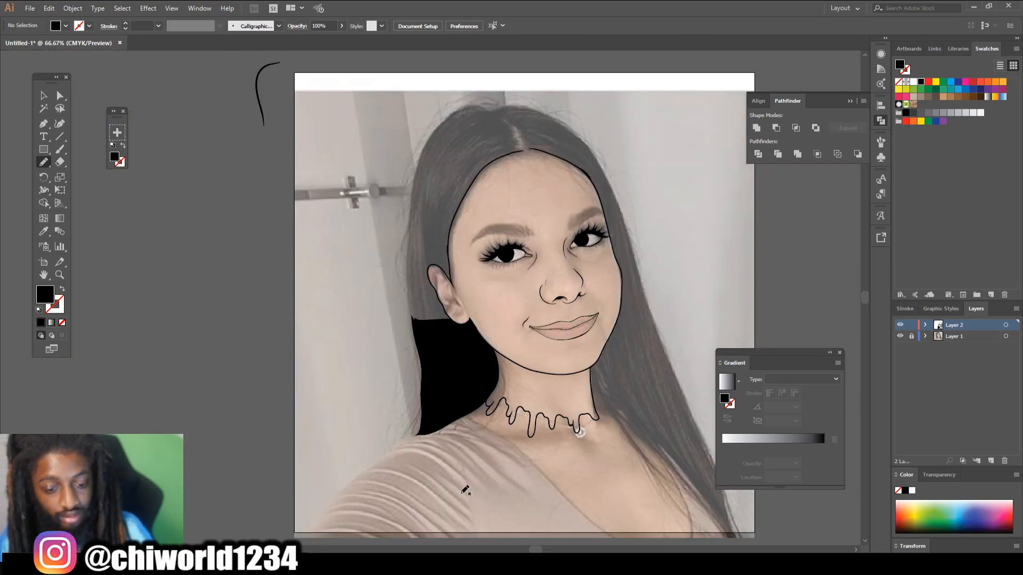
scroll(461, 495, "up", 3)
scroll(458, 499, "up", 1)
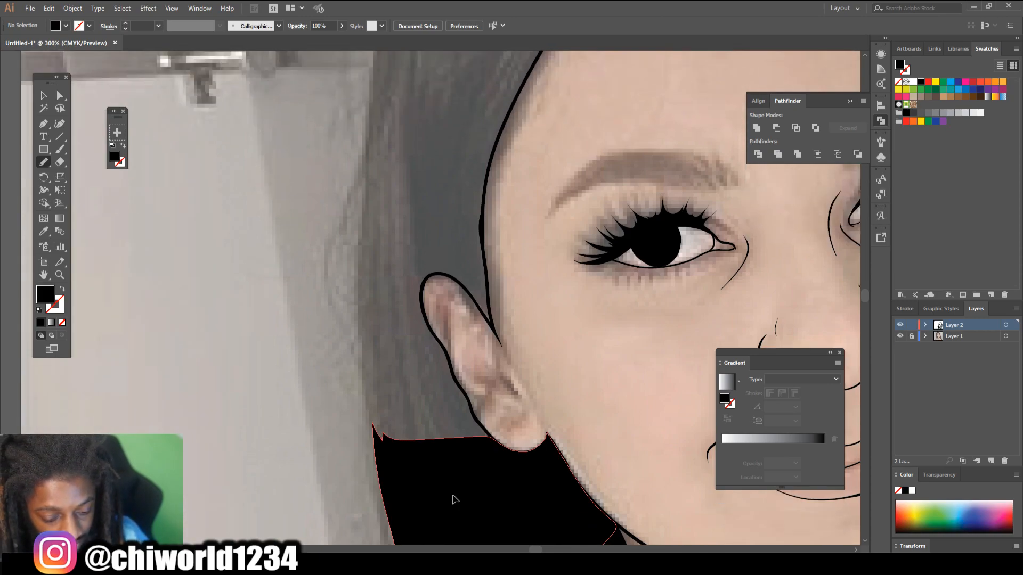
scroll(454, 499, "up", 1)
mouse_move(542, 504)
left_mouse_down()
mouse_move(433, 292)
mouse_move(457, 222)
mouse_move(533, 314)
mouse_move(513, 91)
mouse_move(320, 95)
mouse_move(470, 522)
mouse_move(538, 504)
left_mouse_up()
scroll(514, 487, "down", 3)
scroll(514, 487, "up", 2)
left_click_drag(471, 444, 535, 292)
mouse_move(692, 157)
left_mouse_down()
mouse_move(686, 133)
mouse_move(657, 108)
mouse_move(661, 83)
mouse_move(371, 352)
mouse_move(365, 452)
left_mouse_up()
Fill the hair on the image's right with solid black from the parting down beside the face to jagged ends near the shoulder.
scroll(393, 475, "down", 2)
scroll(373, 501, "up", 1)
mouse_move(404, 499)
left_mouse_down()
mouse_move(336, 510)
mouse_move(393, 234)
mouse_move(544, 202)
mouse_move(518, 220)
left_mouse_up()
scroll(396, 221, "down", 3)
scroll(583, 442, "up", 3)
scroll(407, 479, "down", 1)
mouse_move(408, 504)
left_mouse_down()
mouse_move(290, 364)
mouse_move(313, 402)
mouse_move(292, 365)
mouse_move(287, 294)
mouse_move(318, 257)
mouse_move(376, 116)
mouse_move(448, 81)
mouse_move(584, 477)
mouse_move(464, 480)
mouse_move(419, 442)
mouse_move(418, 392)
mouse_move(341, 126)
mouse_move(296, 70)
mouse_move(415, 177)
mouse_move(490, 419)
mouse_move(458, 516)
left_mouse_up()
scroll(673, 496, "down", 1)
scroll(589, 465, "up", 3)
scroll(458, 515, "down", 1)
scroll(582, 366, "up", 3)
scroll(601, 405, "up", 3)
scroll(603, 399, "up", 3)
mouse_move(547, 362)
left_mouse_down()
mouse_move(506, 329)
mouse_move(341, 272)
mouse_move(303, 191)
mouse_move(176, 159)
mouse_move(534, 267)
mouse_move(610, 449)
left_mouse_up()
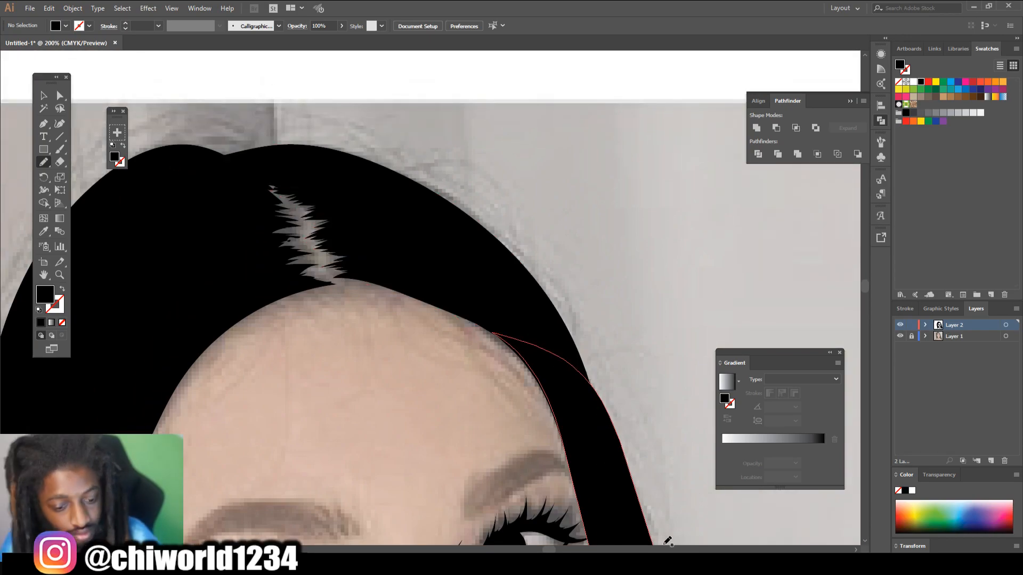
Hide the photo layer to examine the black hair fill against the line art, and show the photo again.
key("ctrl+minus")
key("ctrl+minus")
key("ctrl+minus")
key("ctrl+minus")
scroll(661, 517, "down", 2)
key("ctrl+minus")
scroll(658, 511, "right", 1)
left_click(900, 336)
key("ctrl+equal")
key("ctrl+equal")
key("ctrl+equal")
left_click(900, 336)
Extend the black hair on the image's right down over the chest, following the photographed outer edge and ending in jagged tips.
scroll(652, 282, "down", 3)
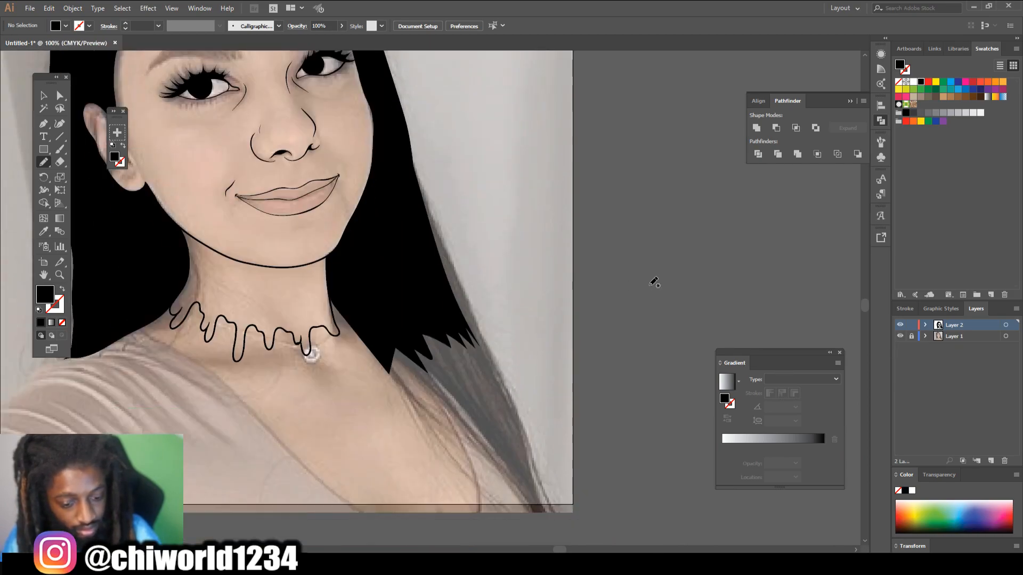
key("ctrl+equal")
mouse_move(445, 54)
left_mouse_down()
mouse_move(571, 359)
mouse_move(618, 510)
mouse_move(565, 479)
mouse_move(526, 514)
left_mouse_up()
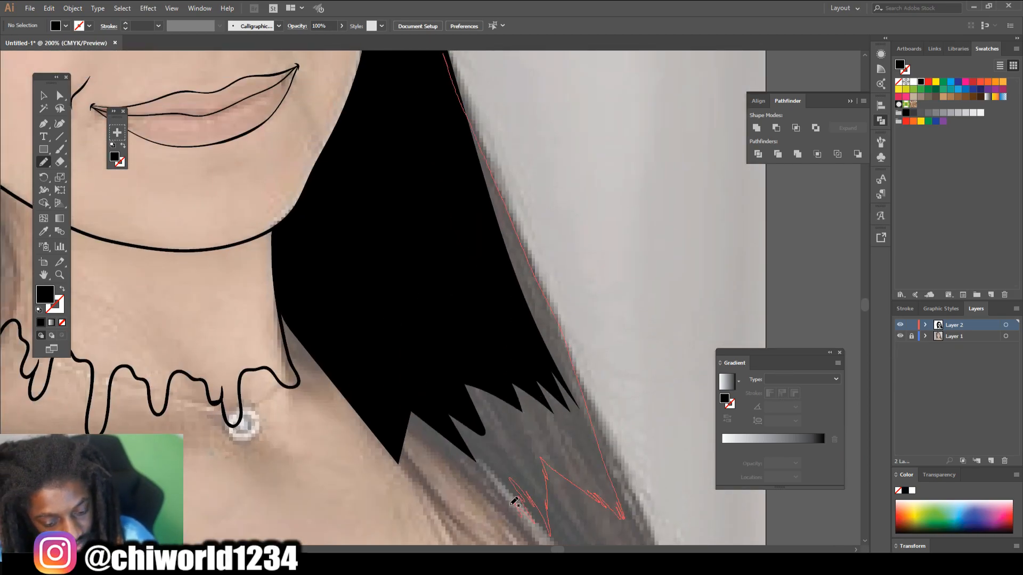
left_click_drag(440, 495, 406, 465)
key("ctrl+minus")
key("ctrl+minus")
key("ctrl+equal")
mouse_move(337, 250)
left_mouse_down()
mouse_move(360, 303)
mouse_move(450, 381)
mouse_move(544, 376)
left_mouse_up()
key("ctrl+minus")
key("ctrl+minus")
key("ctrl+minus")
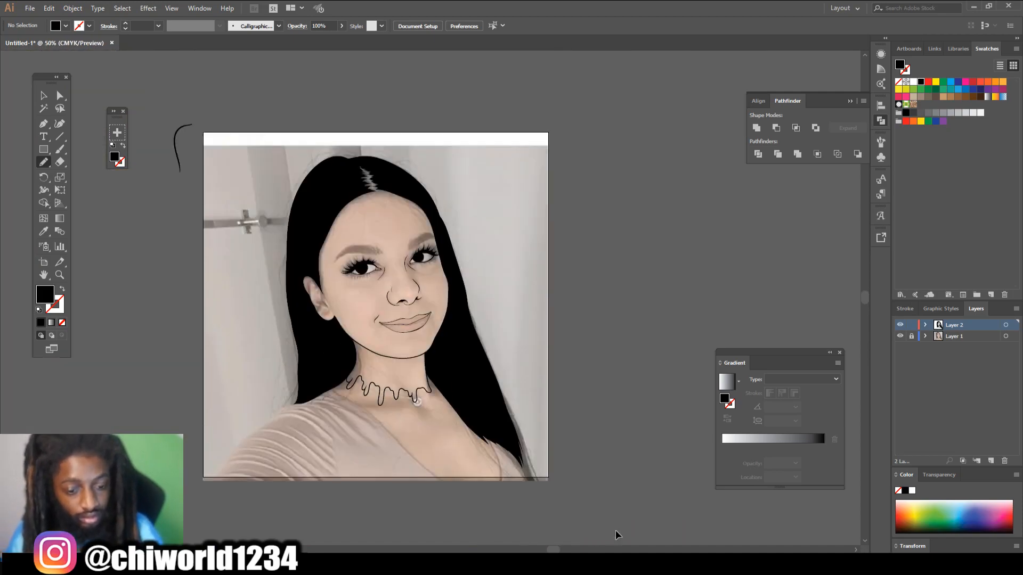
Hide the photo layer to check the extended hair silhouette, and show the photo again.
key("ctrl+equal")
left_click(899, 336)
left_click(900, 336)
Draw the left-hand eyebrow as a solid black tapered arch with small hair notches, following the photographed brow.
key("ctrl+equal")
key("ctrl+equal")
key("ctrl+equal")
key("ctrl+equal")
key("ctrl+equal")
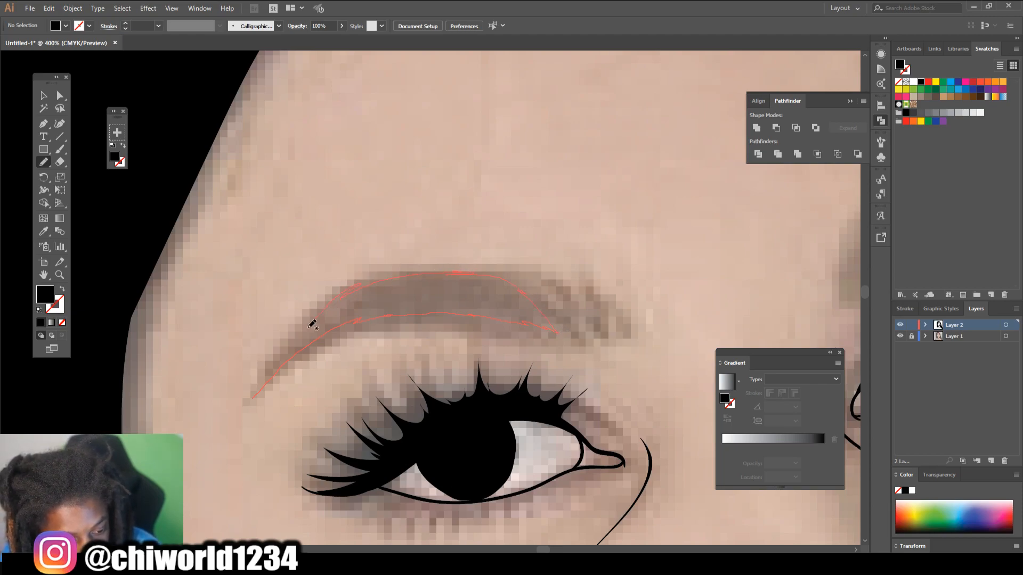
left_click_drag(256, 394, 255, 396)
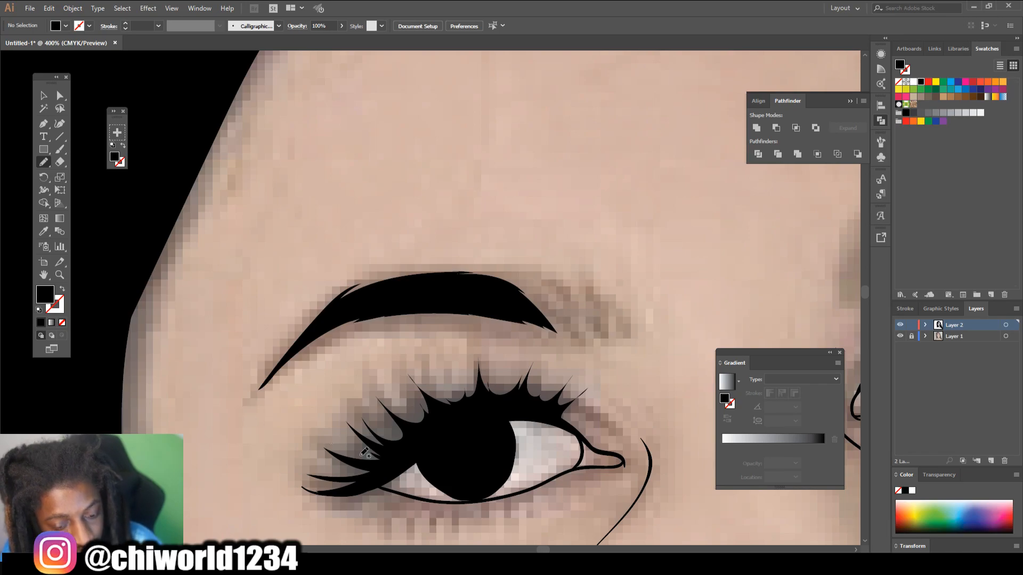
Draw the eyebrow on the image's right as a solid black arch with a jagged inner end and tapered outer tip.
key("ctrl+minus")
key("ctrl+minus")
scroll(469, 410, "right", 4)
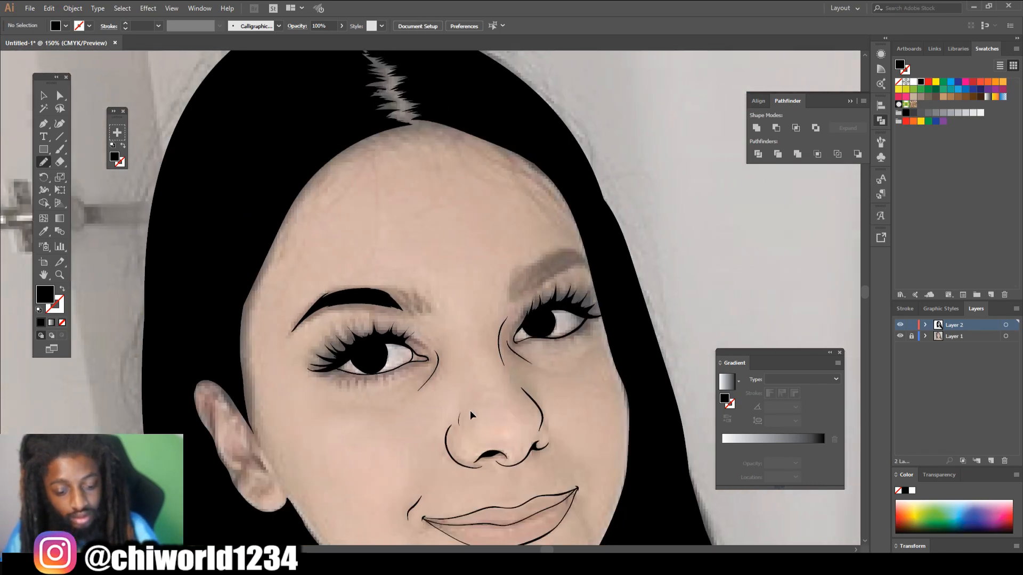
key("ctrl+plus")
key("ctrl+plus")
key("ctrl+plus")
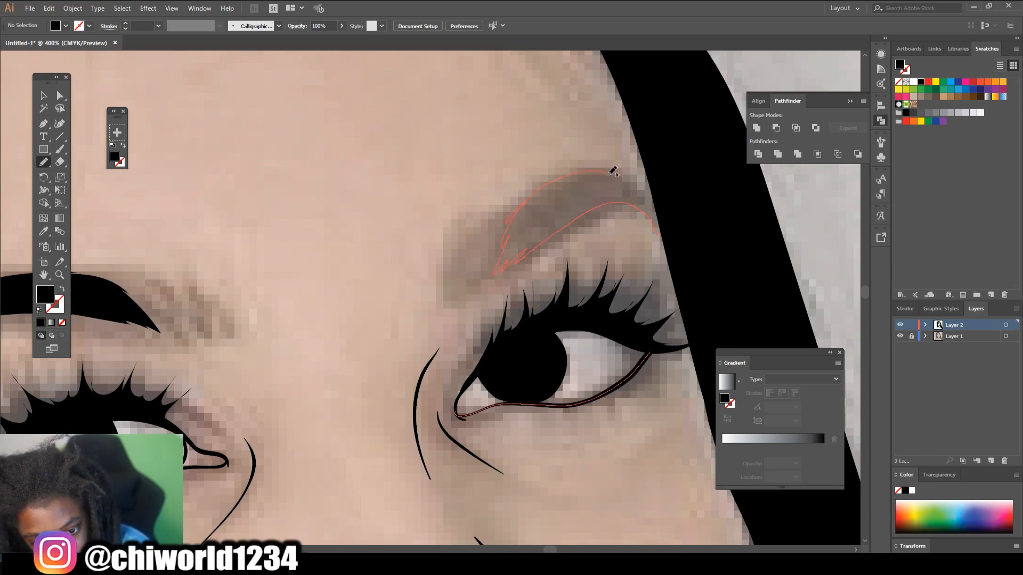
left_click_drag(662, 233, 660, 234)
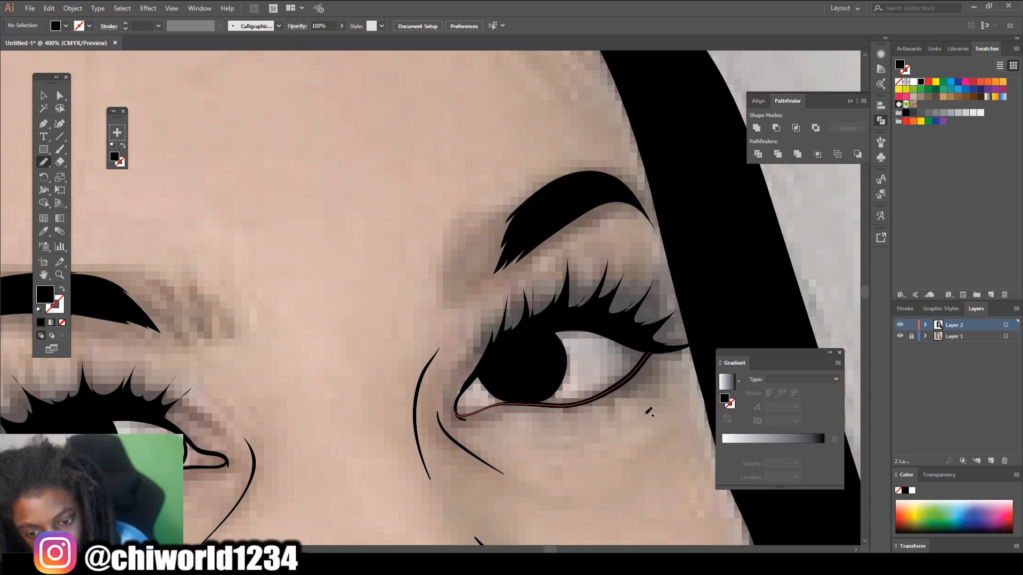
Switch to the Paintbrush tool with no fill and a black stroke, and set the stroke weight to 0.25 pt.
key("ctrl+minus")
key("ctrl+minus")
key("ctrl+minus")
key("ctrl+minus")
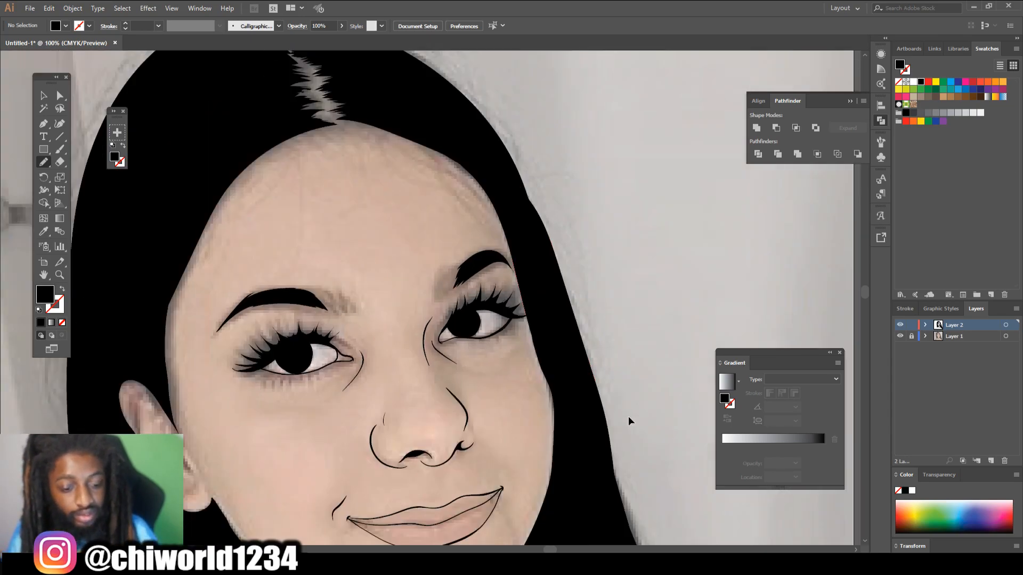
scroll(632, 415, "down", 3)
key("ctrl+plus")
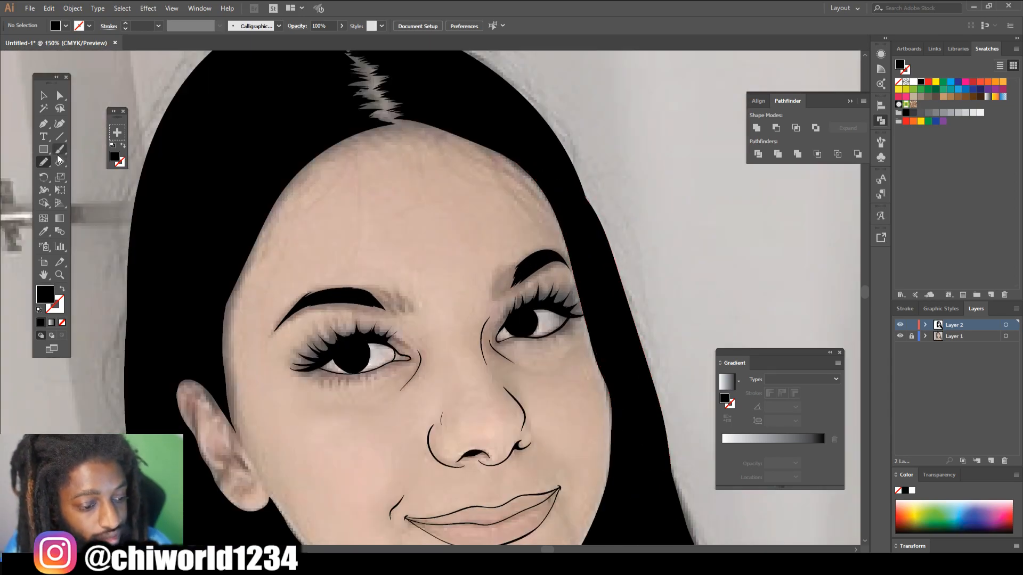
left_click(60, 149)
key("shift+x")
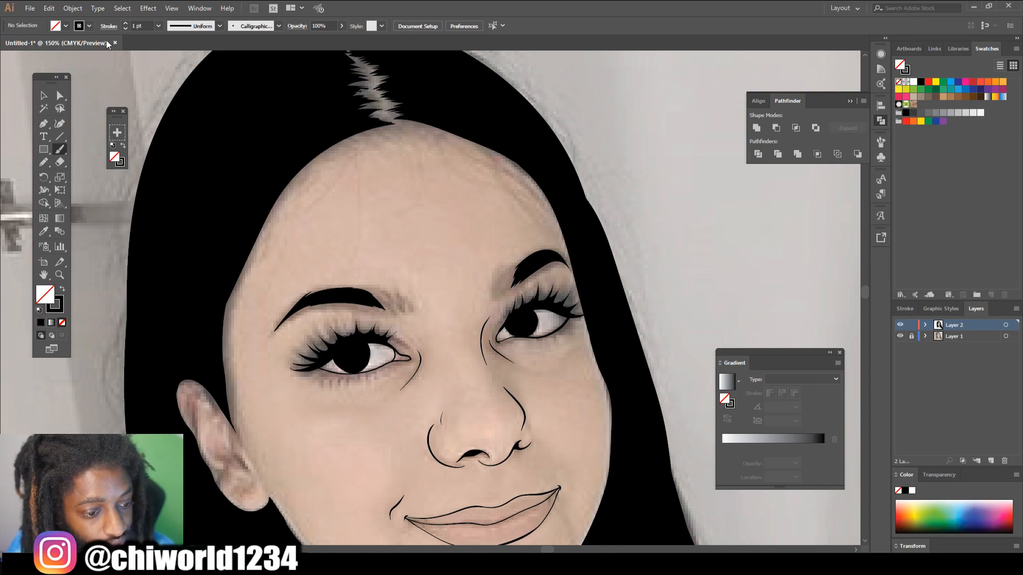
left_click(160, 24)
left_click(161, 39)
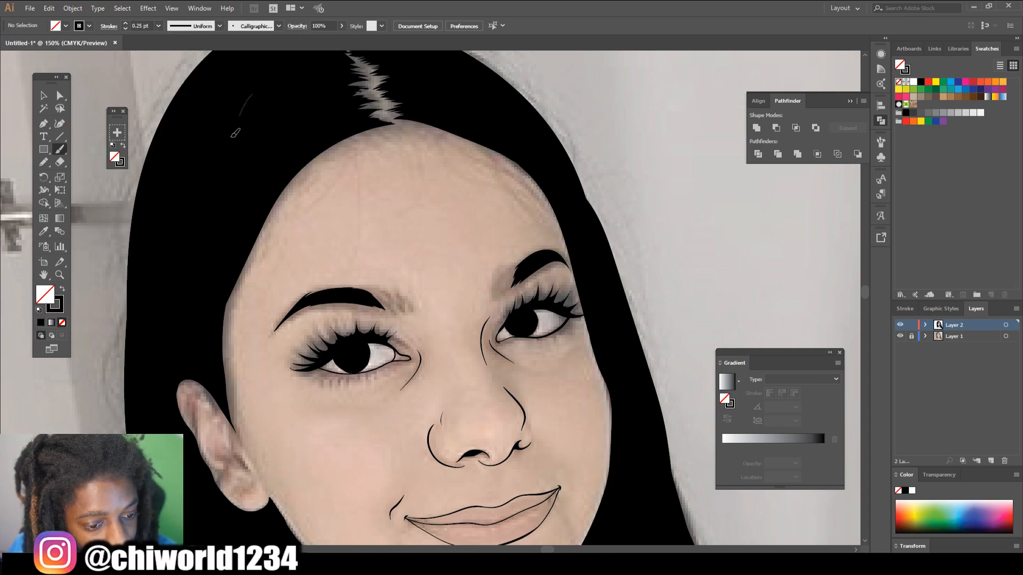
scroll(406, 365, "down", 2)
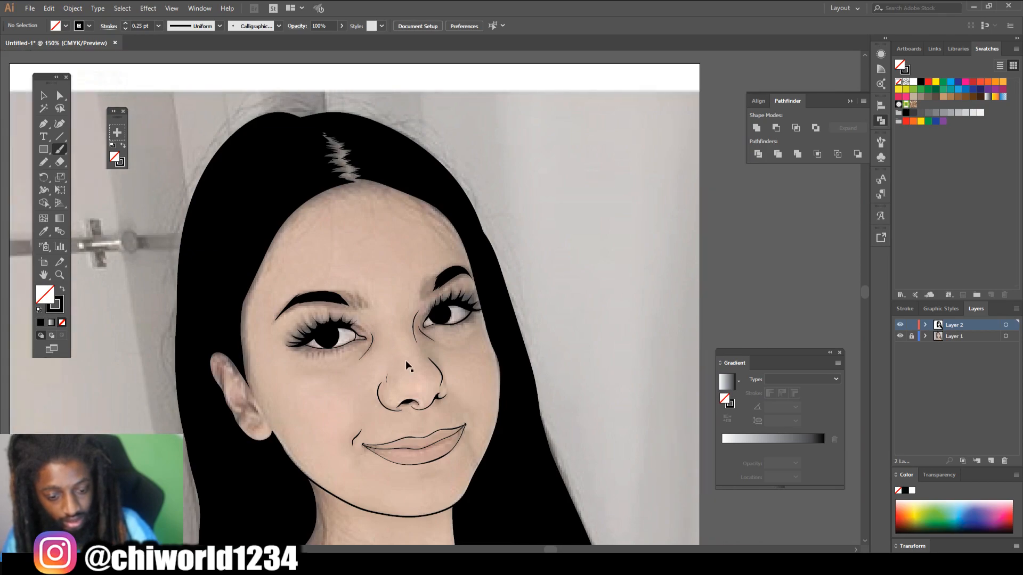
Undo the last brush stroke and brush fine hair strokes along the lower edge of the eyebrow on the image's right.
scroll(410, 360, "up", 6)
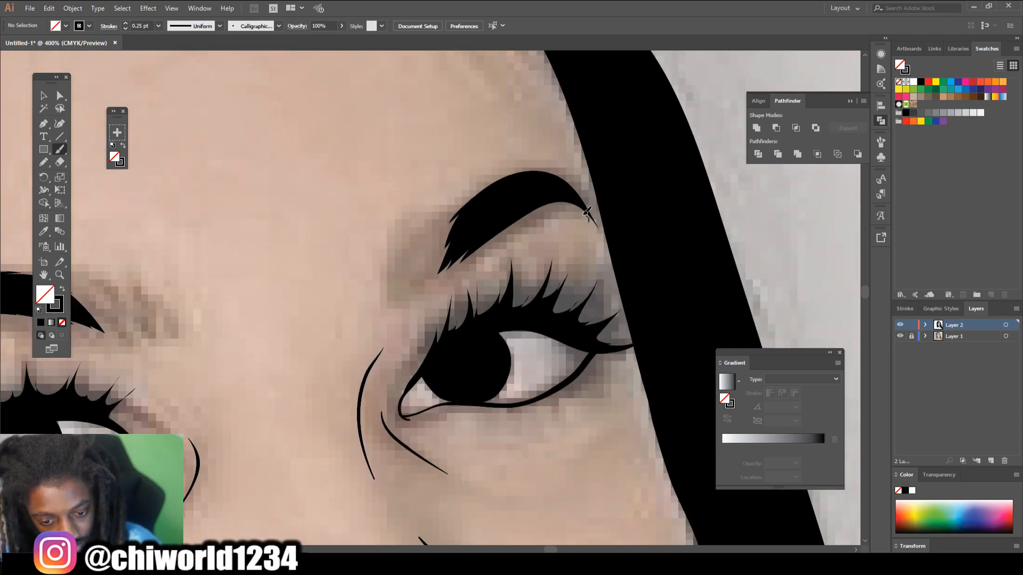
key("ctrl+z")
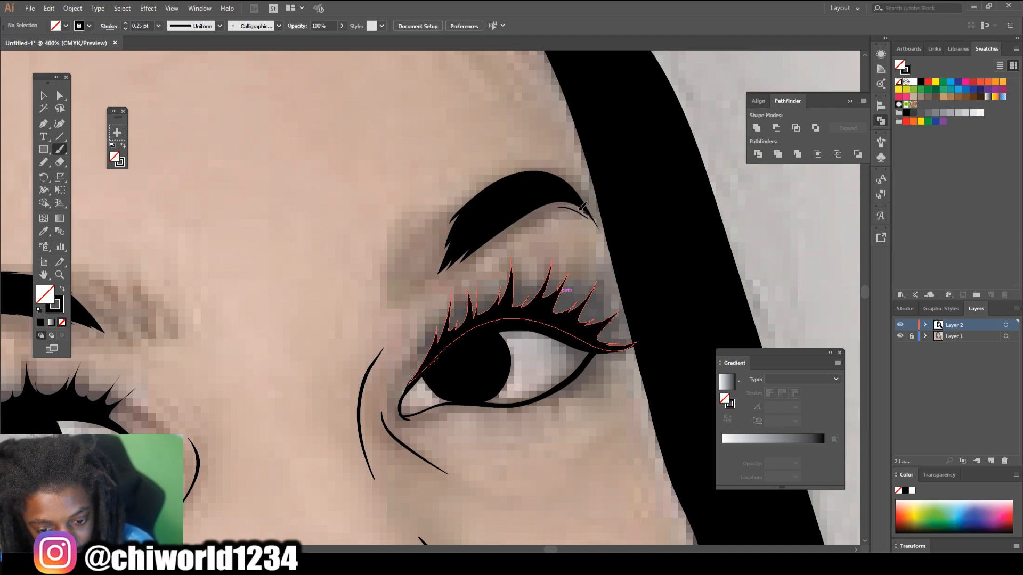
mouse_move(560, 207)
left_mouse_down()
mouse_move(531, 222)
mouse_move(547, 204)
mouse_move(502, 240)
mouse_move(519, 215)
mouse_move(493, 244)
left_mouse_up()
left_click_drag(551, 202, 473, 255)
left_click_drag(502, 224, 446, 280)
left_click_drag(468, 243, 424, 289)
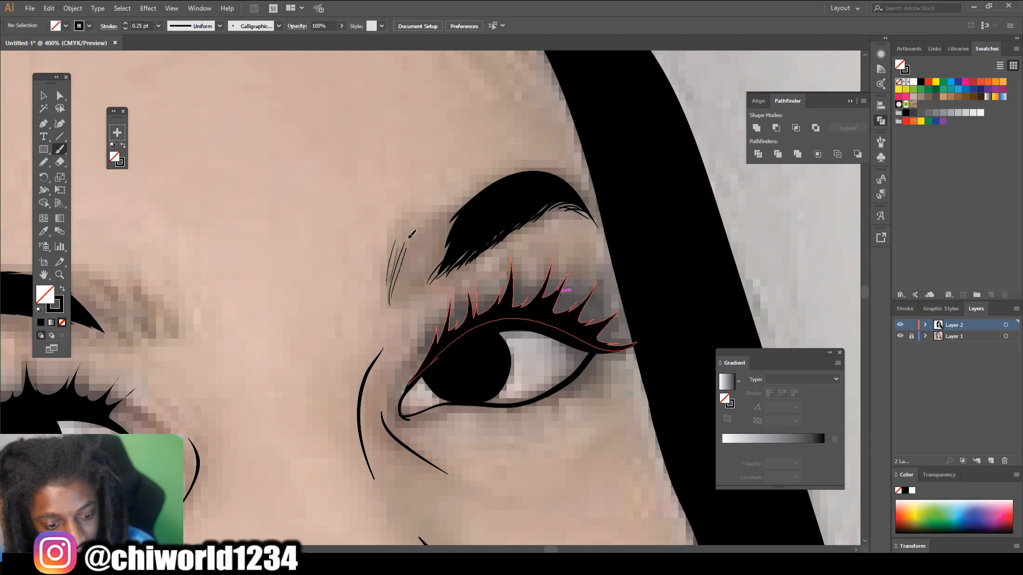
Fill the inner end of the eyebrow on the image's right with dense upward-slanting hair strokes that blend into the solid arch.
left_click_drag(410, 234, 405, 272)
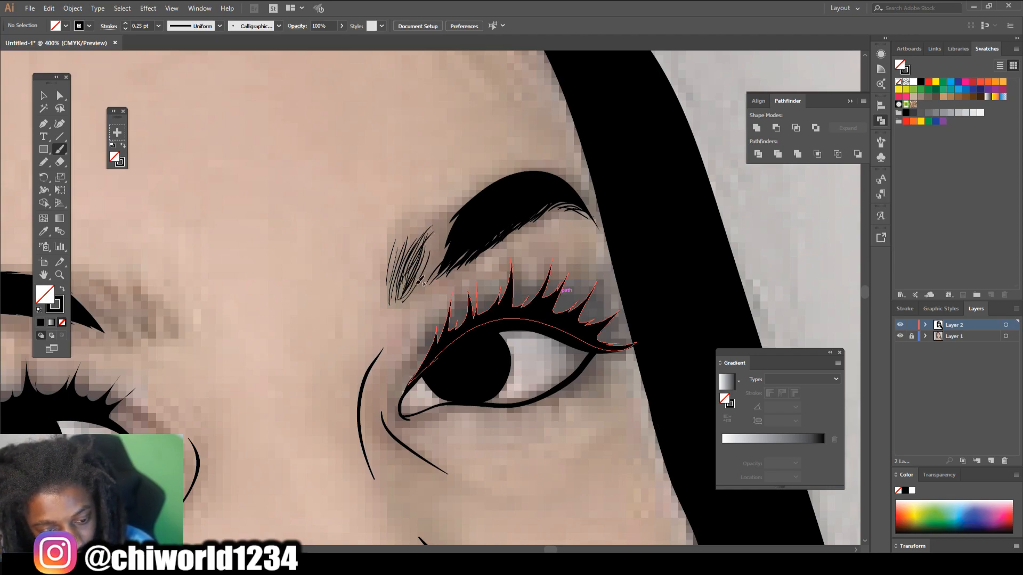
left_click_drag(436, 269, 450, 232)
left_click_drag(434, 257, 463, 207)
mouse_move(418, 255)
left_mouse_down()
mouse_move(444, 221)
mouse_move(473, 210)
left_mouse_up()
left_click_drag(430, 255, 473, 210)
left_click_drag(427, 272, 459, 234)
left_click_drag(422, 256, 463, 213)
mouse_move(433, 256)
left_mouse_down()
mouse_move(458, 214)
mouse_move(442, 228)
left_mouse_up()
left_click_drag(405, 254, 430, 226)
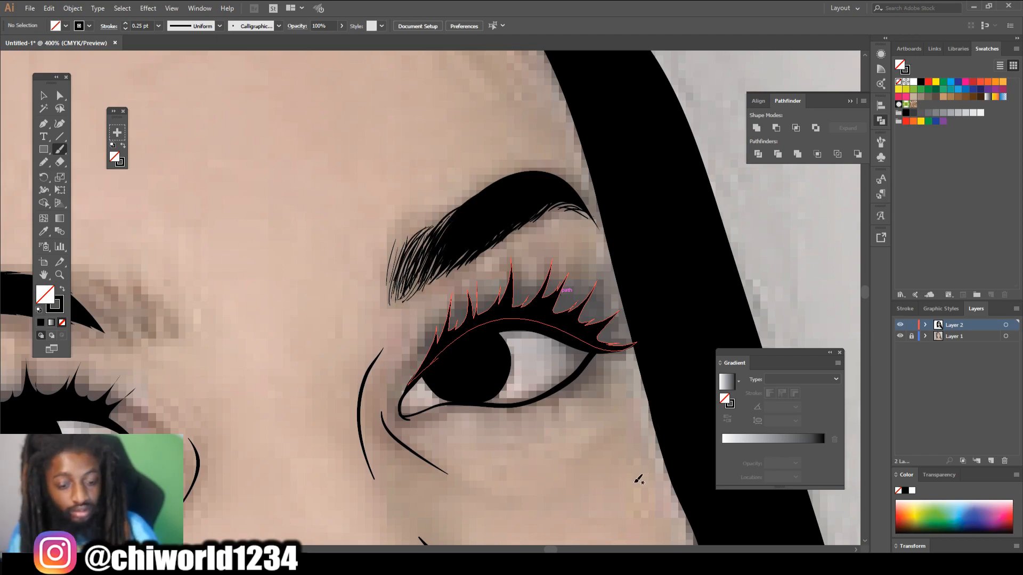
Brush curved hair strokes over the inner end of the eyebrow on the image's left, following the photographed brow.
key("ctrl+minus")
key("ctrl+minus")
key("ctrl+minus")
key("ctrl+minus")
key("ctrl+minus")
key("ctrl+plus")
key("ctrl+plus")
key("ctrl+plus")
key("ctrl+plus")
key("ctrl+plus")
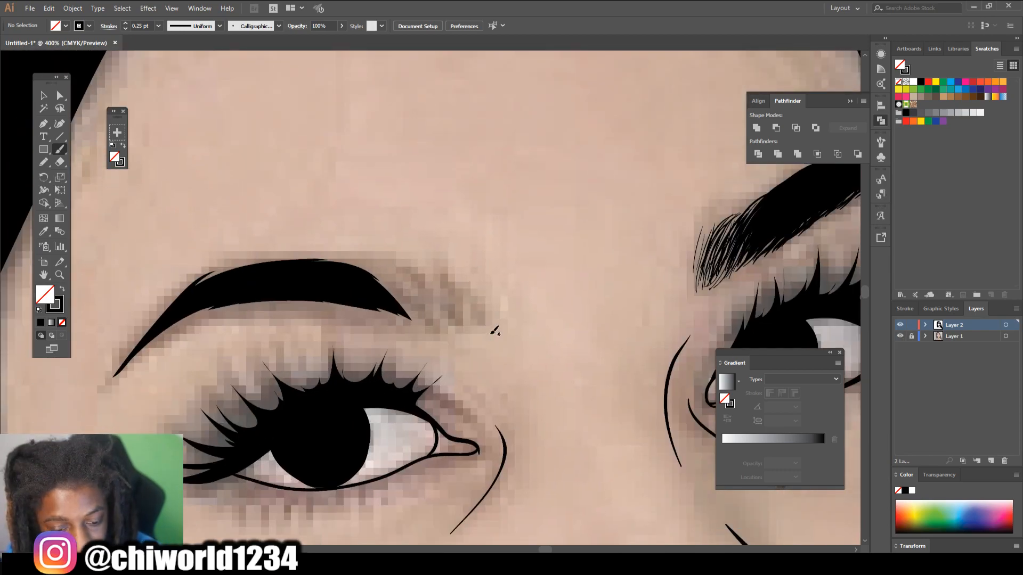
mouse_move(436, 271)
left_mouse_down()
mouse_move(478, 319)
mouse_move(452, 330)
left_mouse_up()
mouse_move(405, 271)
left_mouse_down()
mouse_move(434, 312)
mouse_move(450, 298)
left_mouse_up()
mouse_move(384, 270)
left_mouse_down()
mouse_move(421, 314)
mouse_move(409, 299)
left_mouse_up()
left_click_drag(351, 264, 419, 320)
Hide the photo layer to check the inner ends of both eyebrows, and show the photo again.
scroll(403, 292, "down", 2)
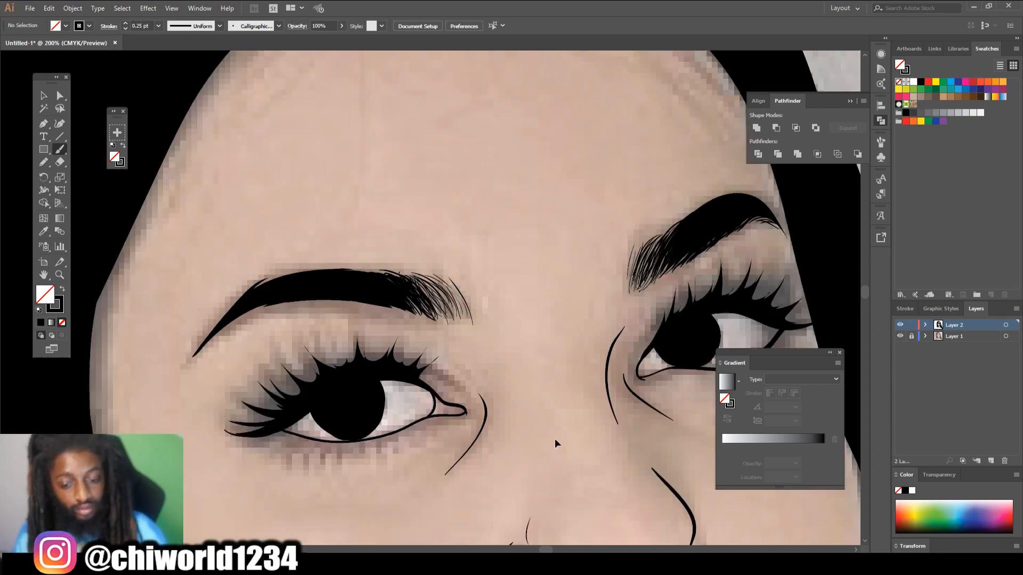
key("ctrl+minus")
left_click(899, 336)
left_click(900, 336)
Brush fine hair strokes along the lower and upper edges of the left-hand eyebrow, thickening its inner end.
key("ctrl+plus")
key("ctrl+plus")
key("ctrl+plus")
left_click_drag(277, 383, 238, 415)
mouse_move(306, 364)
left_mouse_down()
mouse_move(258, 401)
mouse_move(330, 340)
mouse_move(388, 326)
mouse_move(460, 328)
mouse_move(584, 354)
left_mouse_up()
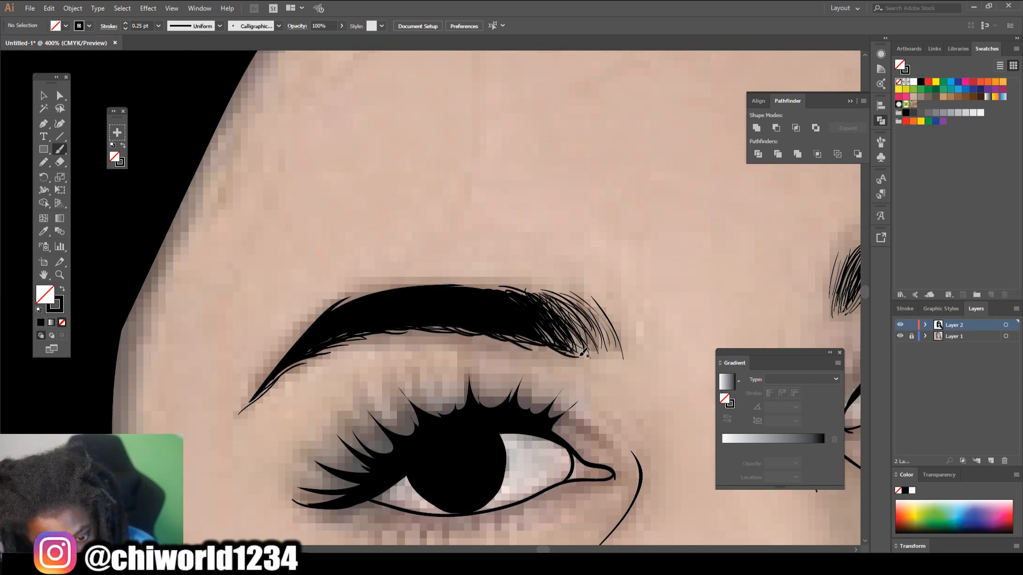
mouse_move(482, 287)
left_mouse_down()
mouse_move(268, 372)
mouse_move(323, 324)
mouse_move(436, 281)
mouse_move(589, 354)
left_mouse_up()
left_click_drag(546, 292, 604, 352)
Compare the textured eyebrows with the rest of the line art by hiding the photo layer and showing it again.
key("ctrl+minus")
key("ctrl+minus")
left_click(899, 336)
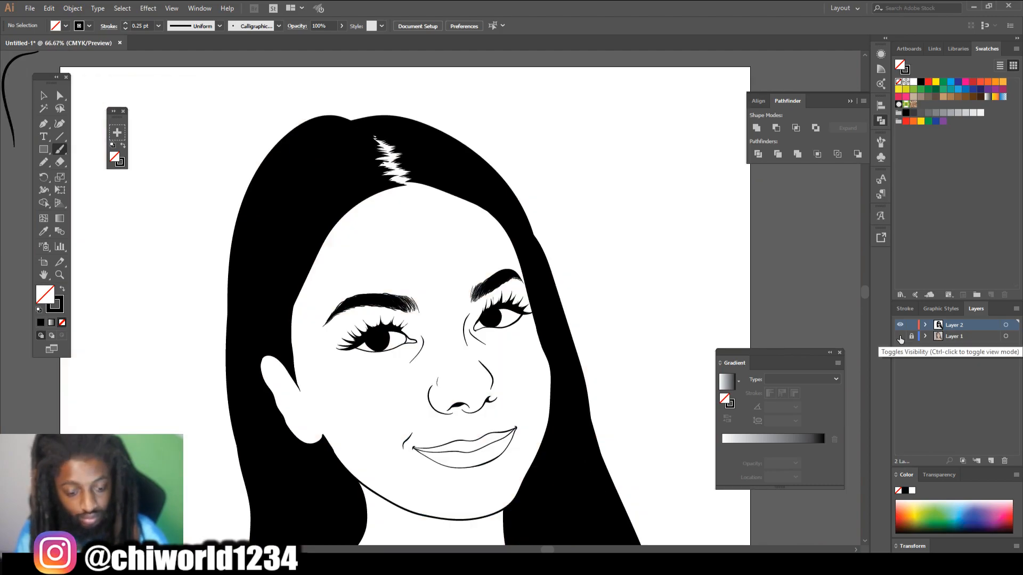
left_click(899, 336)
Brush short hair strokes along the hairline from the temple on the image's left up to the centre parting.
key("ctrl+plus")
key("ctrl+plus")
key("ctrl+plus")
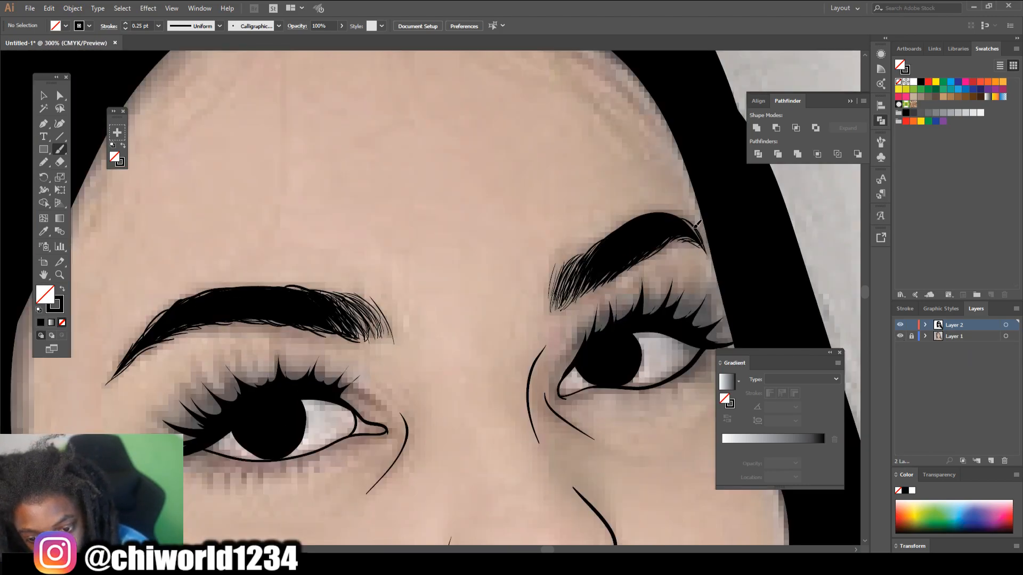
key("ctrl+minus")
key("ctrl+minus")
key("ctrl+minus")
key("ctrl+plus")
key("ctrl+plus")
mouse_move(369, 443)
left_mouse_down()
mouse_move(353, 367)
mouse_move(350, 400)
mouse_move(346, 336)
mouse_move(344, 363)
mouse_move(350, 300)
mouse_move(338, 324)
mouse_move(347, 268)
mouse_move(341, 310)
mouse_move(359, 257)
mouse_move(345, 274)
mouse_move(399, 168)
left_mouse_up()
left_click_drag(383, 187, 426, 115)
left_click_drag(408, 133, 435, 97)
key("ctrl+minus")
left_click_drag(607, 333, 559, 404)
key("ctrl+plus")
key("ctrl+plus")
mouse_move(309, 248)
left_mouse_down()
mouse_move(360, 208)
mouse_move(535, 116)
mouse_move(447, 136)
mouse_move(469, 107)
mouse_move(424, 159)
left_mouse_up()
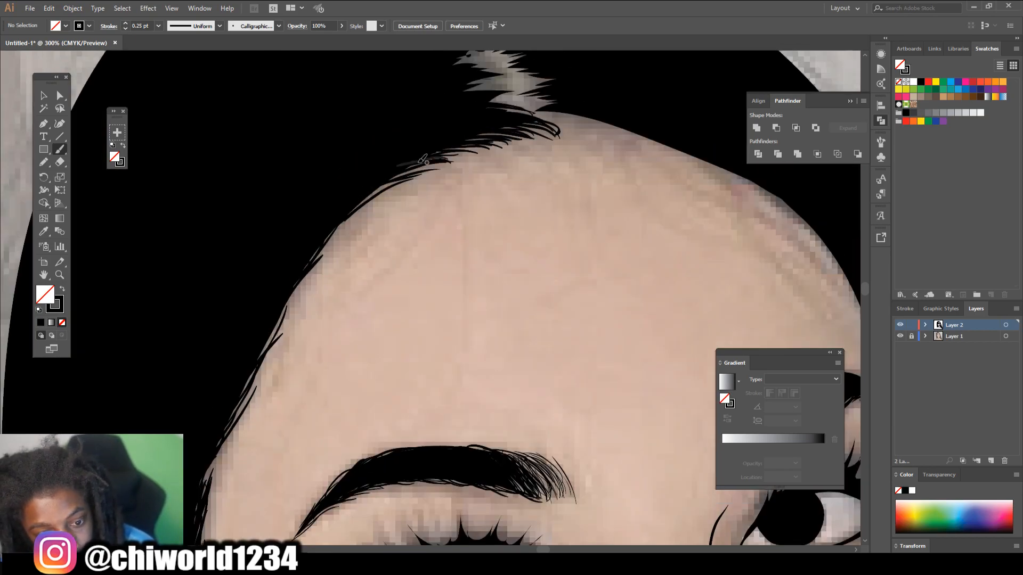
Paint the inner fold curves of the ear with a 1 pt black brush stroke, following the photo.
scroll(328, 308, "down", 10)
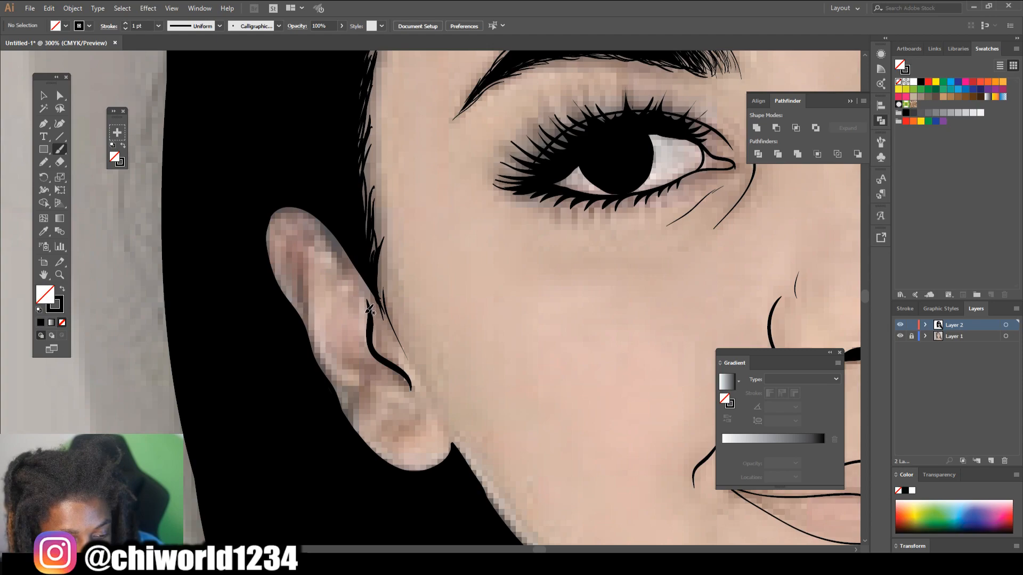
mouse_move(339, 280)
left_mouse_down()
mouse_move(322, 248)
mouse_move(302, 238)
mouse_move(277, 246)
left_mouse_up()
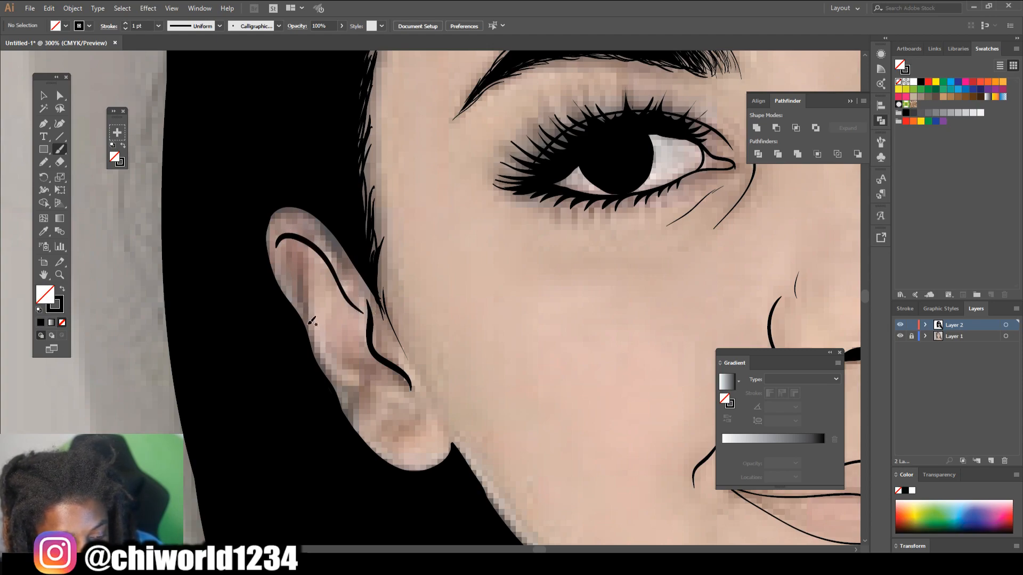
mouse_move(355, 399)
left_mouse_down()
mouse_move(317, 353)
mouse_move(303, 314)
mouse_move(301, 241)
left_mouse_up()
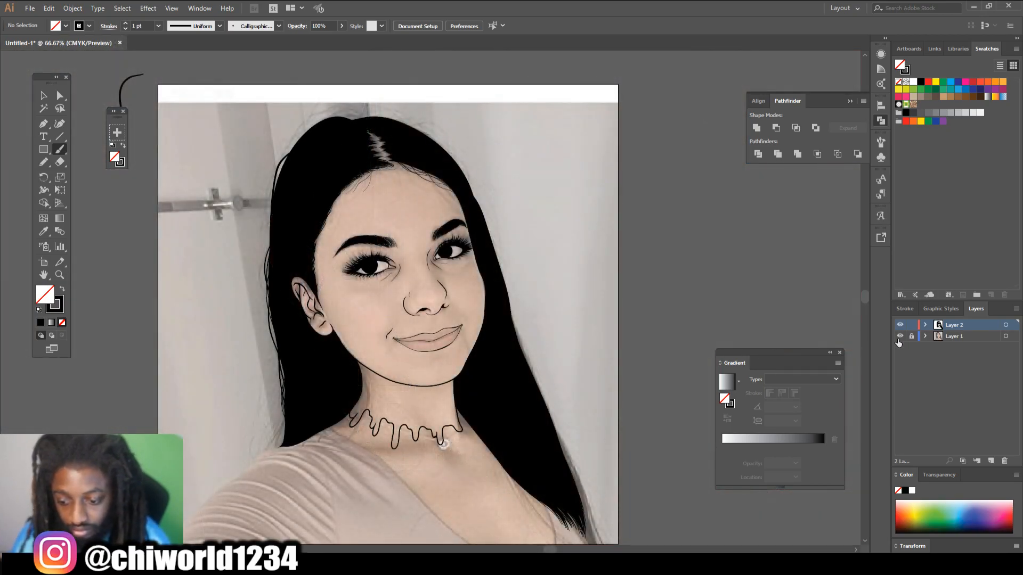
Hide the photo layer so that only the black line art is displayed.
left_click(900, 336)
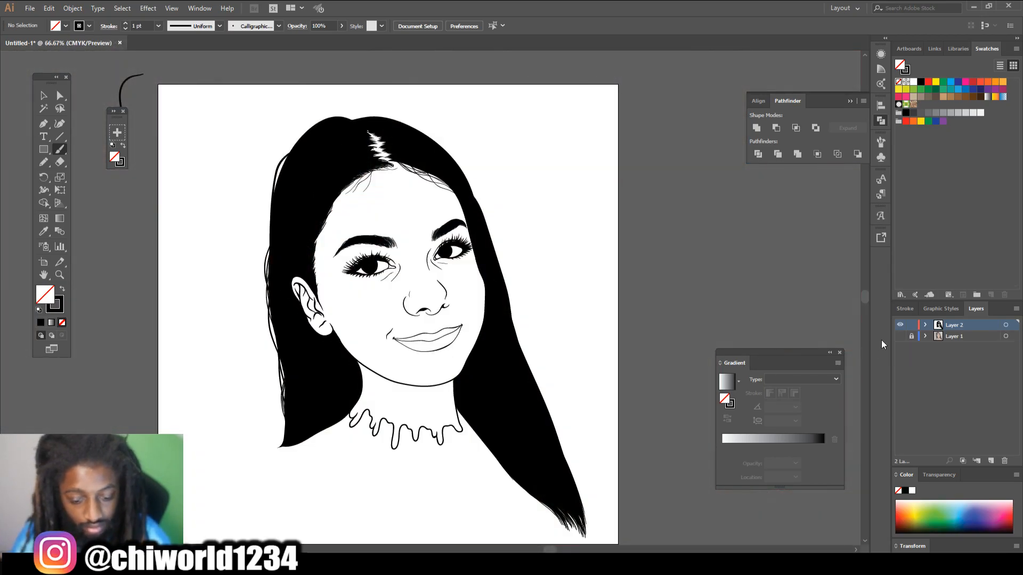
key("ctrl+minus")
scroll(631, 367, "down", 1)
key("ctrl+plus")
key("ctrl+plus")
key("ctrl+plus")
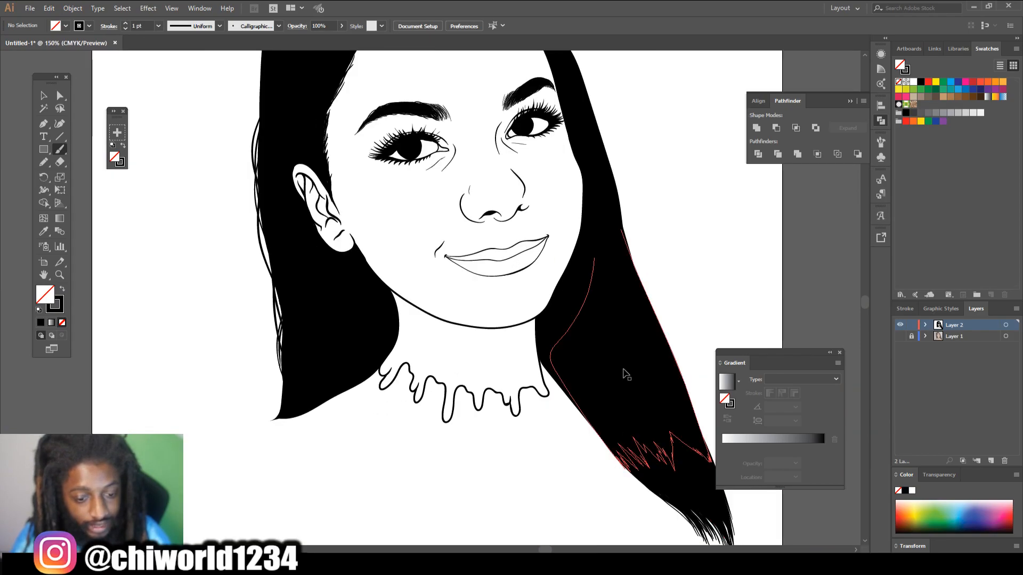
Use the Pencil tool with a black fill and no stroke to draw solid drips beneath the two left-hand peaks of the neck edge.
left_click(44, 162)
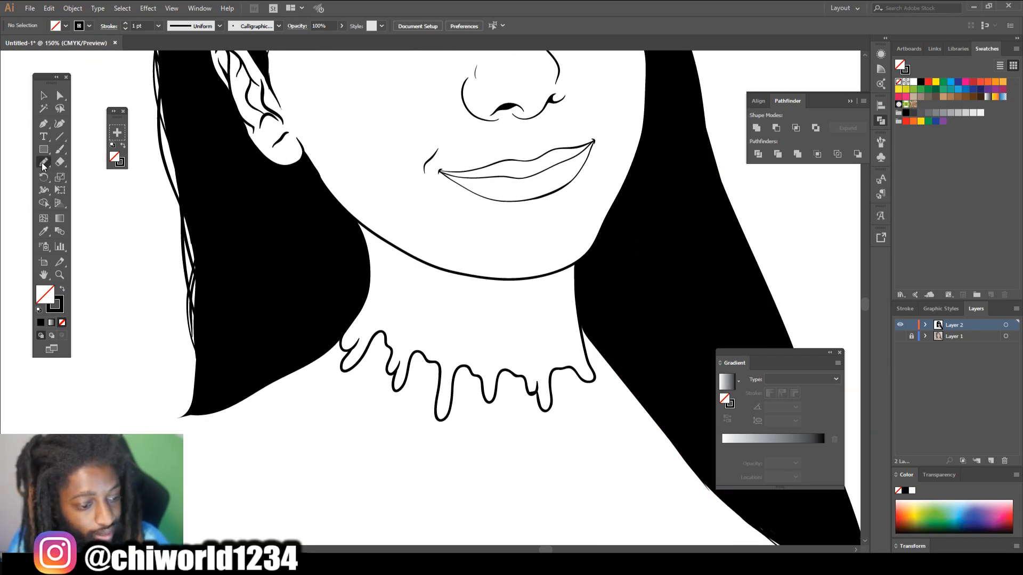
left_click(61, 289)
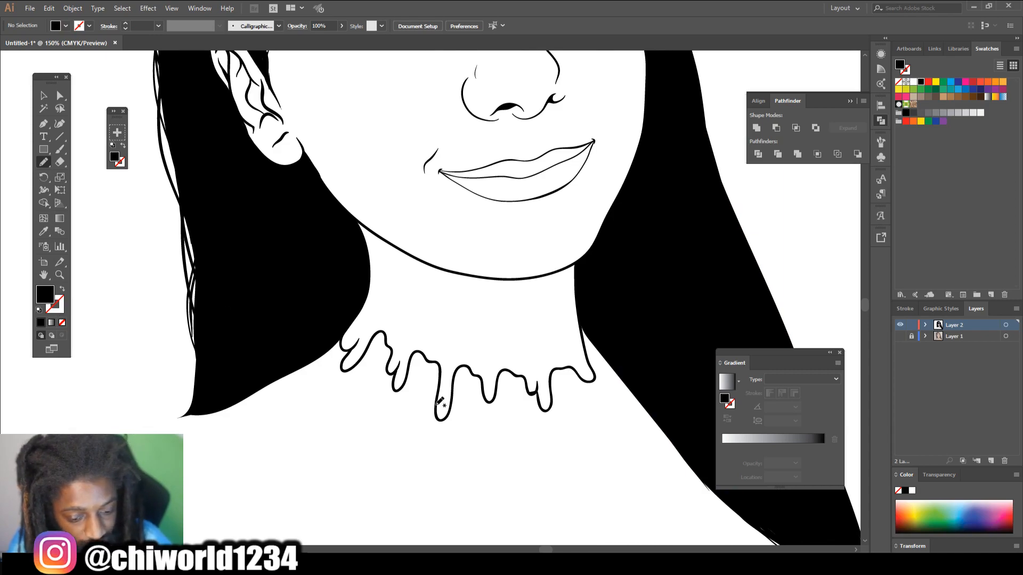
scroll(439, 399, "down", 2)
key("ctrl+plus")
key("ctrl+plus")
key("ctrl+plus")
key("ctrl+plus")
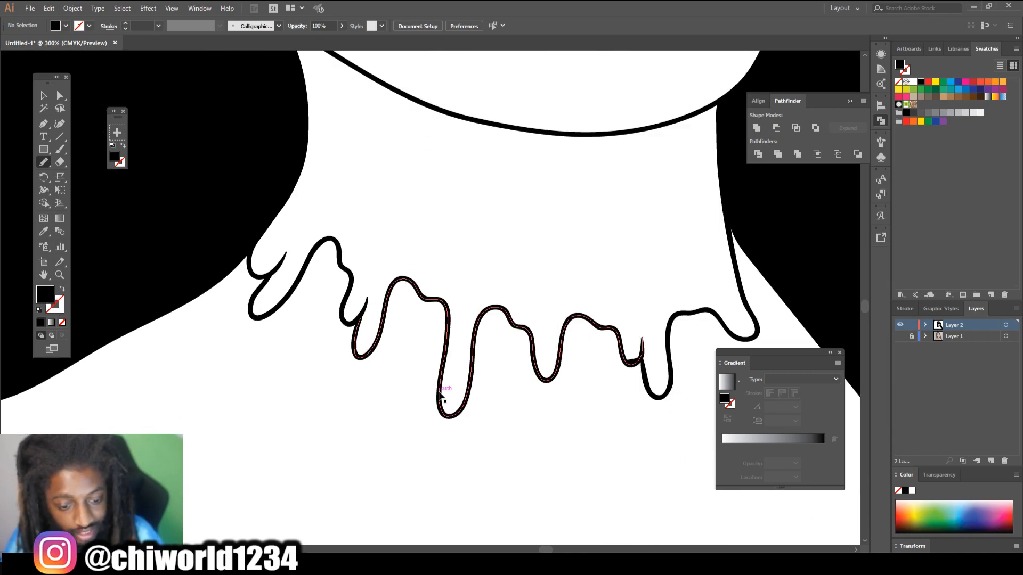
mouse_move(458, 331)
left_mouse_down()
mouse_move(404, 340)
mouse_move(382, 416)
mouse_move(353, 414)
mouse_move(355, 315)
mouse_move(342, 302)
mouse_move(330, 318)
mouse_move(366, 206)
mouse_move(457, 259)
mouse_move(460, 326)
mouse_move(438, 351)
left_mouse_up()
mouse_move(288, 305)
left_mouse_down()
mouse_move(295, 273)
mouse_move(271, 297)
mouse_move(258, 292)
mouse_move(272, 215)
mouse_move(247, 142)
mouse_move(236, 129)
mouse_move(219, 133)
mouse_move(159, 228)
mouse_move(179, 242)
mouse_move(175, 274)
mouse_move(217, 289)
mouse_move(214, 416)
mouse_move(233, 404)
mouse_move(243, 360)
mouse_move(283, 301)
left_mouse_up()
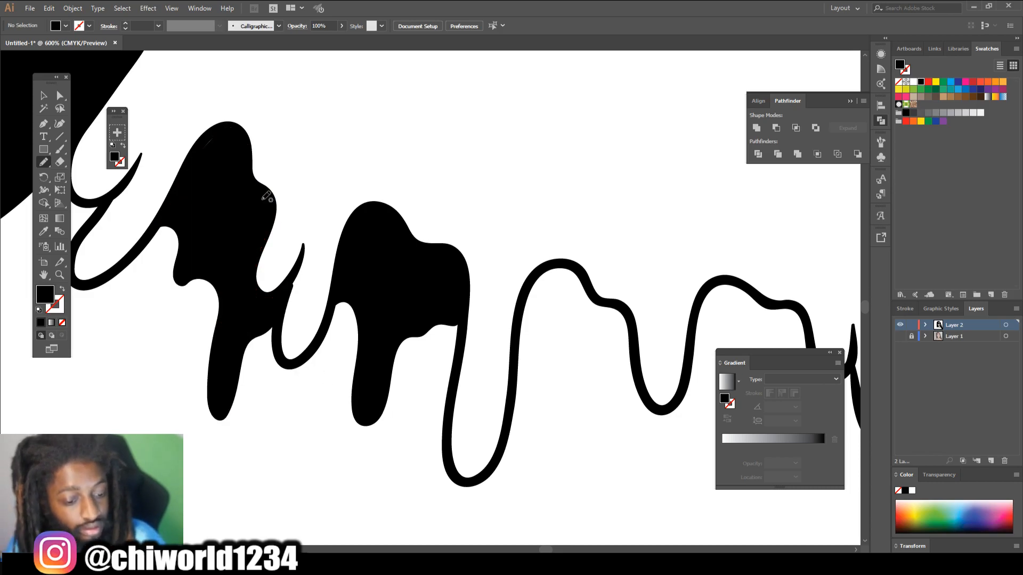
mouse_move(209, 178)
left_mouse_down()
mouse_move(219, 130)
mouse_move(202, 146)
mouse_move(210, 191)
left_mouse_up()
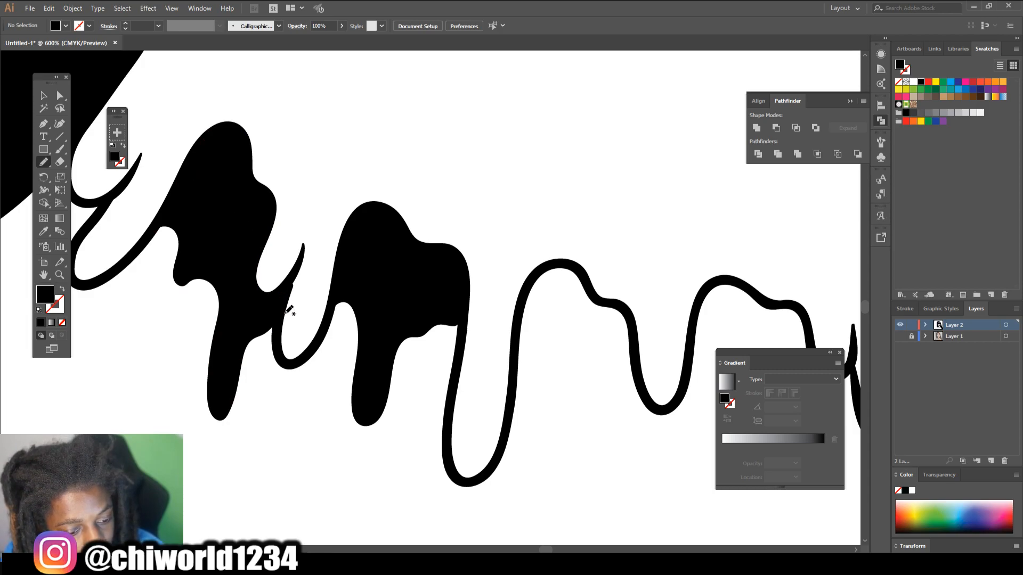
left_click_drag(300, 265, 301, 262)
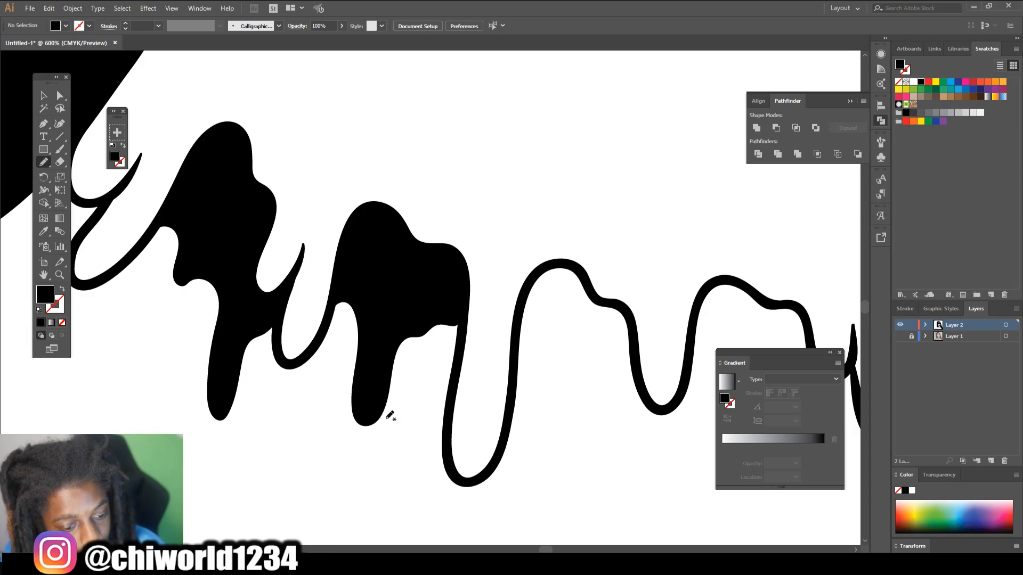
Draw solid black drips with the Pencil tool beneath the two middle peaks of the neck edge, including a forked double drip.
key("ctrl+minus")
key("ctrl+minus")
key("ctrl+minus")
key("ctrl+minus")
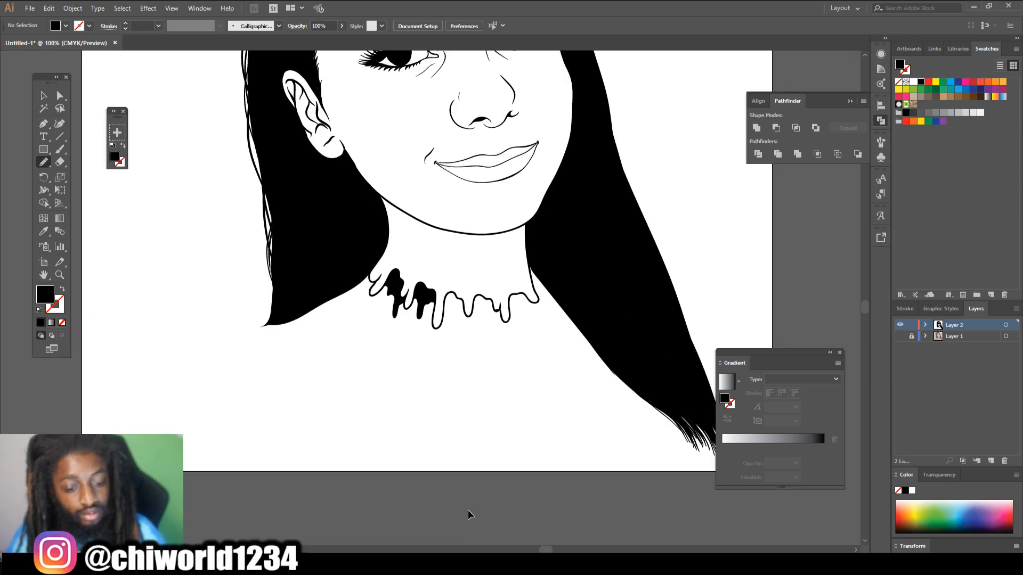
key("ctrl+plus")
key("ctrl+plus")
key("ctrl+plus")
key("ctrl+plus")
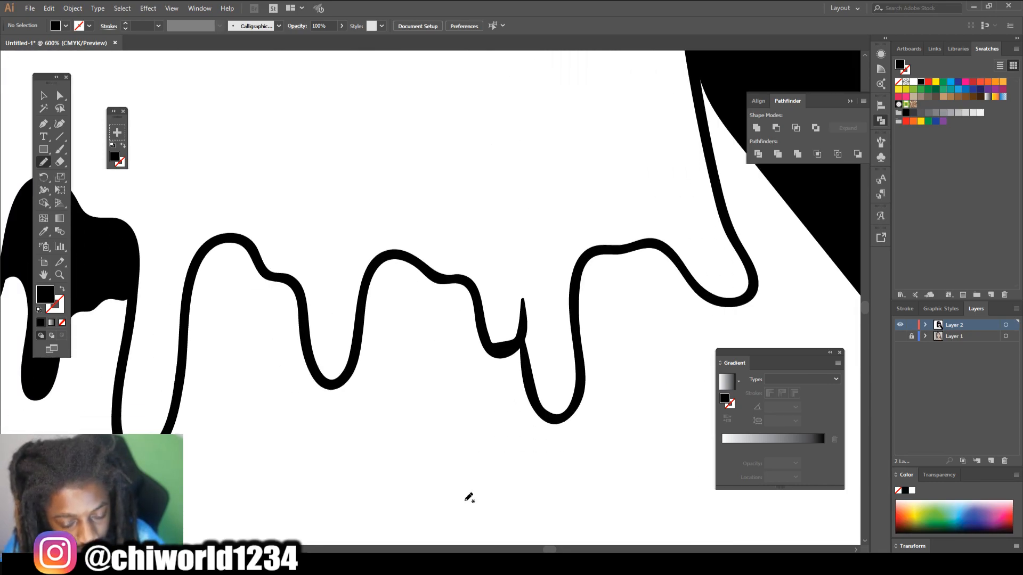
mouse_move(512, 315)
left_mouse_down()
mouse_move(522, 289)
mouse_move(496, 299)
mouse_move(458, 241)
mouse_move(391, 222)
mouse_move(369, 240)
mouse_move(354, 318)
mouse_move(385, 305)
mouse_move(396, 322)
mouse_move(401, 402)
mouse_move(420, 388)
mouse_move(429, 350)
mouse_move(464, 332)
mouse_move(481, 347)
mouse_move(499, 426)
mouse_move(517, 395)
mouse_move(524, 297)
left_mouse_up()
mouse_move(308, 315)
left_mouse_down()
mouse_move(268, 340)
mouse_move(261, 401)
mouse_move(242, 441)
mouse_move(237, 323)
mouse_move(205, 270)
mouse_move(184, 282)
mouse_move(204, 213)
mouse_move(239, 202)
mouse_move(296, 254)
mouse_move(309, 327)
left_mouse_up()
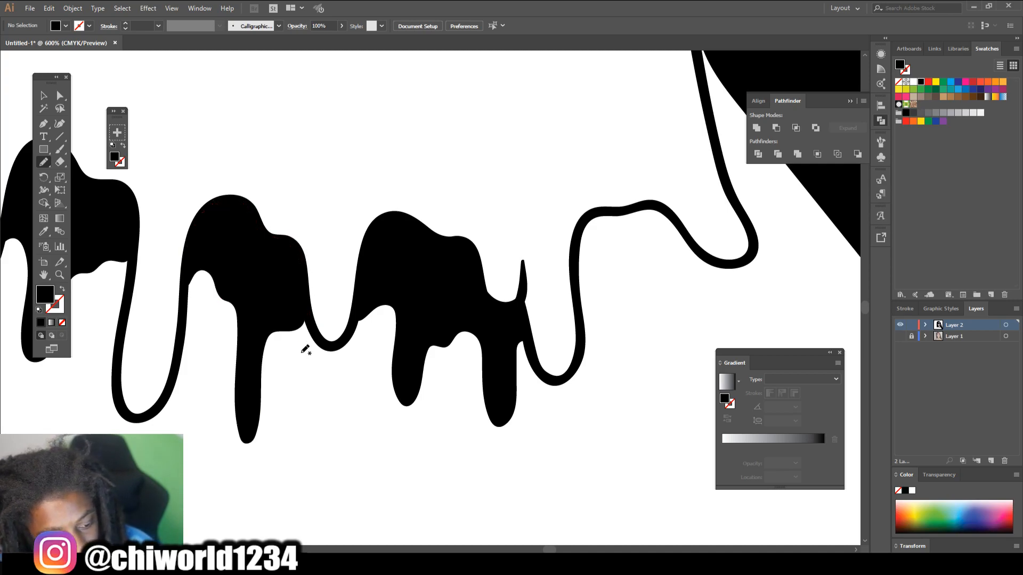
Draw the last solid black drip beneath the rightmost peak of the neck edge.
mouse_move(704, 259)
left_mouse_down()
mouse_move(664, 261)
mouse_move(634, 308)
mouse_move(637, 371)
mouse_move(622, 413)
mouse_move(599, 297)
mouse_move(580, 290)
mouse_move(576, 308)
mouse_move(570, 247)
mouse_move(582, 220)
mouse_move(656, 206)
mouse_move(724, 268)
left_mouse_up()
key("ctrl+minus")
key("ctrl+minus")
key("ctrl+minus")
key("ctrl+minus")
key("ctrl+minus")
key("ctrl+minus")
key("ctrl+minus")
key("ctrl+minus")
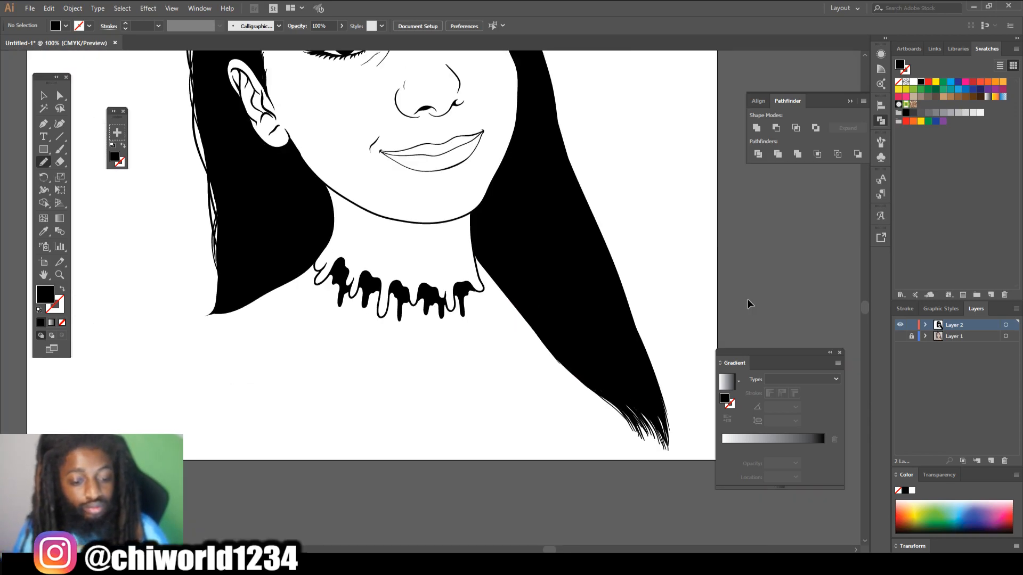
Paint the outer curve of the right-hand nostril up to the nose line with a 0.25 pt black Paintbrush stroke and no fill.
key("ctrl+equal")
scroll(743, 292, "up", 2)
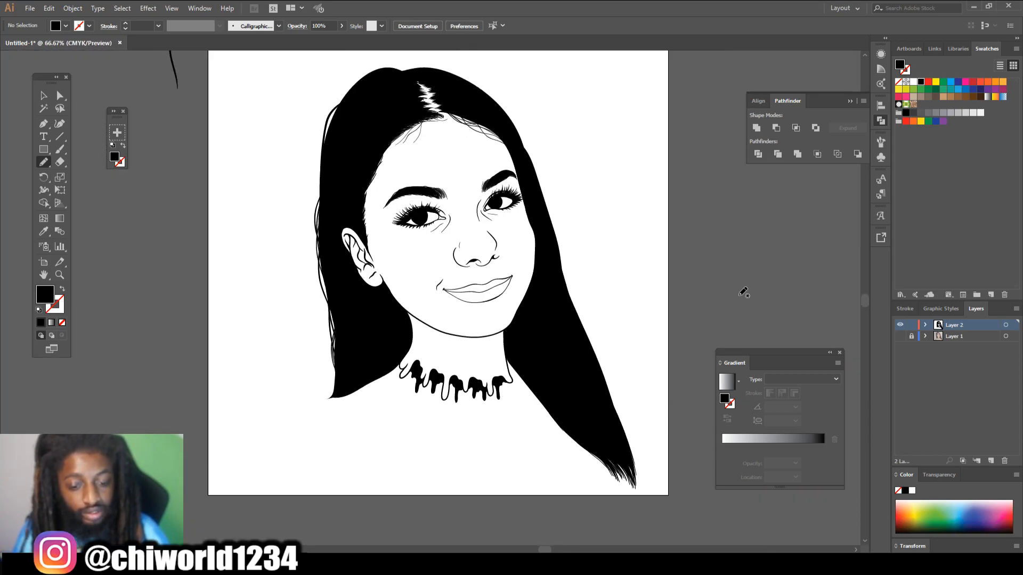
key("ctrl+equal")
key("ctrl+equal")
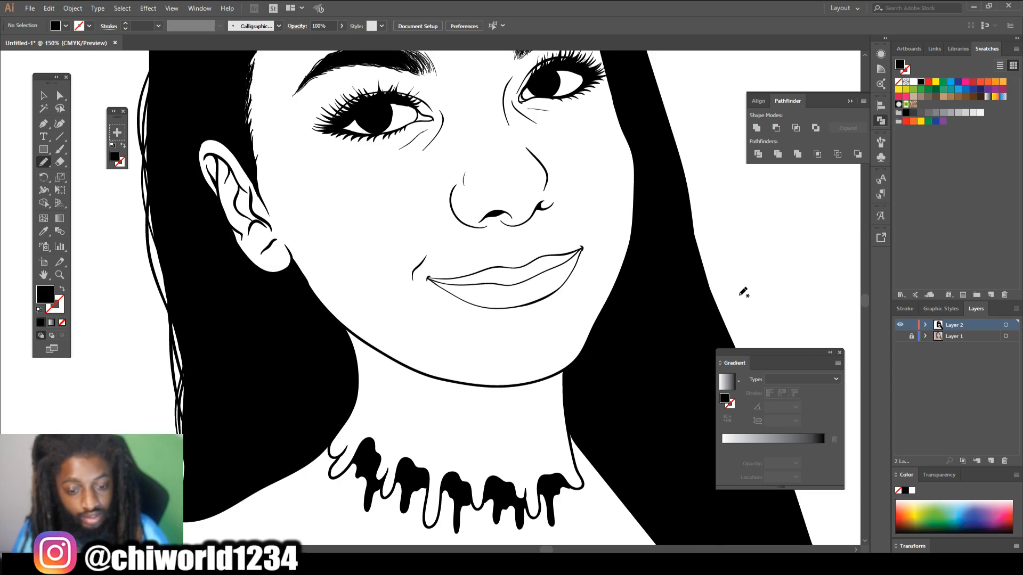
scroll(740, 288, "up", 1)
key("ctrl+equal")
key("ctrl+equal")
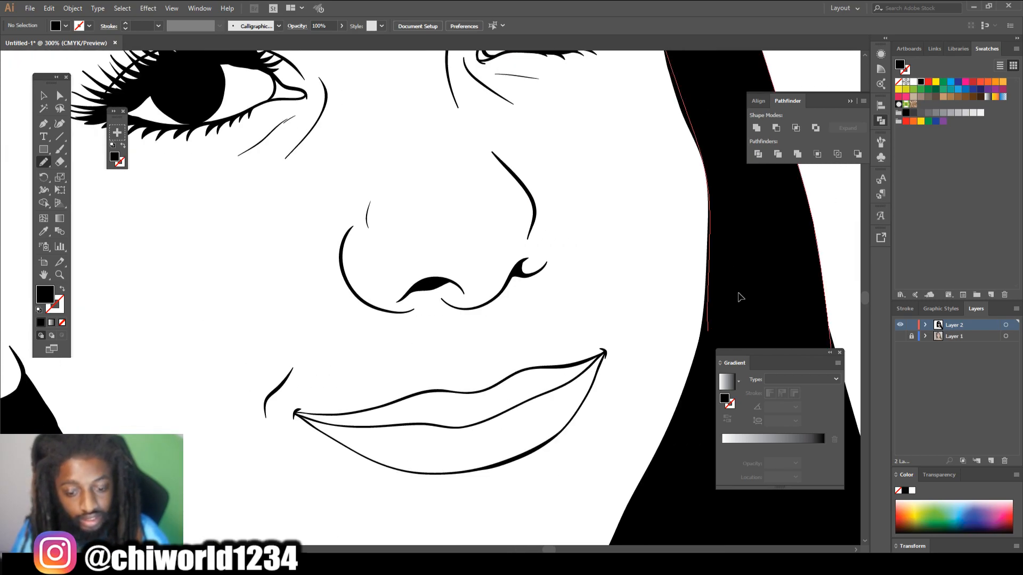
scroll(739, 297, "right", 1)
scroll(738, 287, "up", 1)
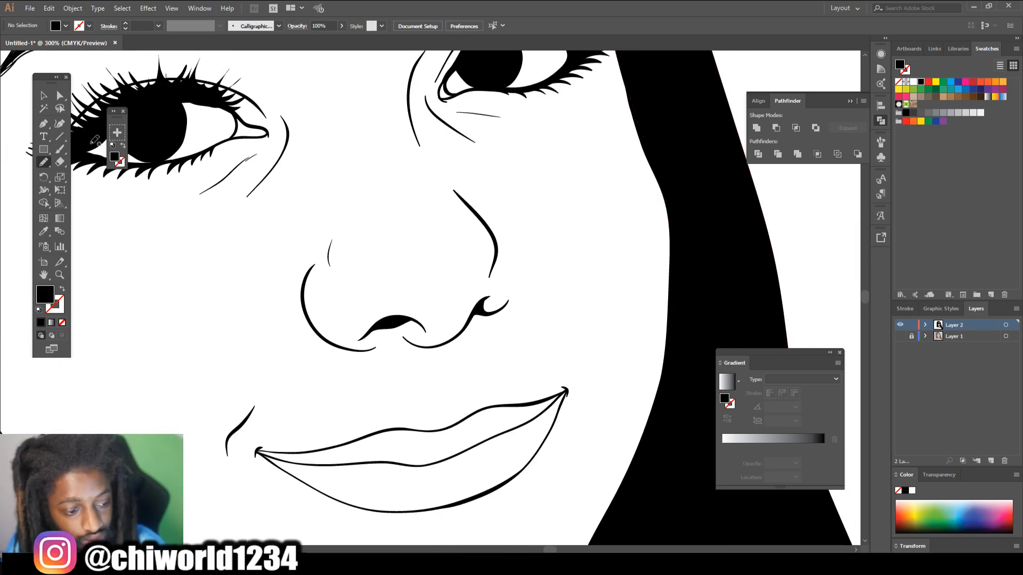
key("b")
key("shift+x")
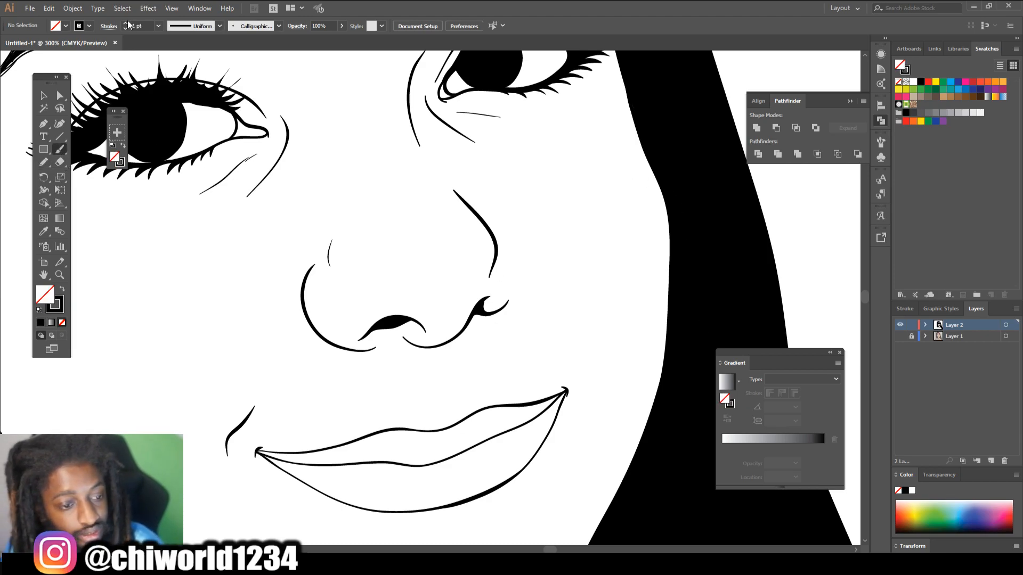
left_click(159, 26)
left_click(178, 38)
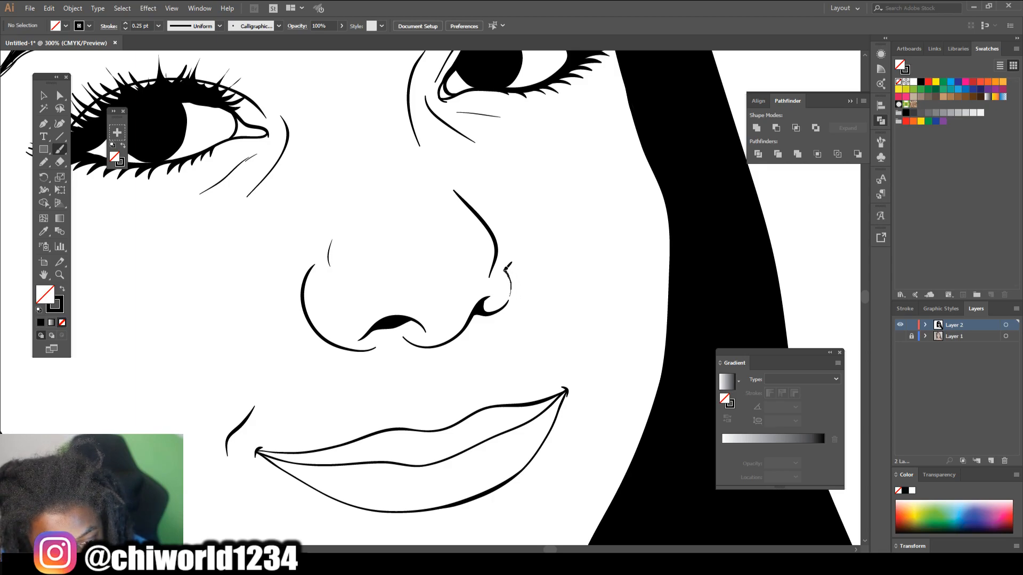
left_click_drag(499, 259, 492, 234)
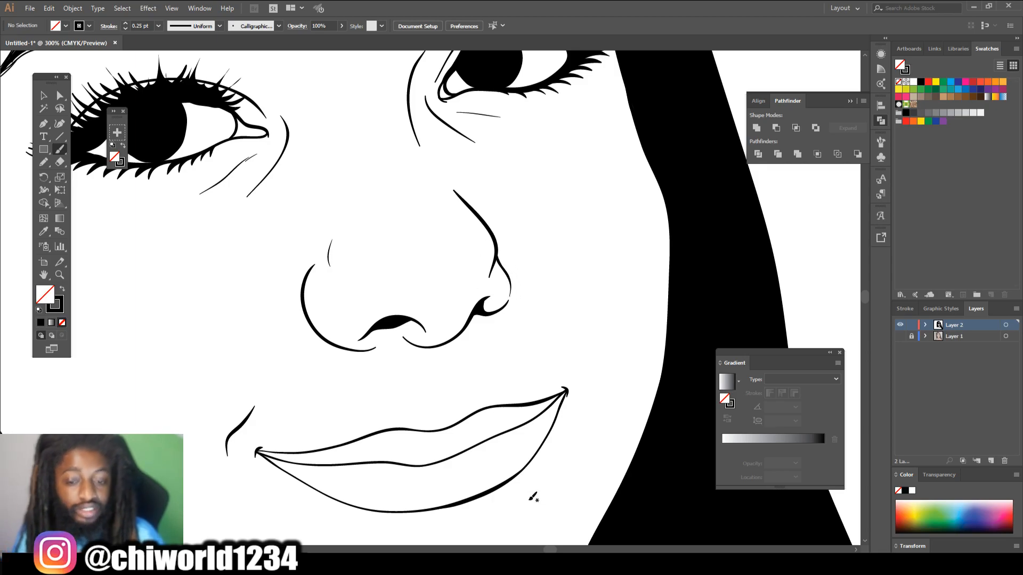
key("ctrl+minus")
key("ctrl+minus")
key("ctrl+minus")
key("ctrl+minus")
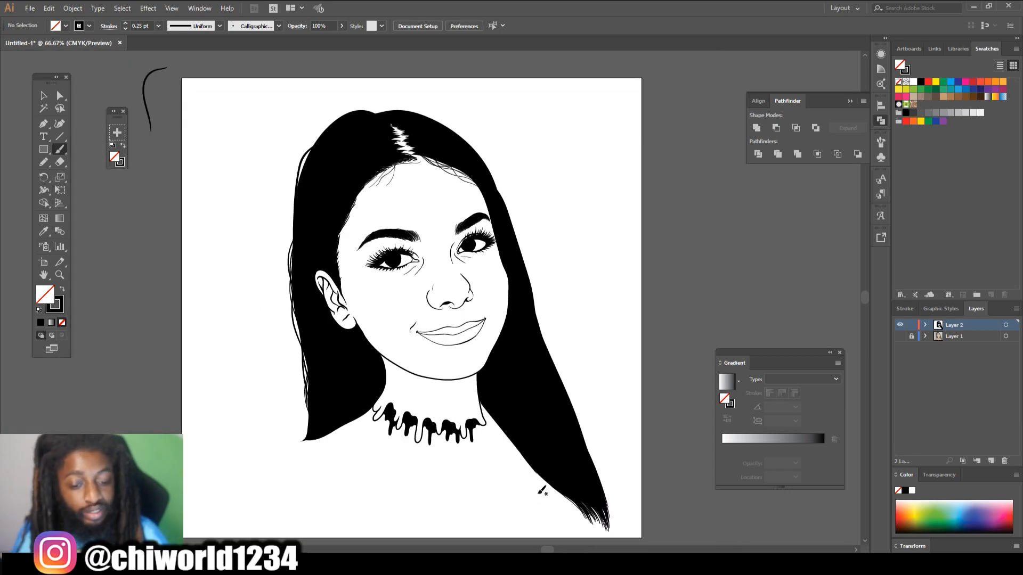
scroll(546, 483, "down", 1)
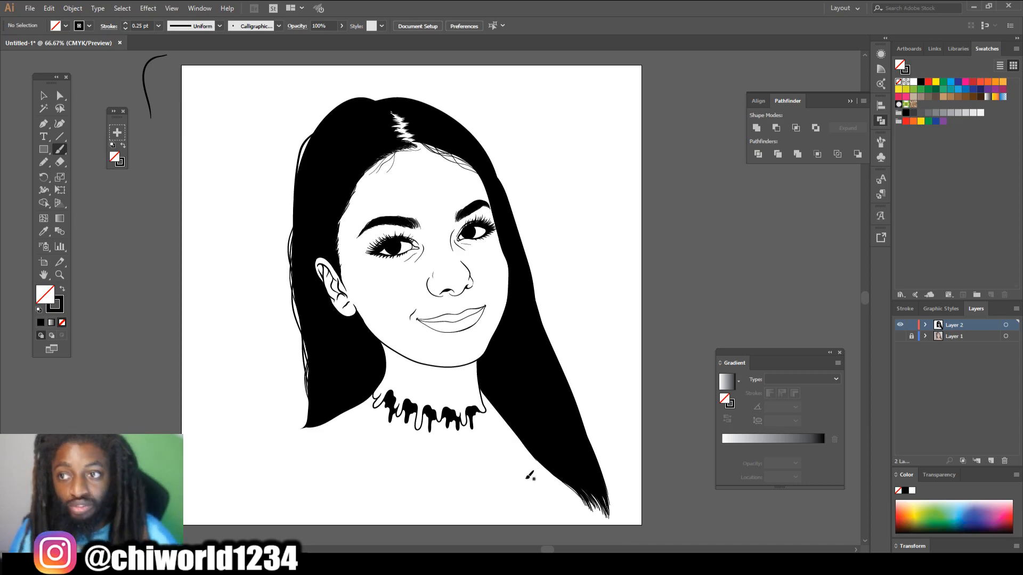
Paint extra fine hair strokes at the inner ends of both eyebrows with the 0.25 pt black Paintbrush.
scroll(528, 474, "up", 5)
key("ctrl+plus")
key("ctrl+plus")
key("ctrl+plus")
key("ctrl+plus")
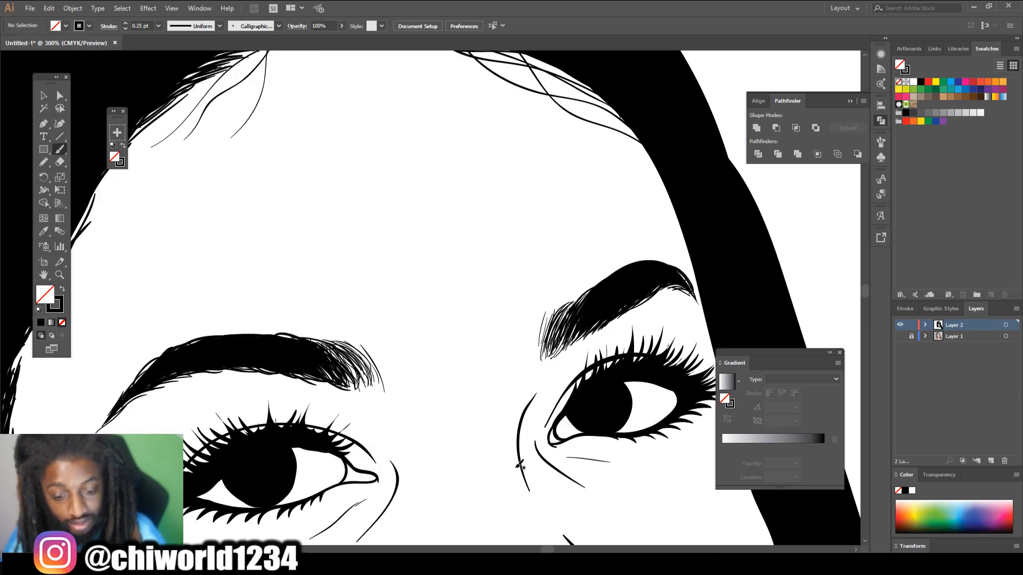
mouse_move(540, 363)
left_mouse_down()
mouse_move(548, 315)
mouse_move(539, 319)
left_mouse_up()
left_click_drag(381, 394, 376, 358)
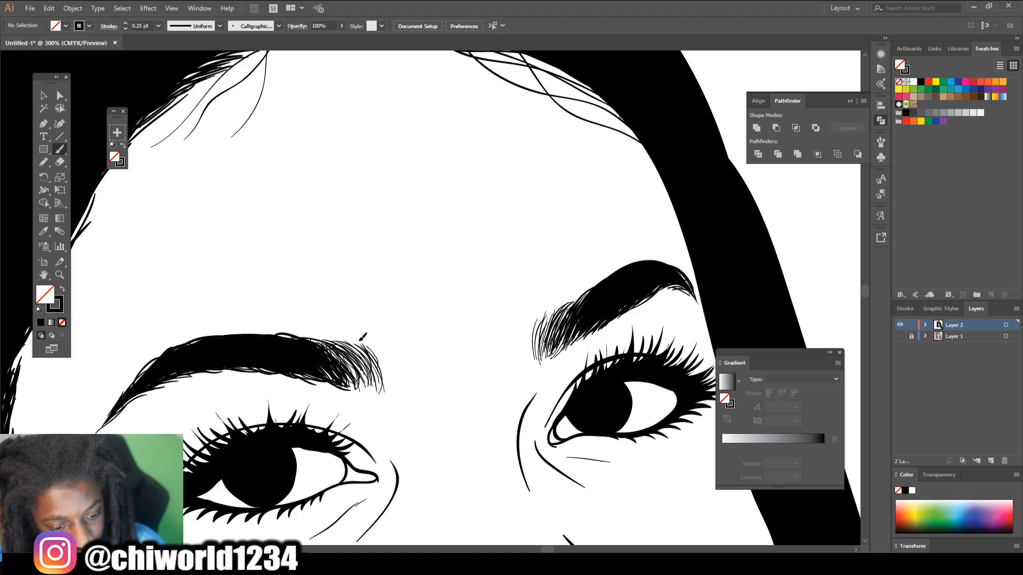
Delete the stray curved brush stroke lying outside the artboard near its upper-left corner.
key("ctrl+minus")
key("ctrl+minus")
key("ctrl+minus")
key("ctrl+minus")
key("ctrl+minus")
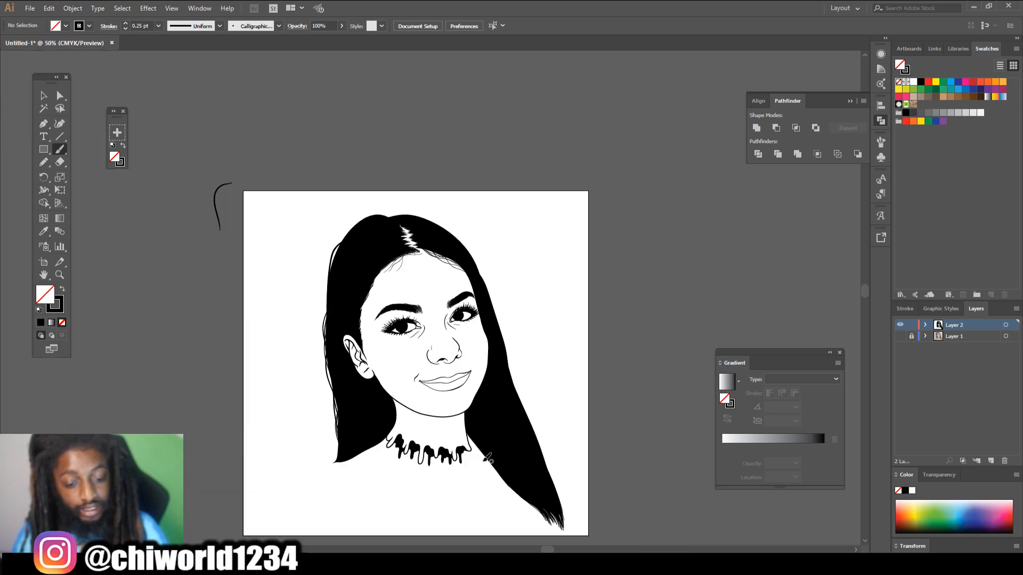
scroll(480, 452, "down", 2)
left_click(43, 95)
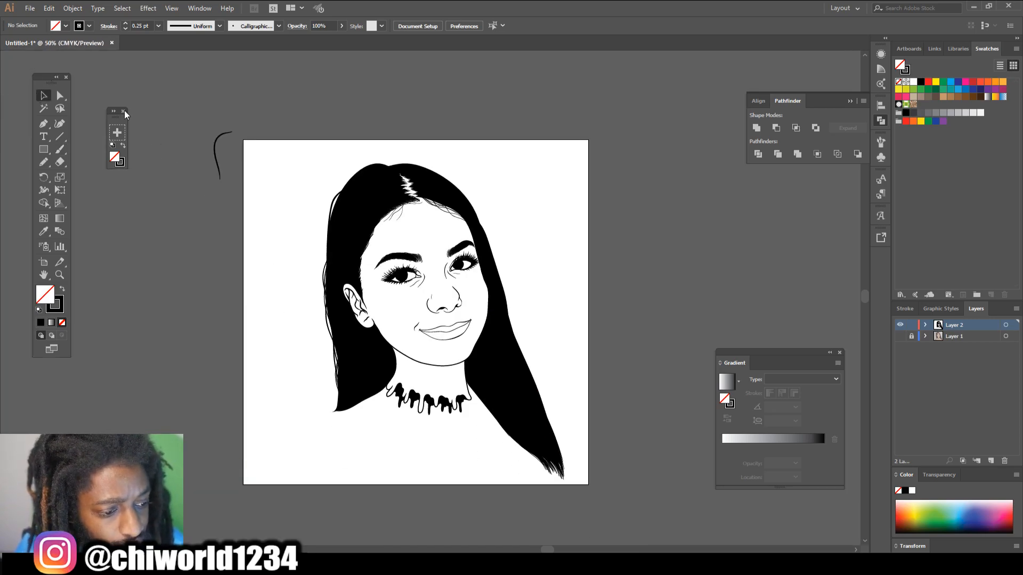
left_click_drag(245, 159, 253, 178)
key("Delete")
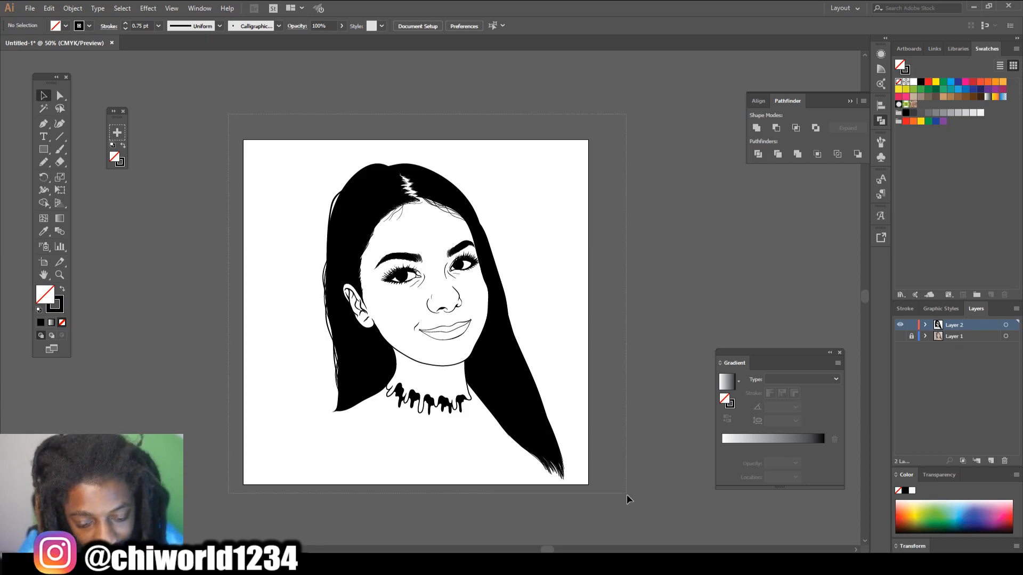
Select all the line art, expand its appearance and combine it with the Pathfinder Merge operation.
key("ctrl+a")
left_click(73, 8)
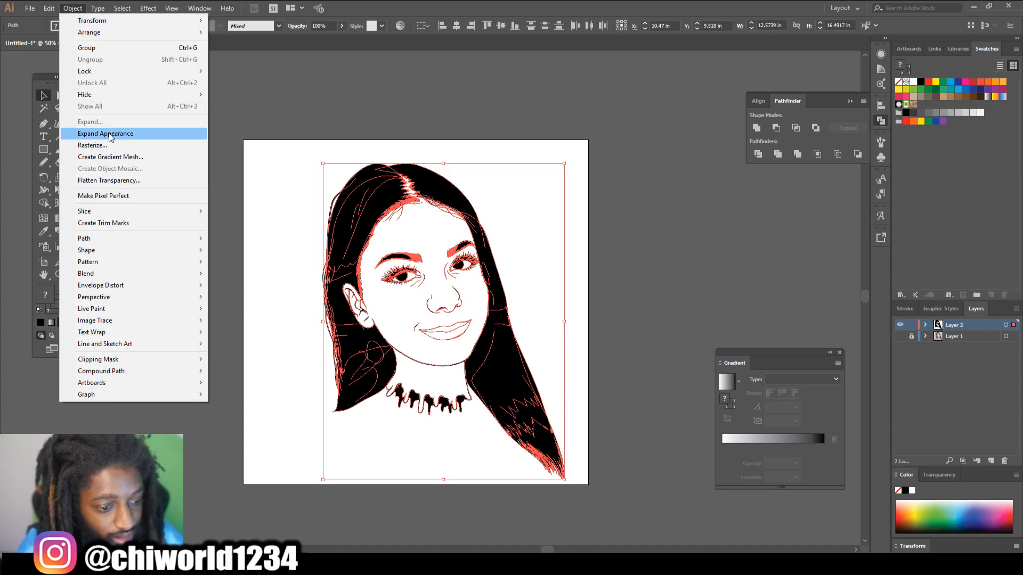
left_click(111, 138)
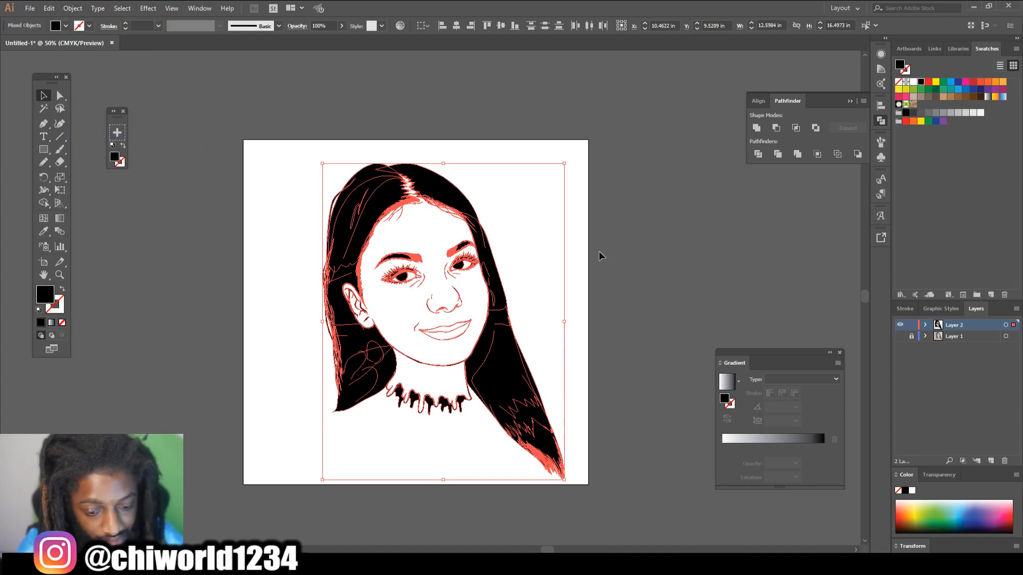
left_click(796, 154)
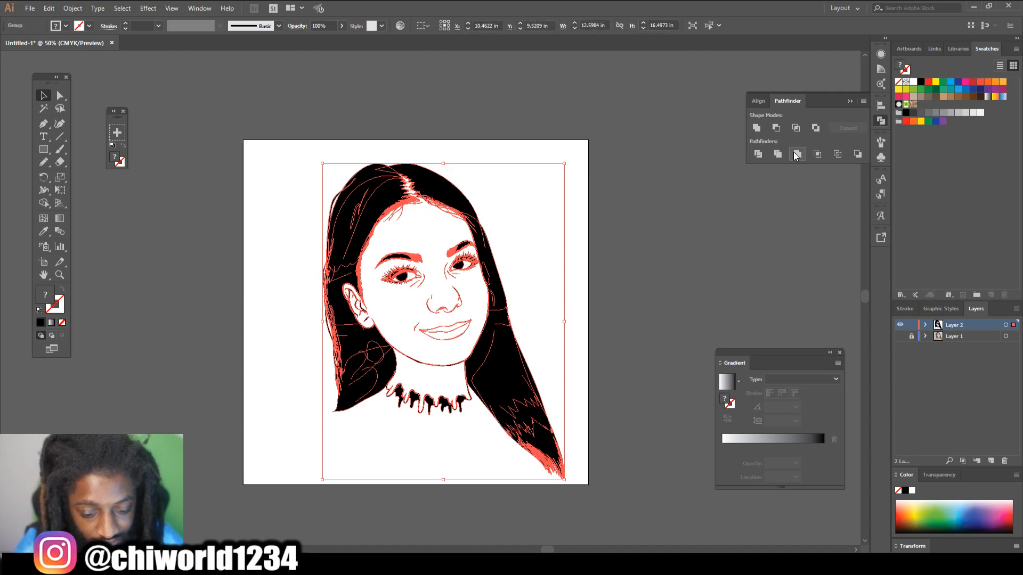
left_click(795, 154)
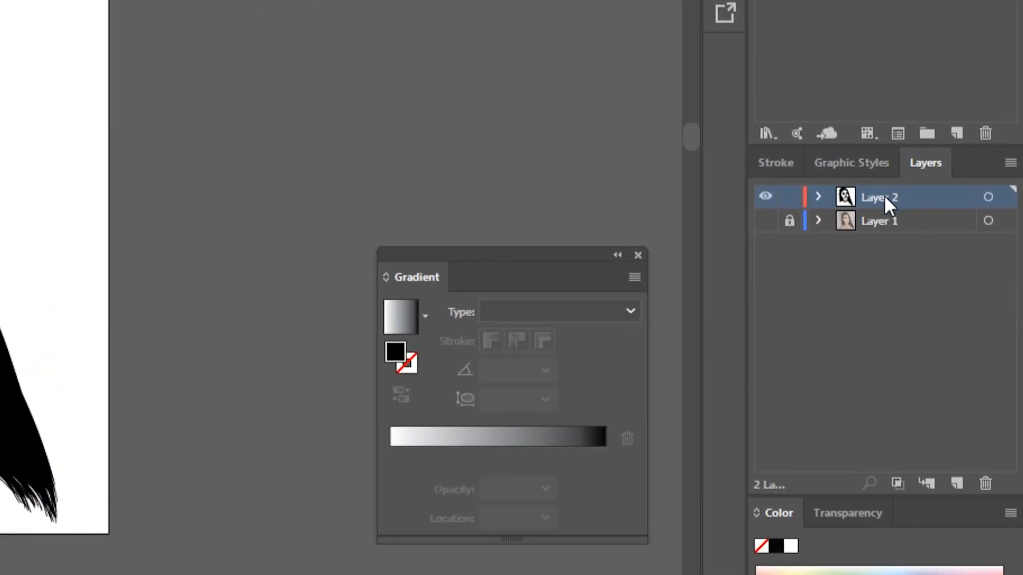
Duplicate Layer 2, lock the copy and make the original Layer 2 active.
left_click_drag(887, 205, 957, 483)
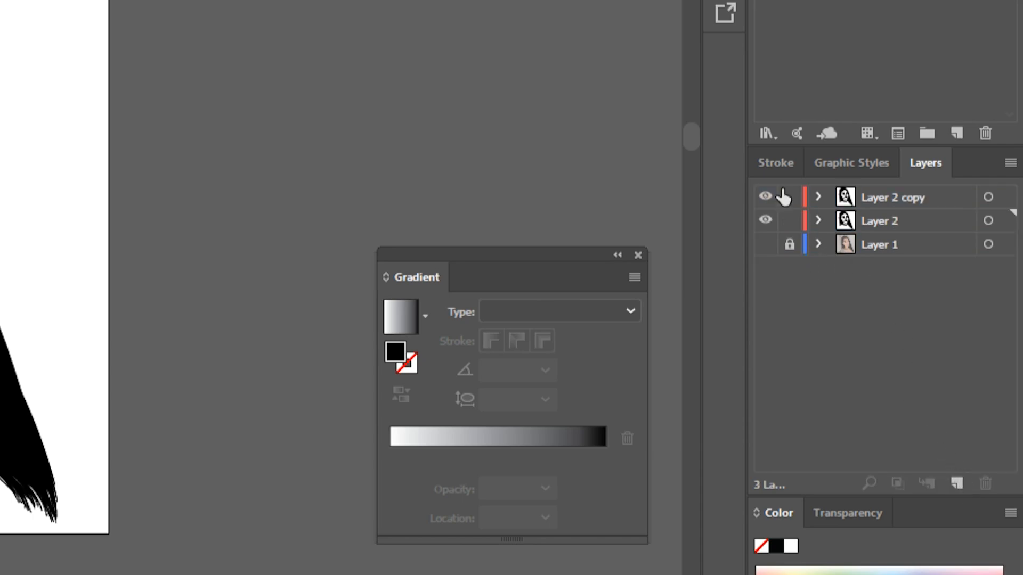
left_click(796, 197)
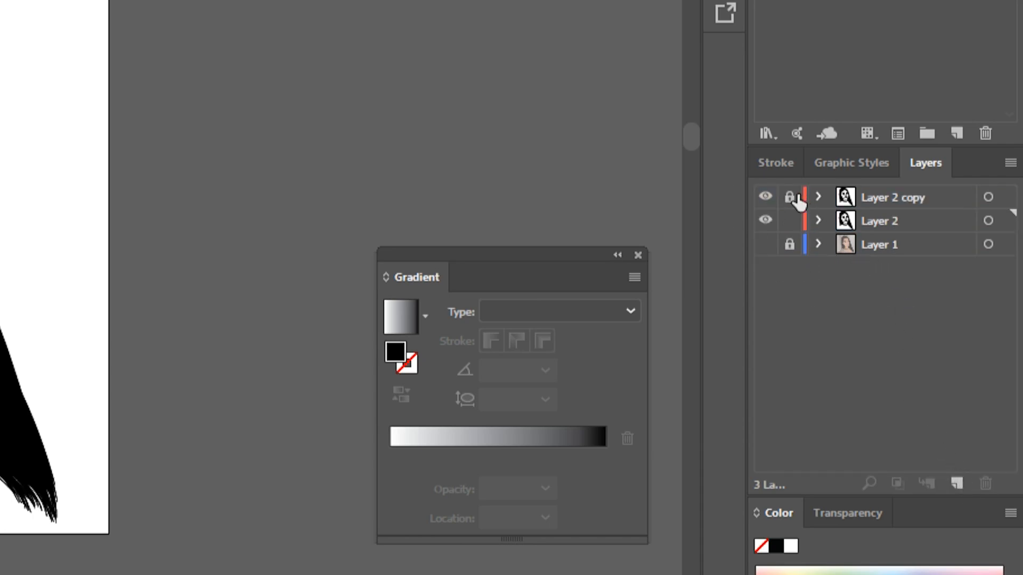
left_click(899, 220)
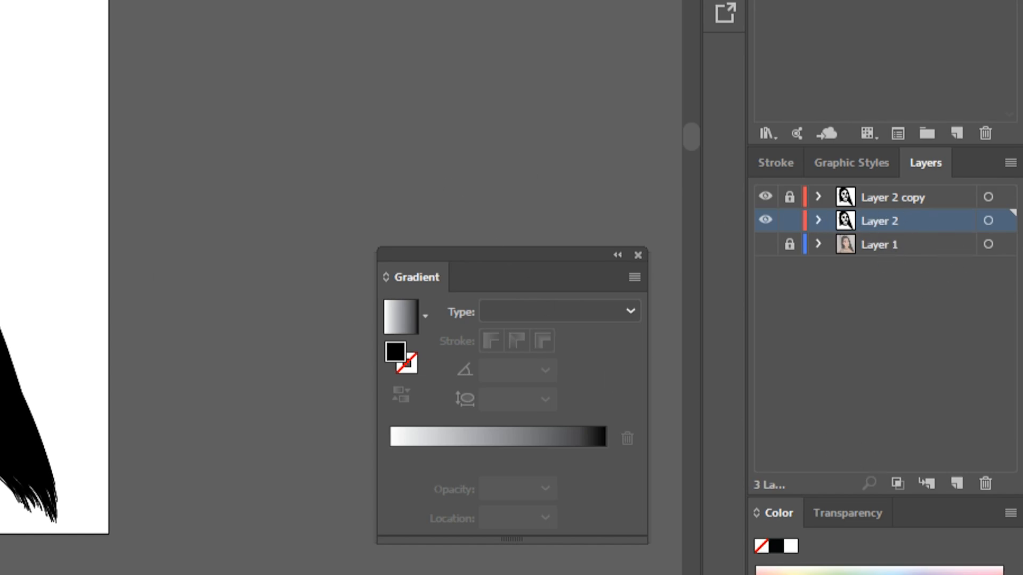
Set the fill to peach skin tone #FFC0A4 and draw a rectangle about 17.5 by 19.4 in covering the whole portrait.
double_click(45, 295)
mouse_move(168, 156)
left_mouse_down()
mouse_move(158, 166)
mouse_move(77, 88)
mouse_move(46, 35)
mouse_move(61, 29)
left_mouse_up()
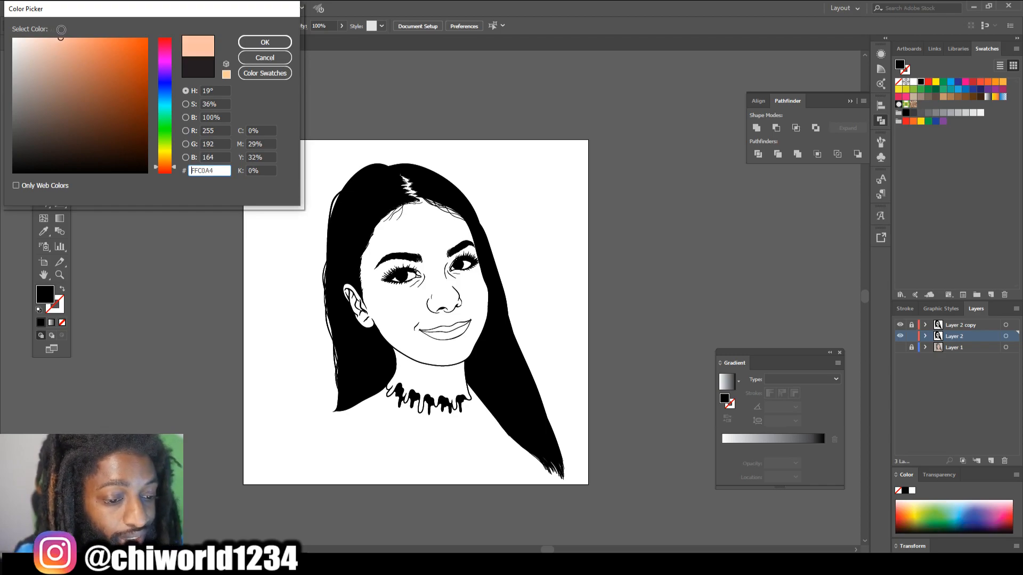
left_click(264, 42)
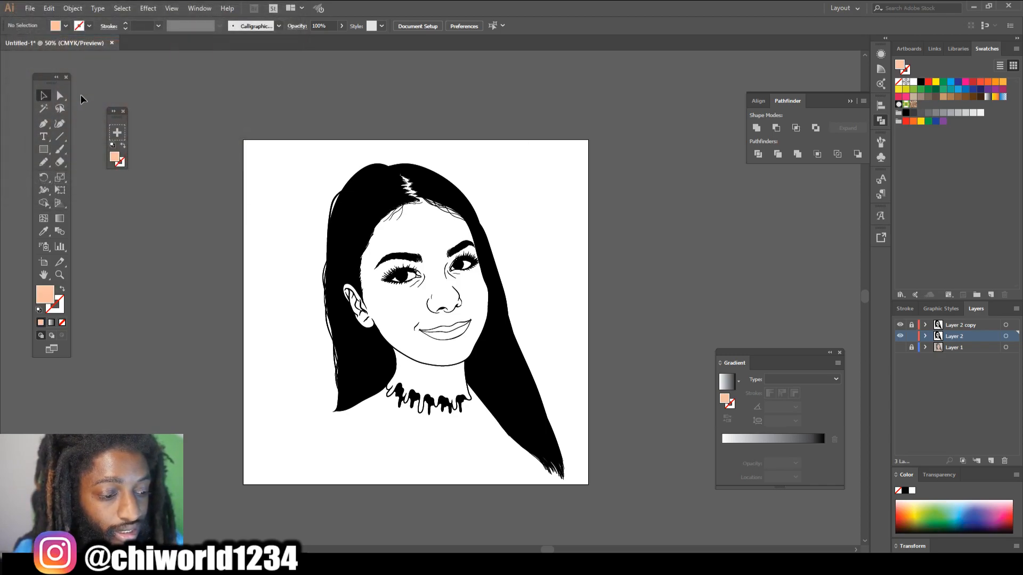
left_click(39, 151)
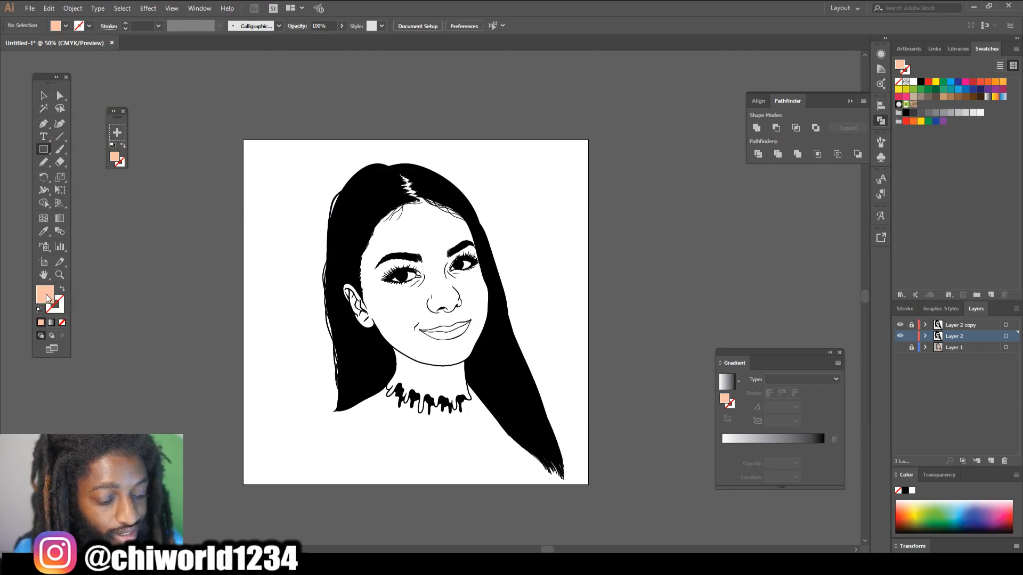
left_click(45, 150)
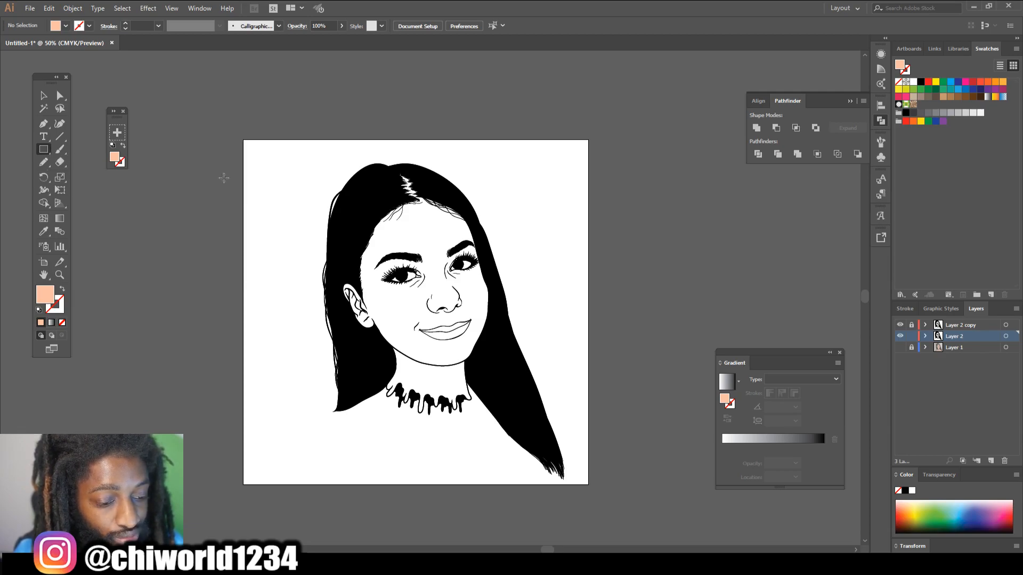
left_click_drag(296, 131, 632, 504)
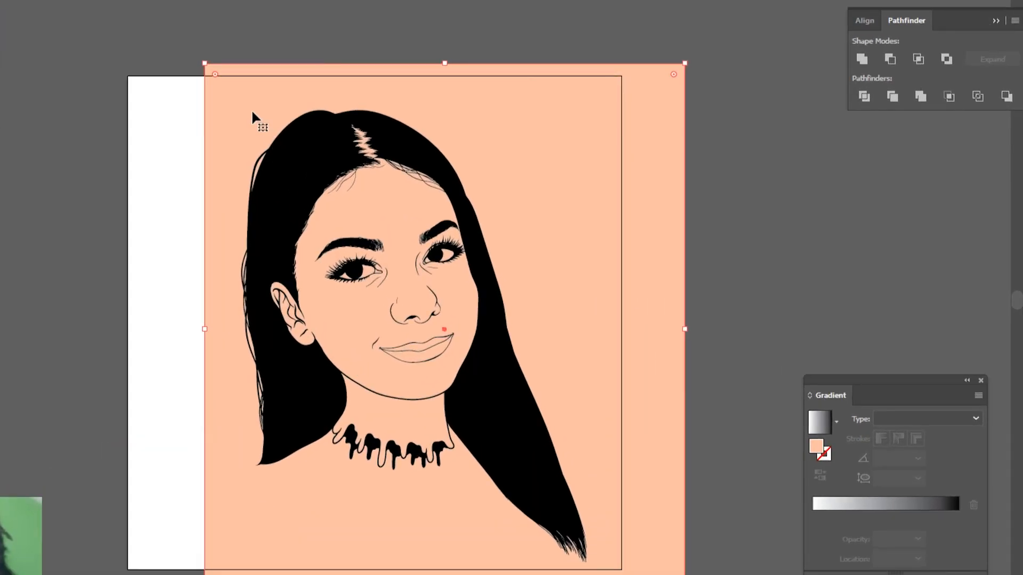
Send the peach rectangle to the back and merge it with the line art on Layer 2 using Pathfinder Merge.
right_click(330, 166)
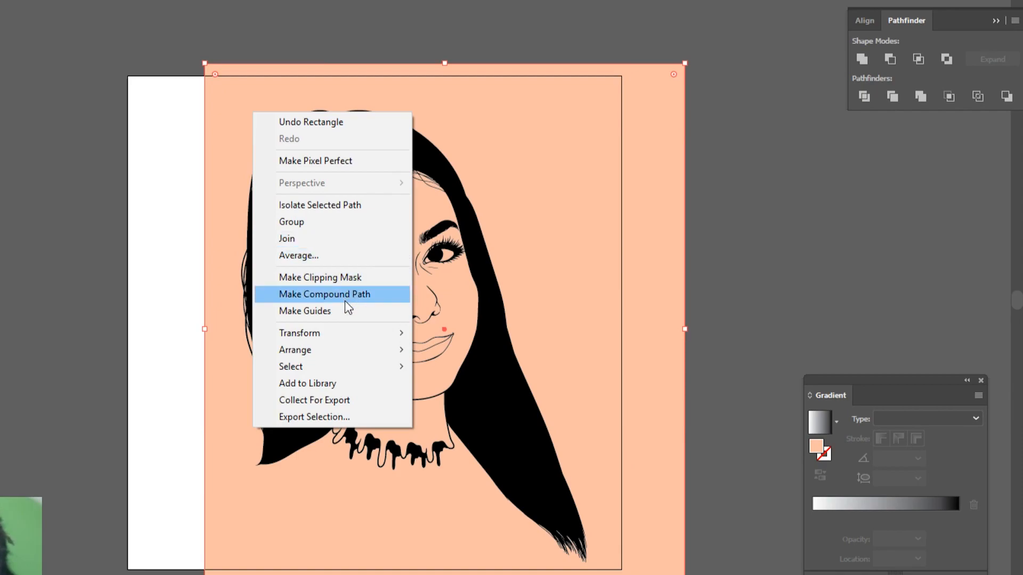
mouse_move(382, 354)
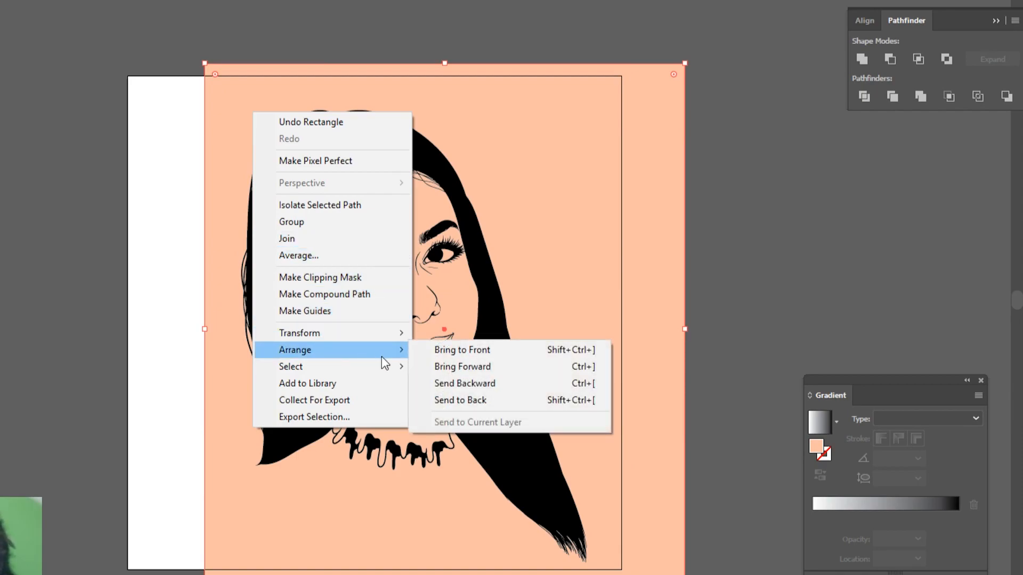
left_click(482, 404)
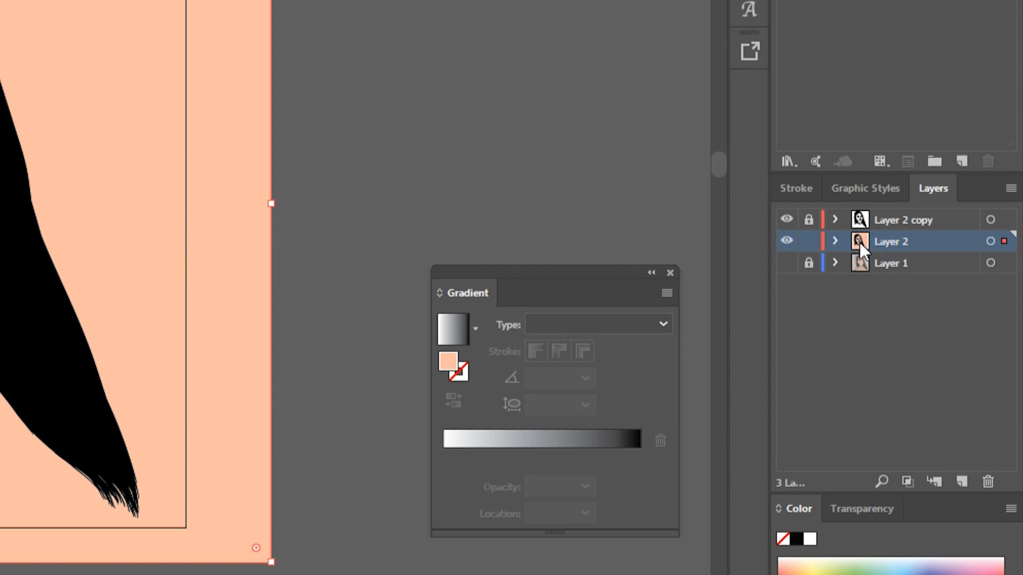
left_click(401, 217)
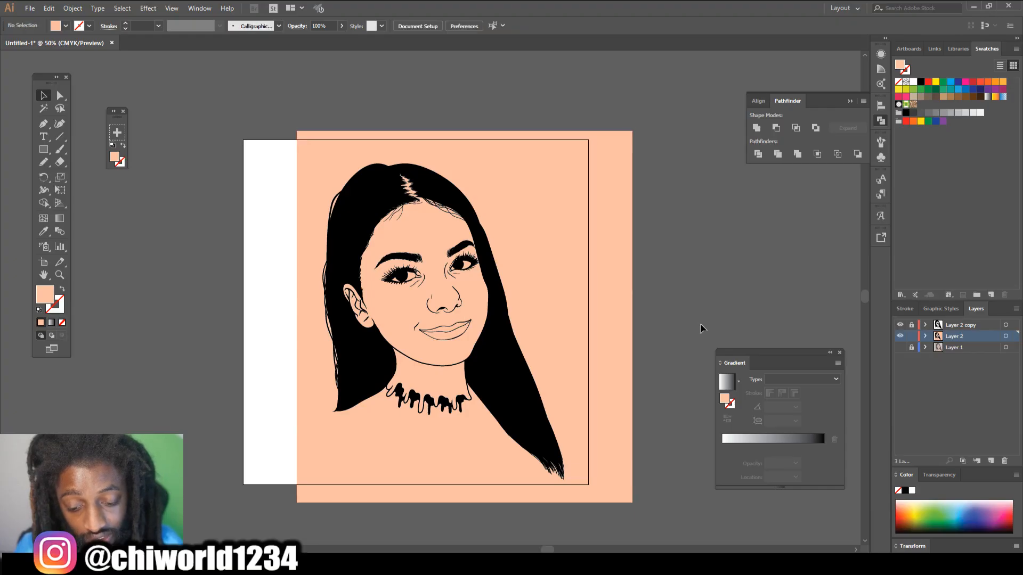
left_click_drag(689, 483, 369, 134)
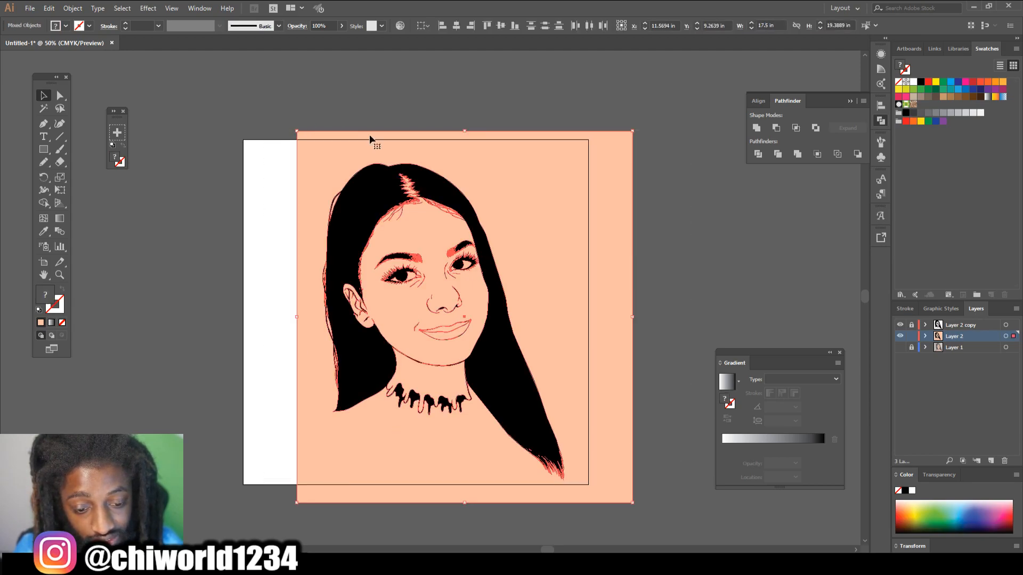
left_click(796, 154)
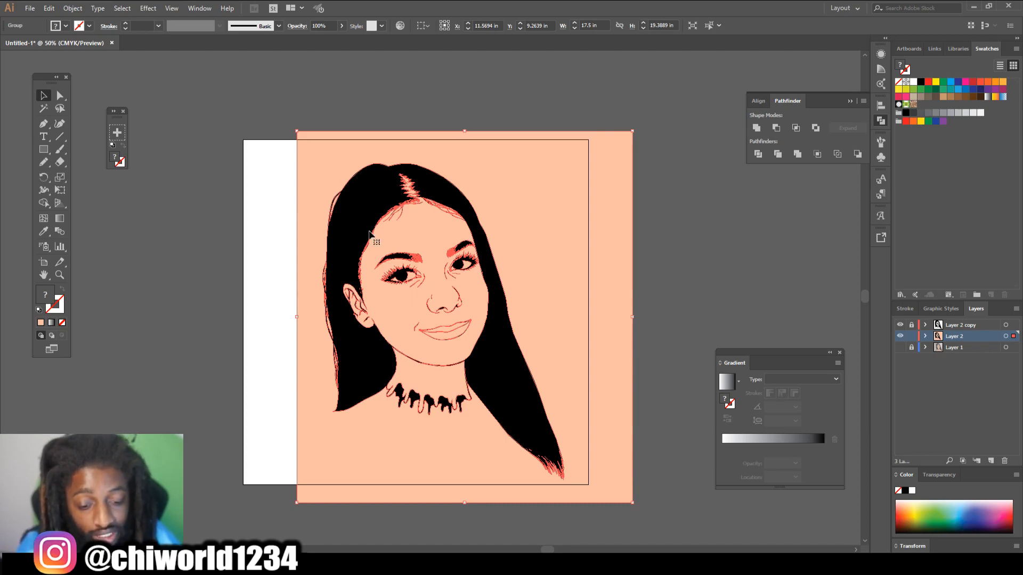
Isolate the merged group and delete the peach area surrounding the portrait.
right_click(526, 212)
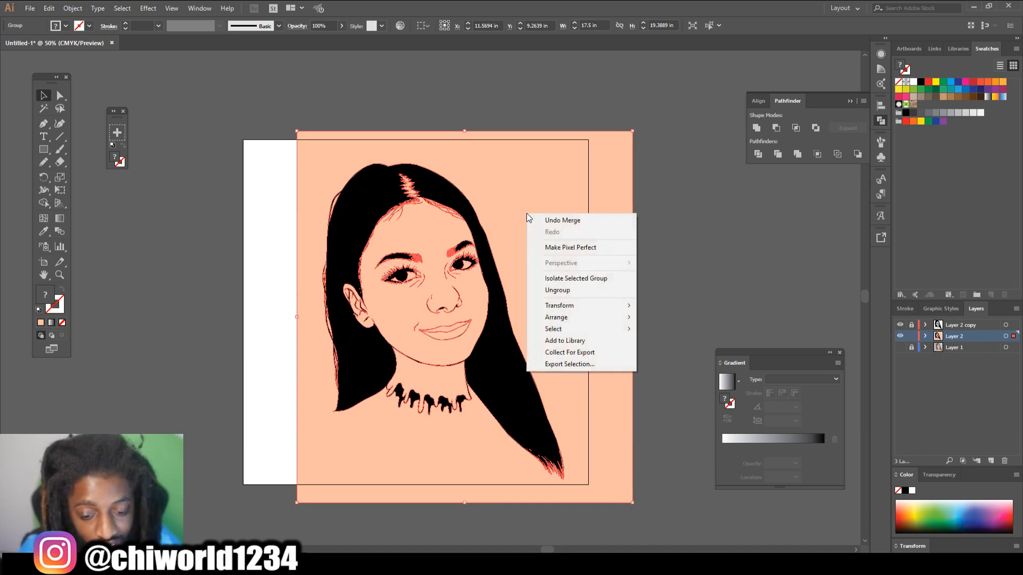
left_click(553, 279)
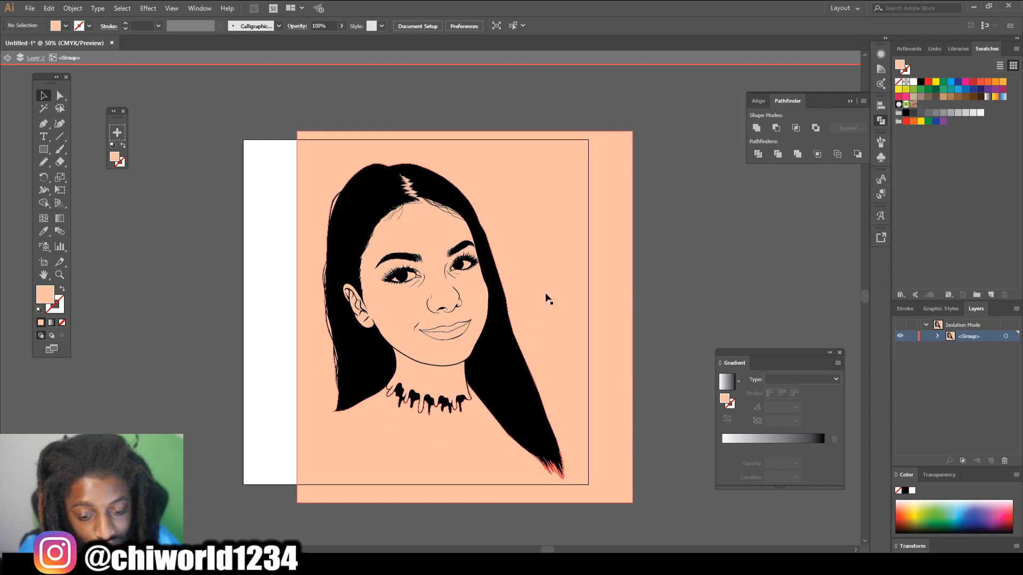
left_click(535, 196)
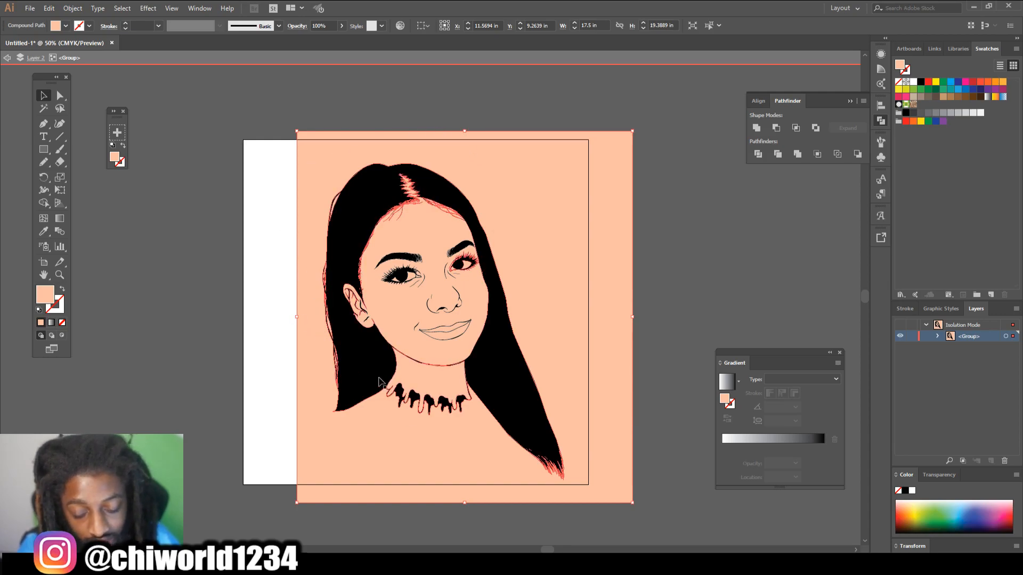
key("Delete")
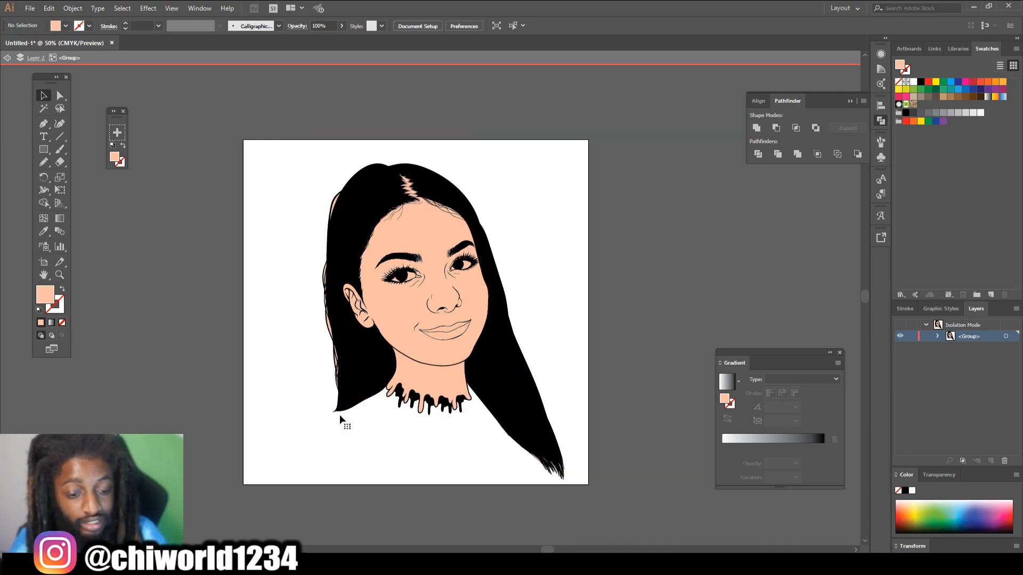
Select the four eye-white areas on both sides of the irises and fill them with the lightest grey swatch.
scroll(584, 348, "down", 3)
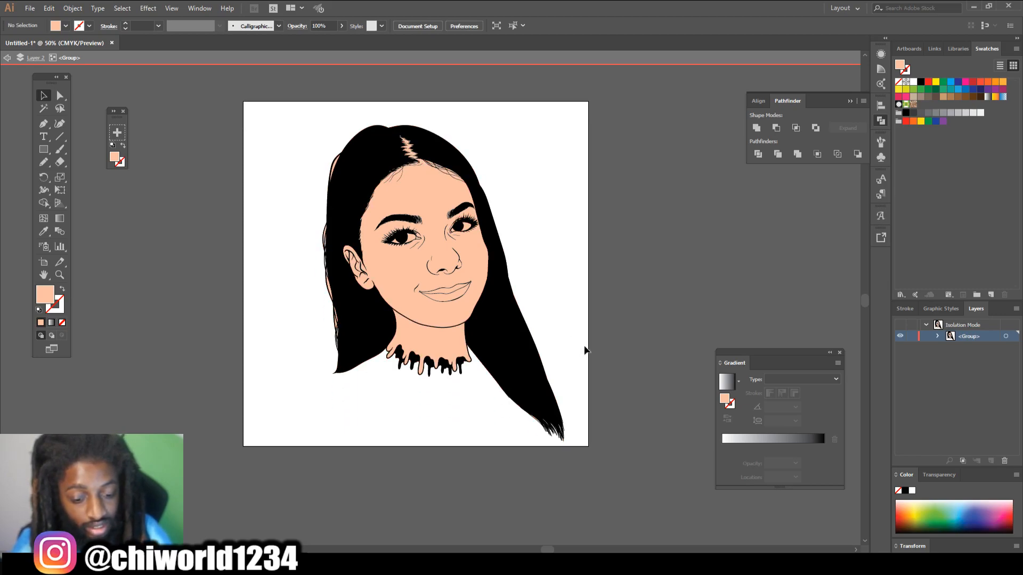
key("ctrl+plus")
key("ctrl+plus")
key("ctrl+plus")
key("ctrl+plus")
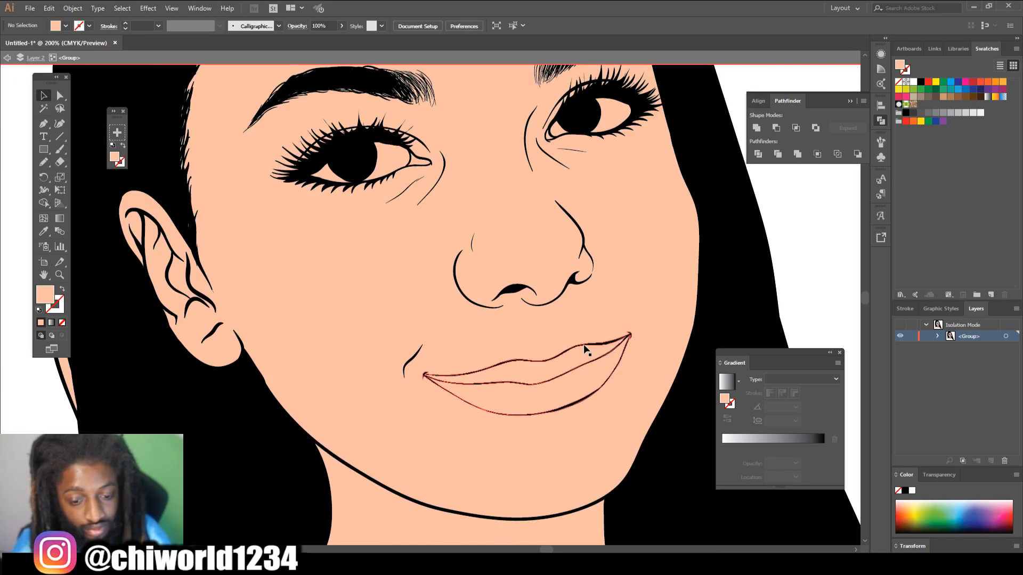
scroll(573, 266, "up", 2)
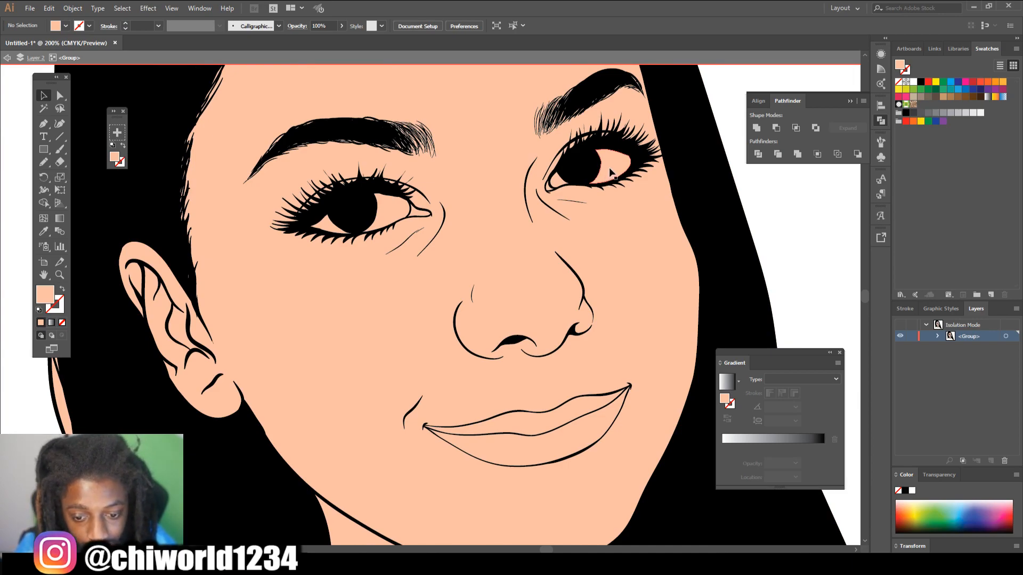
left_click(611, 172)
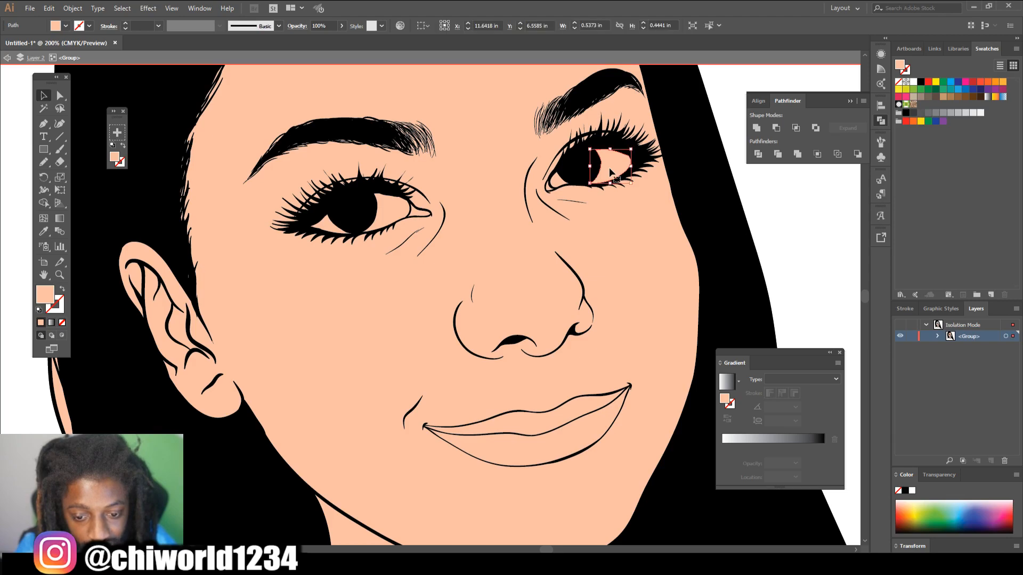
left_click(554, 187, "shift")
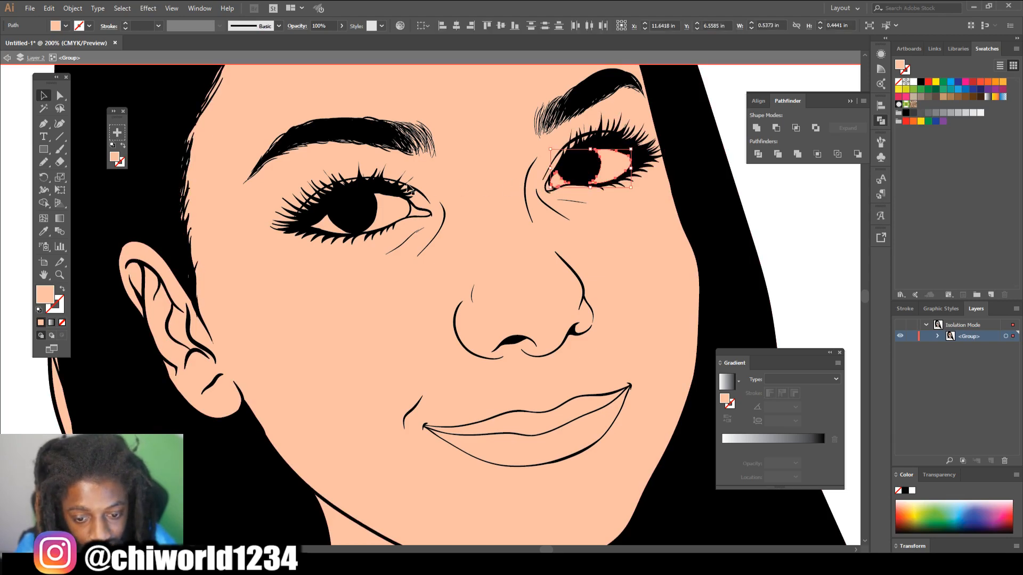
left_click(386, 203, "shift")
left_click(325, 230, "shift")
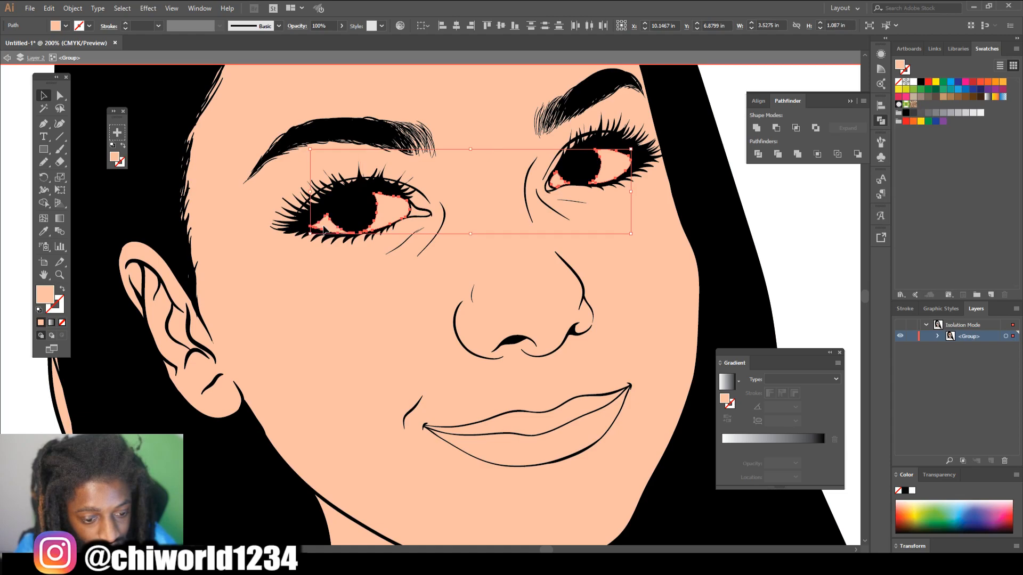
left_click(979, 114)
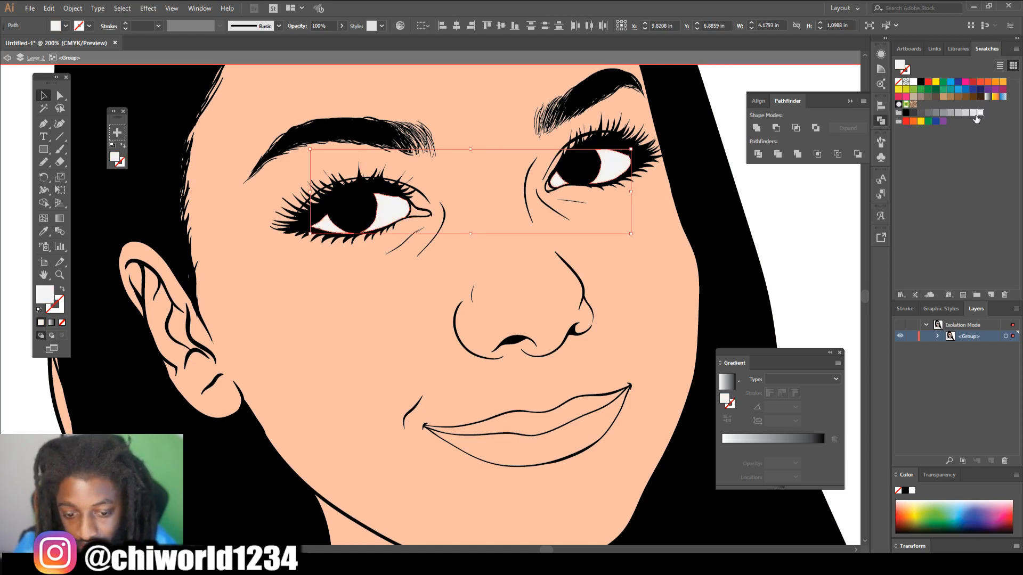
left_click(799, 216)
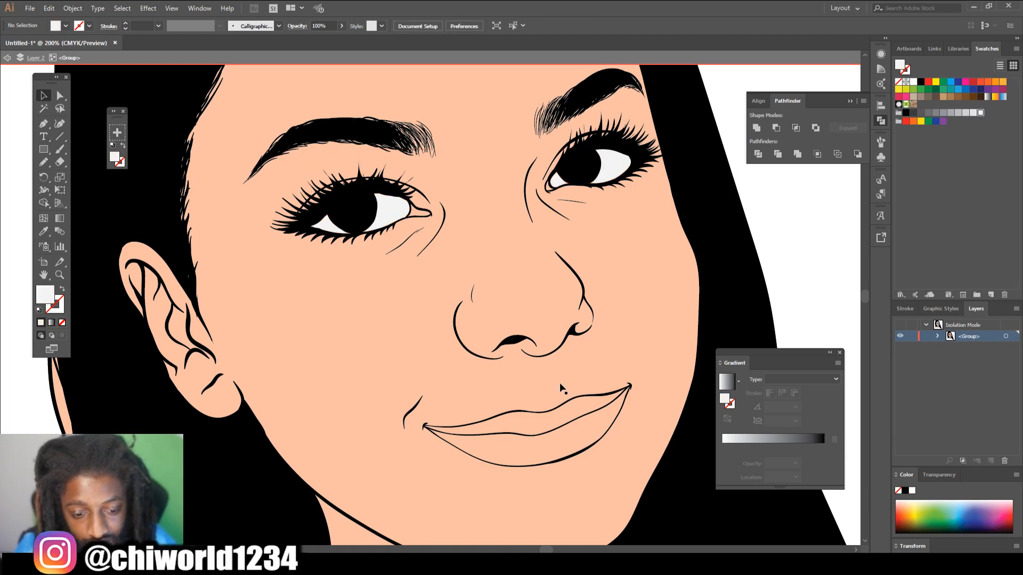
Select the upper and lower lip areas and fill them with dusty pink #D18B7D.
left_click(546, 426)
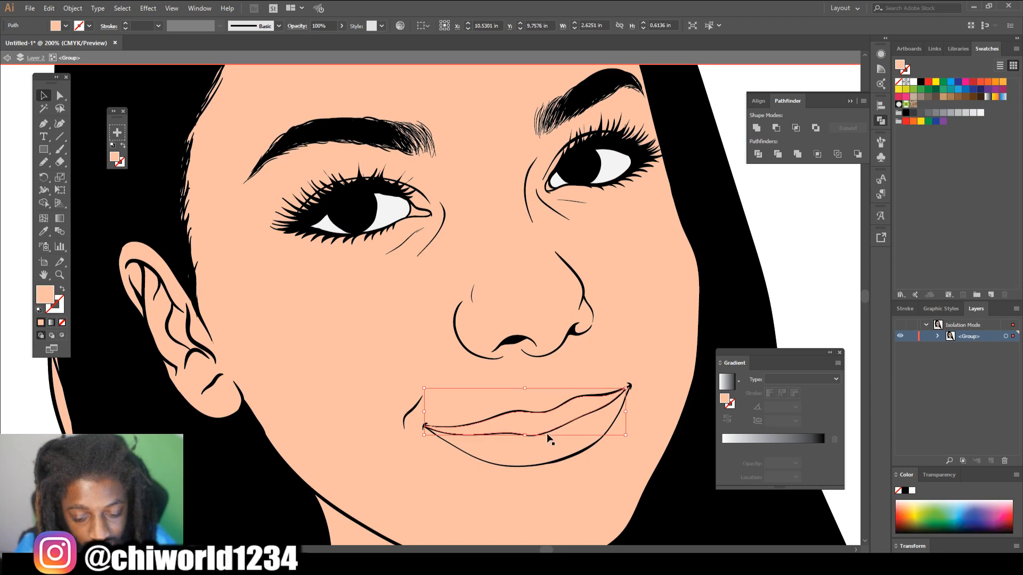
left_click(517, 450, "shift")
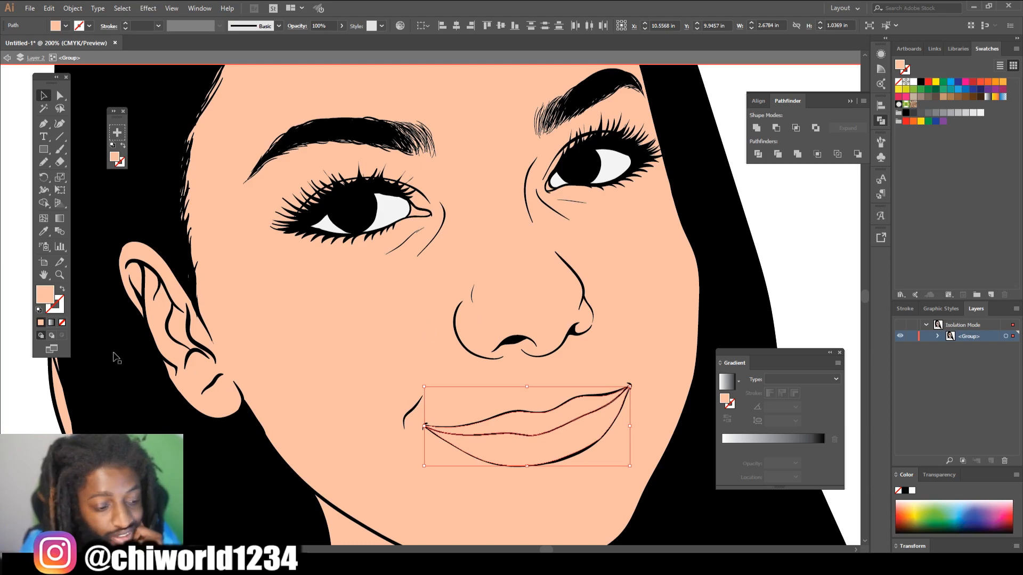
double_click(49, 298)
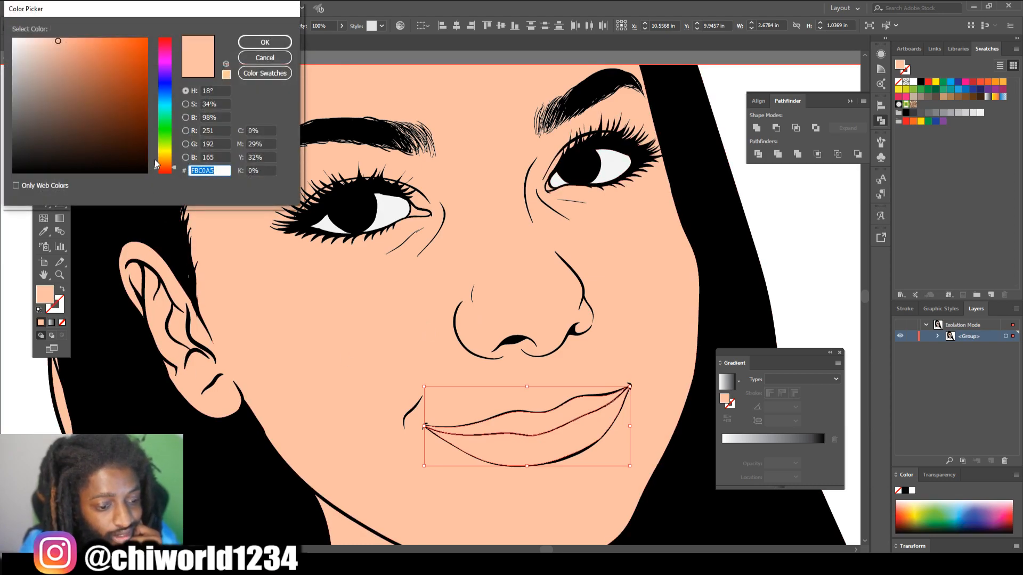
left_click_drag(158, 169, 160, 180)
left_click_drag(96, 99, 61, 50)
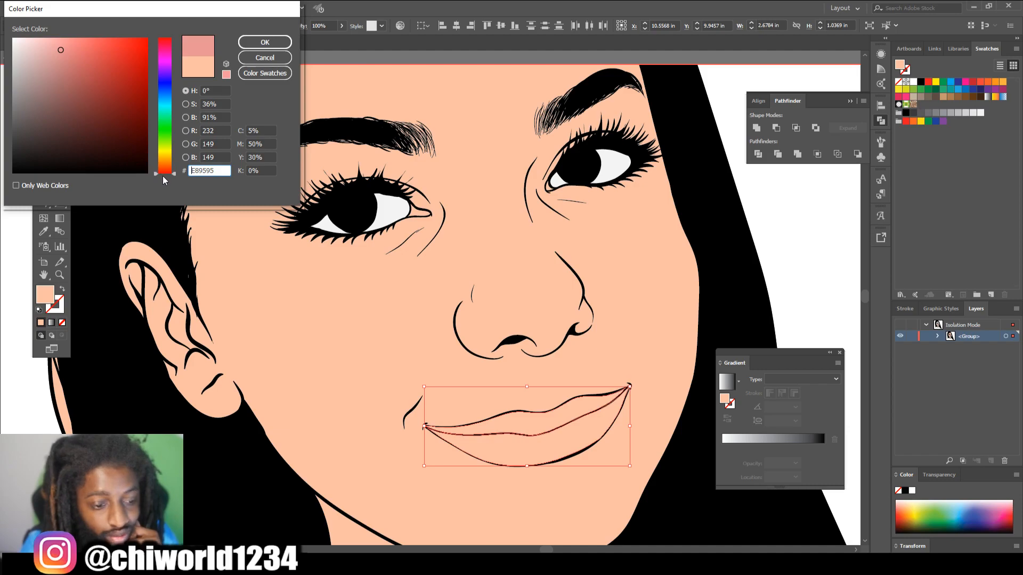
left_click_drag(168, 176, 168, 173)
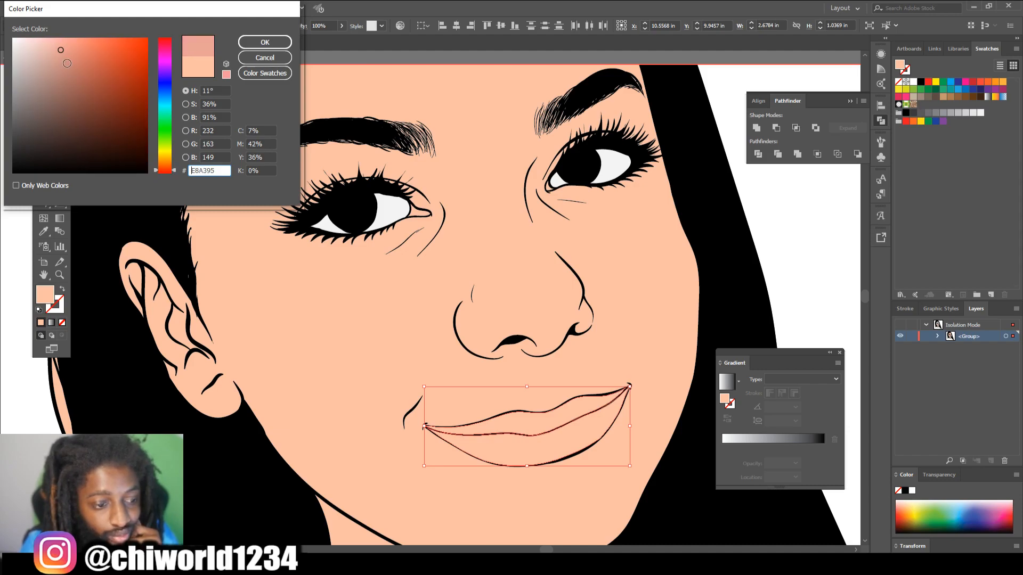
left_click(66, 61)
left_click(265, 42)
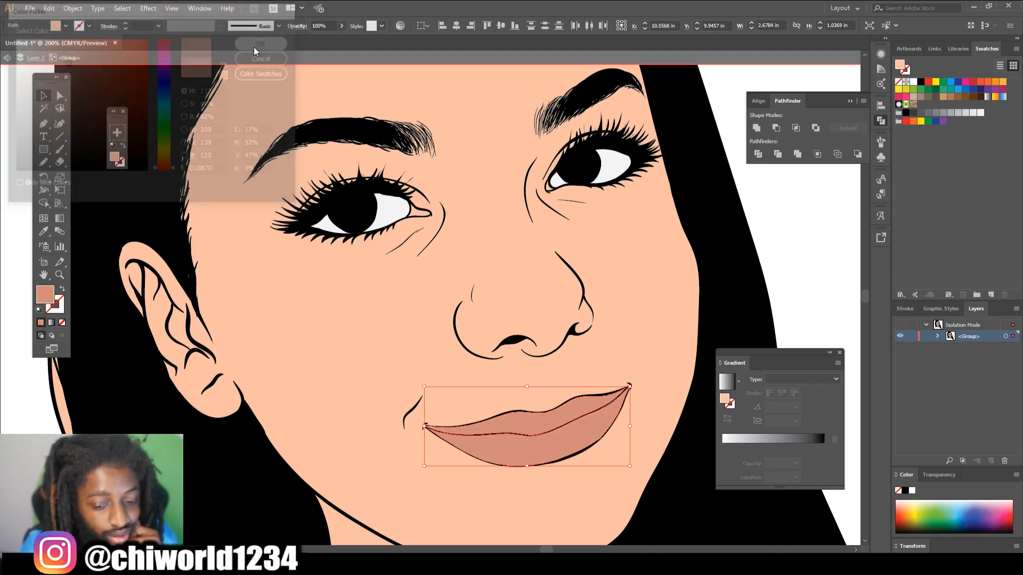
left_click(782, 205)
Select the inner corner areas of both eyes and fill them with pink #F29999.
key("p")
scroll(691, 248, "up", 4)
key("ctrl+plus")
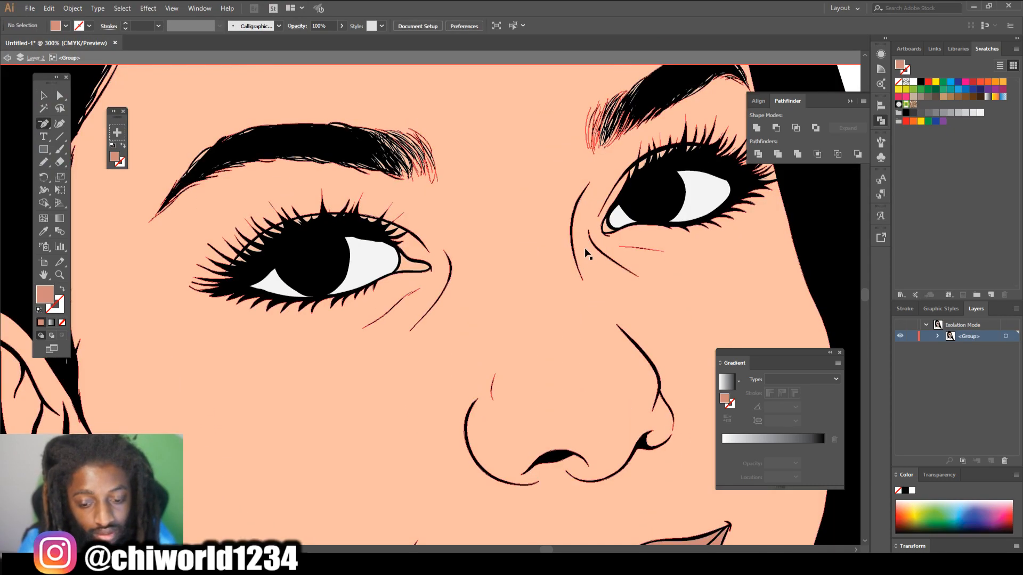
left_click(44, 96)
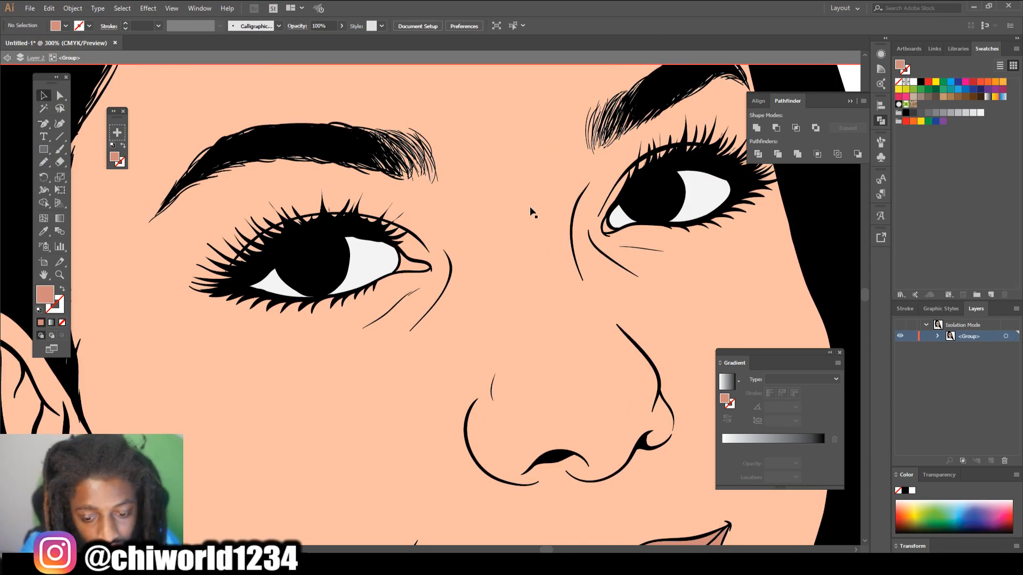
left_click(606, 231)
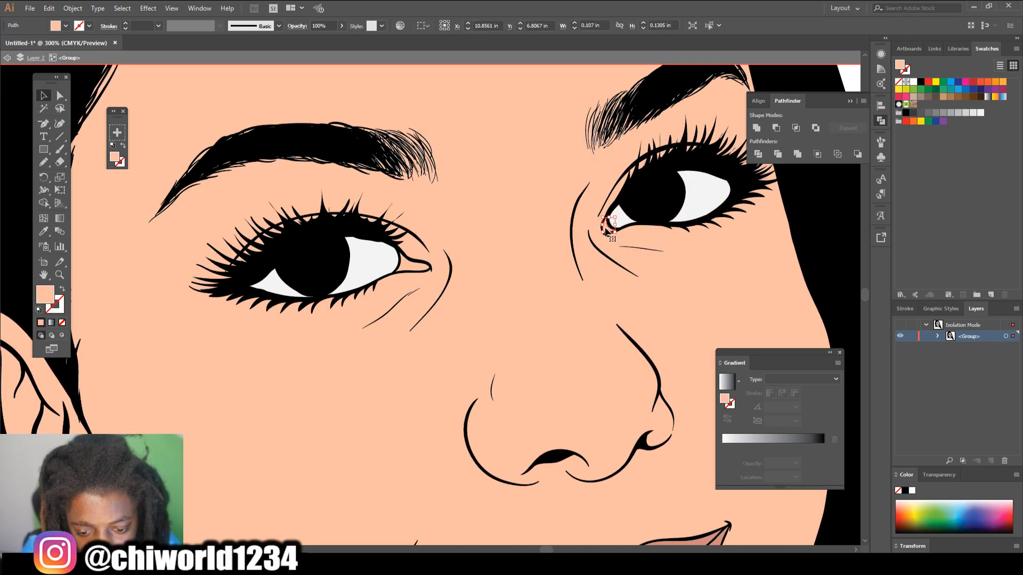
left_click(407, 266, "shift")
double_click(38, 301)
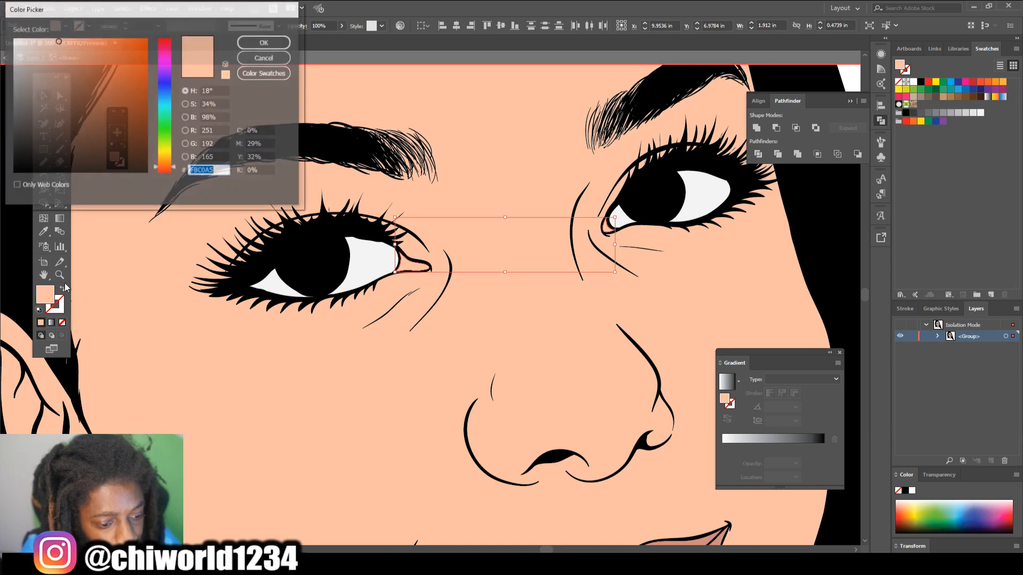
type("F9A5A5")
left_click_drag(69, 75, 62, 45)
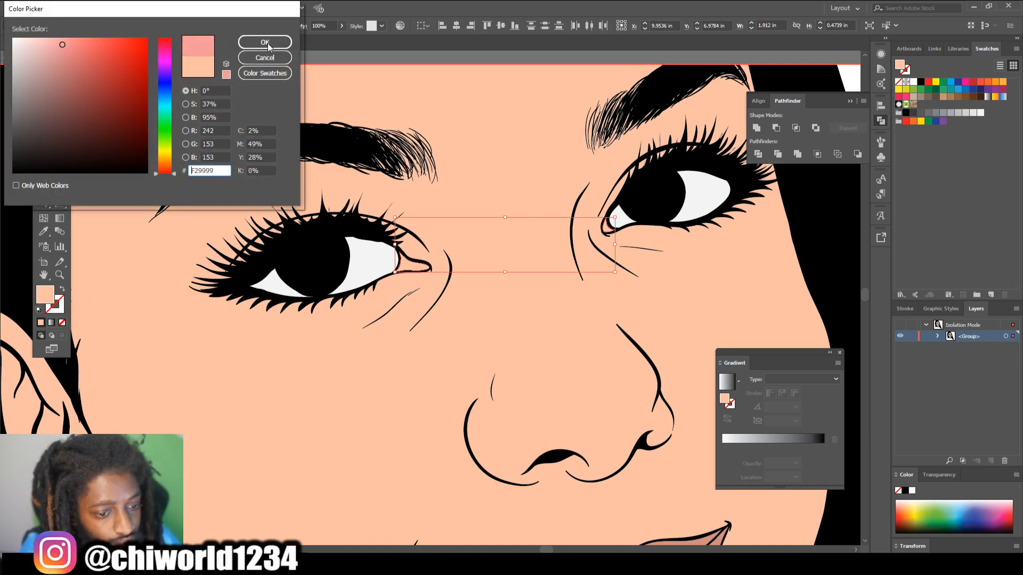
left_click(246, 45)
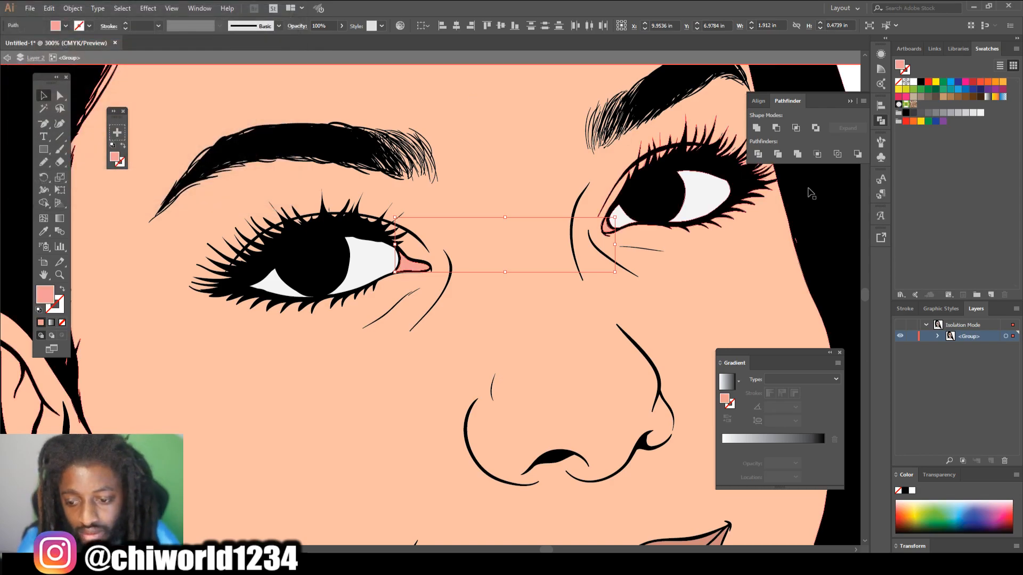
Exit the isolated group and make the unlocked Layer 2 copy the active layer.
key("ctrl+minus")
key("ctrl+minus")
key("ctrl+minus")
key("ctrl+minus")
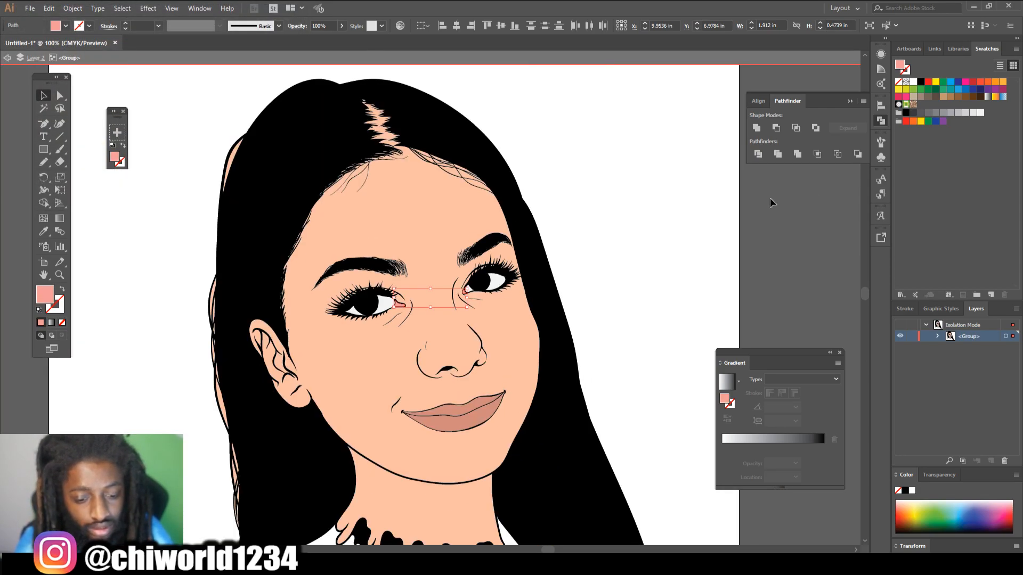
left_click(756, 213)
key("ctrl+minus")
key("ctrl+minus")
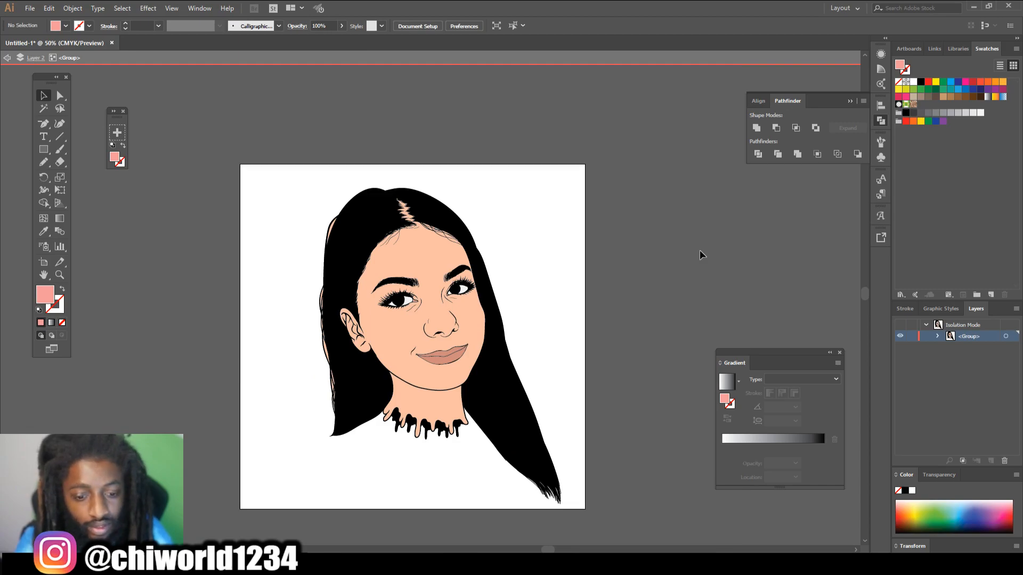
key("ctrl+plus")
scroll(700, 254, "left", 1)
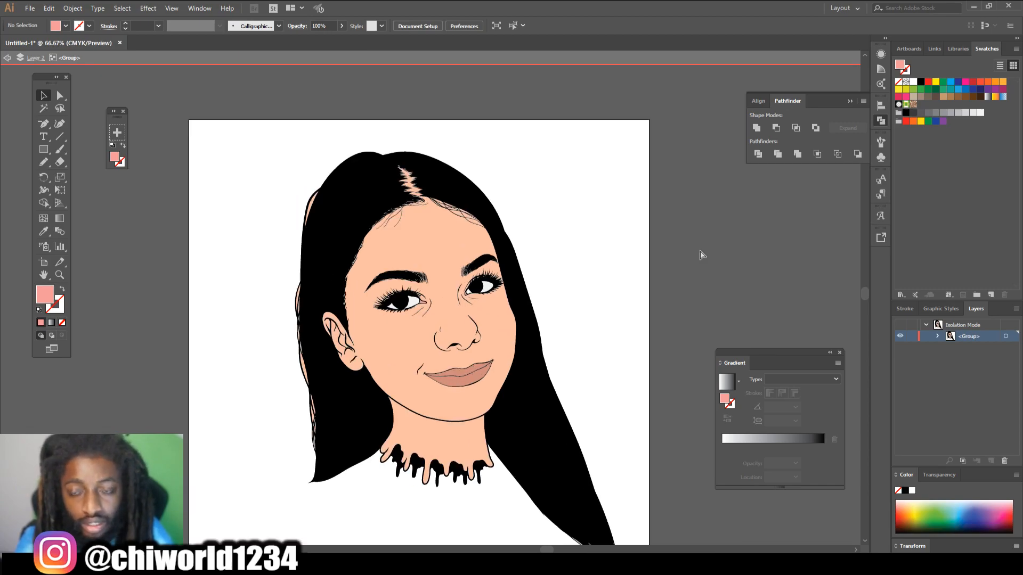
scroll(700, 255, "left", 1)
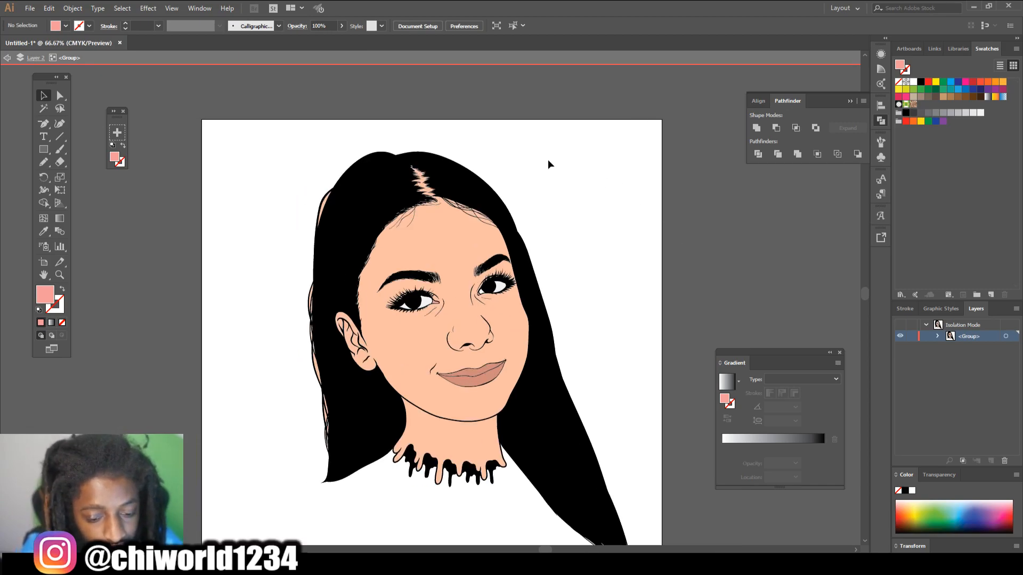
double_click(609, 185)
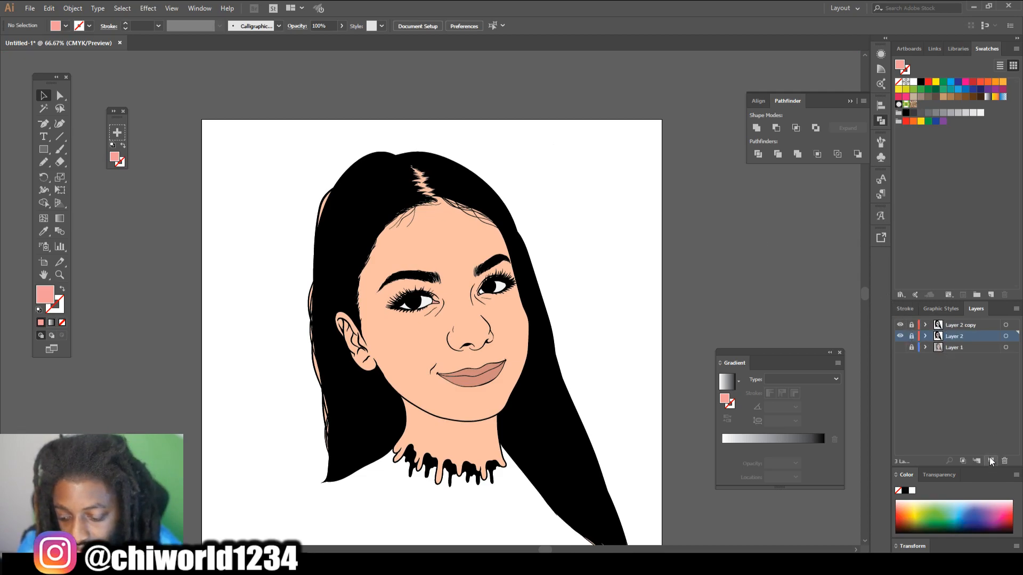
left_click(957, 324)
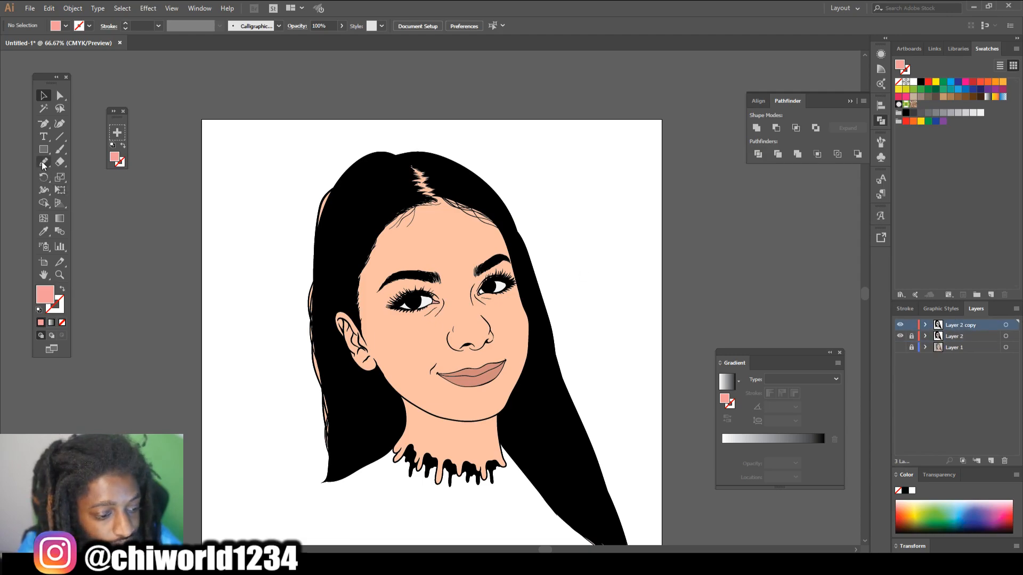
Paint fine black hair strokes over the peach hair parting using the Paintbrush with no fill and a 0.5 pt stroke.
left_click(39, 310)
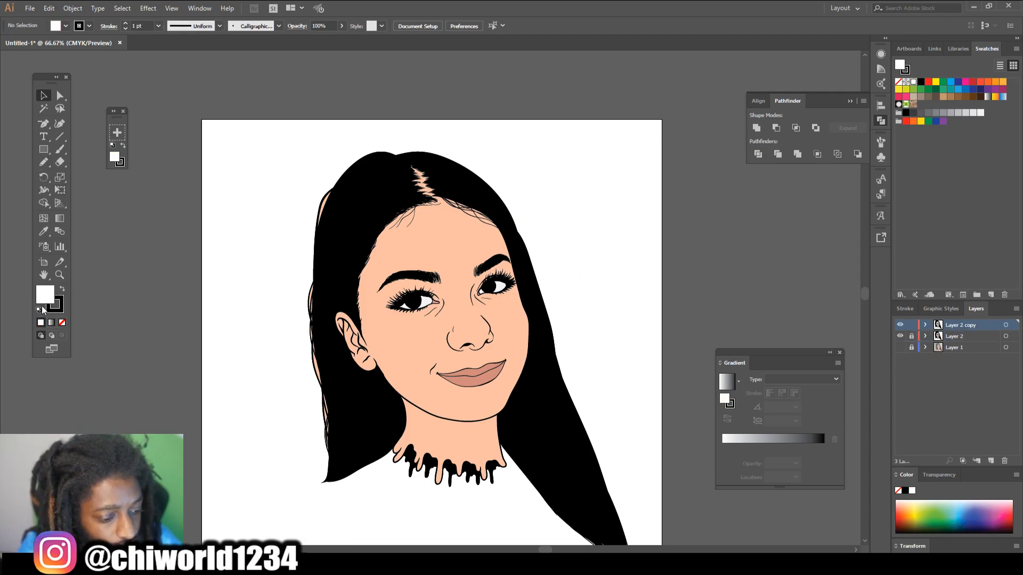
left_click(60, 149)
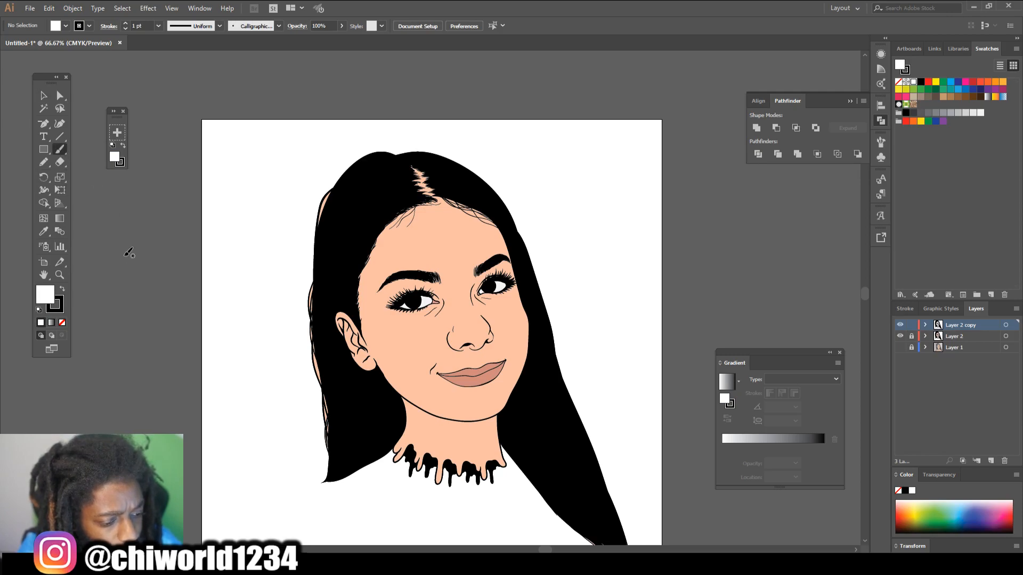
scroll(416, 245, "up", 3)
scroll(419, 258, "up", 3)
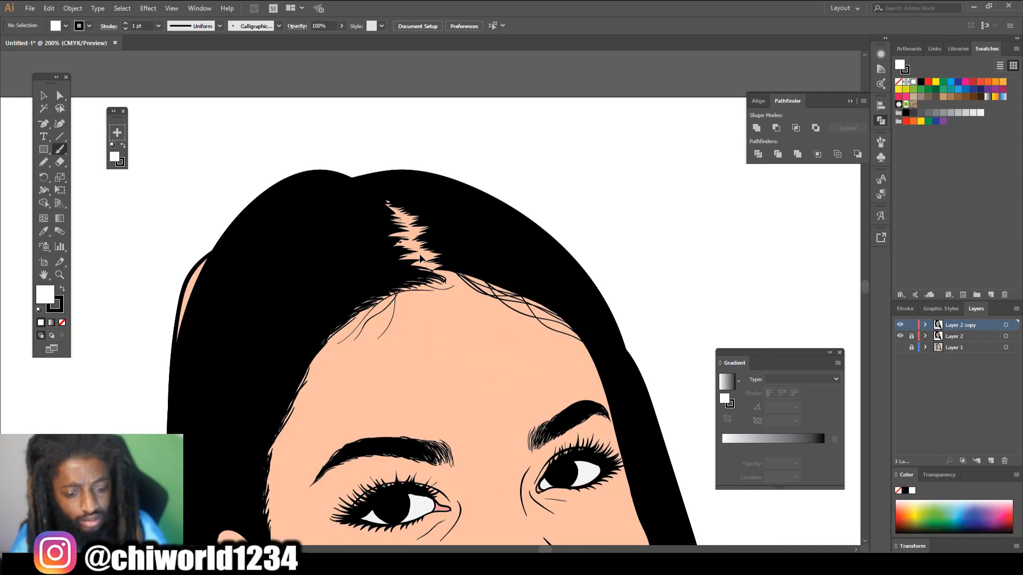
key("slash")
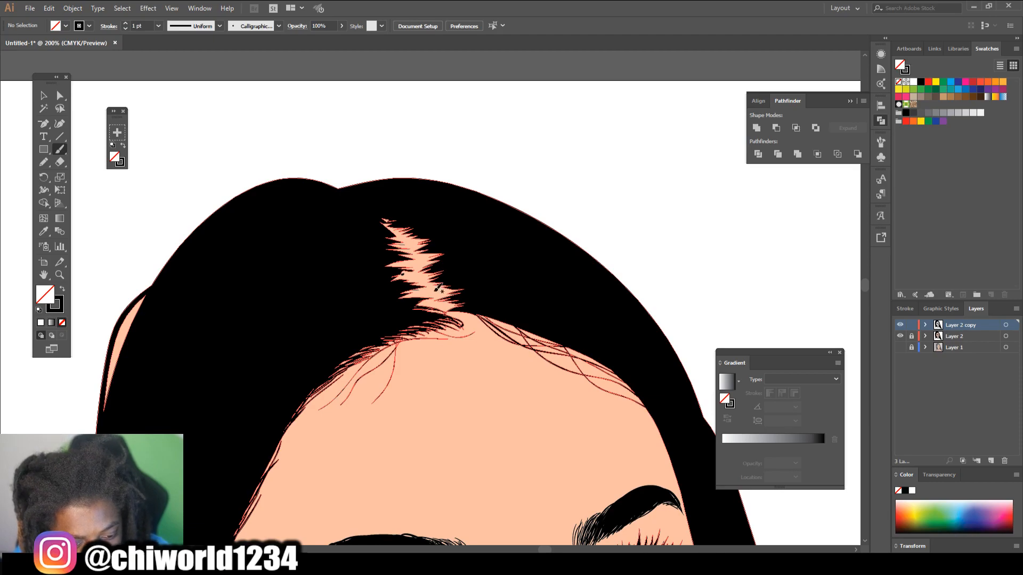
left_click(158, 26)
left_click(165, 51)
mouse_move(423, 305)
left_mouse_down()
mouse_move(405, 290)
mouse_move(409, 274)
left_mouse_up()
left_click_drag(395, 269, 408, 244)
mouse_move(464, 302)
left_mouse_down()
mouse_move(425, 262)
mouse_move(439, 251)
mouse_move(421, 249)
mouse_move(415, 234)
mouse_move(368, 225)
left_mouse_up()
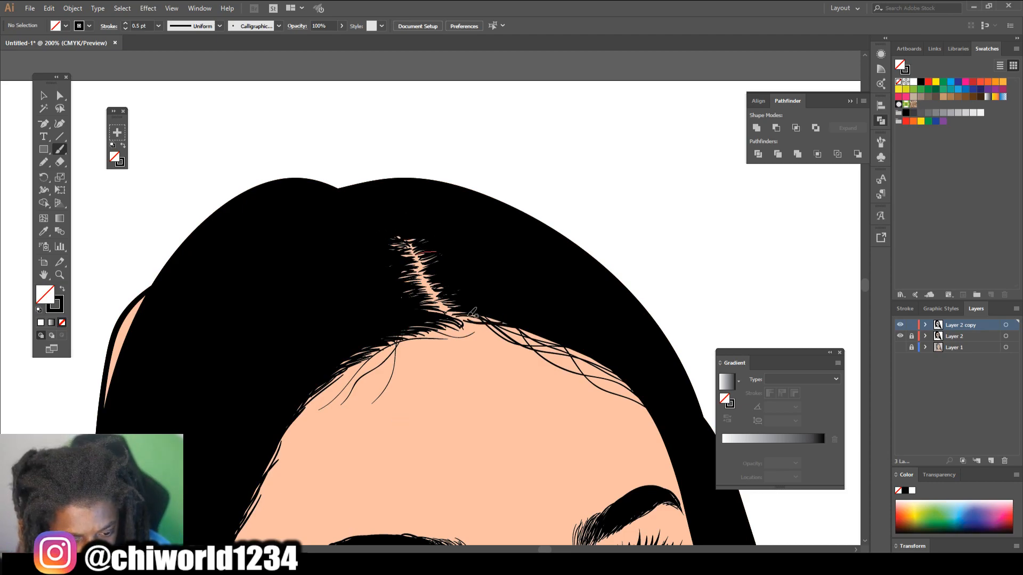
Lock Layer 2 copy, then unlock Layer 2 and make it the active layer.
key("ctrl+0")
key("ctrl+1")
left_click(912, 325)
left_click(911, 336)
left_click(941, 337)
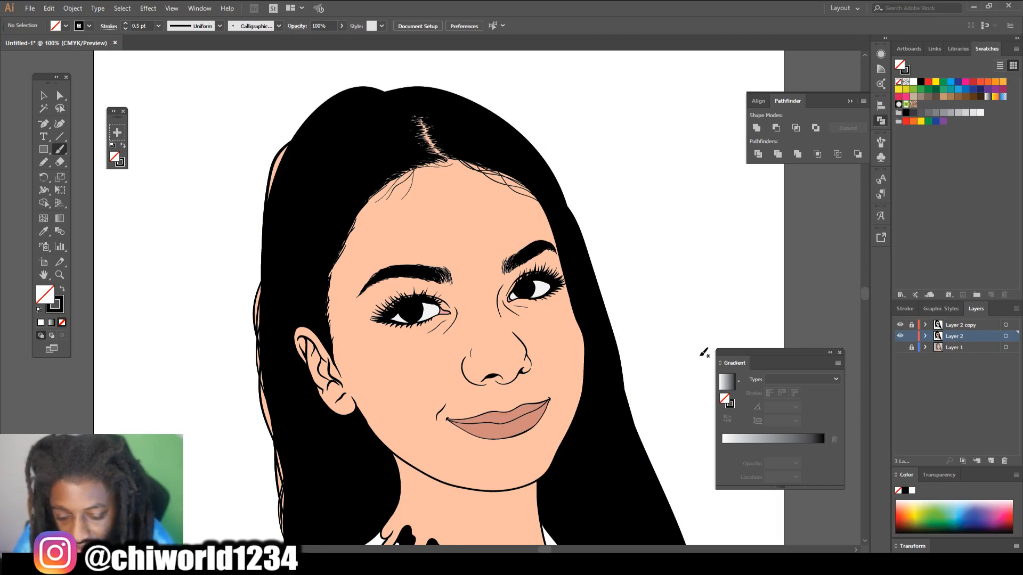
Delete the three peach slivers around the upper crossing of the loose strands along the hair's left outer edge.
key("ctrl+minus")
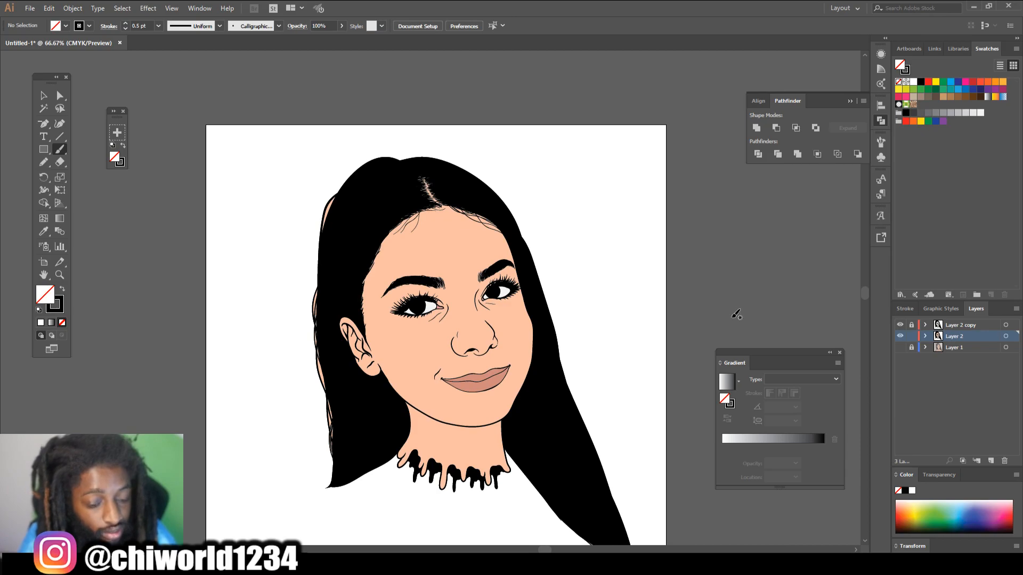
scroll(444, 375, "up", 4)
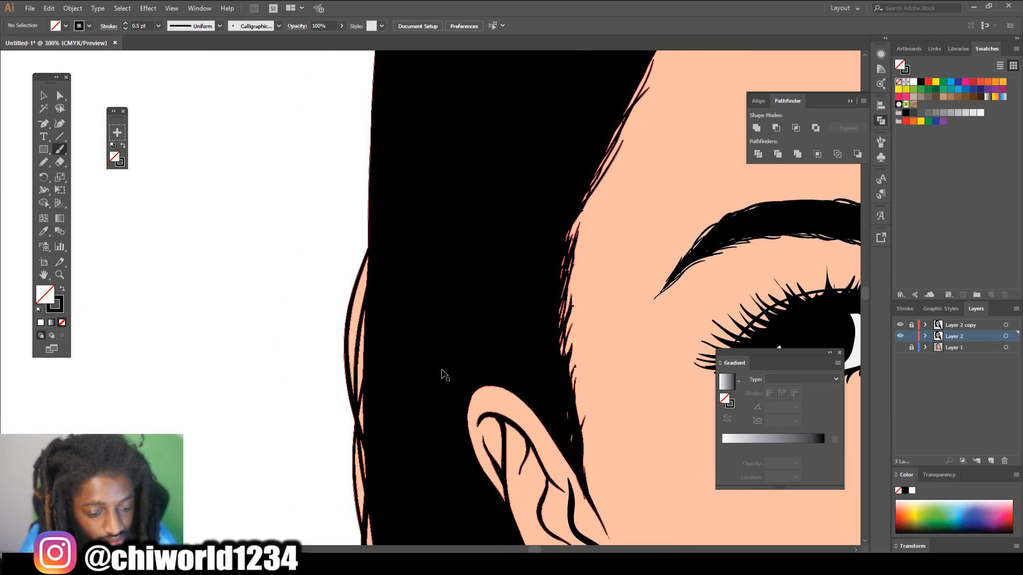
scroll(445, 374, "up", 4)
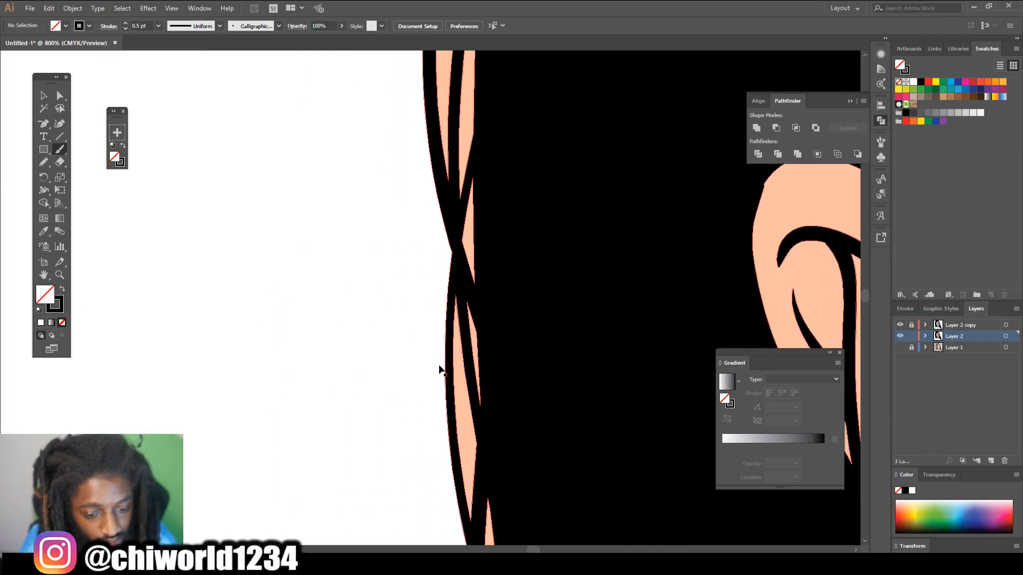
scroll(440, 371, "up", 2)
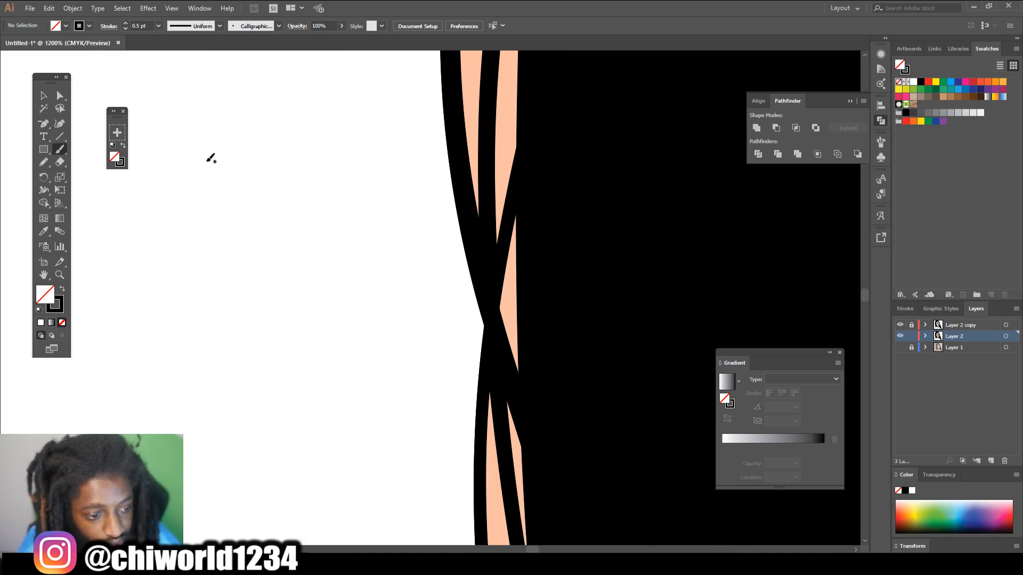
left_click(61, 96)
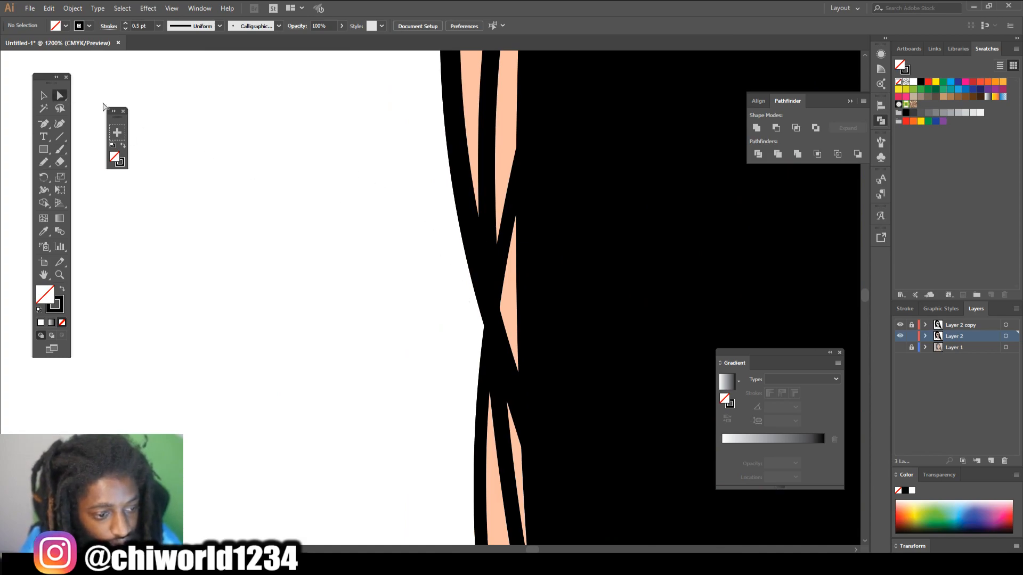
left_click(507, 146)
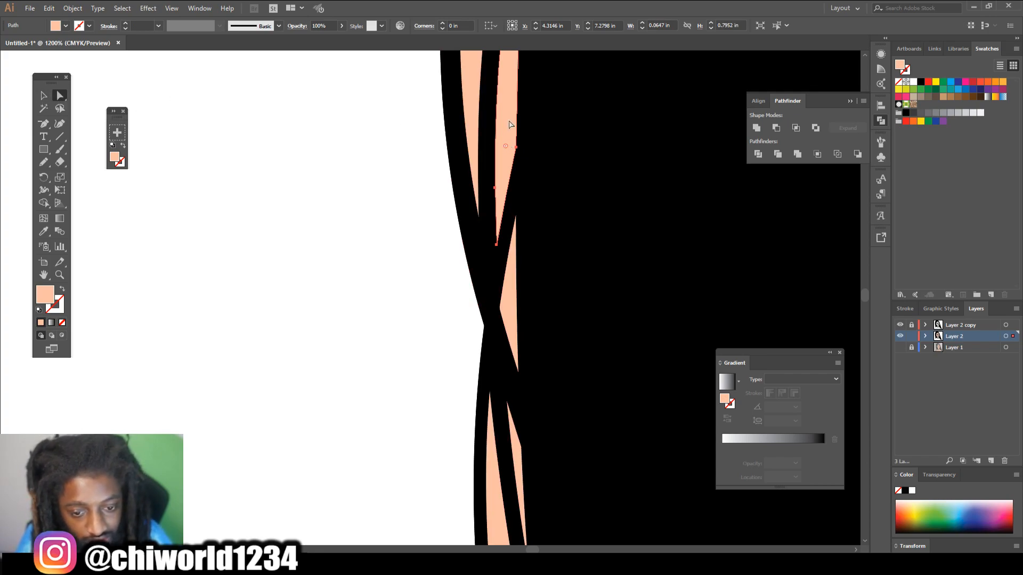
key("Delete")
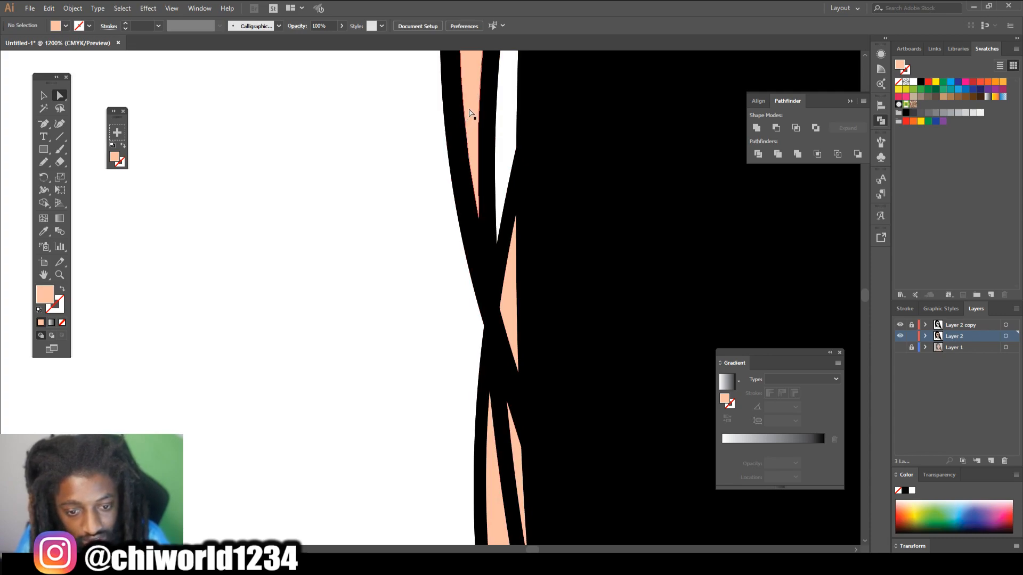
left_click(469, 110)
key("Delete")
left_click(510, 294)
key("Delete")
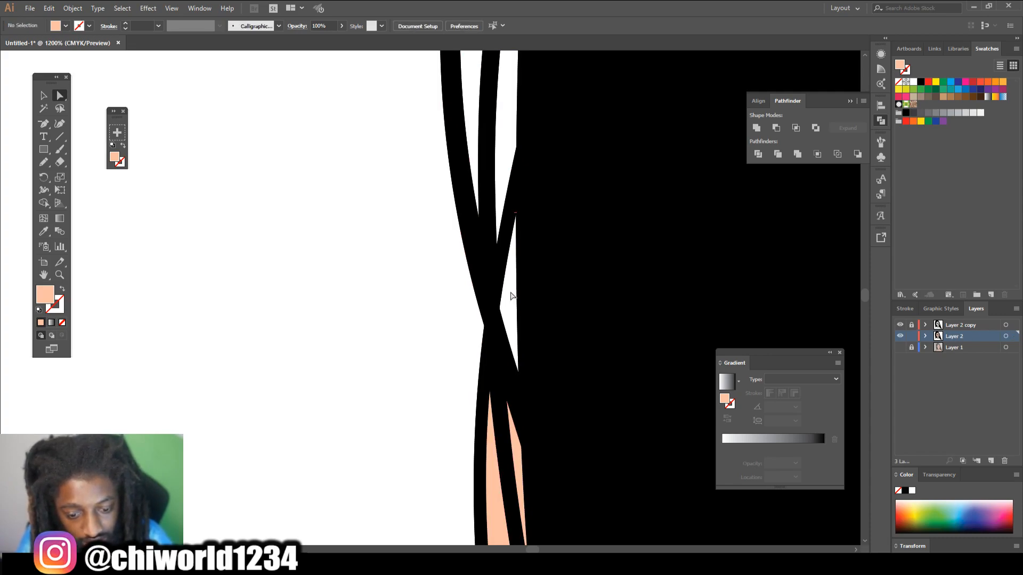
Delete the two peach slivers just below the upper crossing of the loose strands along the hair's left outer edge.
scroll(510, 294, "down", 3)
scroll(511, 296, "down", 2)
left_click(517, 332)
key("Delete")
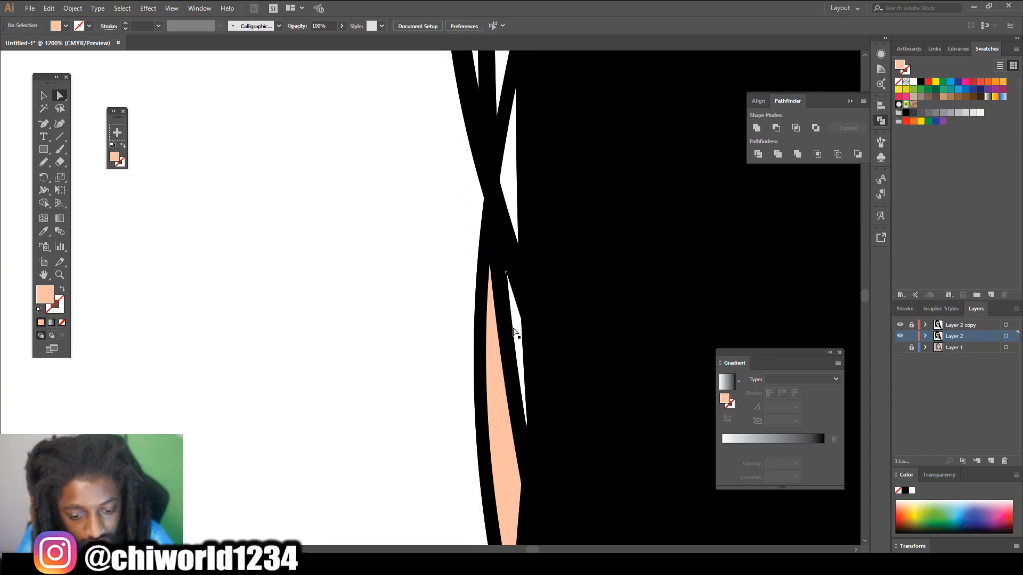
left_click(490, 371)
key("Delete")
scroll(486, 354, "down", 5)
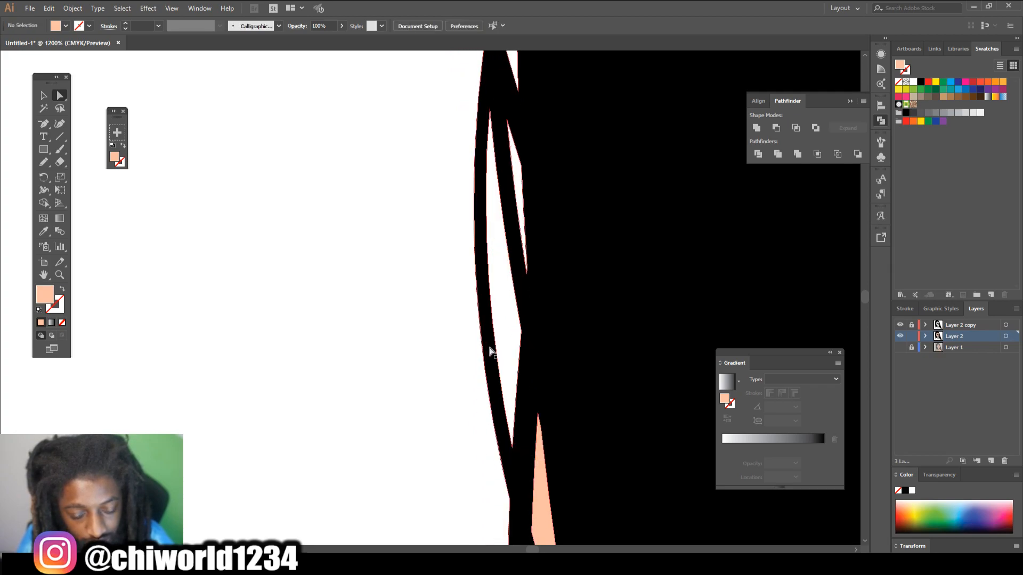
Delete the next two peach slivers farther down, between the loose strand and the hair's left outer edge.
scroll(526, 356, "down", 4)
left_click(550, 342)
key("Delete")
scroll(551, 340, "down", 5)
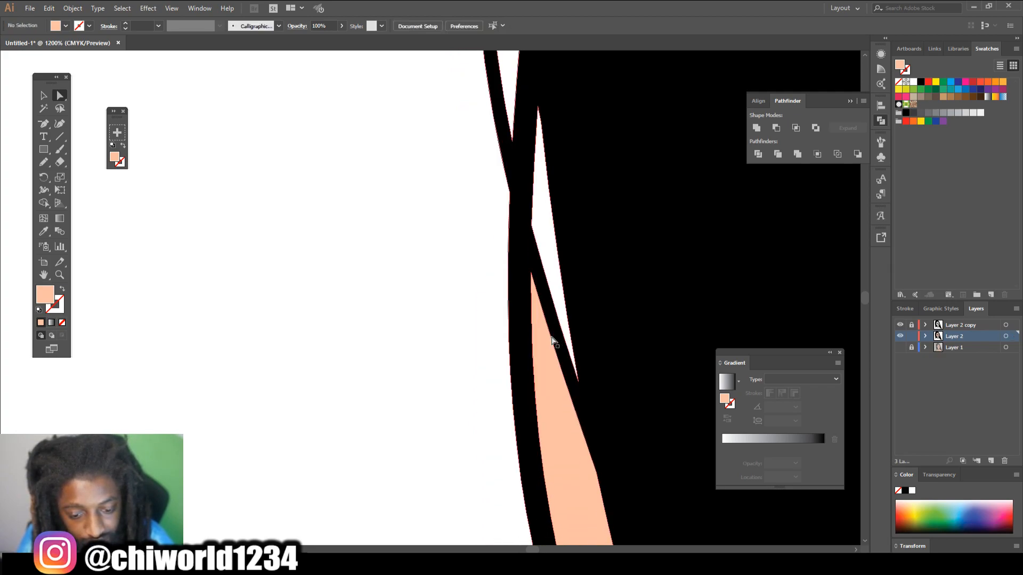
left_click(551, 341)
key("Delete")
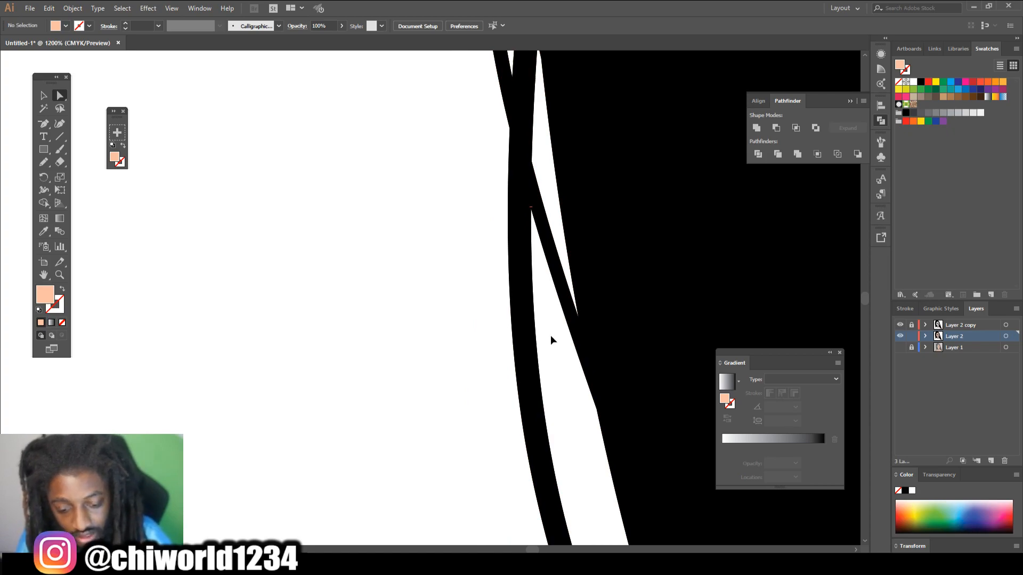
Delete the three peach slivers above and beside the upper strand crossing near the lower end of the hair's left edge.
key("ctrl+minus")
key("ctrl+minus")
key("ctrl+minus")
key("ctrl+minus")
scroll(543, 343, "down", 3)
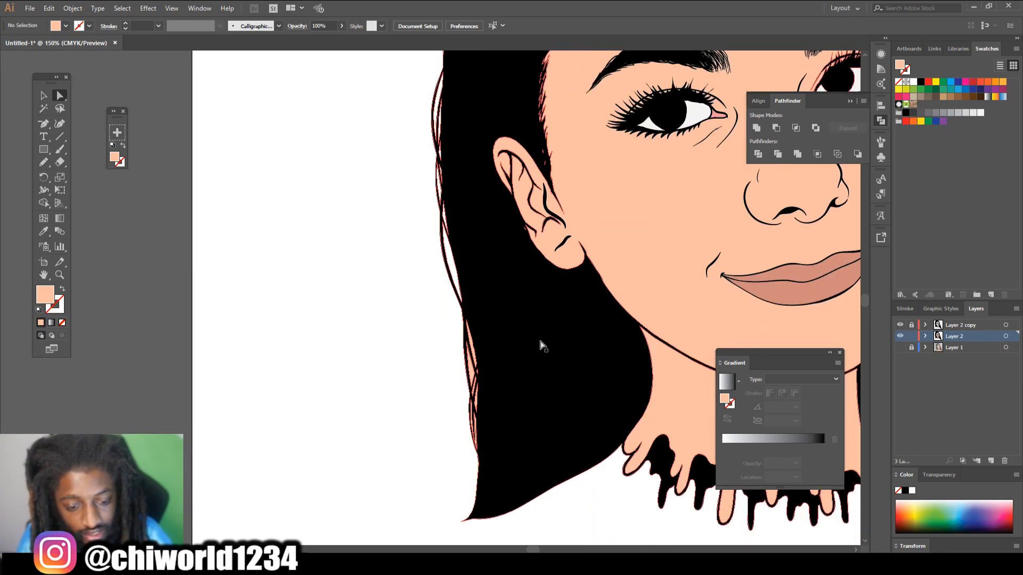
key("ctrl+plus")
key("ctrl+plus")
key("ctrl+plus")
key("ctrl+plus")
scroll(539, 336, "down", 3)
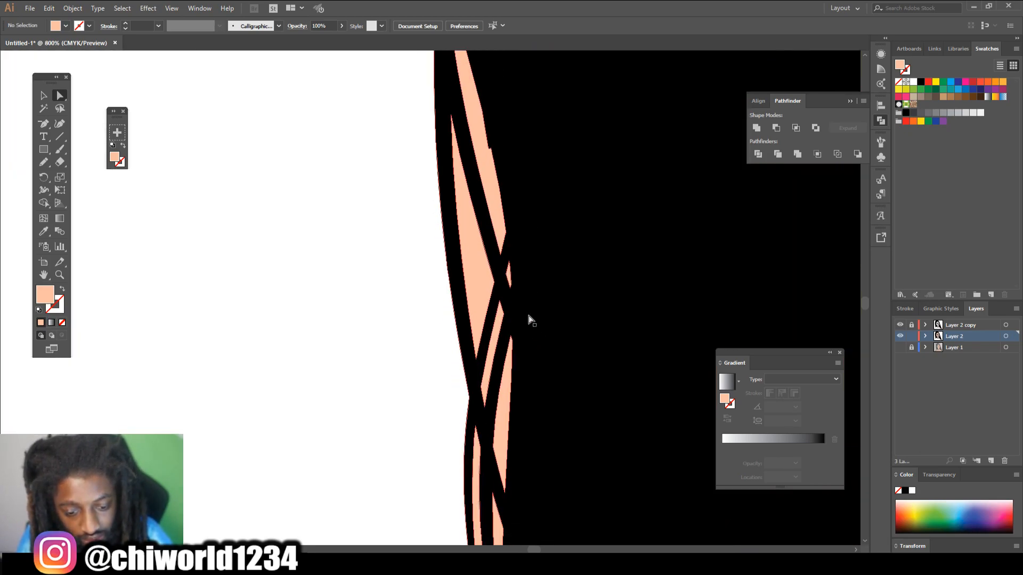
left_click(497, 181)
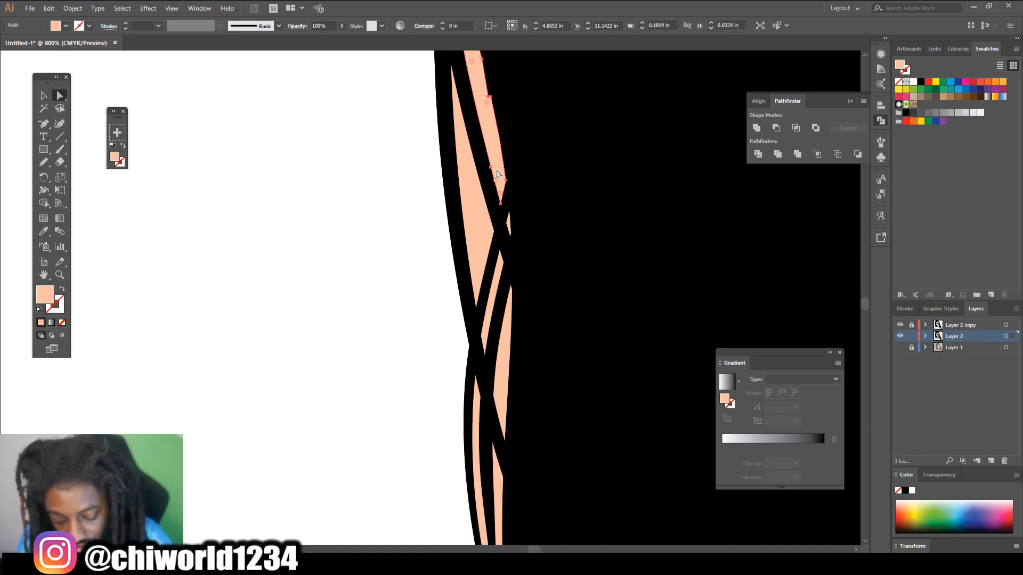
key("Delete")
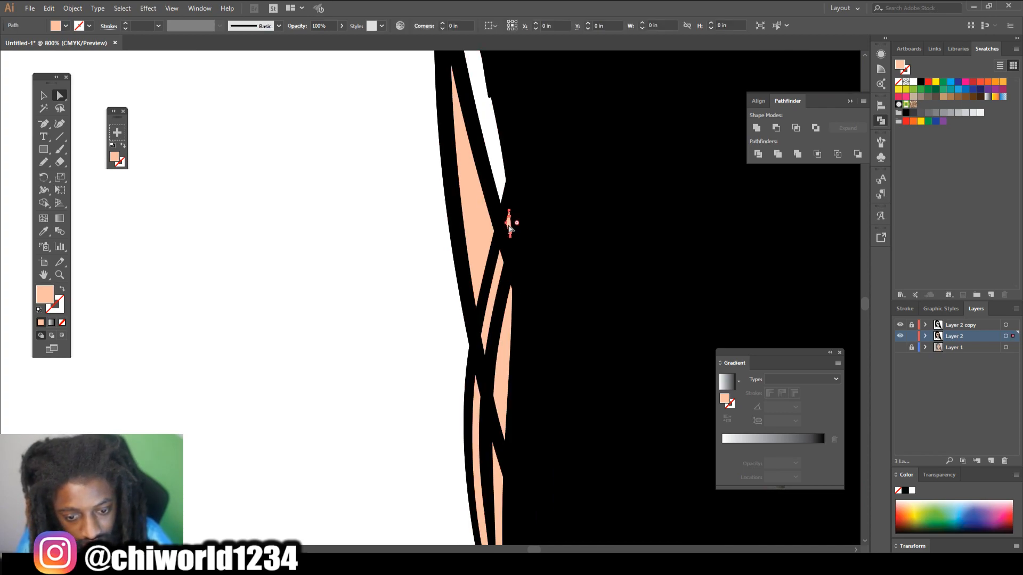
left_click(504, 229)
key("Delete")
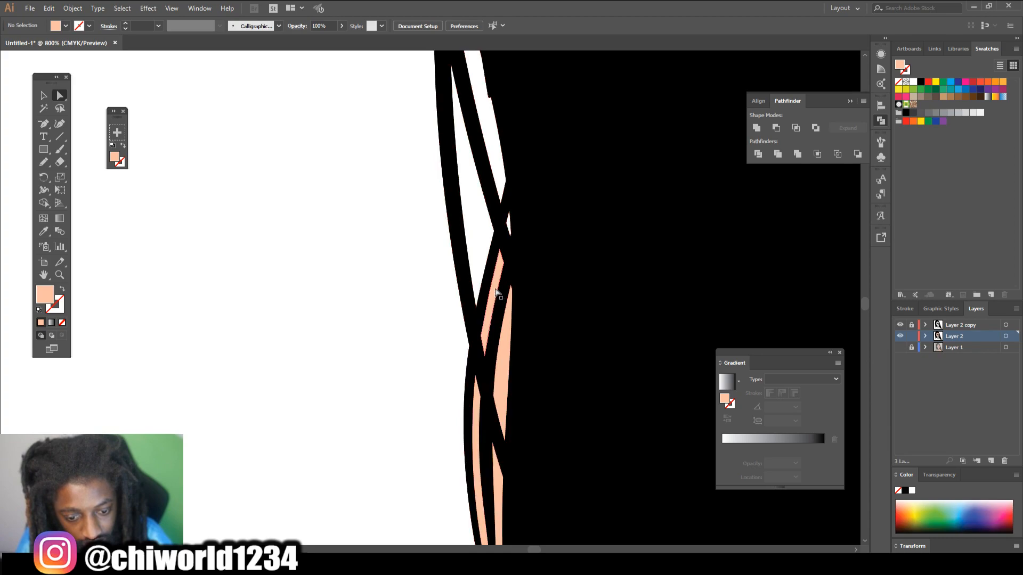
Delete the remaining four peach slivers below that crossing, down to where the loose strands rejoin the hair.
left_click(495, 272)
key("Delete")
left_click(503, 345)
key("Delete")
scroll(503, 346, "down", 3)
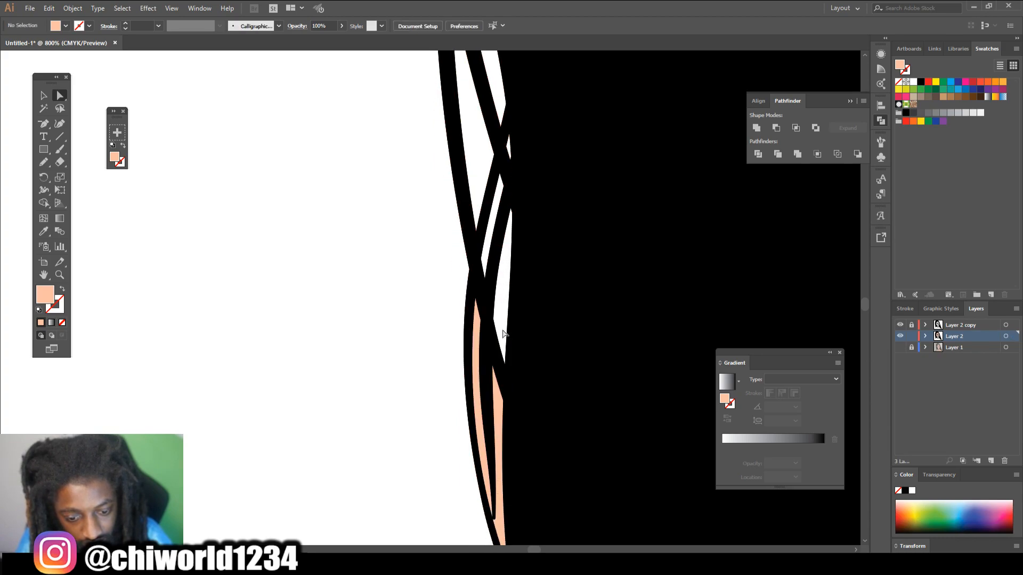
left_click(501, 354)
key("Delete")
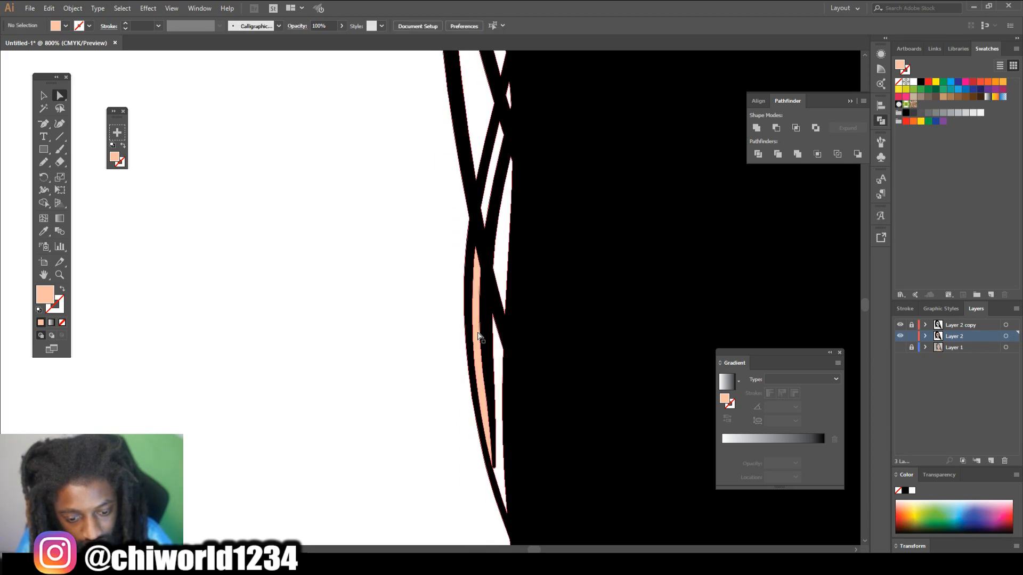
left_click(470, 332)
key("Delete")
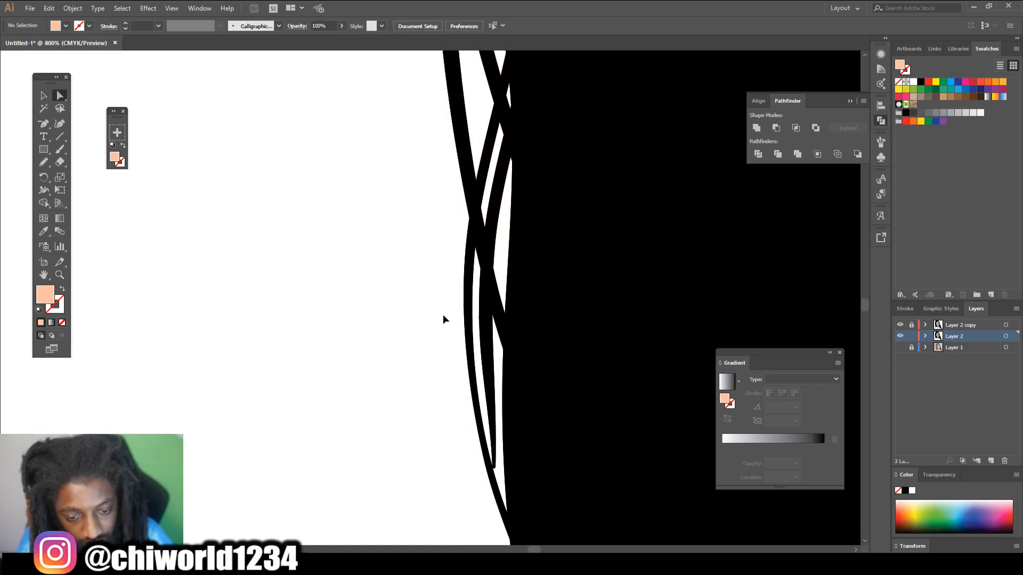
Remove the thin peach slivers between the fine strands at the hair's lower-right tips.
scroll(442, 314, "down", 6)
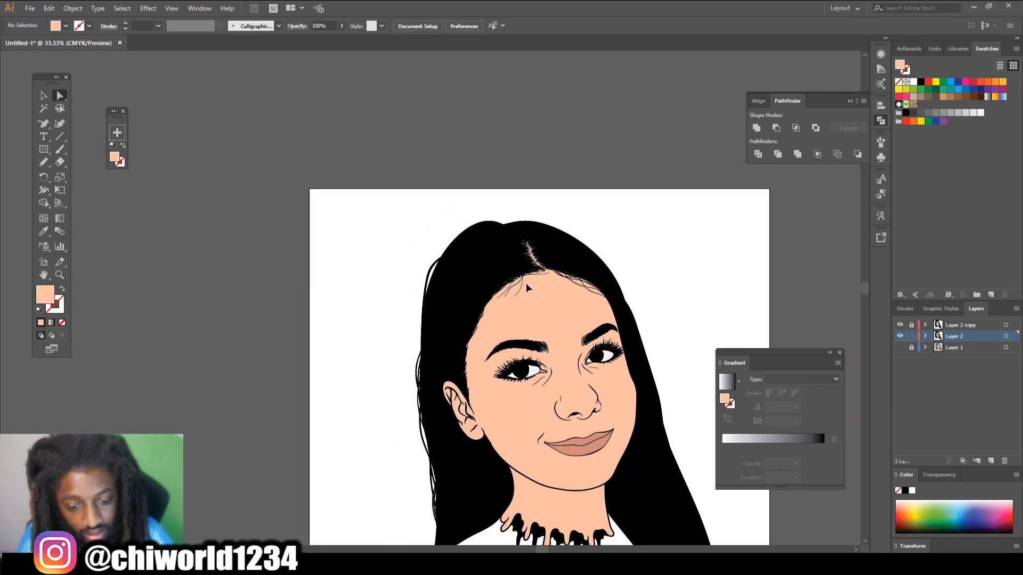
scroll(526, 284, "down", 3)
scroll(527, 283, "up", 8)
left_click(352, 237)
key("Delete")
scroll(262, 243, "up", 4)
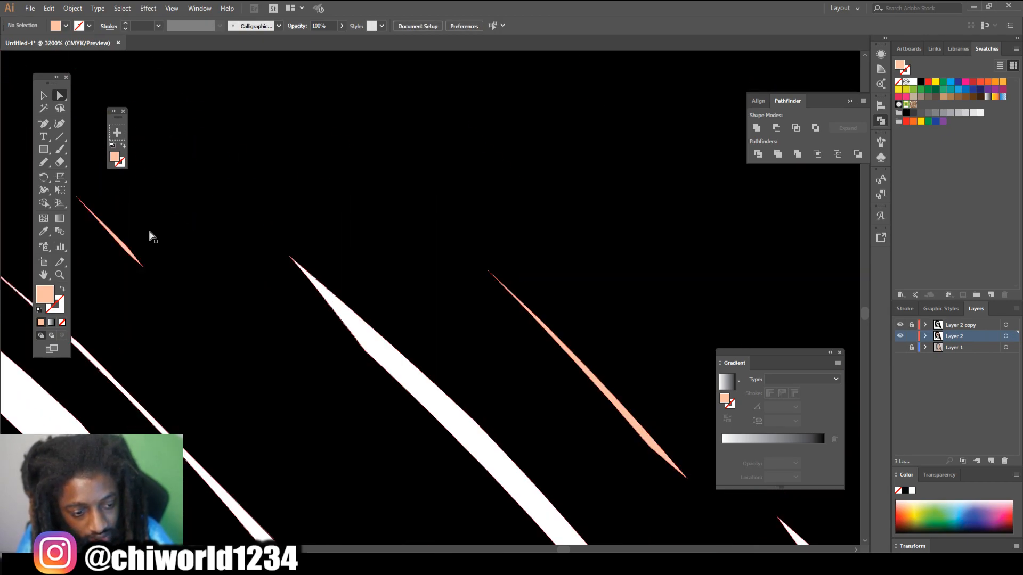
scroll(150, 237, "up", 1)
left_click(126, 268)
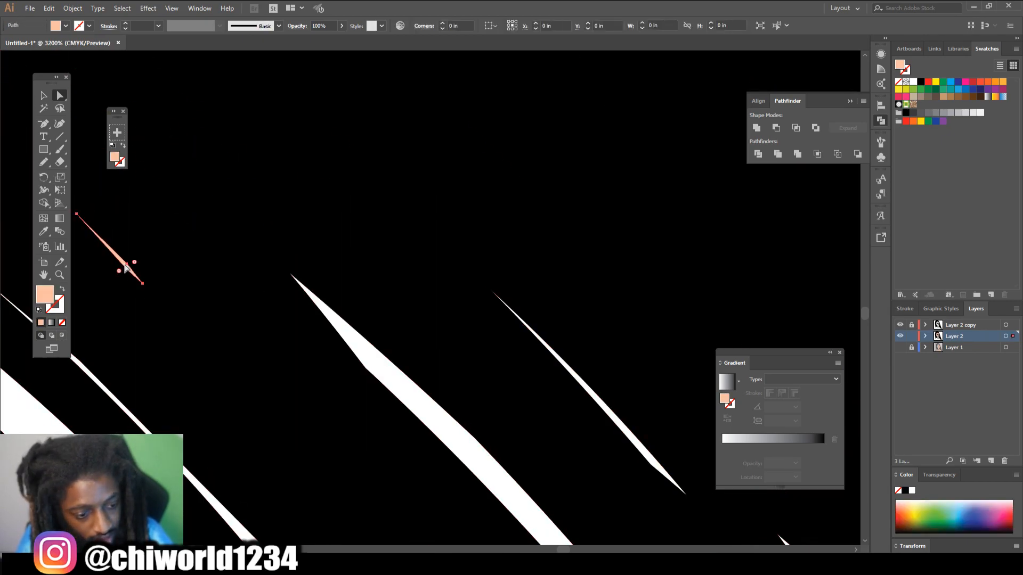
Clear the last small peach slivers trapped inside the black hair near the lower-right tips.
scroll(126, 268, "down", 5)
scroll(370, 347, "up", 6)
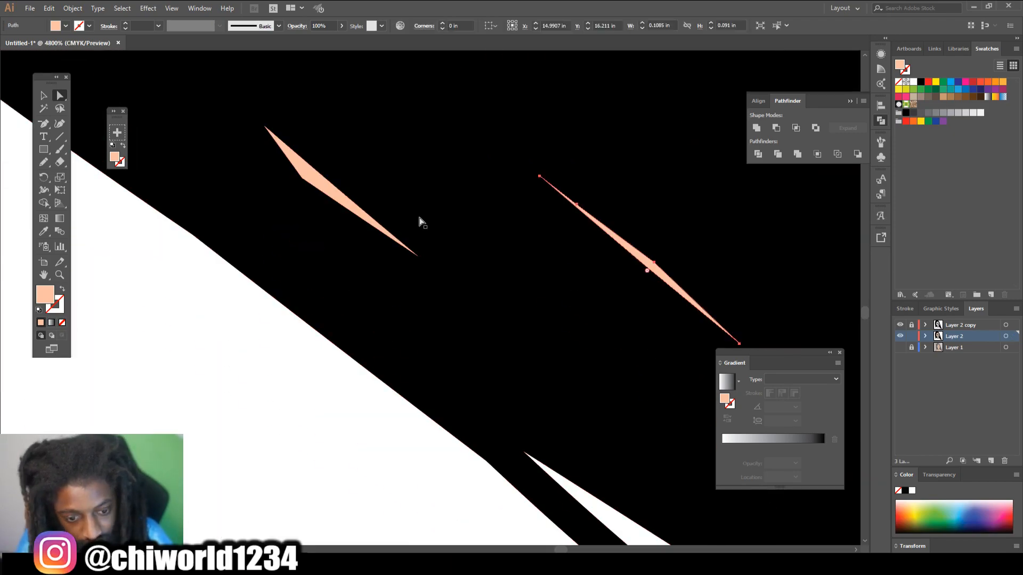
scroll(399, 338, "down", 4)
scroll(432, 322, "up", 3)
left_click(444, 159)
left_click(482, 240)
scroll(482, 239, "down", 15)
scroll(484, 243, "up", 6)
scroll(484, 243, "up", 4)
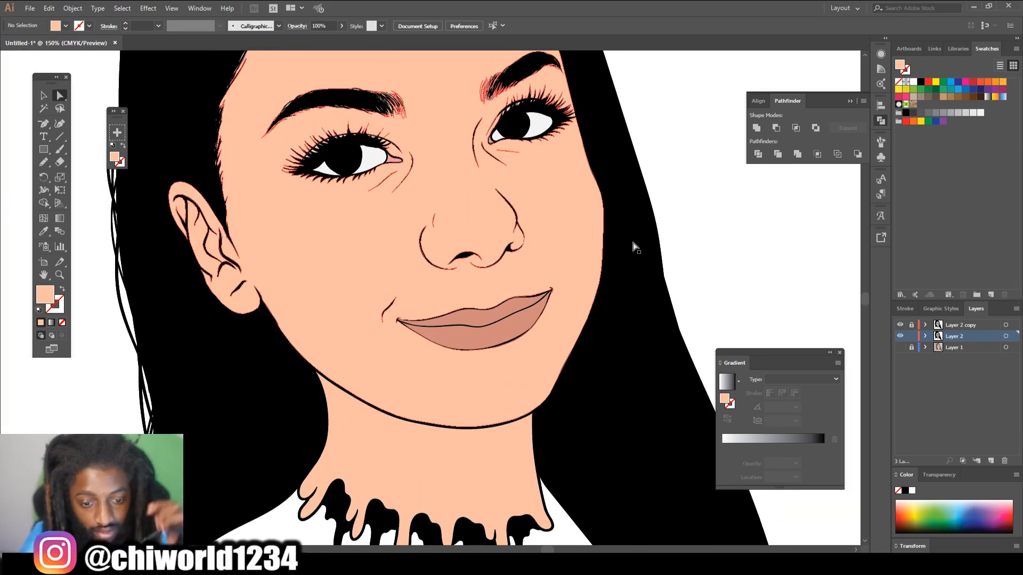
Adjust the color balance of all the artwork on Layer 2, raising Magenta to 5% with the preview on.
scroll(653, 229, "down", 2)
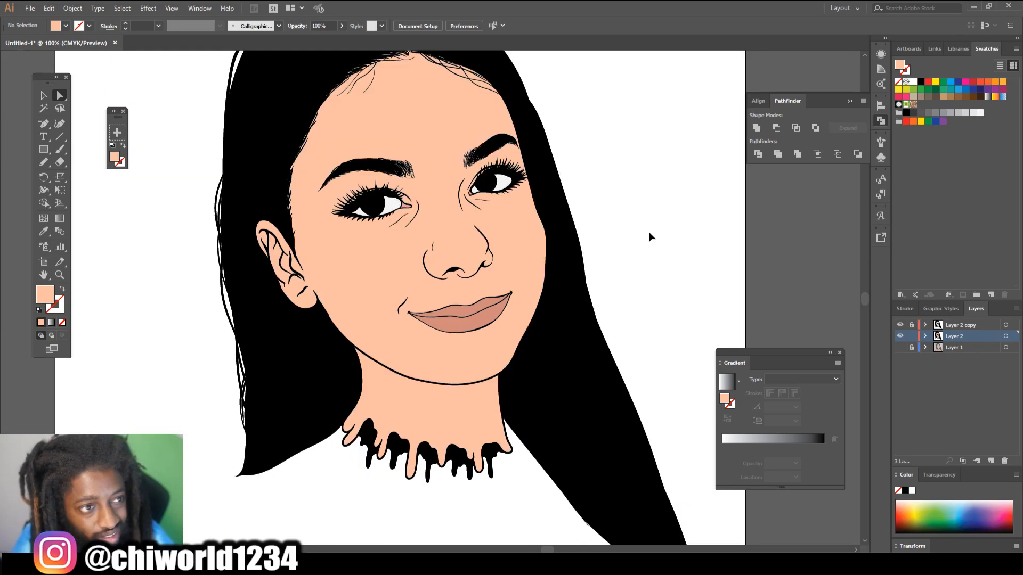
scroll(640, 250, "up", 1)
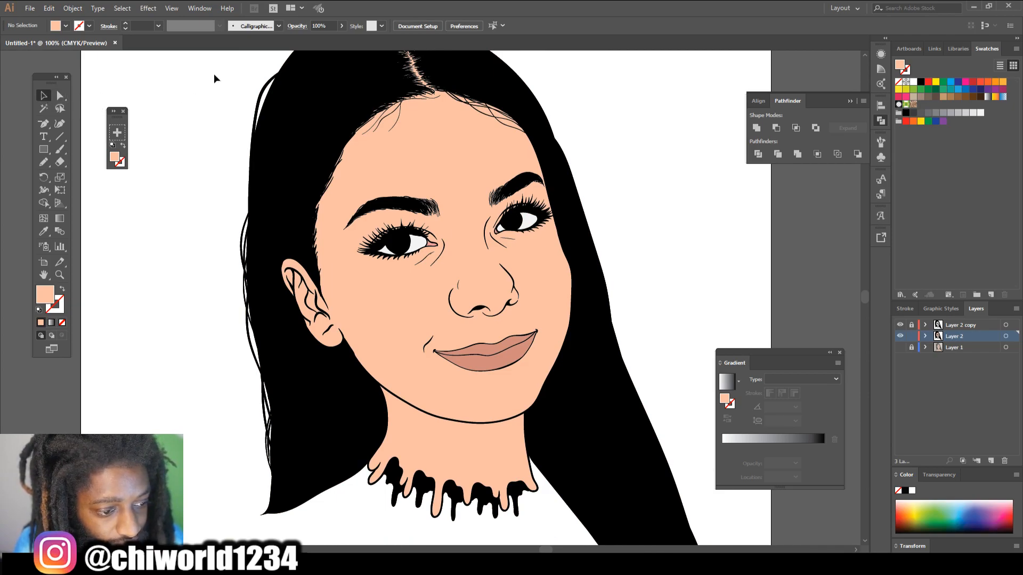
left_click_drag(217, 60, 234, 221)
scroll(242, 217, "up", 2)
left_click_drag(211, 95, 672, 529)
scroll(622, 326, "down", 1)
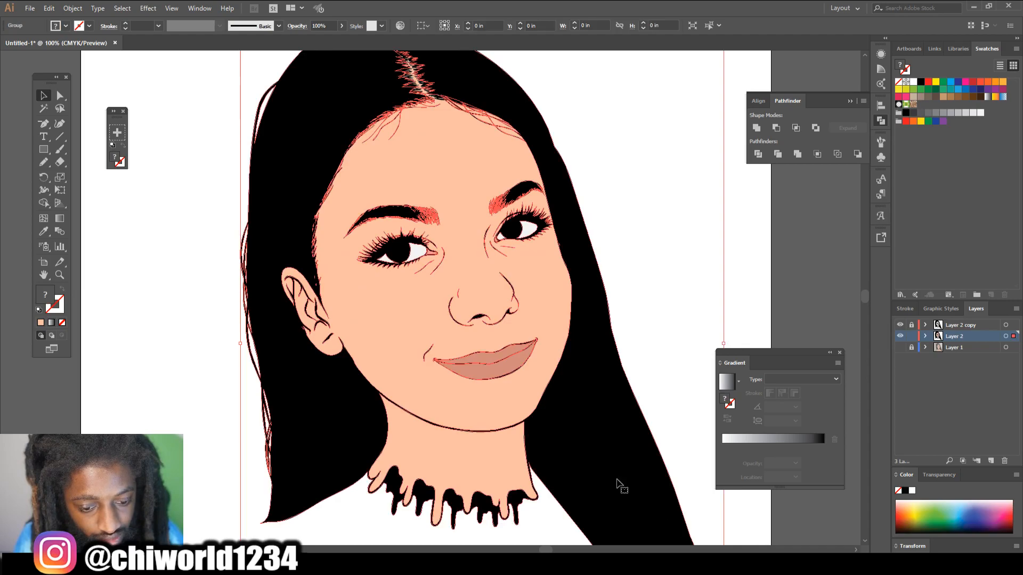
left_click(49, 8)
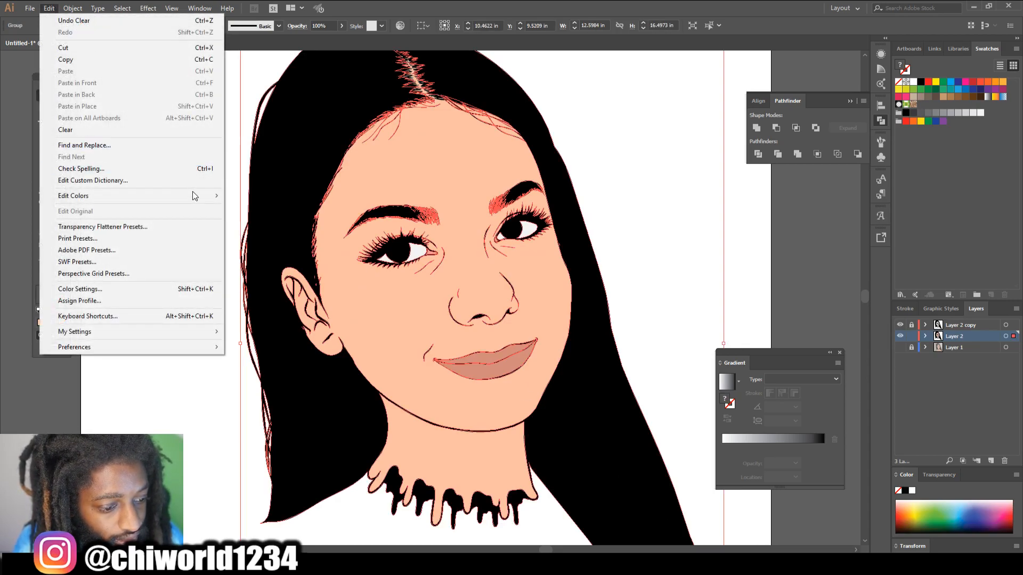
mouse_move(207, 196)
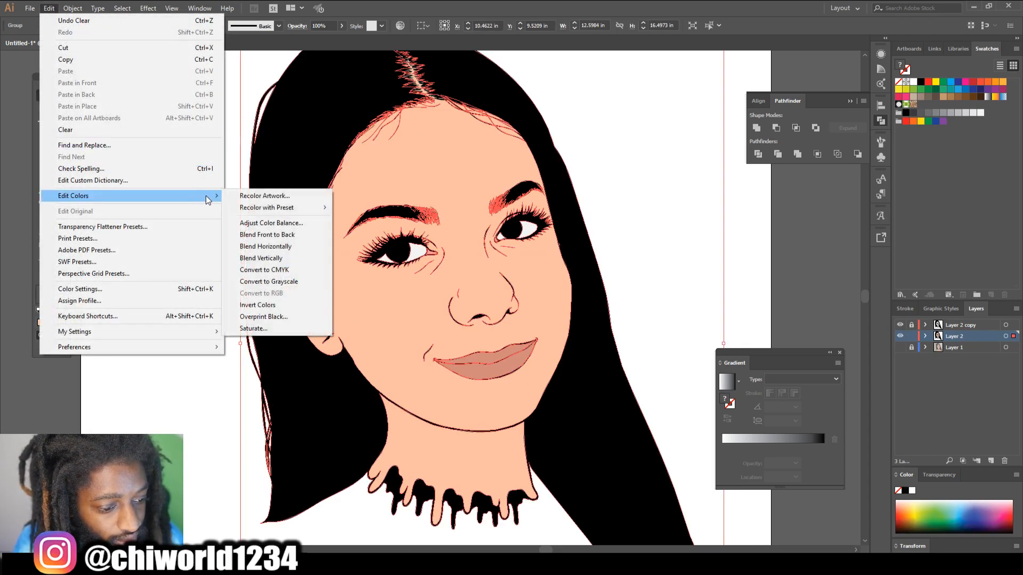
left_click(260, 223)
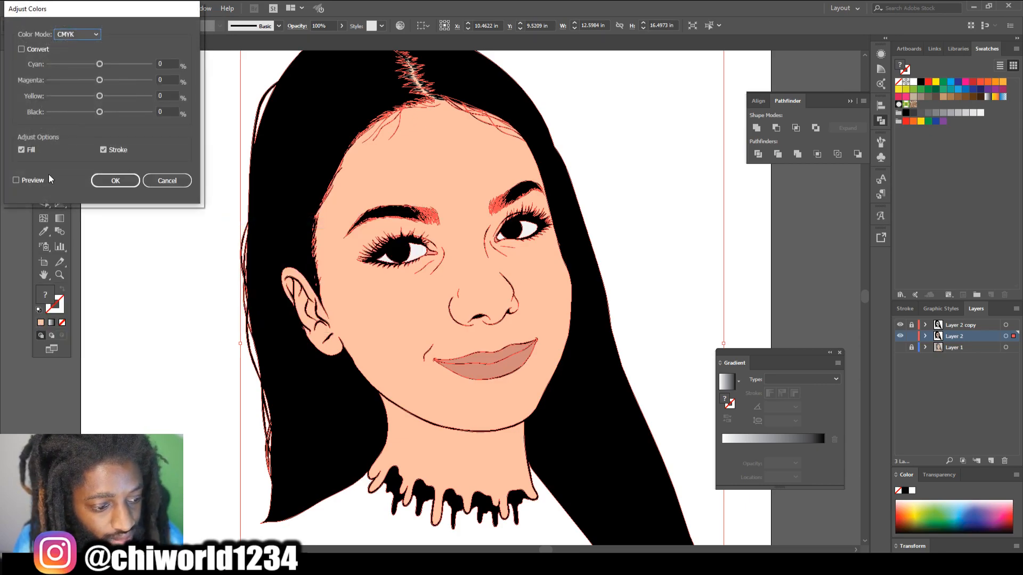
left_click(16, 180)
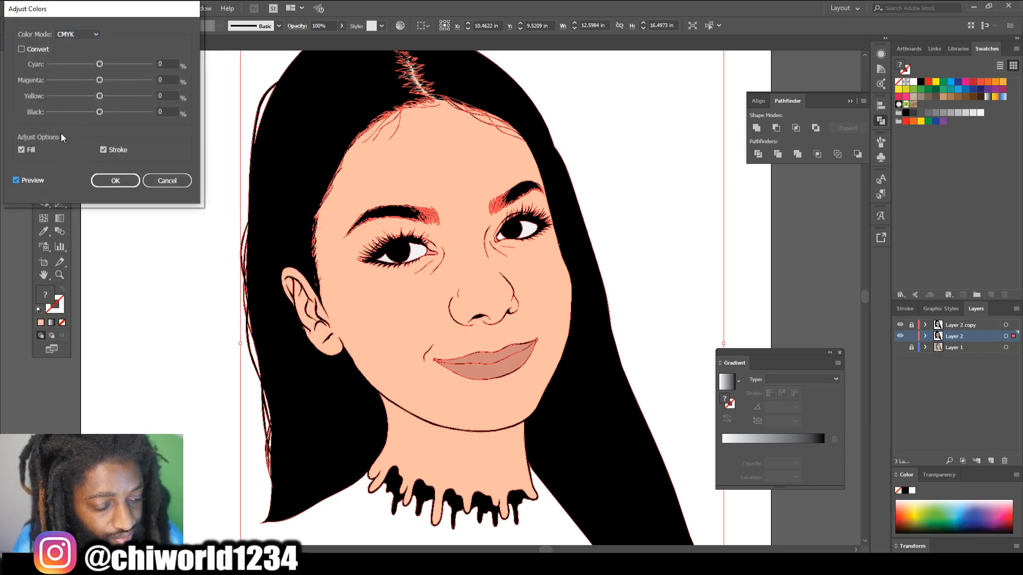
left_click(99, 80)
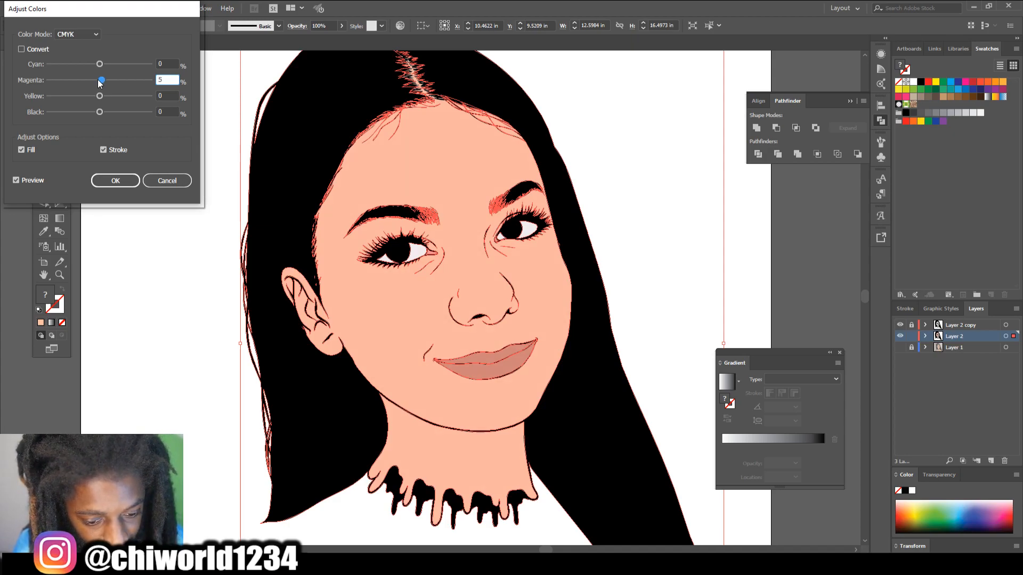
left_click(110, 180)
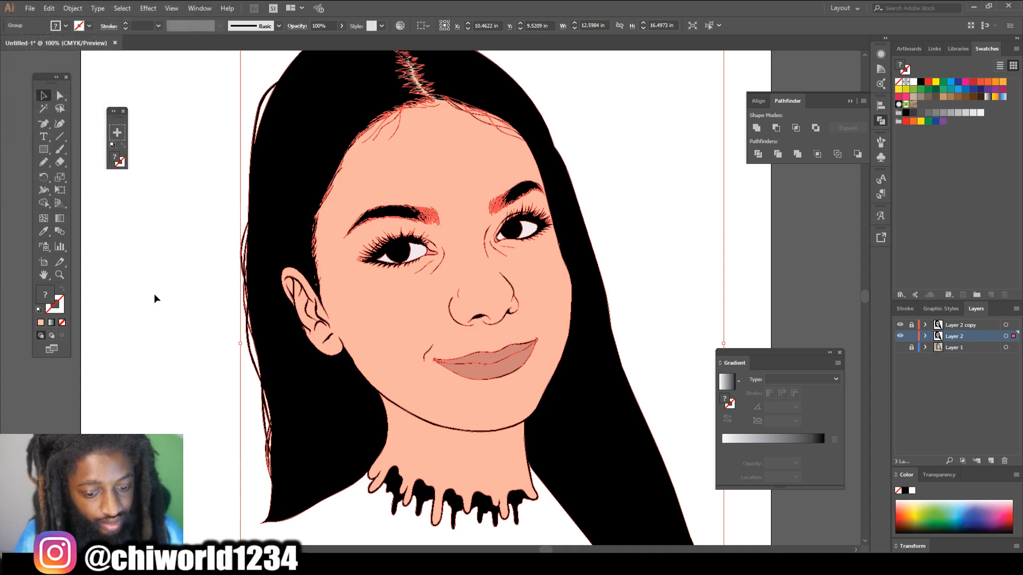
left_click(155, 296)
Duplicate Layer 2.
key("ctrl+minus")
key("ctrl+minus")
key("ctrl+equal")
scroll(610, 341, "up", 1)
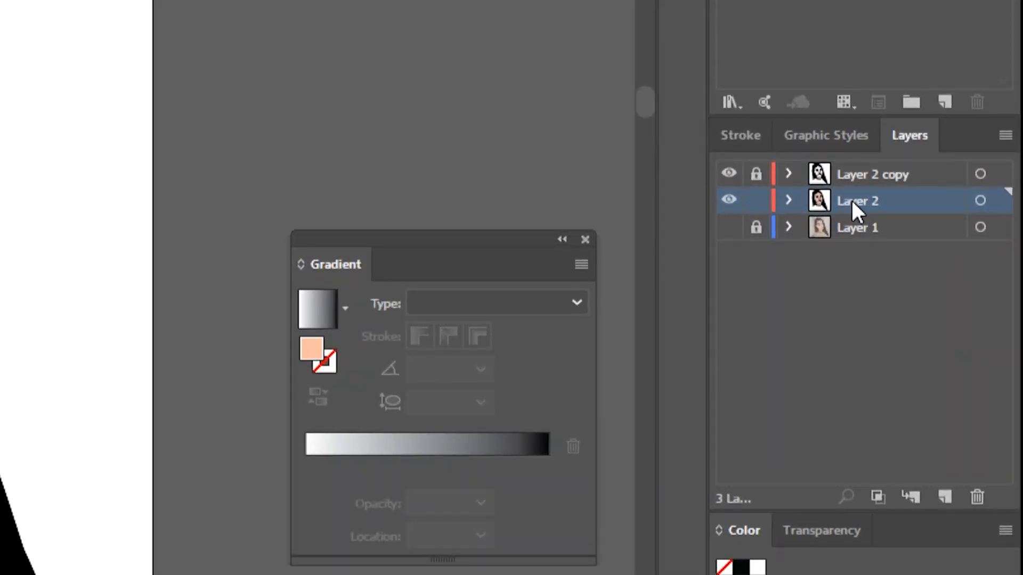
left_click_drag(851, 201, 946, 495)
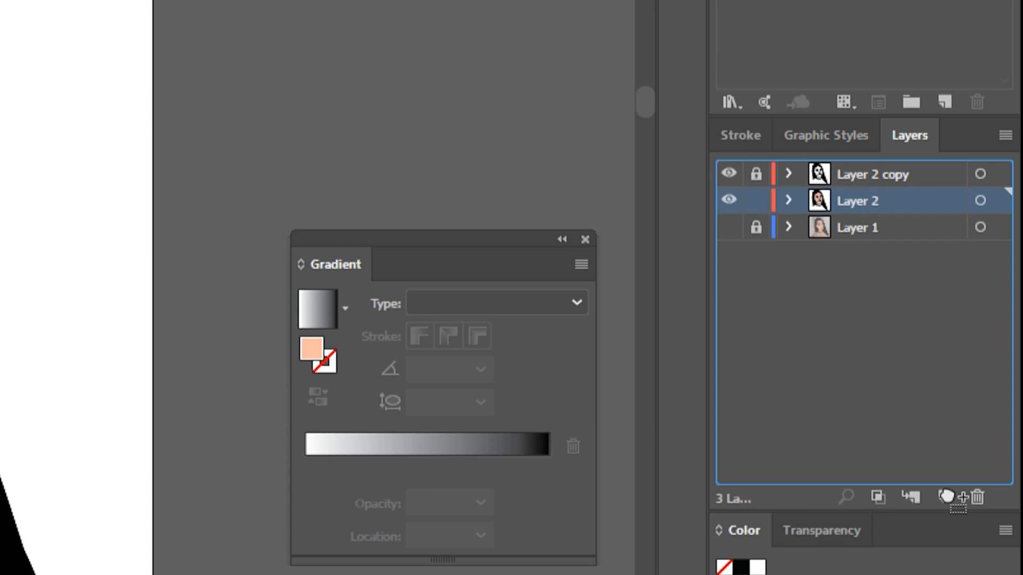
left_click_drag(947, 497, 947, 498)
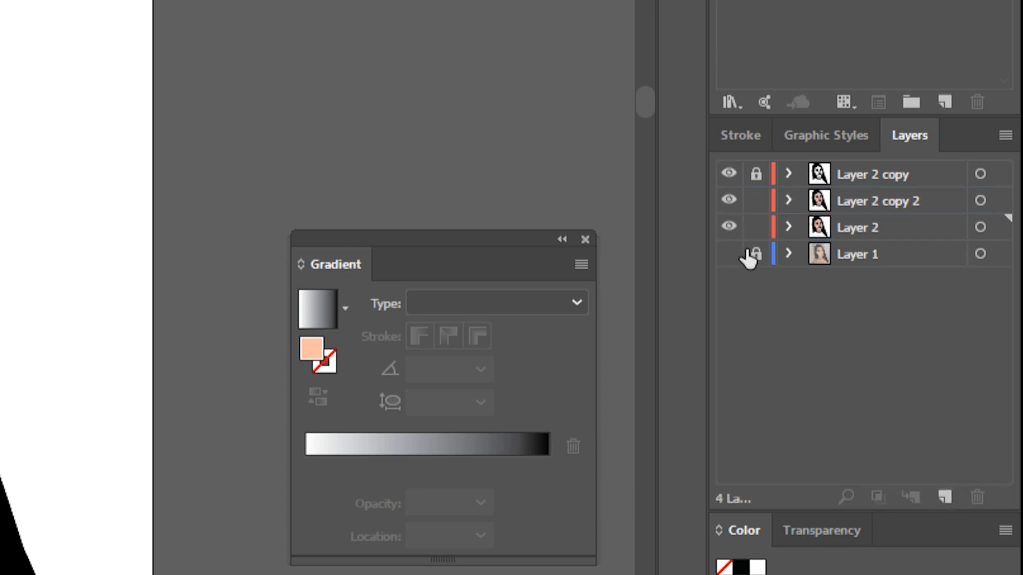
Lock and hide the original Layer 2, and make Layer 2 copy 2 the active layer.
left_click(753, 227)
left_click(729, 230)
left_click(868, 203)
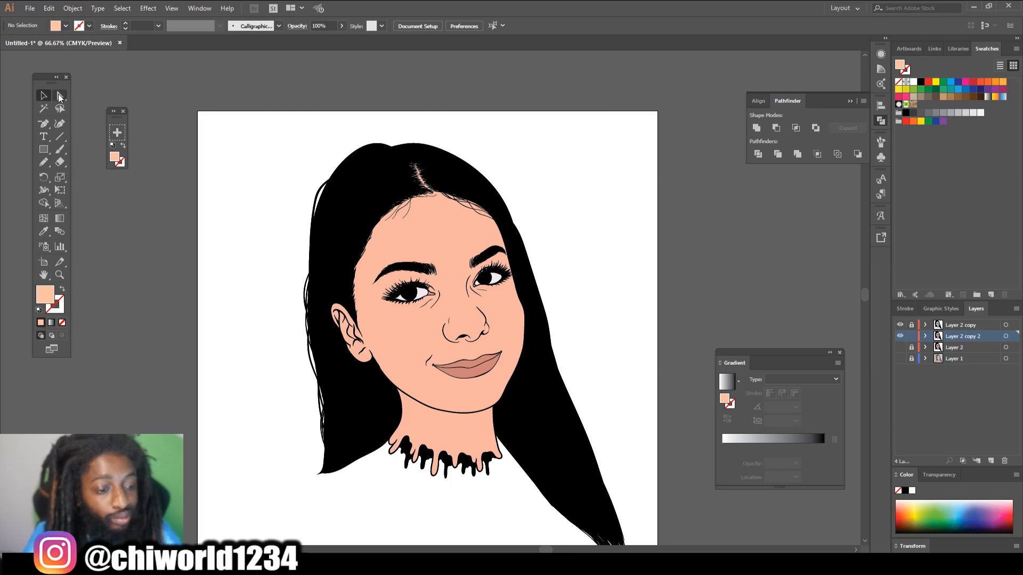
Delete the peach face and ear skin fill from Layer 2 copy 2, keeping the line art, eyes and lips.
scroll(396, 266, "down", 2)
scroll(397, 267, "down", 1)
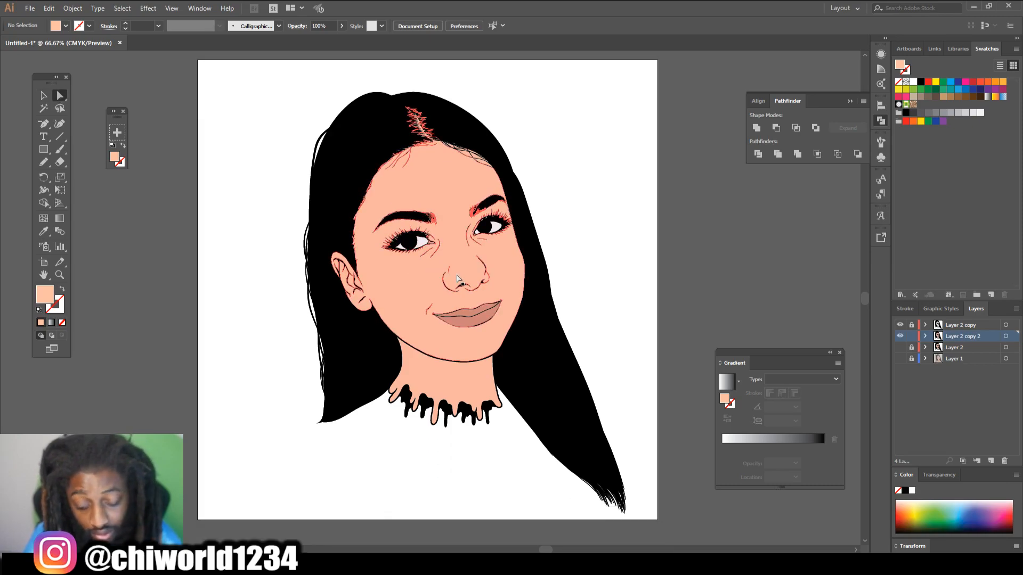
scroll(457, 278, "up", 2)
scroll(445, 272, "up", 2)
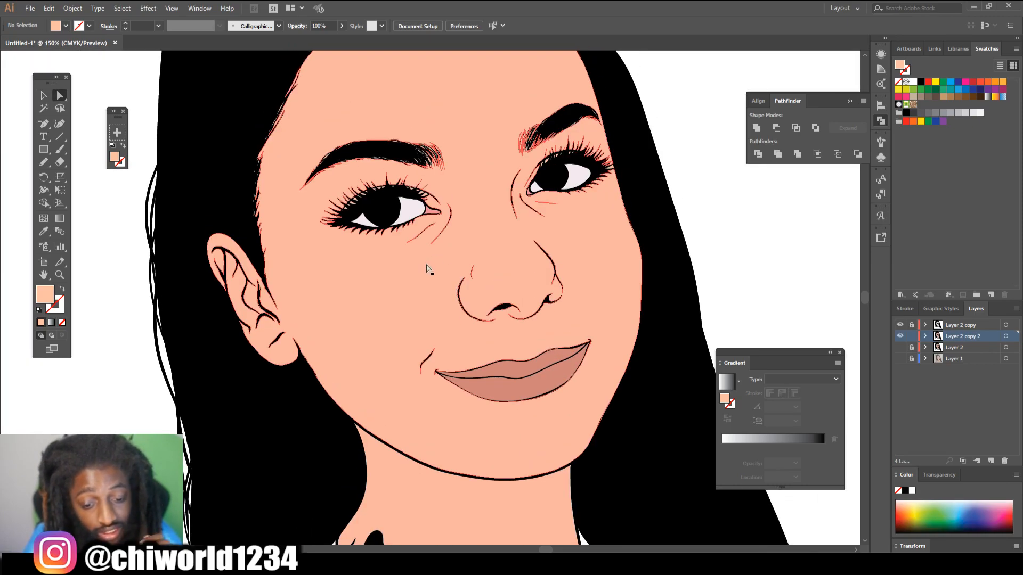
left_click(411, 293)
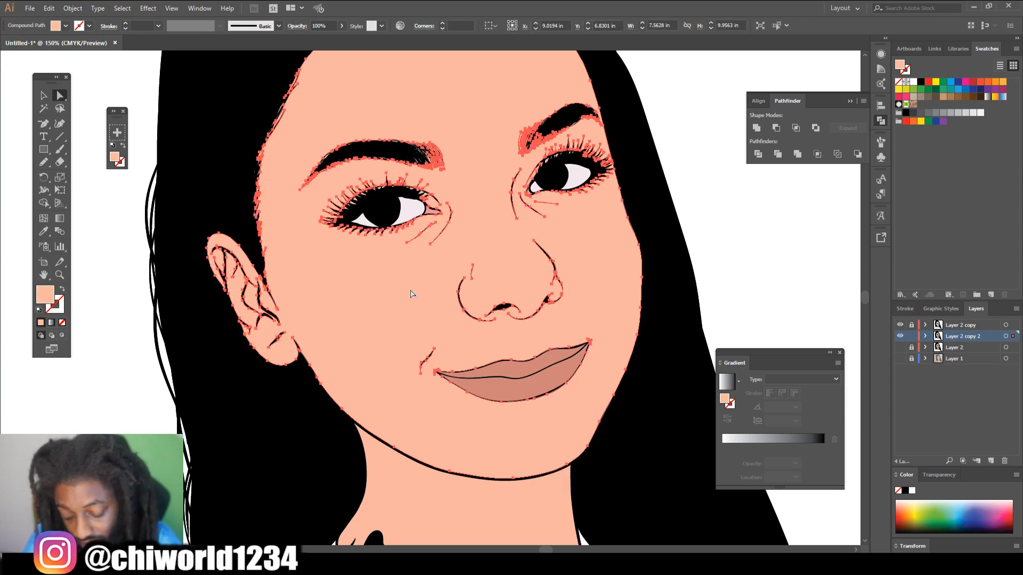
left_click(731, 240)
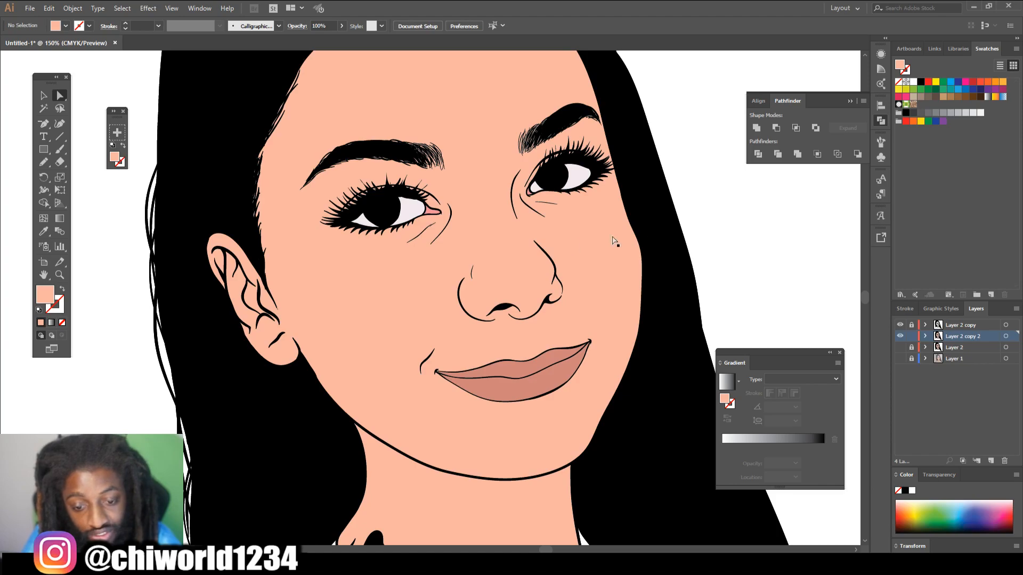
left_click(420, 306)
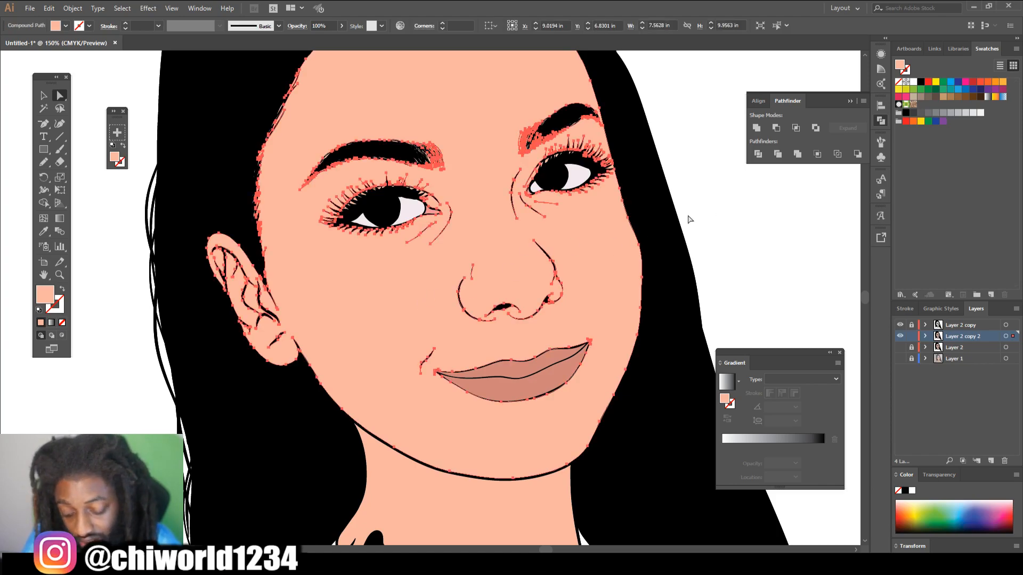
key("Delete")
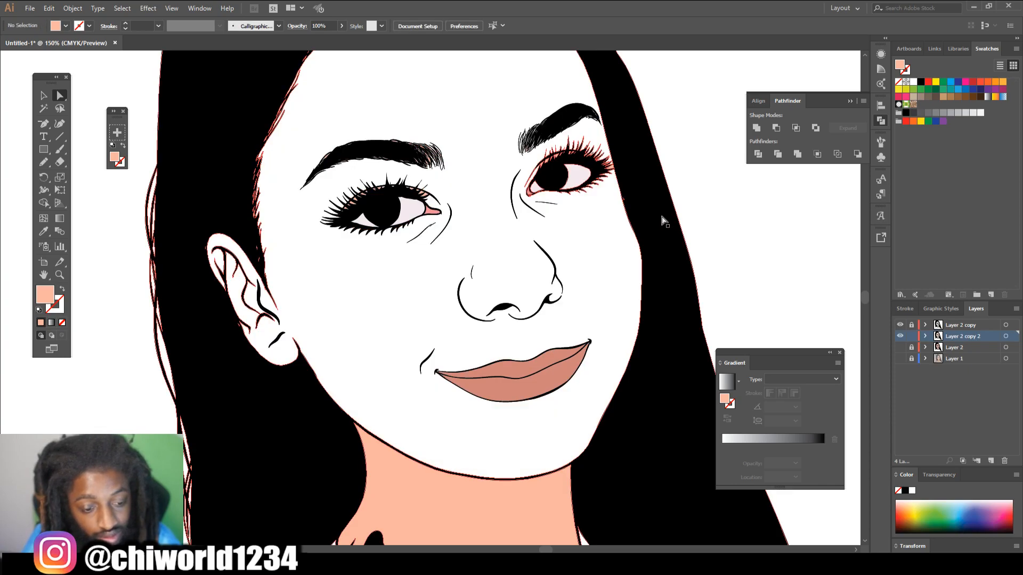
Delete the peach neck fill, including the drips, from Layer 2 copy 2.
scroll(508, 344, "down", 2)
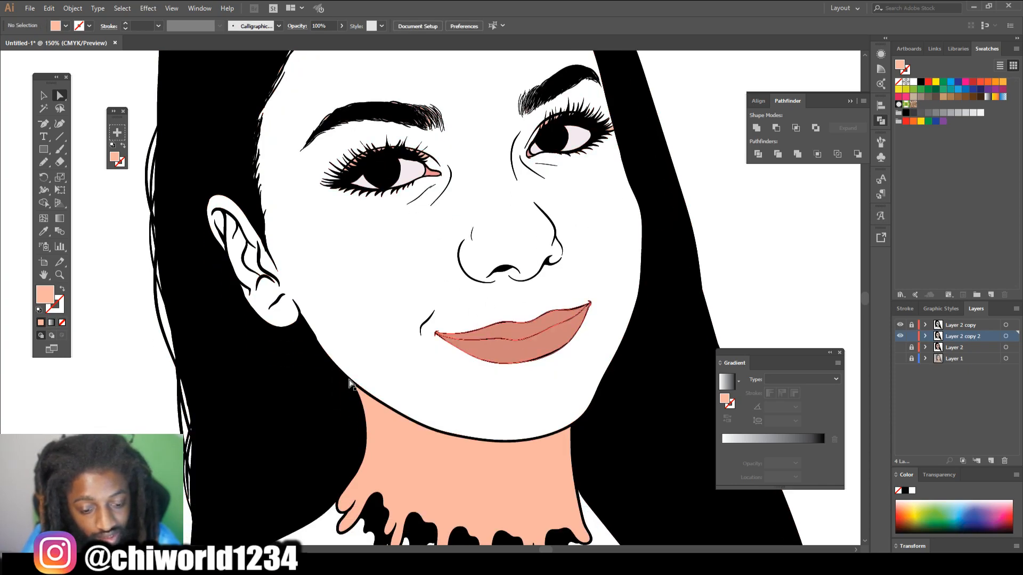
scroll(389, 442, "up", 10)
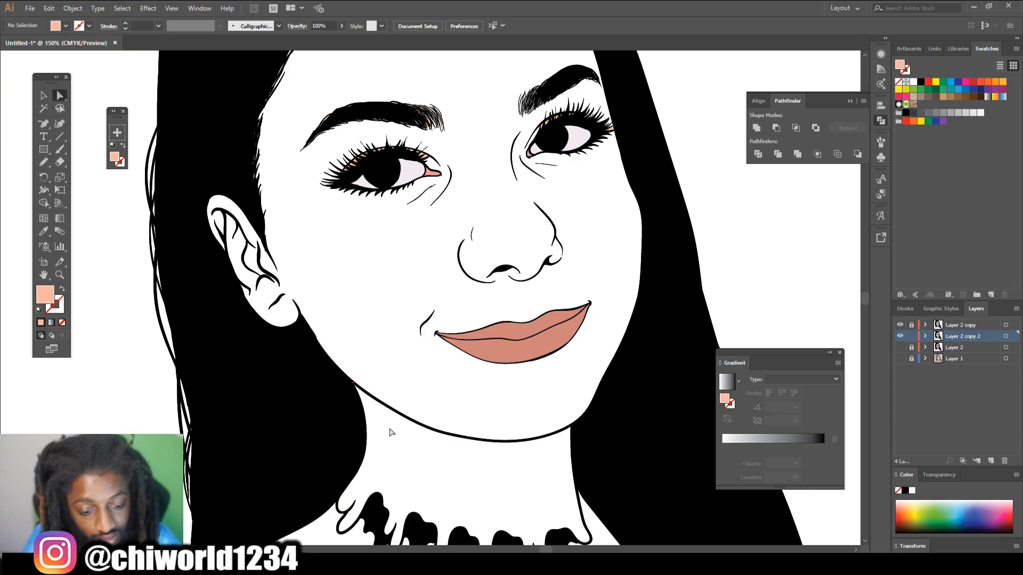
scroll(387, 394, "up", 2)
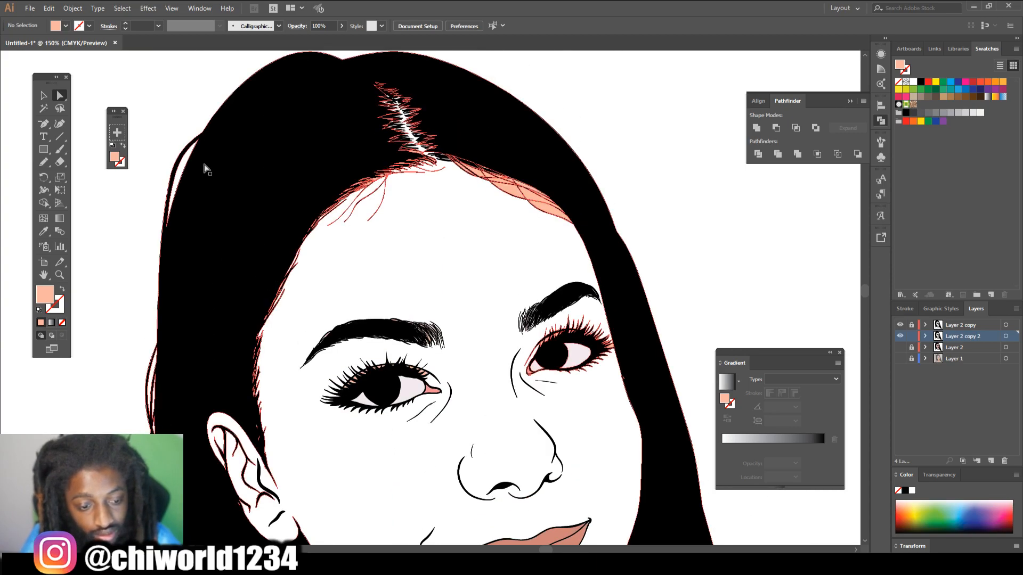
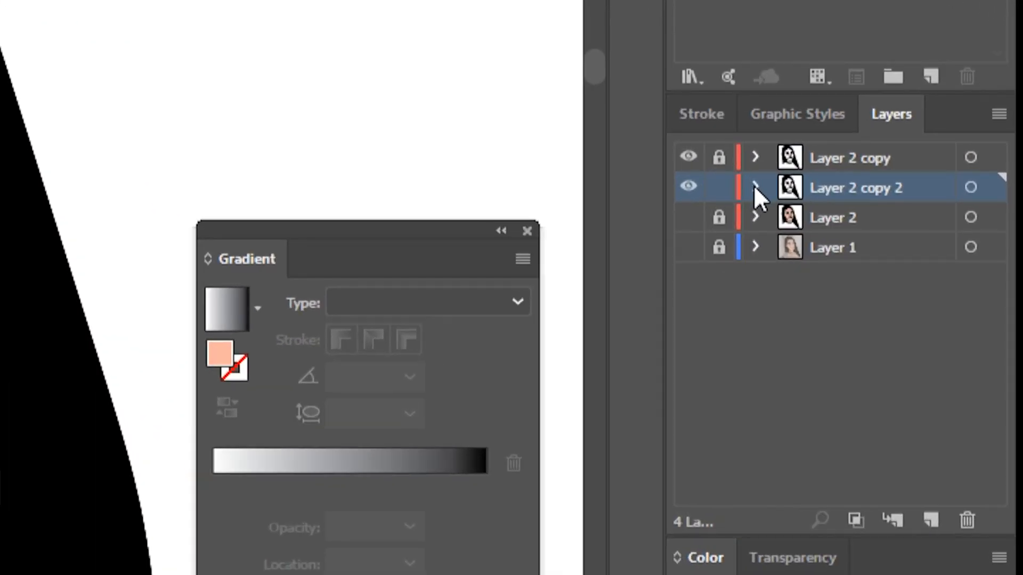
Examine the individual paths grouped inside Layer 2 copy 2, then collapse the layer.
left_click(755, 188)
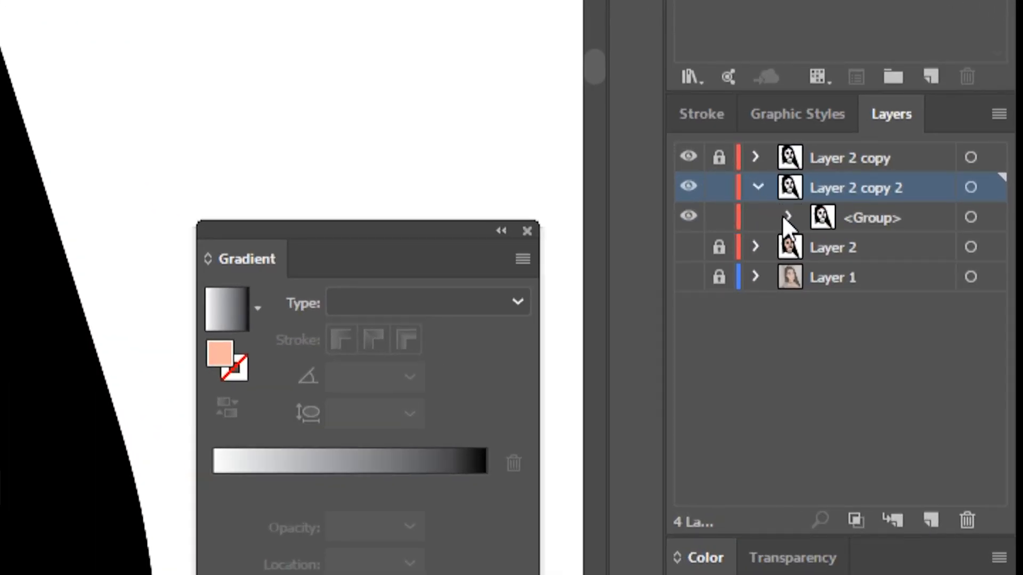
left_click(791, 223)
scroll(790, 225, "down", 5)
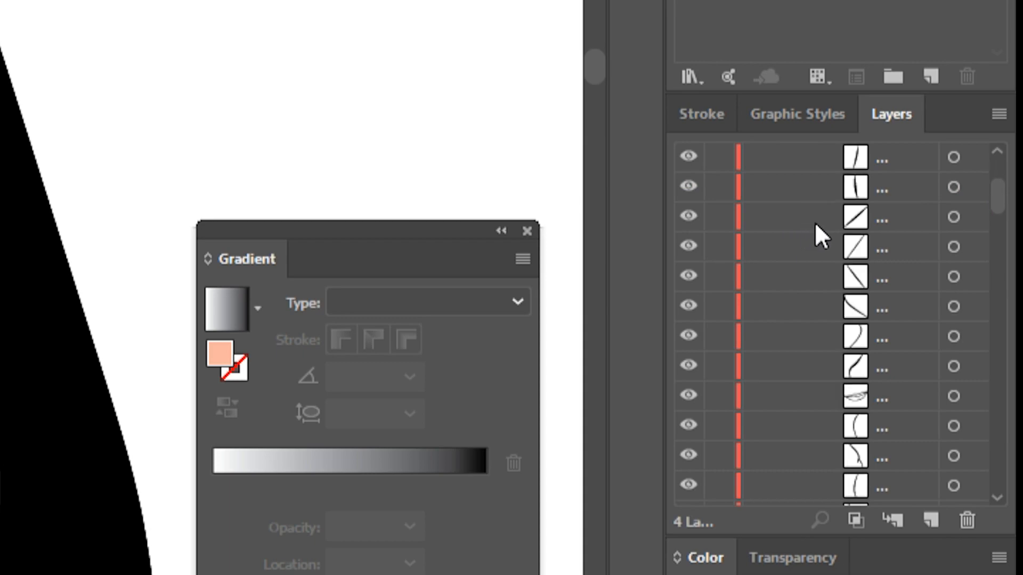
scroll(813, 221, "up", 2)
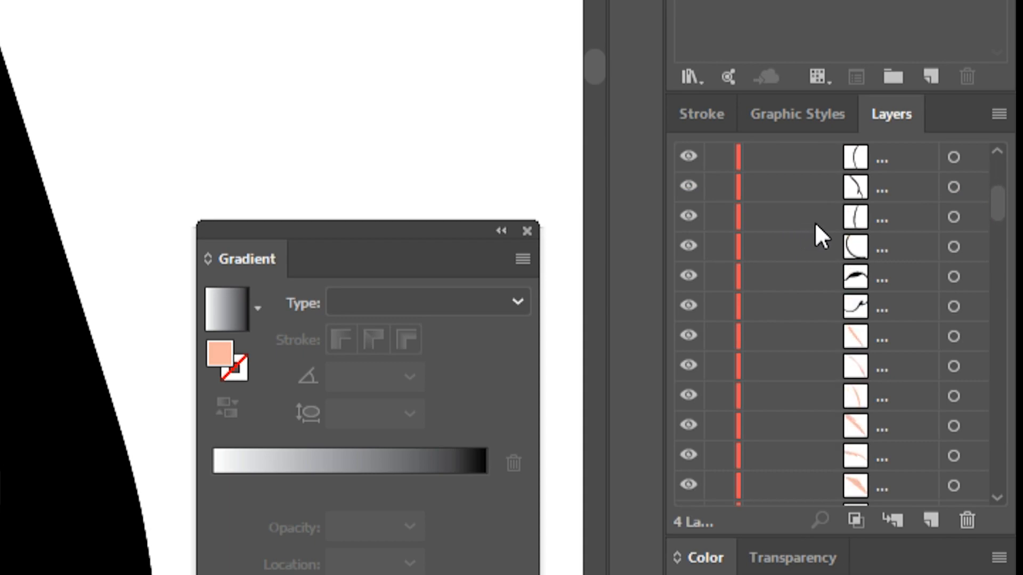
left_click_drag(717, 320, 727, 113)
left_click(719, 217)
left_click(719, 187)
left_click(757, 187)
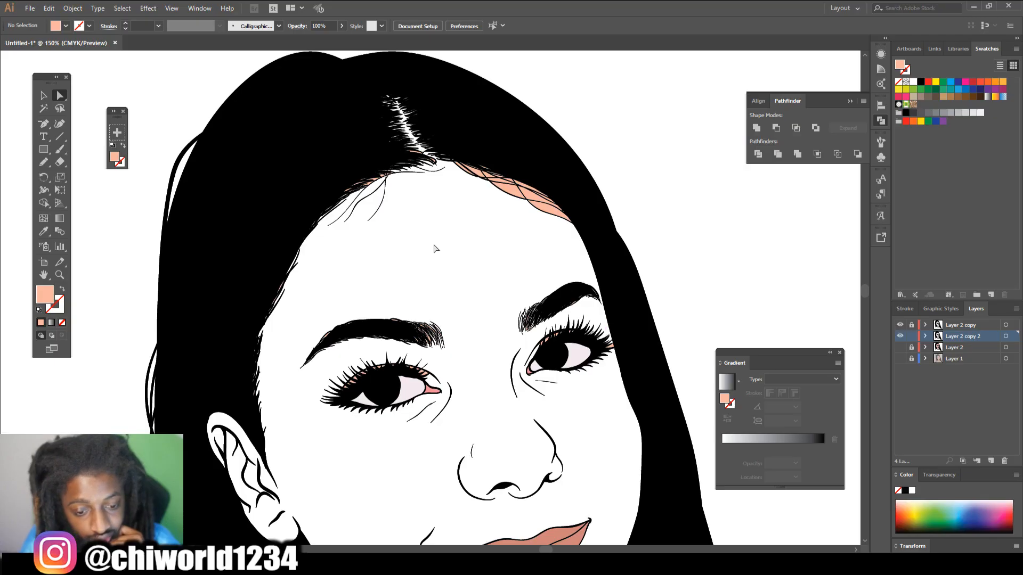
Delete the leftover peach shapes between the hair strands along both sides of the hairline and near the parting.
left_click_drag(435, 249, 625, 126)
left_click(561, 125)
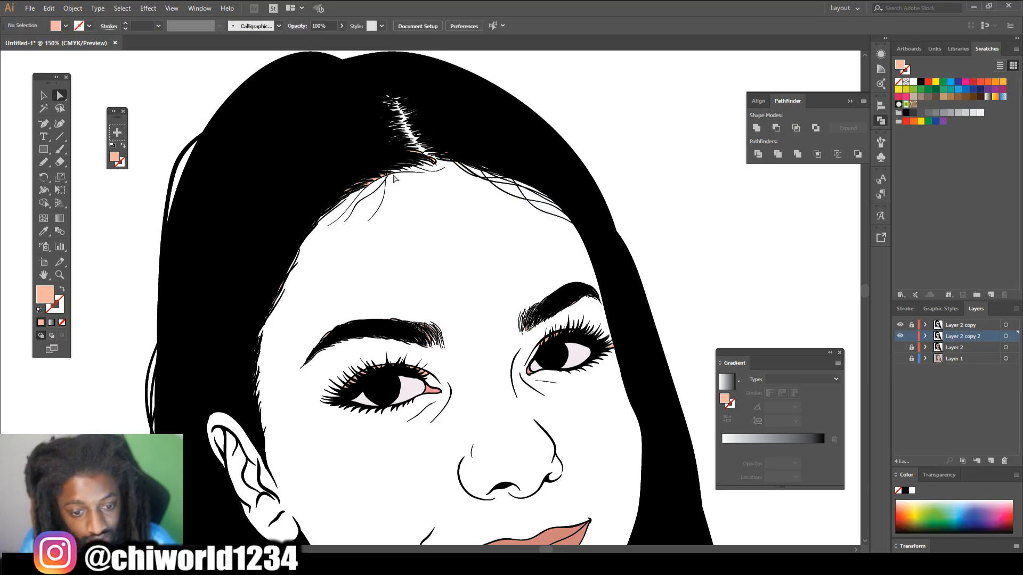
scroll(192, 70, "up", 2)
left_click_drag(195, 83, 593, 325)
left_click(593, 326)
left_click_drag(220, 489, 300, 275)
left_click(302, 288)
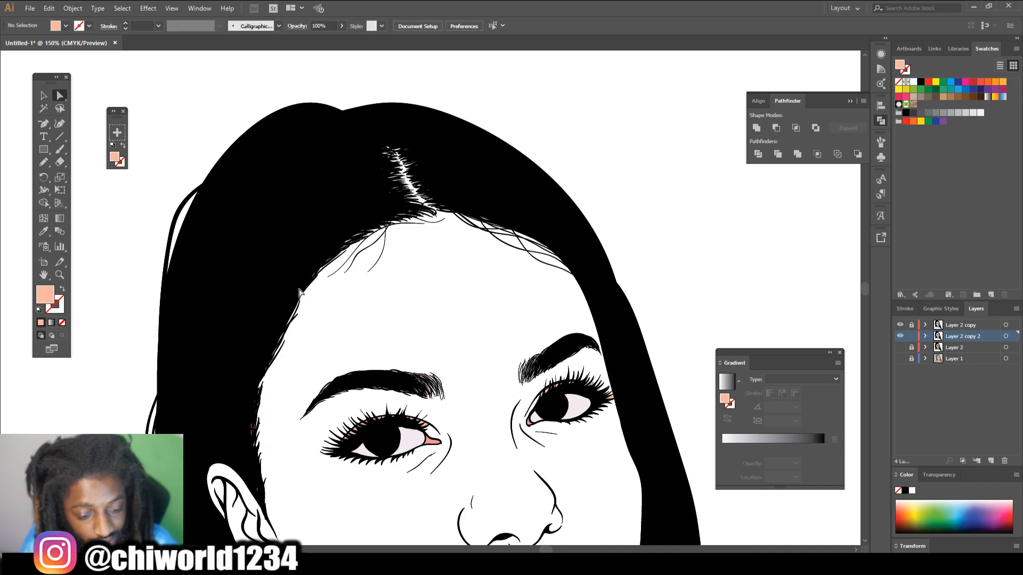
Delete the peach slivers around the lashes at the outer corner of the eye on the face's right side.
left_click_drag(312, 330, 469, 410)
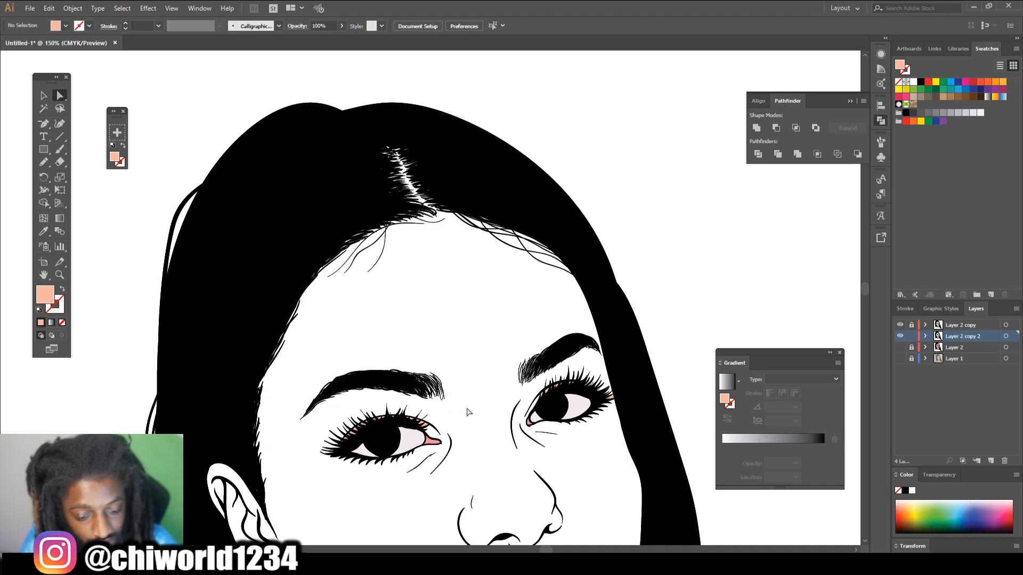
left_click_drag(506, 301, 634, 399)
left_click(622, 397)
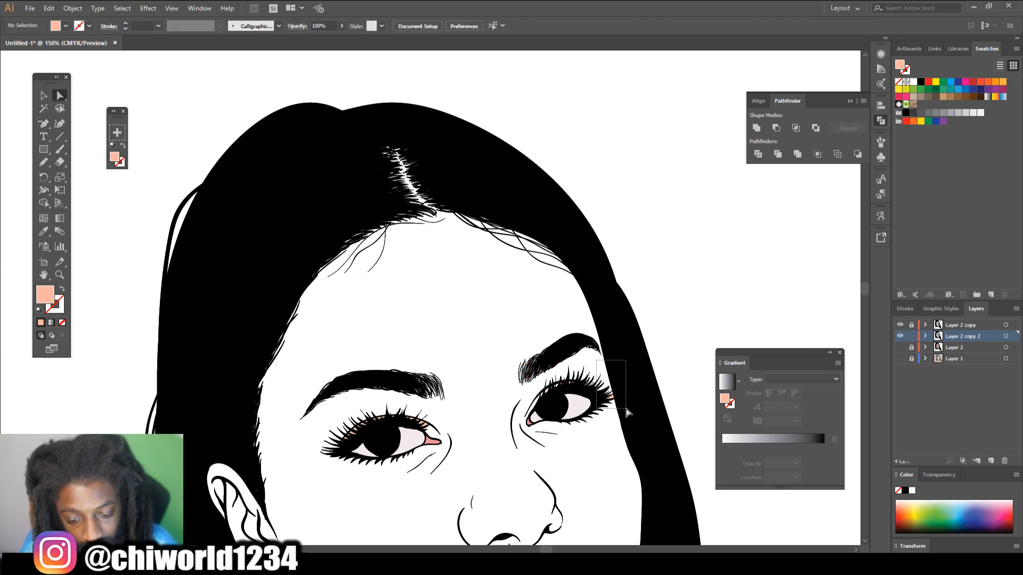
Delete the peach slivers trapped between the upper lashes and lid line of the eye on the face's left side.
scroll(530, 452, "down", 3)
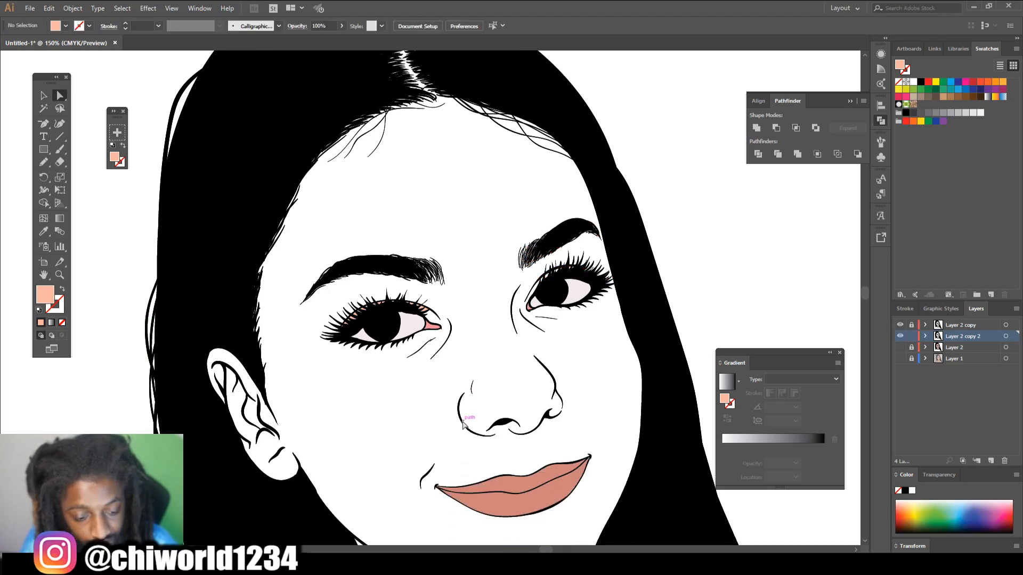
scroll(463, 420, "up", 2)
scroll(458, 423, "up", 6)
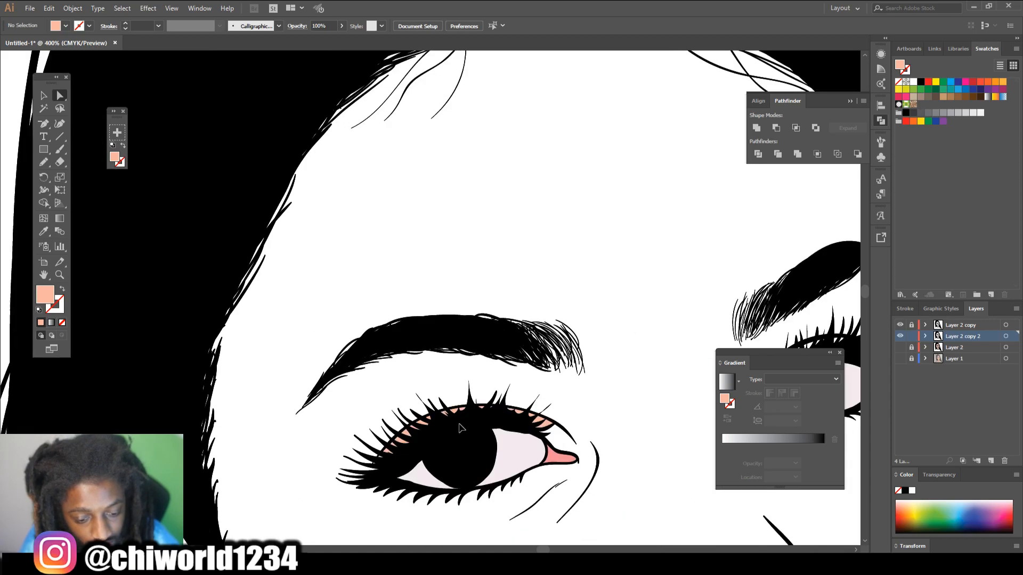
scroll(459, 422, "down", 5)
left_click_drag(282, 265, 655, 414)
key("Delete")
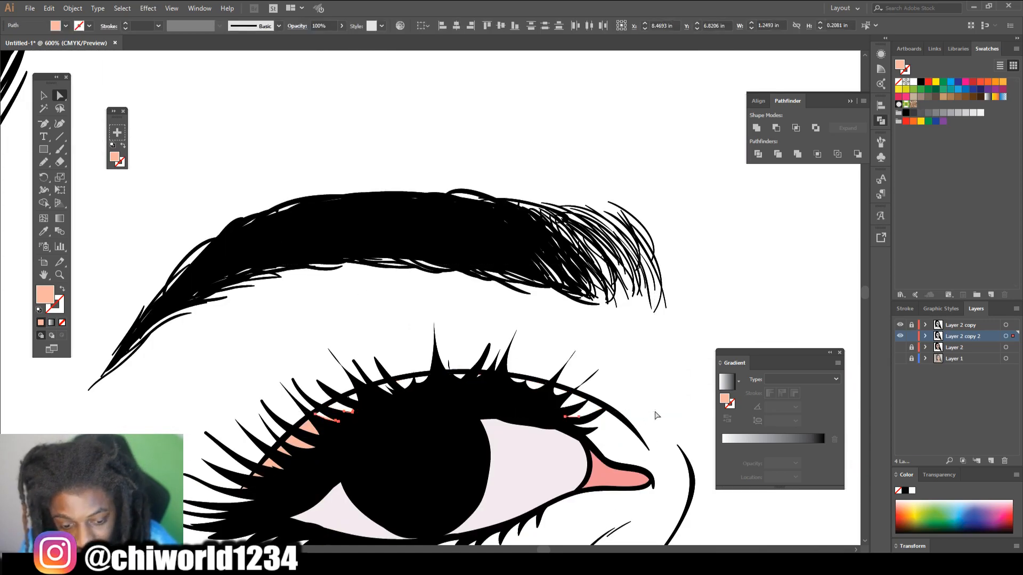
left_click_drag(264, 418, 235, 508)
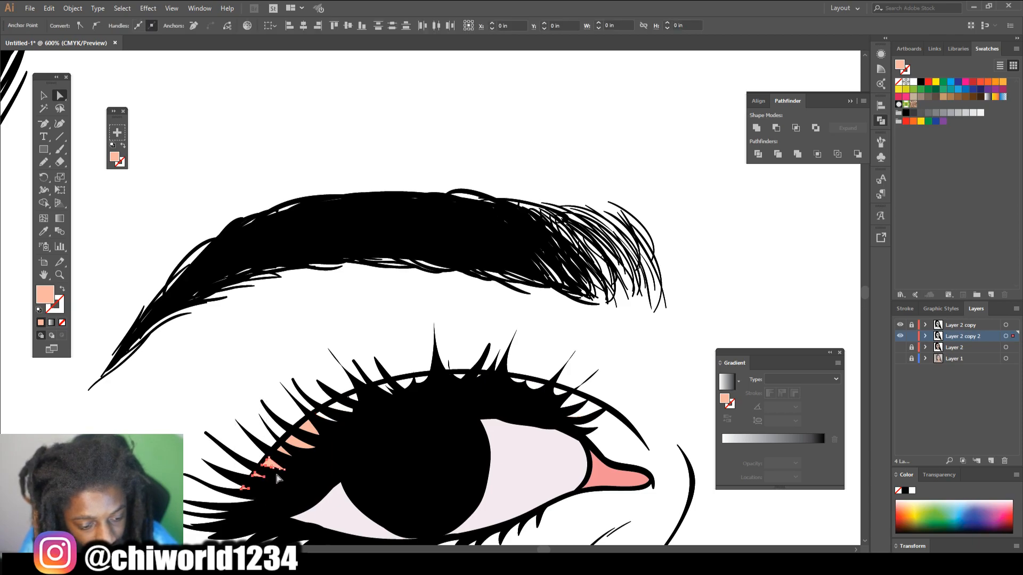
left_click_drag(266, 403, 369, 471)
key("Delete")
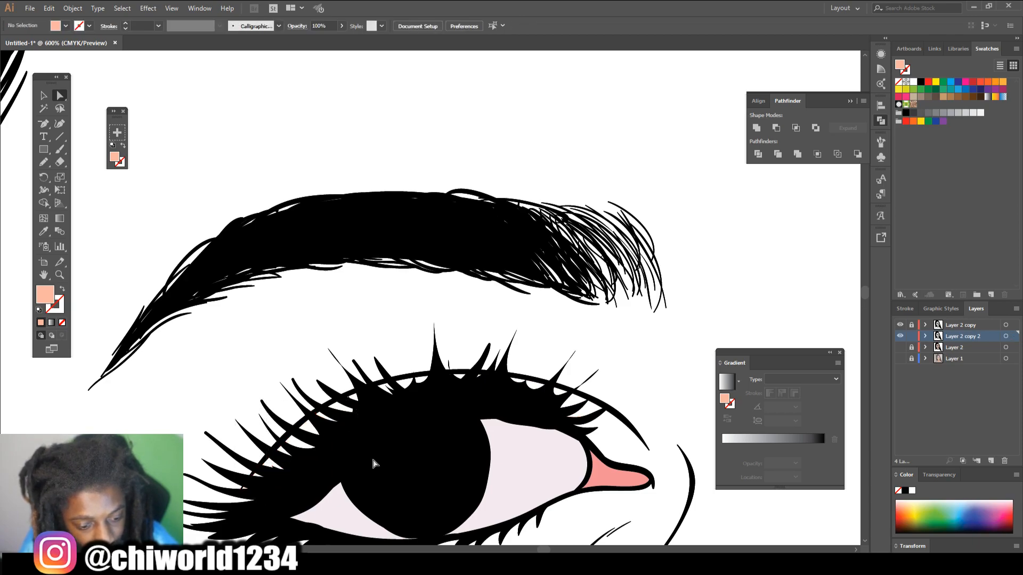
Inspect the lashes and lid line of the other eye up close for leftover skin-coloured slivers.
key("ctrl+minus")
key("ctrl+minus")
key("ctrl+minus")
scroll(452, 451, "right", 3)
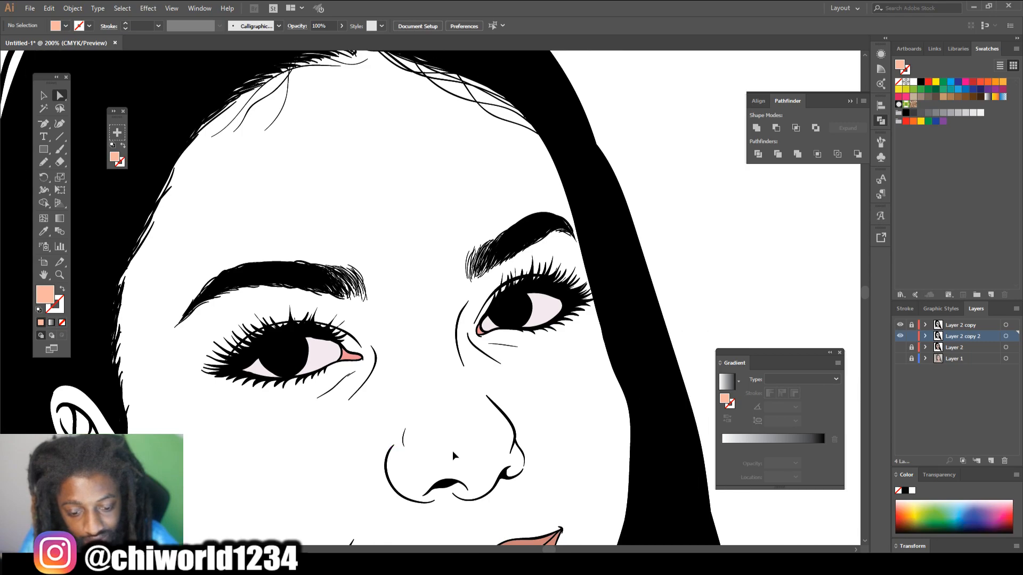
key("ctrl+equal")
key("ctrl+equal")
key("ctrl+equal")
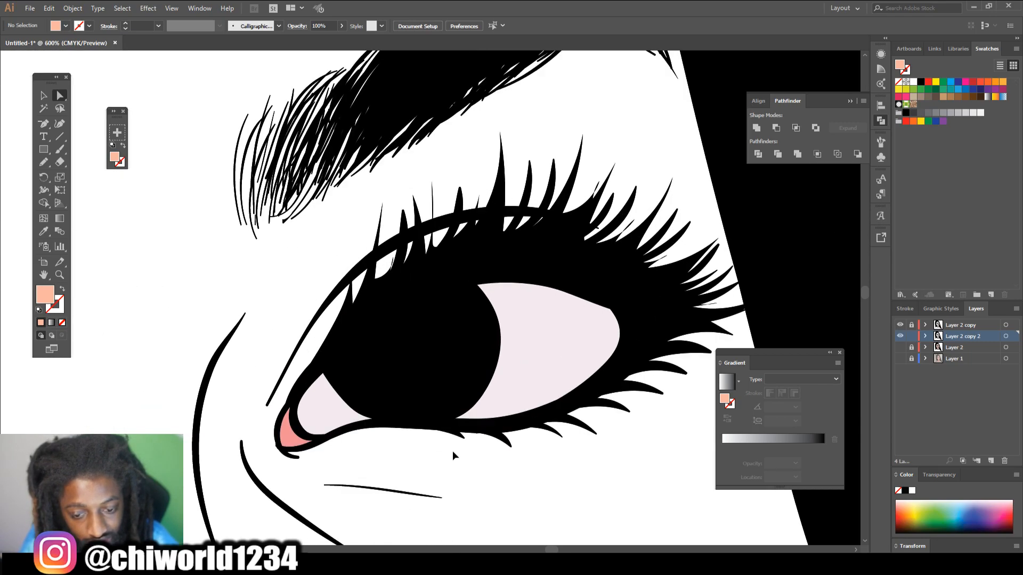
key("ctrl+minus")
key("ctrl+minus")
key("ctrl+minus")
key("ctrl+minus")
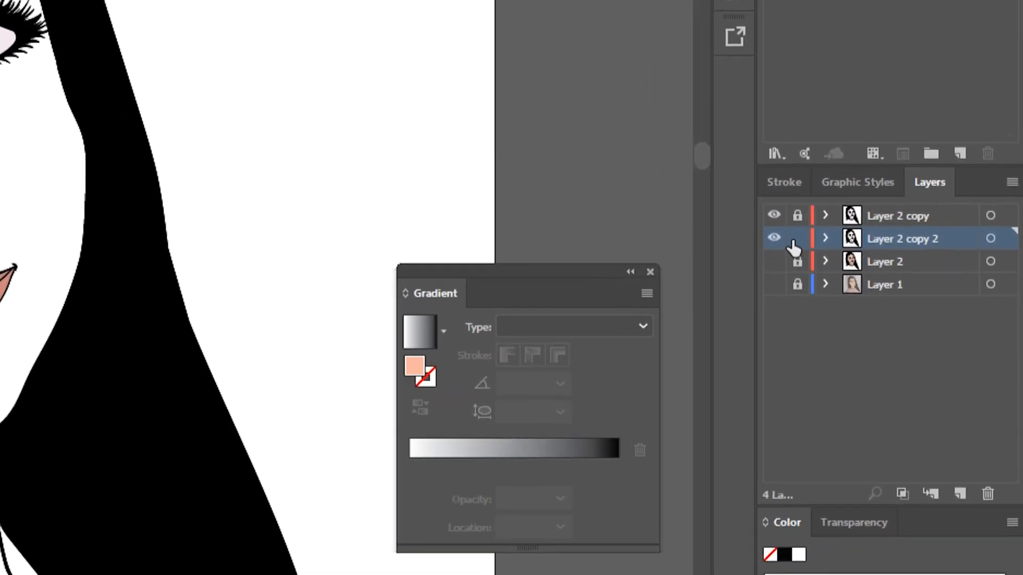
Lock Layer 2 copy 2, show Layer 2, and add a new layer placed between the two.
left_click(877, 307)
left_click(774, 261)
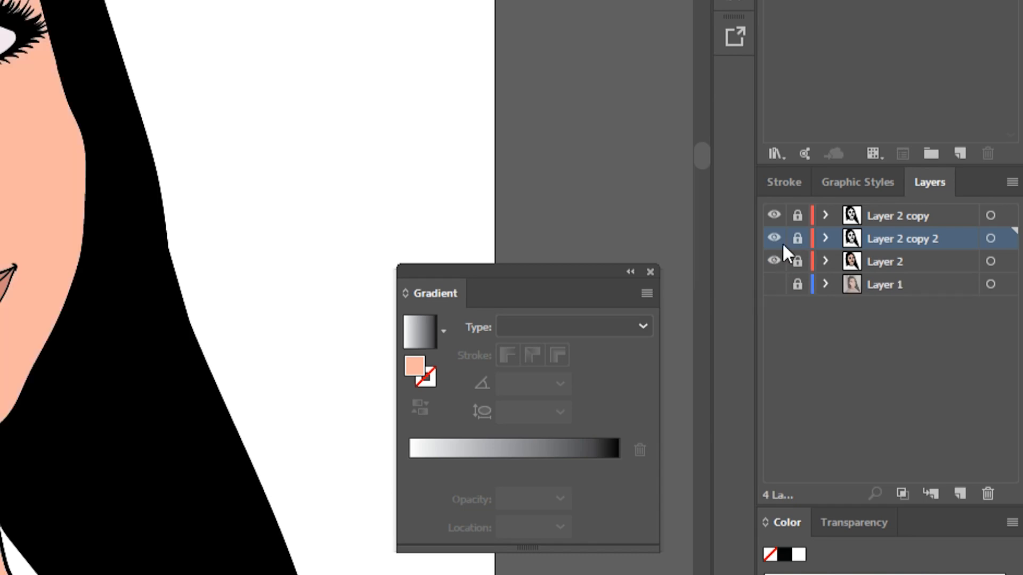
left_click(959, 494)
left_click_drag(887, 236, 854, 266)
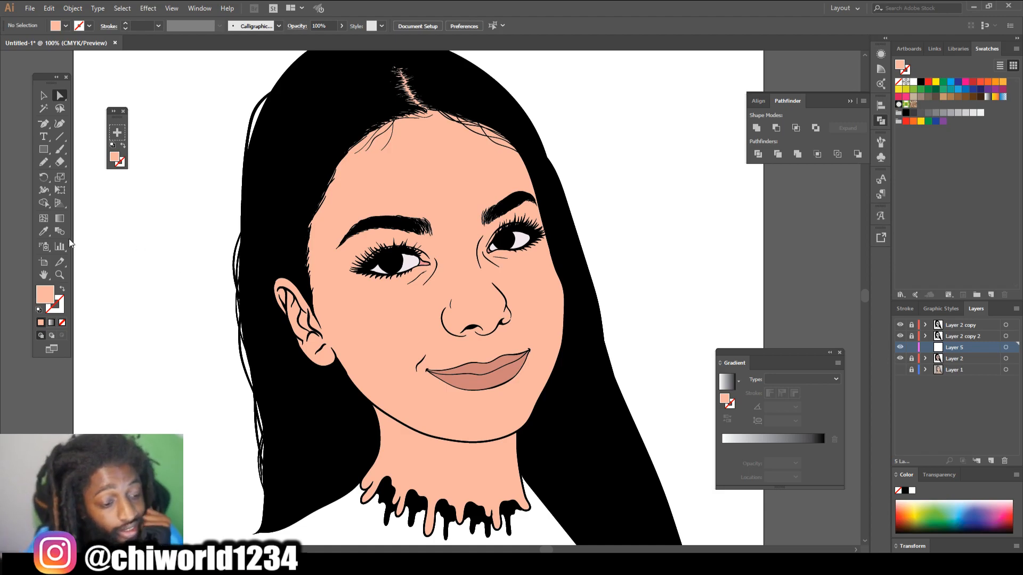
Set the fill to a darker brown skin tone with RGB values 155, 103, 89.
double_click(45, 294)
left_click(125, 135)
mouse_move(124, 135)
left_mouse_down()
mouse_move(89, 75)
mouse_move(70, 91)
left_mouse_up()
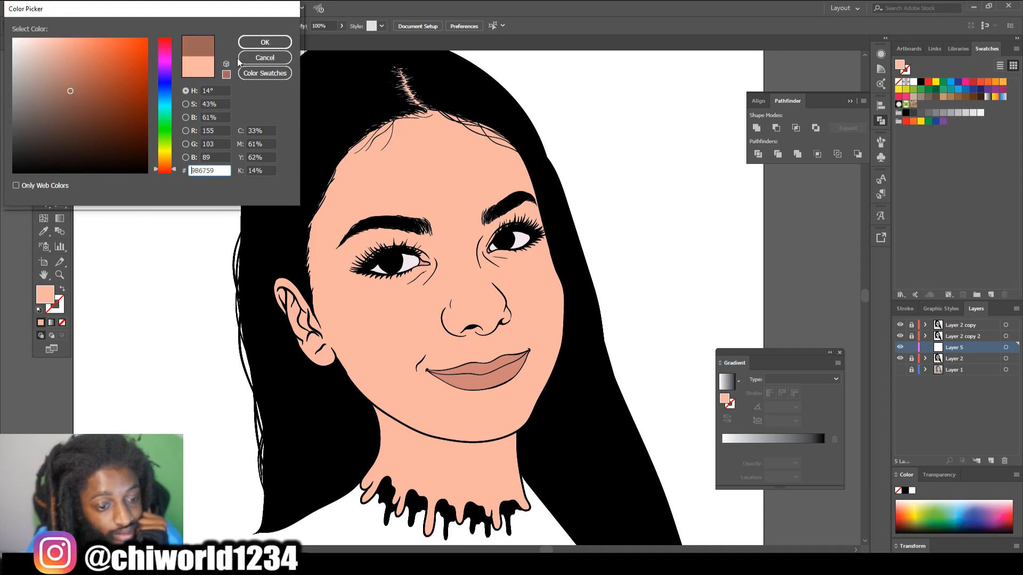
left_click(264, 42)
Draw a brown Pencil shape over most of the face, undo it, and draw a narrower one from forehead to chin.
left_click(42, 167)
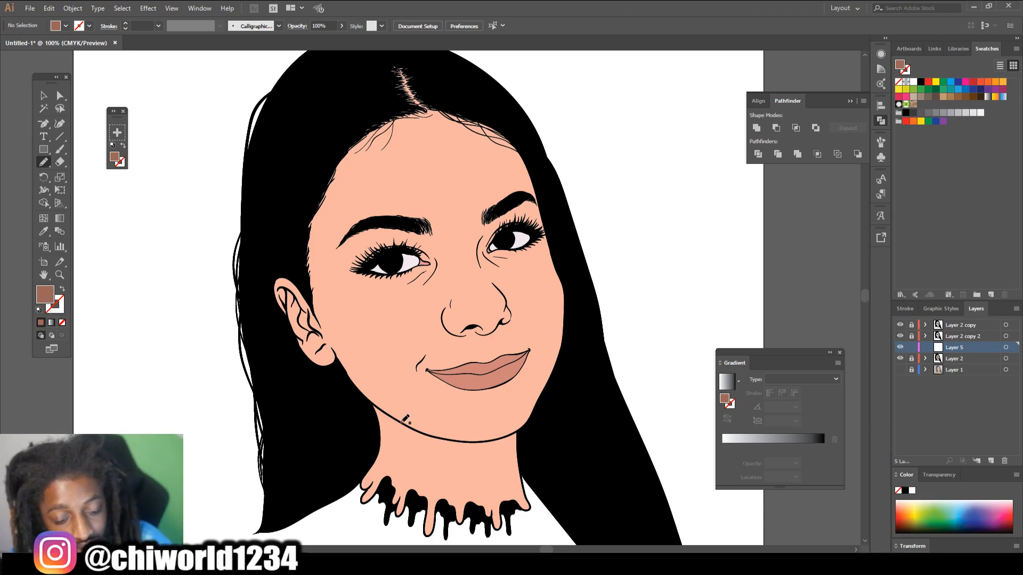
mouse_move(347, 426)
left_mouse_down()
mouse_move(483, 432)
mouse_move(513, 336)
mouse_move(535, 218)
mouse_move(510, 162)
mouse_move(440, 127)
mouse_move(423, 103)
mouse_move(349, 201)
mouse_move(350, 408)
left_mouse_up()
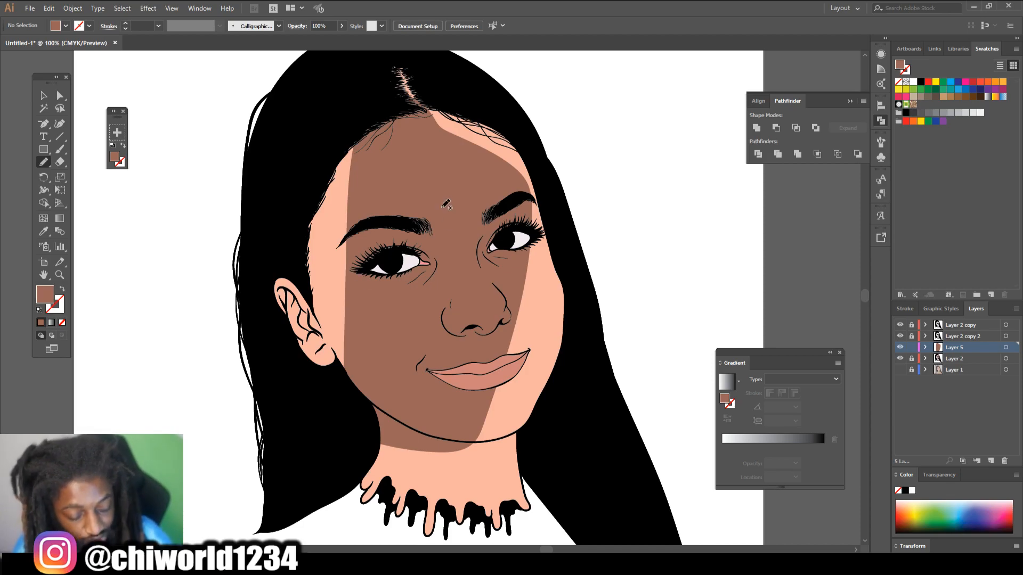
key("ctrl+z")
mouse_move(396, 408)
left_mouse_down()
mouse_move(488, 399)
mouse_move(423, 169)
mouse_move(395, 410)
left_mouse_up()
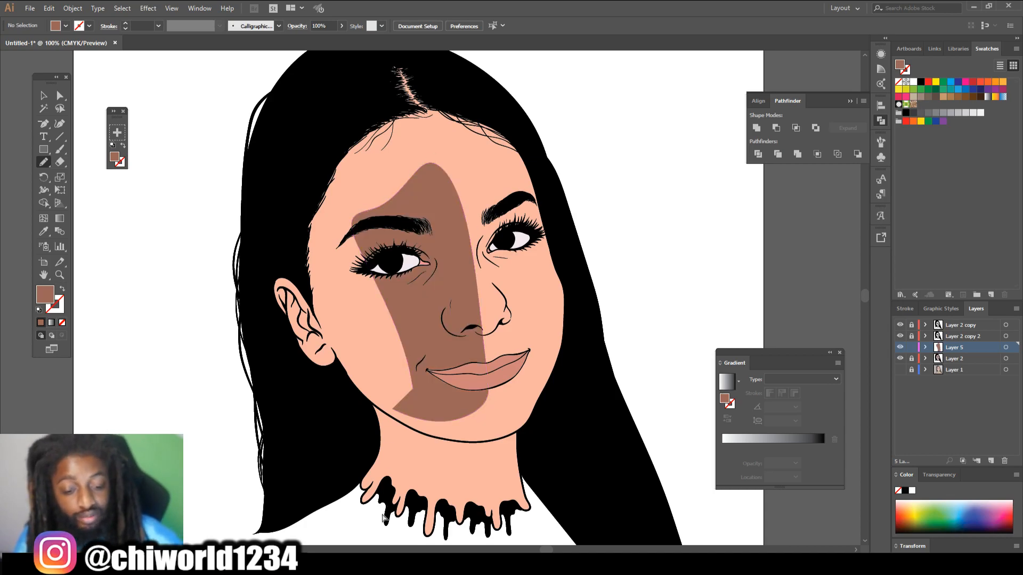
Undo the dark brown face shape and set the fill to DD9D8C, a darker shade of the sampled skin colour.
key("ctrl+z")
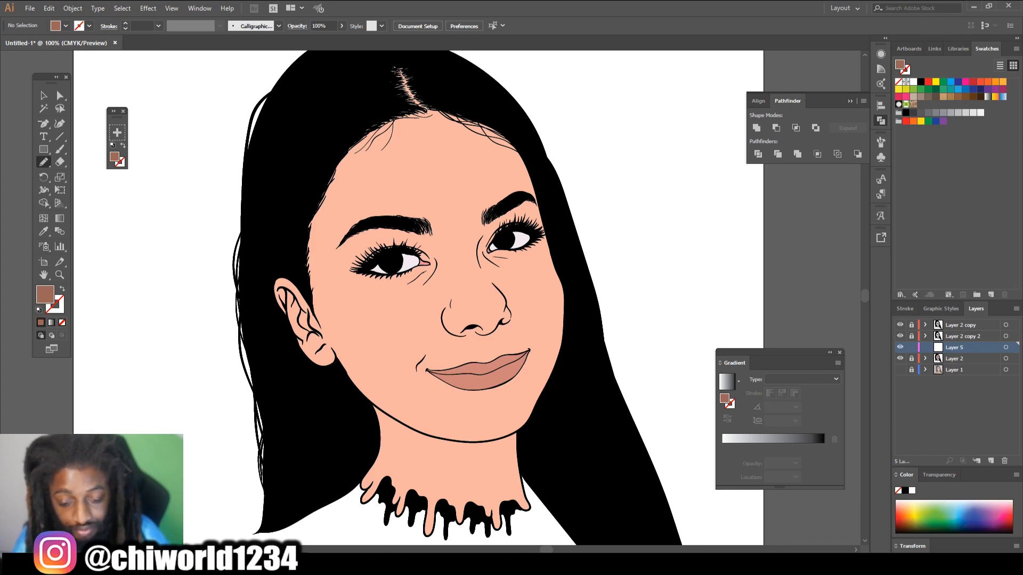
key("ctrl+equal")
key("ctrl+equal")
key("ctrl+equal")
scroll(496, 431, "right", 2)
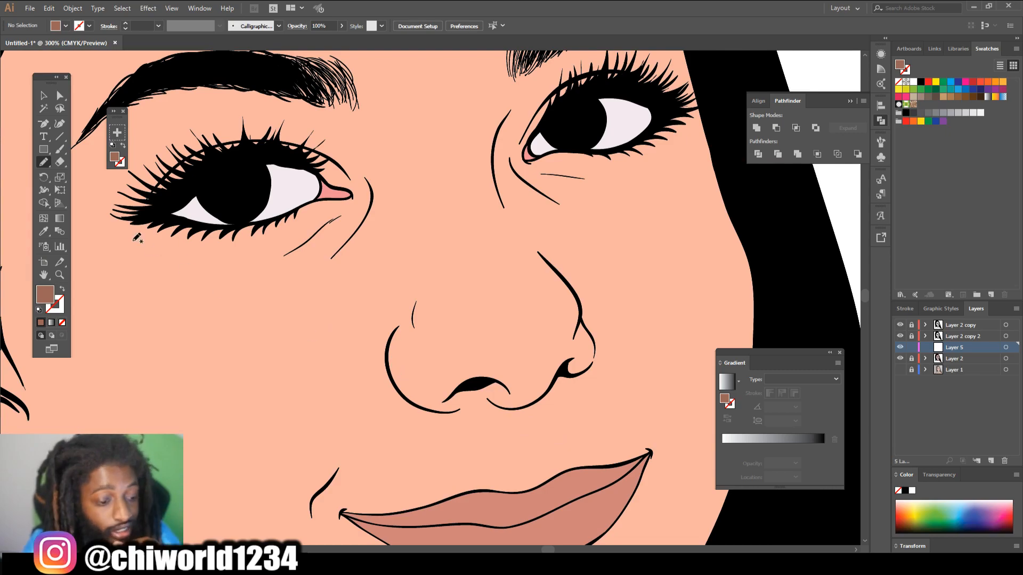
left_click(45, 233)
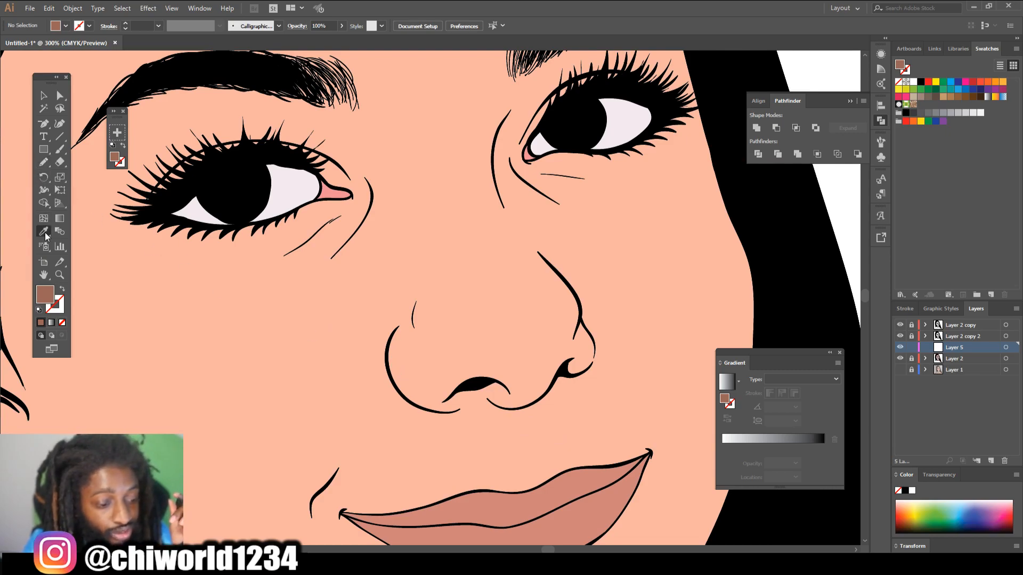
left_click(474, 329)
double_click(47, 300)
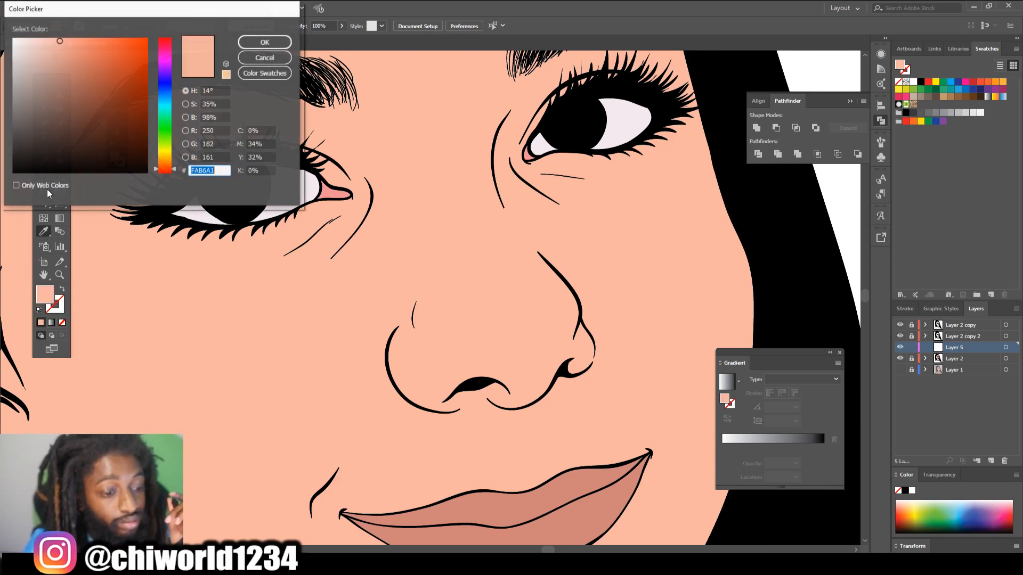
left_click_drag(63, 38, 63, 55)
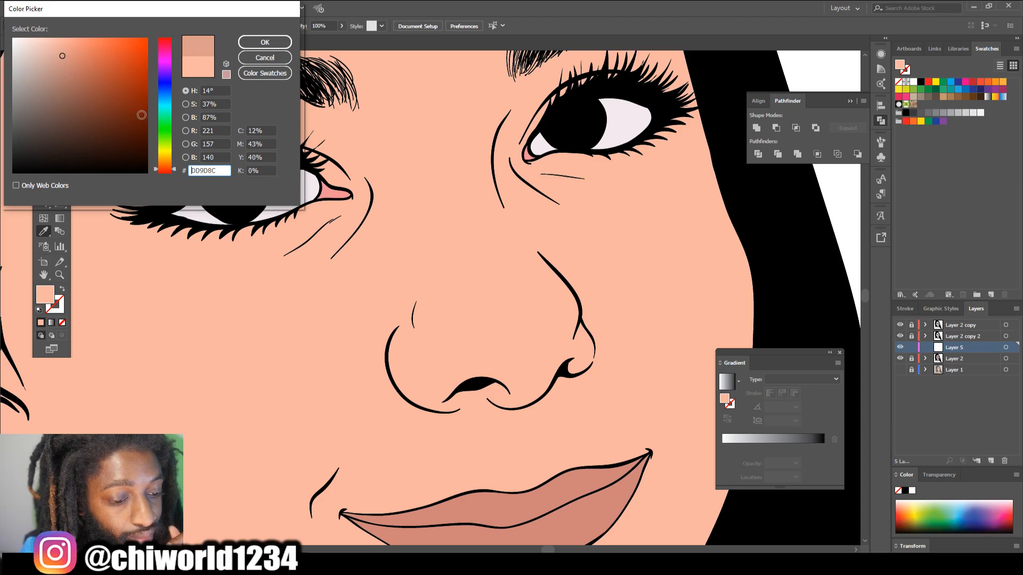
left_click(255, 43)
Draw a freehand shadow shape with the Pencil tool along the underside of the nose, around both nostrils and up the right nose wing.
left_click(43, 164)
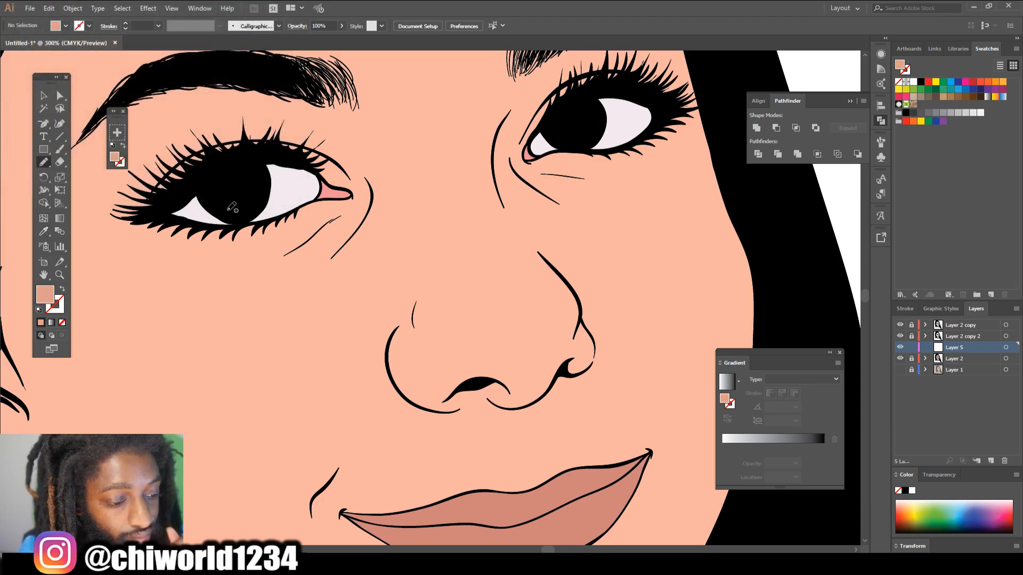
scroll(359, 288, "down", 2)
scroll(359, 288, "right", 2)
scroll(359, 288, "up", 3)
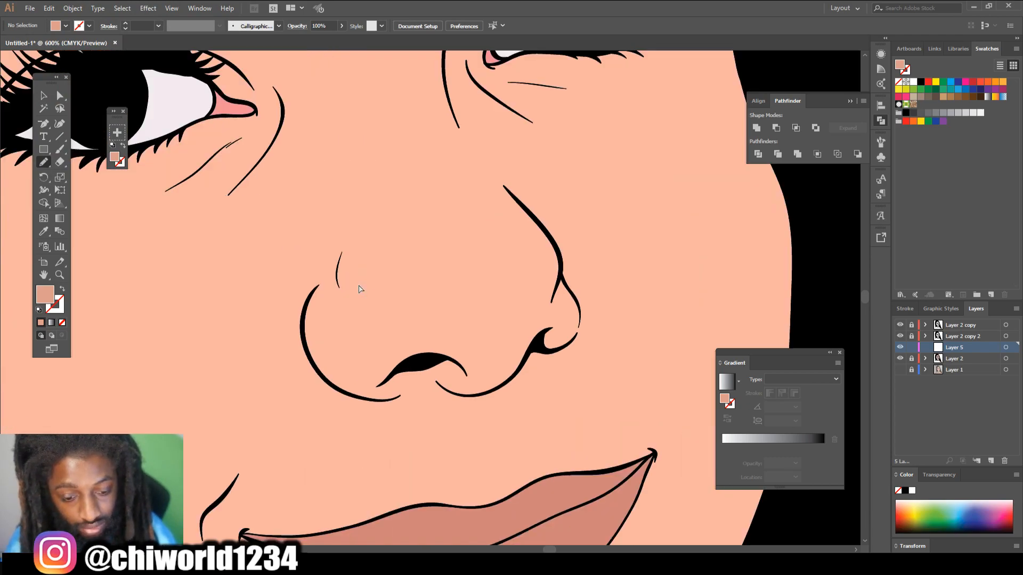
mouse_move(548, 373)
left_mouse_down()
mouse_move(564, 355)
mouse_move(641, 334)
left_mouse_up()
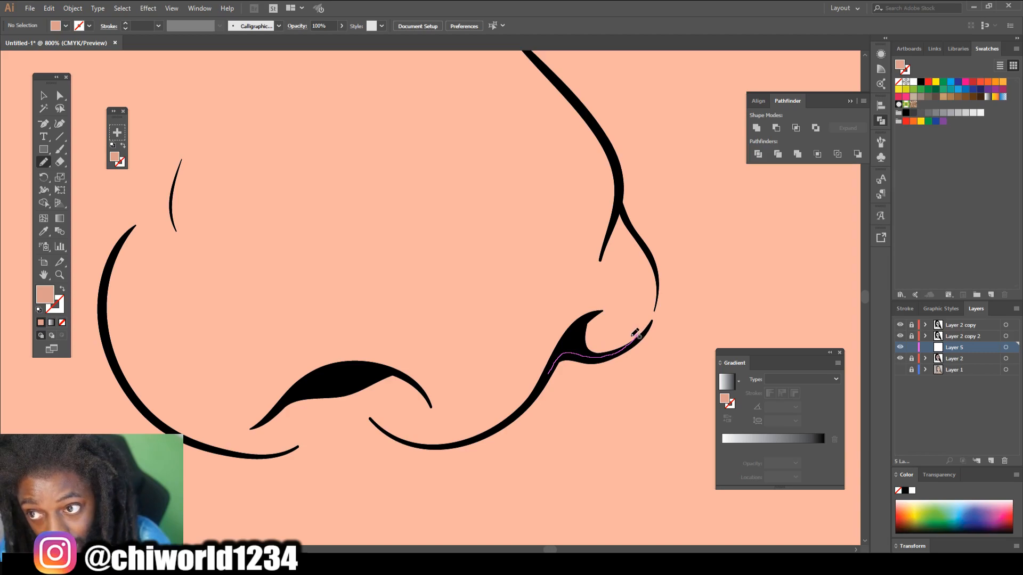
mouse_move(618, 268)
left_mouse_down()
mouse_move(623, 243)
mouse_move(639, 241)
mouse_move(619, 172)
mouse_move(532, 379)
mouse_move(499, 414)
mouse_move(456, 425)
left_mouse_up()
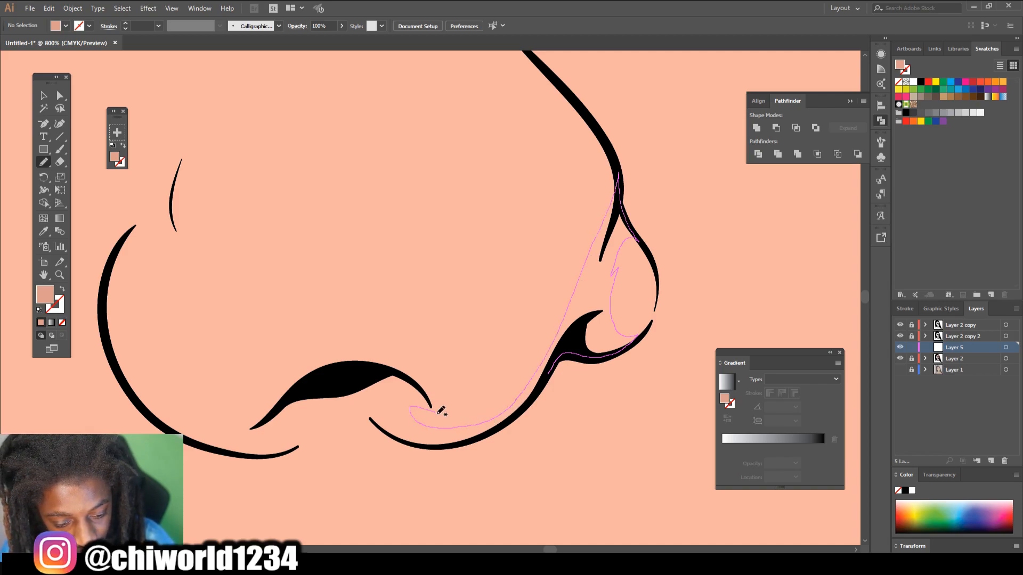
left_click_drag(354, 340, 290, 366)
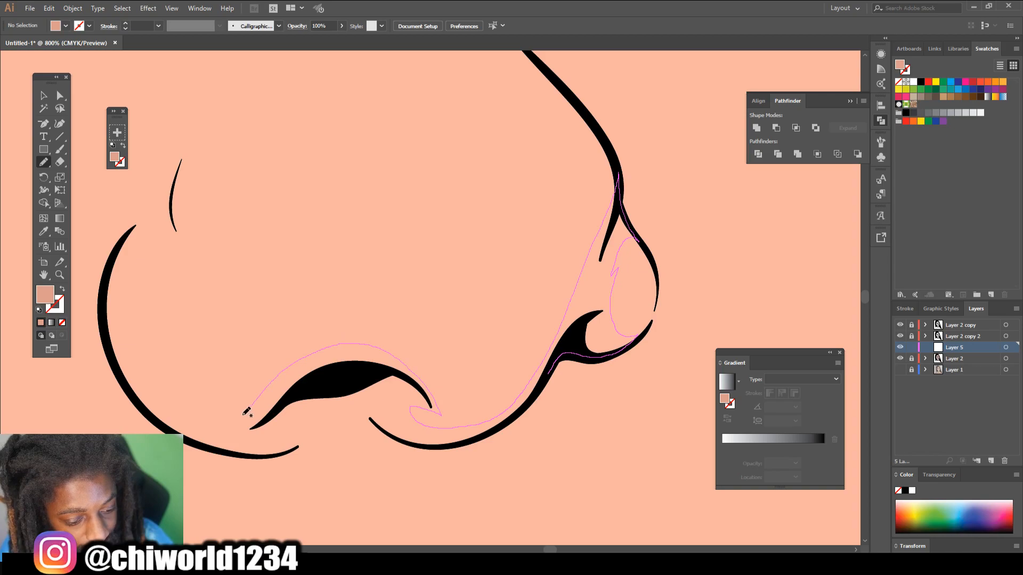
mouse_move(124, 387)
left_mouse_down()
mouse_move(211, 452)
mouse_move(247, 461)
mouse_move(297, 450)
left_mouse_up()
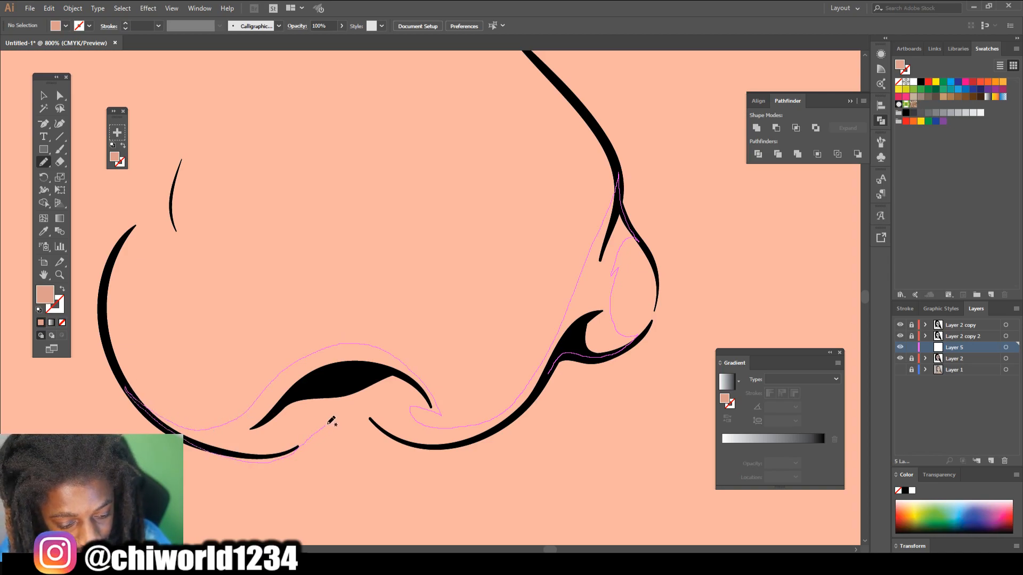
mouse_move(344, 414)
left_mouse_down()
mouse_move(413, 452)
mouse_move(472, 450)
left_mouse_up()
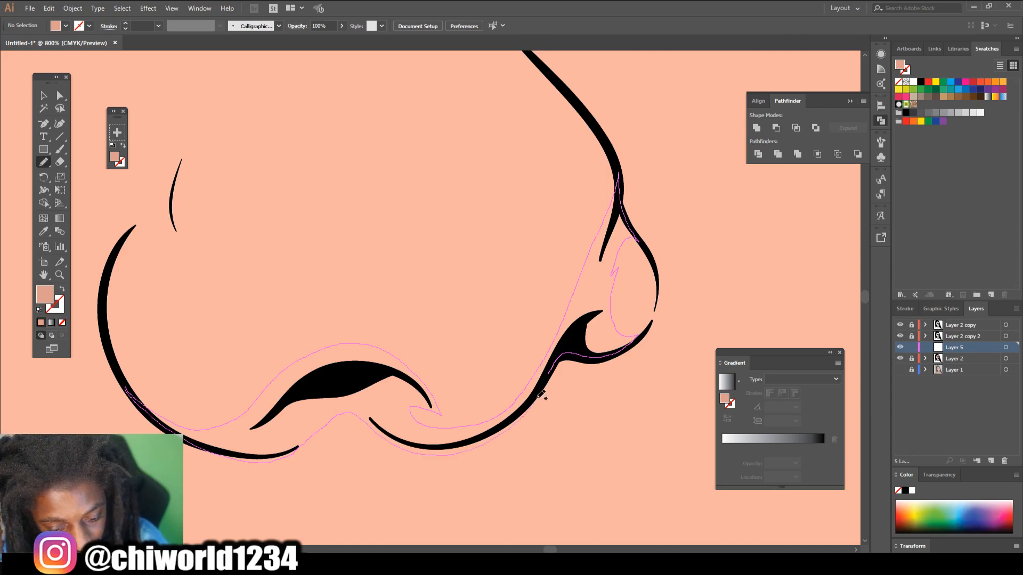
left_click_drag(538, 398, 540, 377)
scroll(645, 482, "down", 4)
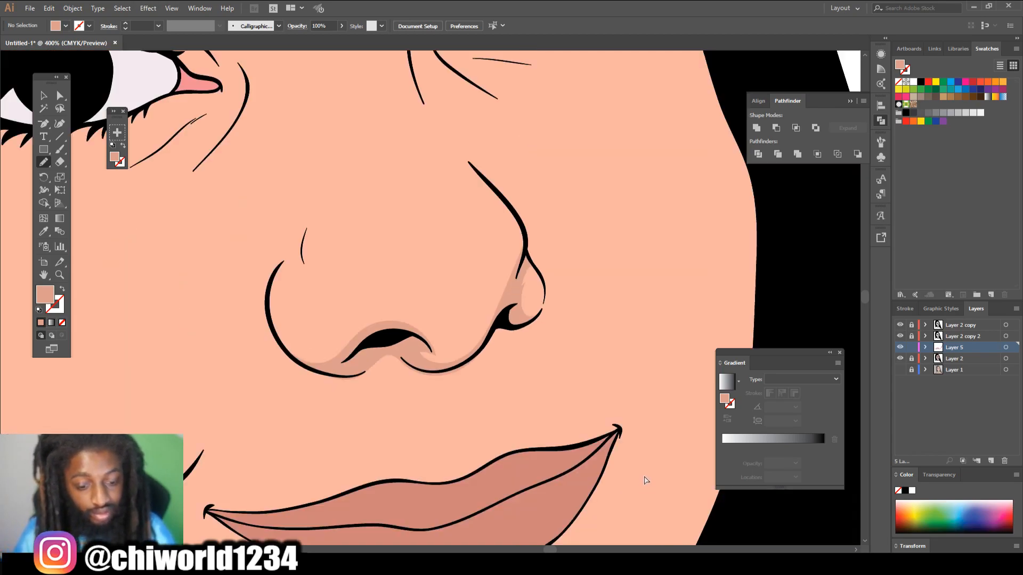
Draw a small tapered shadow along the crease above the left nose wing.
scroll(632, 469, "up", 2)
scroll(601, 480, "up", 2)
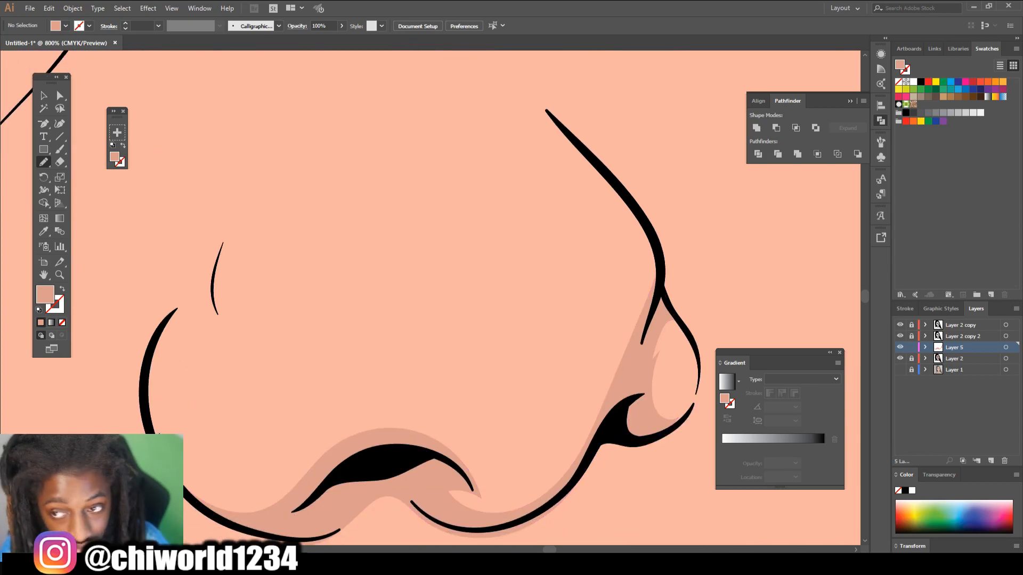
left_click_drag(151, 427, 163, 346)
mouse_move(214, 319)
left_mouse_down()
mouse_move(275, 351)
mouse_move(247, 321)
mouse_move(232, 266)
mouse_move(232, 227)
mouse_move(258, 167)
mouse_move(170, 299)
mouse_move(145, 400)
left_mouse_up()
key("ctrl+minus")
key("ctrl+minus")
key("ctrl+minus")
key("ctrl+minus")
key("ctrl+minus")
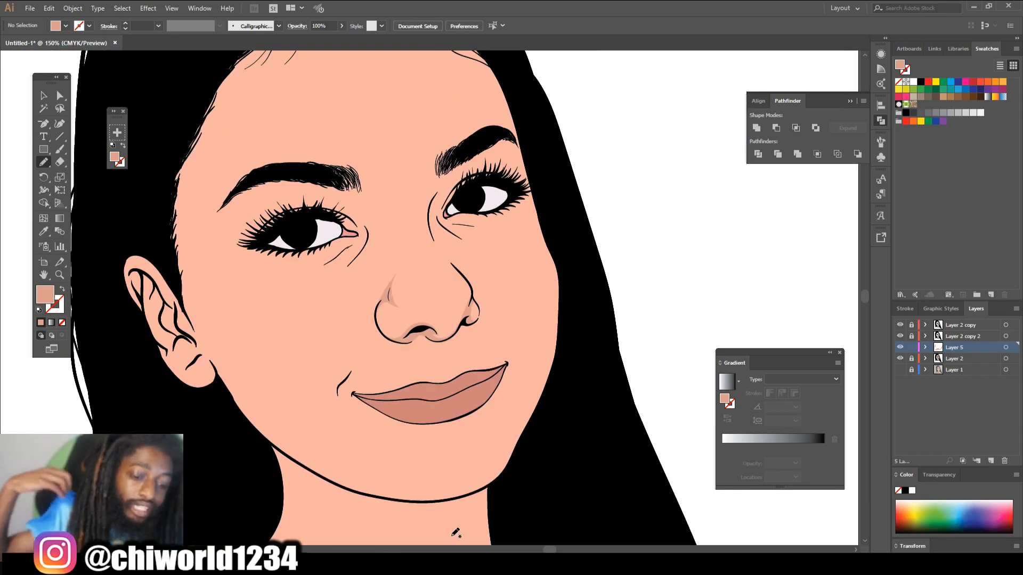
Draw a shadow shape from the right side of the nose up the bridge to the right eye's inner corner, with a point under the eye.
key("ctrl+plus")
key("ctrl+plus")
key("ctrl+plus")
key("ctrl+plus")
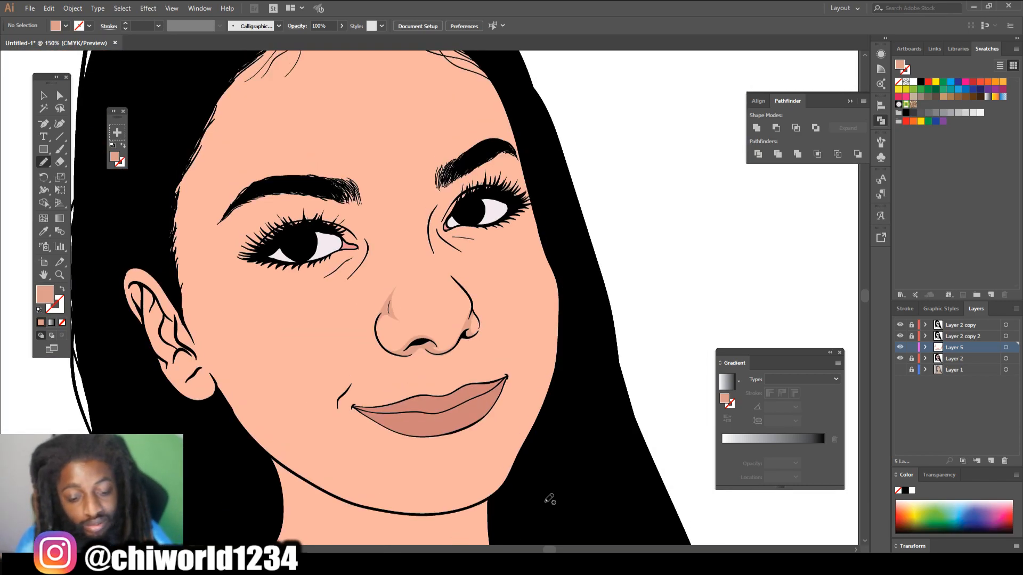
scroll(449, 393, "up", 3)
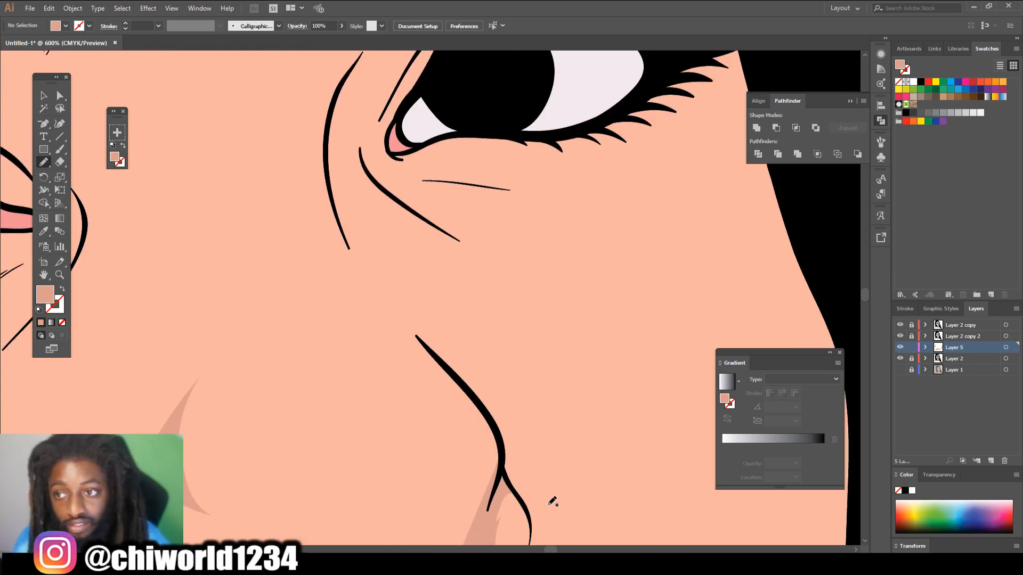
left_click_drag(489, 443, 401, 358)
mouse_move(365, 305)
left_mouse_down()
mouse_move(334, 232)
mouse_move(327, 169)
mouse_move(342, 107)
left_mouse_up()
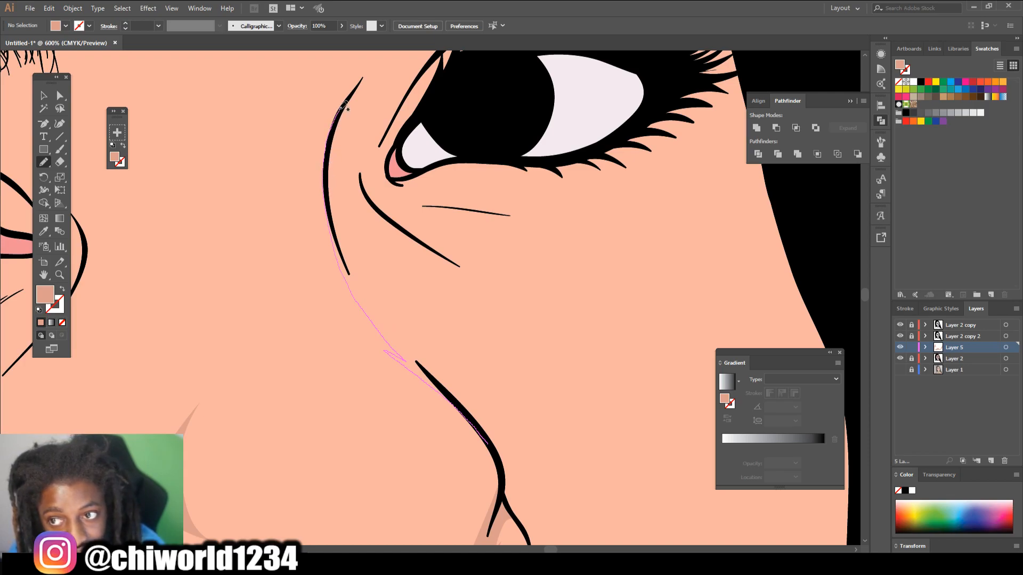
mouse_move(350, 131)
left_mouse_down()
mouse_move(353, 152)
mouse_move(377, 116)
mouse_move(376, 192)
left_mouse_up()
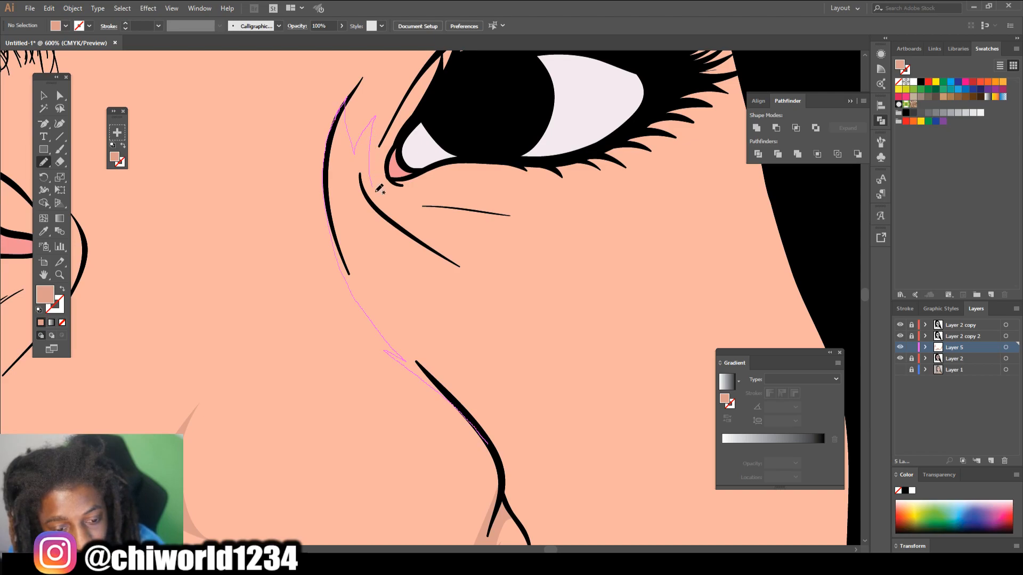
mouse_move(483, 274)
left_mouse_down()
mouse_move(539, 303)
mouse_move(461, 276)
mouse_move(405, 285)
left_mouse_up()
left_click_drag(431, 345, 503, 455)
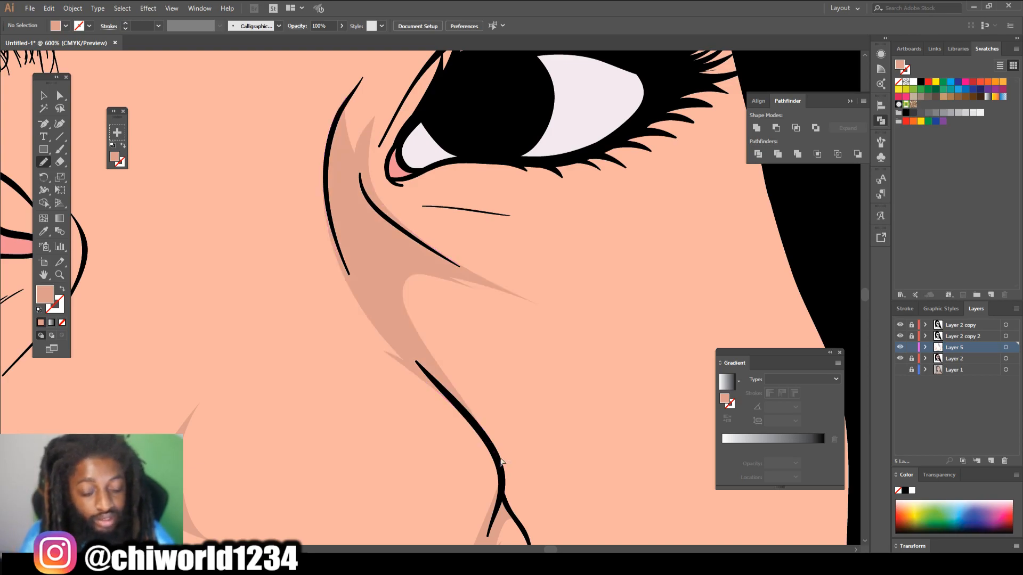
scroll(505, 454, "down", 6)
Draw a second shadow around the right eye's inner corner, from the under-eye crease up to the eyebrow.
scroll(504, 454, "up", 4)
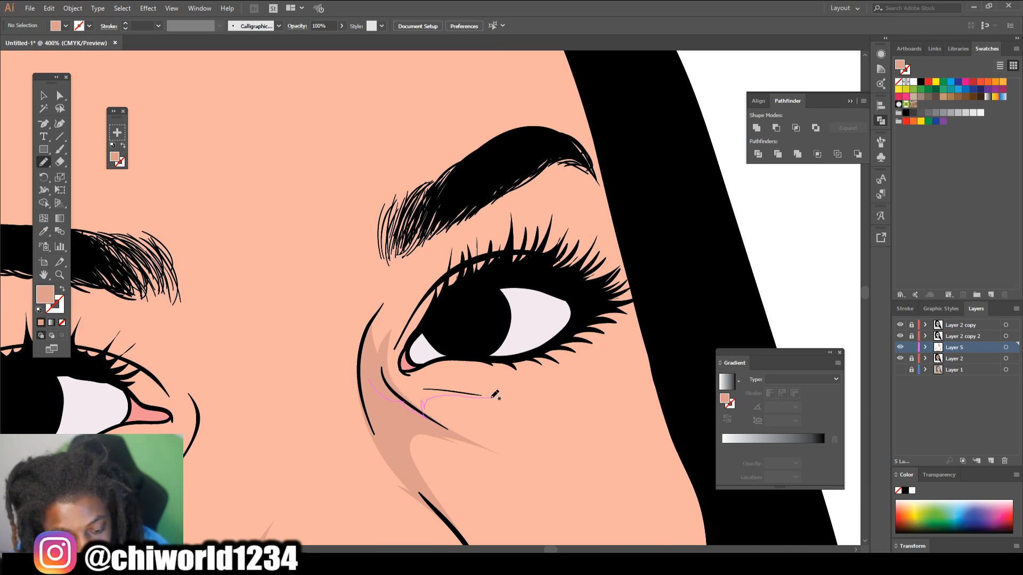
mouse_move(491, 392)
left_mouse_down()
mouse_move(435, 379)
mouse_move(451, 378)
mouse_move(438, 372)
mouse_move(448, 349)
mouse_move(405, 334)
left_mouse_up()
mouse_move(429, 297)
left_mouse_down()
mouse_move(456, 268)
mouse_move(412, 281)
mouse_move(451, 212)
mouse_move(383, 286)
mouse_move(361, 372)
mouse_move(403, 369)
mouse_move(420, 349)
mouse_move(432, 325)
mouse_move(417, 317)
mouse_move(430, 288)
mouse_move(466, 263)
mouse_move(419, 275)
mouse_move(427, 252)
mouse_move(480, 191)
mouse_move(420, 243)
mouse_move(381, 333)
mouse_move(393, 390)
left_mouse_up()
scroll(602, 503, "down", 4)
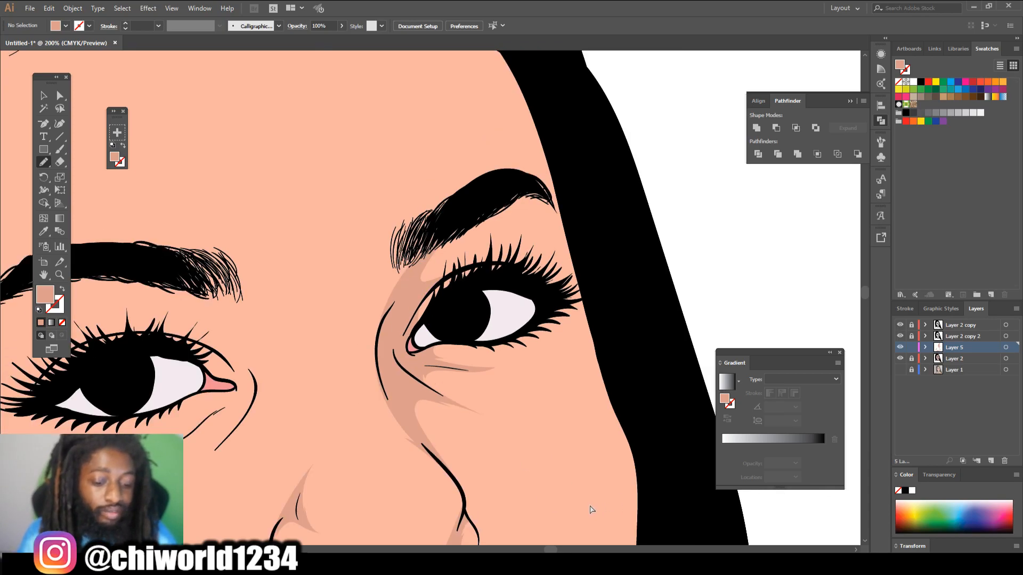
Draw a shadow shape below the left eye's inner corner, following the two under-eye crease lines.
scroll(548, 514, "up", 3)
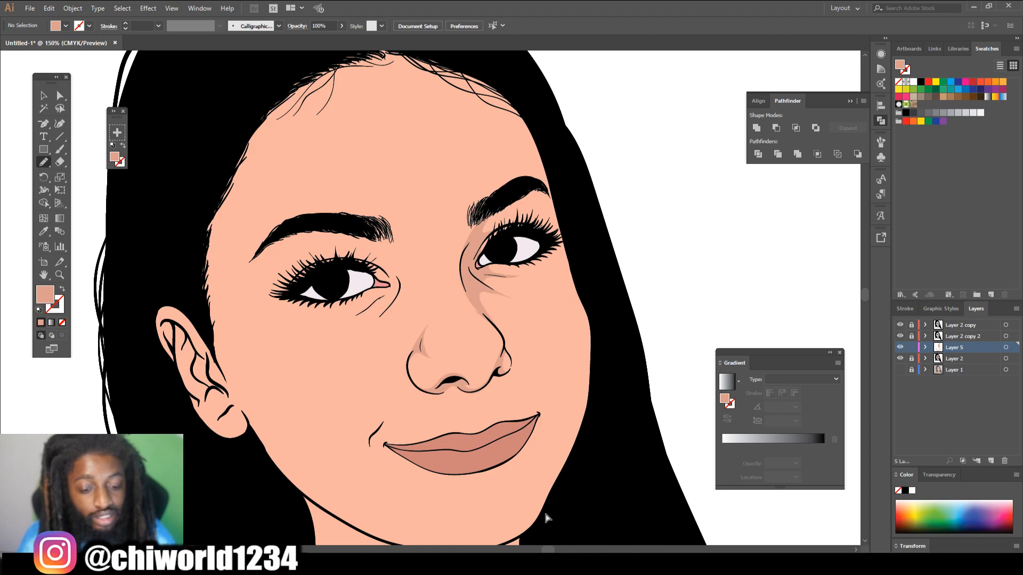
scroll(548, 518, "left", 2)
scroll(548, 514, "up", 2)
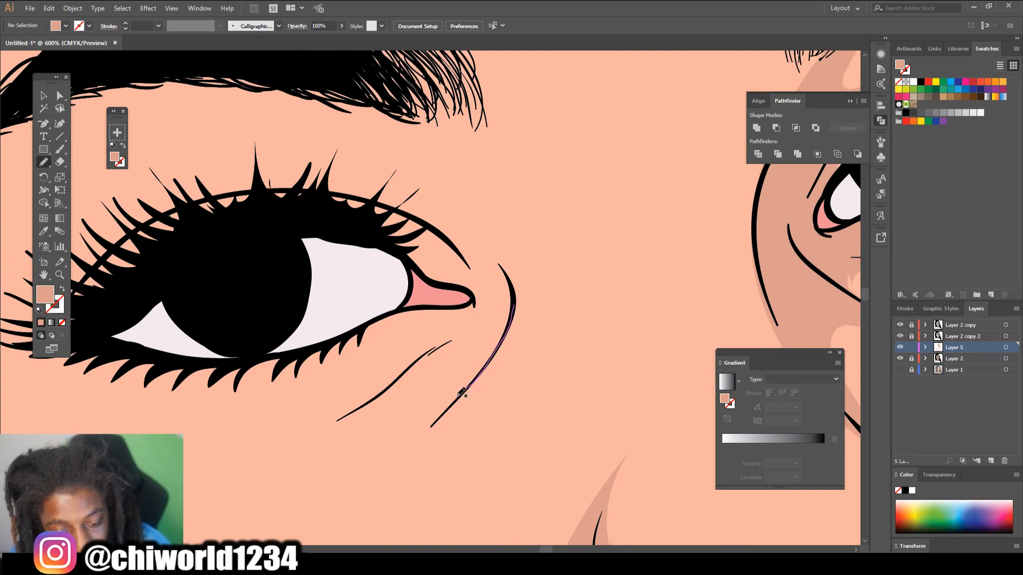
left_click_drag(432, 359, 420, 364)
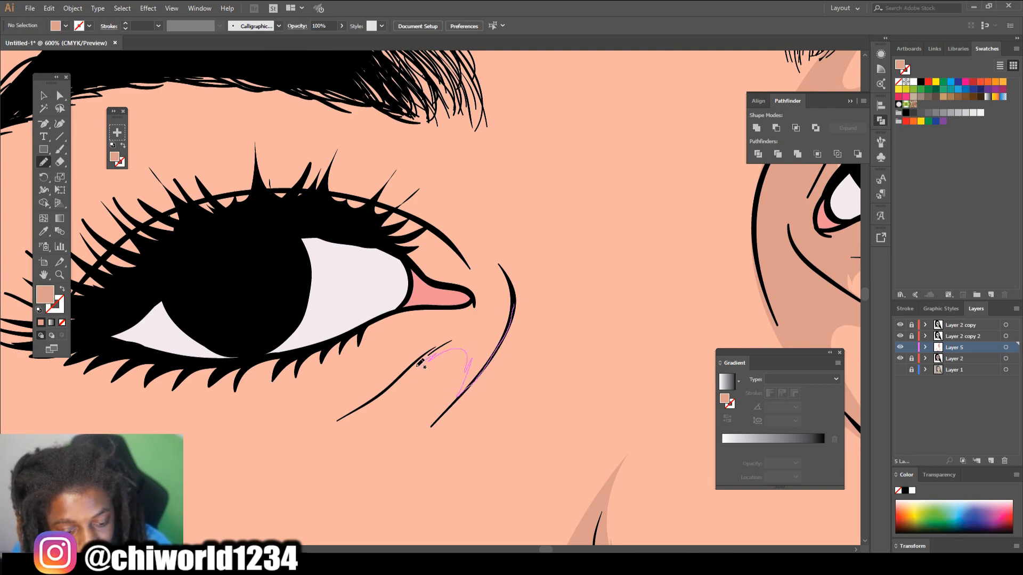
left_click_drag(336, 422, 307, 429)
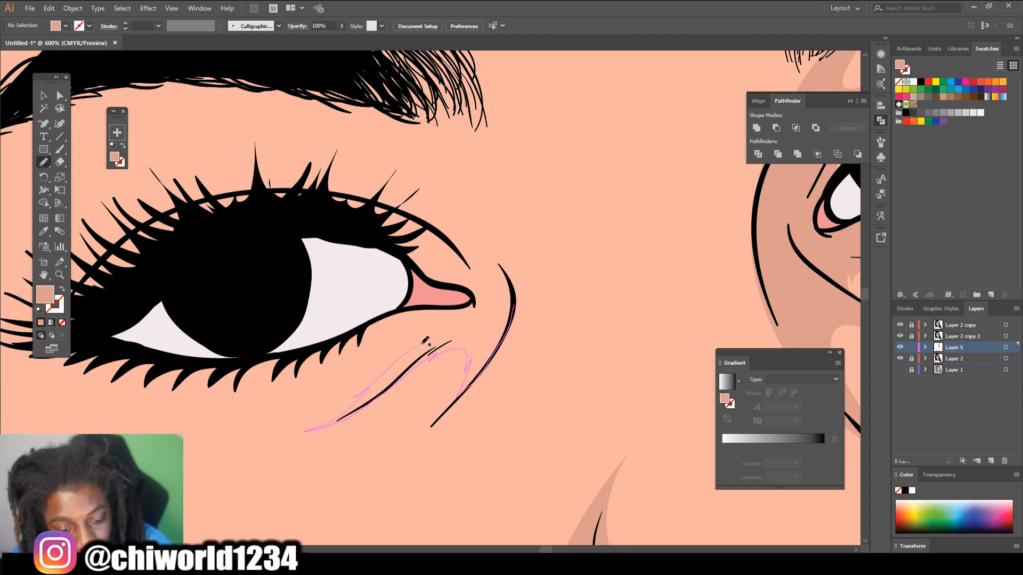
mouse_move(464, 331)
left_mouse_down()
mouse_move(503, 315)
mouse_move(511, 276)
left_mouse_up()
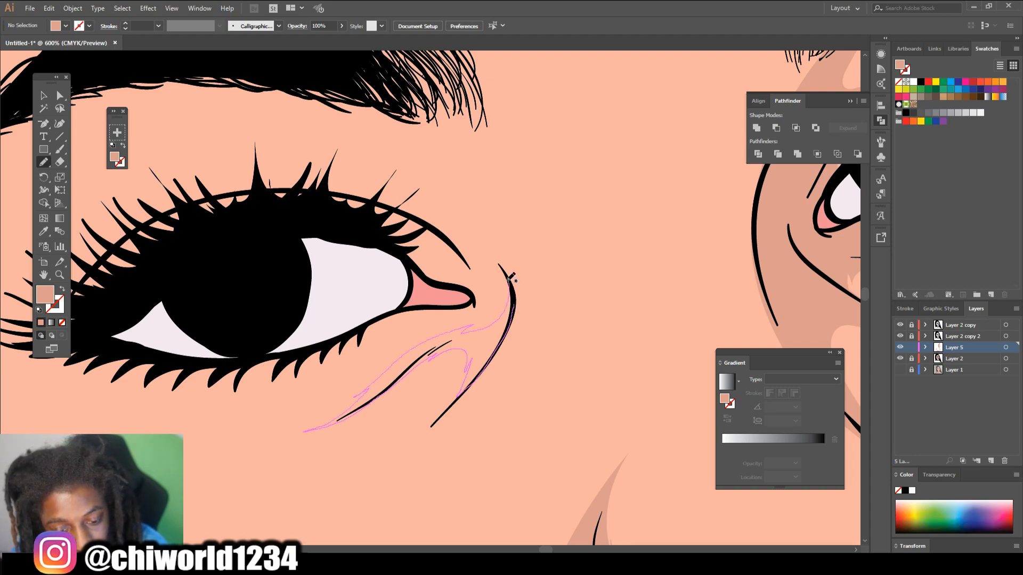
scroll(343, 345, "up", 2)
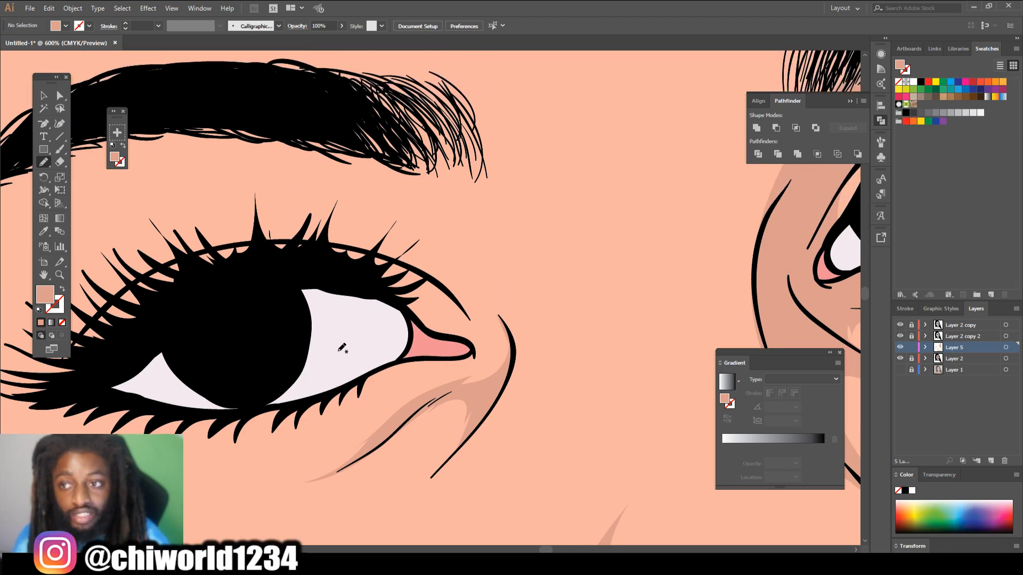
Draw a shadow shape beneath the inner end of the left eyebrow, tapering down towards the eye's inner corner.
key("ctrl+minus")
scroll(337, 356, "down", 1)
scroll(338, 351, "up", 2)
mouse_move(208, 403)
left_mouse_down()
mouse_move(309, 325)
mouse_move(407, 298)
left_mouse_up()
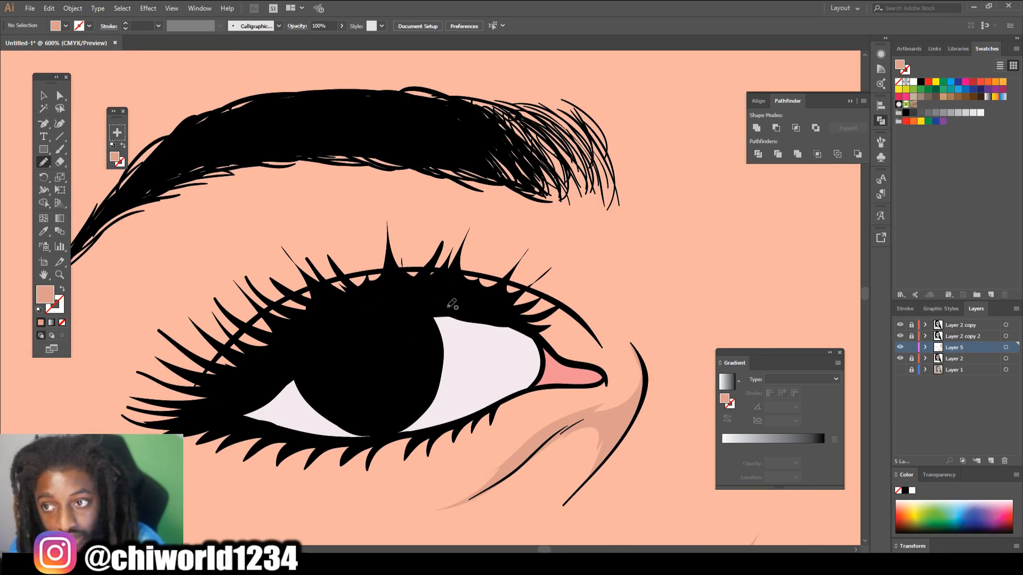
mouse_move(305, 144)
left_mouse_down()
mouse_move(477, 203)
mouse_move(594, 273)
mouse_move(638, 321)
mouse_move(637, 266)
mouse_move(598, 172)
mouse_move(485, 126)
mouse_move(294, 142)
left_mouse_up()
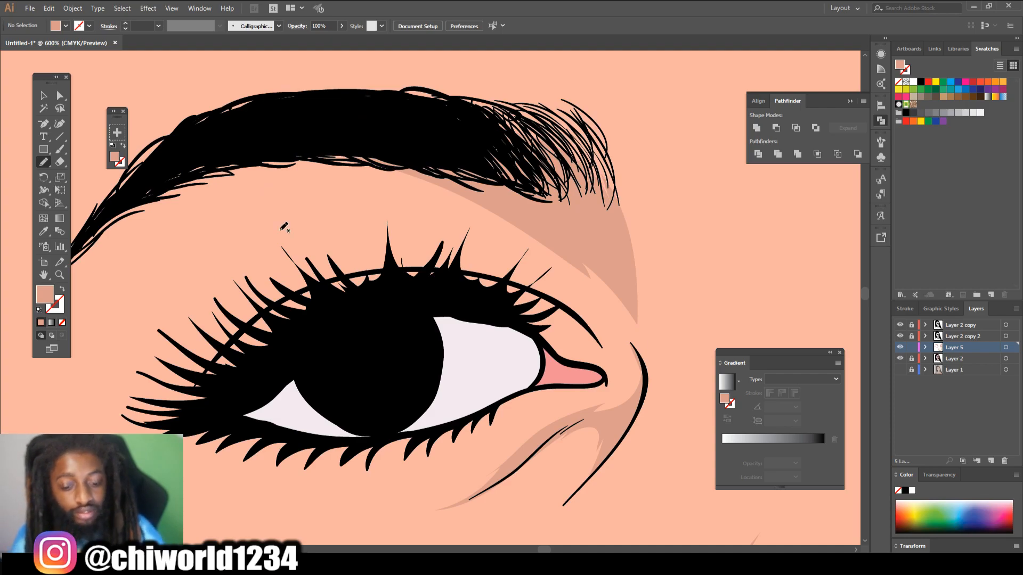
key("ctrl+minus")
key("ctrl+minus")
key("ctrl+minus")
key("ctrl+minus")
key("ctrl+minus")
key("ctrl+minus")
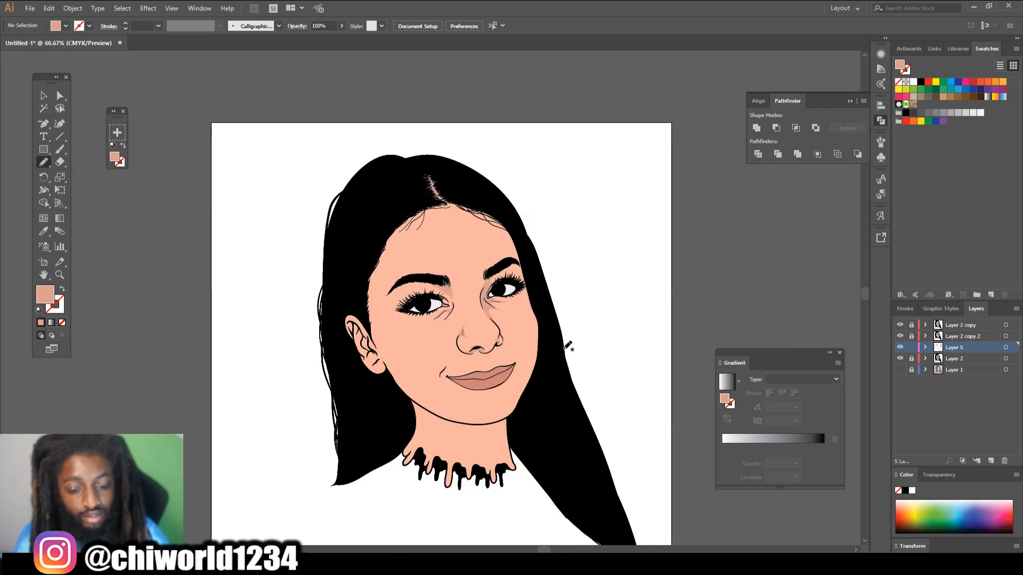
Draw a shadow shape on the neck directly under the jawline, with a point reaching down the middle of the neck.
scroll(565, 345, "down", 2)
key("ctrl+plus")
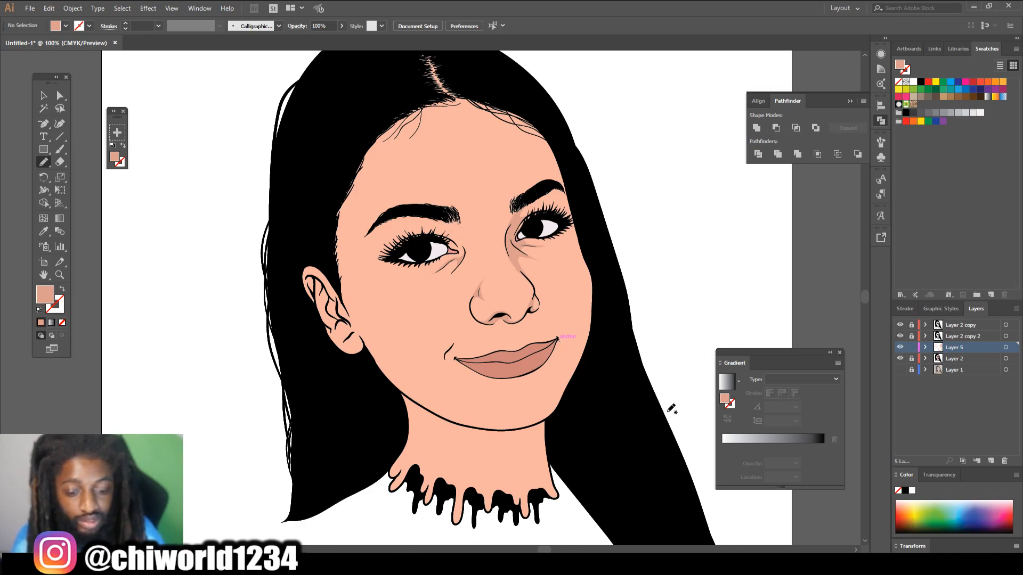
key("ctrl+minus")
scroll(667, 410, "down", 2)
key("ctrl+plus")
key("ctrl+plus")
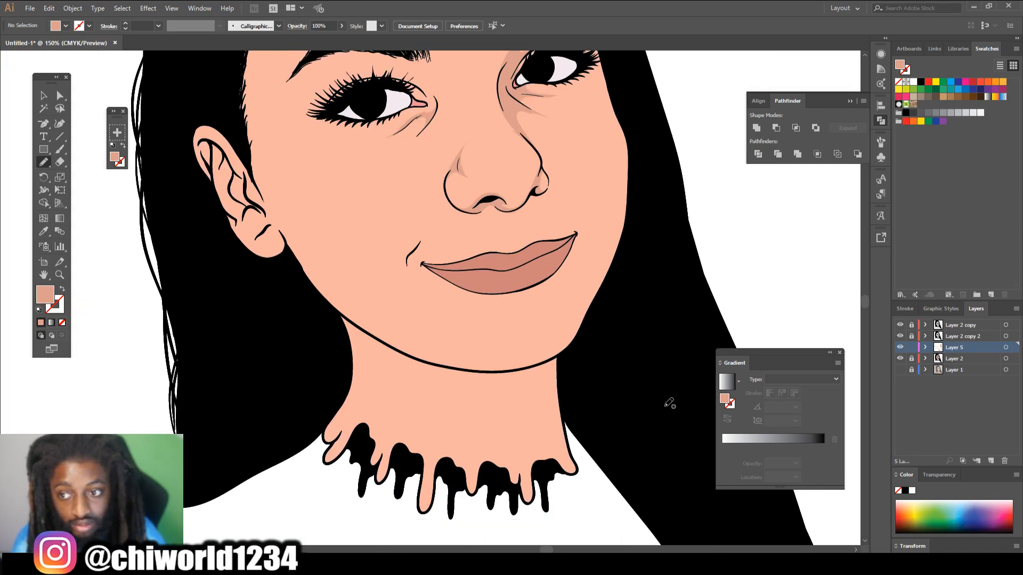
scroll(669, 403, "down", 3)
key("ctrl+plus")
key("ctrl+plus")
scroll(668, 402, "down", 1)
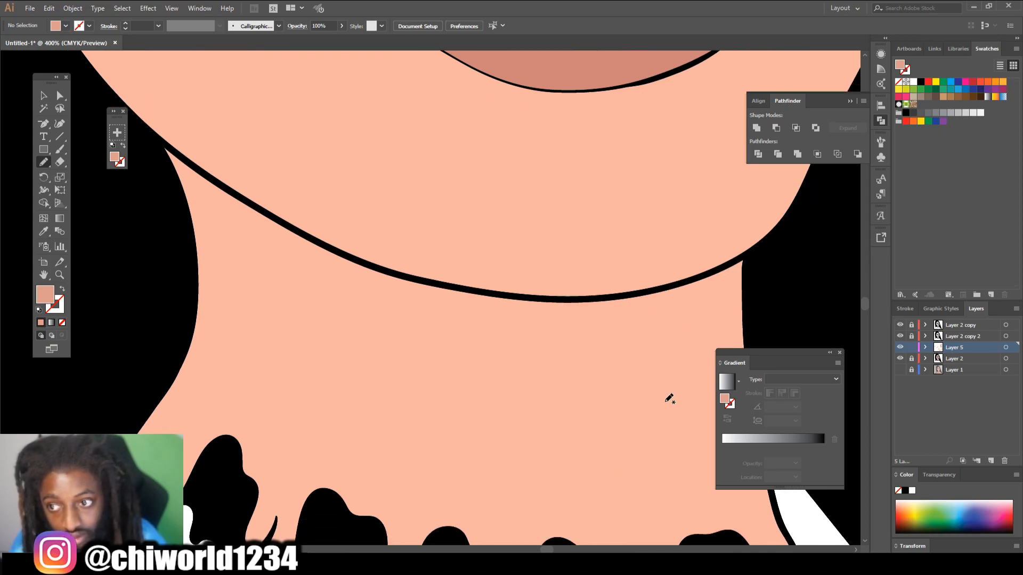
mouse_move(755, 258)
left_mouse_down()
mouse_move(605, 336)
mouse_move(522, 363)
mouse_move(530, 482)
mouse_move(331, 274)
mouse_move(245, 243)
mouse_move(186, 274)
mouse_move(152, 150)
mouse_move(170, 147)
mouse_move(307, 231)
mouse_move(433, 281)
mouse_move(559, 290)
mouse_move(692, 269)
mouse_move(794, 221)
mouse_move(748, 251)
left_mouse_up()
key("ctrl+minus")
key("ctrl+minus")
key("ctrl+minus")
key("ctrl+minus")
key("ctrl+minus")
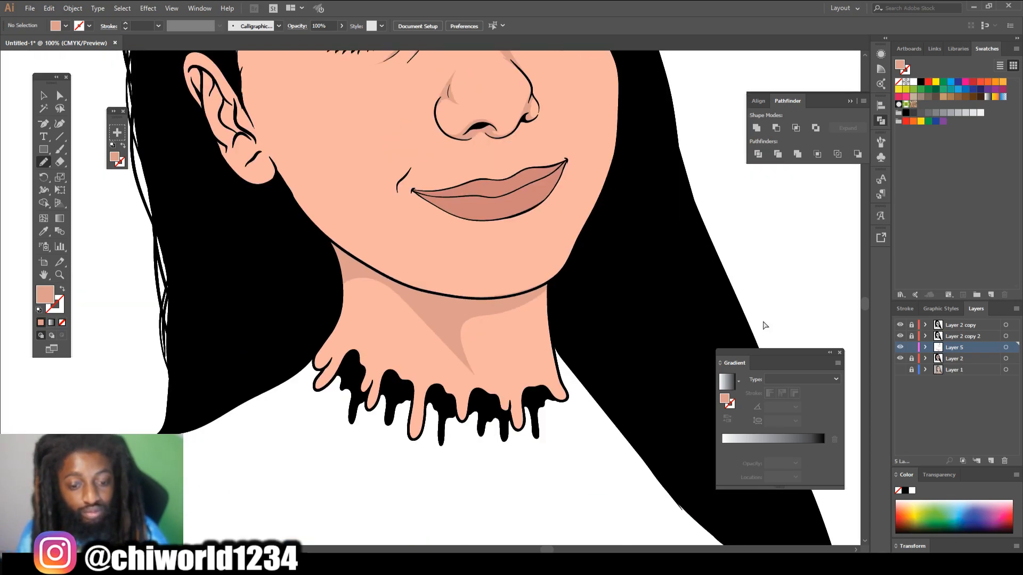
Draw a shadow shape from the right side of the nose down along the smile fold to the right mouth corner.
scroll(735, 313, "up", 6)
key("ctrl+plus")
key("ctrl+plus")
key("ctrl+plus")
key("ctrl+plus")
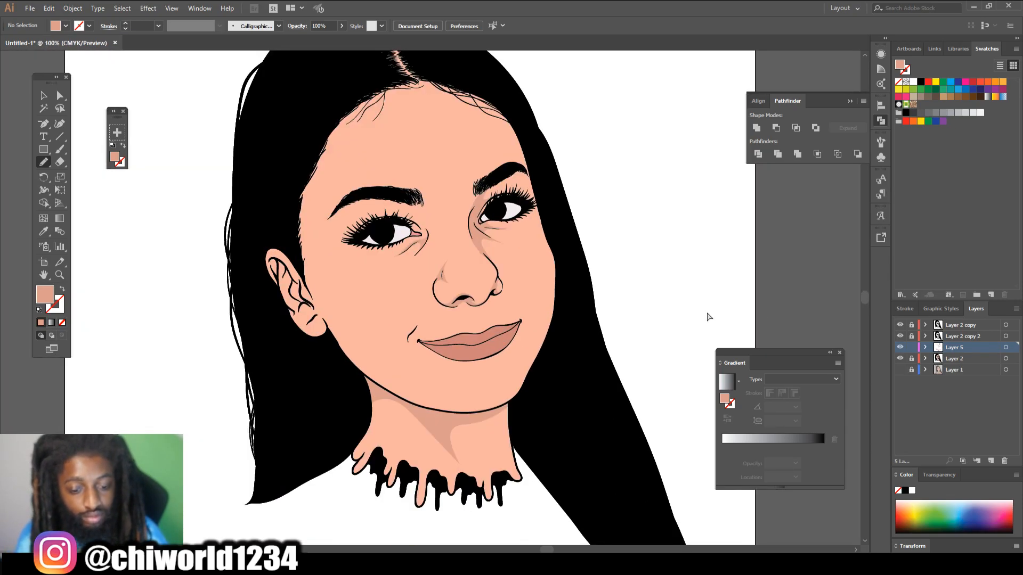
key("ctrl+plus")
key("ctrl+plus")
mouse_move(639, 362)
left_mouse_down()
mouse_move(589, 367)
mouse_move(497, 247)
mouse_move(410, 258)
mouse_move(387, 341)
mouse_move(353, 281)
mouse_move(506, 195)
mouse_move(528, 163)
mouse_move(657, 344)
mouse_move(639, 365)
left_mouse_up()
key("ctrl+minus")
key("ctrl+minus")
key("ctrl+minus")
key("ctrl+minus")
key("ctrl+minus")
Draw a small pointed shadow shape directly under the nose, above the upper lip.
key("ctrl+plus")
key("ctrl+plus")
key("ctrl+plus")
key("ctrl+plus")
key("ctrl+plus")
mouse_move(488, 430)
left_mouse_down()
mouse_move(402, 294)
mouse_move(489, 428)
left_mouse_up()
key("ctrl+minus")
key("ctrl+minus")
key("ctrl+minus")
key("ctrl+minus")
key("ctrl+minus")
Draw a thin curved shadow shape just below the lower lip, towards the right side of the chin.
key("ctrl+plus")
key("ctrl+plus")
key("ctrl+plus")
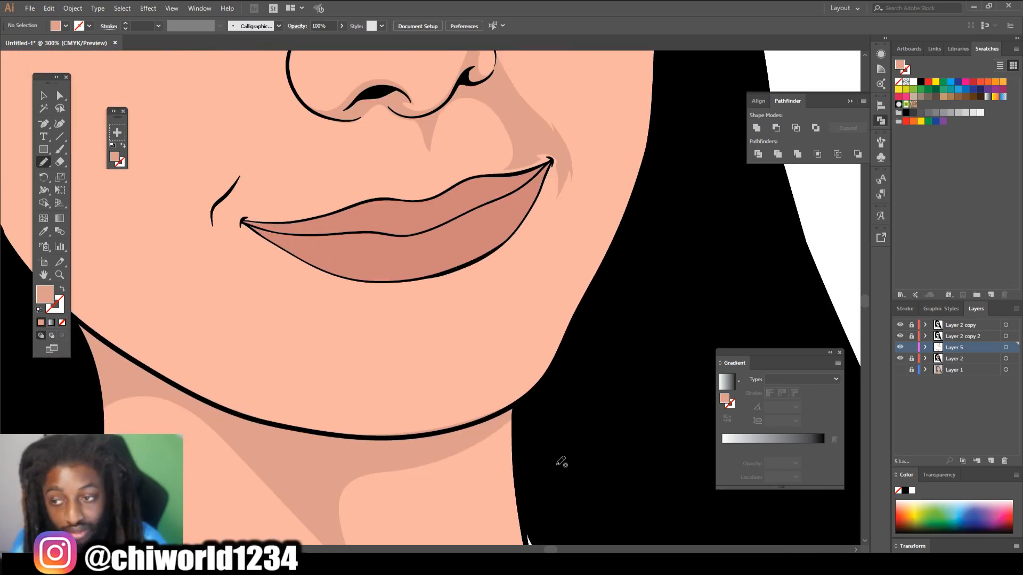
mouse_move(415, 306)
left_mouse_down()
mouse_move(487, 293)
mouse_move(406, 312)
left_mouse_up()
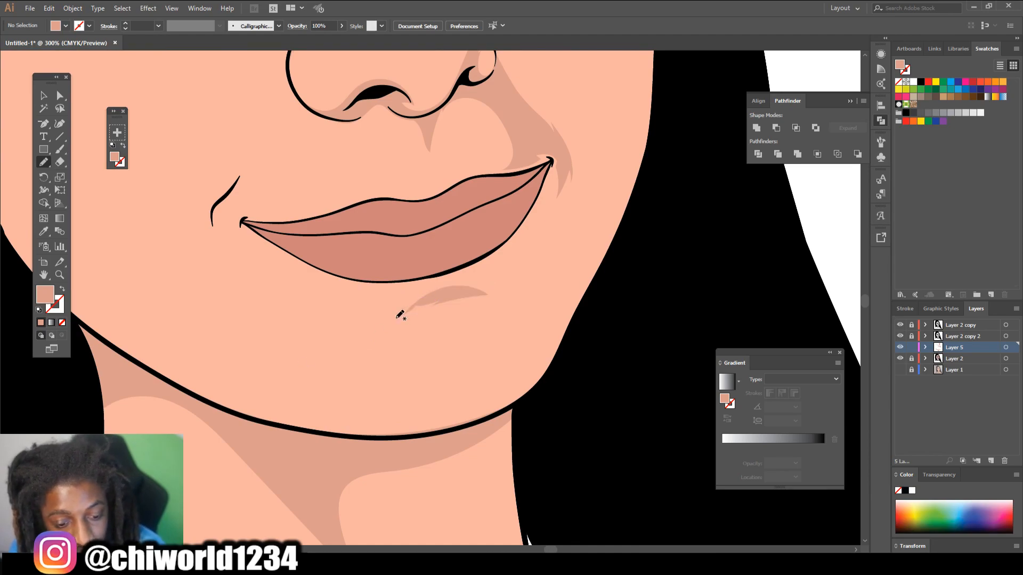
Draw a shadow shape along the smile crease beside the left mouth corner.
scroll(408, 311, "up", 3)
mouse_move(221, 308)
left_mouse_down()
mouse_move(202, 291)
mouse_move(221, 320)
left_mouse_up()
key("ctrl+minus")
key("ctrl+minus")
key("ctrl+minus")
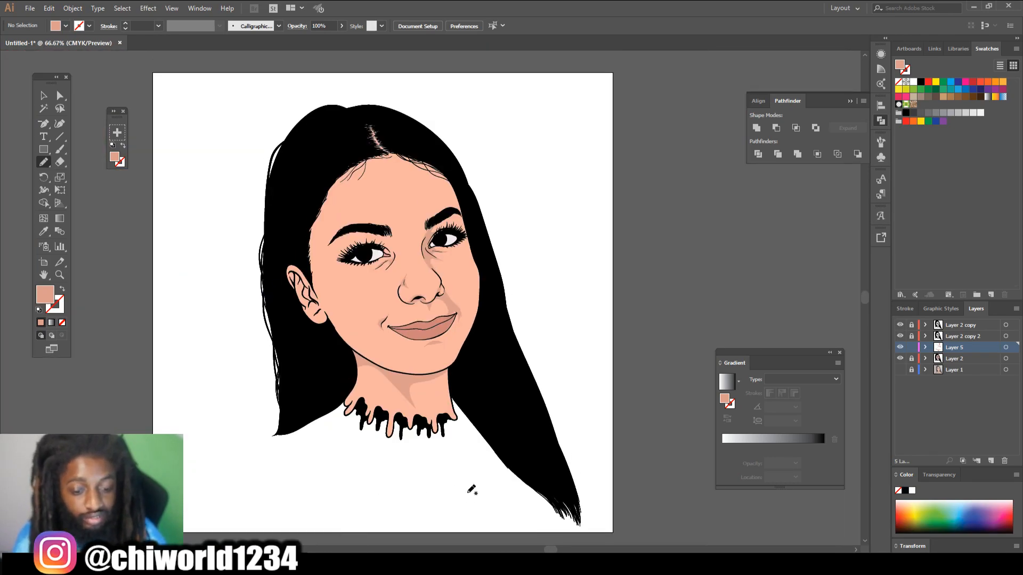
Draw a shadow shape around the right eye's outer side, from below the lashes up along the hair edge to the eyebrow.
key("ctrl+plus")
key("ctrl+plus")
key("ctrl+plus")
scroll(474, 351, "up", 3)
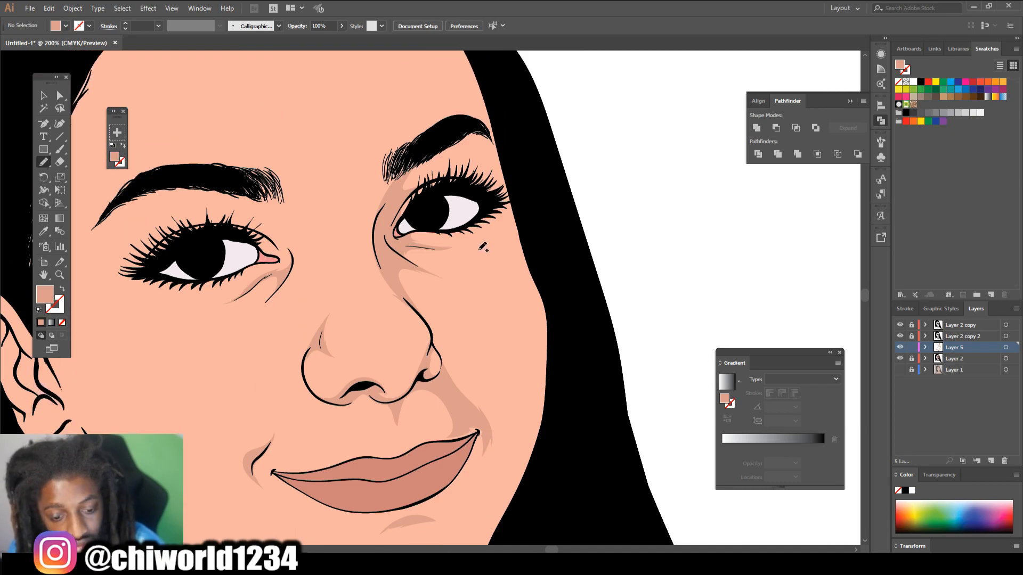
mouse_move(520, 237)
left_mouse_down()
mouse_move(472, 252)
mouse_move(489, 219)
mouse_move(455, 190)
mouse_move(495, 85)
left_mouse_up()
key("ctrl+minus")
key("ctrl+minus")
key("ctrl+minus")
Draw a long shadow along the left edge of the face, from the hairline past the ear down to the jawline.
key("ctrl+plus")
key("ctrl+plus")
key("ctrl+plus")
left_click_drag(535, 422, 574, 448)
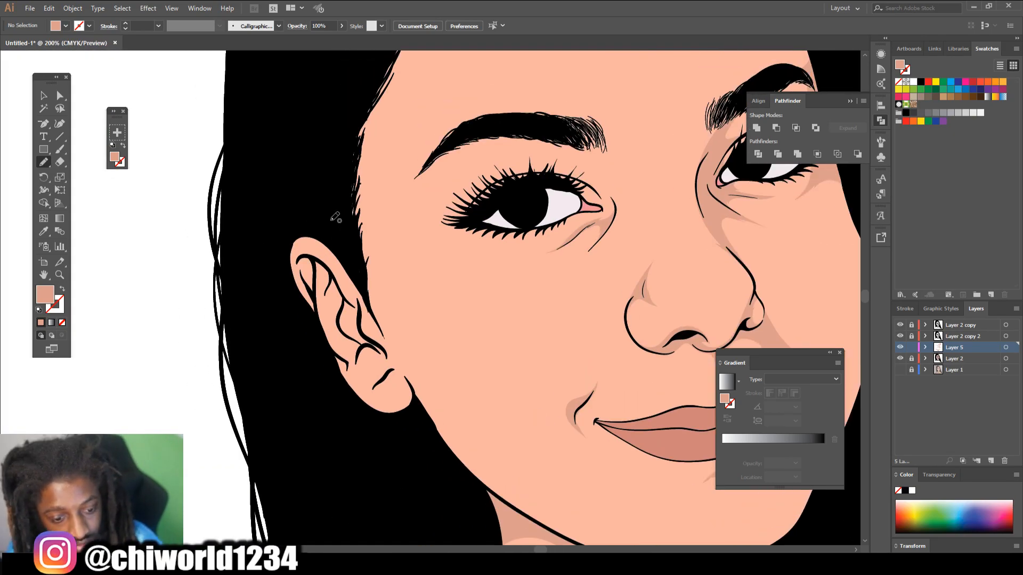
mouse_move(331, 218)
left_mouse_down()
mouse_move(490, 496)
mouse_move(525, 516)
mouse_move(333, 219)
left_mouse_up()
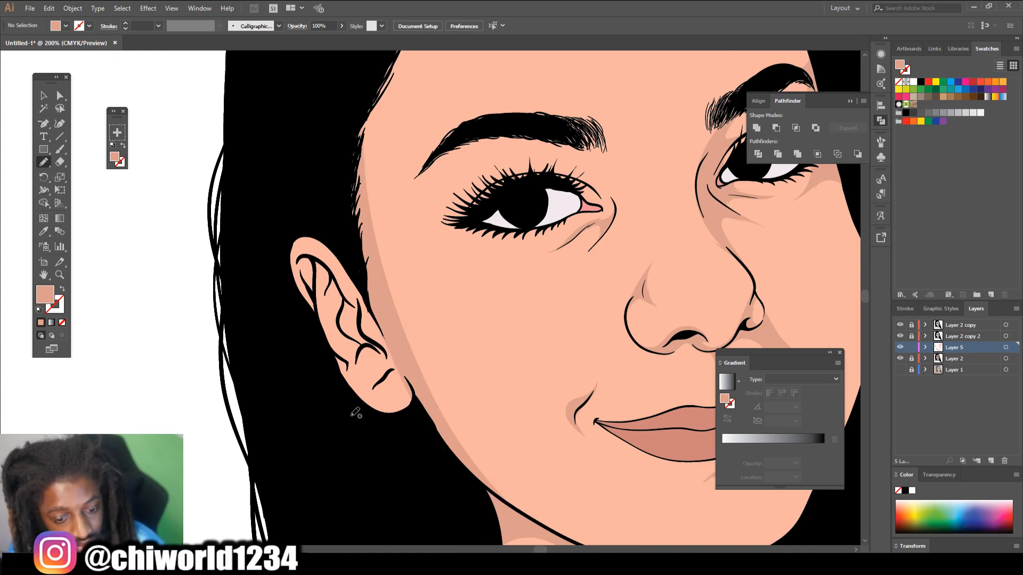
key("ctrl+minus")
key("ctrl+minus")
key("ctrl+minus")
Draw shadow shapes inside the ear, following its inner fold lines, the outer rim and the earlobe crease.
key("ctrl+plus")
key("ctrl+plus")
key("ctrl+plus")
key("ctrl+plus")
key("ctrl+plus")
mouse_move(536, 451)
left_mouse_down()
mouse_move(437, 368)
mouse_move(415, 296)
mouse_move(439, 227)
mouse_move(482, 302)
left_mouse_up()
mouse_move(422, 370)
left_mouse_down()
mouse_move(362, 215)
mouse_move(362, 175)
mouse_move(376, 230)
mouse_move(406, 249)
mouse_move(385, 167)
mouse_move(321, 145)
mouse_move(344, 271)
mouse_move(421, 367)
left_mouse_up()
mouse_move(310, 203)
left_mouse_down()
mouse_move(405, 161)
mouse_move(309, 205)
left_mouse_up()
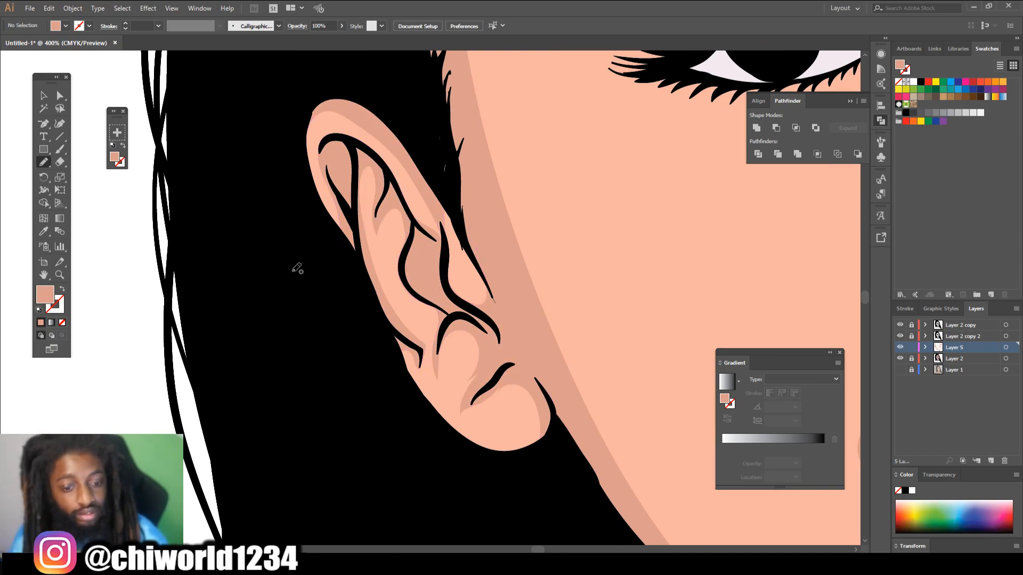
Extend the shadow at the left eye's inner corner up along the crease line beside the tear duct.
scroll(296, 266, "down", 4)
scroll(586, 366, "up", 1)
scroll(595, 366, "up", 4)
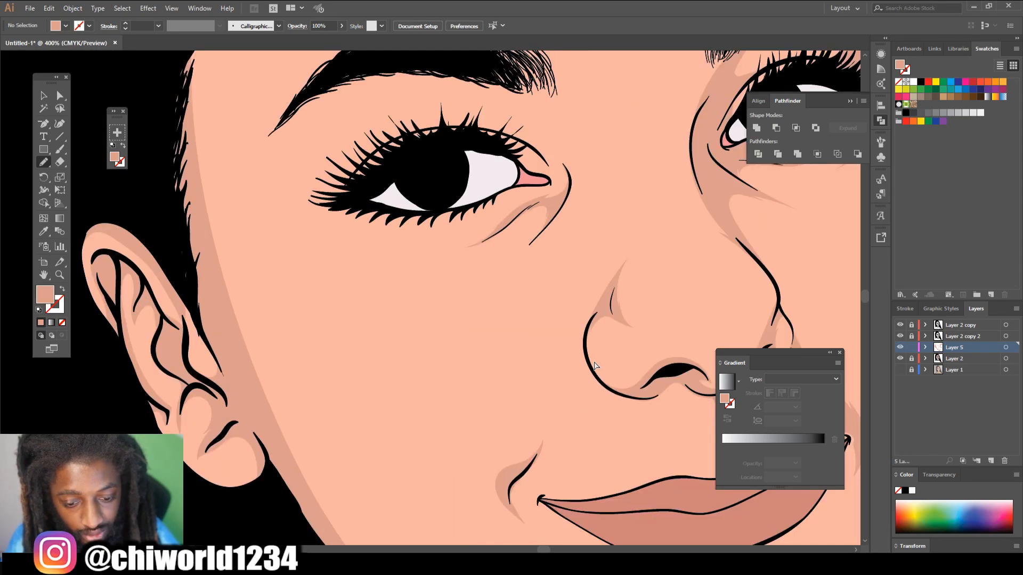
scroll(598, 356, "up", 2)
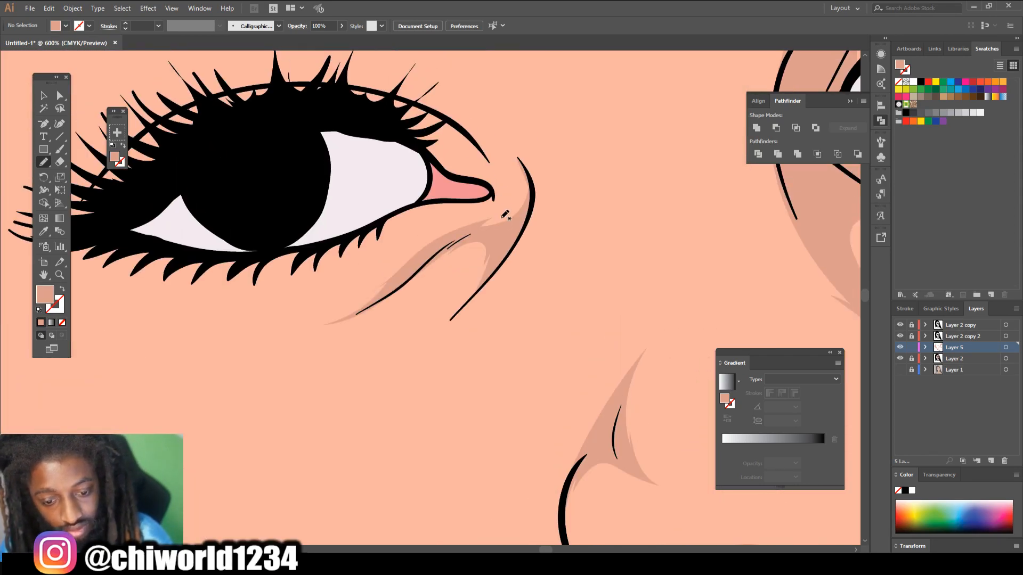
mouse_move(514, 209)
left_mouse_down()
mouse_move(501, 130)
mouse_move(535, 171)
mouse_move(530, 219)
mouse_move(490, 256)
left_mouse_up()
scroll(500, 340, "down", 2)
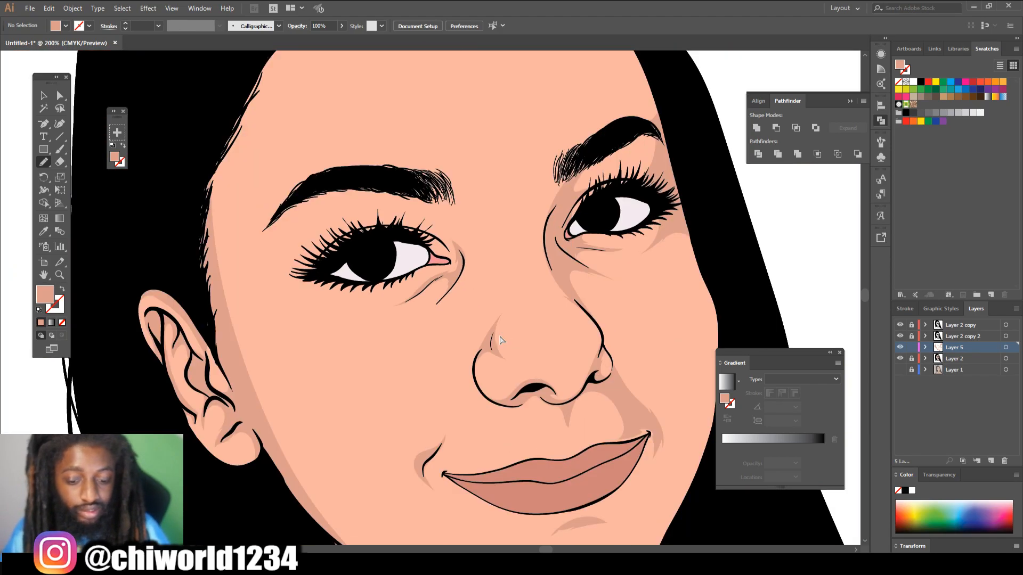
Draw a shadow shape across the upper forehead, following the hairline from the left temple past the parting.
scroll(499, 340, "down", 1)
scroll(602, 382, "down", 1)
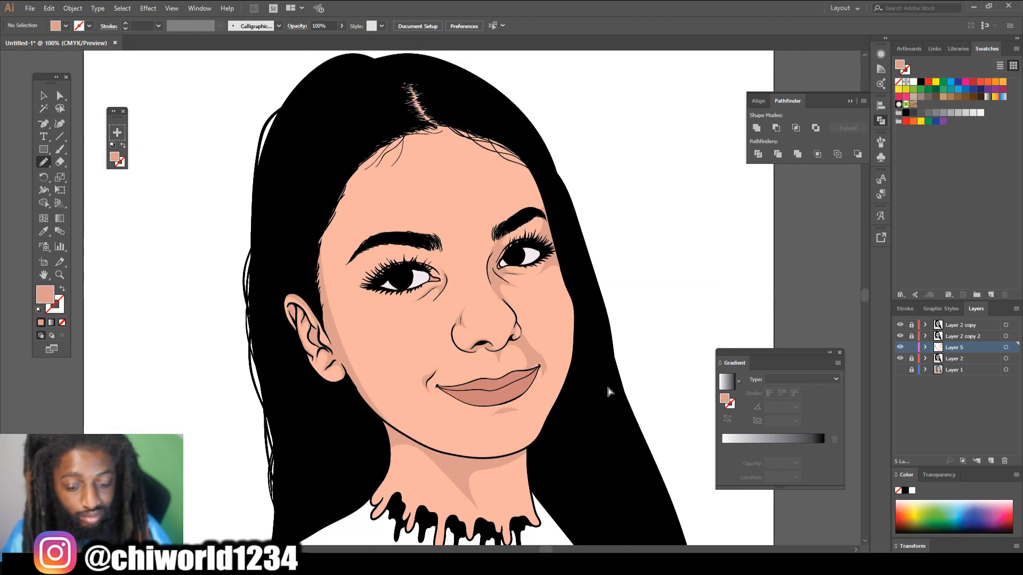
scroll(660, 397, "down", 1)
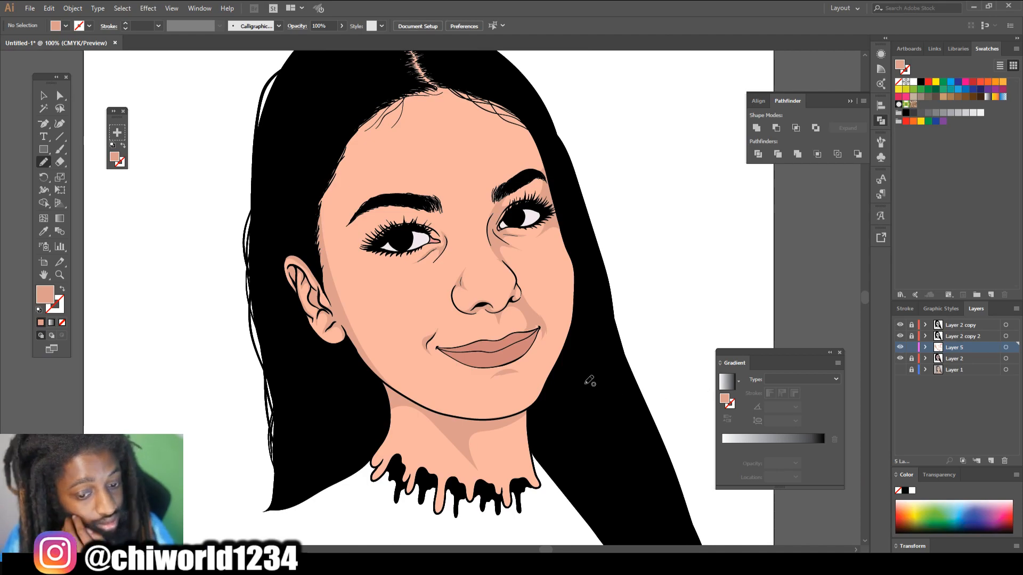
scroll(580, 373, "up", 1)
scroll(581, 373, "up", 5)
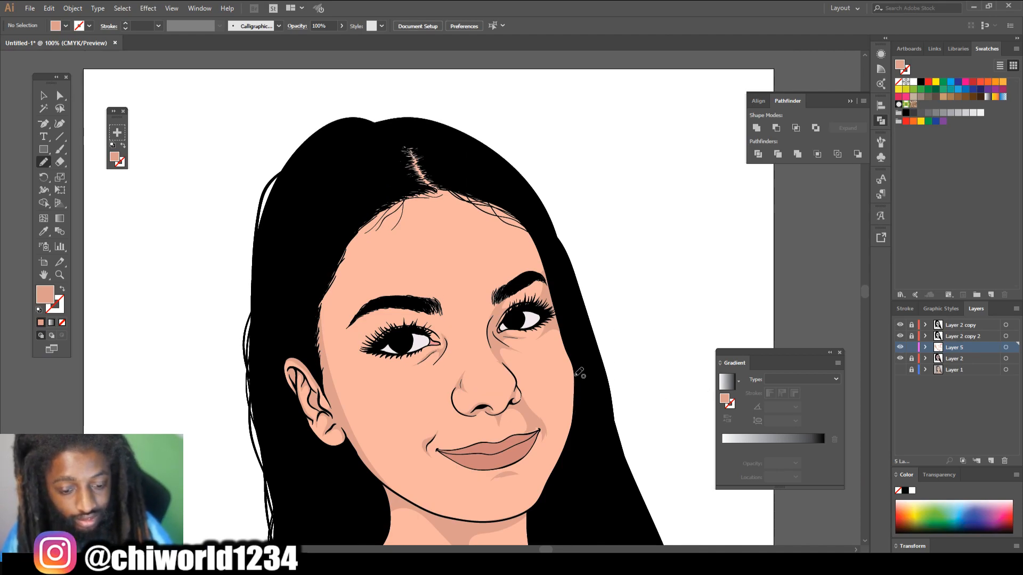
key("ctrl+equal")
key("ctrl+equal")
key("ctrl+equal")
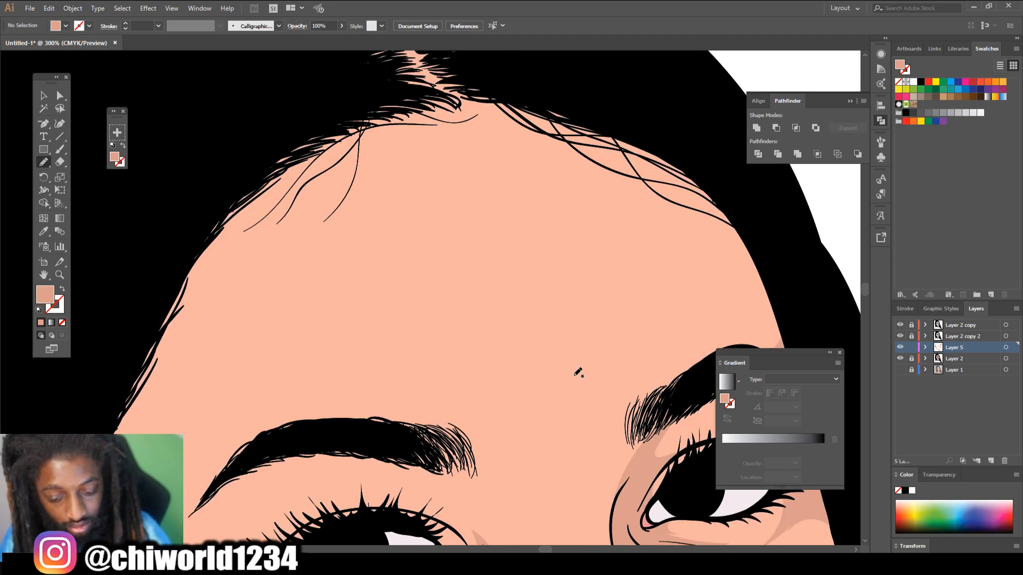
mouse_move(621, 128)
left_mouse_down()
mouse_move(470, 120)
mouse_move(341, 136)
mouse_move(272, 169)
mouse_move(175, 293)
left_mouse_up()
mouse_move(253, 164)
left_mouse_down()
mouse_move(416, 77)
mouse_move(609, 143)
mouse_move(652, 207)
left_mouse_up()
Draw a closed shadow shape around the hair parting above the forehead.
key("ctrl+1")
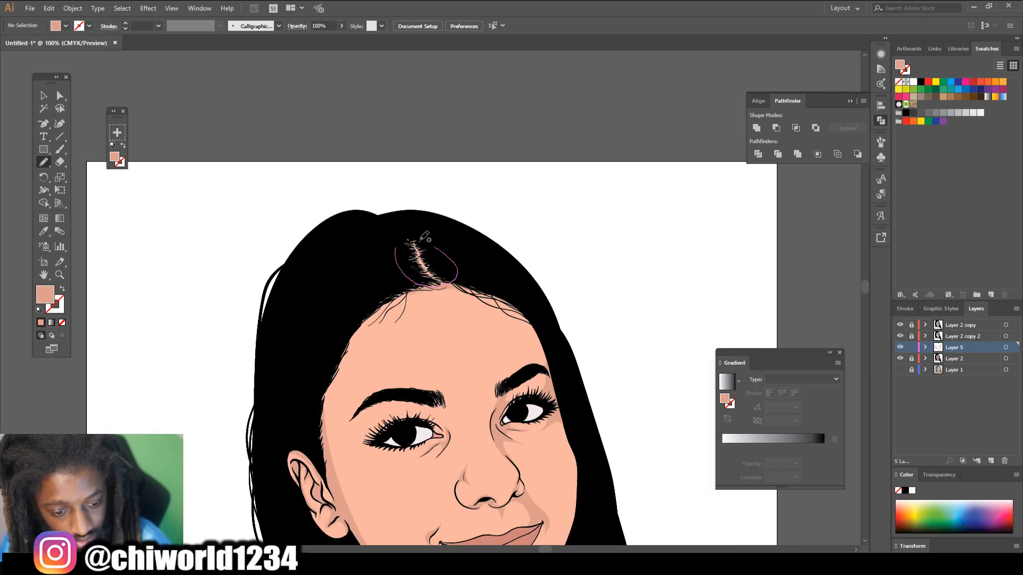
scroll(496, 412, "down", 2)
scroll(512, 418, "down", 2)
scroll(479, 394, "up", 2)
scroll(391, 327, "down", 1)
Select all the shadow shapes on the face and neck, expand them and combine them with the Pathfinder Merge operation.
left_click(42, 96)
left_click_drag(211, 60, 686, 532)
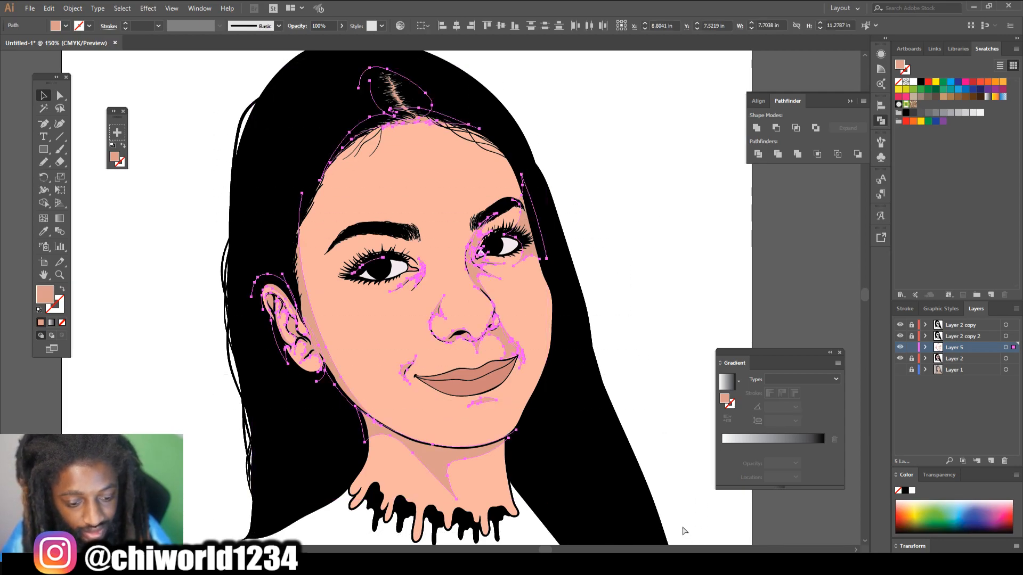
scroll(354, 247, "up", 1)
scroll(420, 290, "down", 1)
scroll(226, 159, "down", 1)
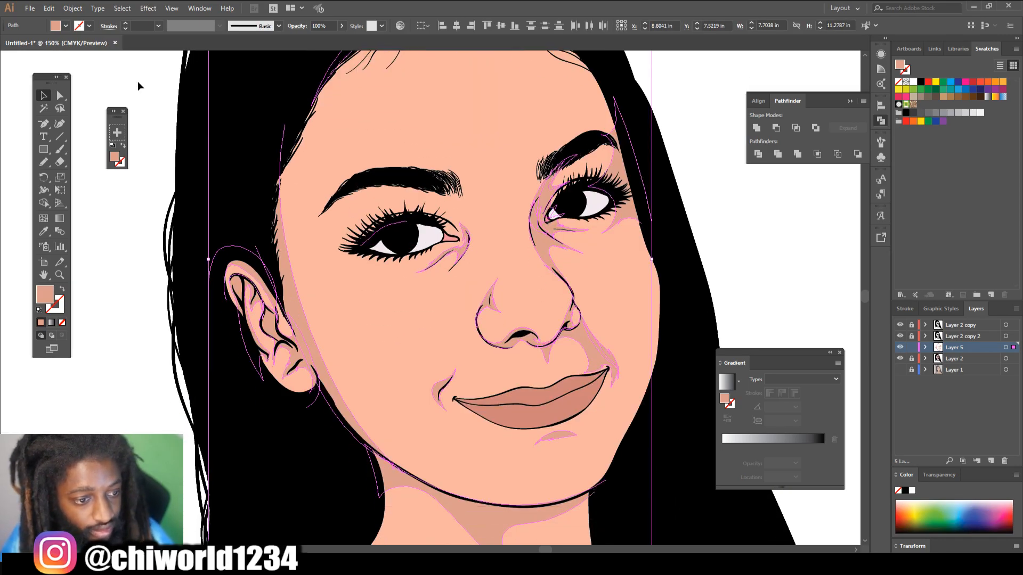
left_click(72, 8)
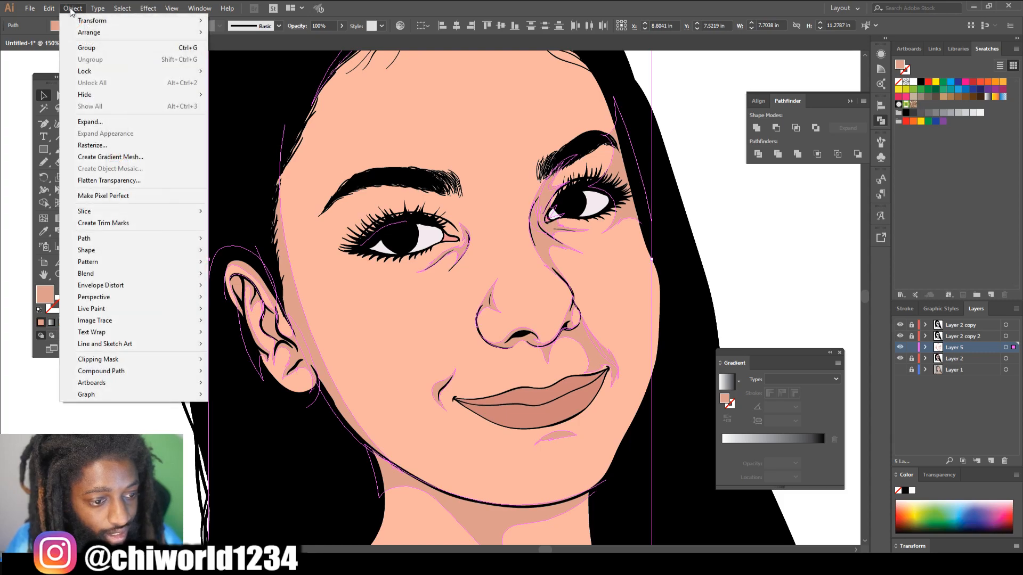
left_click(132, 126)
left_click(797, 154)
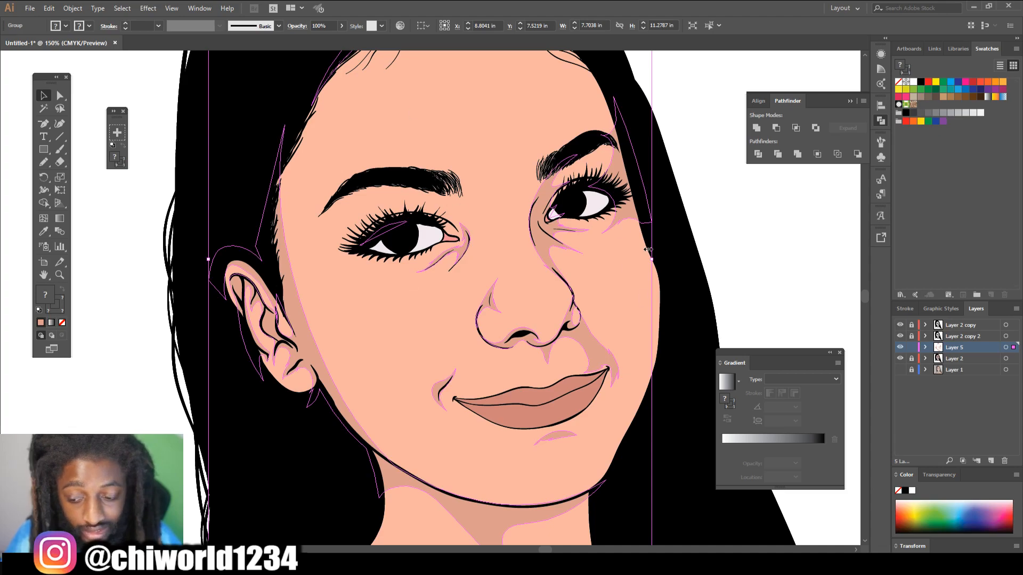
Adjust the color balance of the merged shadows with Magenta at 7% and the preview on.
left_click(48, 8)
mouse_move(179, 203)
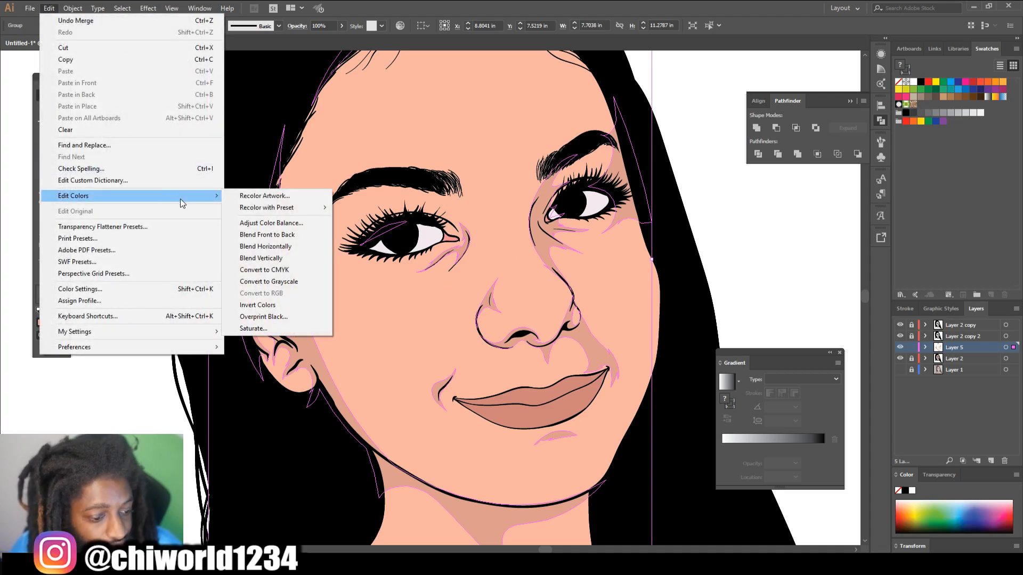
left_click(269, 224)
left_click(100, 80)
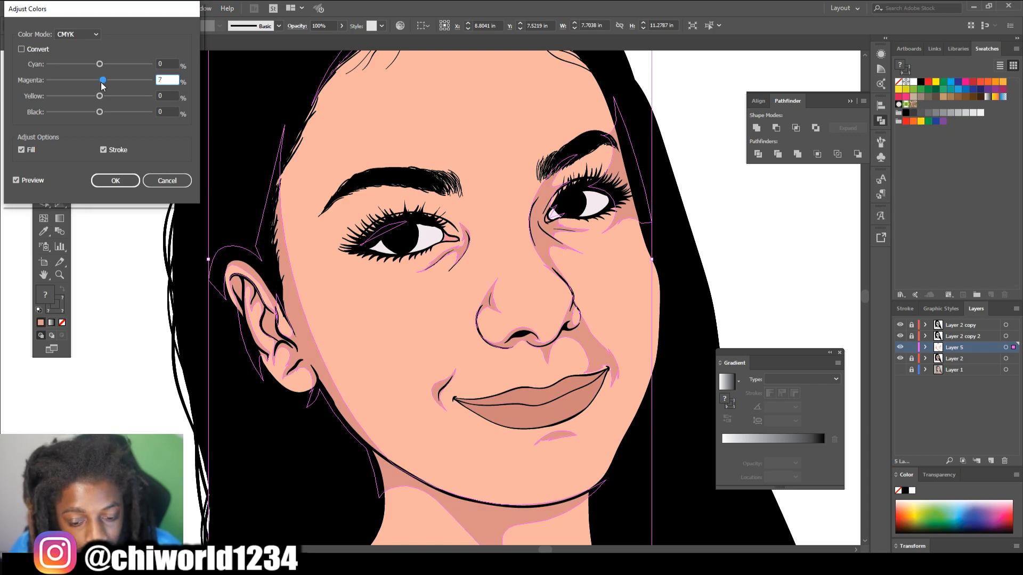
key("Down")
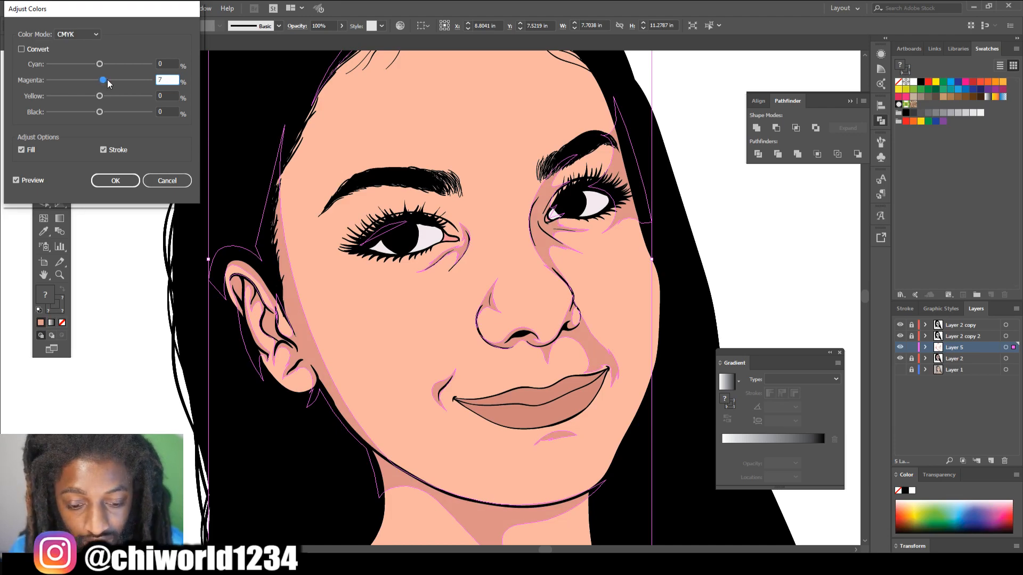
Set the shadows' color balance to Yellow 2% and Magenta 5%, apply the adjustment and deselect the artwork.
left_click(101, 96)
type("4")
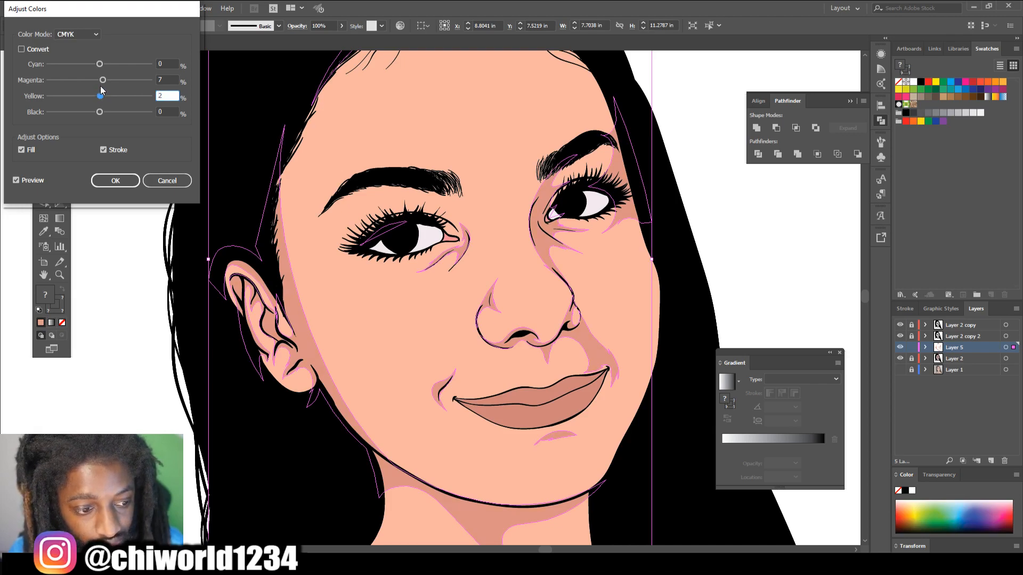
left_click(100, 63)
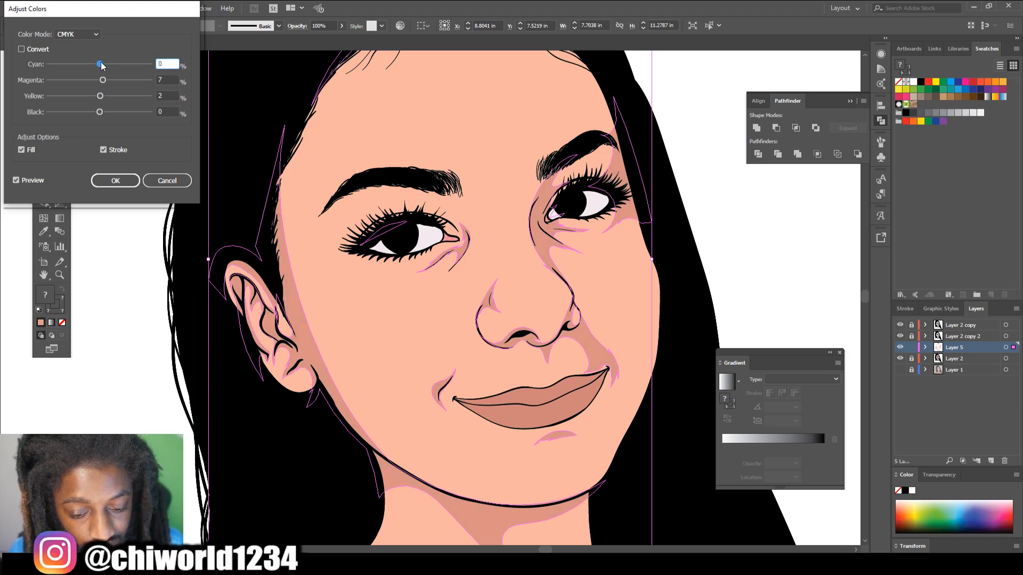
left_click(103, 81)
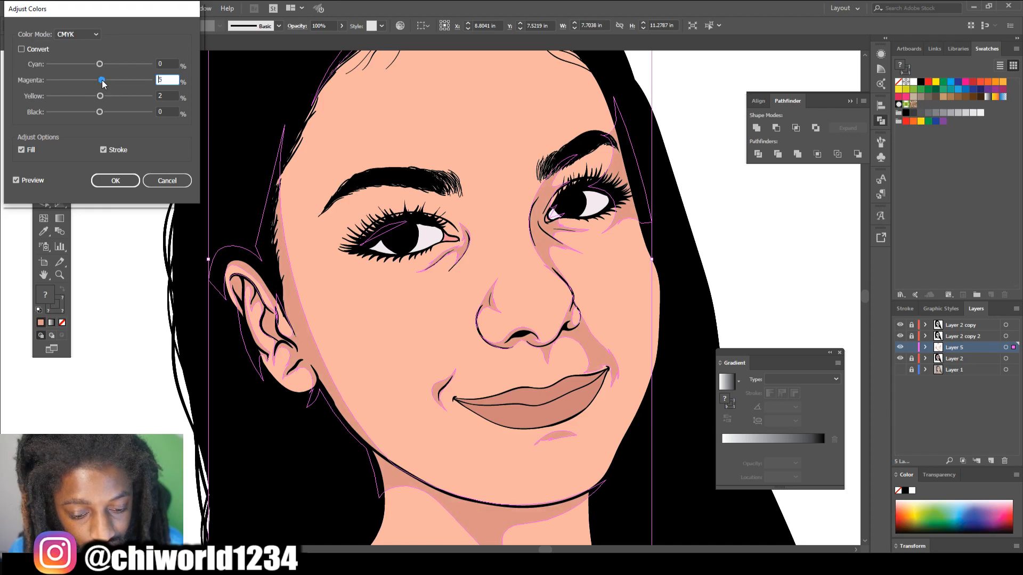
left_click(115, 180)
left_click(125, 263)
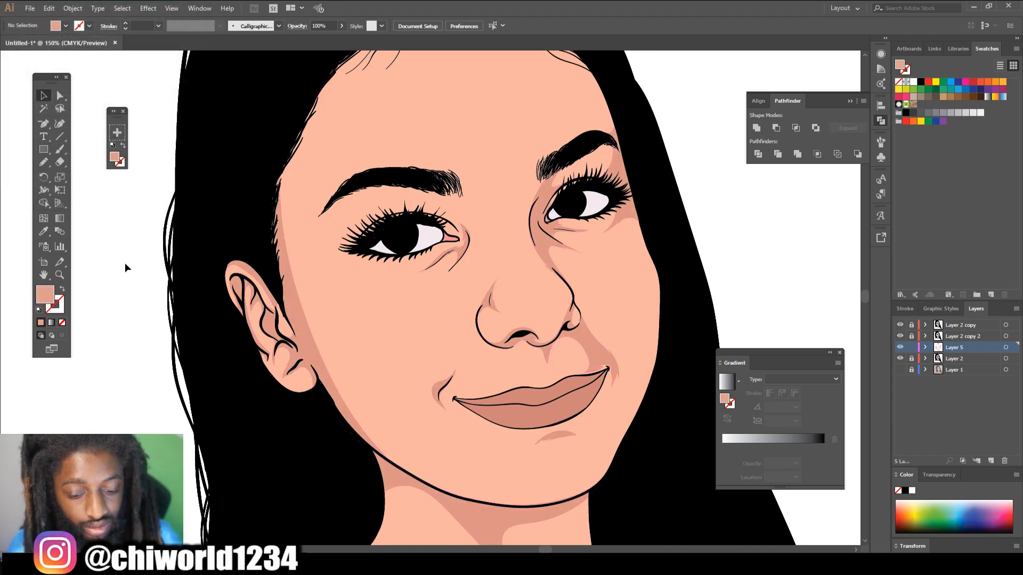
Lock Layer 5 and add a new layer directly beneath it, above Layer 2.
key("ctrl+0")
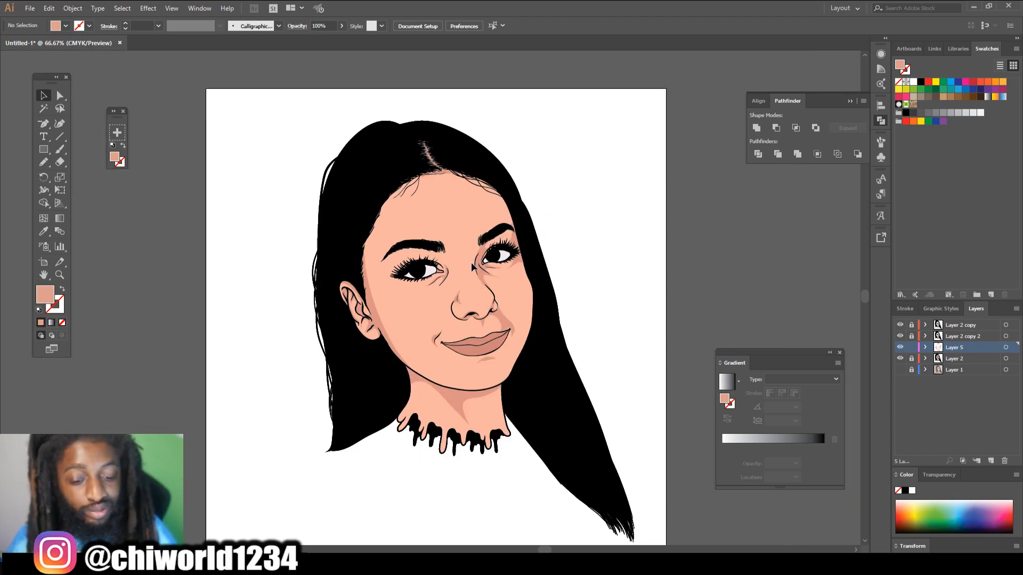
key("ctrl+1")
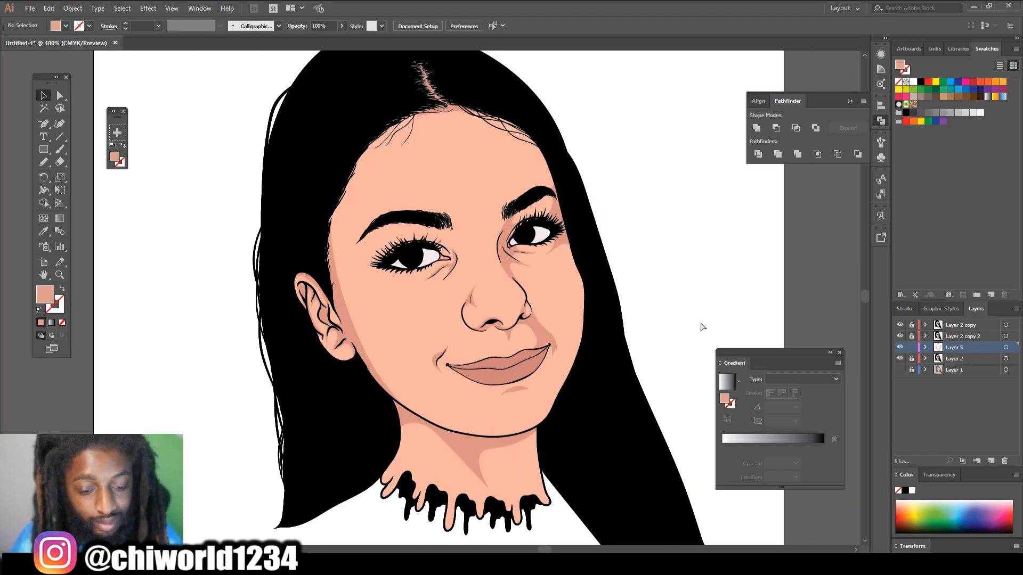
scroll(700, 326, "down", 1)
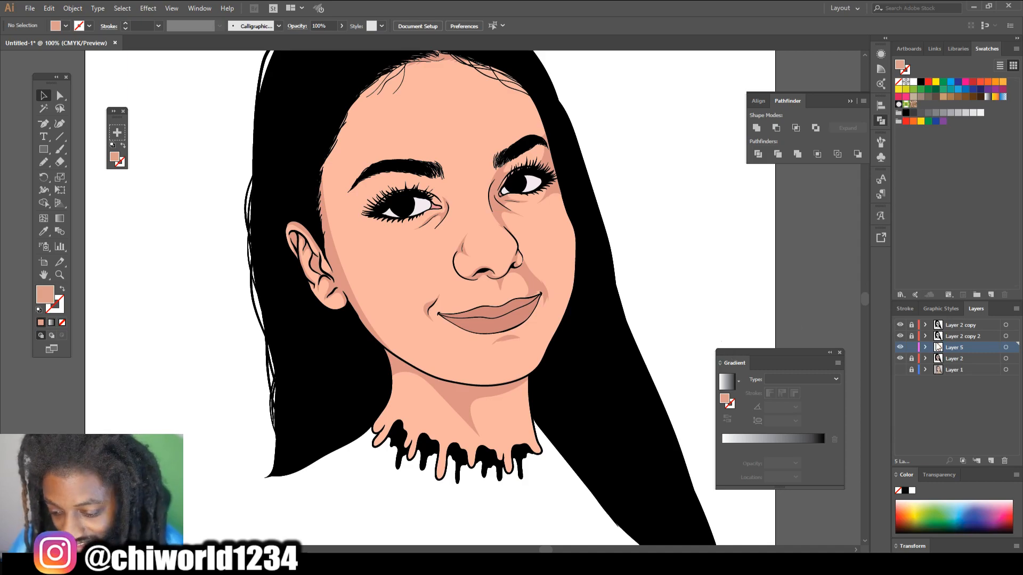
left_click(991, 460)
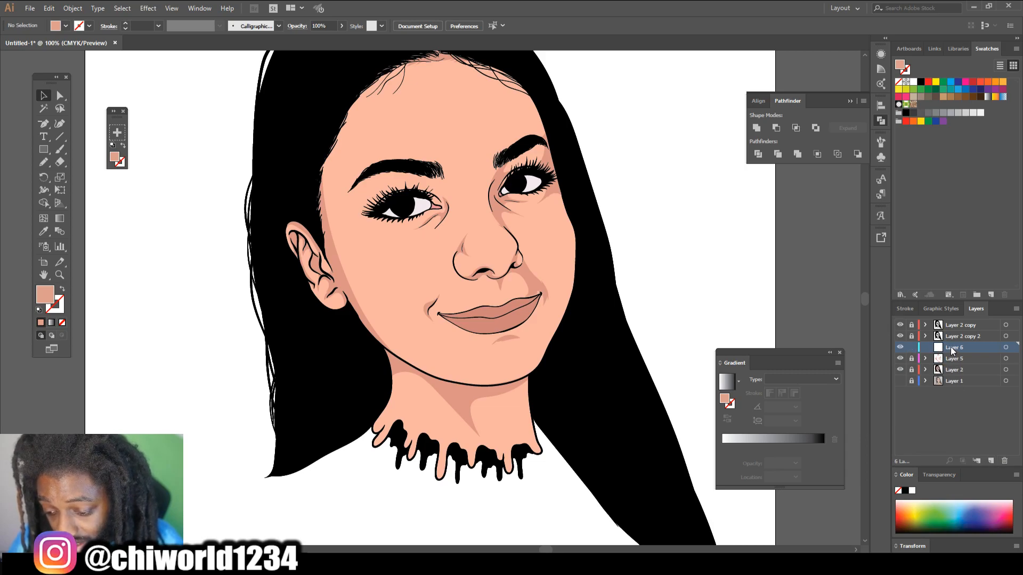
left_click_drag(950, 347, 950, 368)
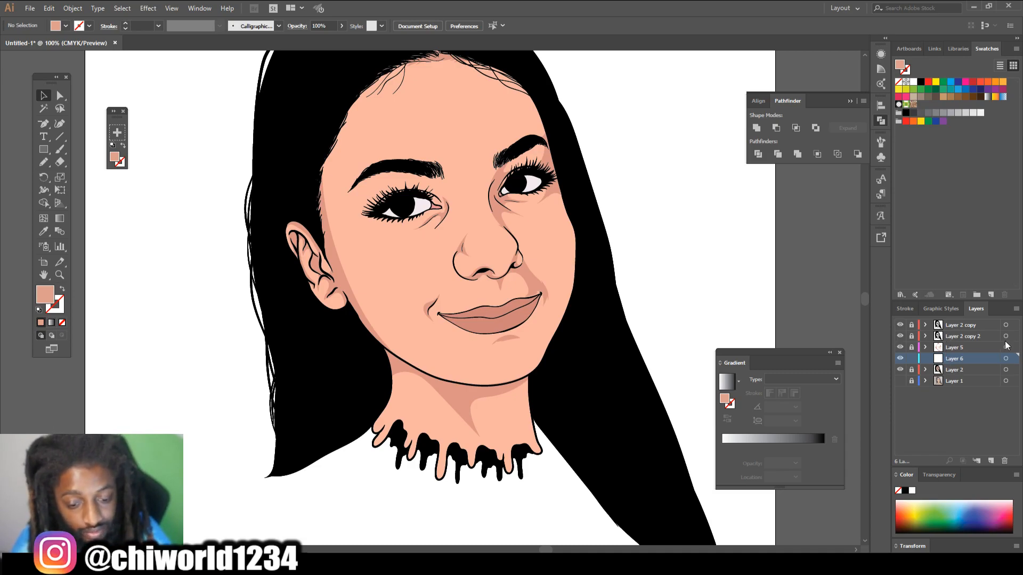
Sample the base skin color from the face and darken the fill slightly to #F4A792.
key("ctrl+equal")
key("ctrl+equal")
key("ctrl+equal")
key("ctrl+equal")
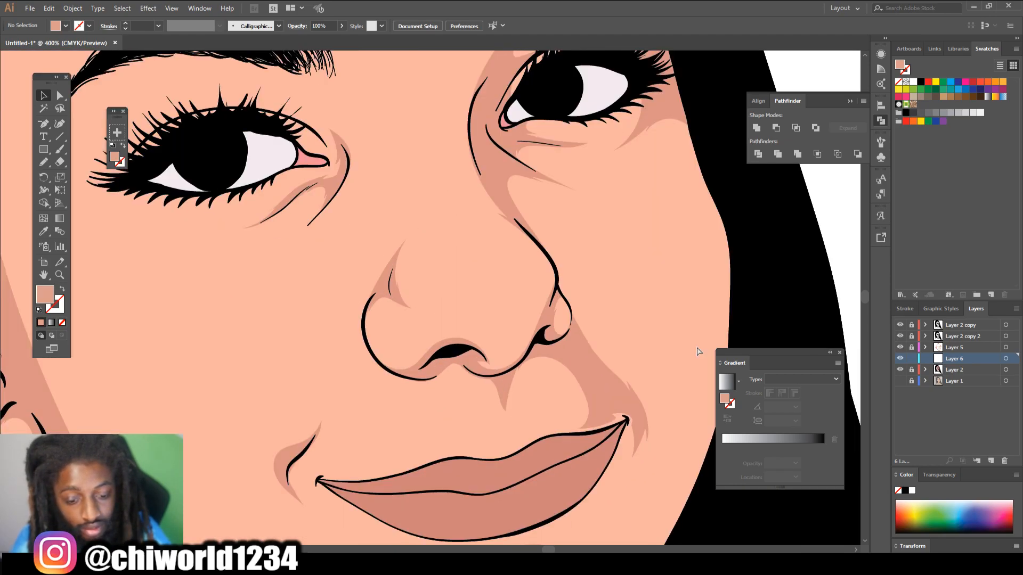
key("ctrl+equal")
left_click(44, 231)
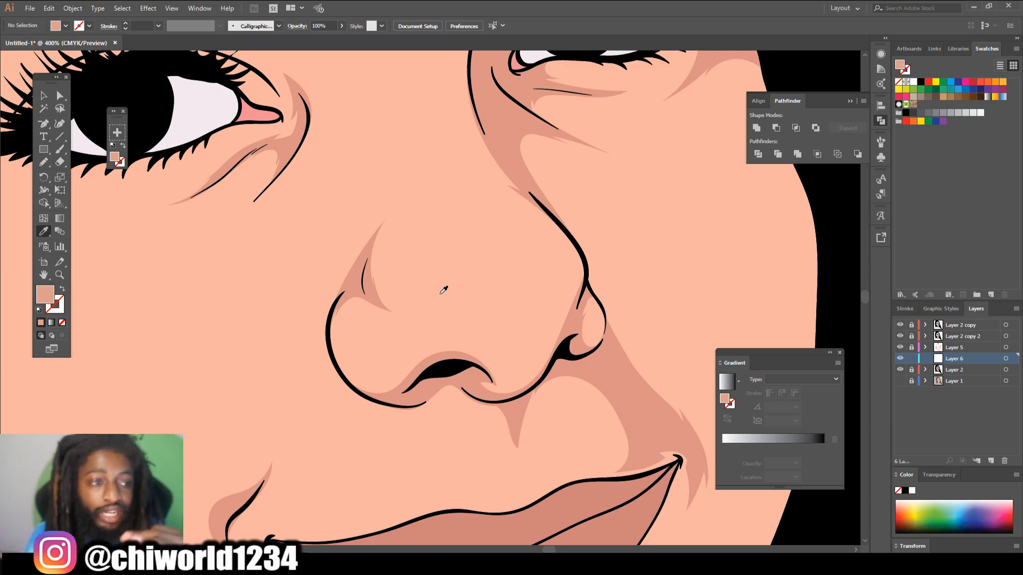
left_click(46, 231)
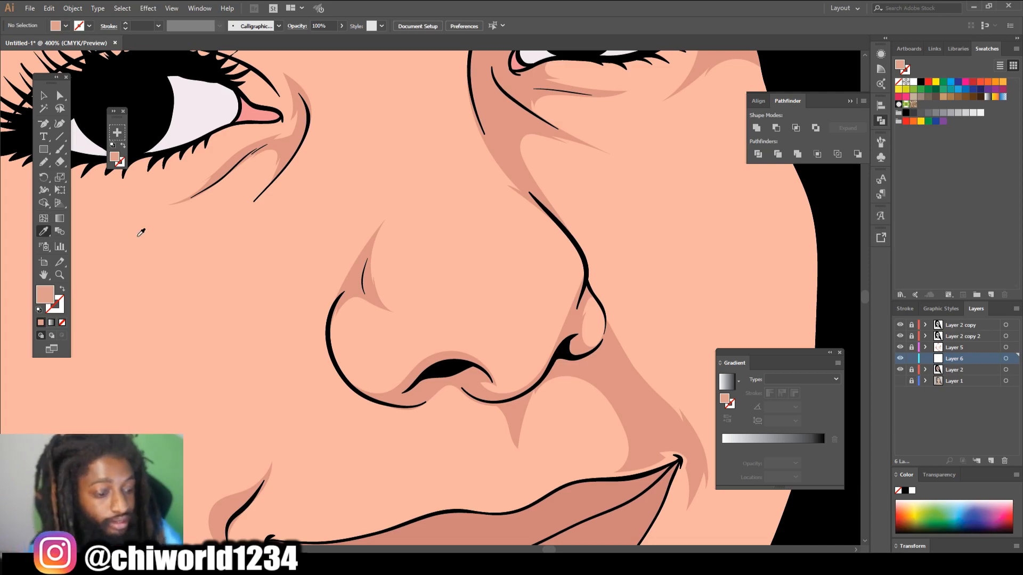
left_click(495, 316)
double_click(47, 292)
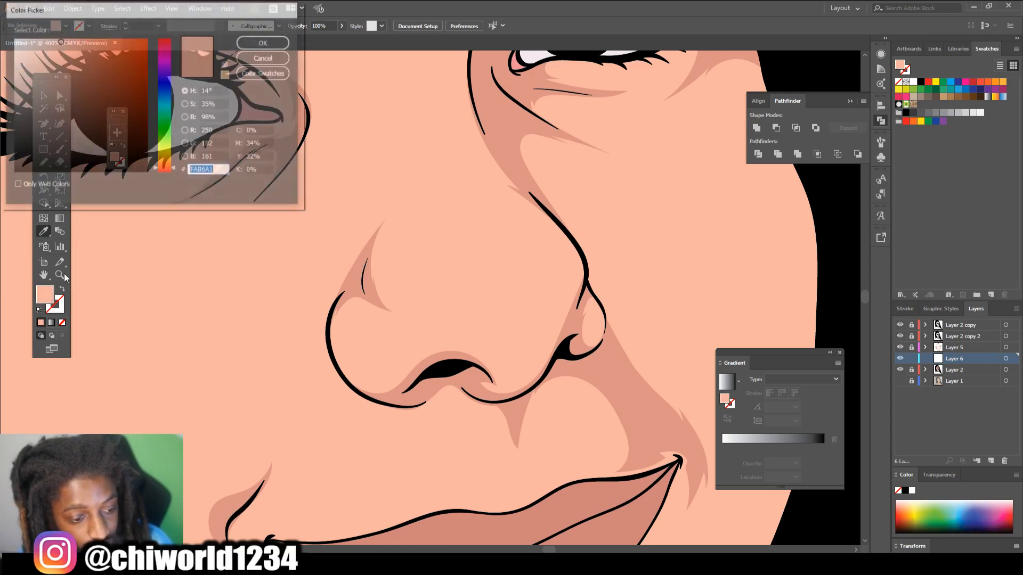
left_click_drag(61, 49, 66, 43)
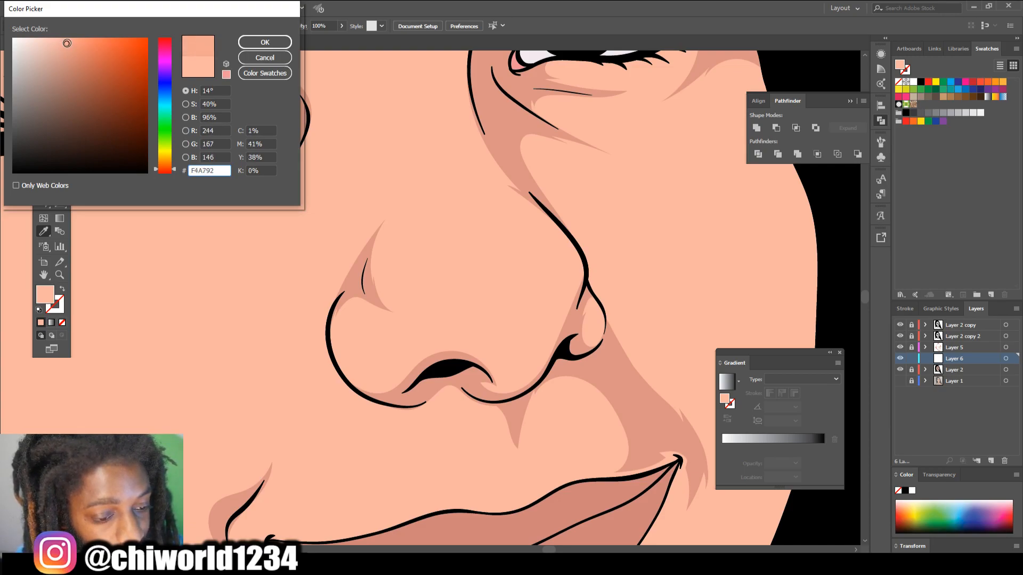
left_click(265, 43)
Draw a freehand shadow shape with the Pencil tool across the lower nose, following both nostrils and curving over the tip.
left_click(44, 162)
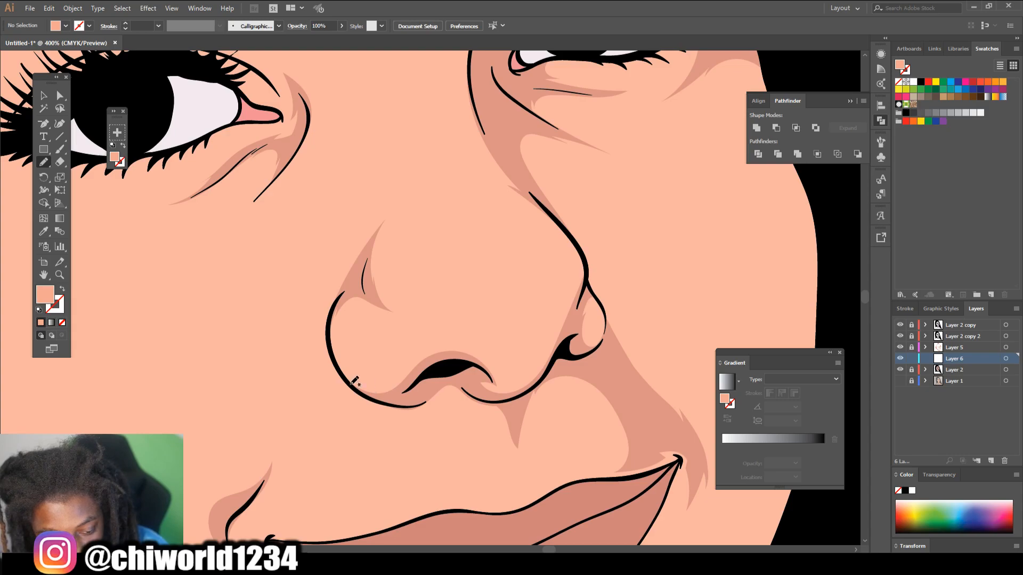
mouse_move(327, 335)
left_mouse_down()
mouse_move(369, 393)
mouse_move(441, 380)
mouse_move(516, 398)
mouse_move(562, 364)
mouse_move(594, 359)
mouse_move(571, 336)
mouse_move(587, 266)
mouse_move(549, 346)
mouse_move(558, 323)
mouse_move(506, 347)
mouse_move(432, 323)
left_mouse_up()
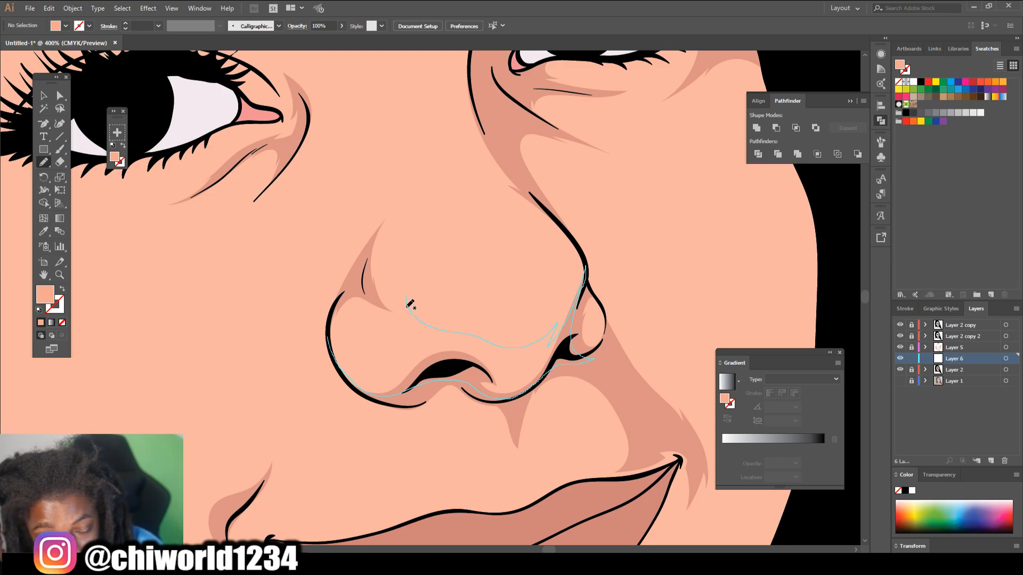
mouse_move(409, 329)
left_mouse_down()
mouse_move(414, 348)
mouse_move(388, 373)
mouse_move(363, 372)
mouse_move(343, 348)
left_mouse_up()
left_click_drag(338, 303, 338, 375)
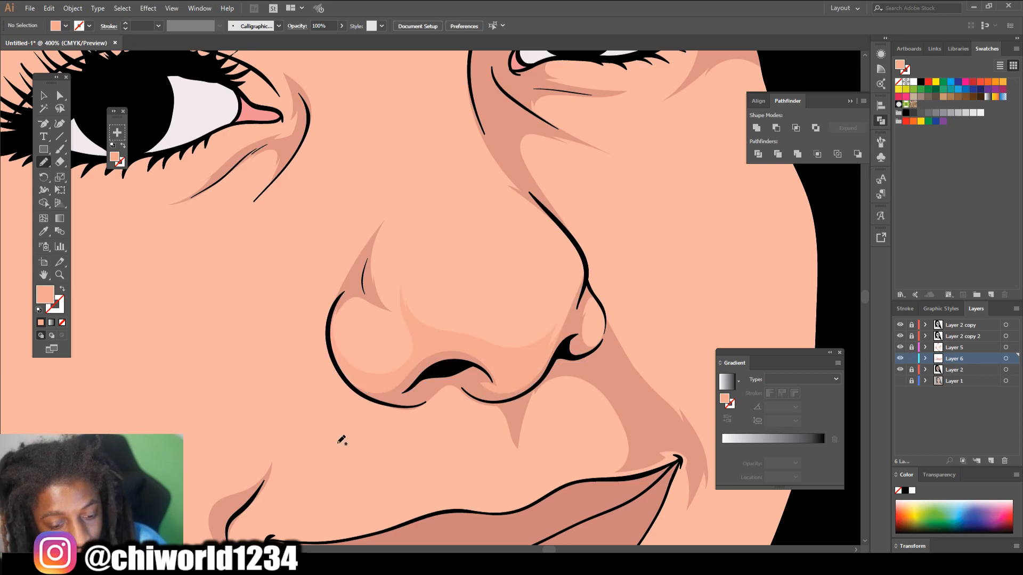
Draw a narrow tapered shadow up the left side of the nose, extending beyond the existing darker shadow.
key("ctrl+minus")
key("ctrl+minus")
key("ctrl+minus")
key("ctrl+minus")
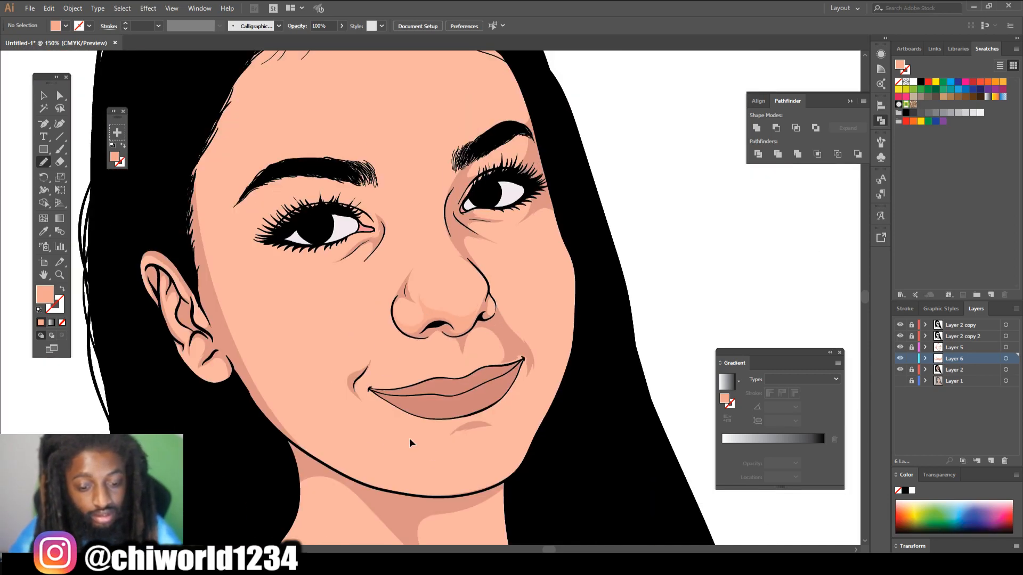
scroll(549, 507, "up", 2)
key("ctrl+equal")
key("ctrl+equal")
key("ctrl+equal")
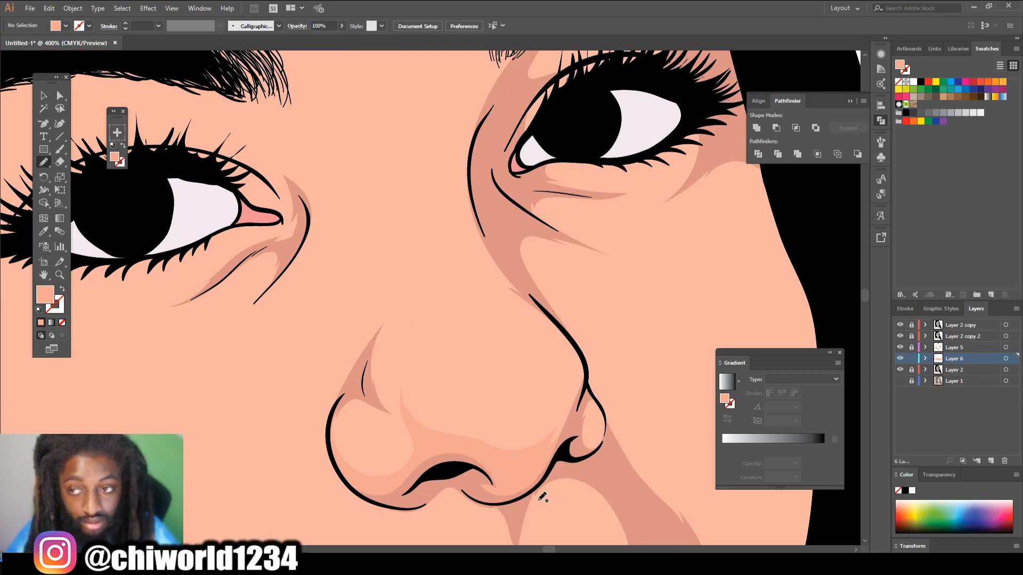
left_click_drag(369, 383, 384, 401)
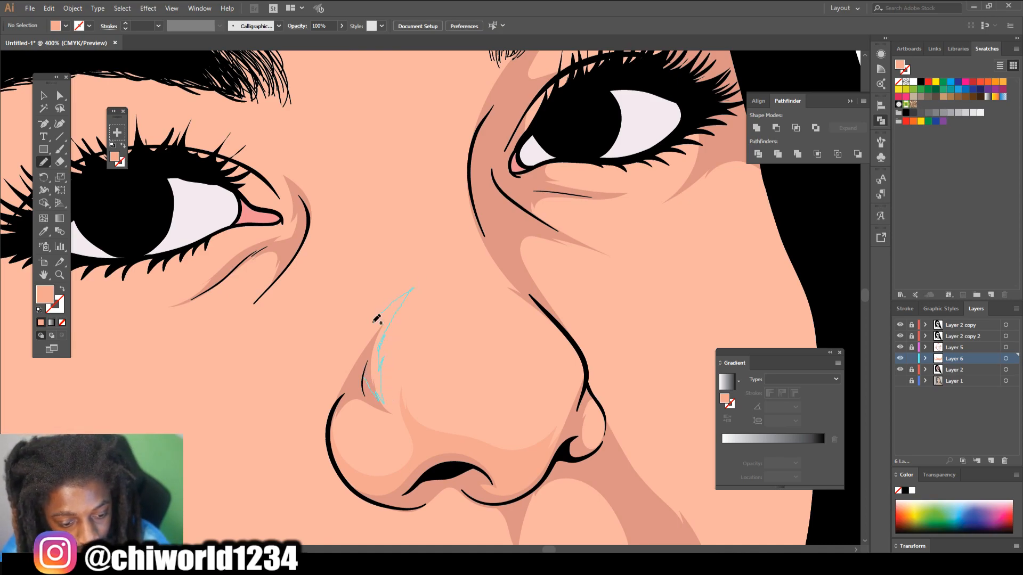
left_click_drag(349, 392, 347, 395)
Draw a pointed shadow between the left eye's inner corner and the nose bridge, tapering up toward the eyebrow.
scroll(294, 302, "up", 2)
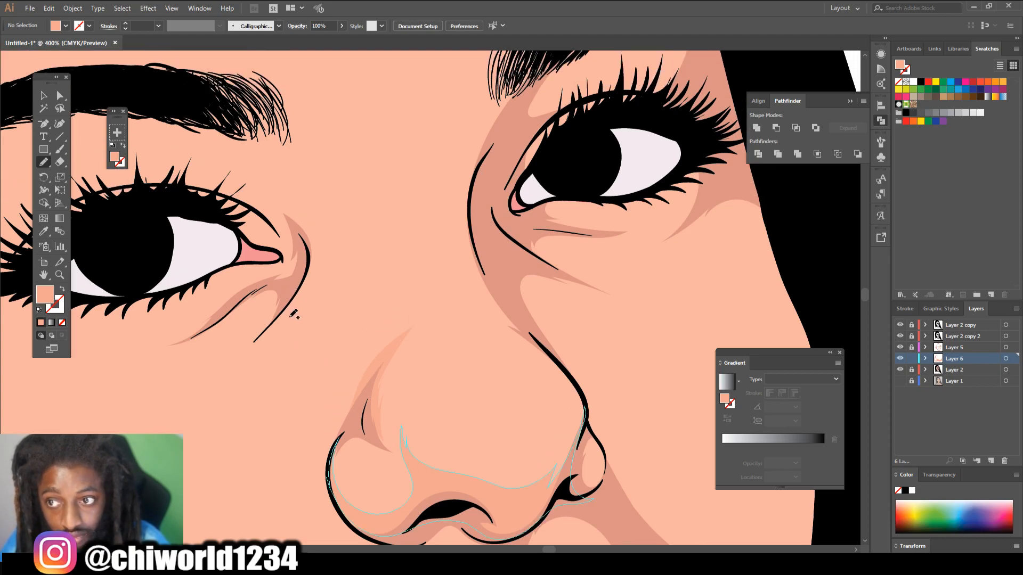
left_click_drag(287, 303, 314, 272)
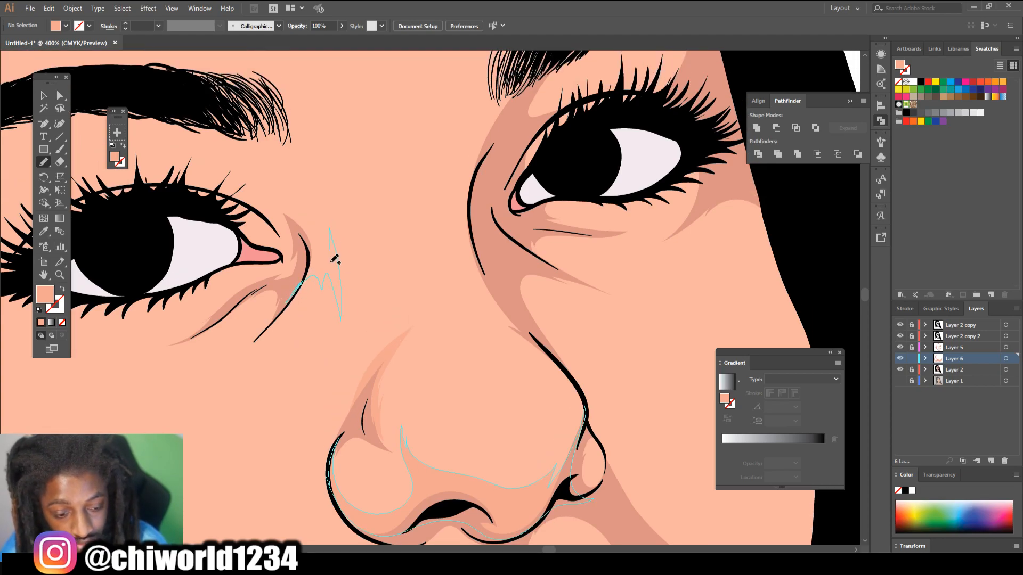
left_click_drag(297, 214, 290, 301)
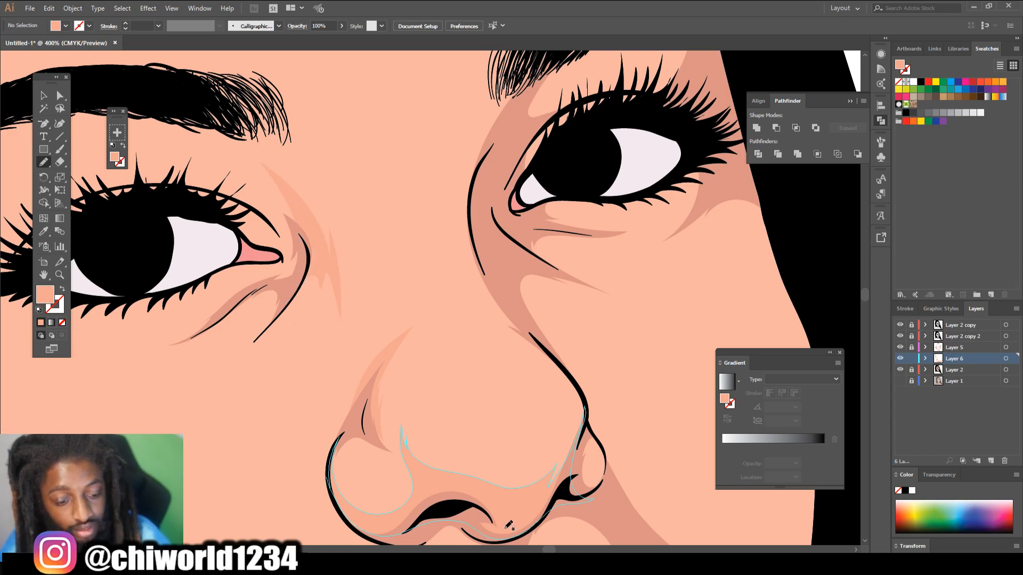
Draw a soft shadow from the right edge of the nose bridge out across the cheek and under the right eye.
key("ctrl+minus")
key("ctrl+minus")
key("ctrl+minus")
scroll(565, 546, "down", 2)
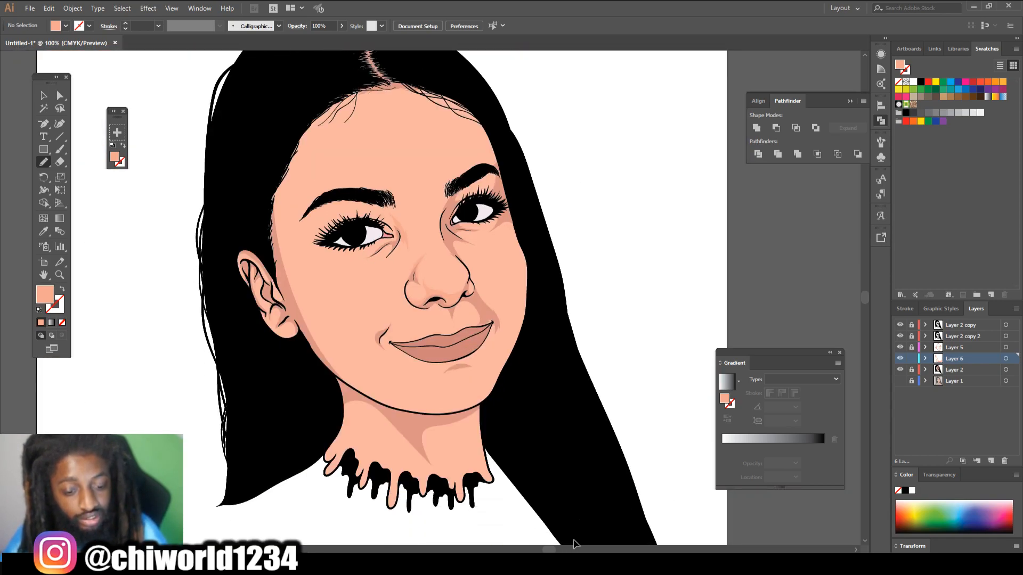
key("ctrl+plus")
key("ctrl+plus")
key("ctrl+plus")
scroll(574, 543, "up", 2)
key("ctrl+plus")
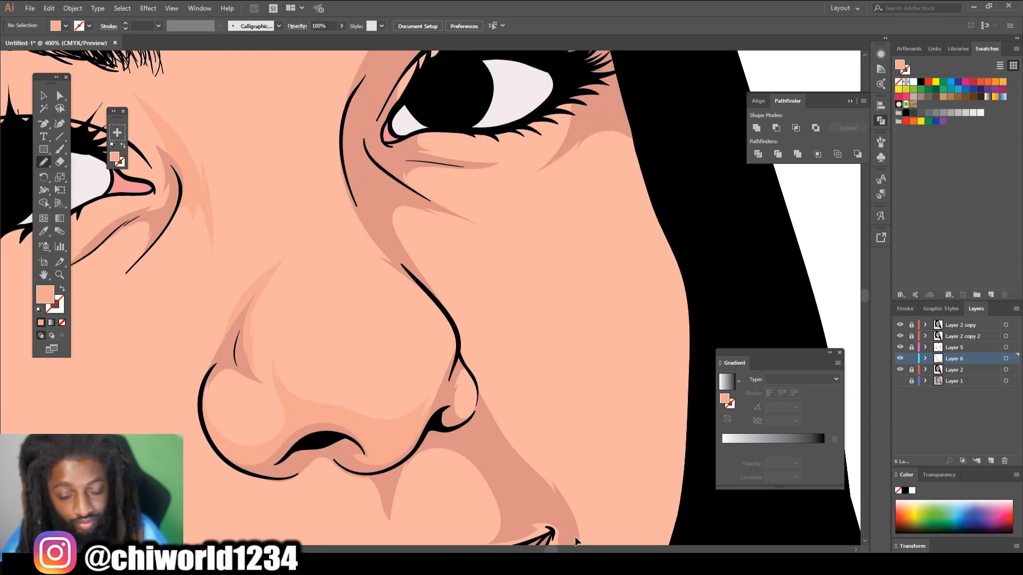
scroll(580, 535, "up", 2)
mouse_move(356, 235)
left_mouse_down()
mouse_move(400, 278)
mouse_move(466, 382)
left_mouse_up()
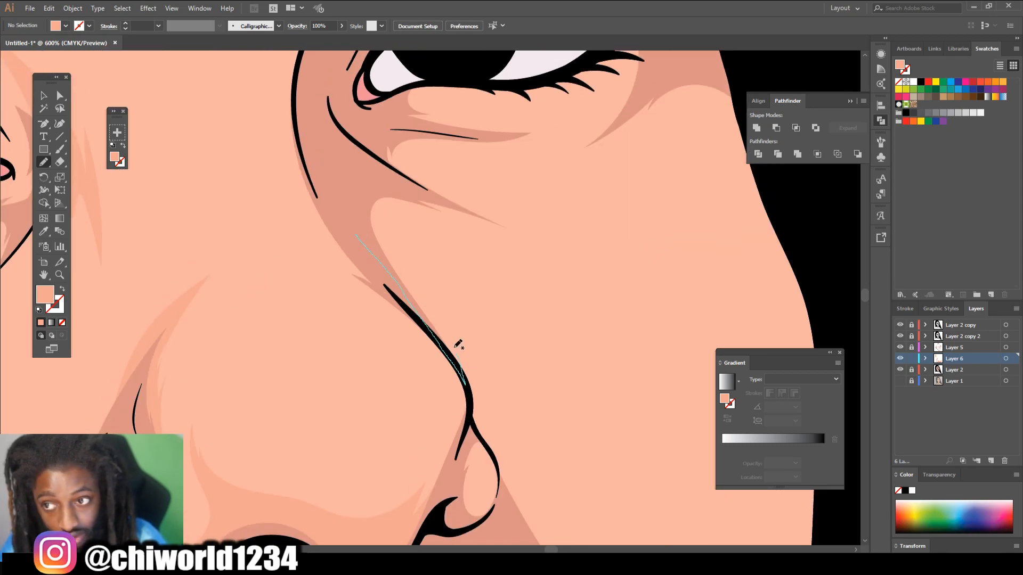
left_click_drag(428, 252, 447, 231)
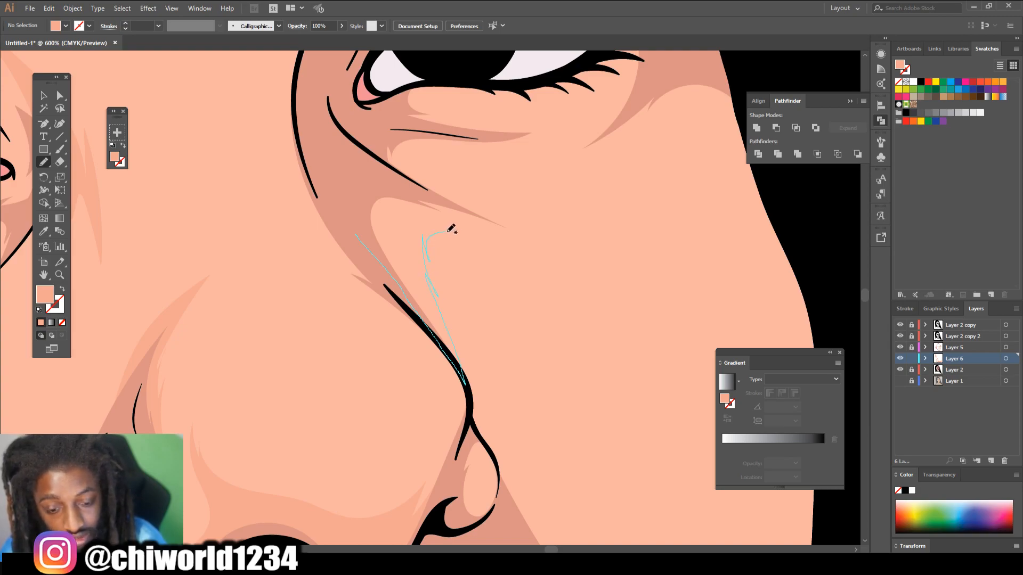
left_click_drag(581, 229, 609, 211)
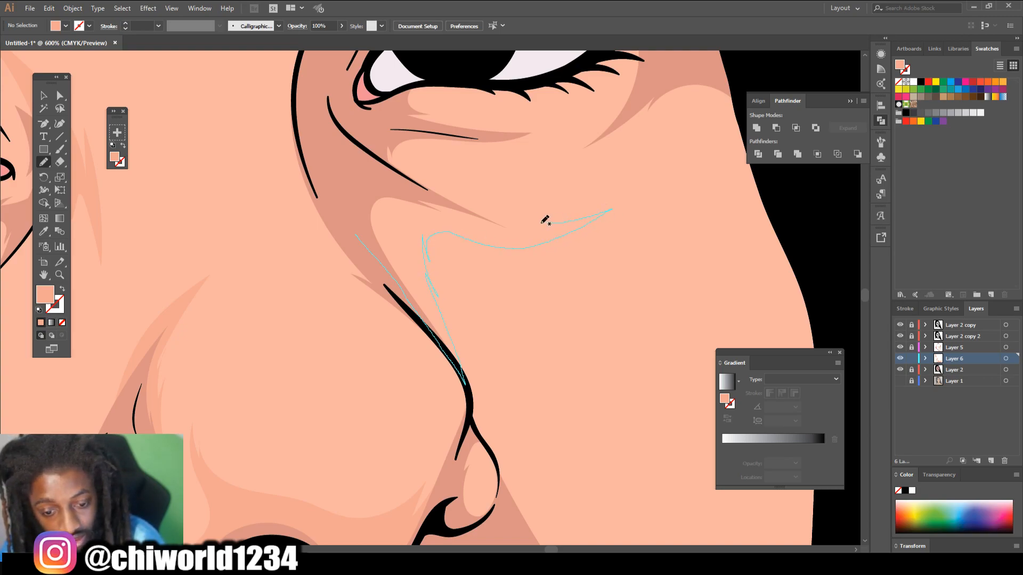
left_click_drag(475, 201, 435, 177)
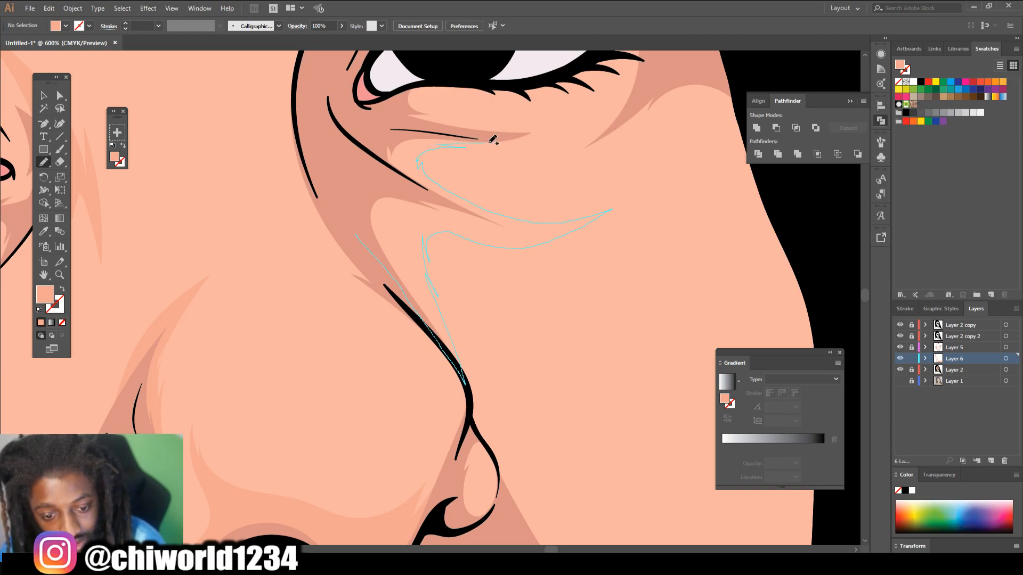
left_click_drag(537, 125, 445, 110)
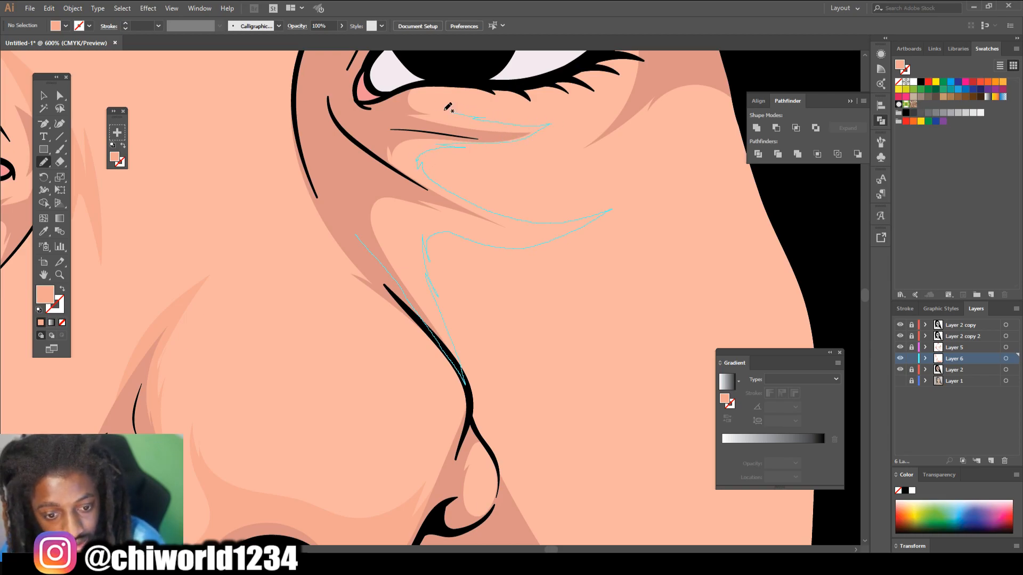
key("ctrl+shift+a")
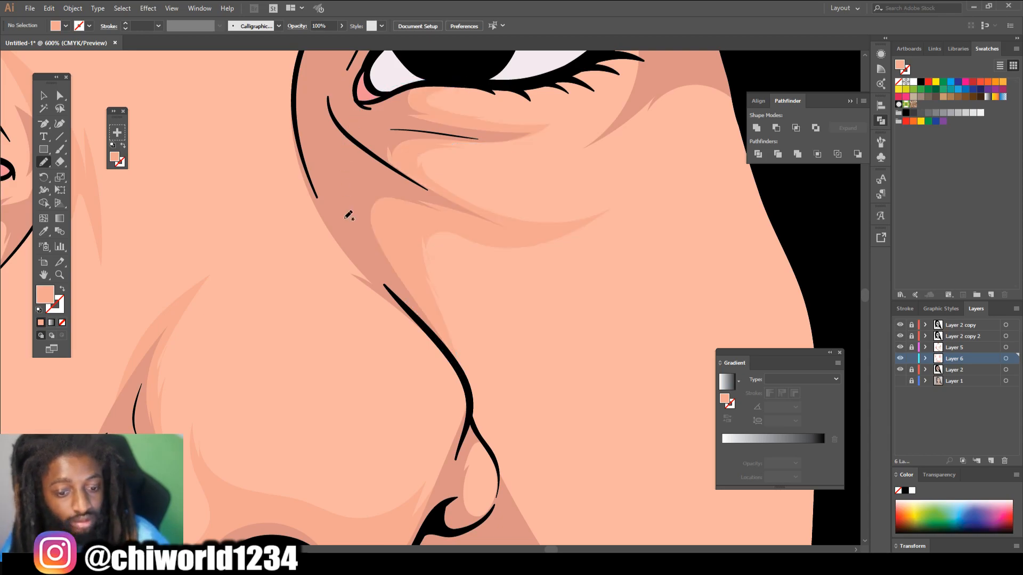
Draw a closed shadow shape over the right eyelid, reaching from the inner eye corner up into the eyebrow.
key("ctrl+minus")
key("ctrl+minus")
key("ctrl+minus")
key("ctrl+minus")
key("ctrl+minus")
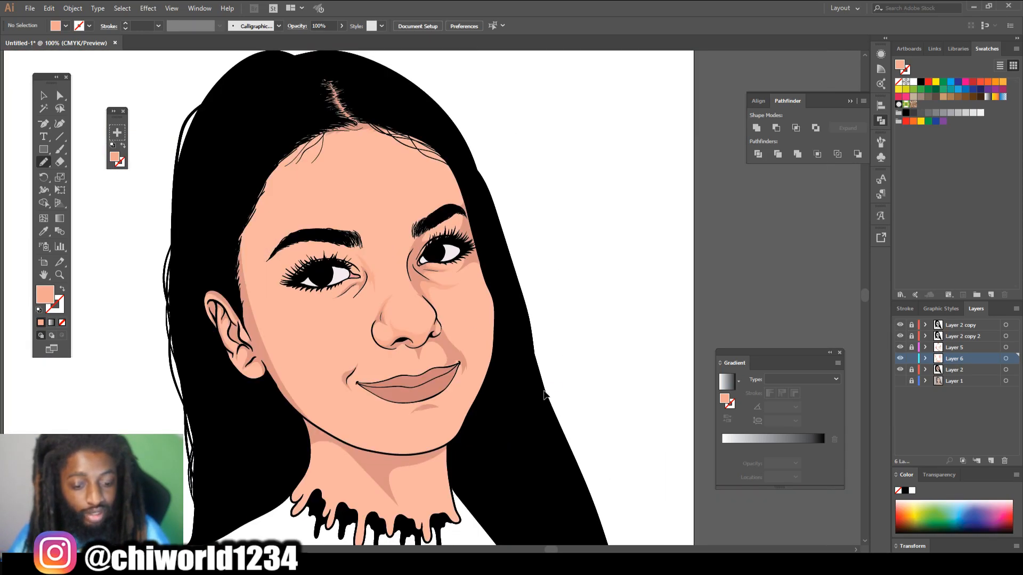
scroll(547, 397, "left", 2)
key("ctrl+plus")
key("ctrl+plus")
key("ctrl+plus")
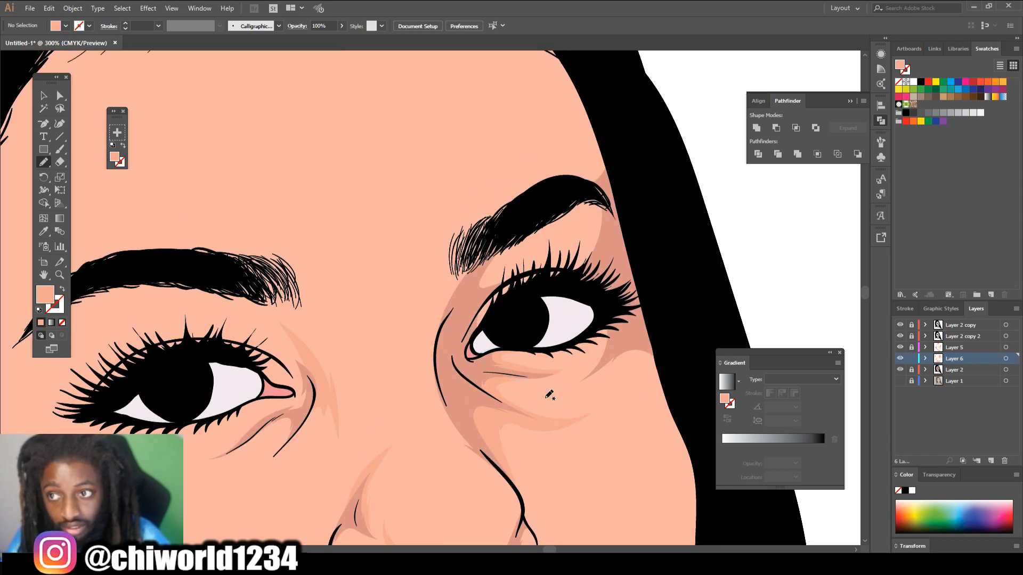
mouse_move(503, 233)
left_mouse_down()
mouse_move(459, 326)
mouse_move(493, 326)
mouse_move(597, 266)
mouse_move(597, 189)
mouse_move(502, 234)
left_mouse_up()
Draw a shadow along the right side of the forehead, from the eyebrow up to the hairline.
scroll(516, 281, "up", 2)
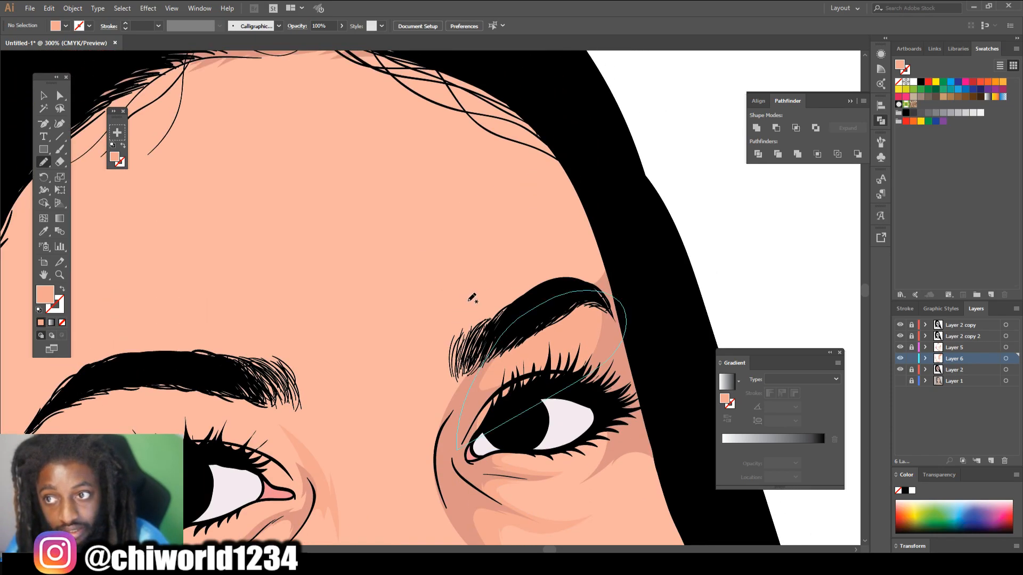
mouse_move(498, 328)
left_mouse_down()
mouse_move(522, 305)
mouse_move(535, 267)
mouse_move(512, 214)
left_mouse_up()
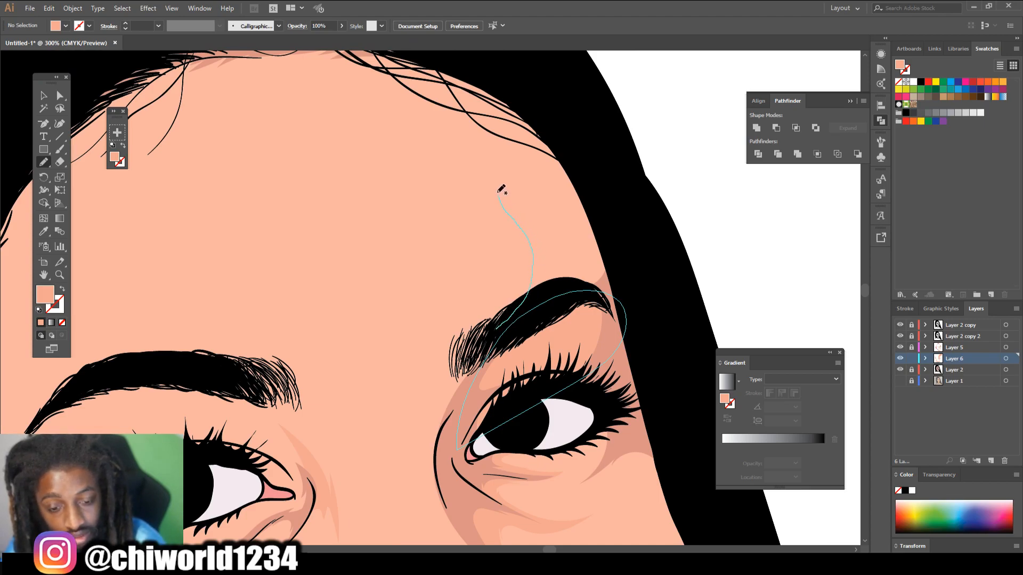
mouse_move(467, 113)
left_mouse_down()
mouse_move(369, 43)
mouse_move(646, 318)
mouse_move(485, 428)
left_mouse_up()
Widen the right forehead shadow with another freehand shape that smooths its inner edge above the eyebrow.
key("ctrl+minus")
key("ctrl+minus")
key("ctrl+minus")
key("ctrl+minus")
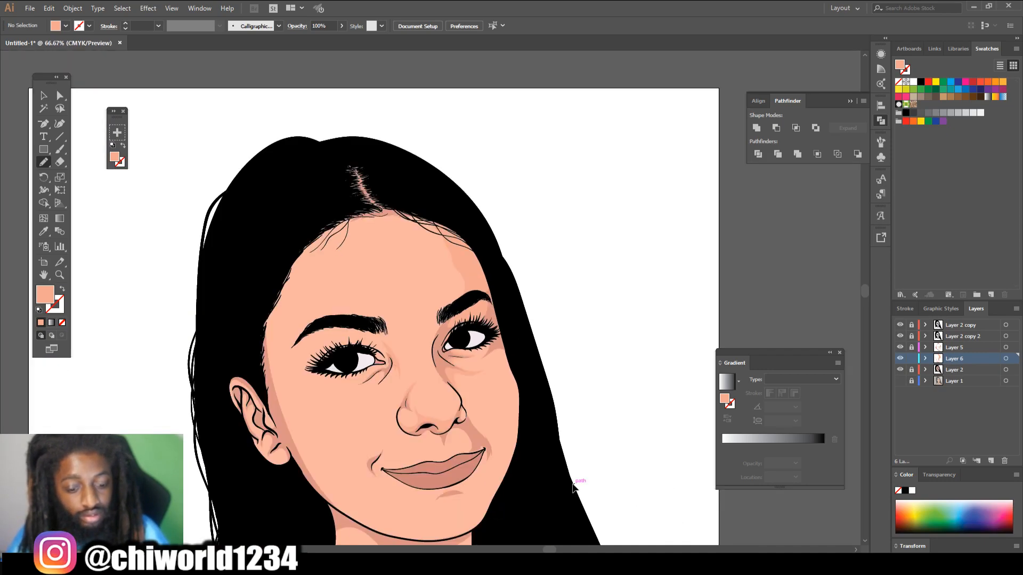
key("ctrl+plus")
key("ctrl+plus")
key("ctrl+plus")
scroll(530, 322, "up", 1)
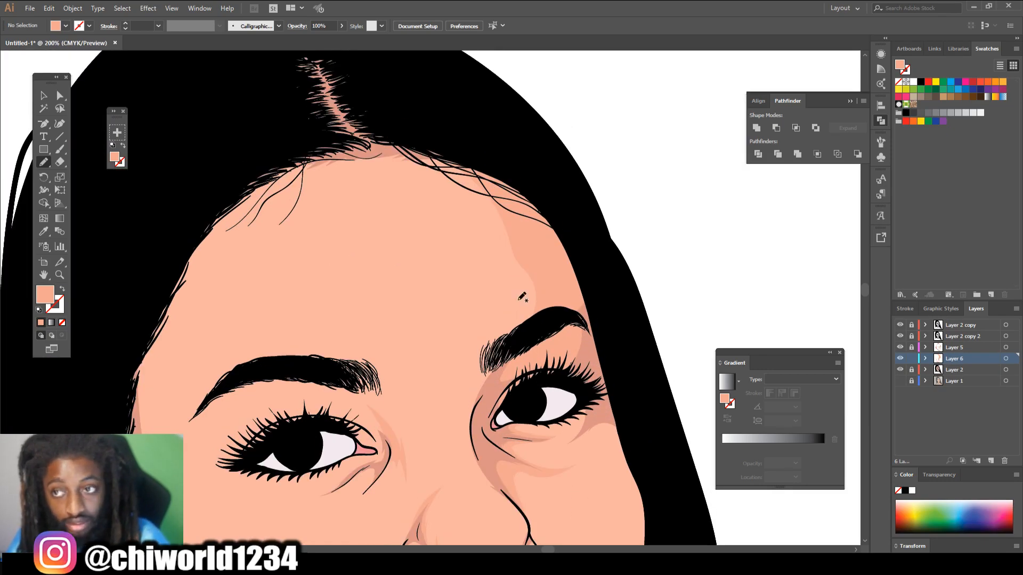
mouse_move(520, 340)
left_mouse_down()
mouse_move(523, 287)
mouse_move(489, 211)
mouse_move(446, 156)
mouse_move(394, 126)
mouse_move(443, 147)
mouse_move(561, 266)
mouse_move(545, 365)
left_mouse_up()
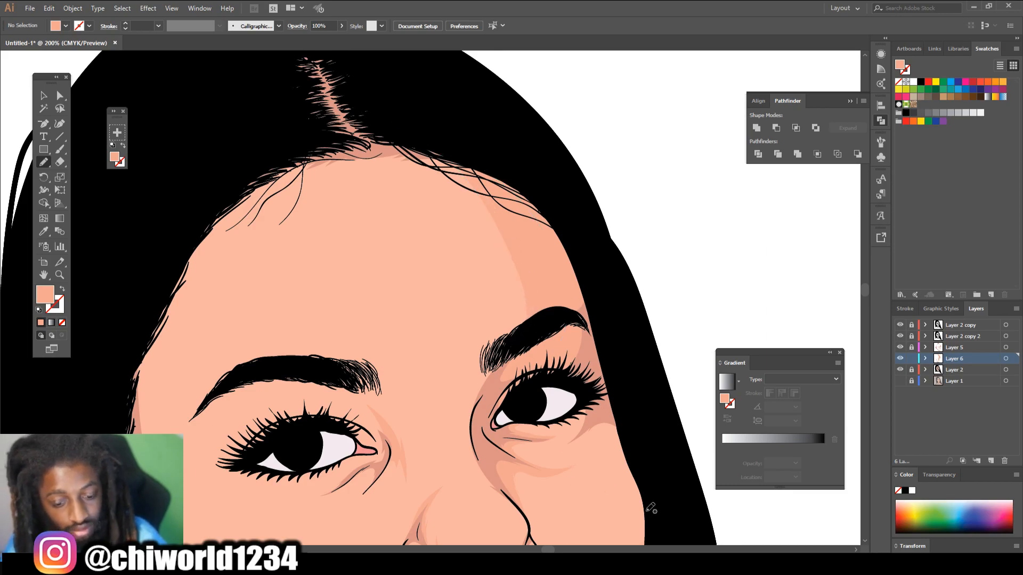
Draw a closed shadow shape from the right side of the chin under the lower lip, up to the right mouth corner and back down the jaw.
key("ctrl+minus")
key("ctrl+minus")
key("ctrl+minus")
key("ctrl+plus")
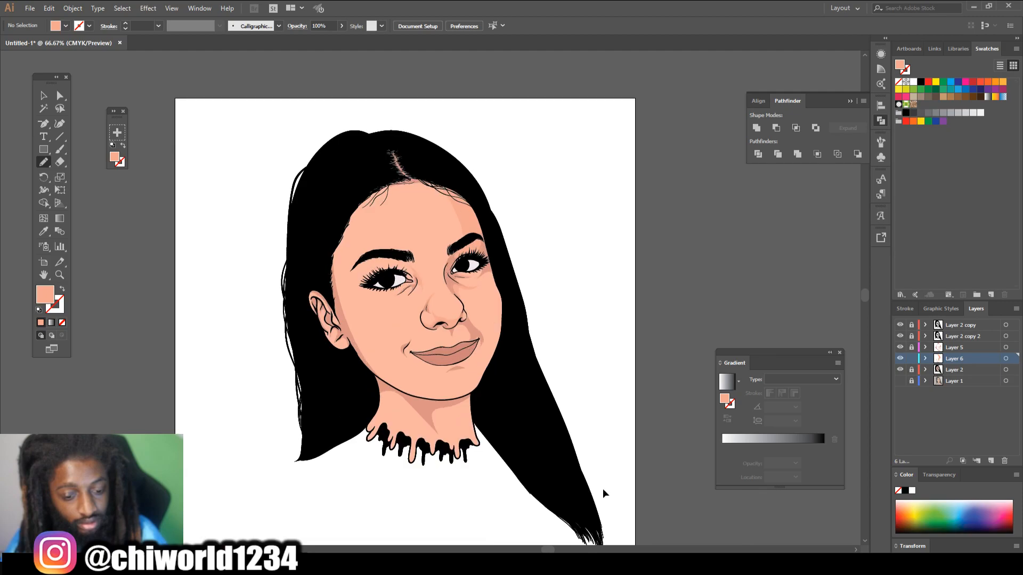
key("ctrl+plus")
key("ctrl+plus")
key("ctrl+plus")
key("ctrl+plus")
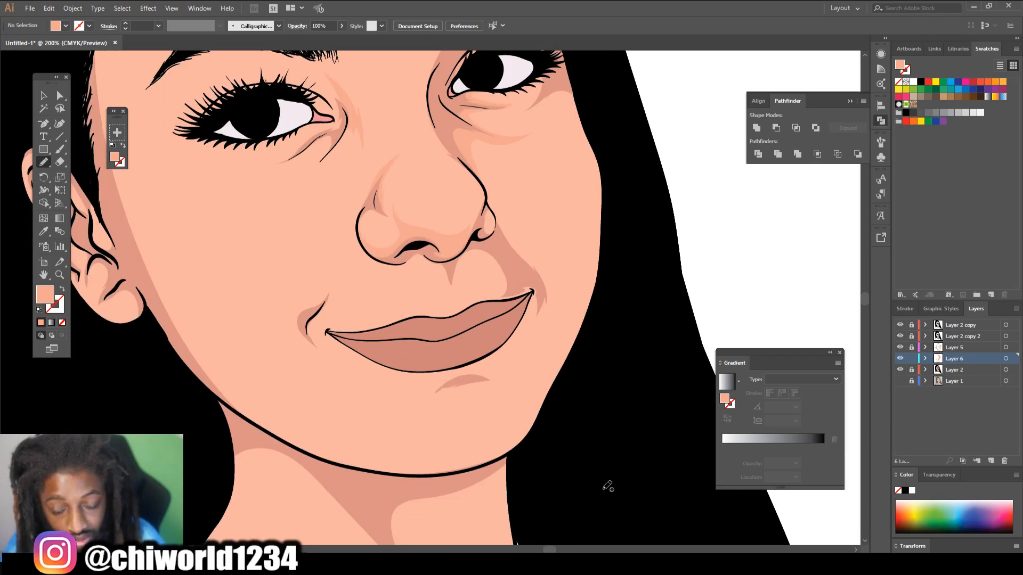
scroll(607, 486, "down", 3)
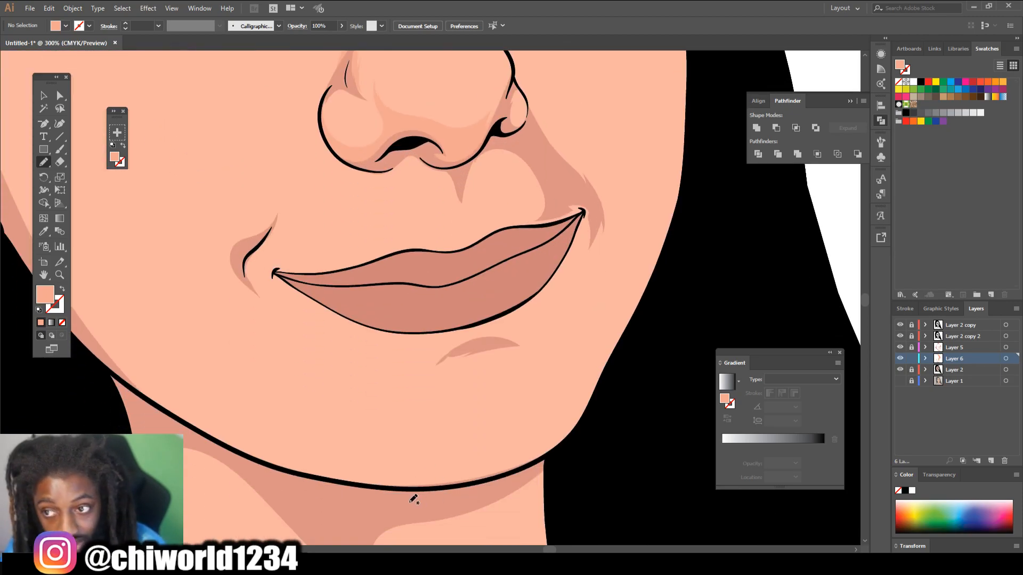
mouse_move(433, 500)
left_mouse_down()
mouse_move(500, 479)
mouse_move(545, 439)
left_mouse_up()
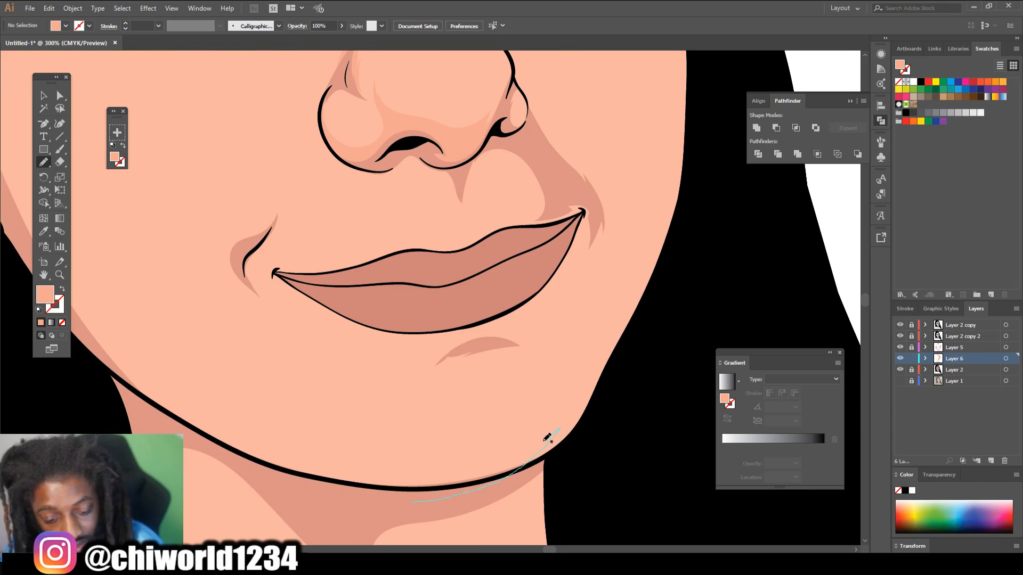
mouse_move(504, 352)
left_mouse_down()
mouse_move(458, 358)
mouse_move(420, 382)
mouse_move(458, 348)
mouse_move(500, 332)
left_mouse_up()
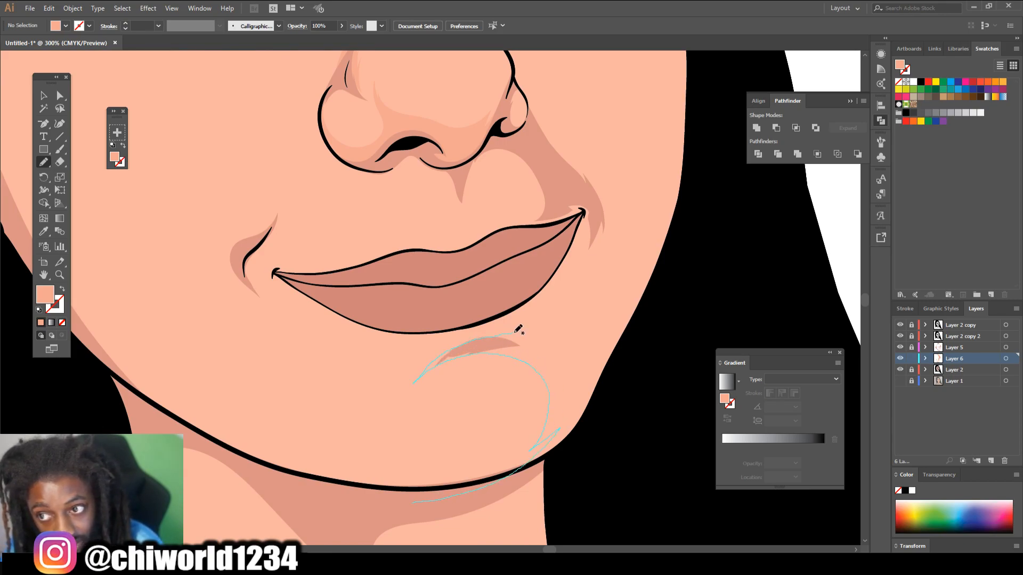
mouse_move(572, 263)
left_mouse_down()
mouse_move(577, 187)
mouse_move(567, 181)
mouse_move(589, 193)
left_mouse_up()
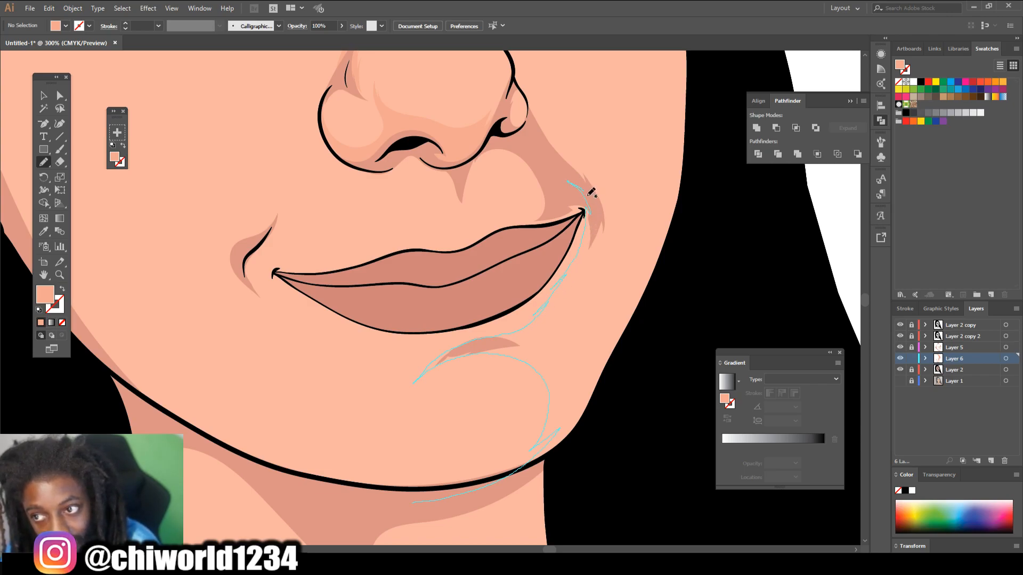
left_click_drag(586, 298, 575, 345)
mouse_move(582, 383)
left_mouse_down()
mouse_move(673, 244)
mouse_move(600, 405)
mouse_move(517, 483)
mouse_move(428, 519)
left_mouse_up()
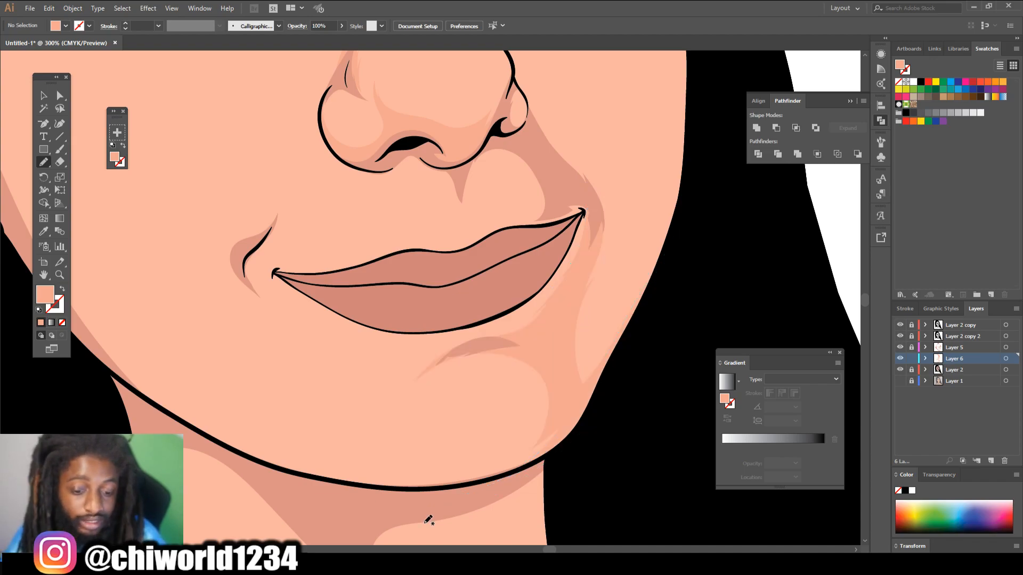
Draw a soft cheek shadow running from the right nostril outward across the smile line and down past the right mouth corner.
scroll(429, 519, "down", 5)
scroll(466, 481, "up", 5)
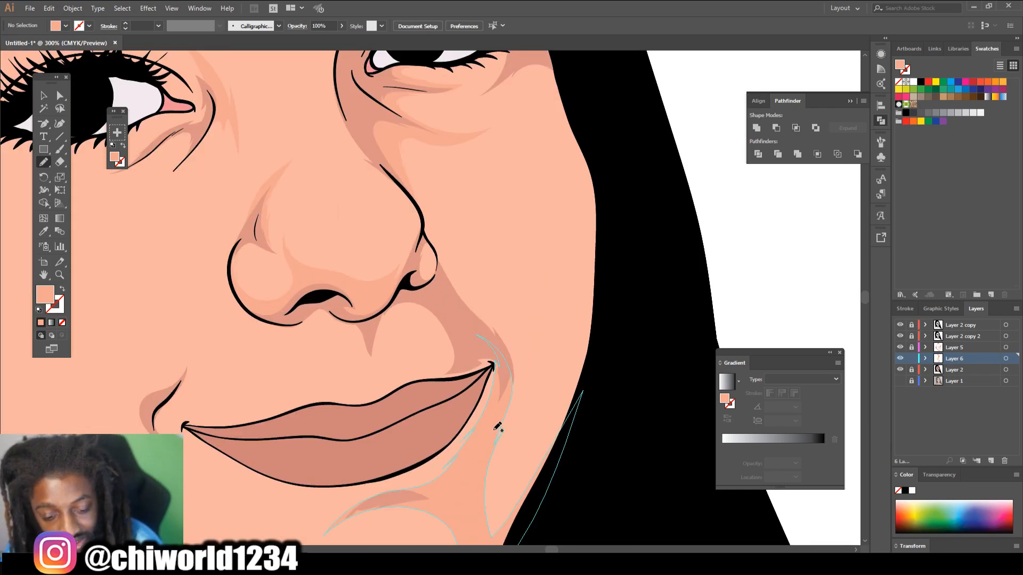
left_click_drag(527, 407, 532, 386)
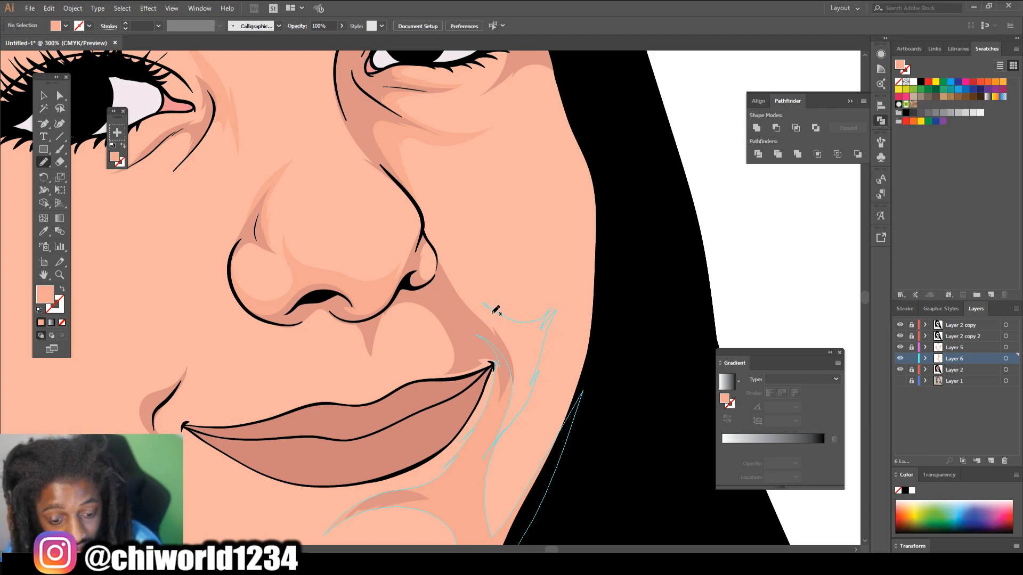
mouse_move(467, 293)
left_mouse_down()
mouse_move(437, 264)
mouse_move(443, 305)
left_mouse_up()
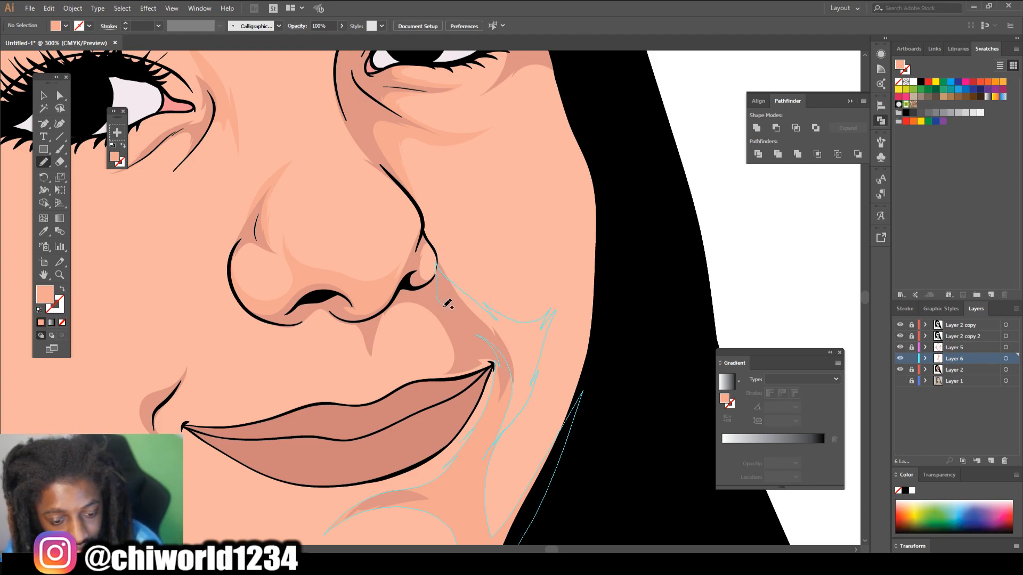
left_click_drag(500, 418, 486, 460)
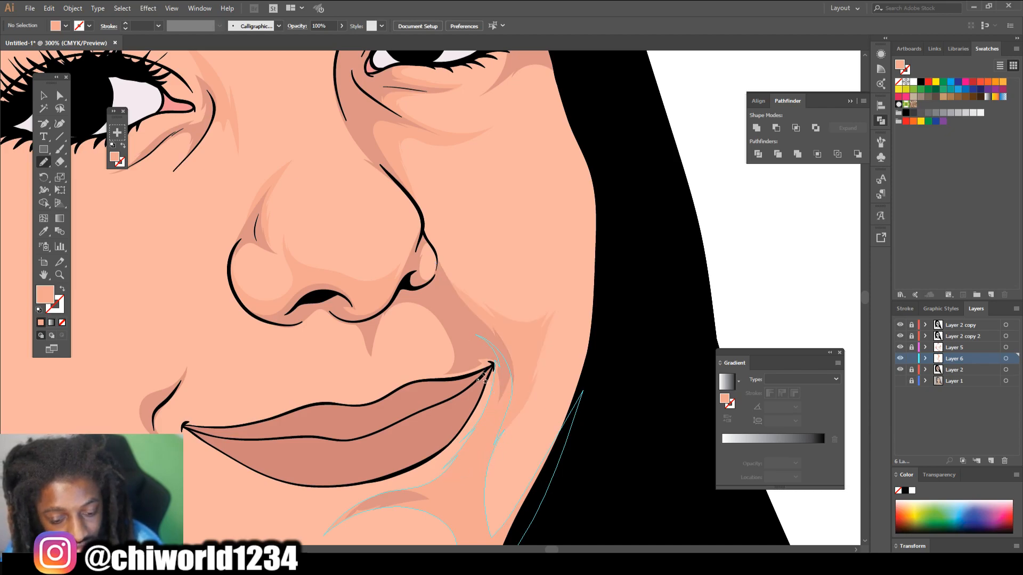
Draw a shadow above the upper lip, from the right mouth corner around to the groove beneath the nose.
left_click_drag(497, 366, 425, 384)
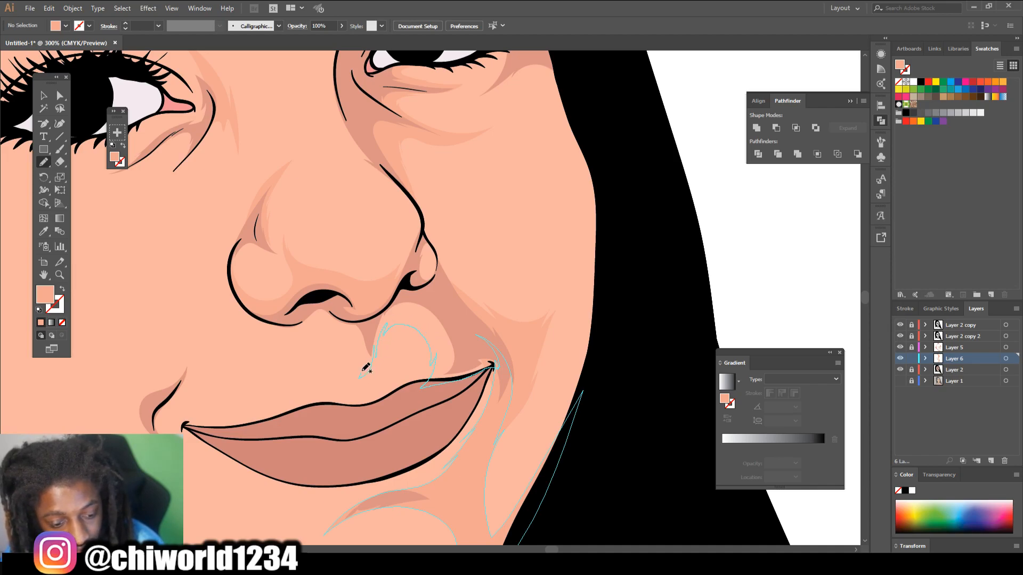
left_click_drag(338, 316, 339, 316)
scroll(605, 468, "down", 4)
scroll(430, 375, "up", 4)
mouse_move(487, 426)
left_mouse_down()
mouse_move(430, 381)
mouse_move(404, 334)
left_mouse_up()
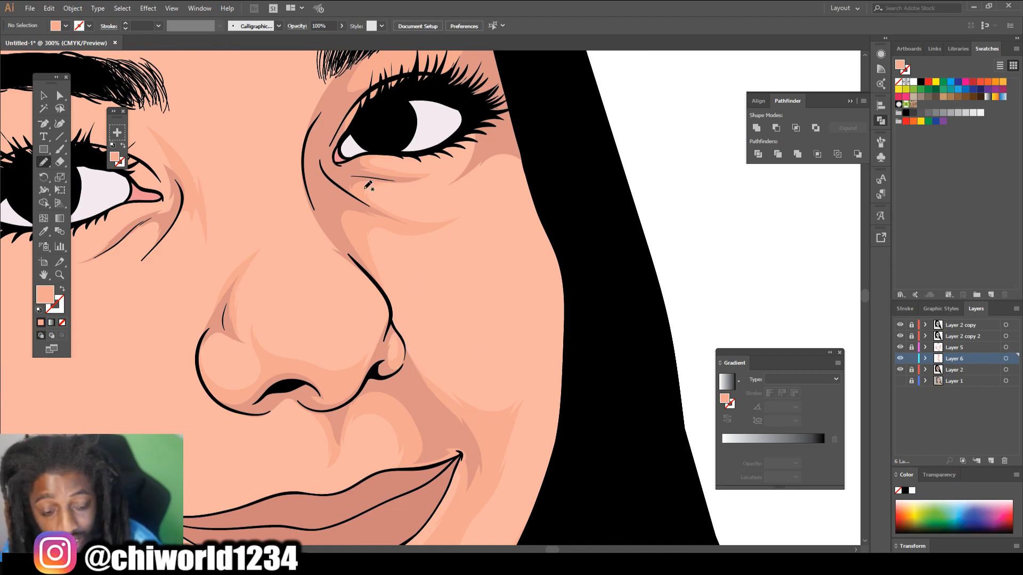
Draw a shadow from the outer corner of the right eye down along the right edge of the cheek.
scroll(479, 192, "up", 2)
mouse_move(458, 166)
left_mouse_down()
mouse_move(449, 220)
mouse_move(478, 230)
left_mouse_up()
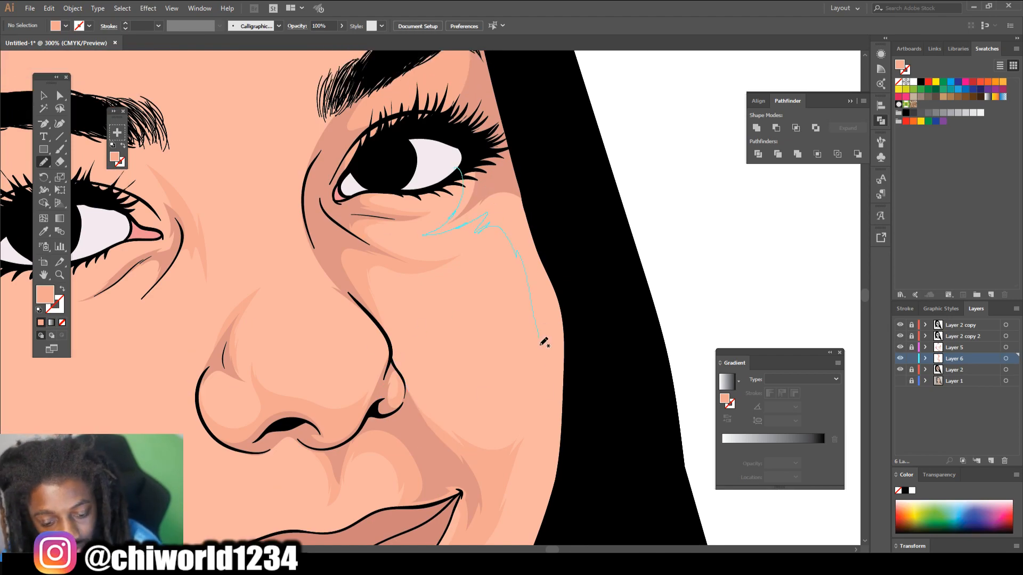
left_click_drag(541, 329, 542, 331)
Draw soft shadows under the left eye, beside the left nostril and around the crease at the left mouth corner.
scroll(628, 313, "down", 4)
scroll(592, 321, "up", 4)
mouse_move(478, 247)
left_mouse_down()
mouse_move(439, 303)
mouse_move(378, 317)
mouse_move(282, 297)
left_mouse_up()
scroll(283, 297, "down", 4)
scroll(405, 368, "up", 4)
mouse_move(438, 320)
left_mouse_down()
mouse_move(387, 341)
mouse_move(416, 413)
left_mouse_up()
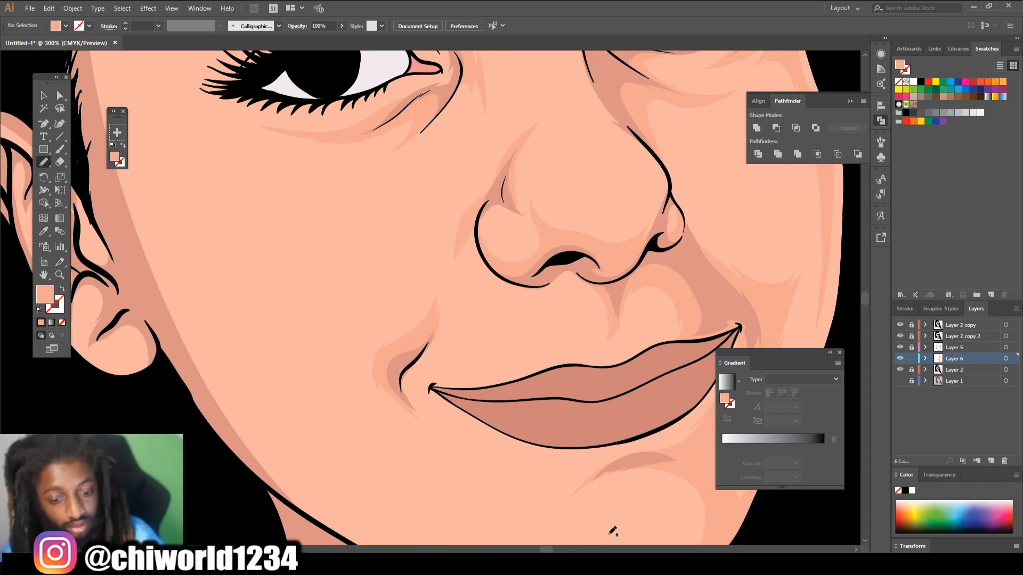
Draw one long shadow from the chin along the left jawline, up the cheek and over the temple beside the left eye.
scroll(612, 531, "down", 2)
scroll(605, 516, "right", 1)
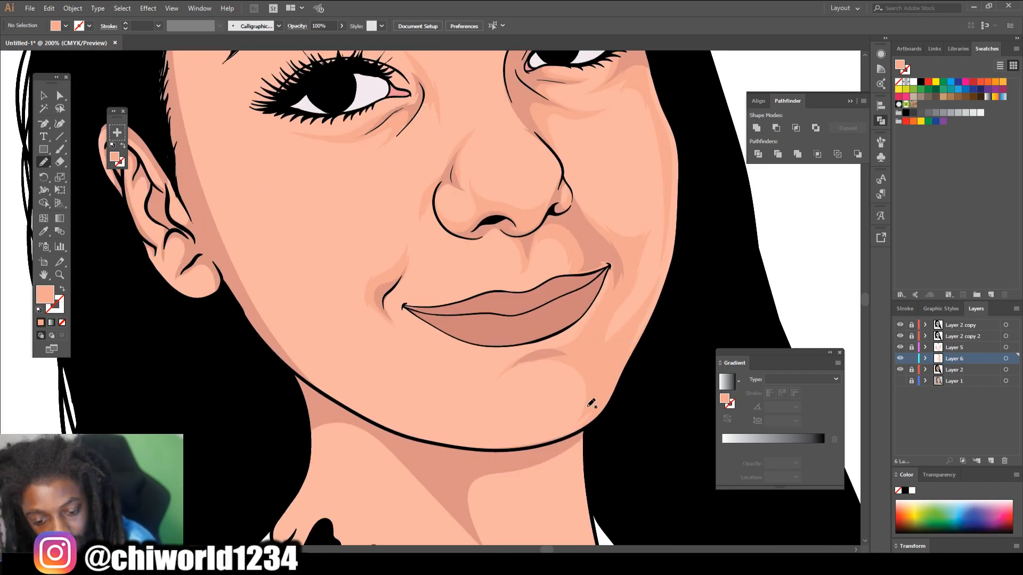
scroll(591, 403, "down", 2)
scroll(662, 487, "up", 1)
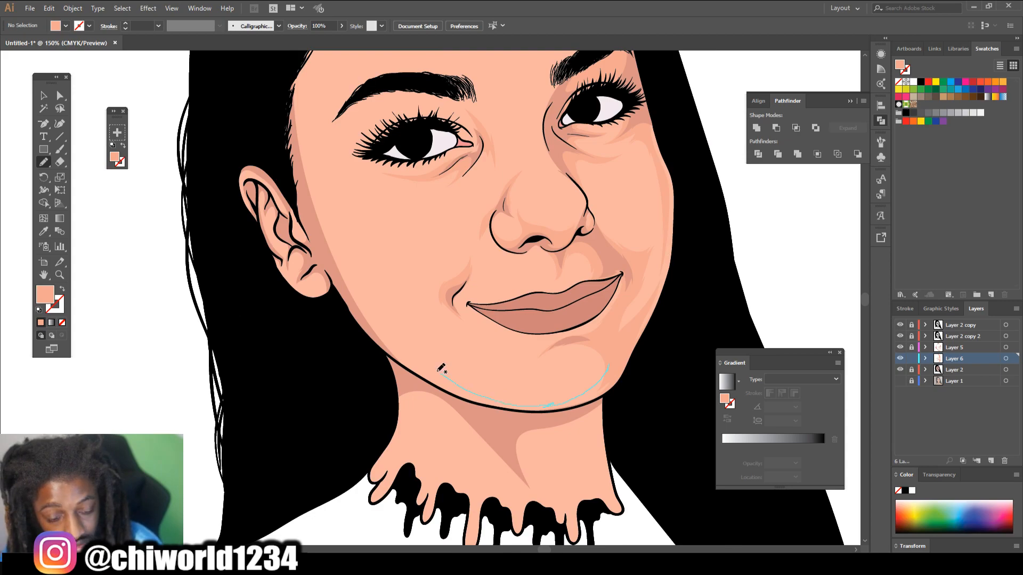
mouse_move(328, 190)
left_mouse_down()
mouse_move(380, 181)
mouse_move(397, 131)
mouse_move(376, 83)
mouse_move(320, 221)
left_mouse_up()
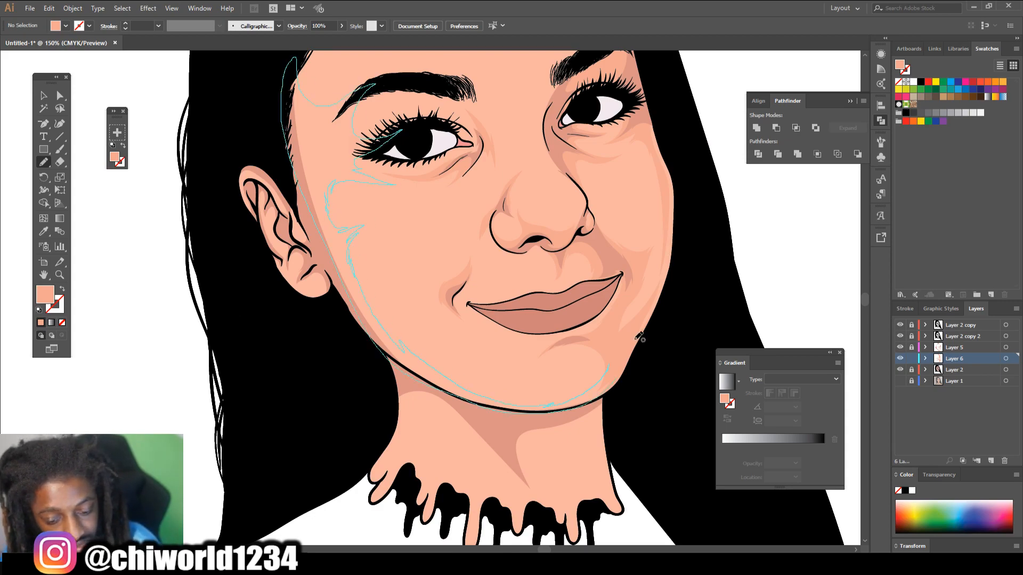
Draw jagged-edged shadows over the left eyelid and along the left and right sides of the forehead.
scroll(639, 337, "down", 2)
scroll(673, 361, "up", 3)
mouse_move(434, 347)
left_mouse_down()
mouse_move(435, 289)
mouse_move(347, 285)
left_mouse_up()
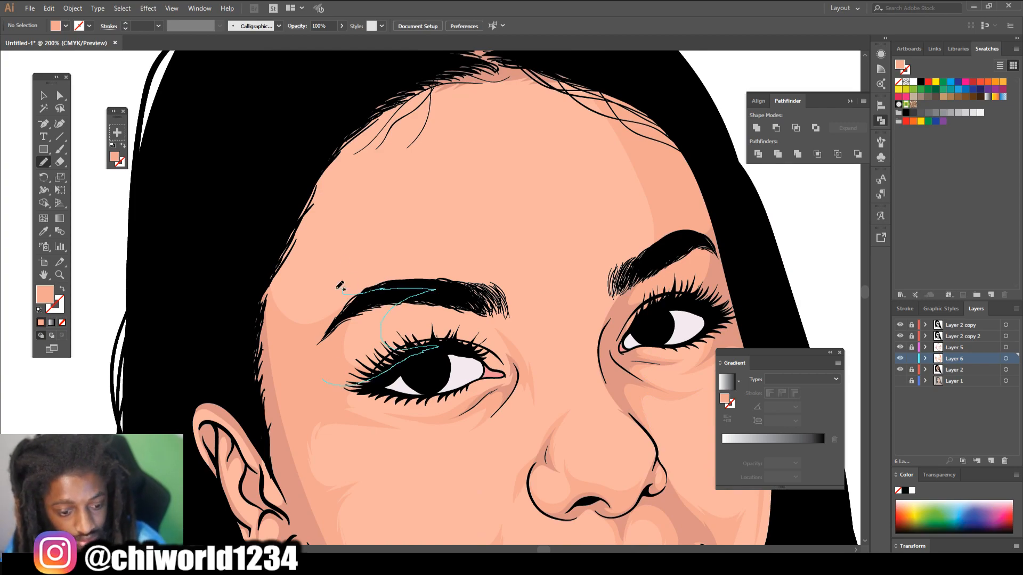
left_click_drag(367, 213, 337, 368)
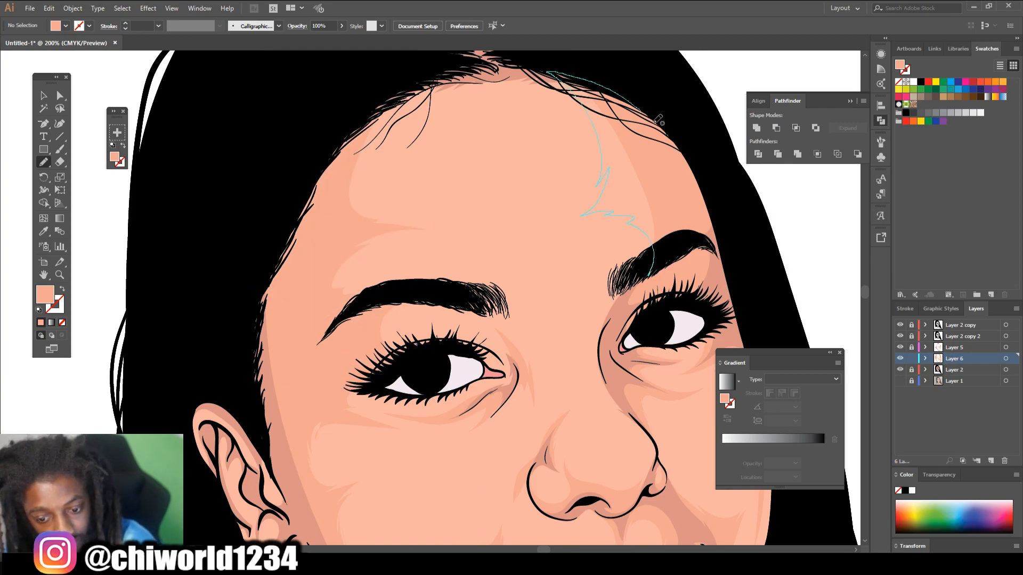
Draw closed shadow shapes on the neck, extending the dark chin shadow on both sides down toward the dripping edge.
key("ctrl+minus")
key("ctrl+minus")
key("ctrl+minus")
scroll(650, 324, "up", 3)
scroll(646, 320, "down", 2)
left_click_drag(583, 331, 589, 355)
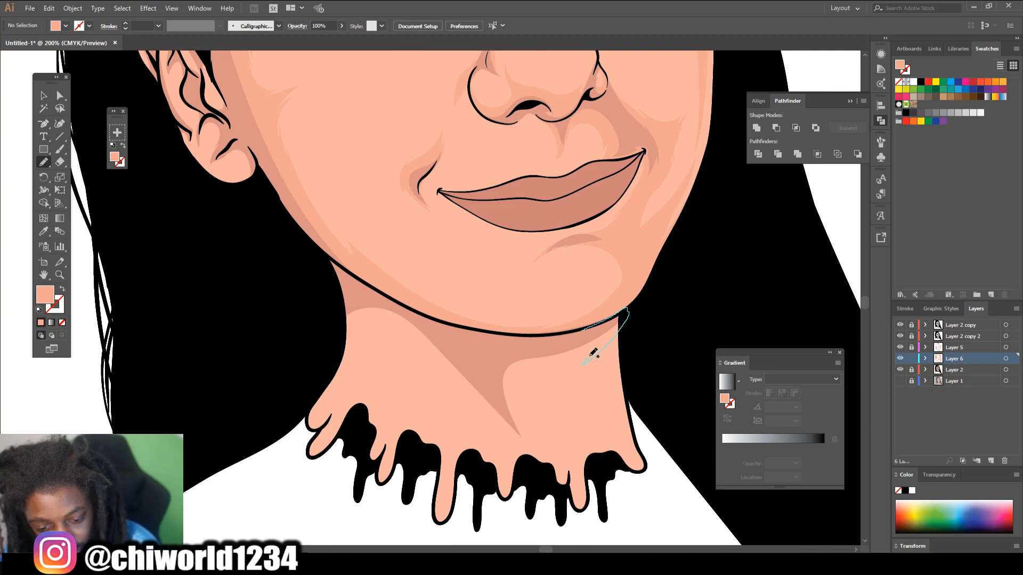
left_click_drag(554, 393, 540, 421)
left_click_drag(624, 306, 568, 388)
mouse_move(564, 464)
left_mouse_down()
mouse_move(527, 481)
mouse_move(492, 410)
left_mouse_up()
left_click_drag(391, 337, 339, 377)
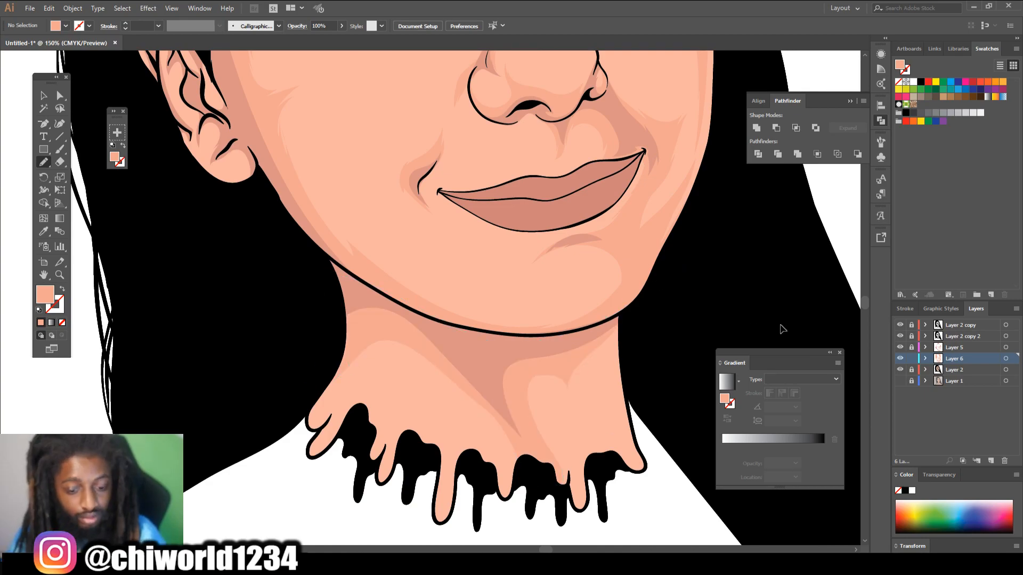
Draw soft shadow shapes inside the ear, following the inner fold lines from the lobe up to the upper rim.
scroll(735, 309, "down", 3)
scroll(418, 420, "up", 4)
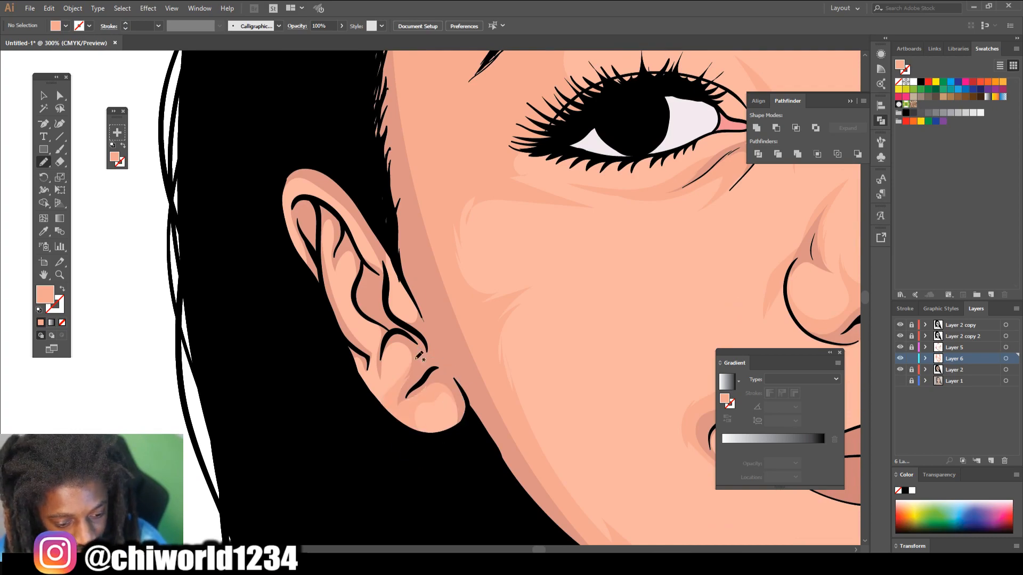
mouse_move(375, 418)
left_mouse_down()
mouse_move(370, 395)
mouse_move(360, 406)
left_mouse_up()
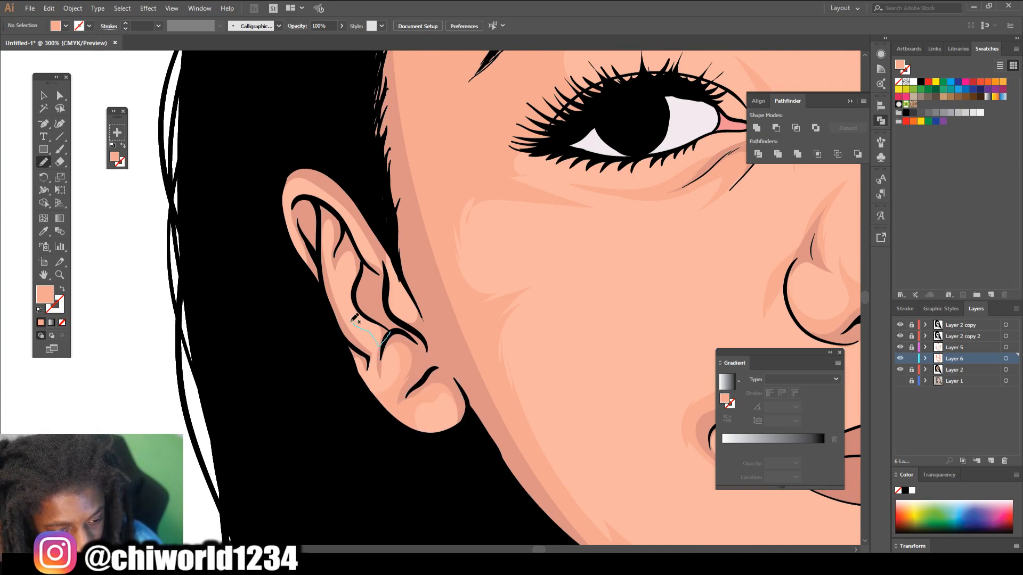
mouse_move(377, 295)
left_mouse_down()
mouse_move(375, 264)
mouse_move(315, 207)
left_mouse_up()
Select all the lighter shadow shapes on Layer 6, expand them and combine them with the Pathfinder Merge operation.
scroll(526, 521, "down", 4)
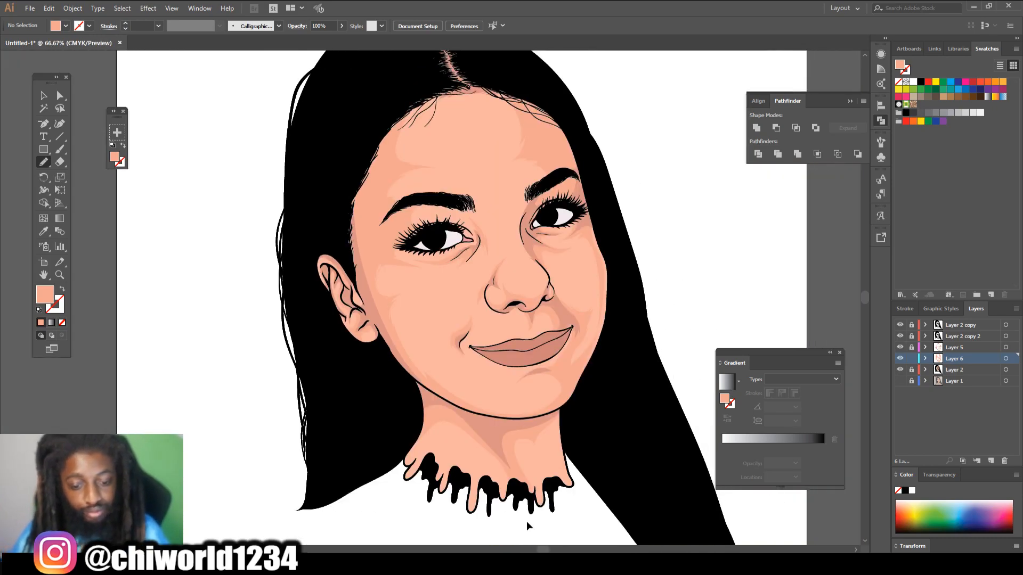
scroll(527, 520, "up", 2)
key("ctrl+minus")
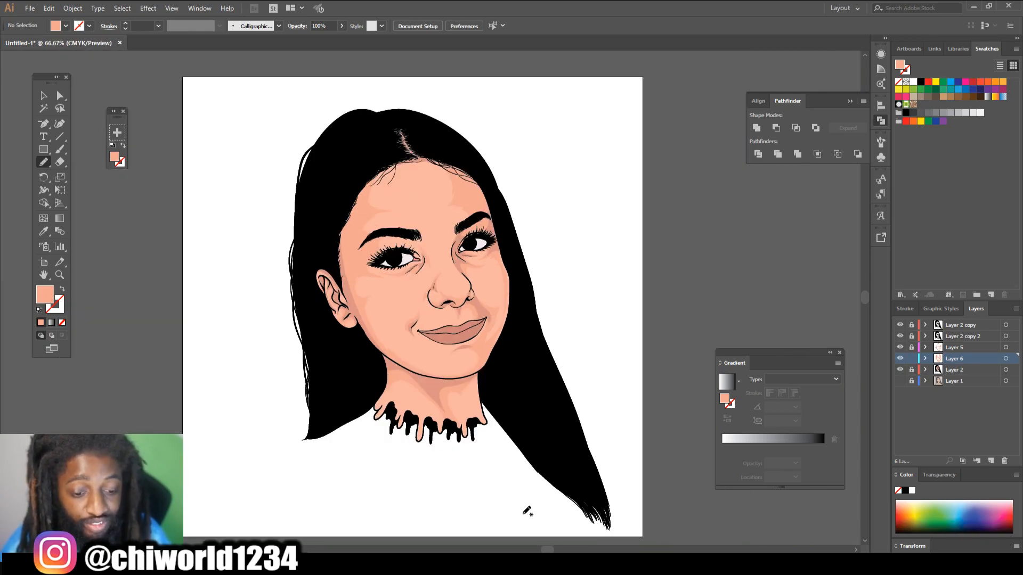
left_click(43, 98)
left_click_drag(263, 94, 589, 467)
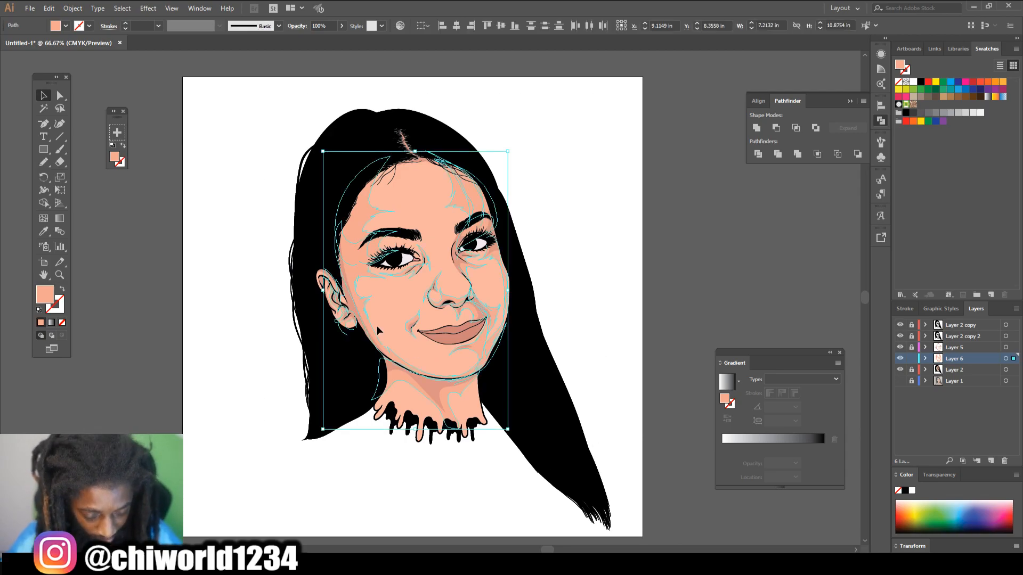
left_click(72, 8)
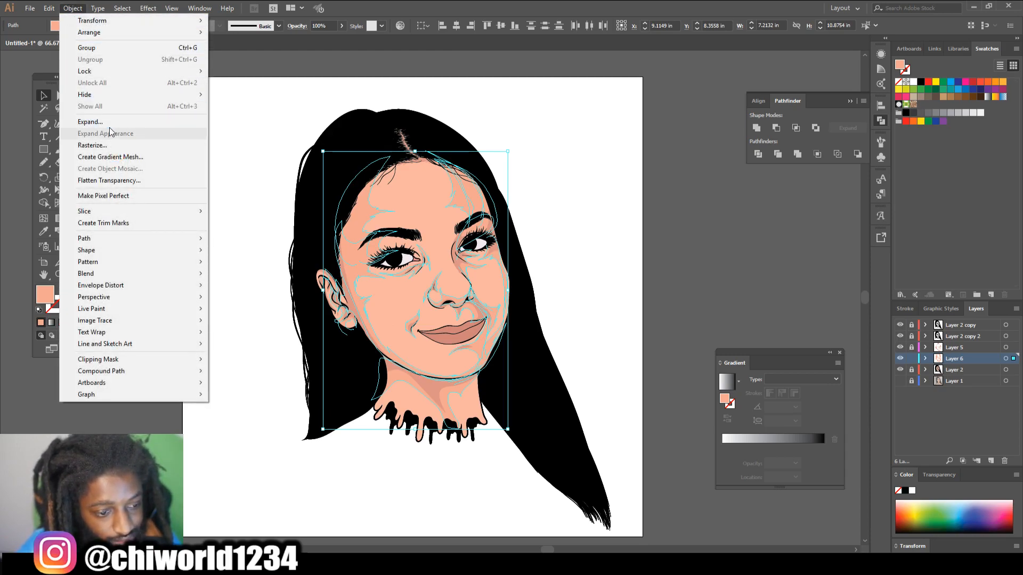
left_click(91, 121)
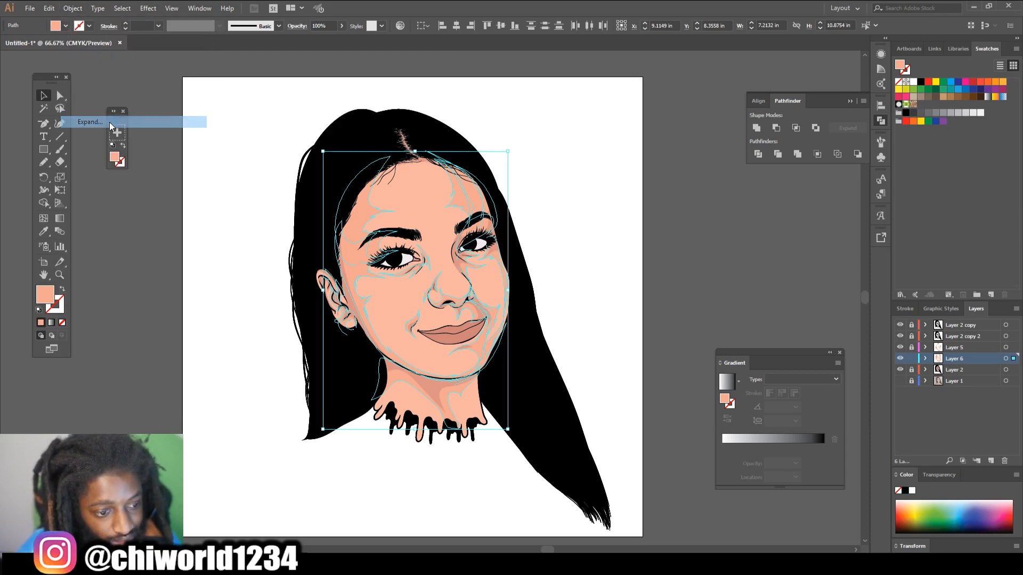
left_click(792, 152)
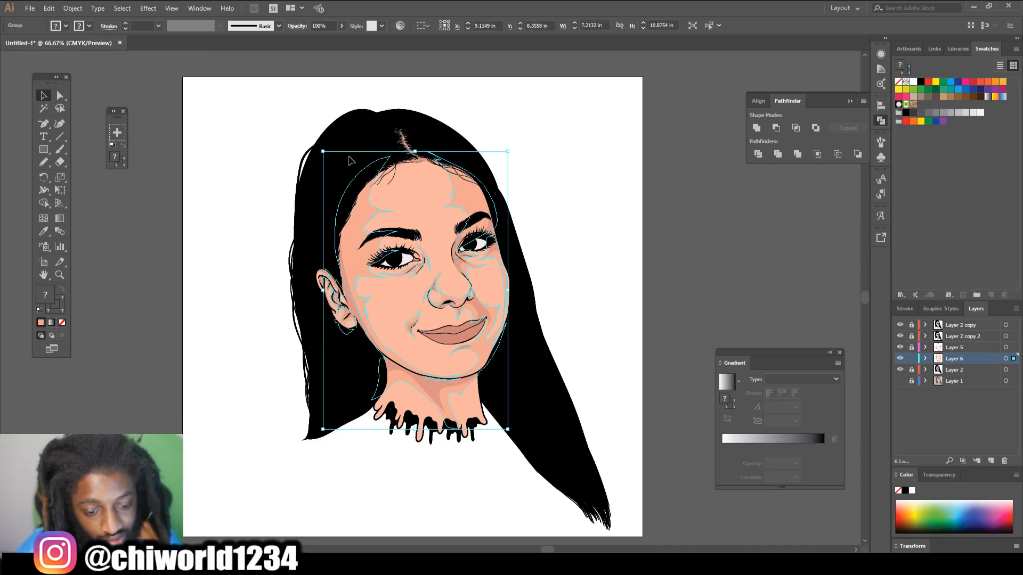
Adjust the color balance of the merged lighter shadows on Layer 6, setting cyan to -19%, magenta to -4% and black to -21%.
scroll(442, 288, "up", 3)
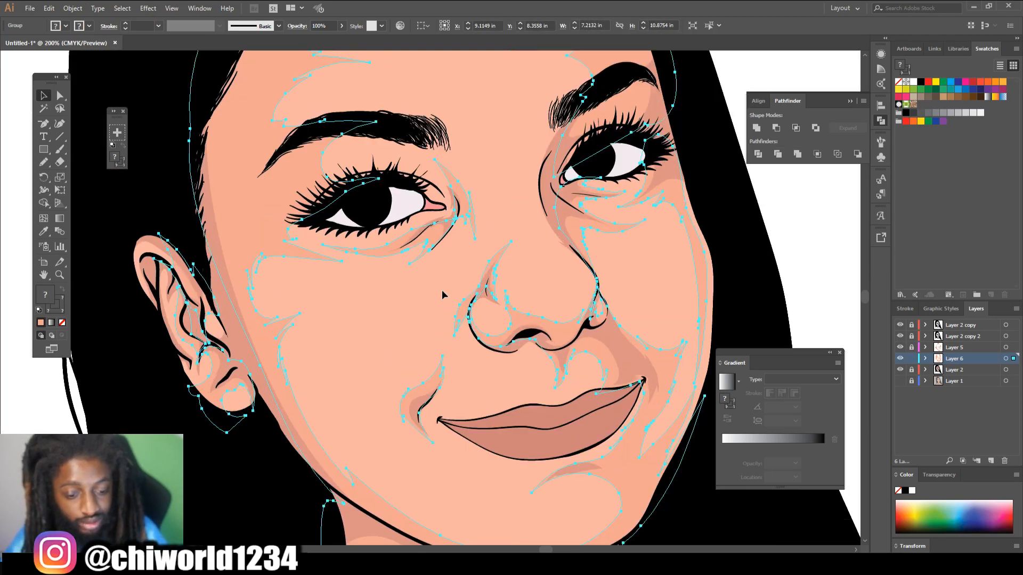
left_click(49, 8)
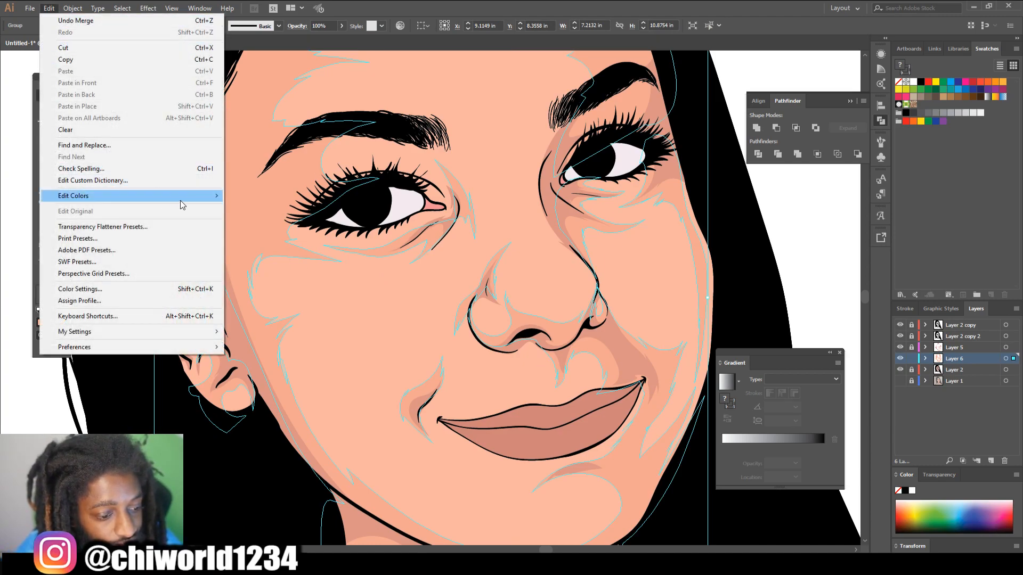
mouse_move(181, 200)
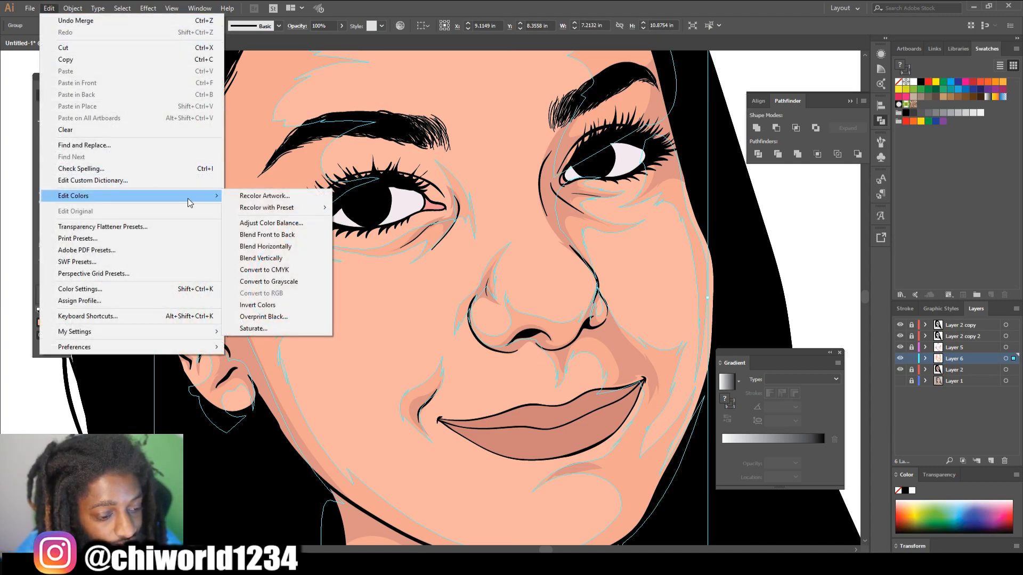
left_click(280, 227)
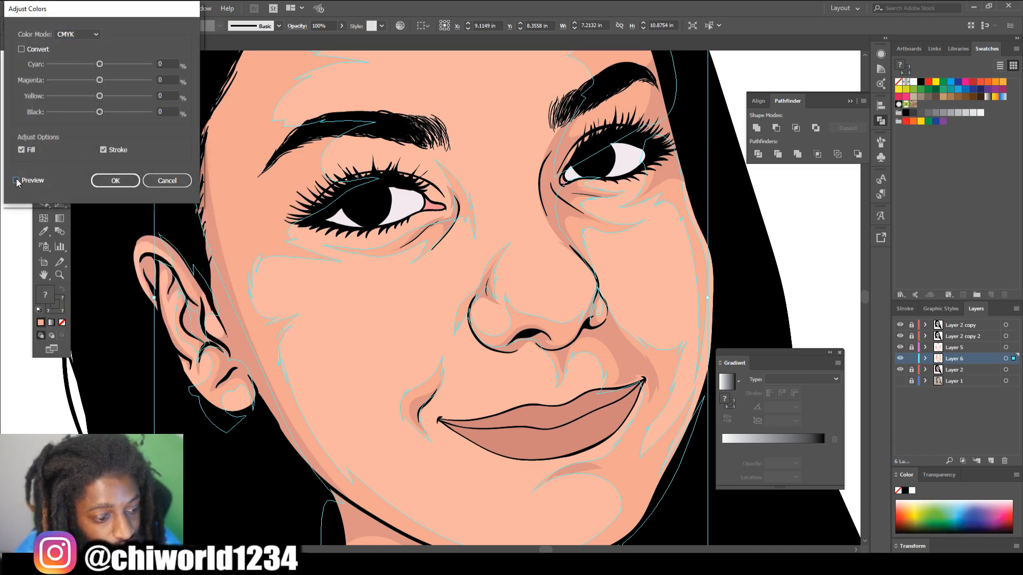
left_click(100, 113)
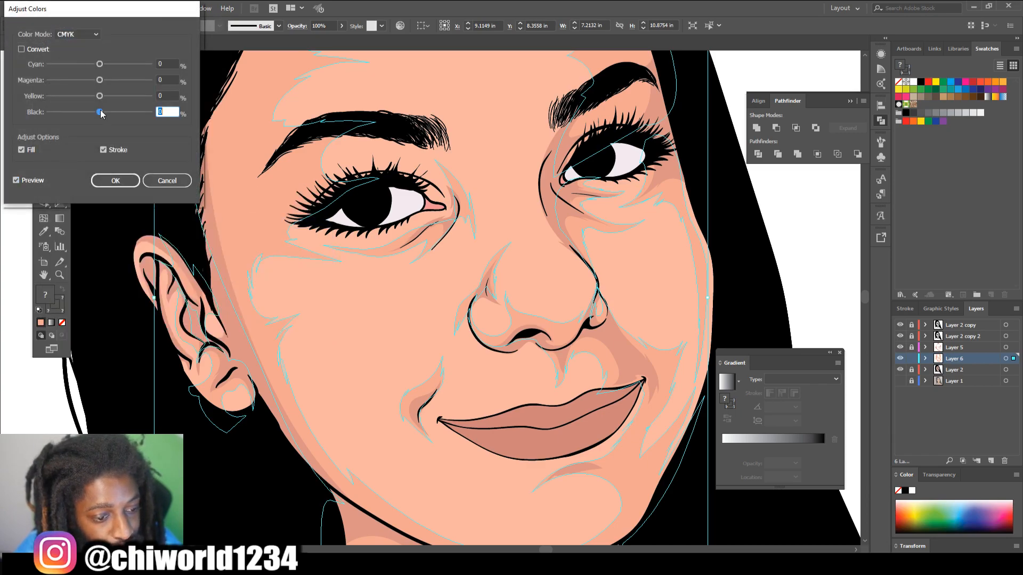
left_click(100, 80)
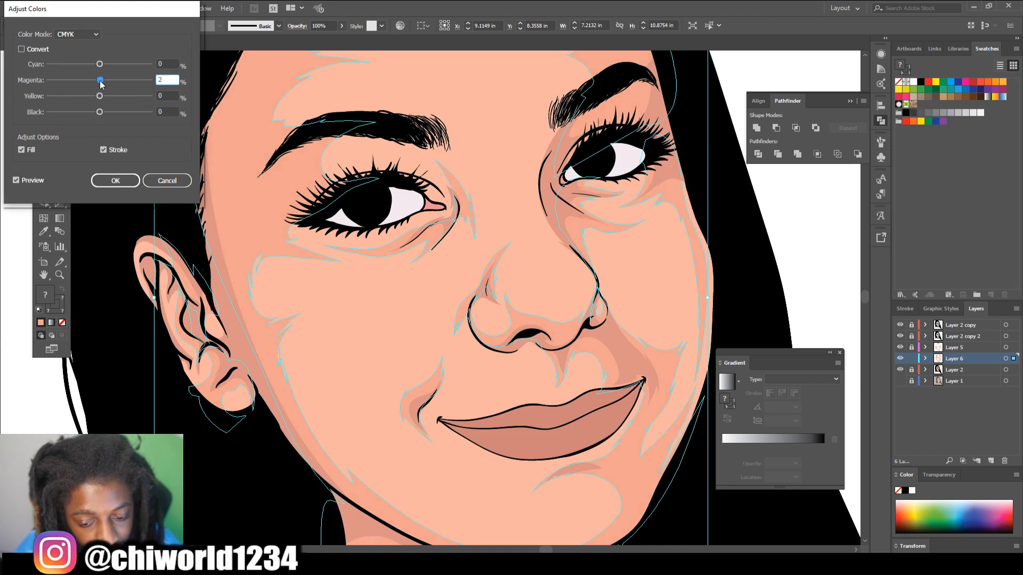
left_click(101, 97)
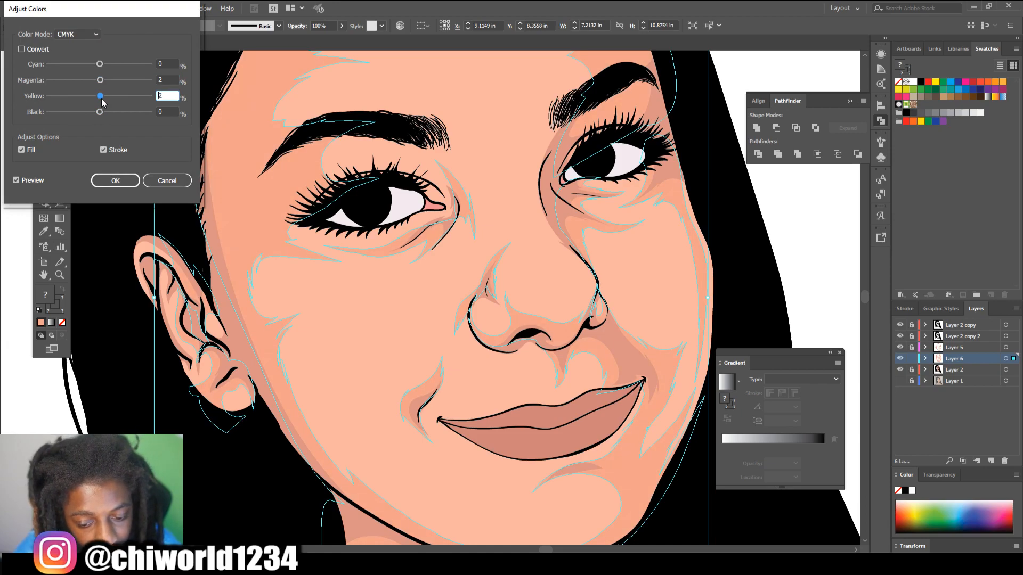
left_click_drag(100, 112, 88, 113)
mouse_move(100, 64)
left_mouse_down()
mouse_move(90, 64)
mouse_move(98, 80)
left_mouse_up()
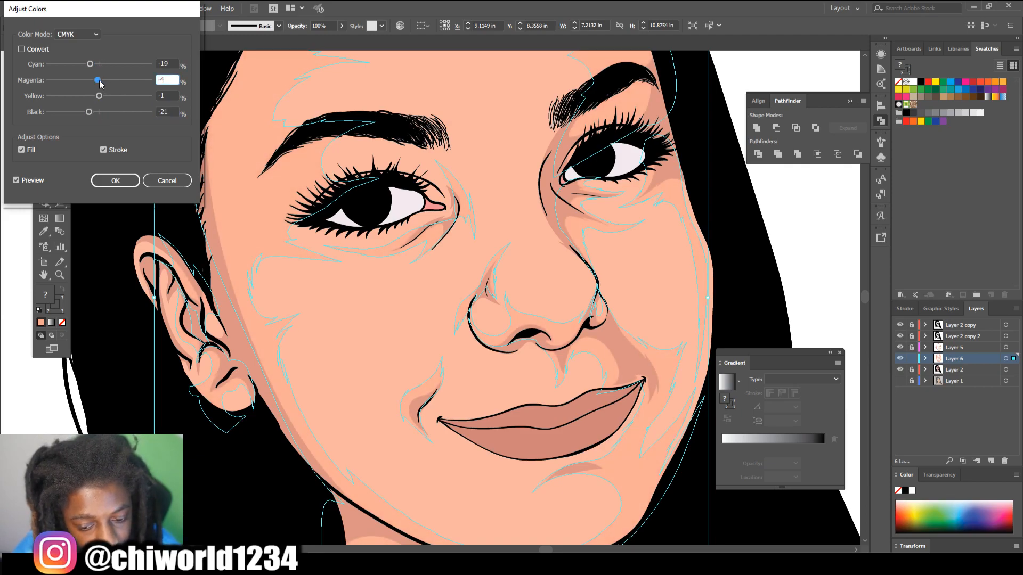
left_click(100, 97)
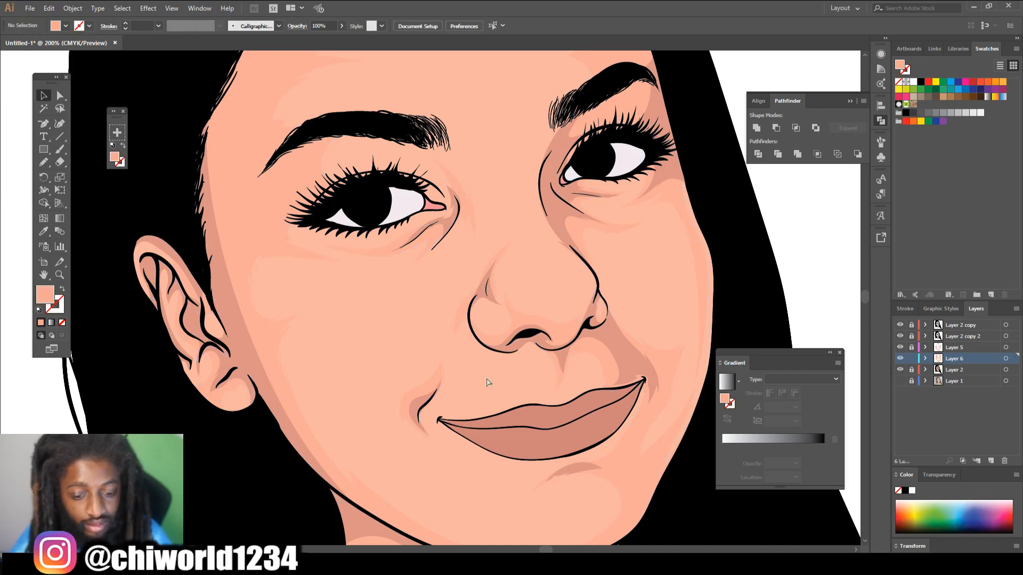
Examine the recolored lighter shadows across the face and neck at several magnifications.
key("ctrl+0")
scroll(628, 413, "up", 5)
scroll(677, 419, "down", 3)
scroll(659, 417, "up", 1)
scroll(654, 416, "down", 1)
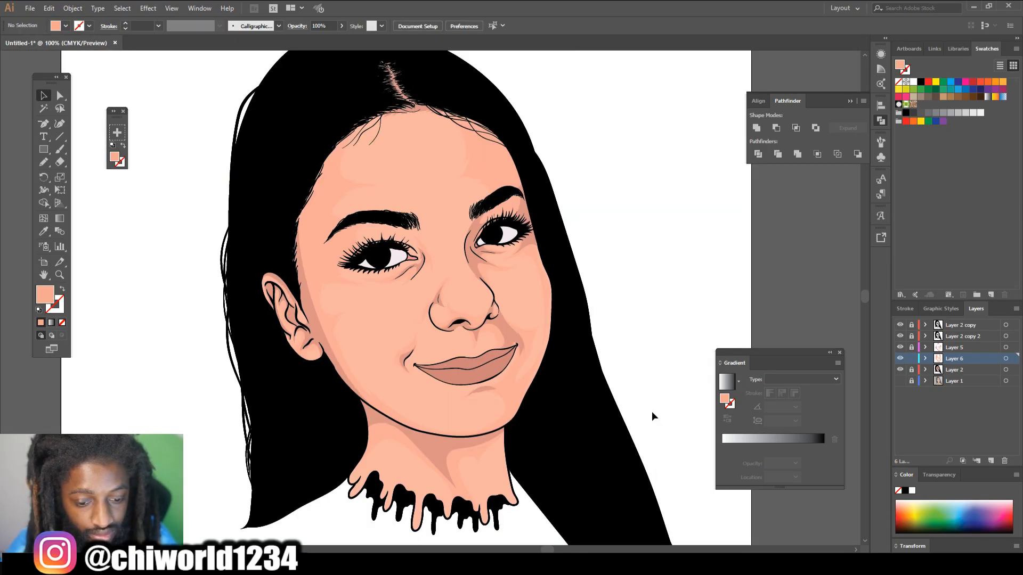
scroll(652, 412, "up", 1)
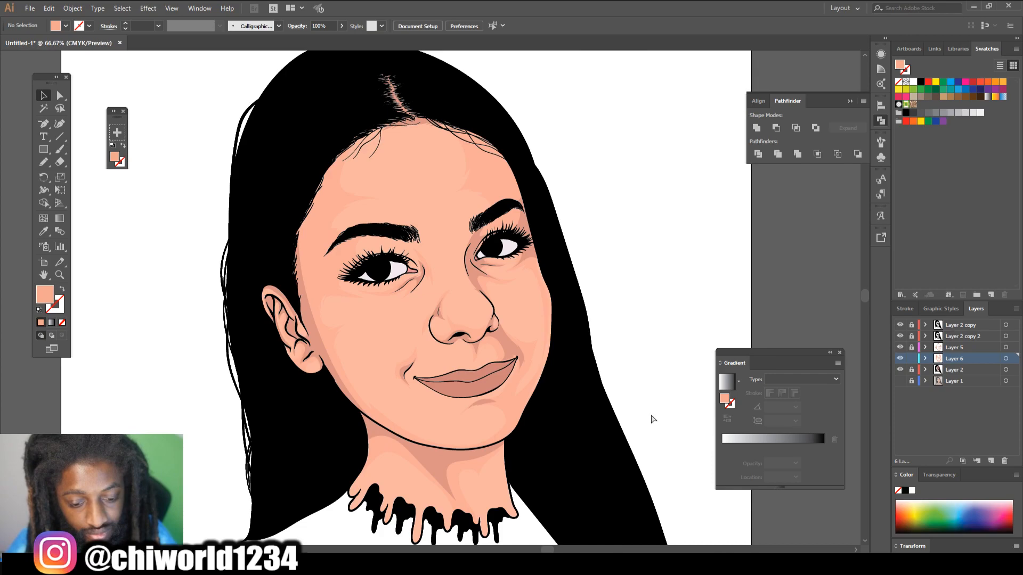
scroll(650, 414, "down", 1)
scroll(648, 417, "up", 1)
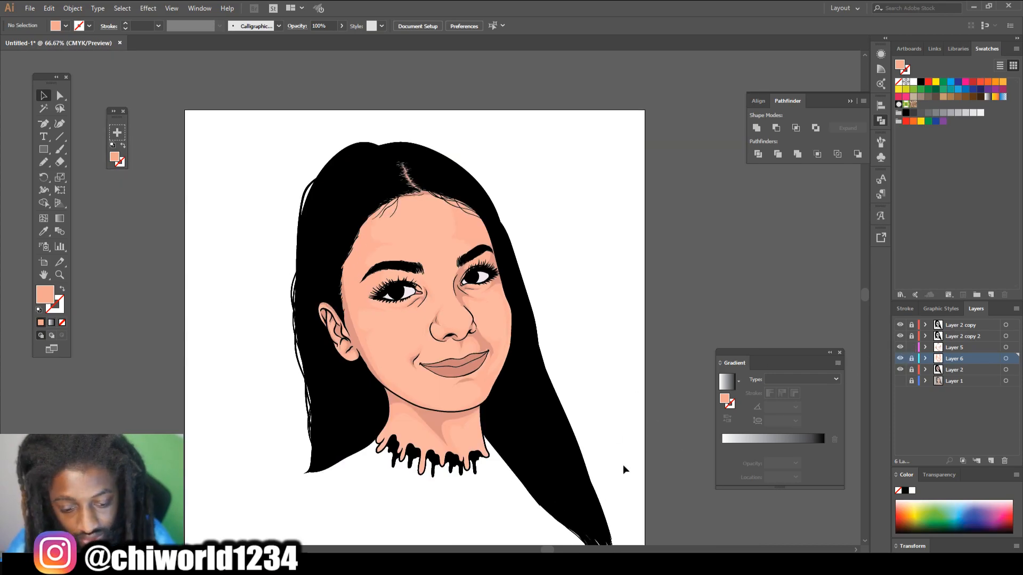
Select the darker shadow shapes on Layer 5 and preview a color balance adjustment with yellow at 3% and black at 6%.
left_click_drag(634, 504, 250, 134)
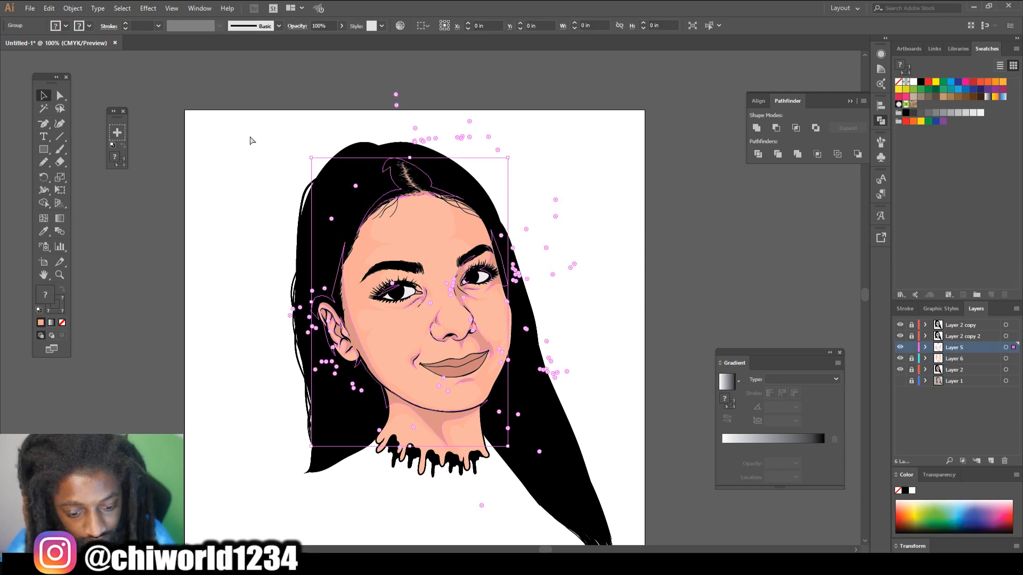
key("ctrl+equal")
key("ctrl+equal")
key("ctrl+equal")
key("ctrl+equal")
left_click(49, 8)
mouse_move(158, 198)
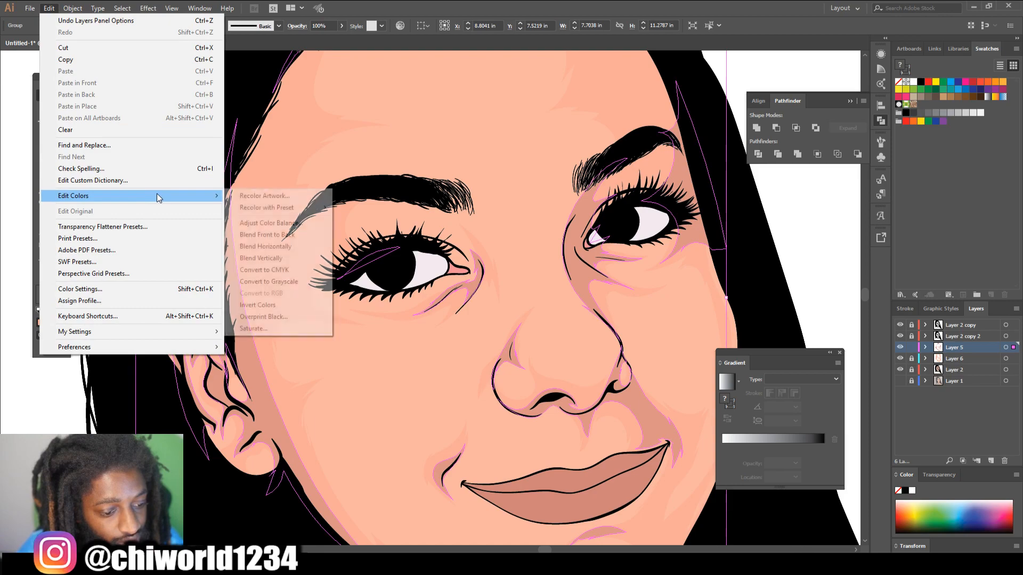
left_click(261, 224)
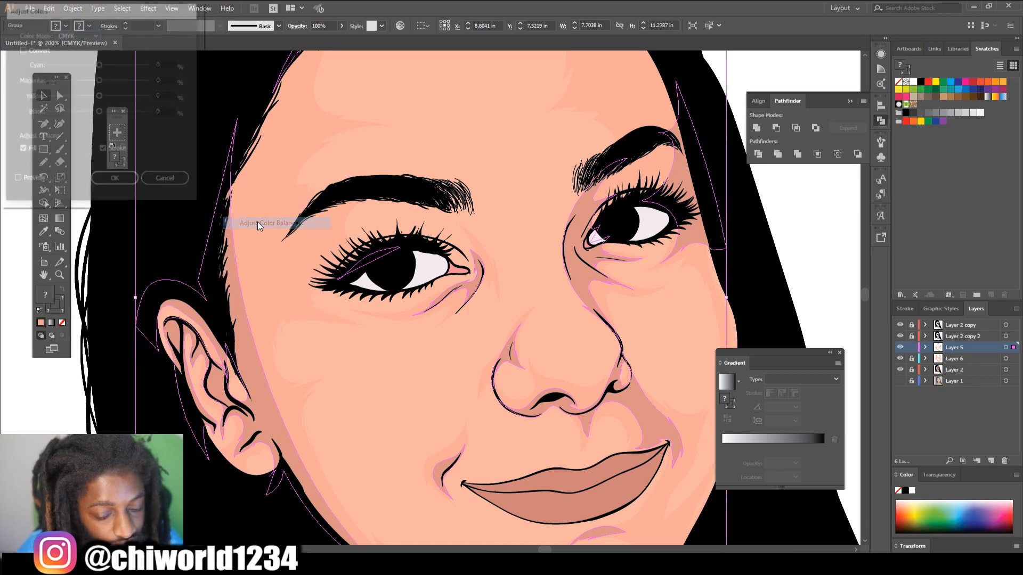
left_click(16, 181)
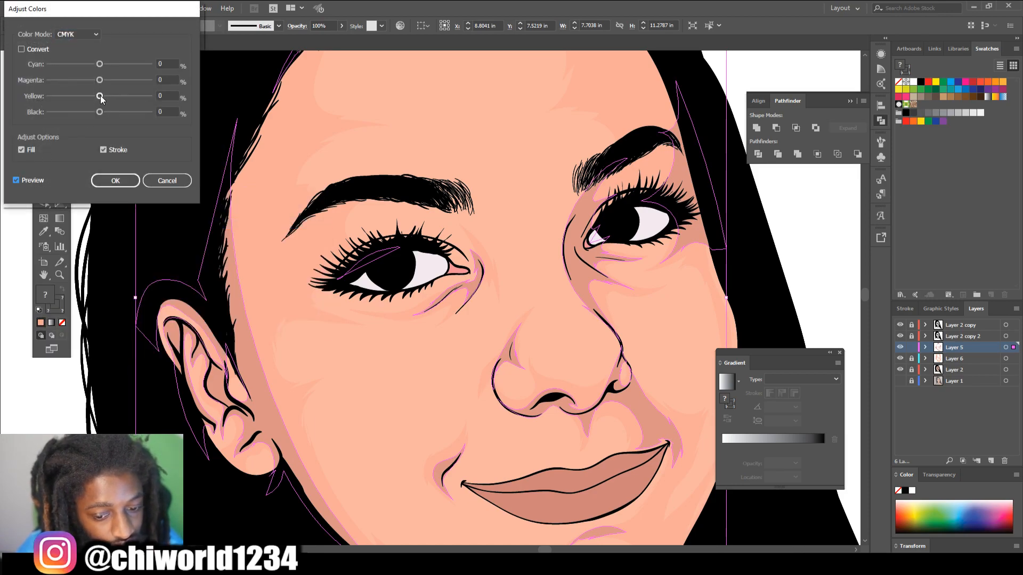
left_click(100, 96)
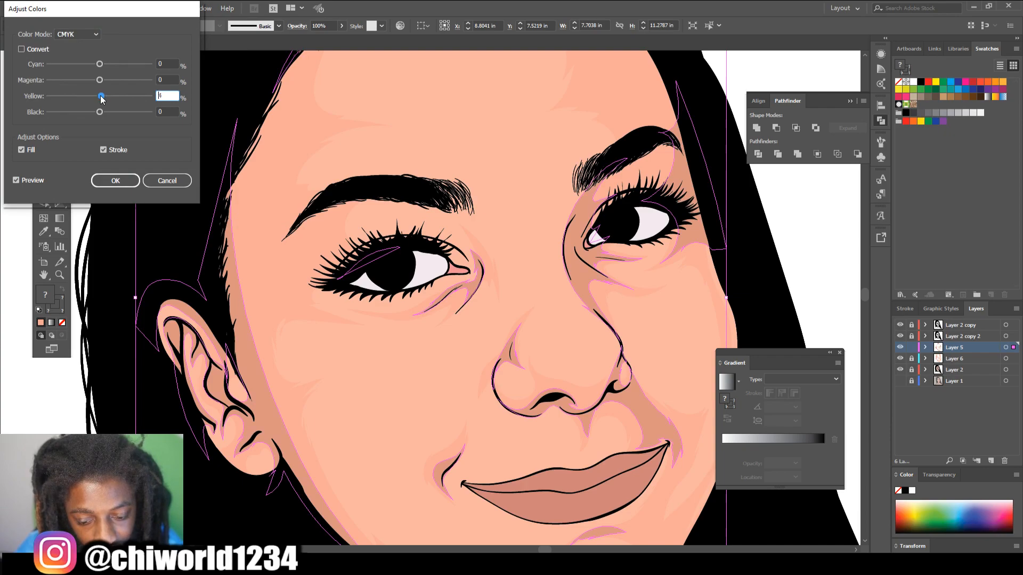
left_click_drag(97, 112, 97, 113)
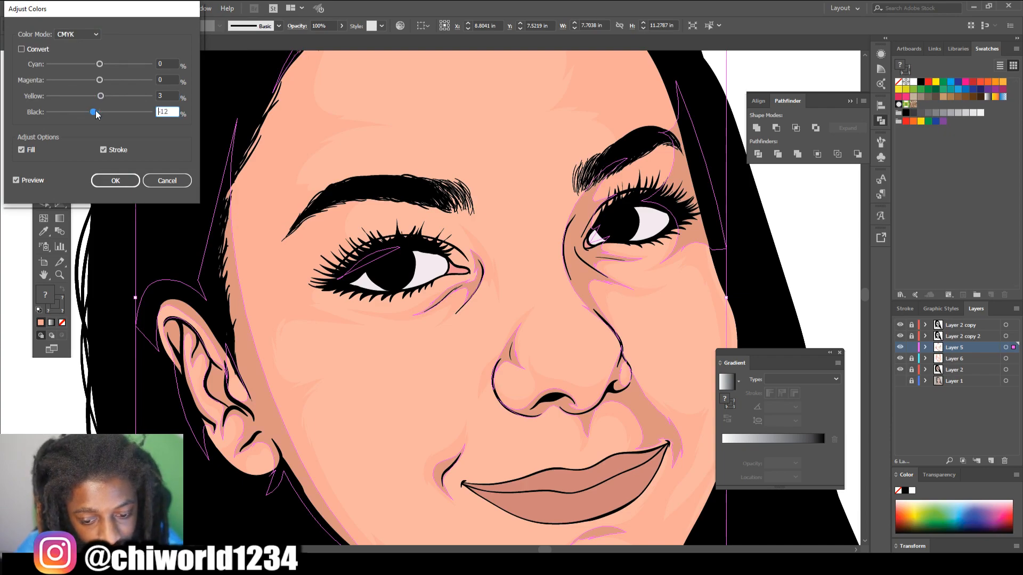
type("7")
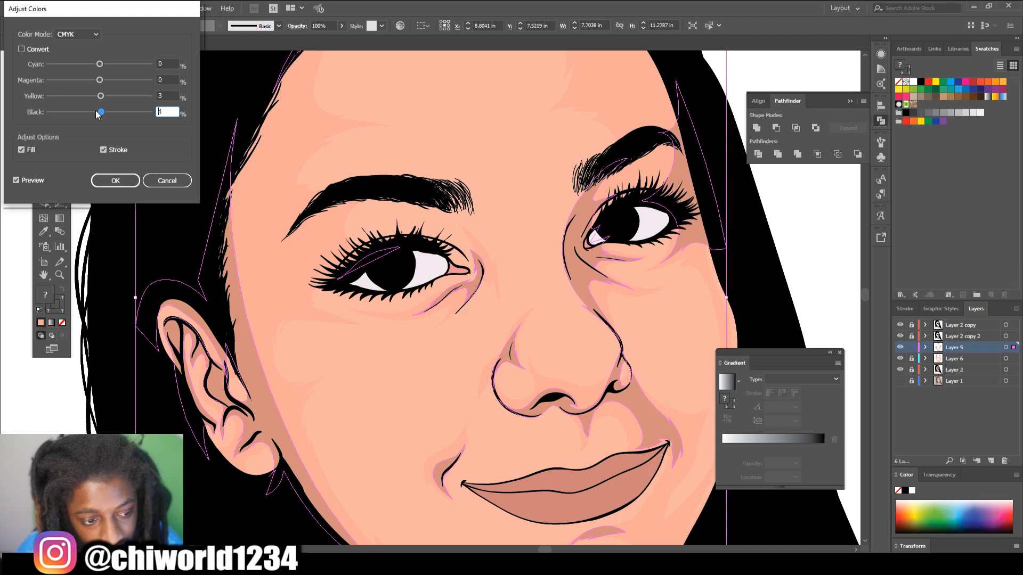
Refine the darker shadows' color balance by setting magenta to 2% and yellow to -5% and reducing black, and apply it.
left_click(101, 80)
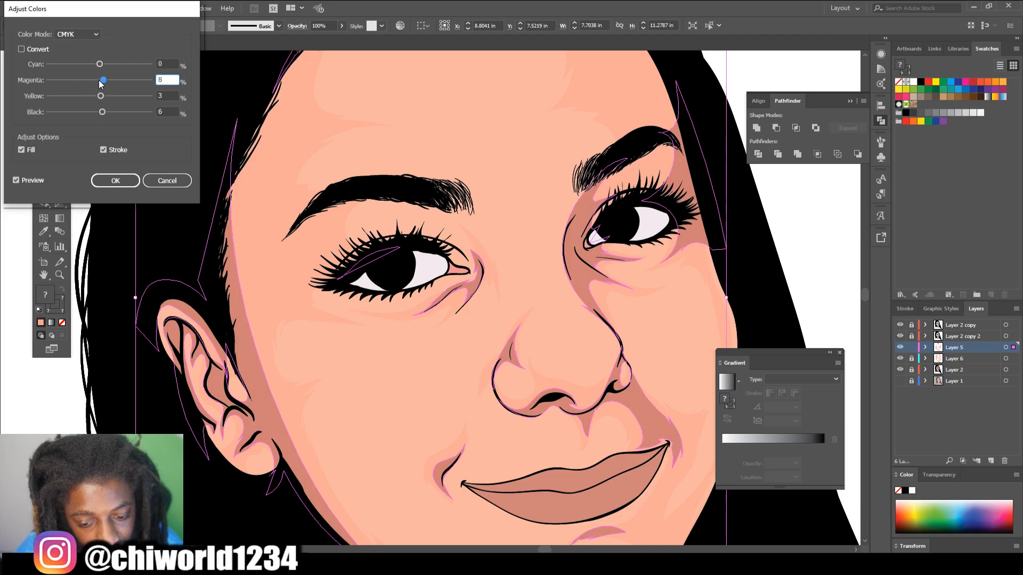
left_click(99, 79)
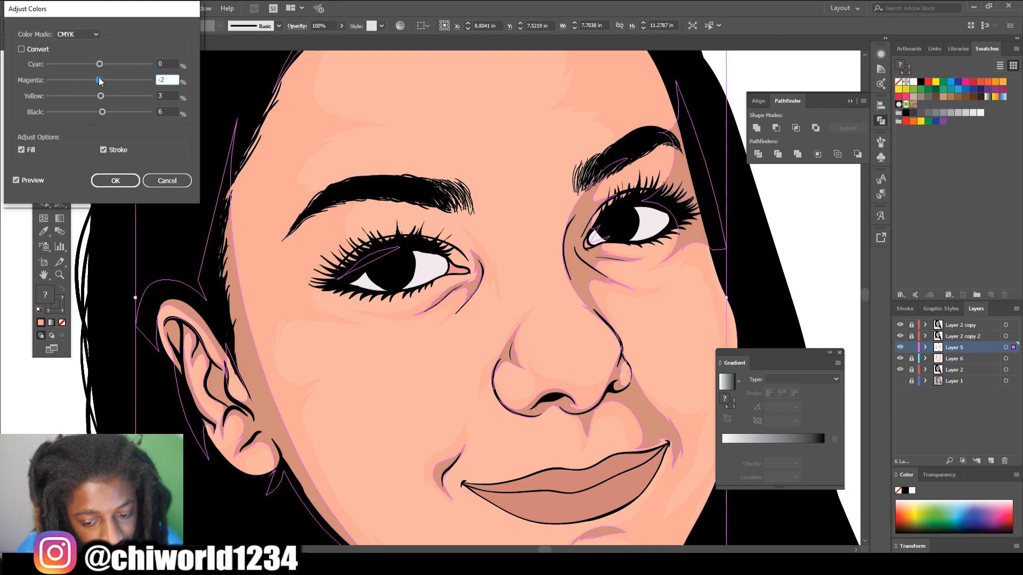
left_click(102, 96)
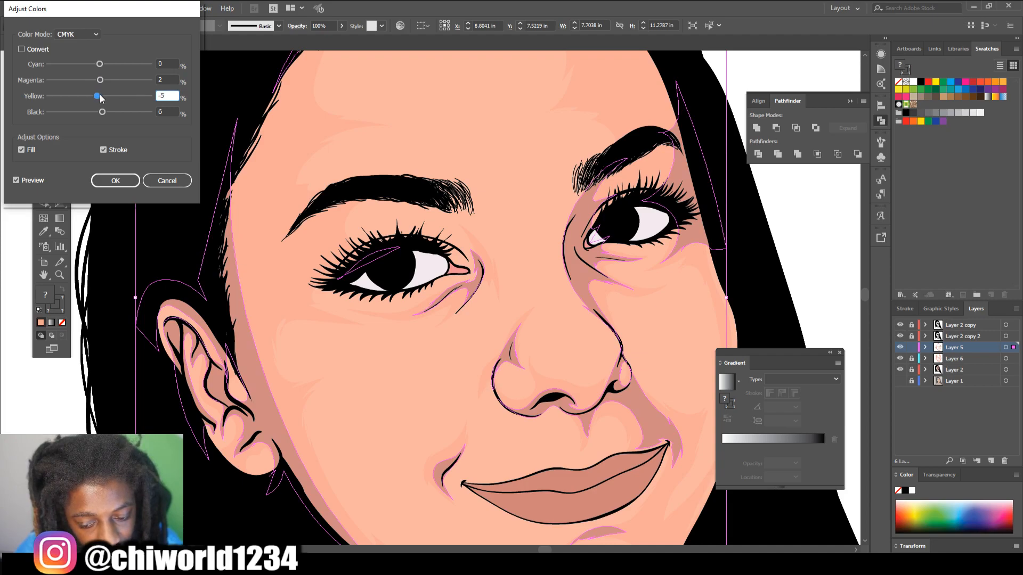
left_click(104, 114)
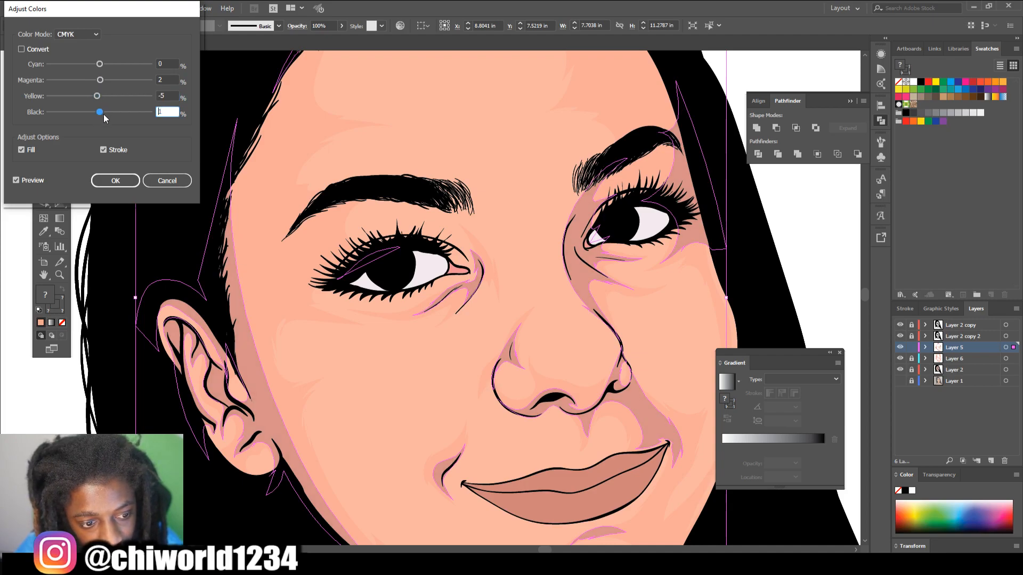
left_click(115, 180)
key("ctrl+shift+a")
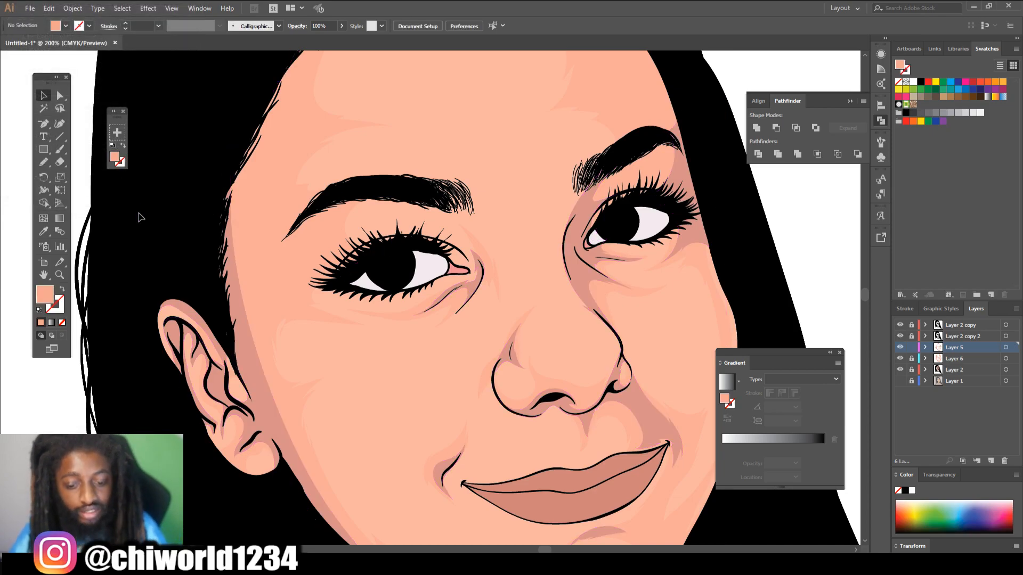
Reselect the darker shadows on Layer 5 and adjust their color balance again, setting magenta to -2% and yellow to 3%.
key("ctrl+0")
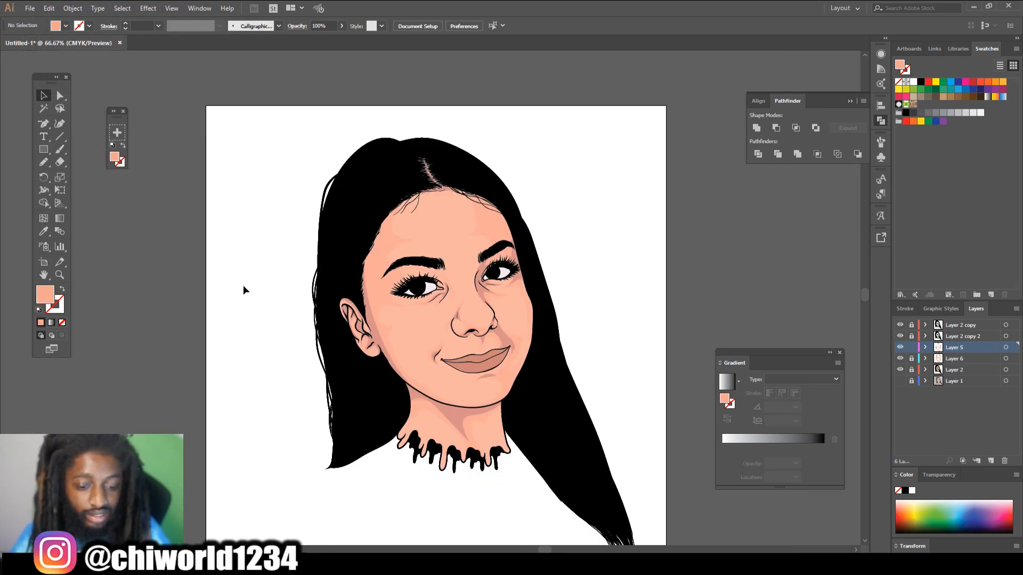
left_click_drag(302, 174, 599, 492)
key("ctrl+equal")
key("ctrl+equal")
key("ctrl+equal")
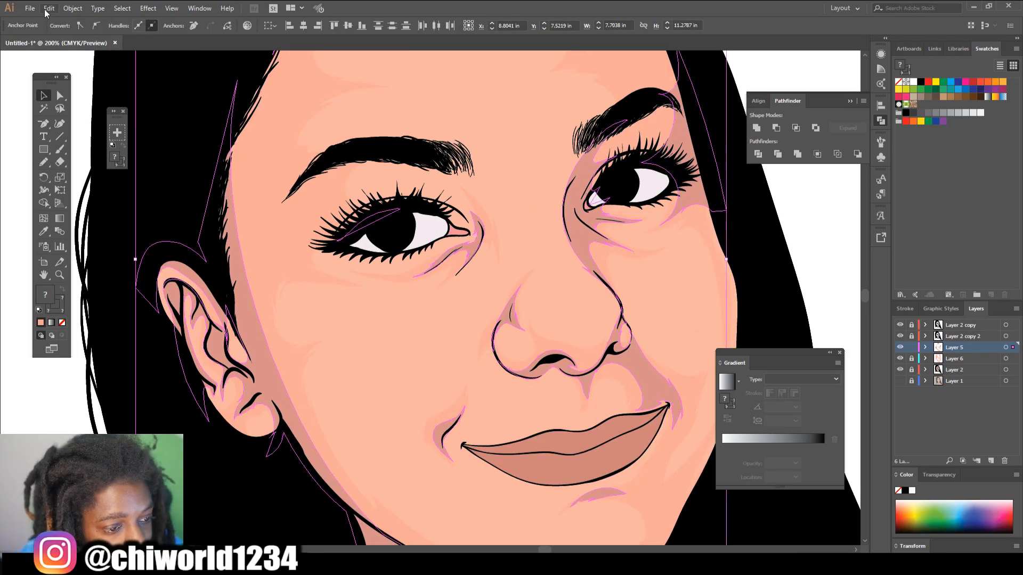
left_click(48, 9)
mouse_move(208, 196)
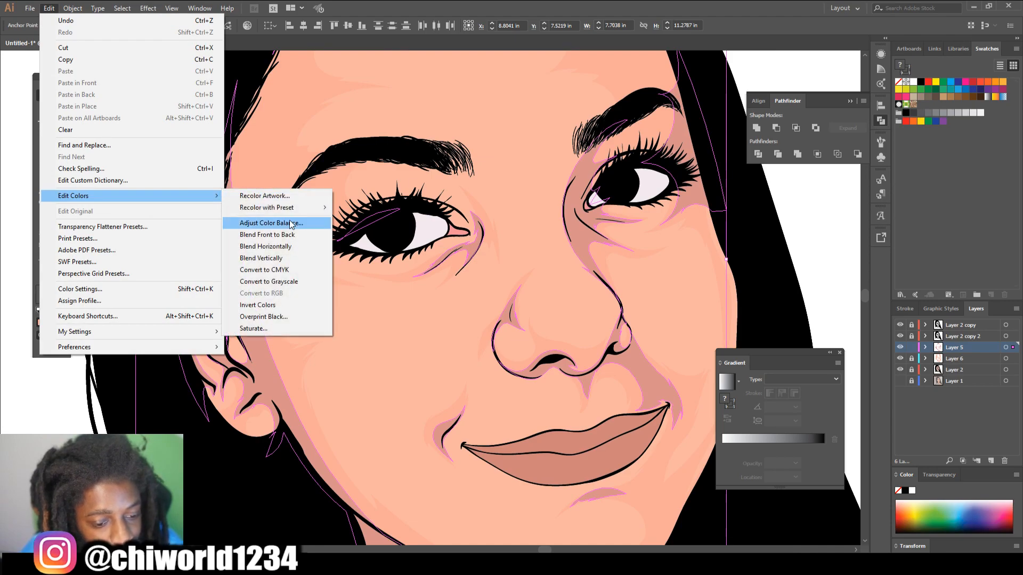
left_click(292, 223)
left_click(17, 181)
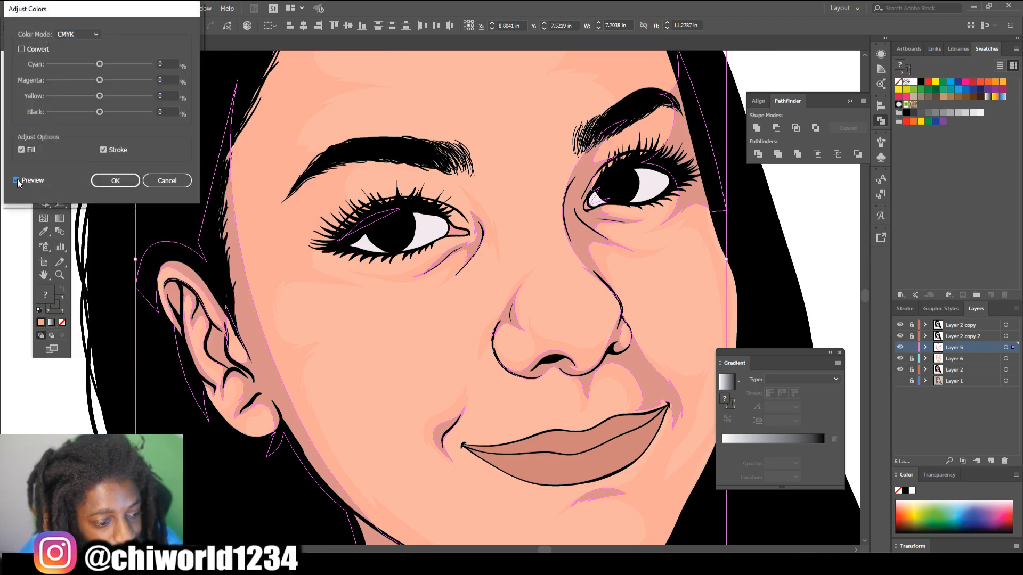
left_click(101, 81)
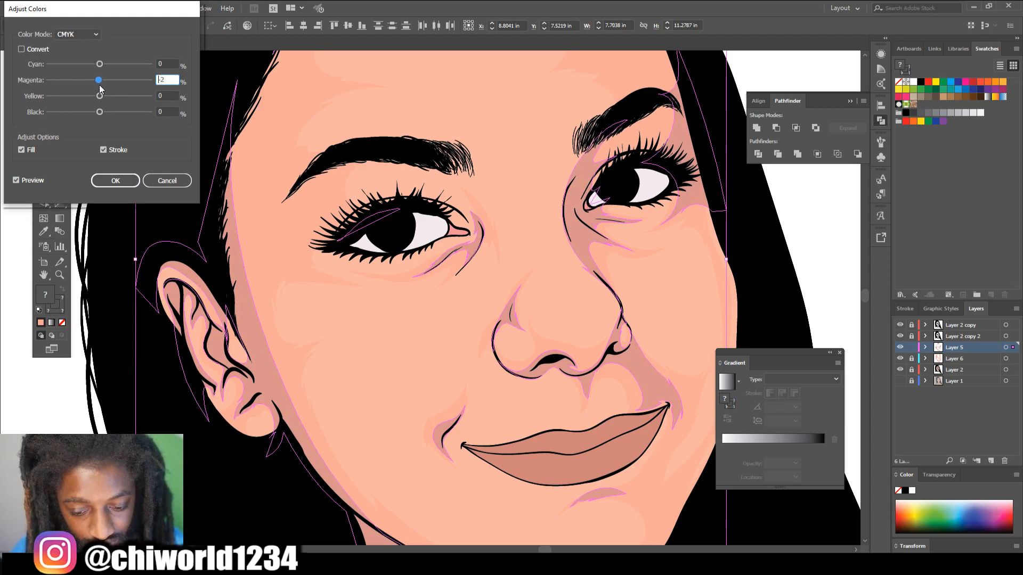
left_click(101, 97)
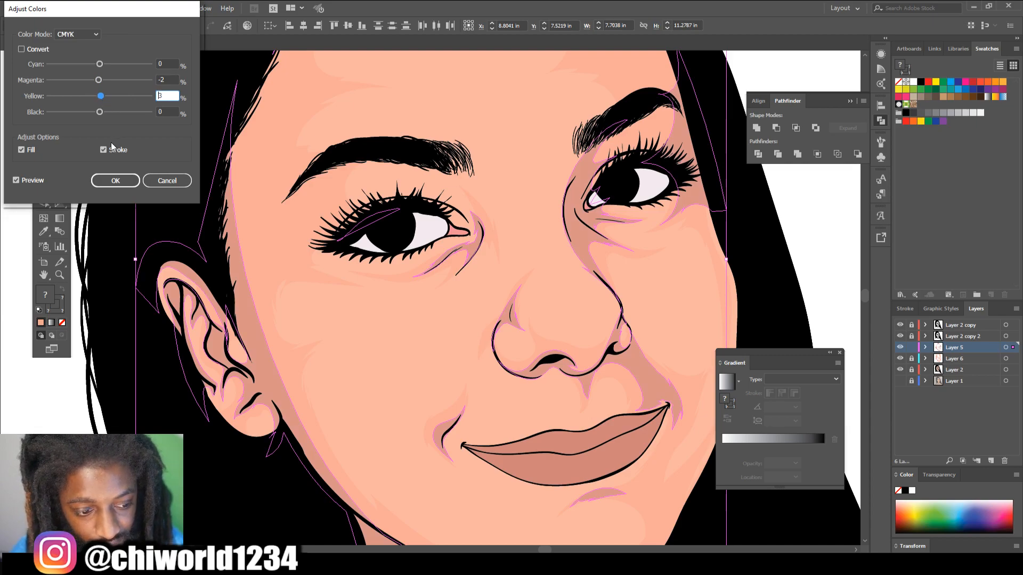
left_click(112, 181)
left_click(134, 332)
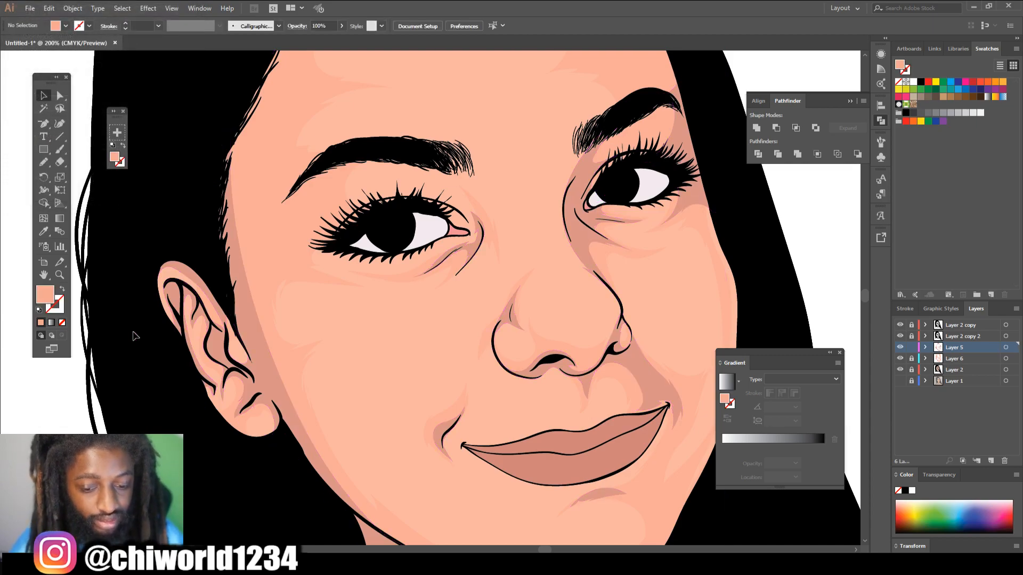
Examine the recolored shadows on the whole portrait and in a close view of the face.
key("ctrl+0")
key("ctrl+equal")
key("ctrl+equal")
key("ctrl+equal")
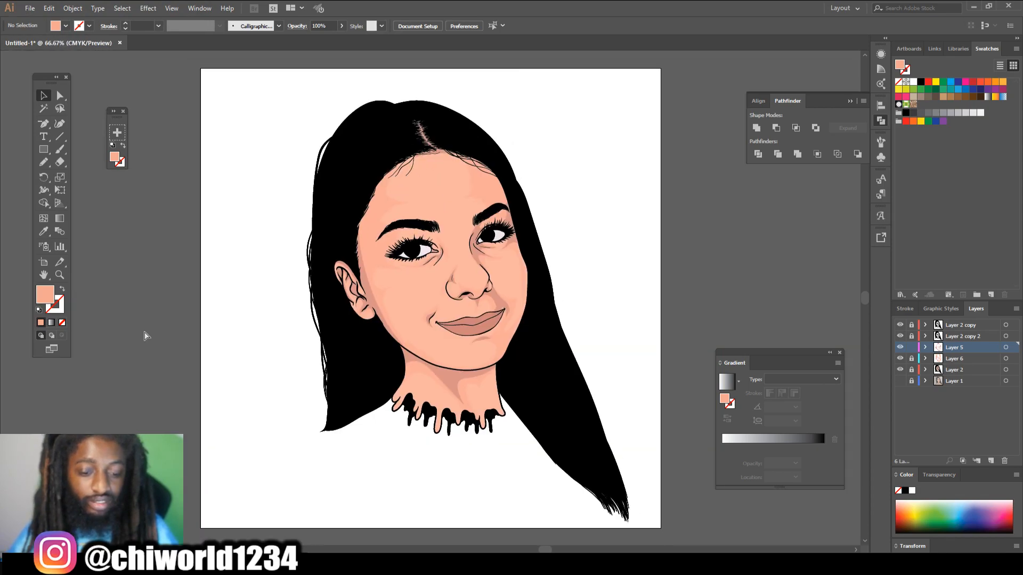
key("p")
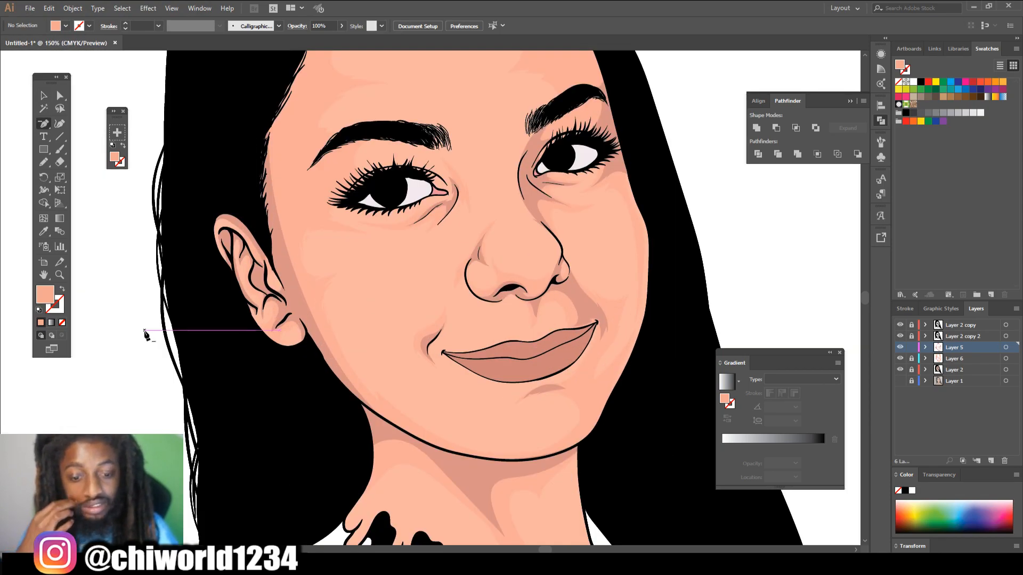
key("ctrl+minus")
key("ctrl+minus")
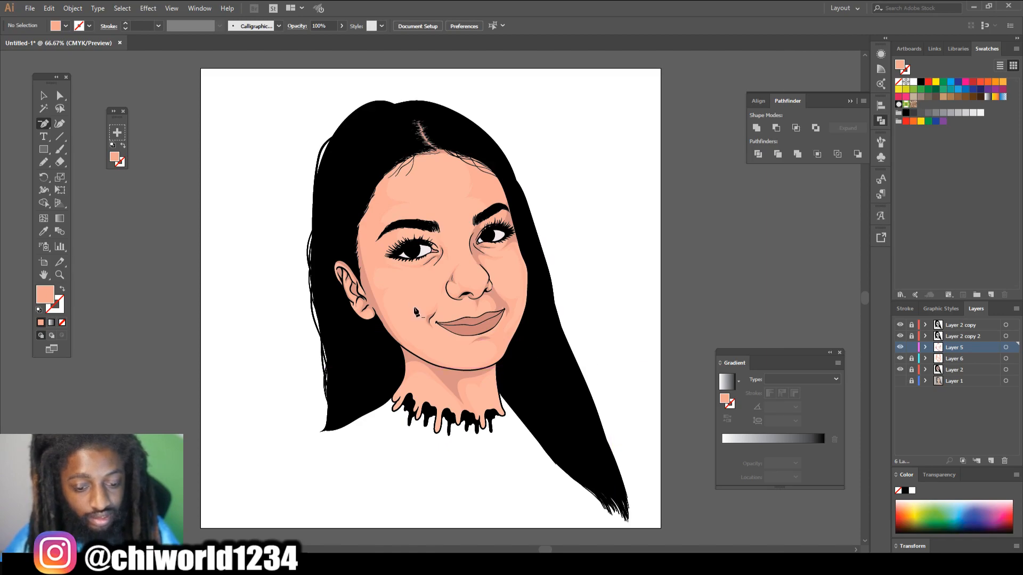
Add a new layer and place it between Layer 6 and Layer 2 in the stack.
left_click(44, 162)
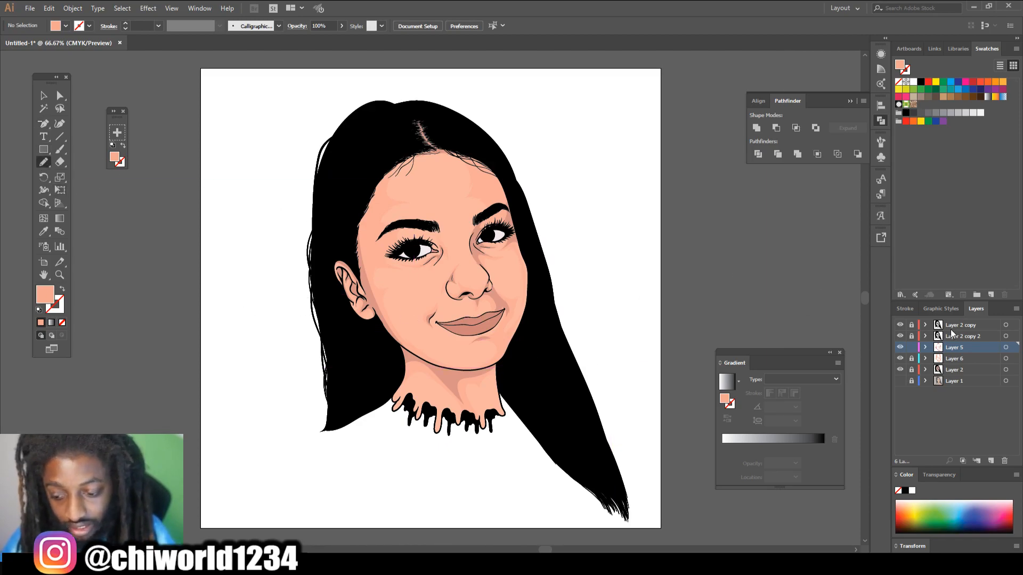
left_click(990, 460)
left_click_drag(954, 350, 960, 376)
Sample the skin color beside the nose and lighten the fill to FFD1C5 for drawing highlights with the Pencil.
key("ctrl+plus")
key("ctrl+plus")
key("ctrl+plus")
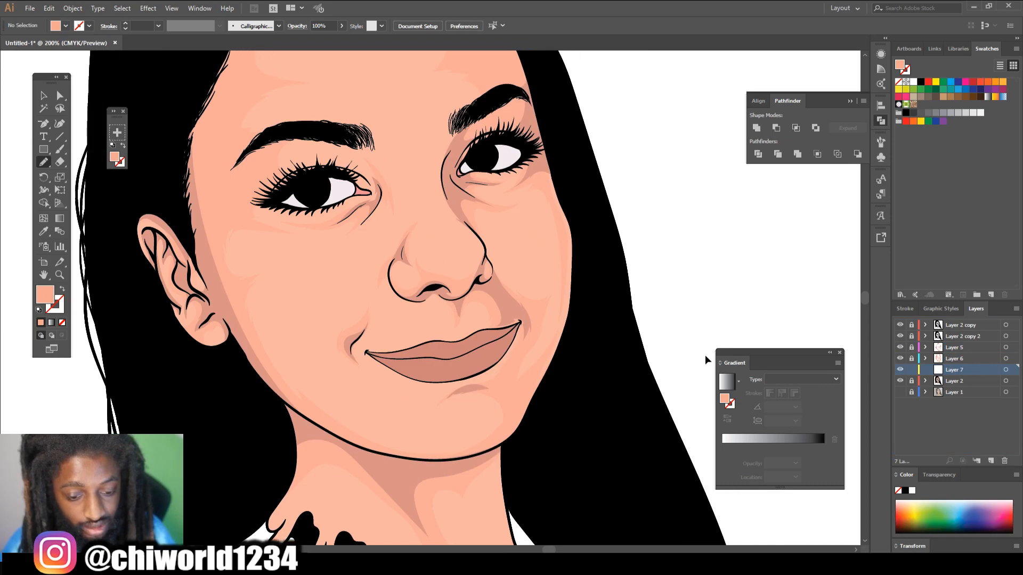
left_click(43, 231)
left_click(404, 301)
double_click(45, 298)
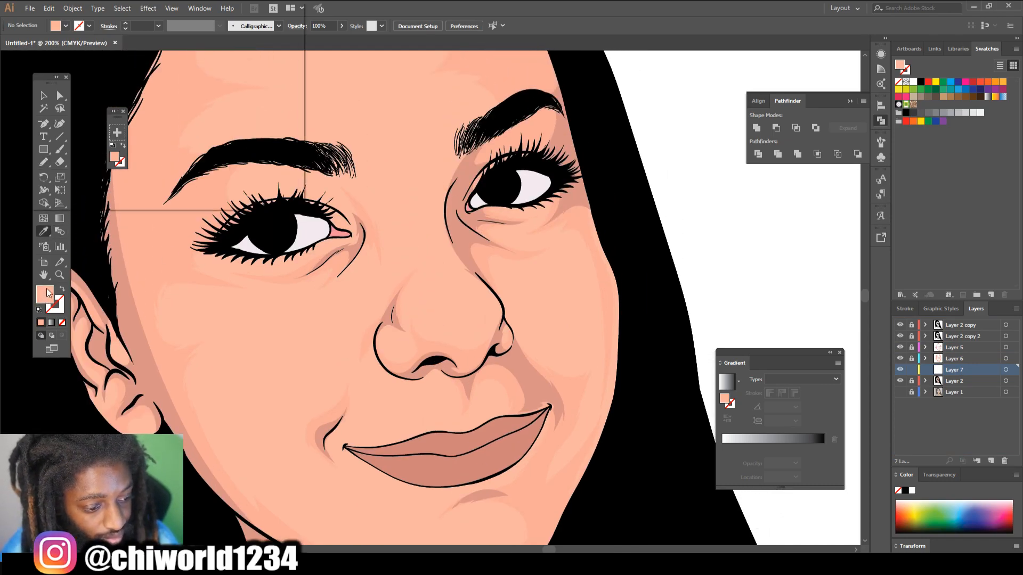
left_click_drag(47, 56, 43, 31)
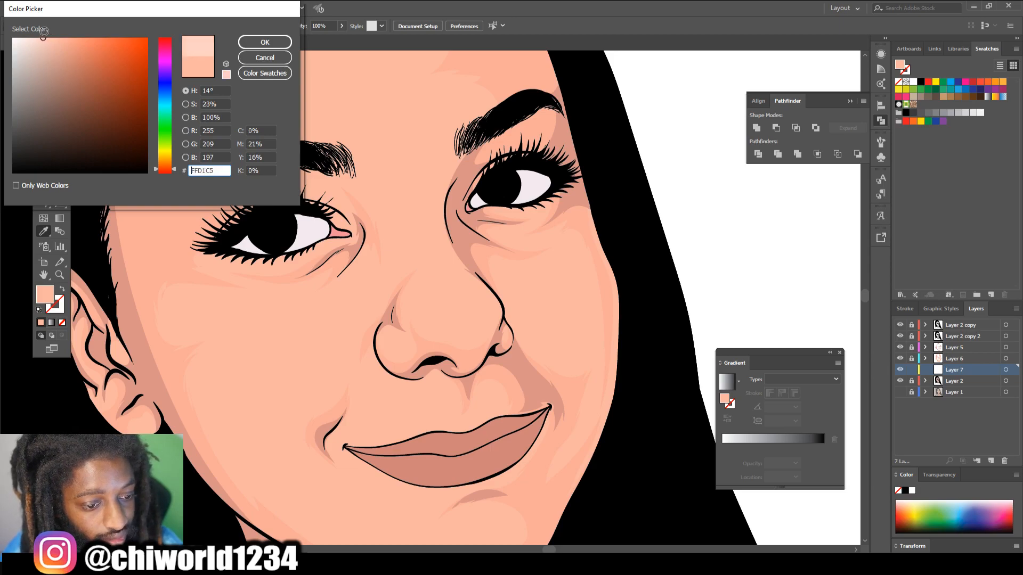
left_click(242, 39)
left_click(44, 162)
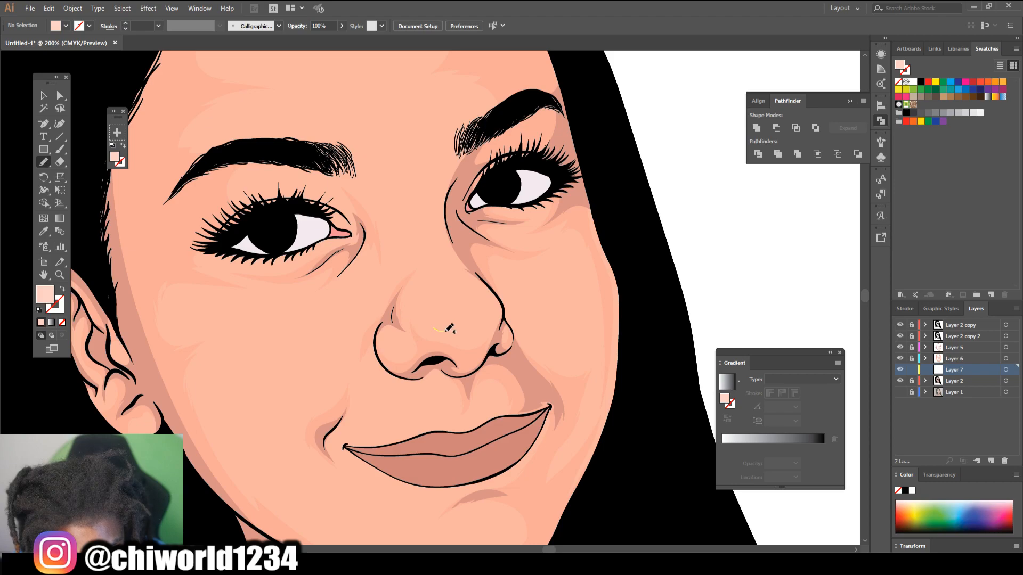
Draw freehand pale highlight shapes on the nose tip, the nose bridge and the forehead above the near eyebrow.
left_click_drag(466, 322, 449, 323)
scroll(396, 315, "down", 3)
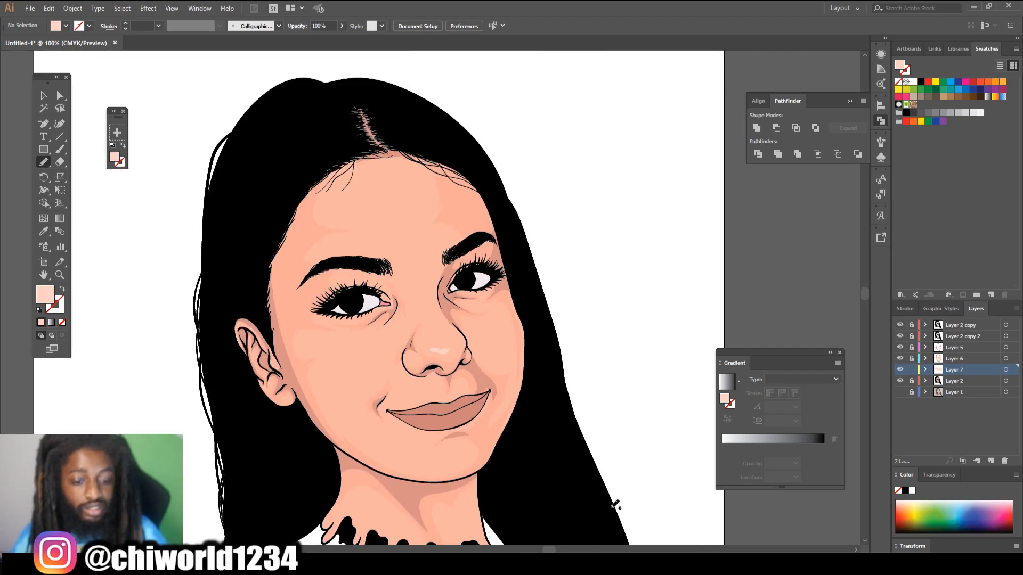
scroll(395, 315, "up", 4)
scroll(382, 308, "up", 3)
left_click_drag(245, 303, 314, 296)
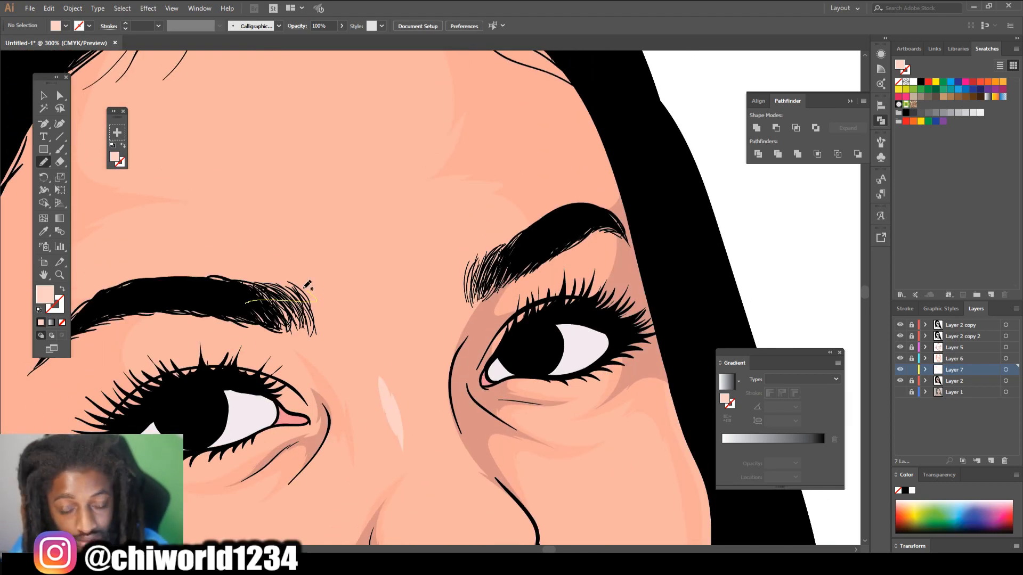
left_click_drag(257, 161, 236, 248)
scroll(348, 295, "down", 4)
scroll(348, 295, "up", 3)
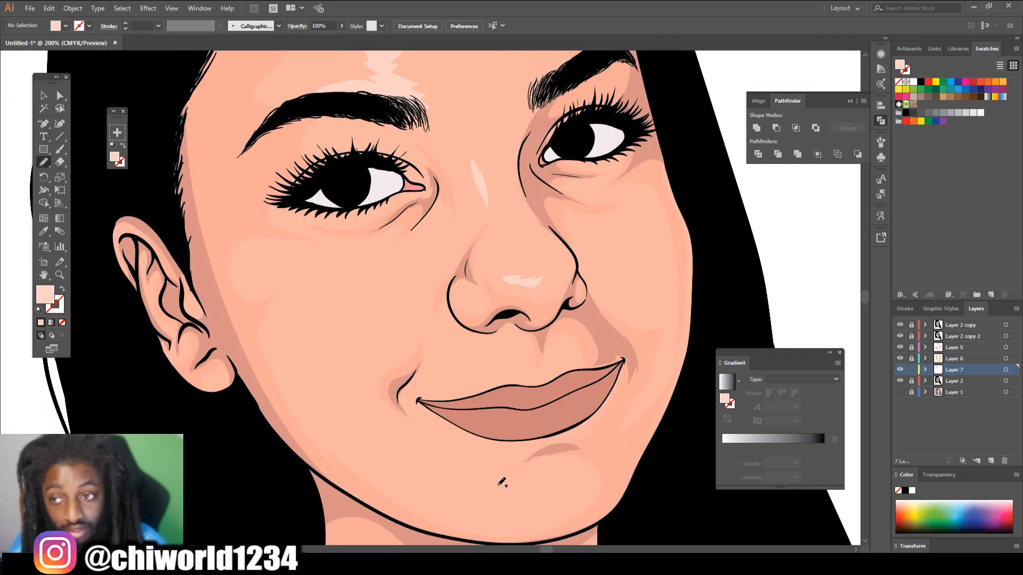
Draw pale highlights on the cheek below the near eye, on the chin and on both sides of the nose.
mouse_move(383, 281)
left_mouse_down()
mouse_move(366, 269)
mouse_move(330, 269)
left_mouse_up()
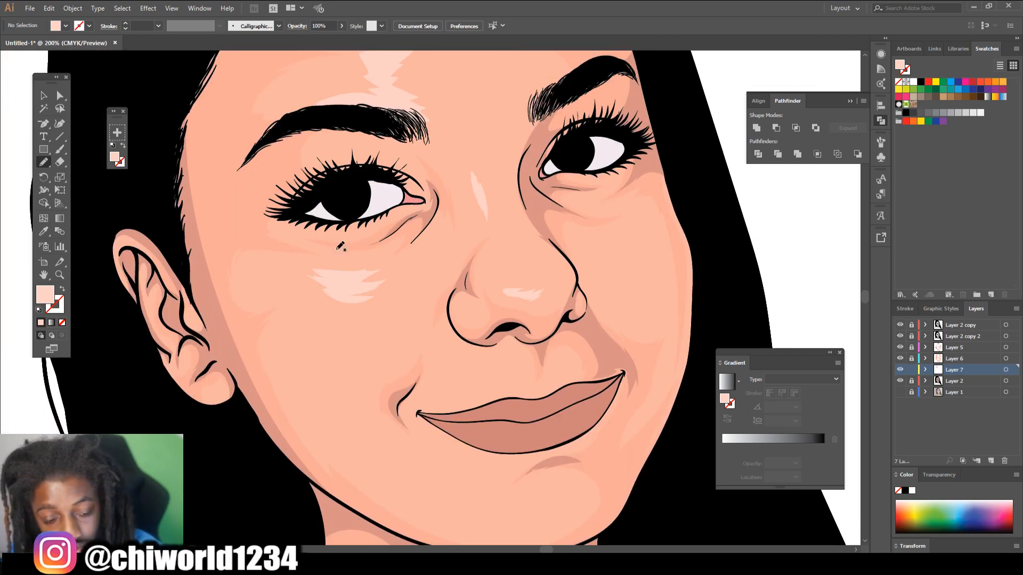
left_click_drag(358, 235, 333, 239)
scroll(333, 329, "down", 2)
left_click_drag(529, 445, 515, 469)
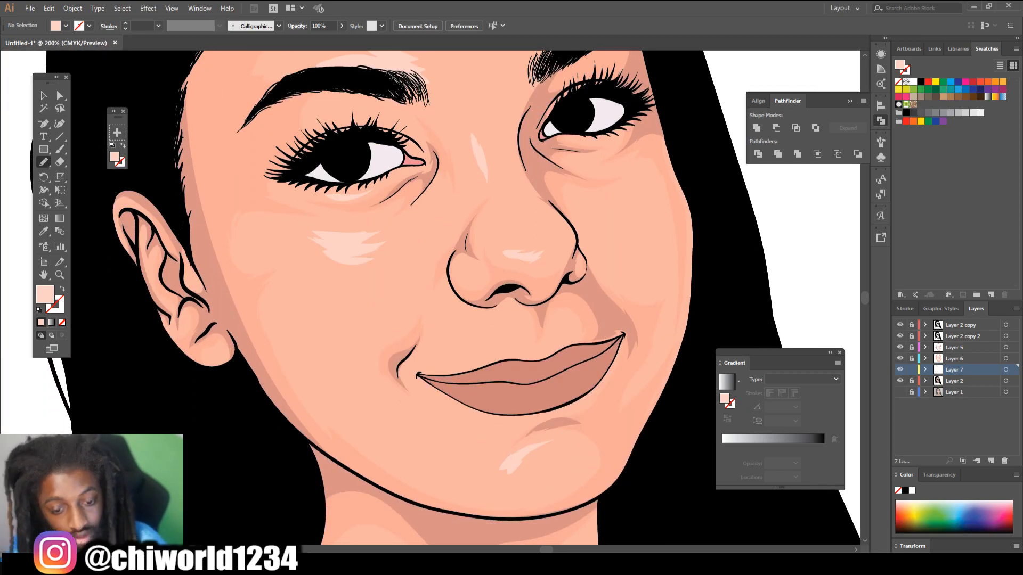
scroll(527, 372, "down", 4)
scroll(527, 372, "up", 4)
scroll(542, 294, "right", 2)
left_click_drag(542, 294, 535, 292)
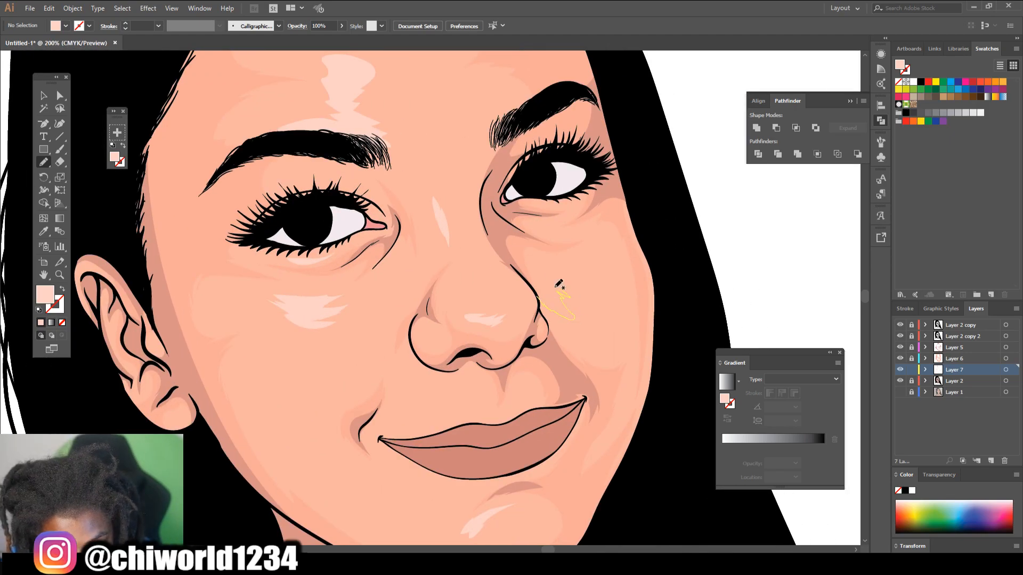
left_click_drag(401, 307, 400, 306)
scroll(401, 307, "down", 3)
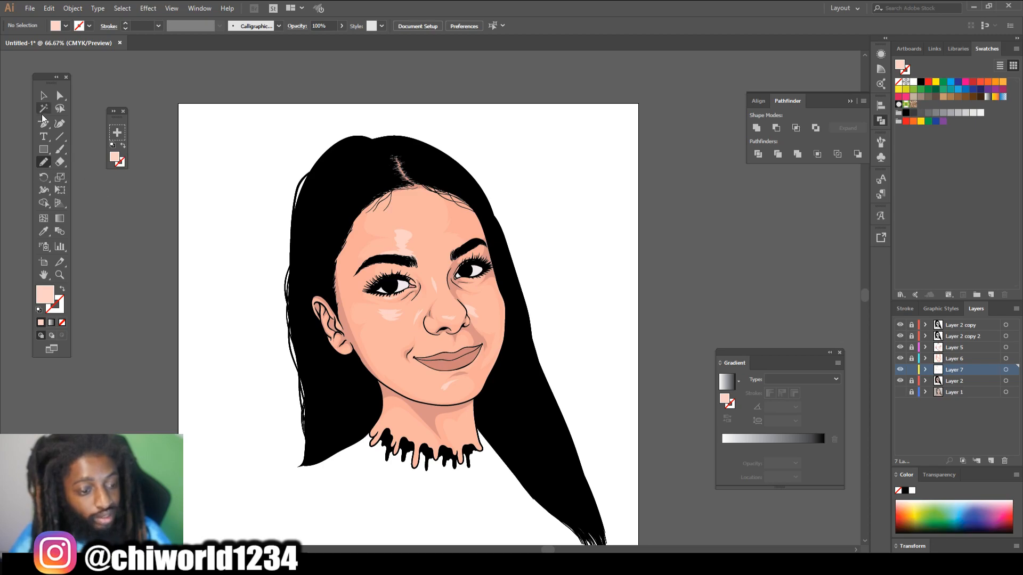
Select all the pale highlight shapes by color and adjust their color balance to a warmer, deeper peach.
left_click(44, 108)
left_click(453, 388)
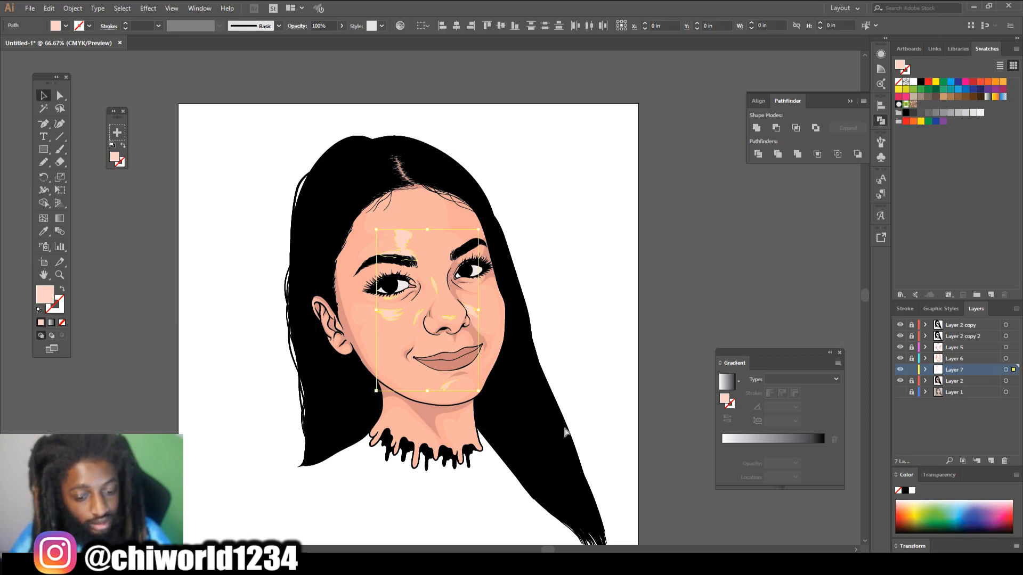
scroll(472, 385, "up", 3)
left_click(49, 8)
mouse_move(107, 195)
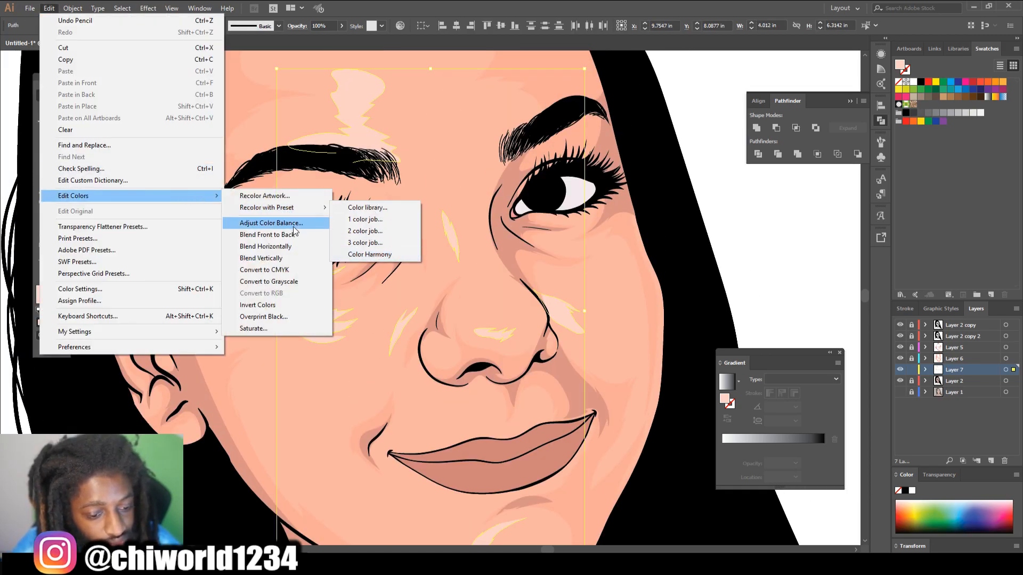
left_click(271, 223)
left_click(98, 98)
type("18")
left_click_drag(100, 81, 102, 82)
left_click(116, 181)
left_click(243, 350)
key("ctrl+minus")
key("ctrl+minus")
key("ctrl+minus")
left_click_drag(599, 407, 612, 432)
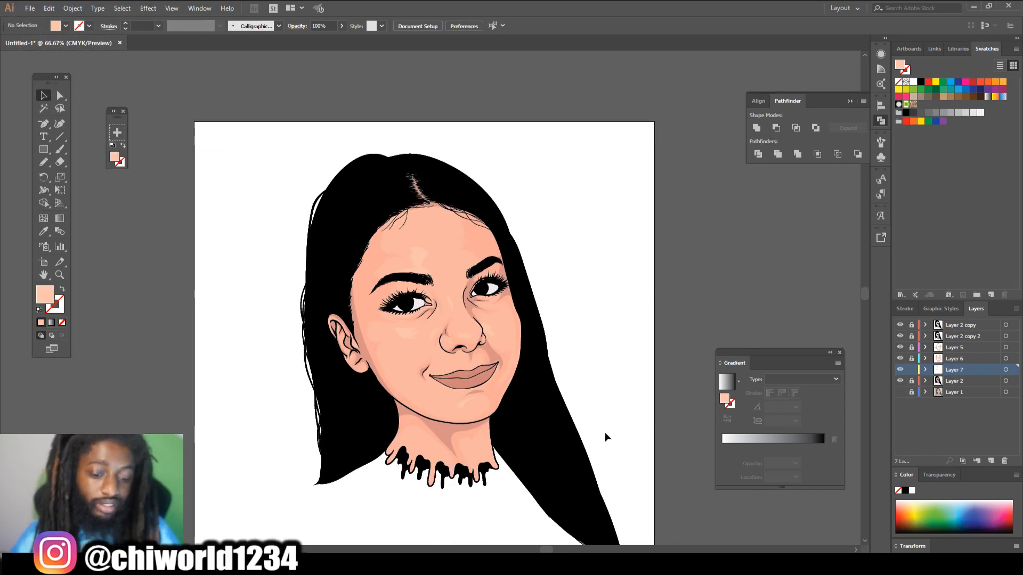
Sample the peach highlight color and draw larger freehand highlight shapes on the forehead with the Pencil.
key("ctrl+plus")
key("ctrl+plus")
key("ctrl+plus")
left_click_drag(405, 214, 405, 370)
left_click(44, 231)
left_click(44, 161)
mouse_move(401, 308)
left_mouse_down()
mouse_move(444, 239)
mouse_move(431, 197)
mouse_move(378, 223)
mouse_move(368, 290)
left_mouse_up()
key("ctrl+minus")
key("ctrl+minus")
key("ctrl+minus")
key("ctrl+plus")
key("ctrl+plus")
key("ctrl+plus")
left_click_drag(352, 254, 335, 261)
key("ctrl+minus")
key("ctrl+minus")
key("ctrl+minus")
key("ctrl+plus")
key("ctrl+plus")
scroll(399, 462, "down", 3)
key("ctrl+minus")
key("ctrl+minus")
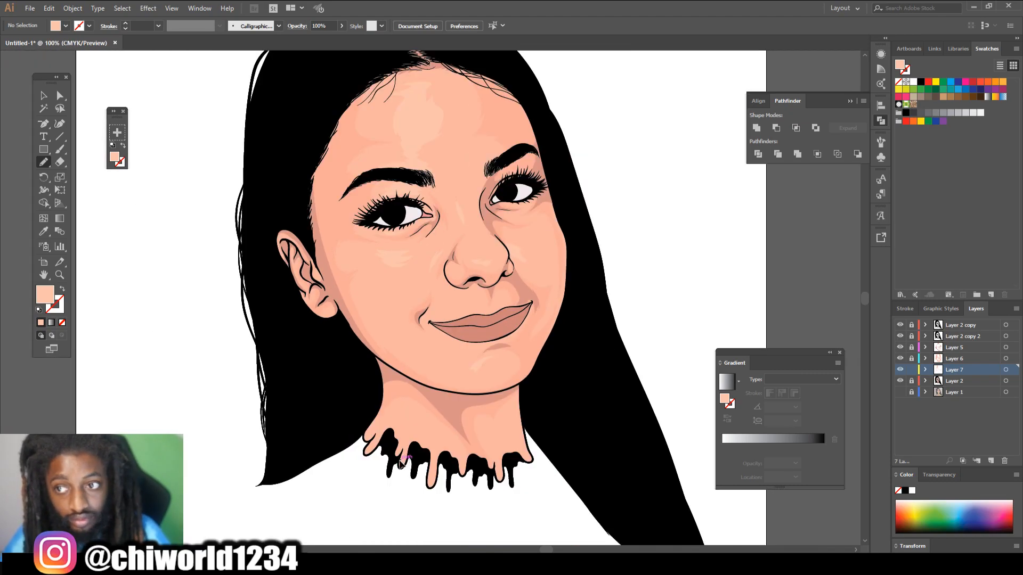
Draw a further freehand highlight shape on the face in the same peach and check the whole portrait.
key("ctrl+plus")
key("ctrl+plus")
key("ctrl+plus")
key("ctrl+plus")
left_click_drag(545, 321, 447, 357)
key("ctrl+minus")
key("ctrl+minus")
key("ctrl+minus")
key("ctrl+minus")
key("ctrl+plus")
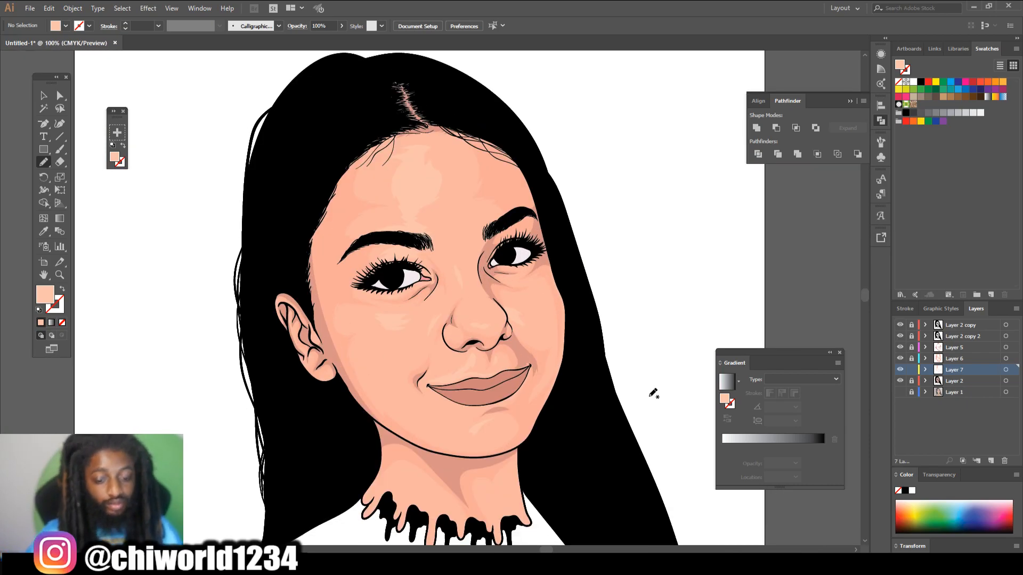
key("ctrl+minus")
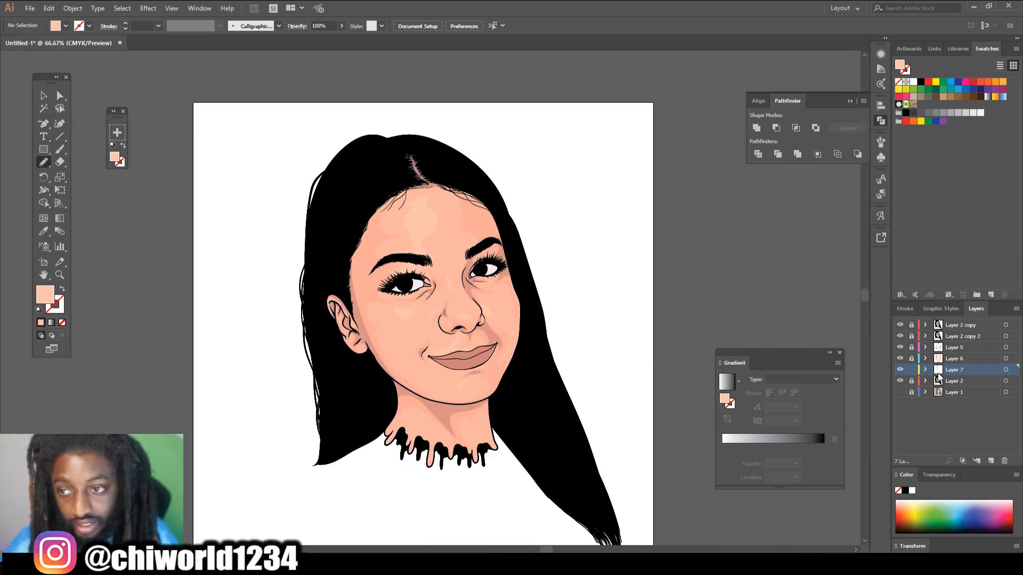
Add a new layer above Layer 5 and darken the fill sampled from the neck shadow to dark brown 825950.
left_click(989, 459)
left_click_drag(949, 371, 949, 342)
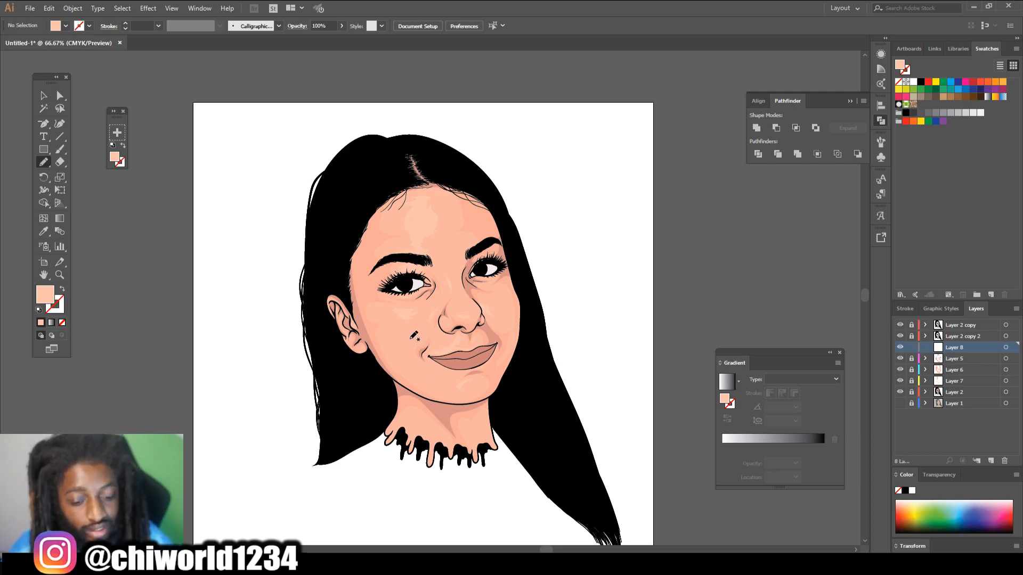
scroll(450, 360, "down", 1)
key("ctrl+equal")
key("ctrl+equal")
key("ctrl+equal")
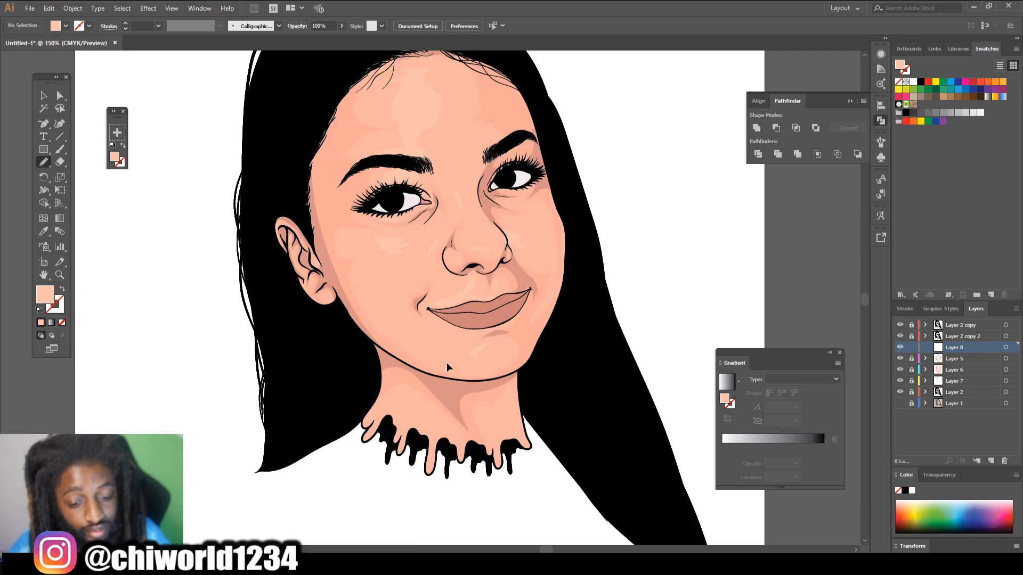
key("i")
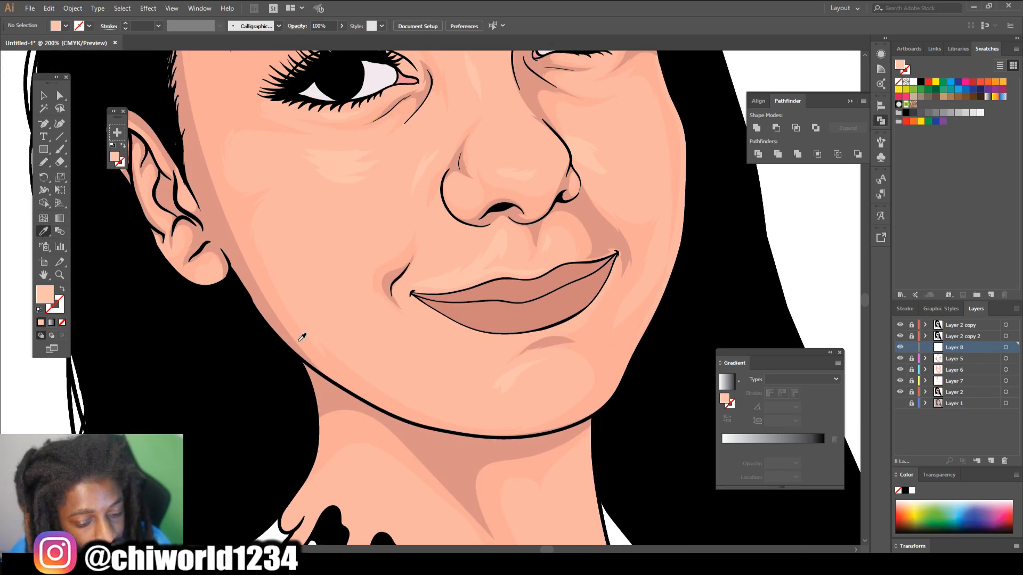
left_click(433, 448)
double_click(44, 296)
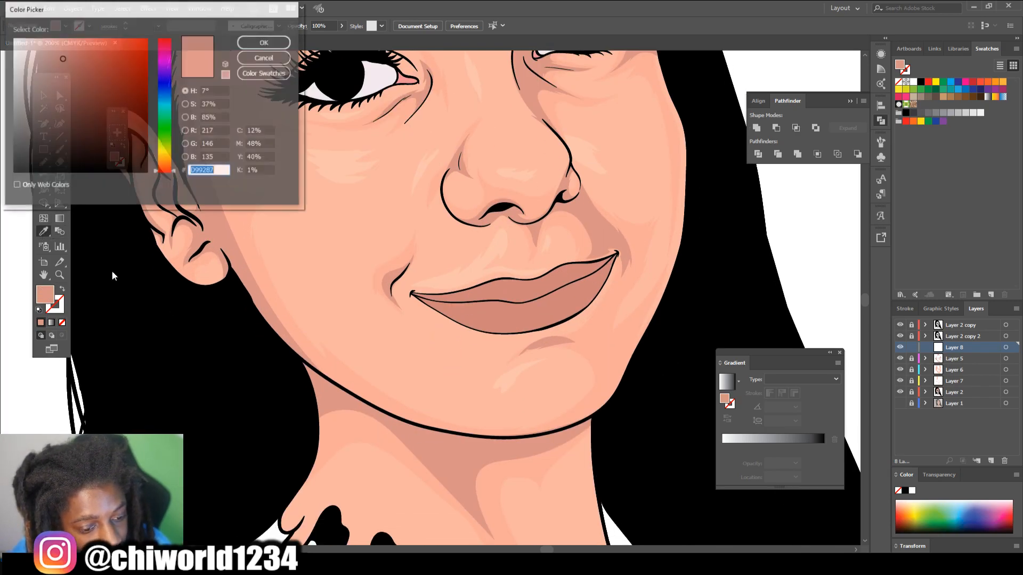
left_click_drag(90, 76, 65, 104)
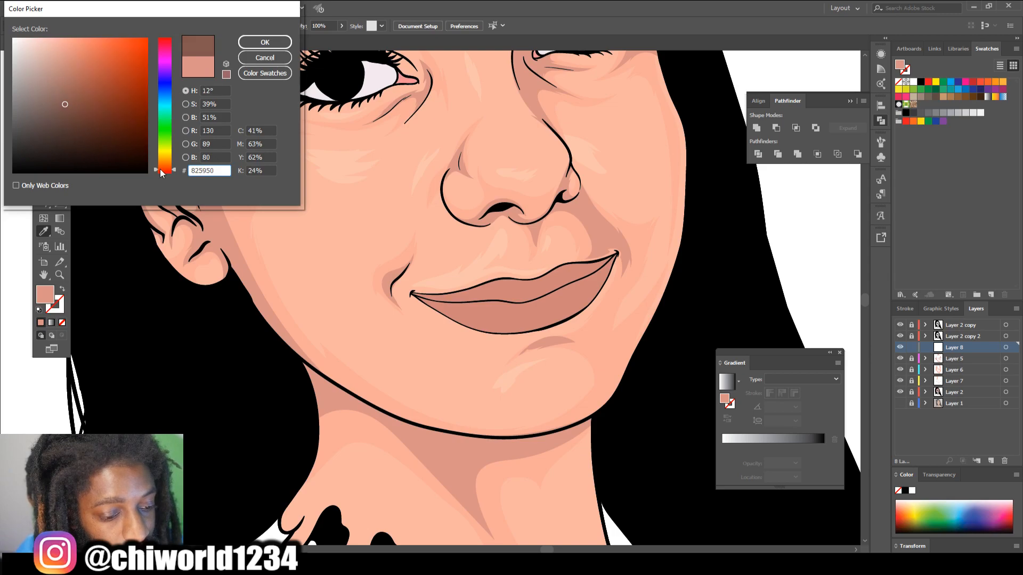
left_click(264, 42)
Draw freehand dark brown shadow shapes on the neck directly under the jawline with the Pencil.
scroll(223, 213, "up", 5)
mouse_move(309, 426)
left_mouse_down()
mouse_move(320, 228)
mouse_move(267, 384)
left_mouse_up()
scroll(388, 468, "down", 4)
scroll(393, 463, "up", 2)
mouse_move(240, 243)
left_mouse_down()
mouse_move(408, 326)
mouse_move(607, 314)
mouse_move(632, 301)
mouse_move(524, 324)
mouse_move(409, 305)
mouse_move(315, 271)
mouse_move(240, 219)
left_mouse_up()
scroll(240, 218, "down", 4)
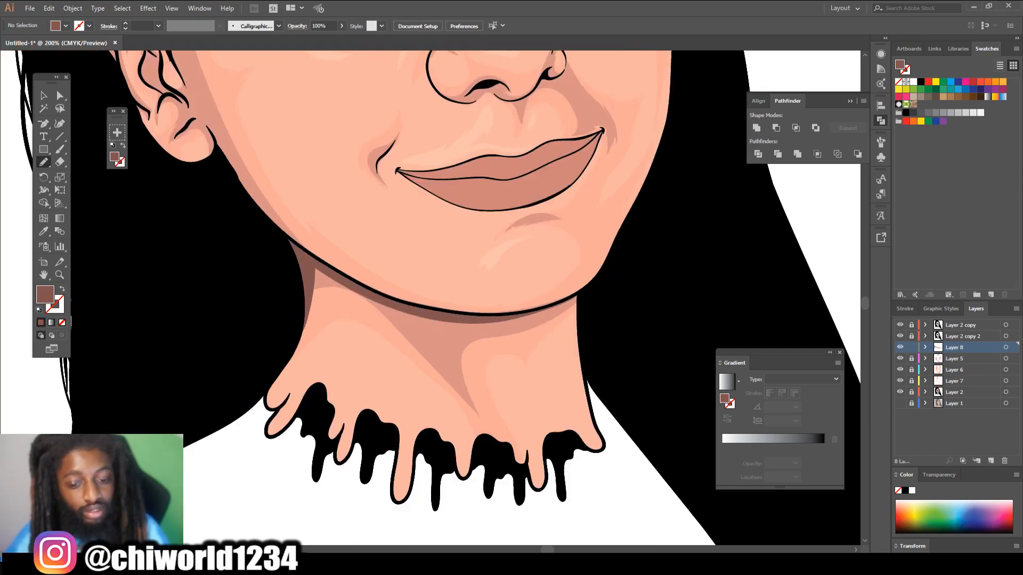
Draw dark brown shadow shapes around the far eye's inner corner and down along the crease beside the nose bridge.
scroll(522, 266, "up", 8)
scroll(673, 508, "up", 1)
mouse_move(234, 442)
left_mouse_down()
mouse_move(312, 411)
mouse_move(402, 474)
mouse_move(381, 418)
mouse_move(501, 418)
mouse_move(359, 400)
mouse_move(346, 363)
mouse_move(382, 207)
mouse_move(479, 82)
mouse_move(400, 137)
mouse_move(302, 178)
mouse_move(248, 244)
mouse_move(239, 466)
mouse_move(336, 389)
left_mouse_up()
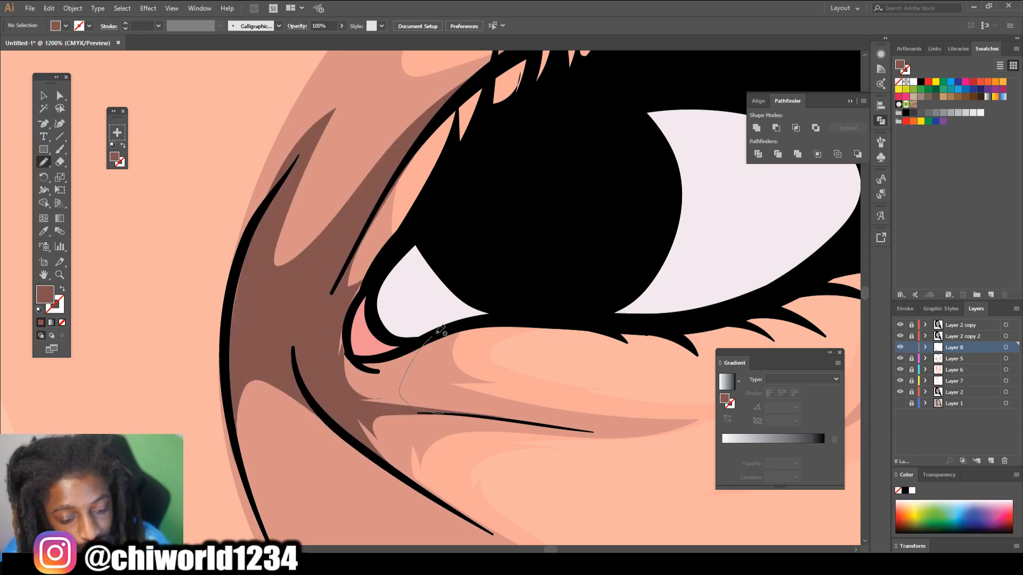
left_click_drag(231, 373, 257, 228)
scroll(257, 228, "down", 10)
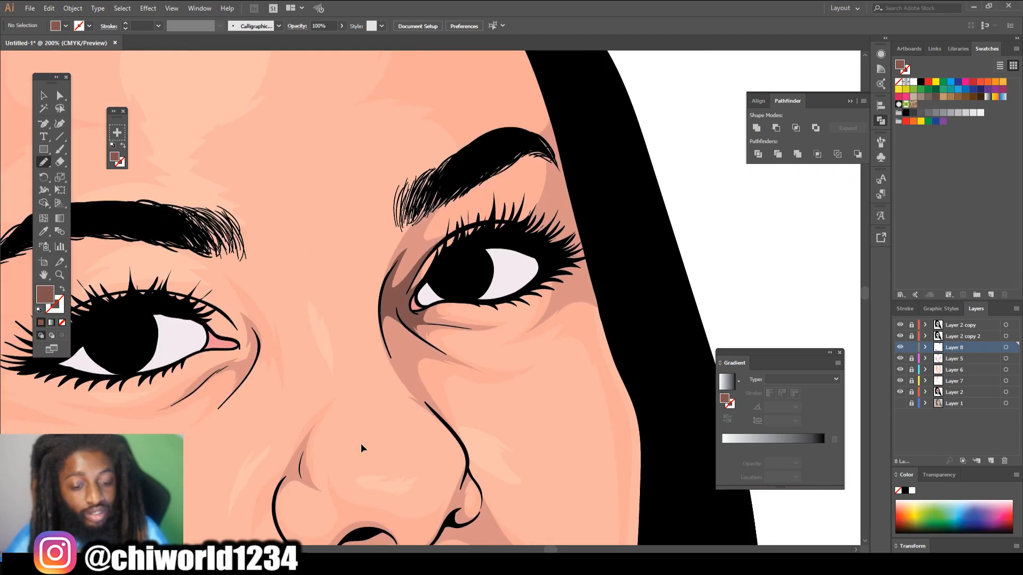
scroll(492, 261, "up", 10)
mouse_move(495, 264)
left_mouse_down()
mouse_move(431, 270)
mouse_move(472, 473)
left_mouse_up()
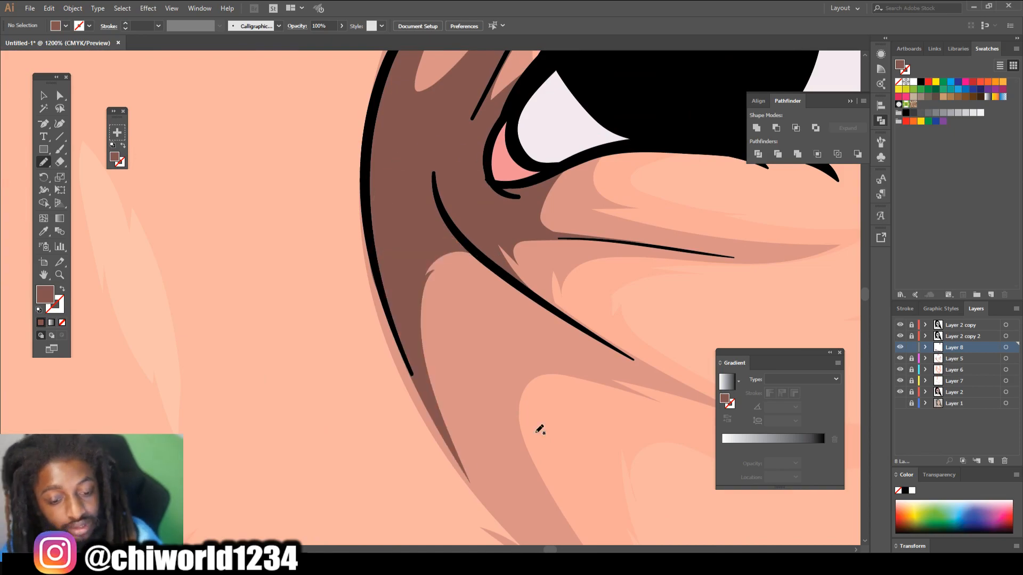
Add smaller dark brown shadow shapes around the nose, the near eye's inner crease and its eyebrow.
scroll(521, 417, "down", 10)
scroll(476, 376, "up", 8)
mouse_move(476, 376)
left_mouse_down()
mouse_move(454, 391)
mouse_move(538, 324)
mouse_move(640, 270)
mouse_move(643, 226)
mouse_move(596, 253)
mouse_move(538, 319)
mouse_move(466, 392)
left_mouse_up()
mouse_move(254, 352)
left_mouse_down()
mouse_move(378, 310)
mouse_move(419, 348)
mouse_move(357, 340)
mouse_move(229, 370)
left_mouse_up()
scroll(480, 479, "down", 8)
scroll(526, 499, "up", 5)
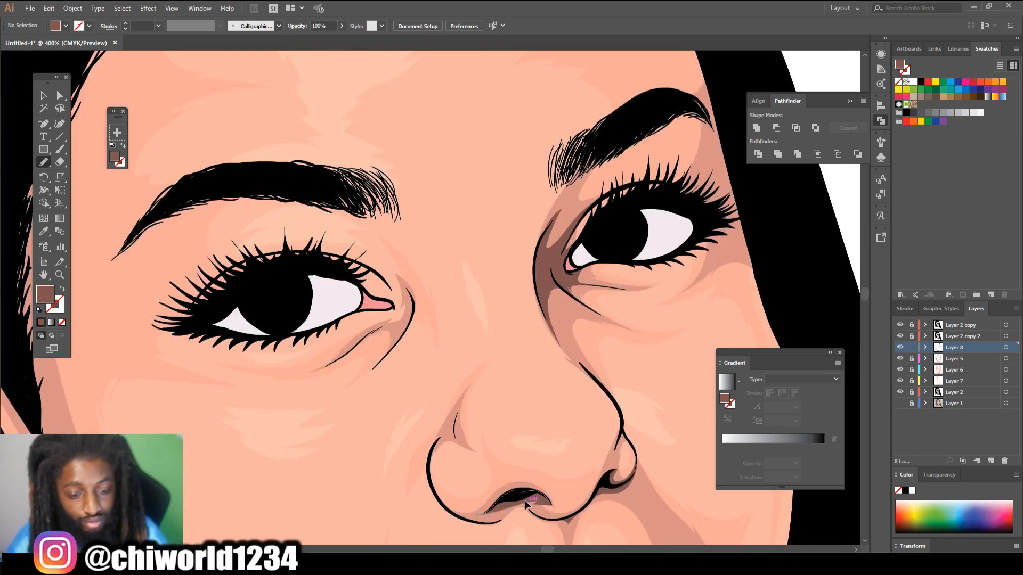
scroll(415, 426, "down", 4)
scroll(419, 439, "up", 3)
mouse_move(673, 234)
left_mouse_down()
mouse_move(692, 215)
mouse_move(721, 236)
mouse_move(665, 243)
mouse_move(643, 218)
left_mouse_up()
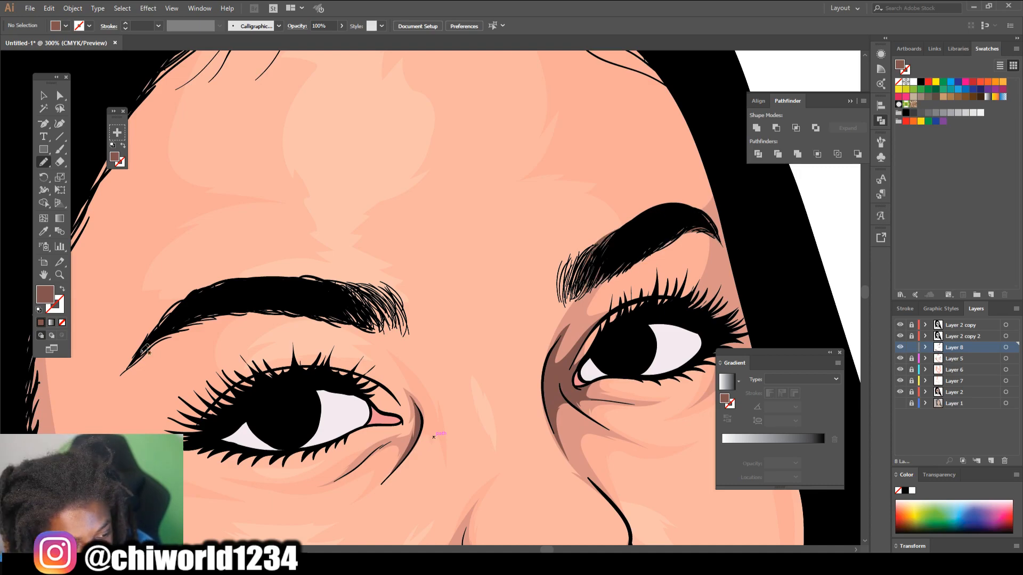
scroll(426, 260, "down", 4)
scroll(430, 482, "up", 3)
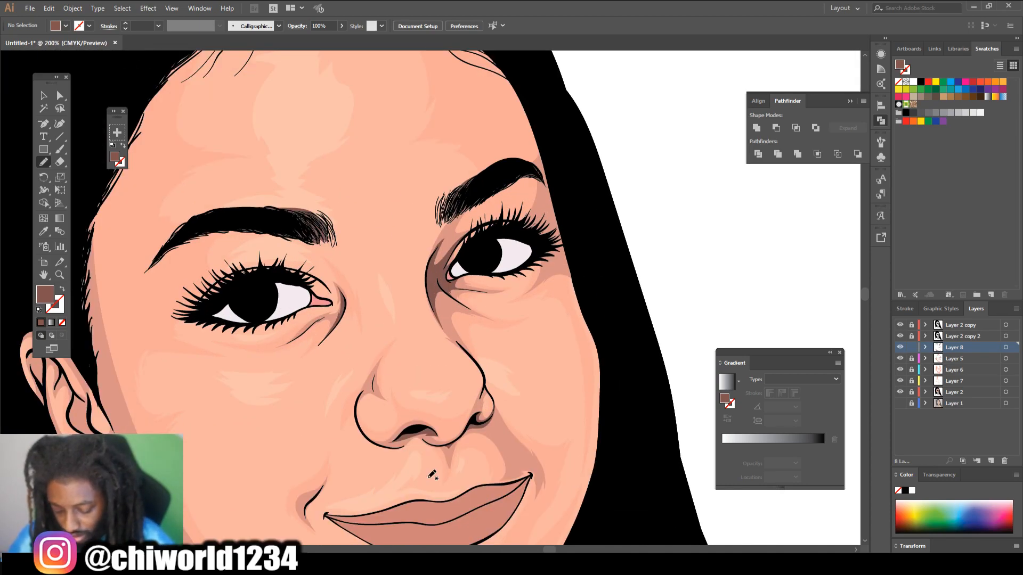
Draw spiky dark brown shadows behind the near eye's upper lashes and the inner end of its eyebrow.
scroll(433, 474, "down", 3)
scroll(707, 260, "up", 6)
mouse_move(639, 275)
left_mouse_down()
mouse_move(735, 228)
mouse_move(697, 210)
mouse_move(659, 151)
mouse_move(603, 174)
mouse_move(572, 155)
mouse_move(488, 209)
mouse_move(431, 276)
mouse_move(602, 261)
left_mouse_up()
scroll(602, 261, "down", 2)
scroll(601, 258, "down", 3)
scroll(532, 340, "up", 5)
mouse_move(729, 317)
left_mouse_down()
mouse_move(649, 237)
mouse_move(483, 260)
mouse_move(314, 421)
left_mouse_up()
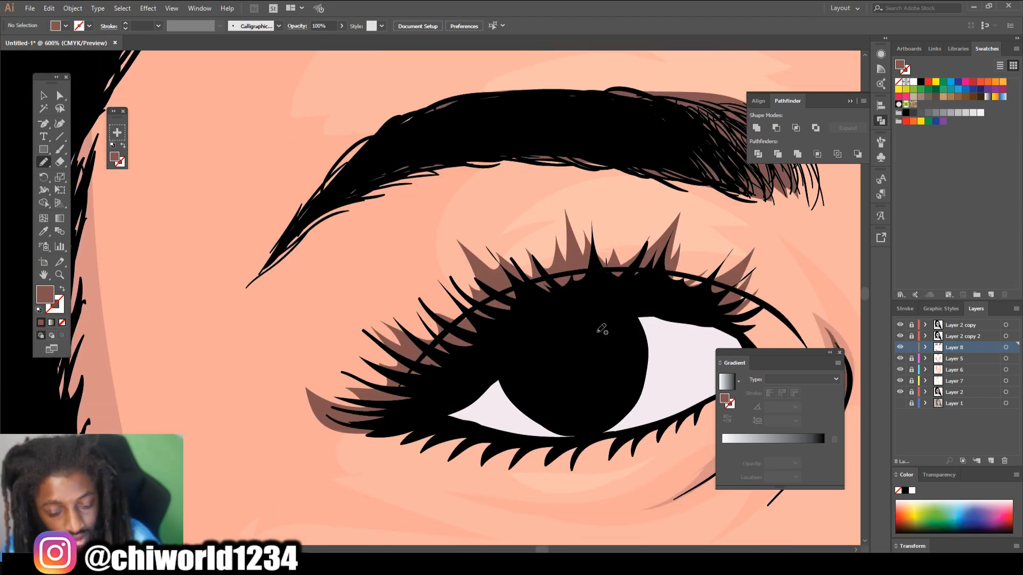
scroll(601, 326, "down", 4)
scroll(313, 174, "down", 1)
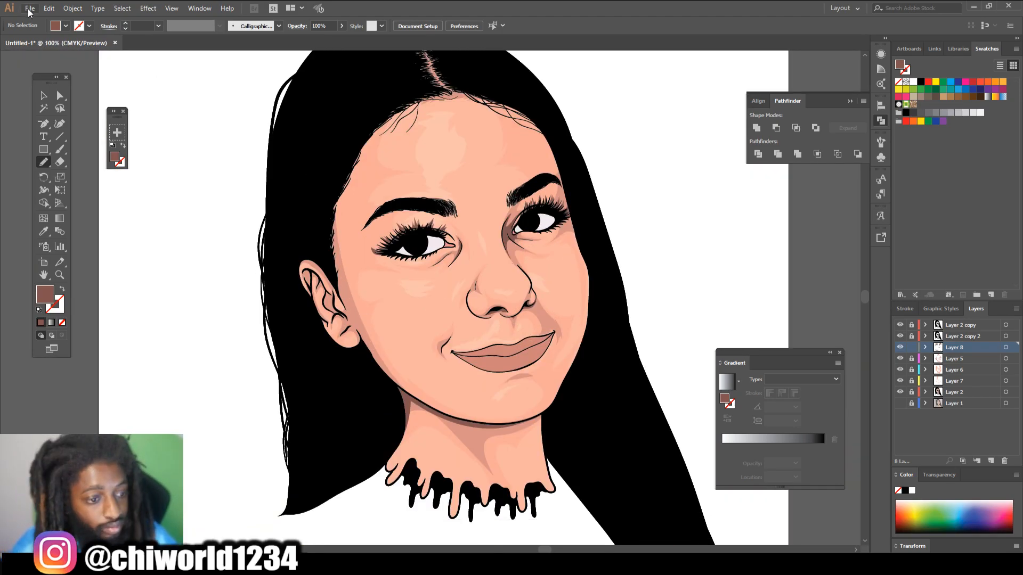
Save the document as girl in Adobe Illustrator format on the Desktop, accepting the default Illustrator options.
left_click(29, 8)
left_click(73, 99)
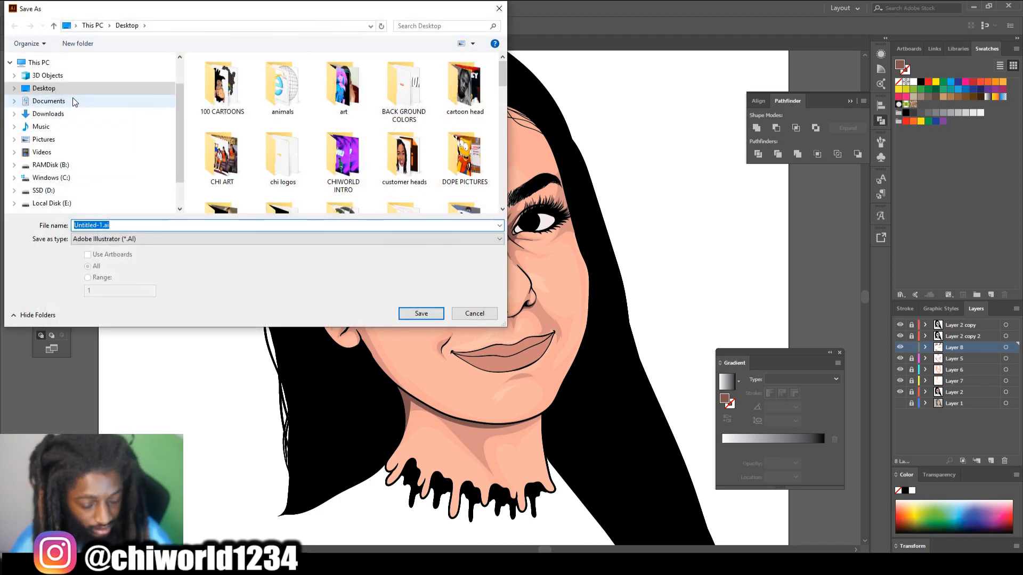
type("gir")
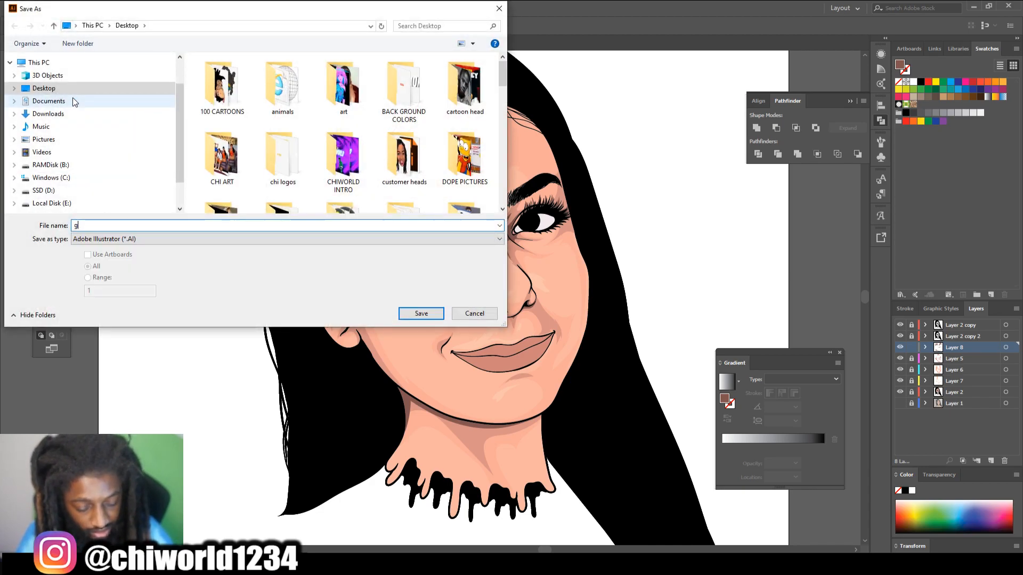
key("Return")
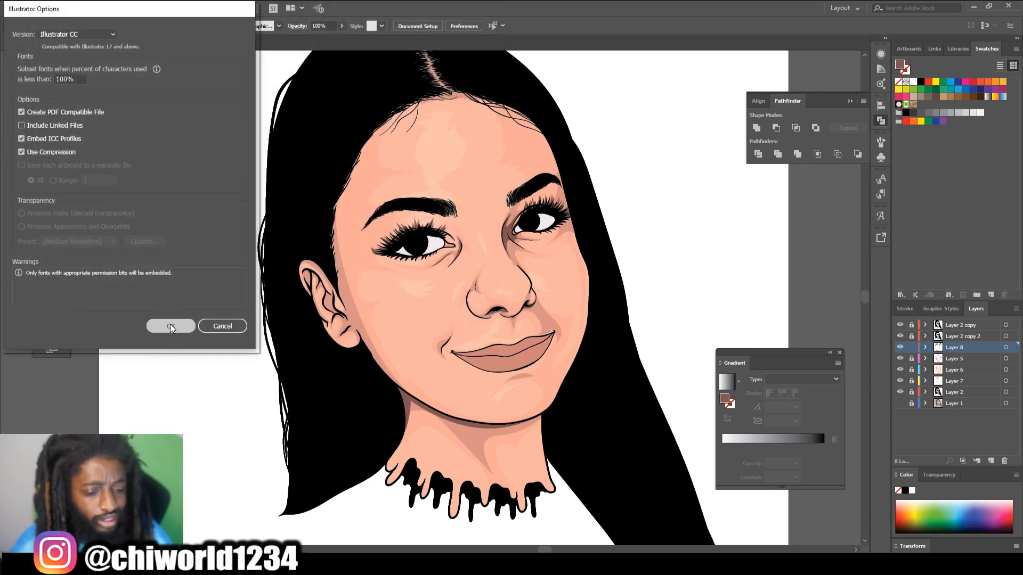
left_click(170, 323)
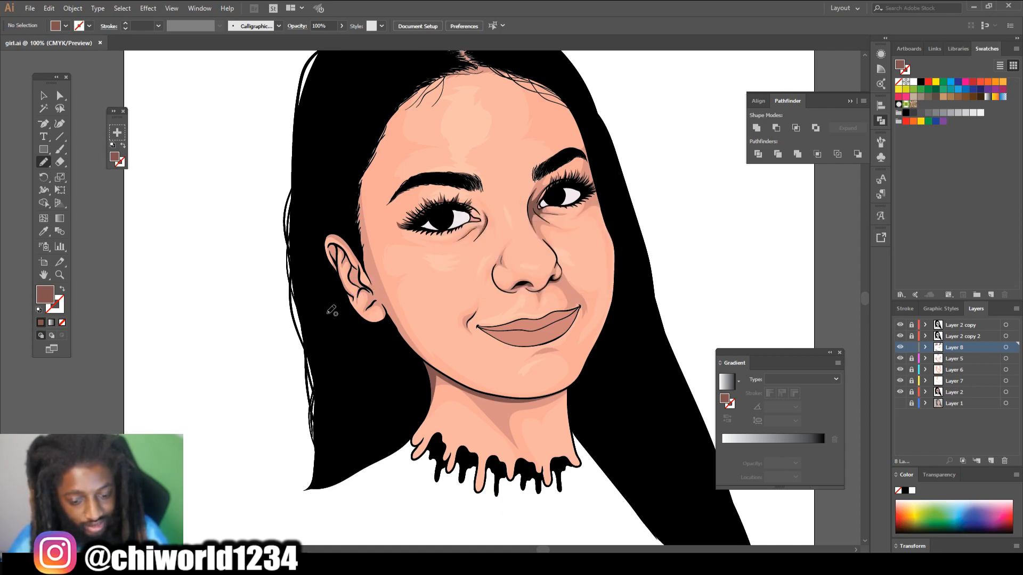
Draw a freehand dark brown shadow shape in the ear's inner hollow with the Pencil.
scroll(329, 312, "up", 4)
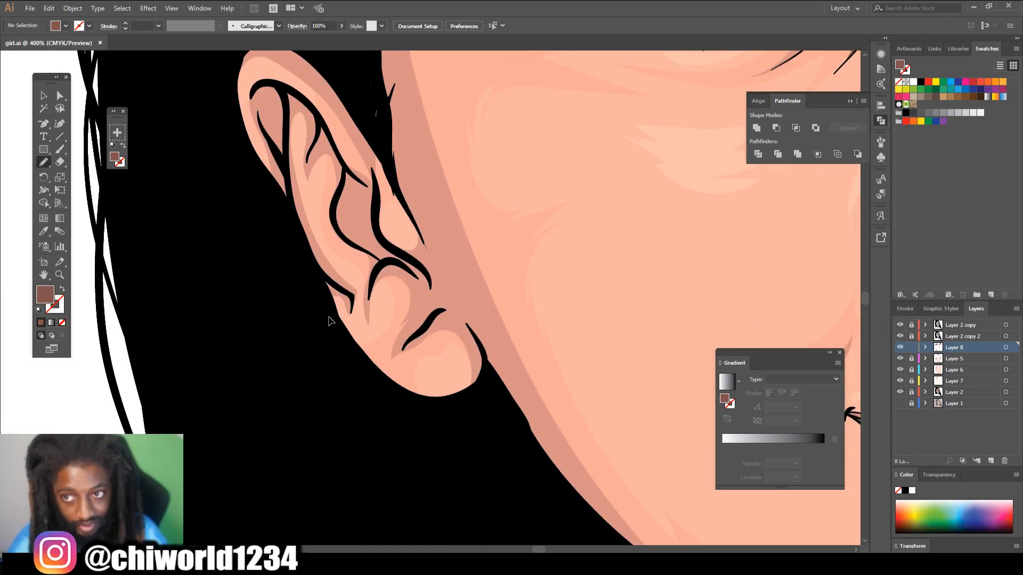
scroll(328, 319, "up", 4)
left_click_drag(441, 313, 532, 385)
mouse_move(462, 360)
left_mouse_down()
mouse_move(433, 366)
mouse_move(410, 386)
mouse_move(405, 356)
mouse_move(342, 290)
mouse_move(335, 238)
mouse_move(358, 160)
left_mouse_up()
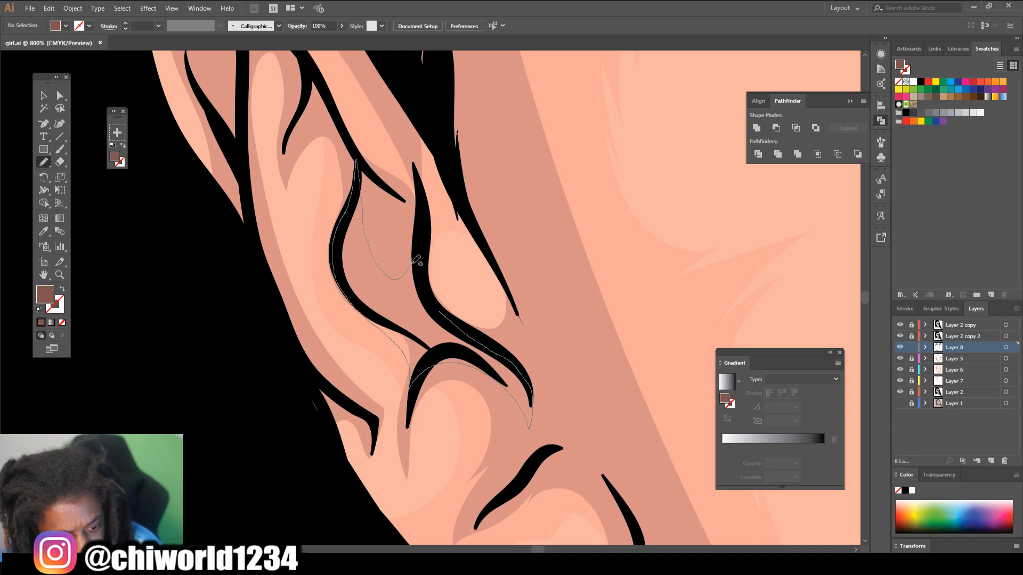
Select all the dark brown shadow shapes on Layer 8 and merge them with Pathfinder Merge.
key("ctrl+0")
left_click(44, 96)
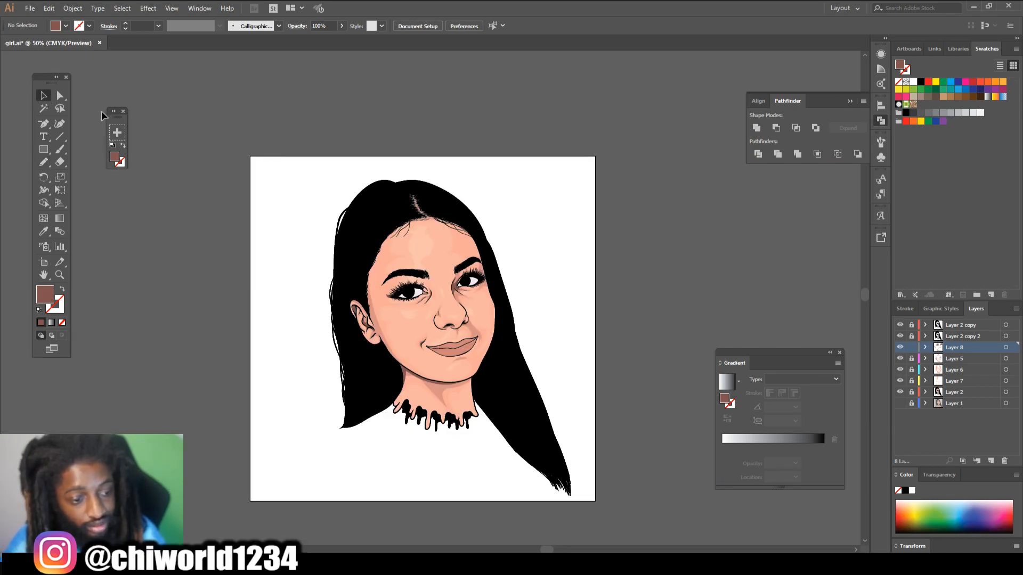
left_click_drag(309, 191, 572, 463)
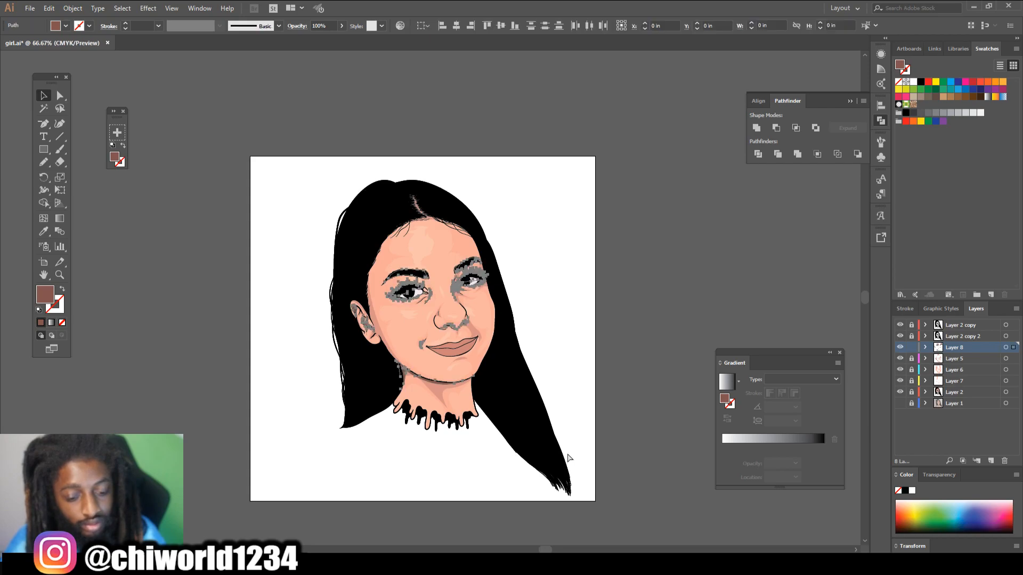
key("ctrl+equal")
key("ctrl+equal")
key("ctrl+equal")
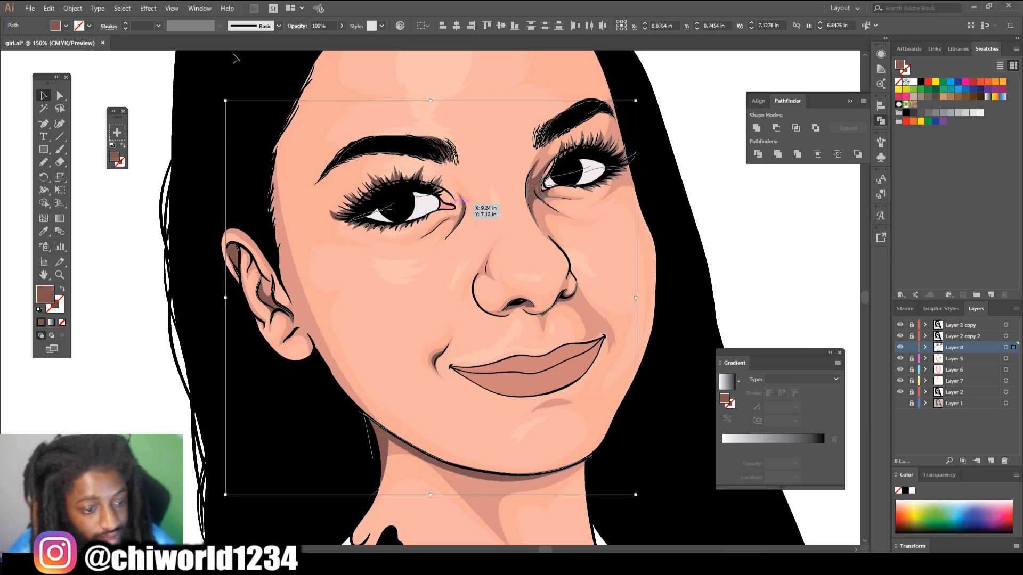
left_click(75, 9)
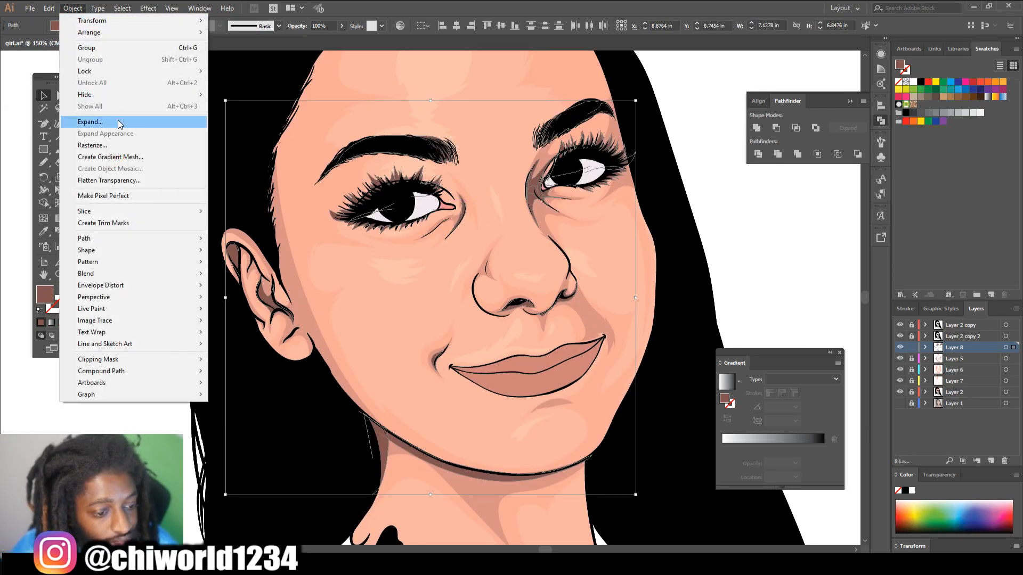
left_click(139, 122)
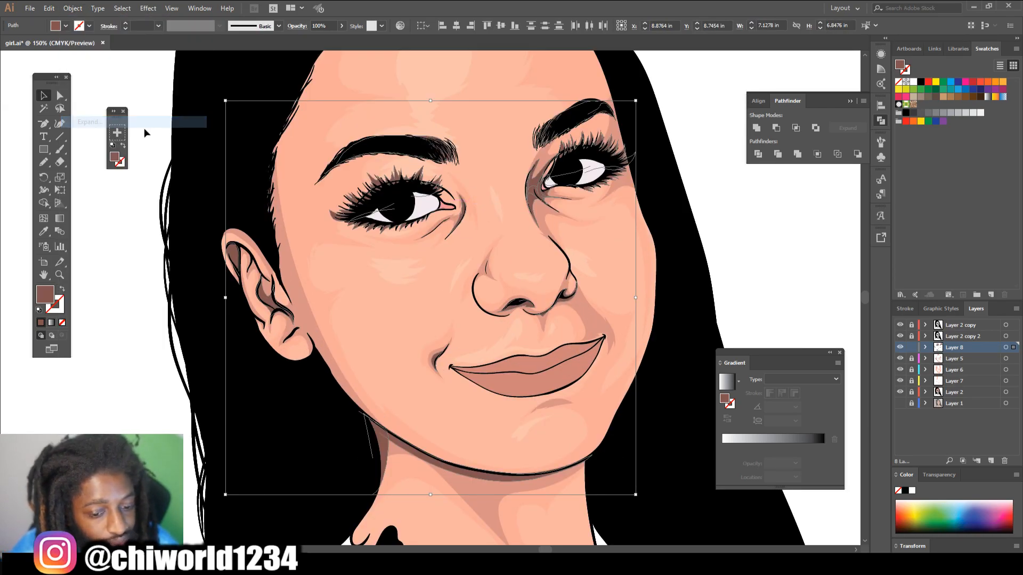
left_click(798, 154)
Adjust the colors of the merged dark brown shadows with preview on, raising Magenta by about 5%.
left_click(49, 8)
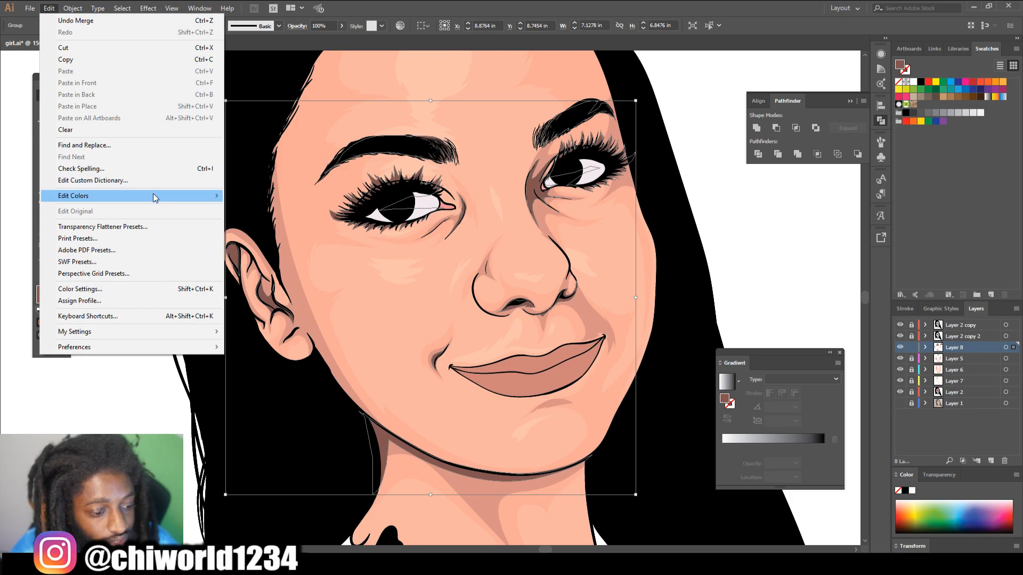
mouse_move(155, 196)
left_click(271, 228)
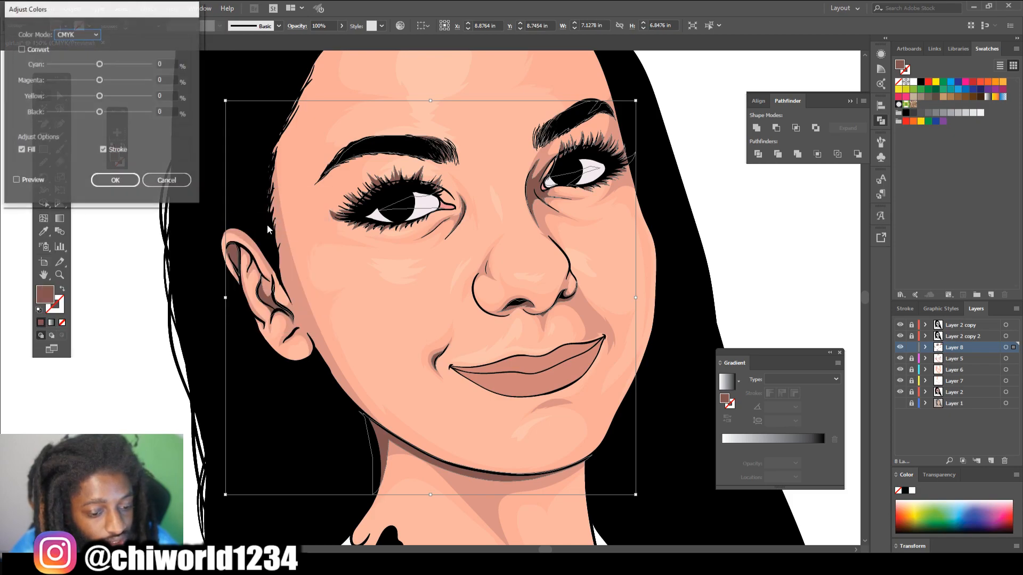
left_click(18, 181)
left_click(100, 80)
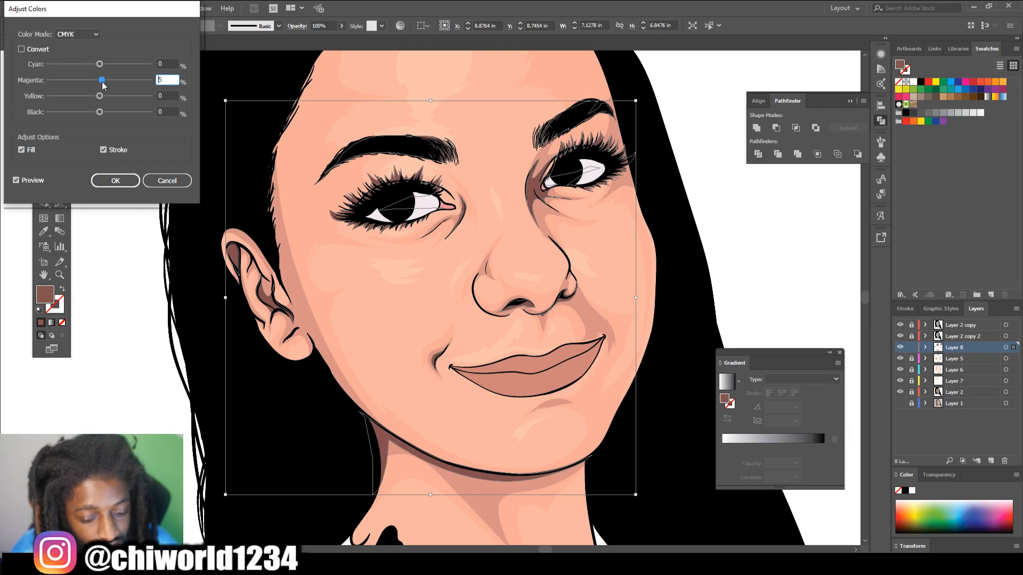
left_click(115, 181)
left_click(129, 254)
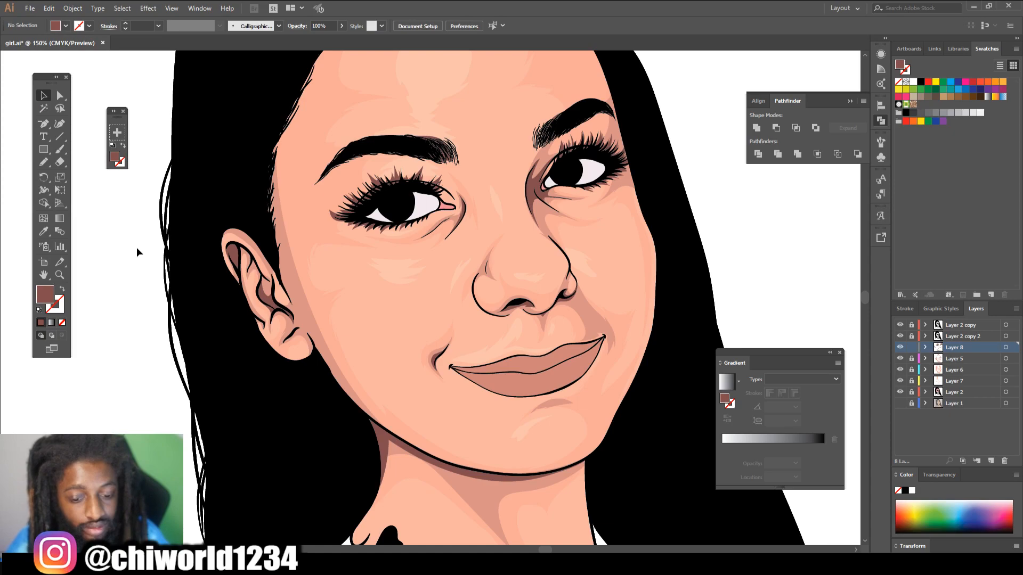
Add a new layer and move it between Layer 2 copy and Layer 2 copy 2.
key("ctrl+0")
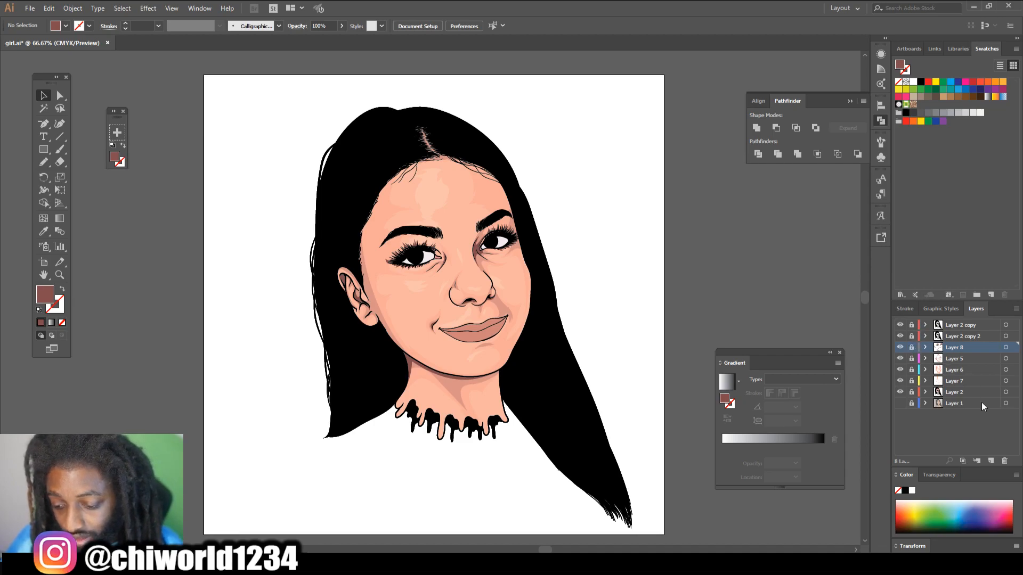
left_click(991, 461)
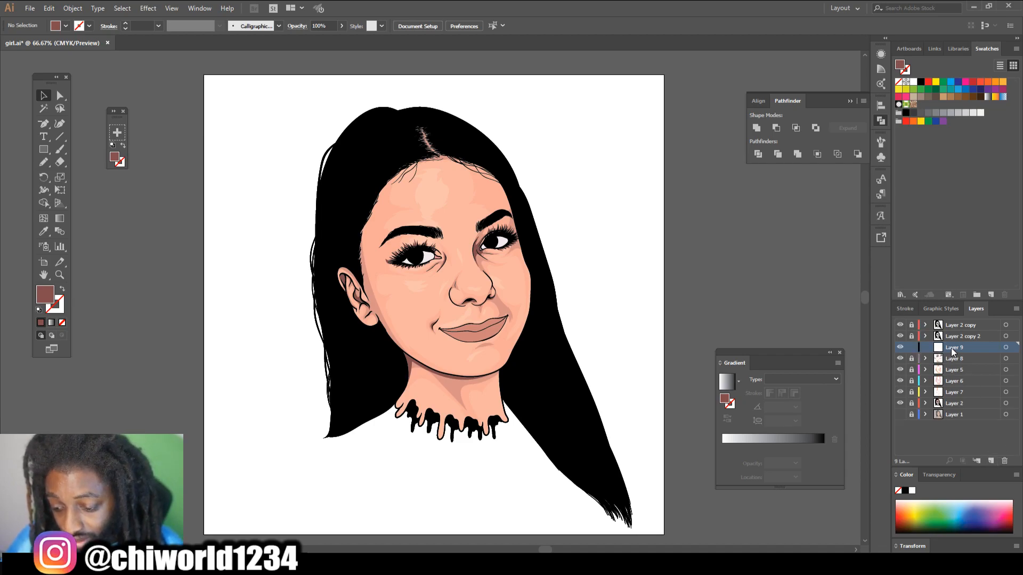
left_click_drag(950, 347, 911, 330)
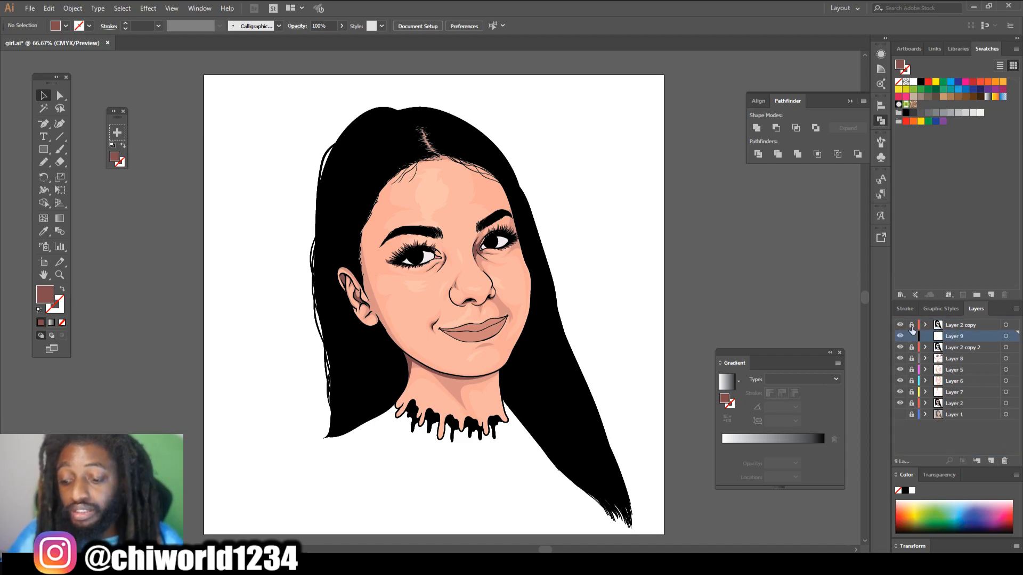
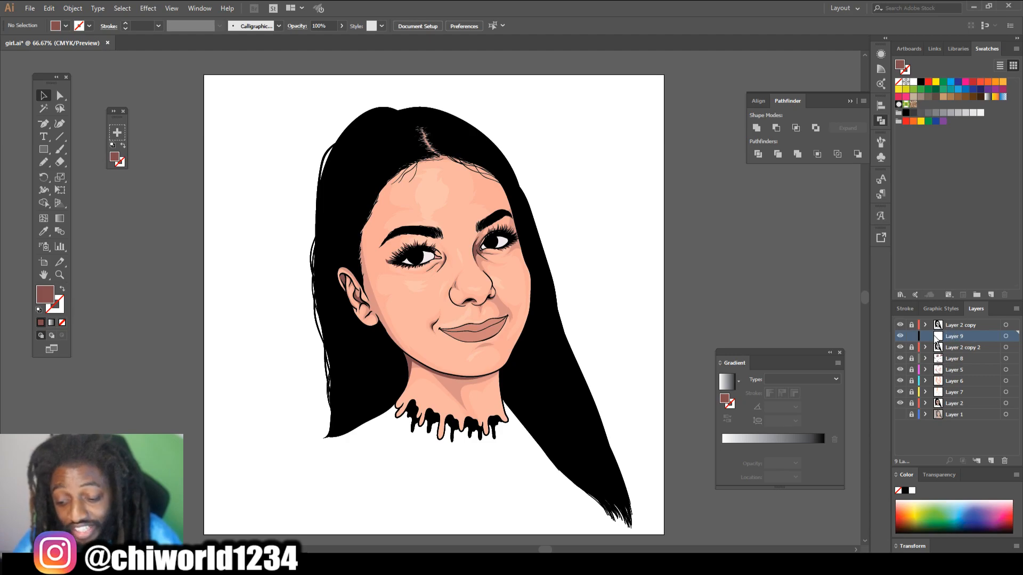
Sample the near eye's white and darken the fill to the muted grey-mauve 7F6F78.
scroll(668, 318, "up", 2)
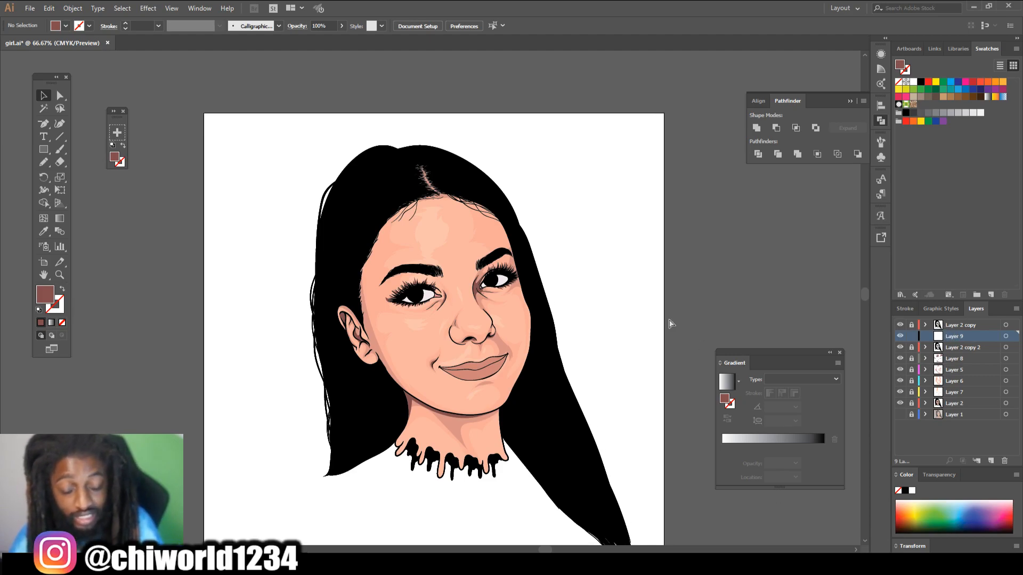
key("ctrl+plus")
key("ctrl+plus")
key("ctrl+plus")
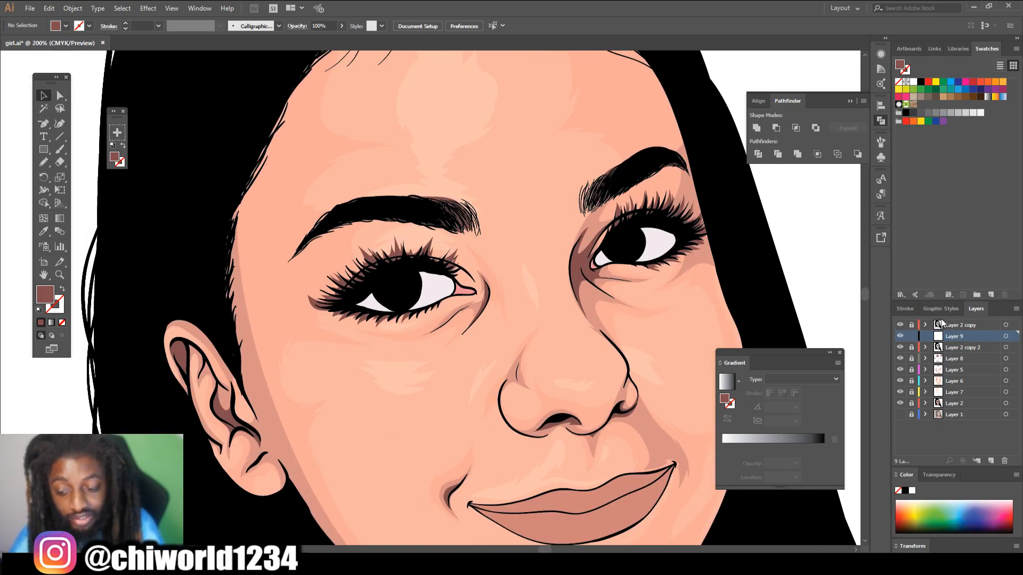
key("ctrl+plus")
key("ctrl+plus")
key("ctrl+plus")
key("ctrl+plus")
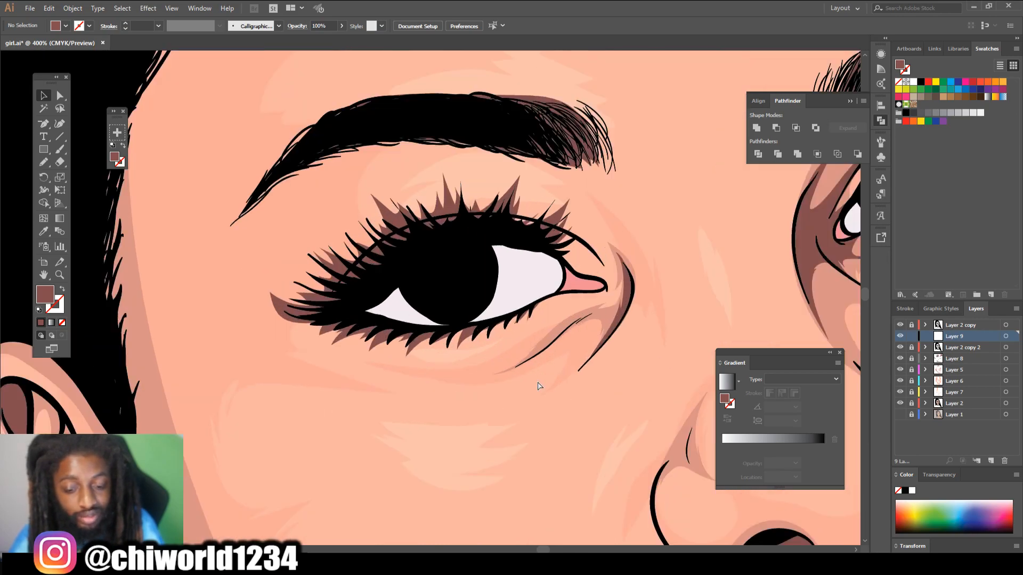
left_click(43, 231)
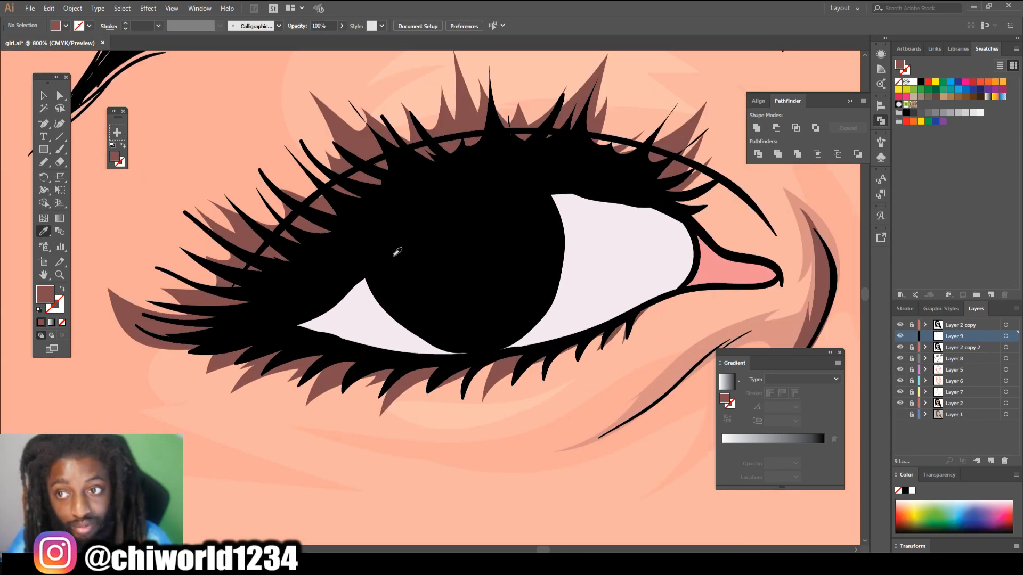
left_click(599, 243)
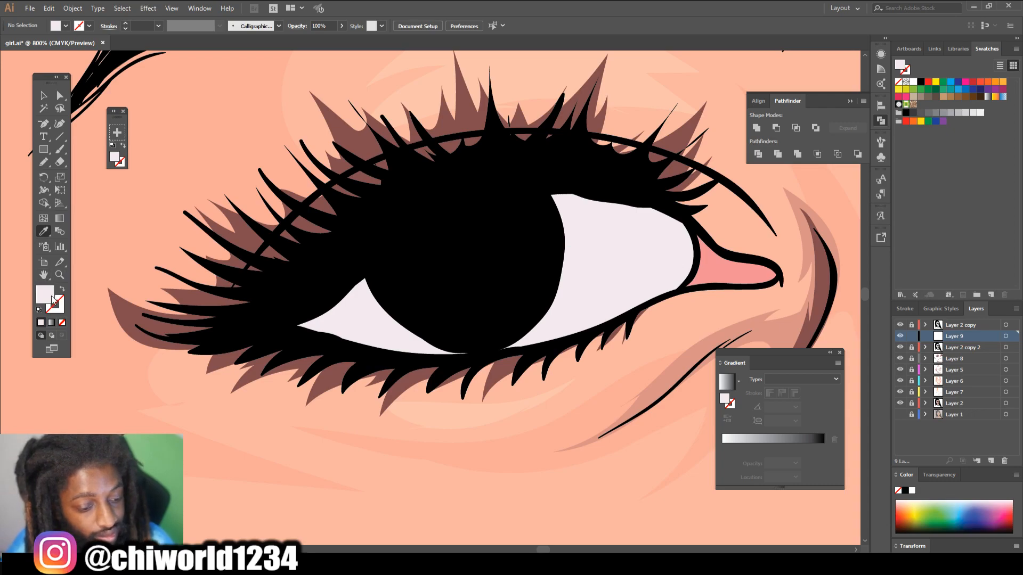
double_click(53, 300)
mouse_move(61, 89)
left_mouse_down()
mouse_move(43, 113)
mouse_move(28, 107)
left_mouse_up()
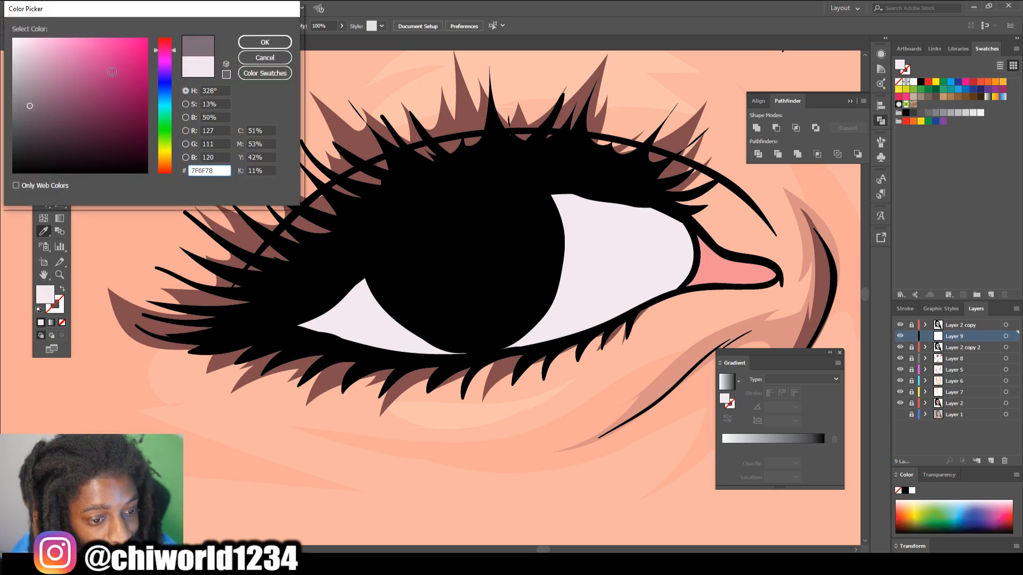
left_click(264, 42)
Draw freehand grey-mauve shadow shapes across the upper parts of both eyes' whites with the Pencil.
key("n")
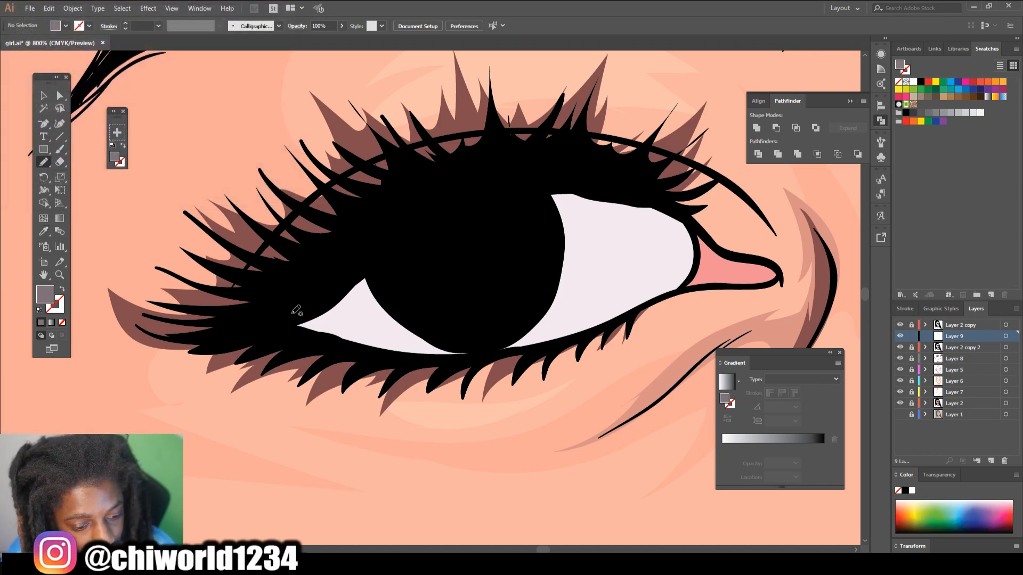
left_click_drag(375, 348, 400, 323)
mouse_move(578, 248)
left_mouse_down()
mouse_move(699, 231)
mouse_move(492, 179)
left_mouse_up()
key("ctrl+0")
key("ctrl+equal")
key("ctrl+equal")
key("ctrl+equal")
key("ctrl+equal")
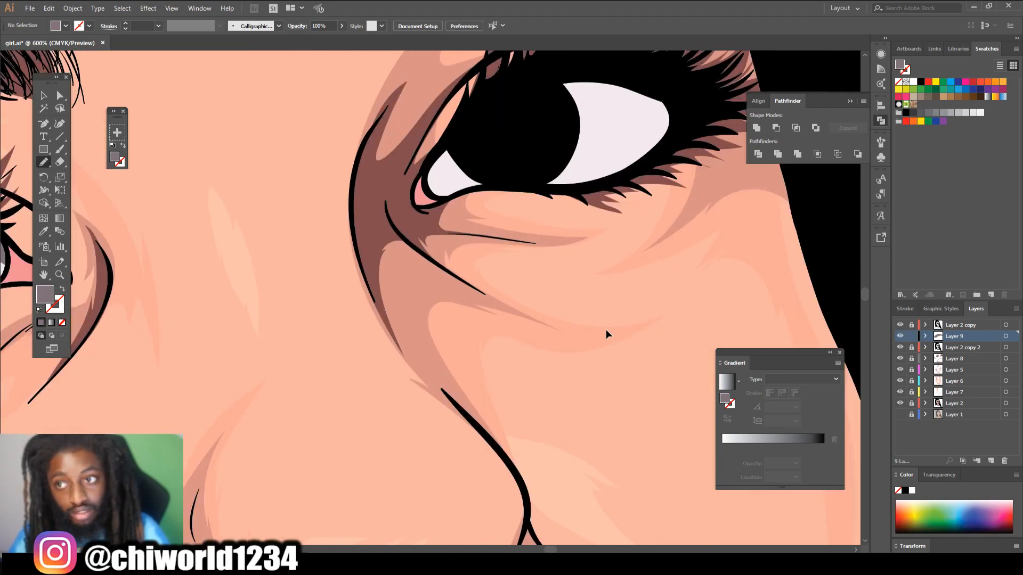
scroll(606, 330, "up", 3)
key("ctrl+minus")
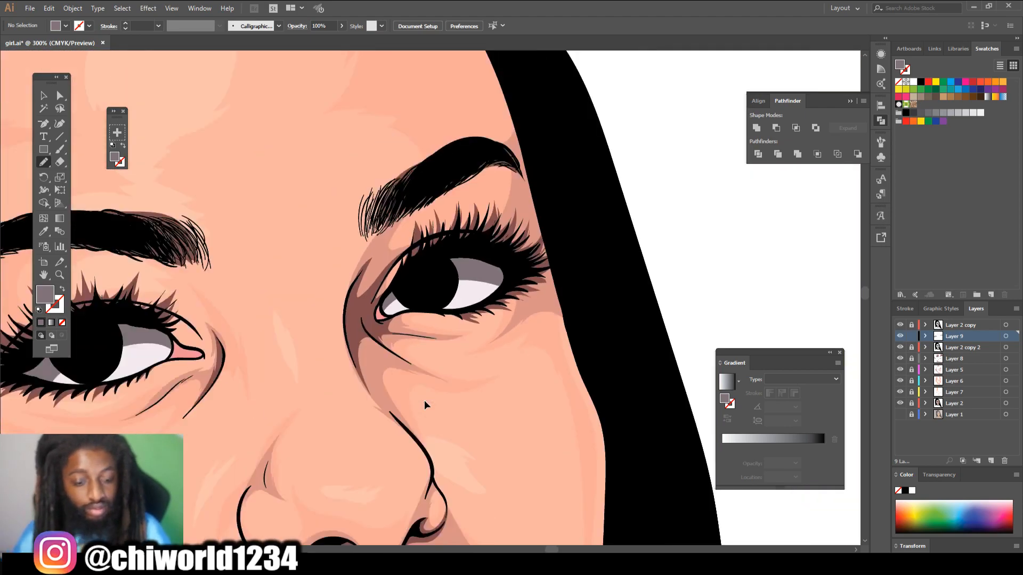
Sample the lip color and set the fill to a darker reddish brown for the lip shading.
key("ctrl+0")
key("ctrl+equal")
key("ctrl+equal")
key("ctrl+equal")
key("ctrl+equal")
key("i")
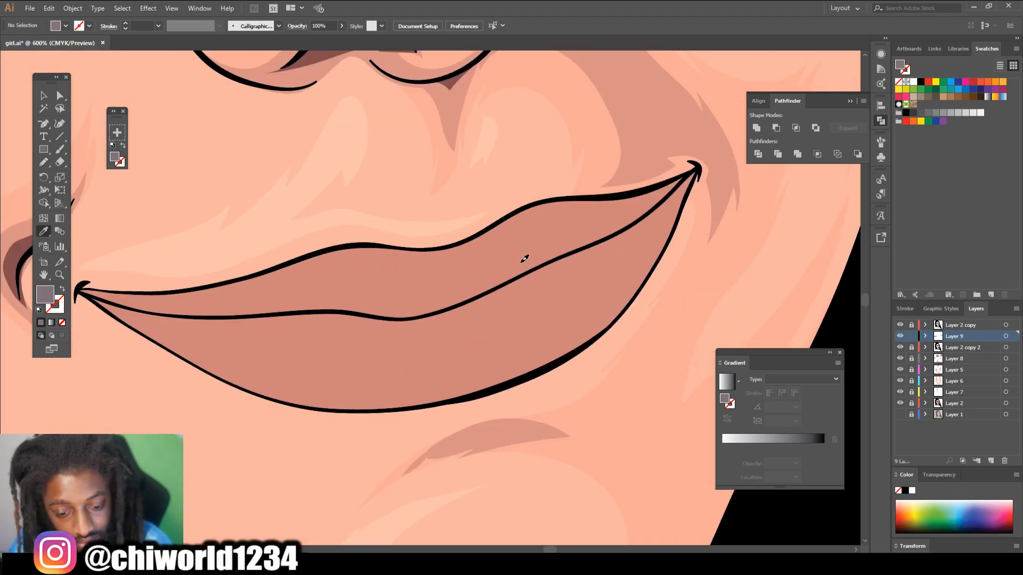
left_click(525, 258)
key("n")
double_click(45, 294)
left_click(270, 40)
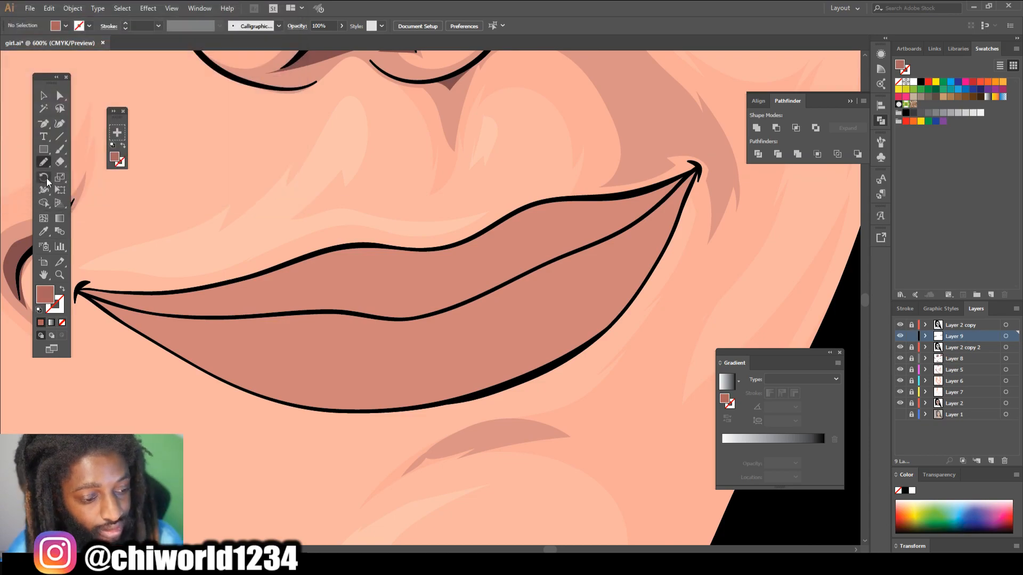
Draw a reddish brown shadow shape on the upper lip at the mouth's far corner.
key("ctrl+equal")
key("ctrl+equal")
key("ctrl+equal")
mouse_move(397, 177)
left_mouse_down()
mouse_move(543, 189)
mouse_move(256, 357)
left_mouse_up()
key("ctrl+minus")
key("ctrl+minus")
key("ctrl+minus")
key("ctrl+minus")
key("ctrl+minus")
key("ctrl+minus")
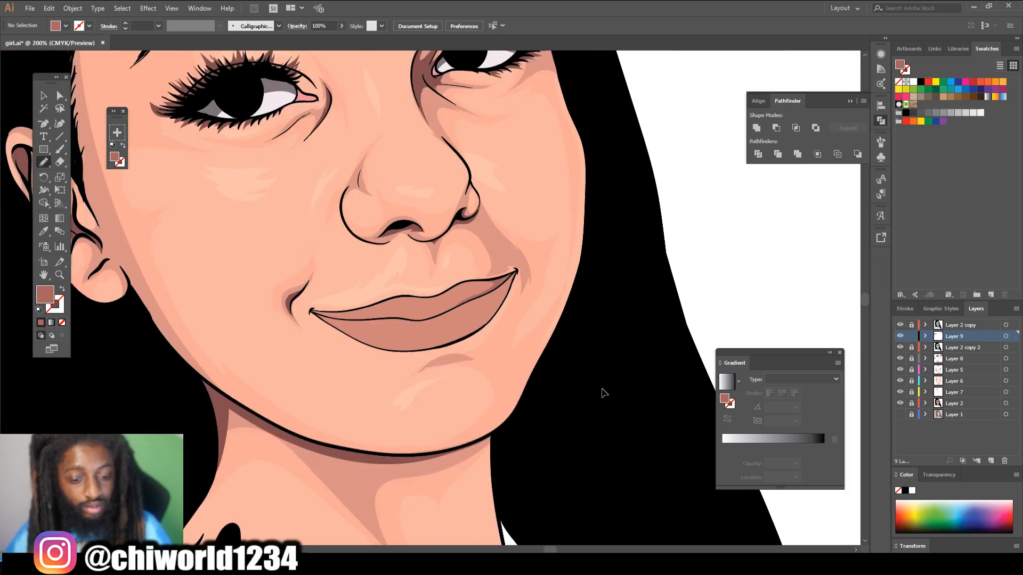
Draw a jagged reddish brown shadow along the upper lip's lower edge, extending to the near corner of the mouth.
key("ctrl+equal")
key("ctrl+equal")
key("ctrl+equal")
key("ctrl+equal")
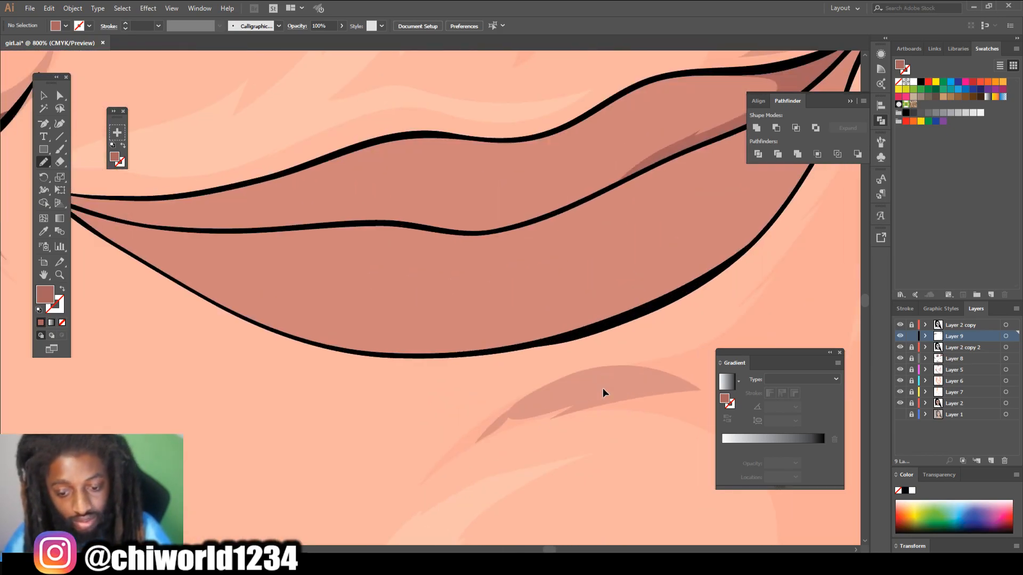
scroll(602, 393, "up", 4)
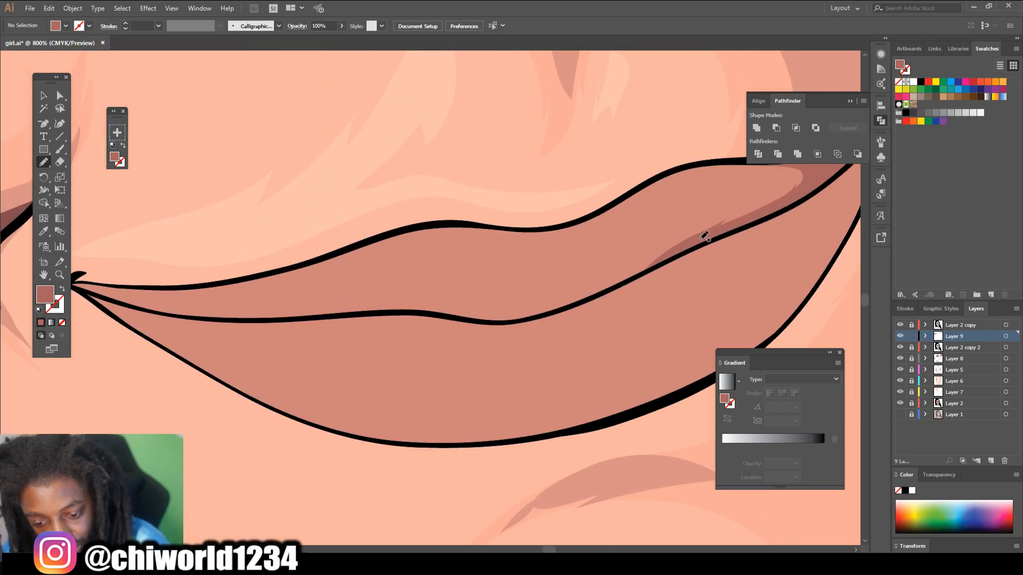
mouse_move(697, 239)
left_mouse_down()
mouse_move(530, 305)
mouse_move(441, 305)
mouse_move(415, 289)
mouse_move(421, 300)
mouse_move(198, 316)
left_mouse_up()
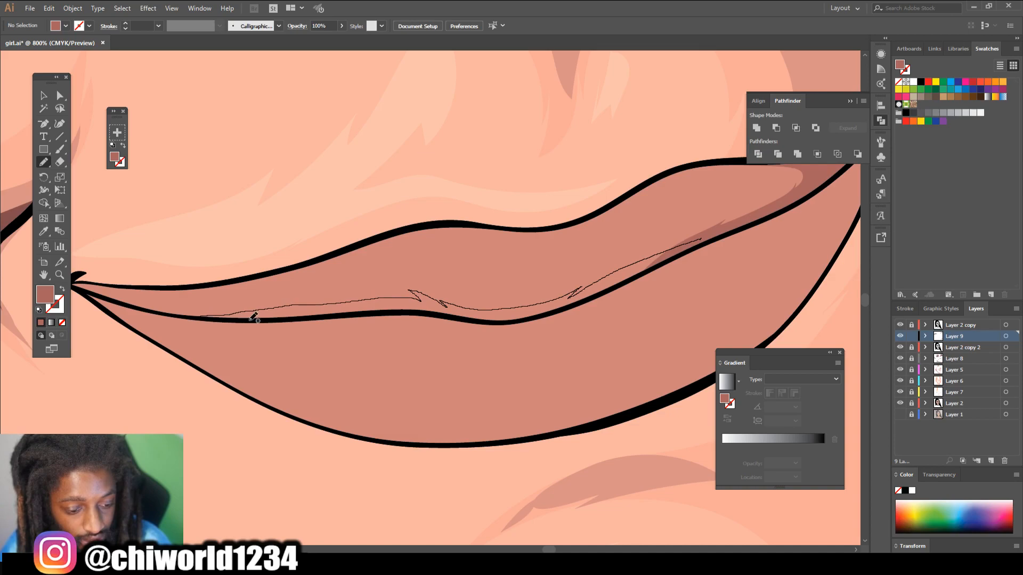
mouse_move(410, 317)
left_mouse_down()
mouse_move(518, 327)
mouse_move(565, 317)
mouse_move(716, 237)
left_mouse_up()
scroll(750, 227, "down", 5)
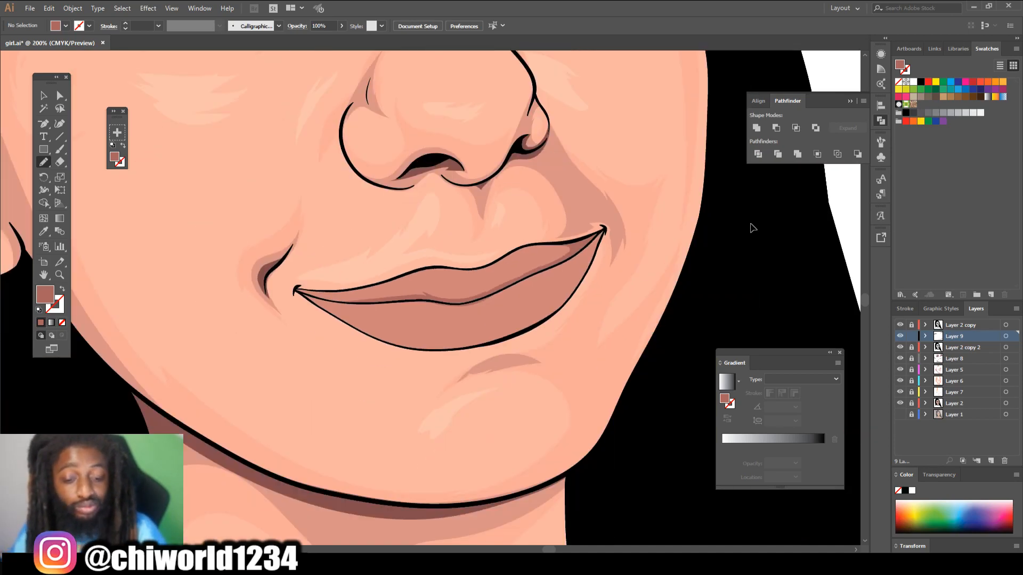
Draw a pointed reddish brown shadow on the upper lip at the near corner of the mouth.
scroll(732, 250, "up", 3)
scroll(732, 251, "up", 3)
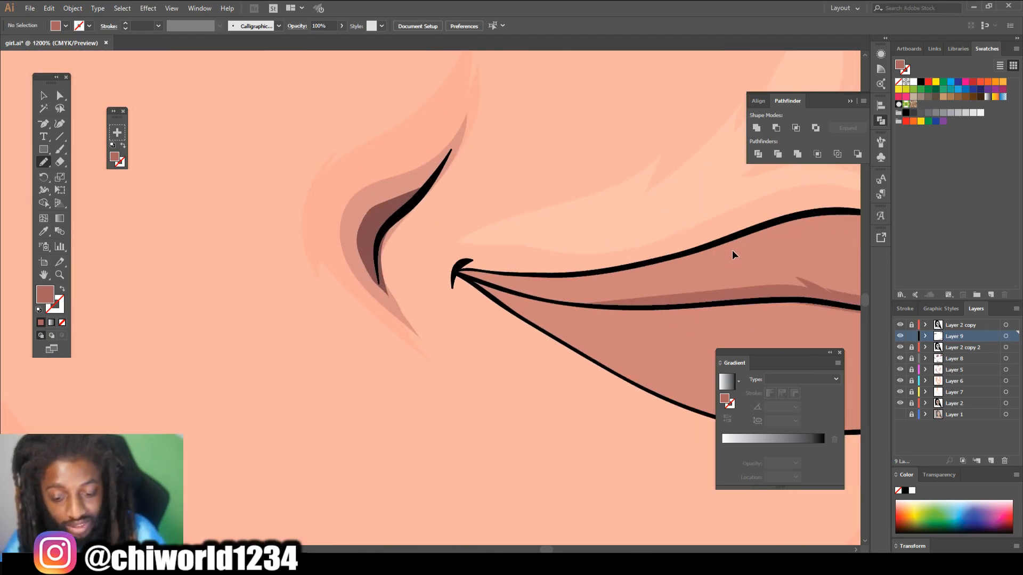
mouse_move(729, 286)
left_mouse_down()
mouse_move(593, 287)
mouse_move(616, 278)
mouse_move(518, 269)
mouse_move(568, 246)
mouse_move(333, 238)
mouse_move(444, 274)
left_mouse_up()
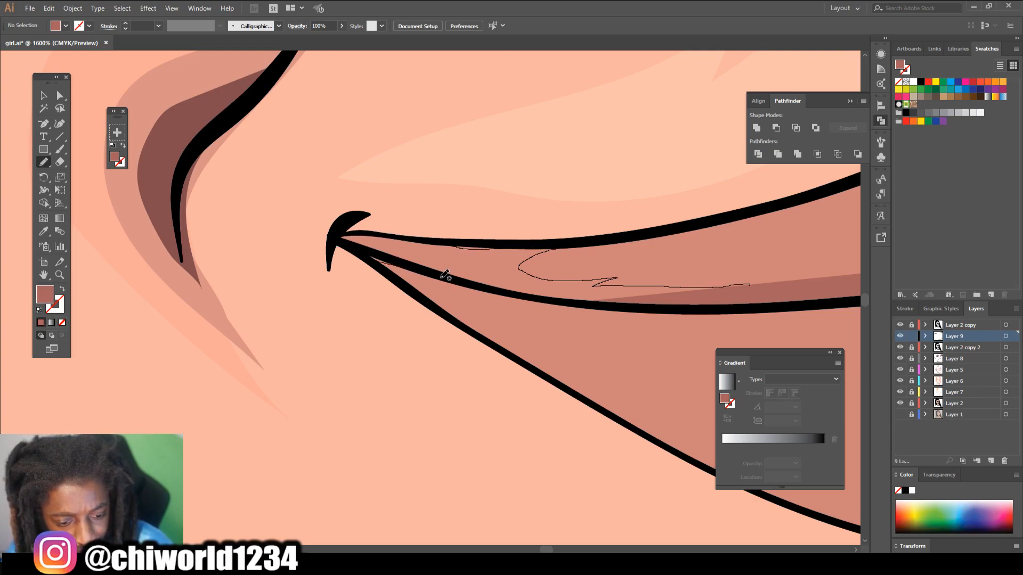
left_click_drag(655, 307, 656, 305)
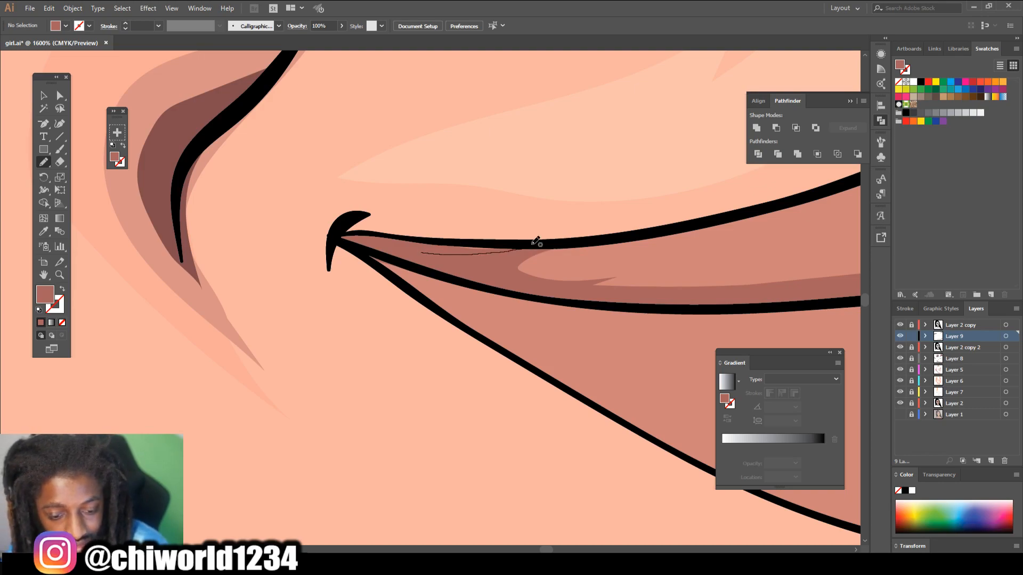
scroll(461, 298, "down", 5)
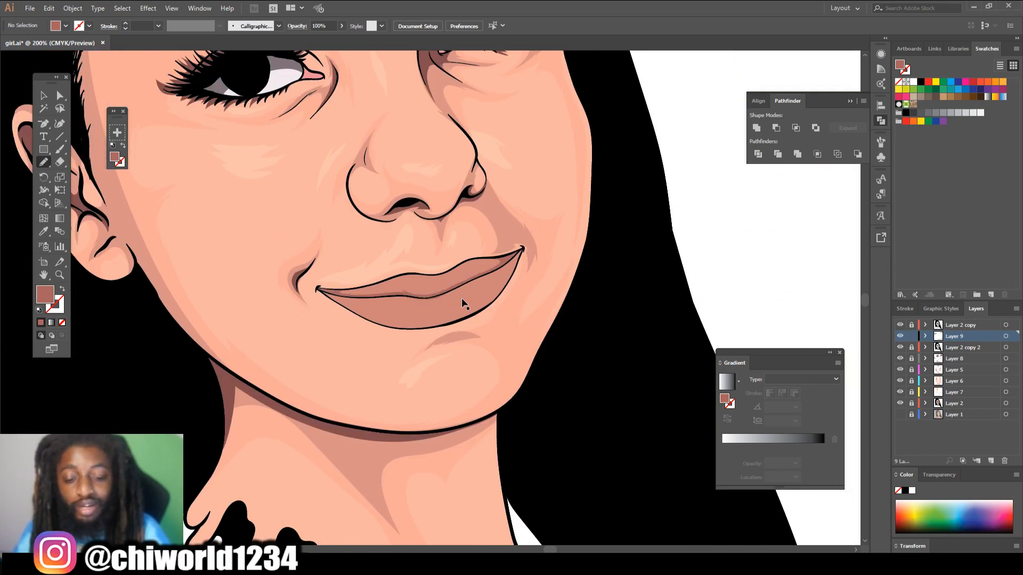
Draw a reddish brown shadow on the lower lip from the far mouth corner down along its outer edge.
scroll(461, 298, "up", 8)
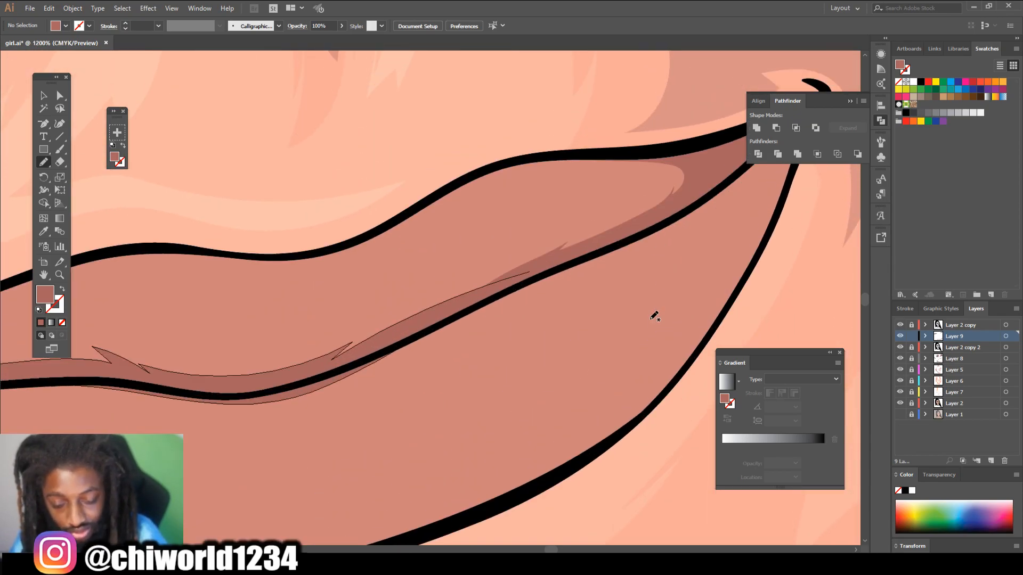
scroll(654, 316, "down", 3)
scroll(654, 316, "up", 2)
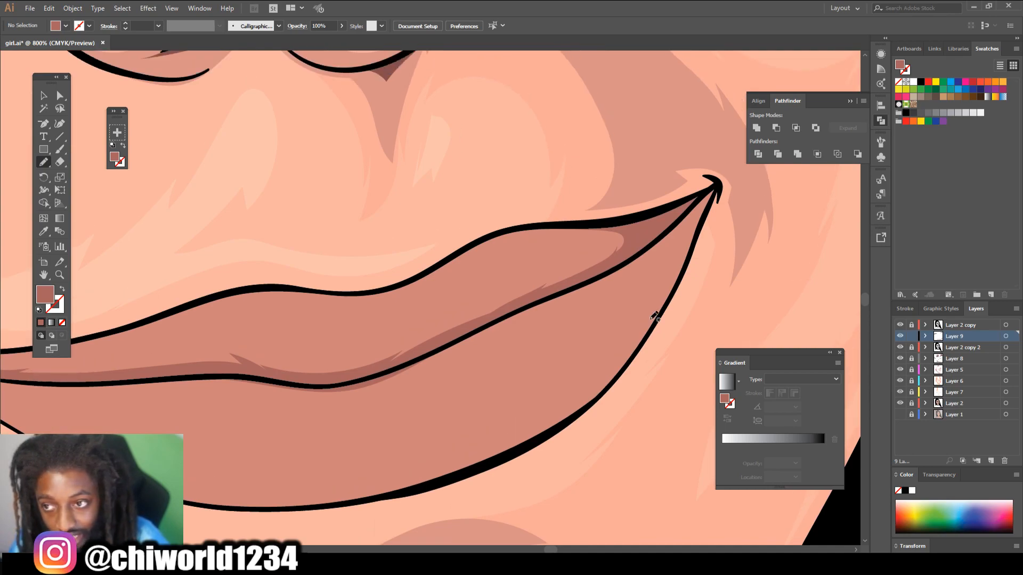
mouse_move(602, 272)
left_mouse_down()
mouse_move(648, 252)
mouse_move(651, 275)
mouse_move(611, 358)
mouse_move(524, 421)
mouse_move(416, 466)
mouse_move(322, 478)
mouse_move(379, 489)
mouse_move(450, 474)
mouse_move(537, 434)
mouse_move(629, 364)
left_mouse_up()
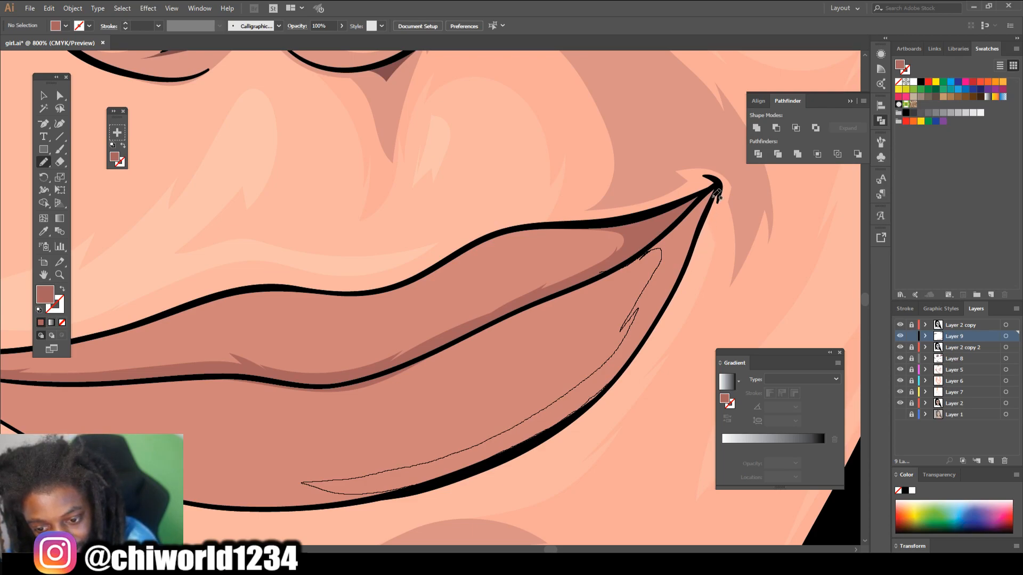
left_click_drag(711, 187, 610, 266)
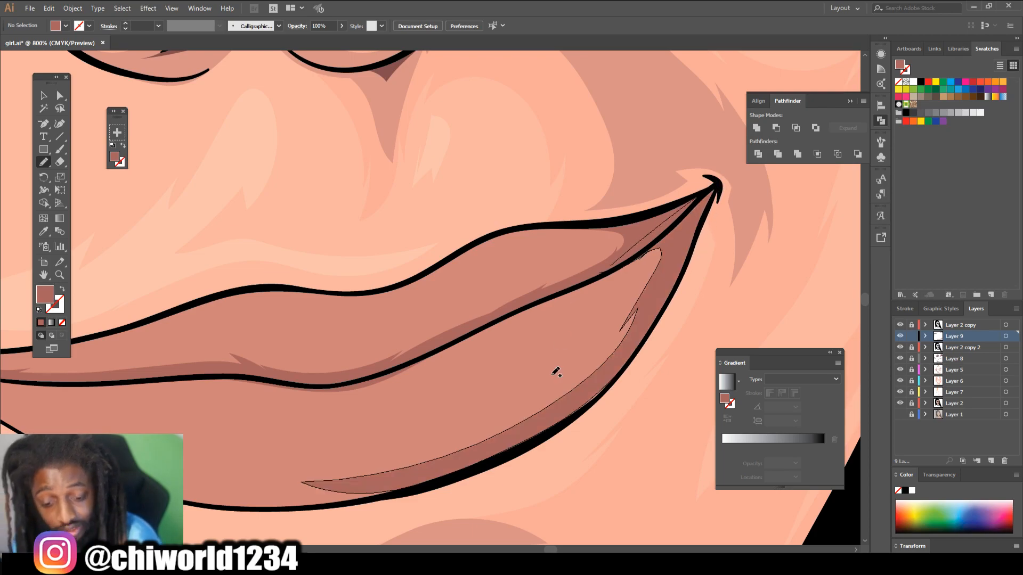
Extend the lower lip's shadow with a thicker jagged reddish brown shape along the middle of its bottom edge.
key("ctrl+minus")
key("ctrl+minus")
key("ctrl+minus")
key("ctrl+minus")
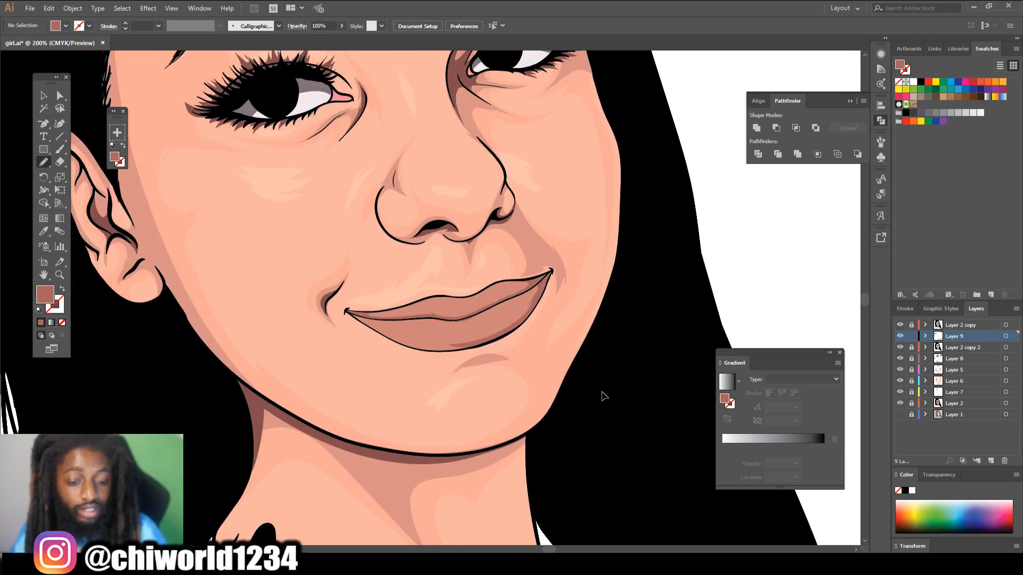
key("ctrl+plus")
key("ctrl+plus")
key("ctrl+plus")
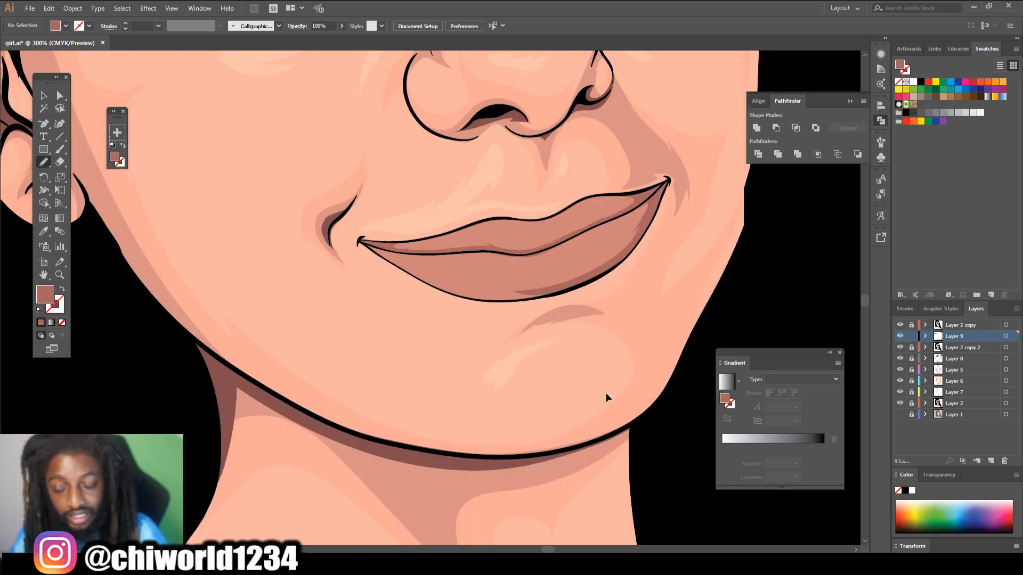
key("ctrl+plus")
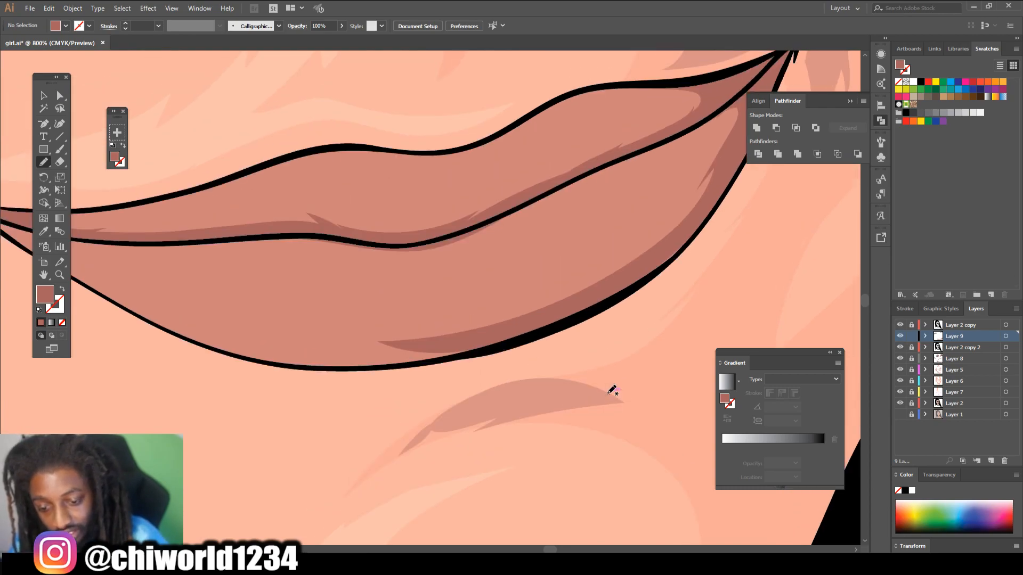
mouse_move(653, 256)
left_mouse_down()
mouse_move(628, 281)
mouse_move(682, 250)
mouse_move(702, 218)
mouse_move(656, 255)
mouse_move(711, 191)
mouse_move(660, 242)
mouse_move(600, 277)
mouse_move(606, 266)
mouse_move(448, 317)
mouse_move(452, 308)
mouse_move(328, 333)
mouse_move(182, 327)
mouse_move(233, 350)
left_mouse_up()
mouse_move(345, 364)
left_mouse_down()
mouse_move(450, 355)
mouse_move(570, 316)
mouse_move(709, 213)
left_mouse_up()
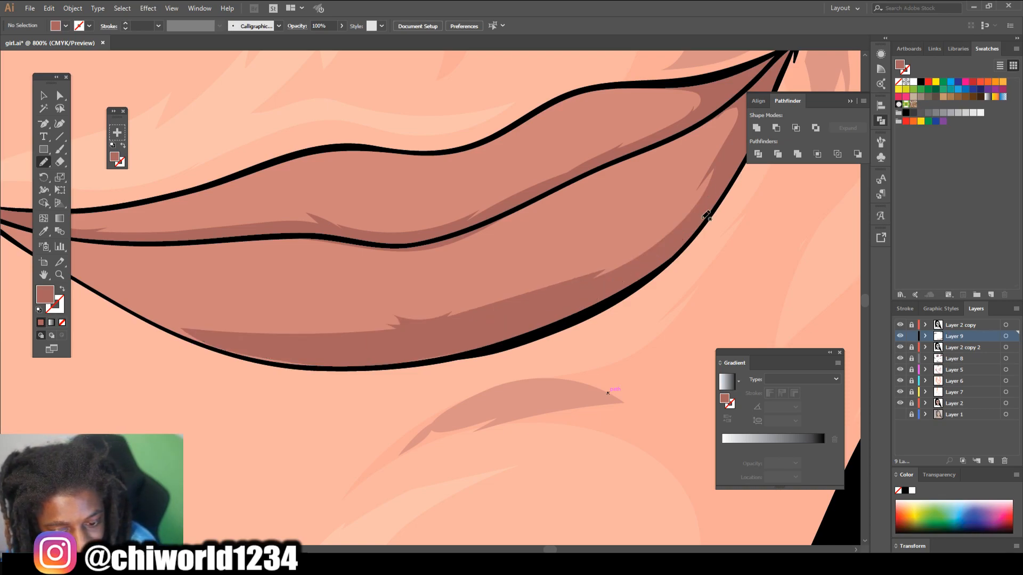
Draw a jagged reddish brown shadow along the lower lip's edge from its bottom to the near mouth corner.
scroll(439, 364, "down", 3)
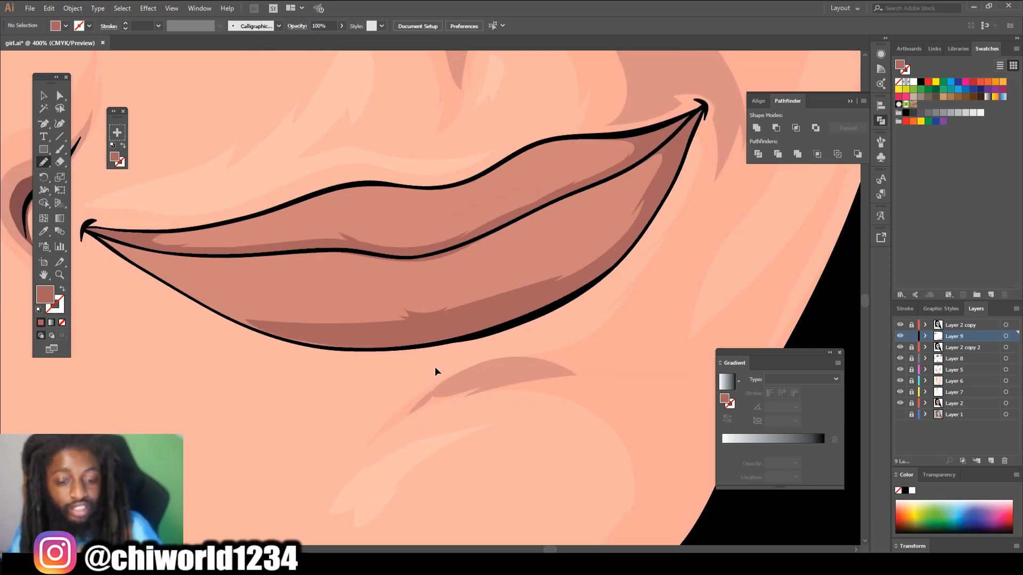
scroll(434, 366, "up", 2)
scroll(435, 366, "up", 3)
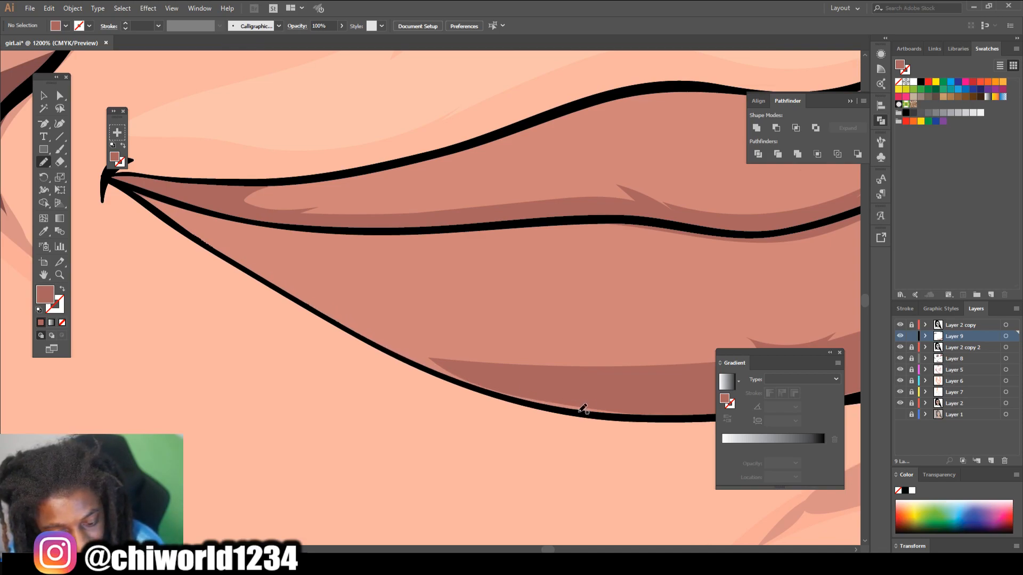
mouse_move(682, 410)
left_mouse_down()
mouse_move(632, 396)
mouse_move(643, 389)
mouse_move(575, 380)
mouse_move(653, 369)
mouse_move(570, 369)
mouse_move(423, 335)
mouse_move(462, 339)
mouse_move(304, 272)
mouse_move(298, 247)
mouse_move(414, 228)
mouse_move(273, 216)
mouse_move(137, 180)
left_mouse_up()
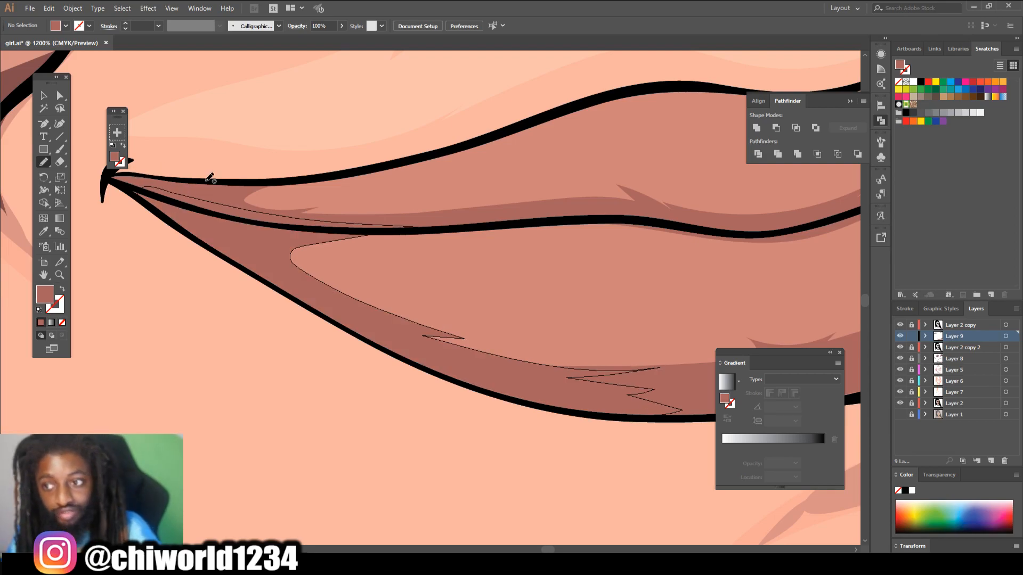
scroll(205, 180, "down", 8)
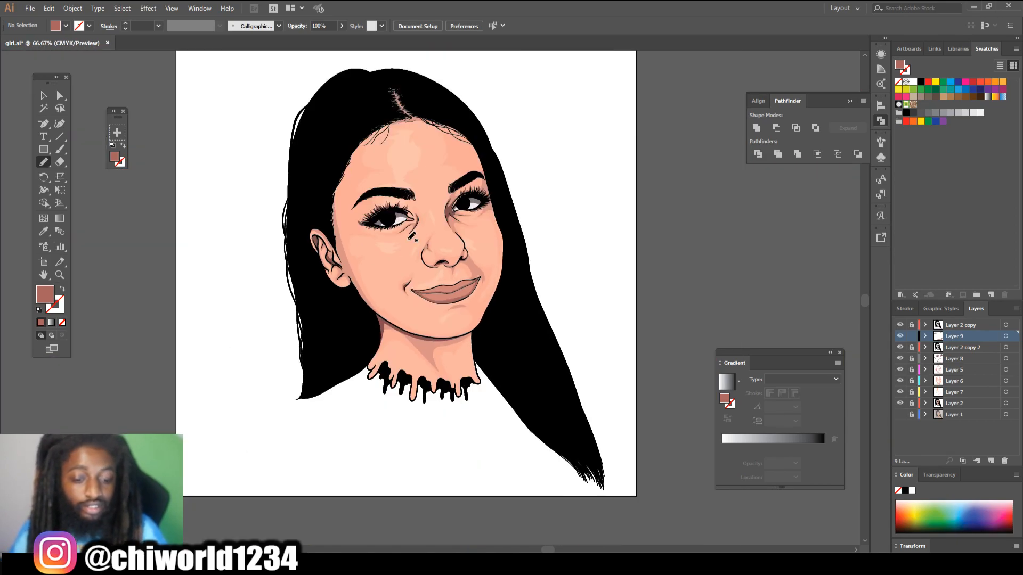
Thicken the reddish brown shadow along the far side of the lower lip with another freehand shape.
scroll(589, 313, "up", 6)
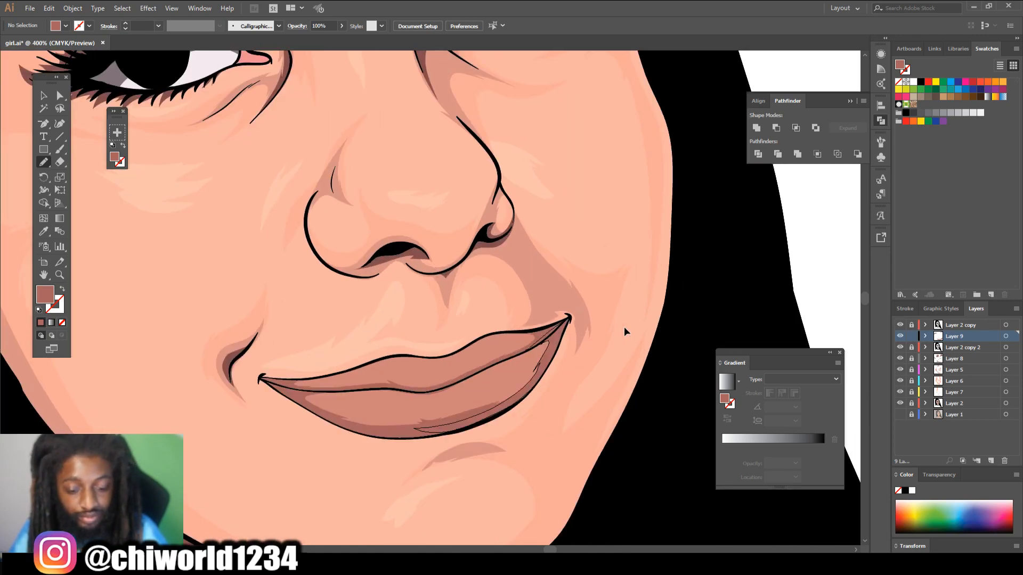
scroll(625, 327, "up", 1)
mouse_move(487, 480)
left_mouse_down()
mouse_move(546, 455)
mouse_move(613, 403)
mouse_move(655, 323)
mouse_move(637, 396)
mouse_move(513, 480)
mouse_move(493, 482)
left_mouse_up()
Sample the base lip color and set the fill to the lighter pink FCA69F for the lip highlights.
left_click(44, 231)
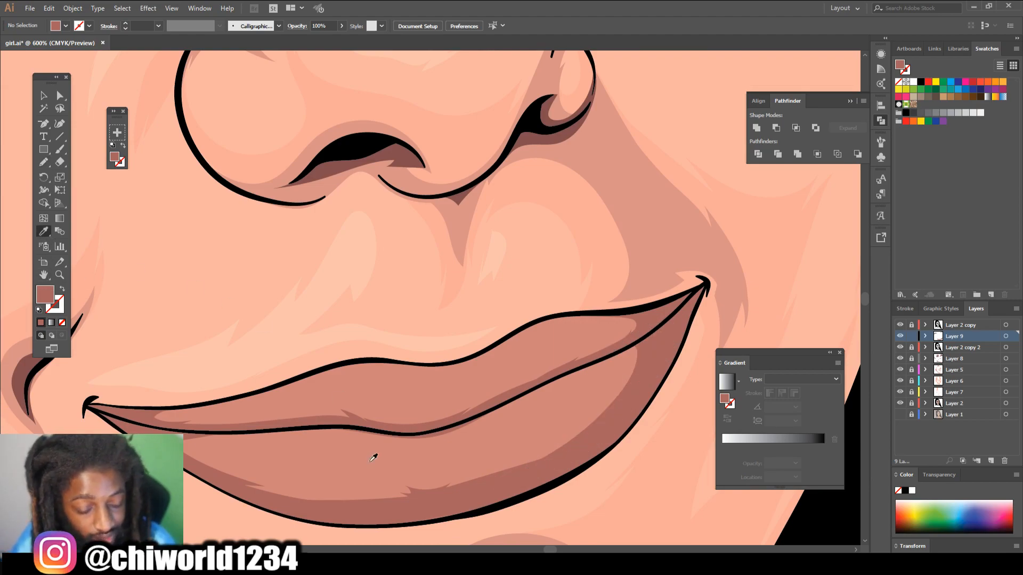
left_click(352, 458)
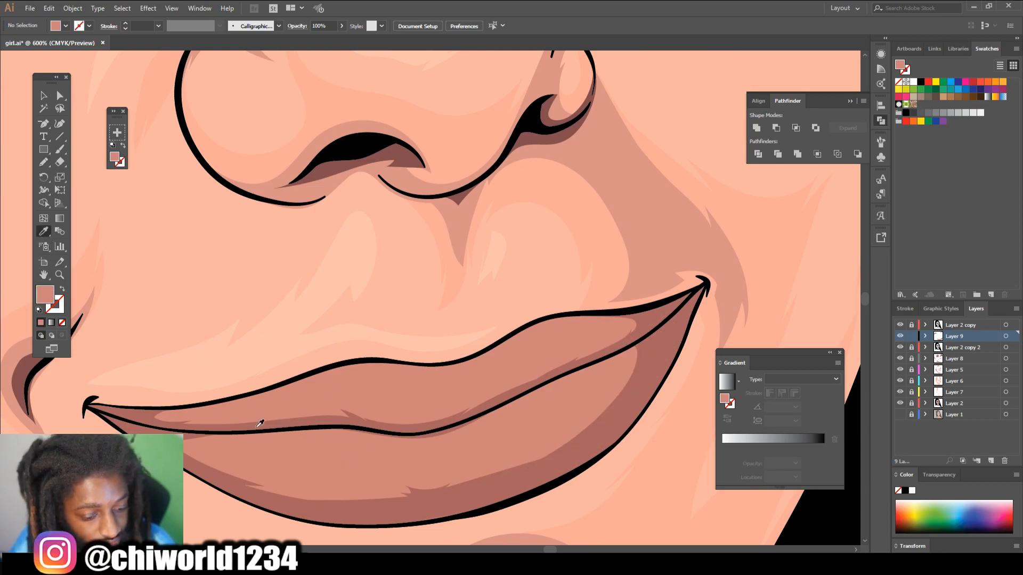
double_click(40, 302)
left_click_drag(67, 62, 64, 40)
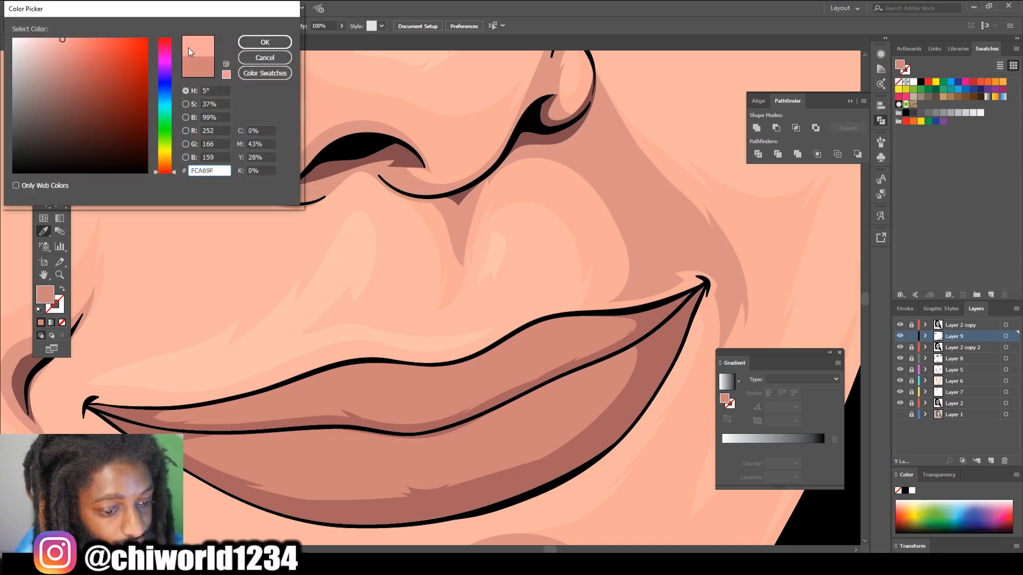
left_click(265, 42)
Draw freehand light pink highlight shapes on the lower and upper lips with the Pencil.
left_click(43, 162)
scroll(280, 263, "down", 3)
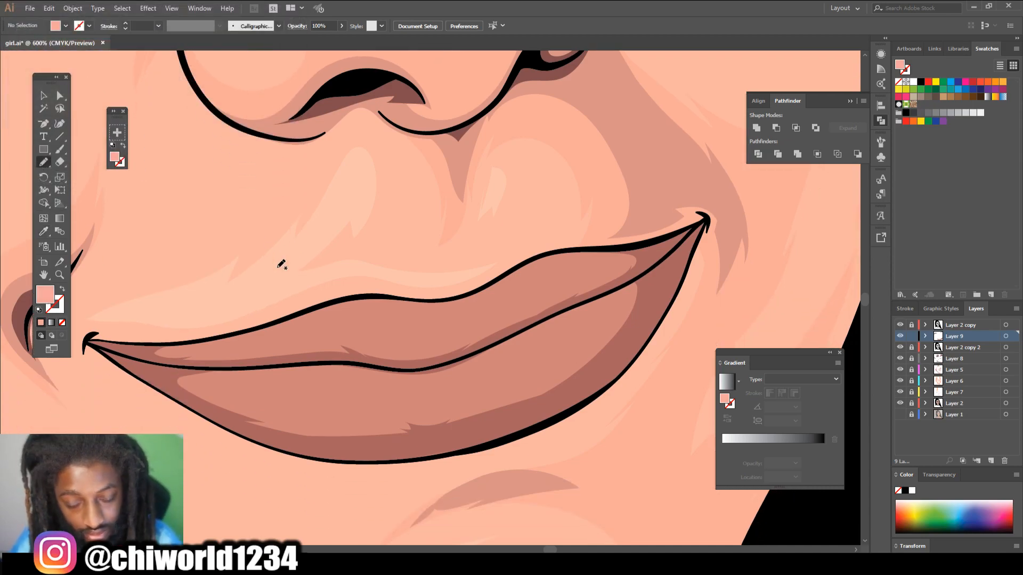
mouse_move(272, 398)
left_mouse_down()
mouse_move(468, 385)
mouse_move(511, 360)
mouse_move(379, 382)
mouse_move(314, 370)
mouse_move(229, 387)
left_mouse_up()
mouse_move(535, 334)
left_mouse_down()
mouse_move(564, 332)
mouse_move(540, 333)
left_mouse_up()
mouse_move(294, 333)
left_mouse_down()
mouse_move(342, 318)
mouse_move(435, 314)
mouse_move(344, 302)
mouse_move(256, 340)
left_mouse_up()
Examine the shaded and highlighted lips within the whole portrait.
key("ctrl+minus")
key("ctrl+minus")
key("ctrl+minus")
key("ctrl+minus")
key("ctrl+minus")
key("ctrl+minus")
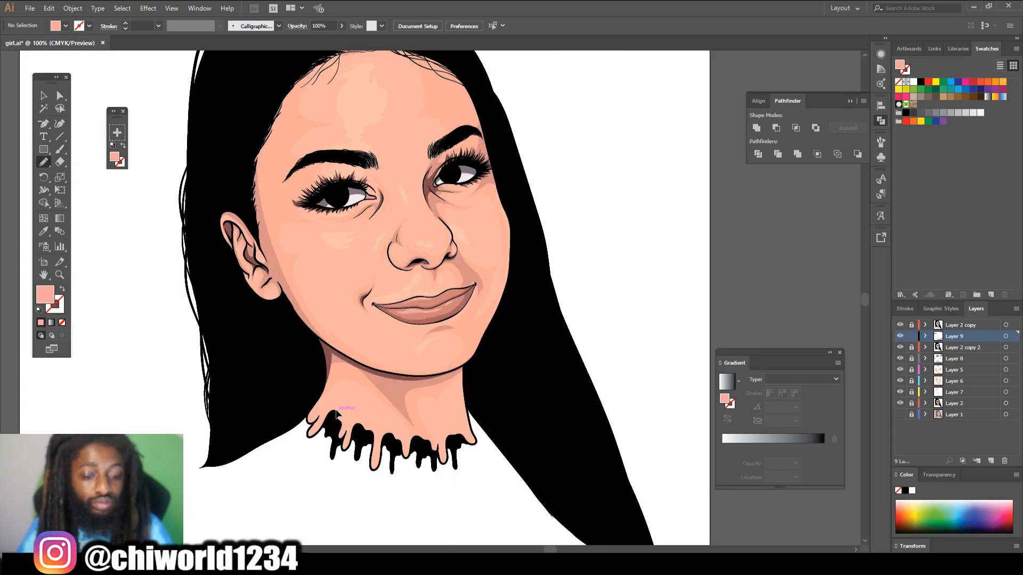
key("ctrl+plus")
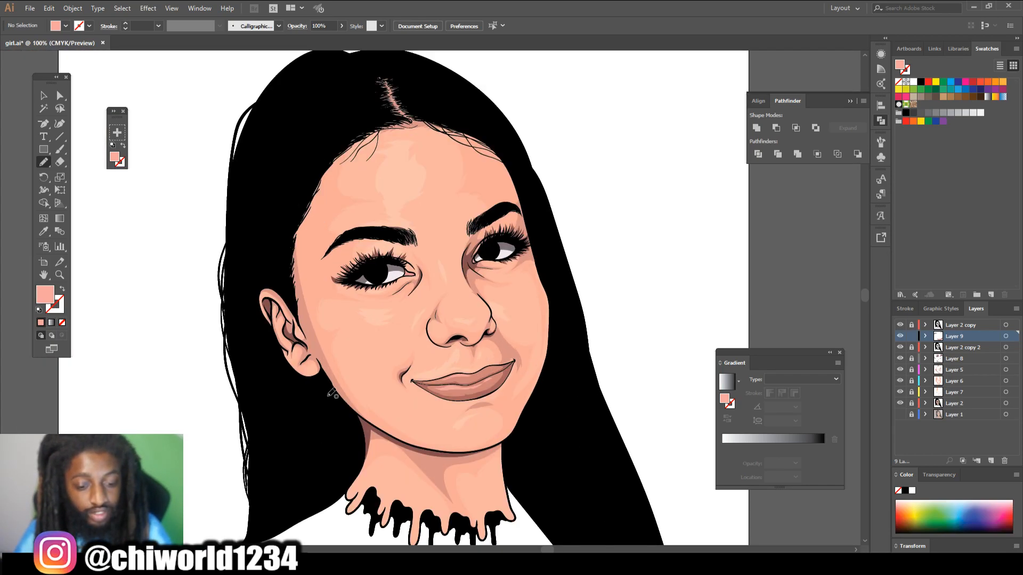
key("ctrl+minus")
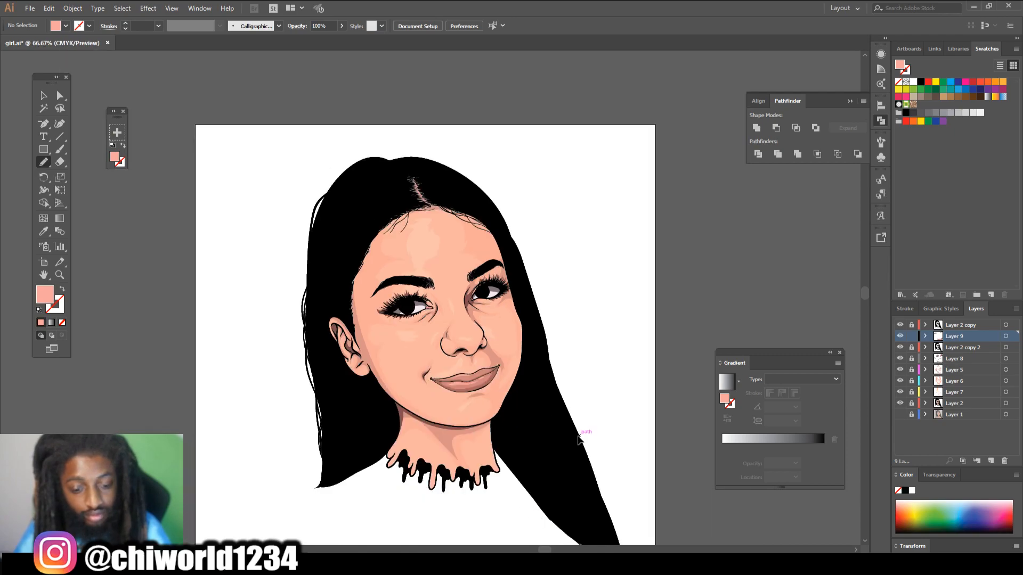
key("ctrl+plus")
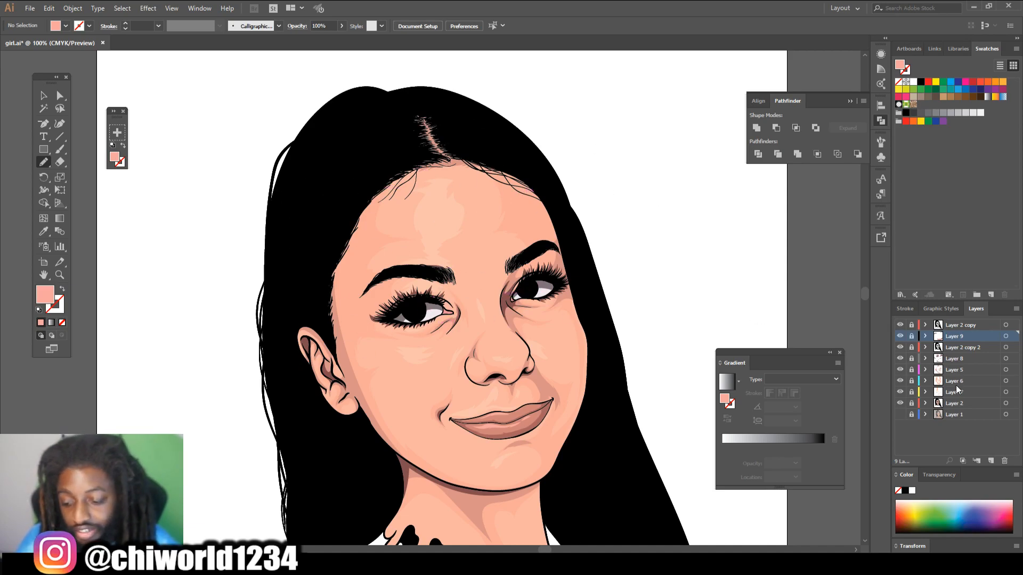
Add a new layer above all the others and set the fill to dark brown 3F2D2C.
left_click(991, 462)
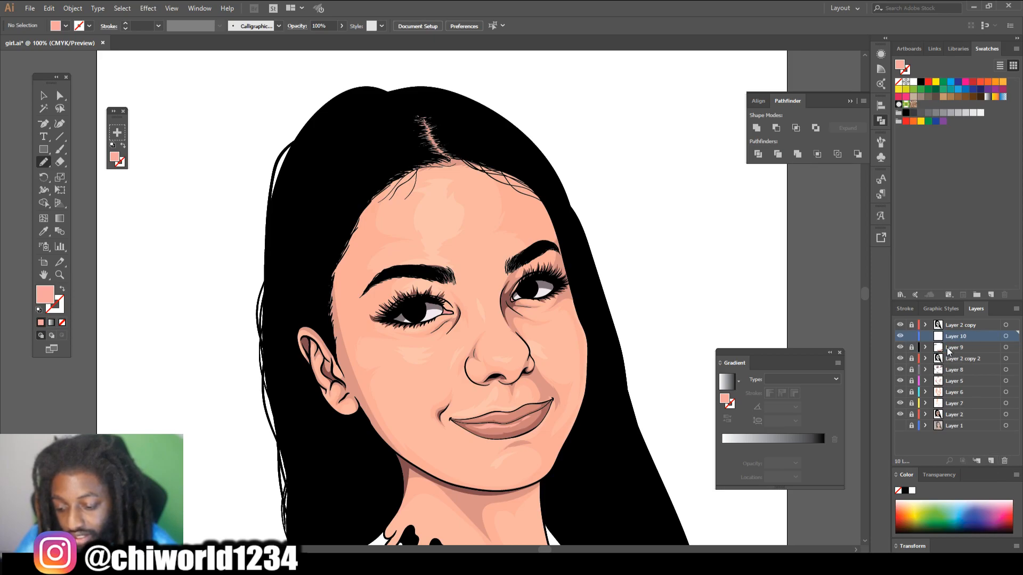
left_click_drag(957, 339, 954, 320)
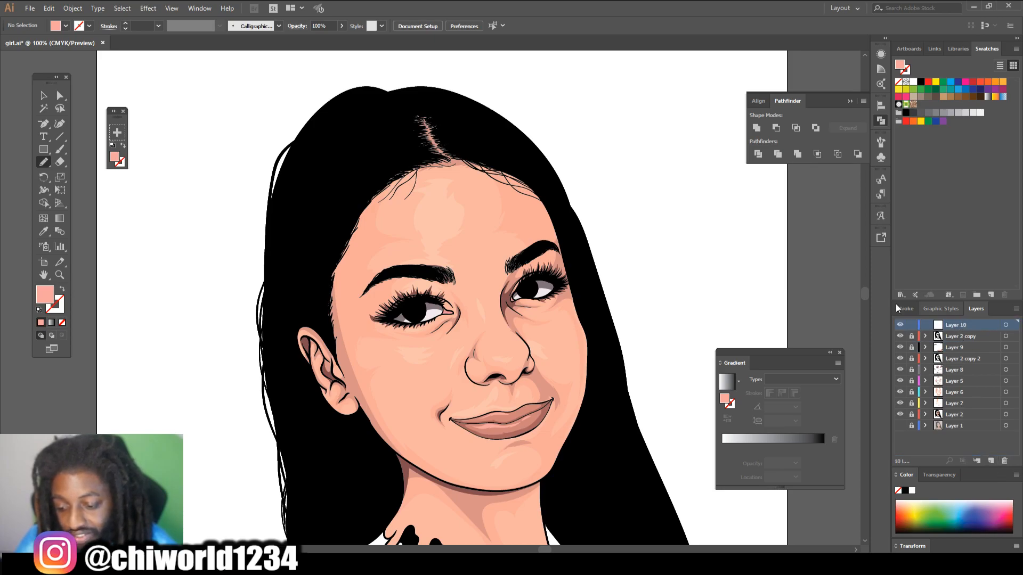
left_click(44, 231)
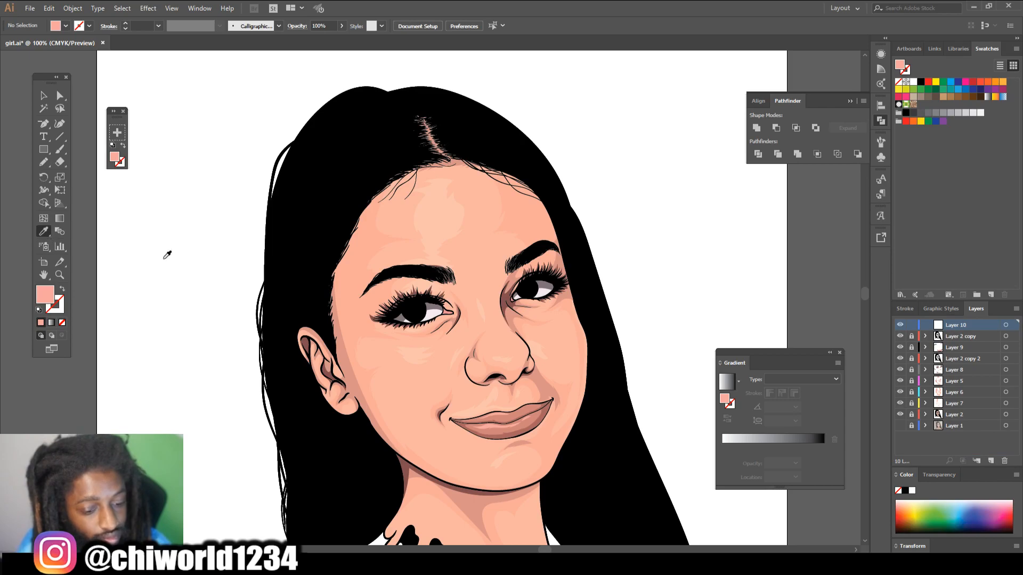
double_click(44, 296)
left_click_drag(58, 148, 52, 140)
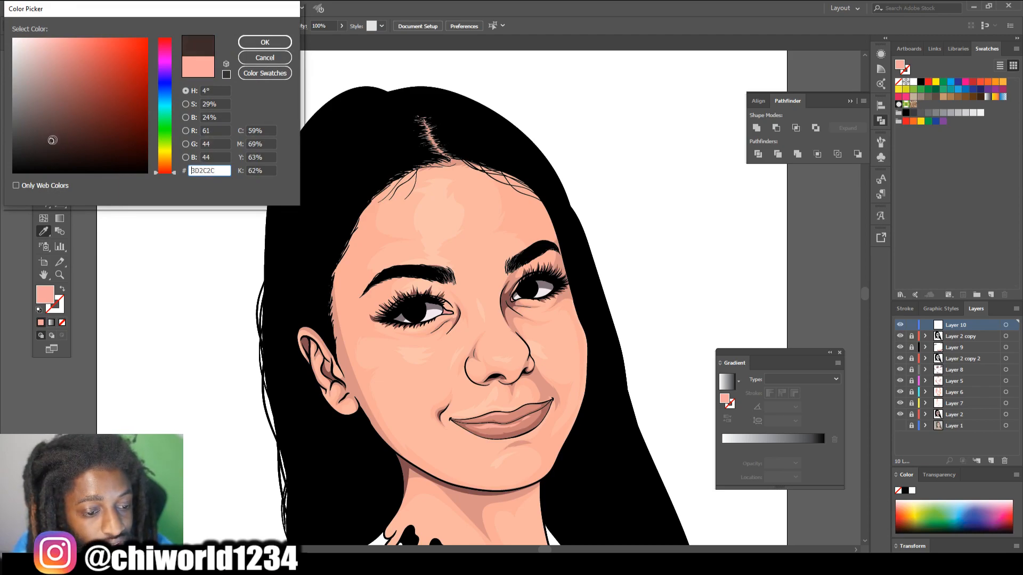
left_click(253, 46)
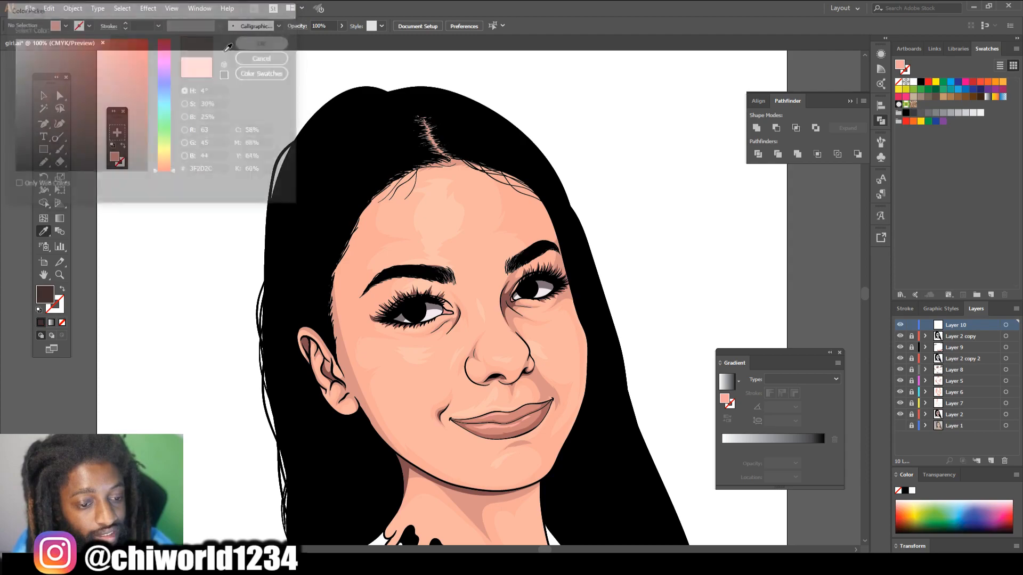
Draw dark brown iris shapes over the lower part of both black pupils with the Pencil.
key("n")
scroll(293, 245, "down", 1)
scroll(292, 243, "up", 4)
scroll(292, 244, "up", 3)
mouse_move(730, 265)
left_mouse_down()
mouse_move(751, 235)
mouse_move(727, 264)
left_mouse_up()
mouse_move(258, 356)
left_mouse_down()
mouse_move(296, 325)
mouse_move(285, 317)
left_mouse_up()
Set the fill to a light dusty pink for the iris reflections.
double_click(44, 292)
left_click(38, 59)
key("Return")
mouse_move(736, 254)
left_mouse_down()
mouse_move(746, 212)
mouse_move(734, 257)
left_mouse_up()
scroll(597, 442, "down", 4)
scroll(598, 442, "up", 4)
key("ctrl+z")
key("ctrl+z")
Try narrow vertical reflections in both irises, with near-white streaks drawn over dusty pink ones.
mouse_move(698, 321)
left_mouse_down()
mouse_move(709, 303)
mouse_move(698, 332)
left_mouse_up()
mouse_move(243, 409)
left_mouse_down()
mouse_move(253, 401)
mouse_move(244, 409)
left_mouse_up()
double_click(49, 296)
left_click(17, 40)
key("Return")
left_click_drag(705, 302, 702, 323)
left_click_drag(252, 393, 246, 408)
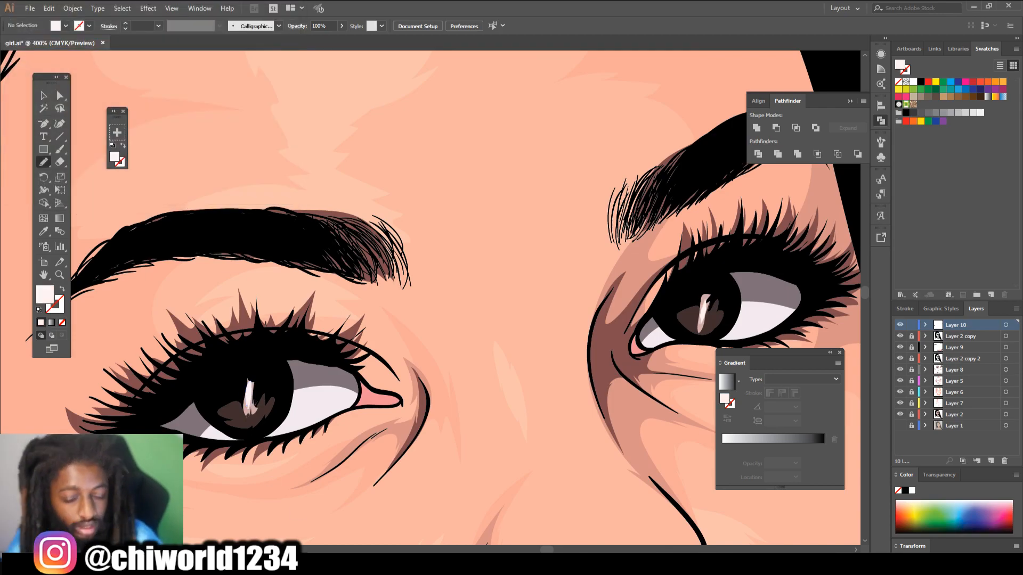
Undo the near-white and dusty pink vertical reflections in both eyes.
scroll(251, 395, "down", 4)
scroll(252, 394, "up", 4)
scroll(446, 543, "down", 1)
key("ctrl+z")
key("ctrl+z")
key("ctrl+z")
key("ctrl+z")
Draw a small irregular dusty pink reflection within the brown iris of each eye.
left_click_drag(734, 276, 735, 275)
left_click_drag(277, 377, 278, 376)
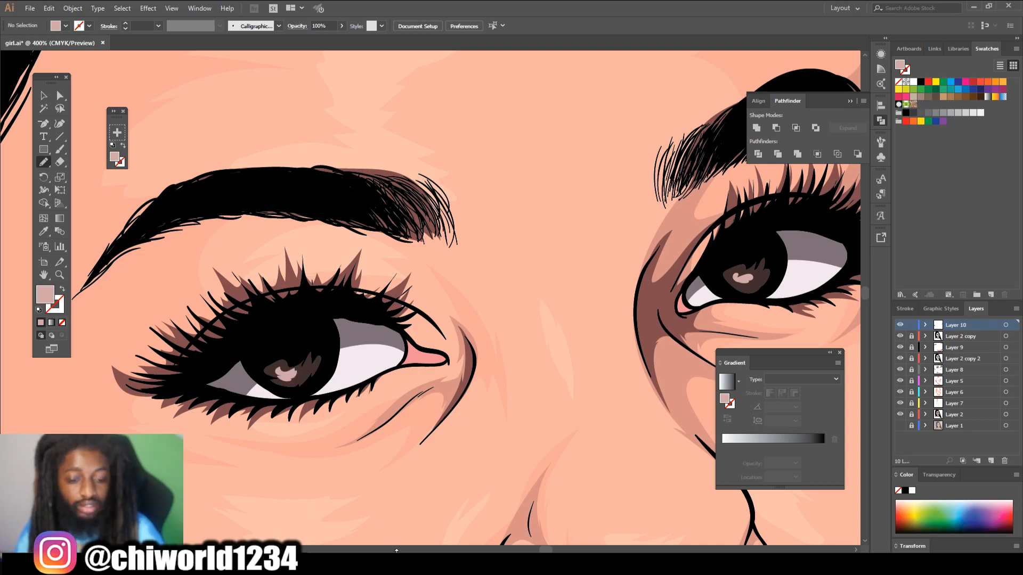
key("ctrl+minus")
key("ctrl+minus")
key("ctrl+minus")
key("ctrl+minus")
key("ctrl+minus")
key("ctrl+equal")
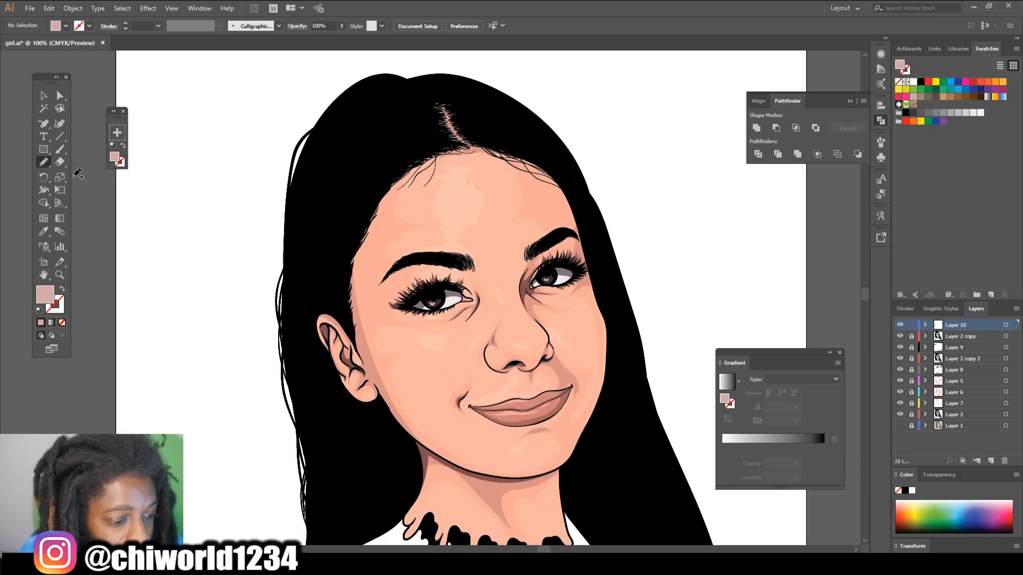
Choose the Paintbrush, apply the white-to-black linear gradient swatch, and add a middle colour stop at 51.54%.
left_click(60, 149)
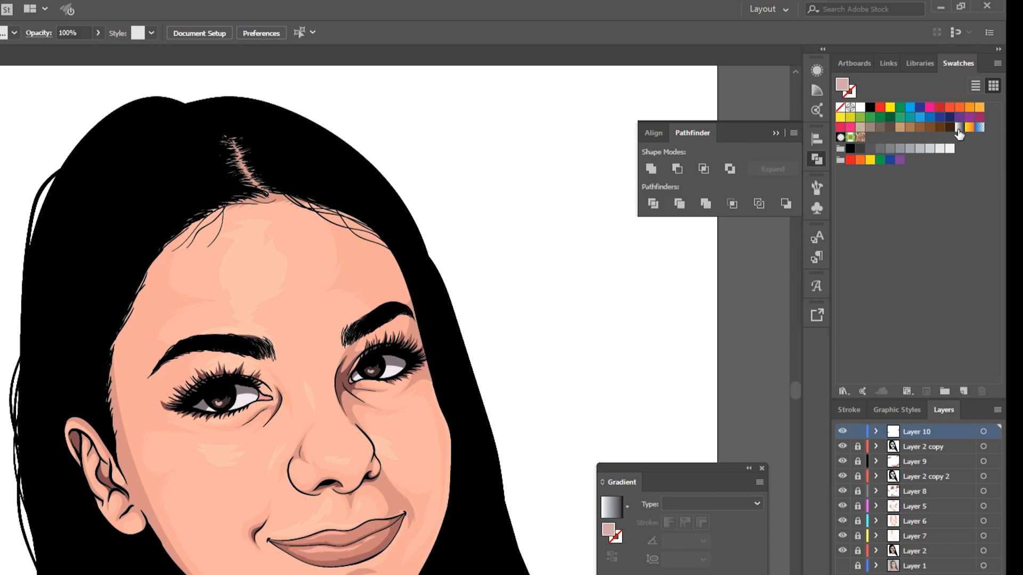
left_click(958, 130)
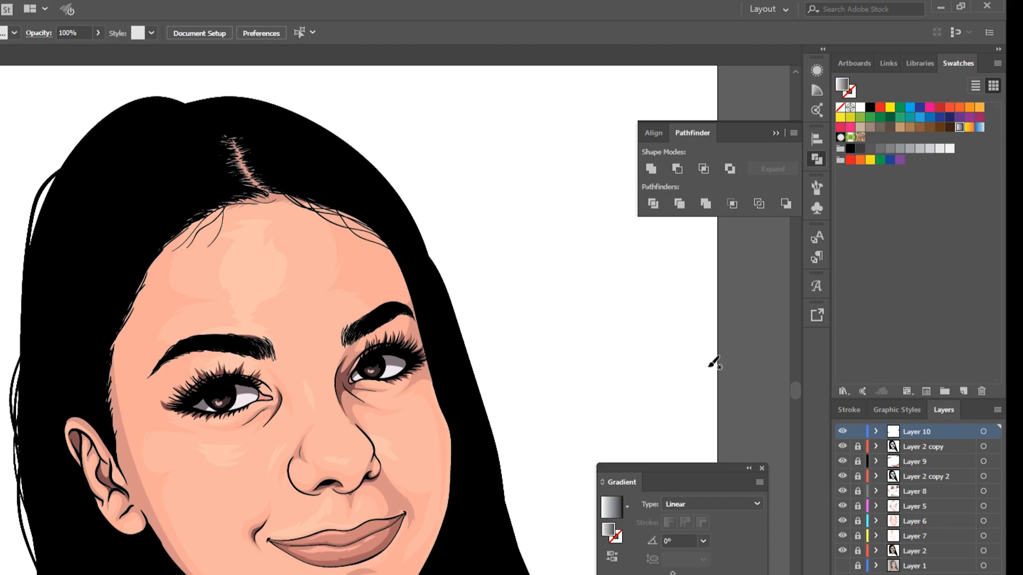
left_click_drag(705, 466, 626, 383)
left_click(593, 510)
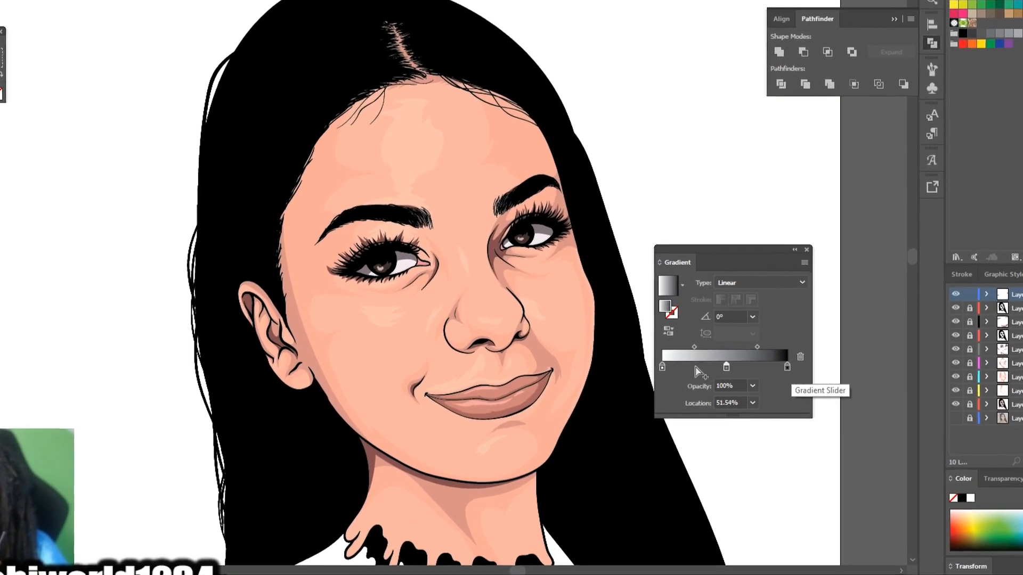
Change the gradient's first colour stop to rich black with C 44, M 31, Y 31 and K 100.
double_click(662, 367)
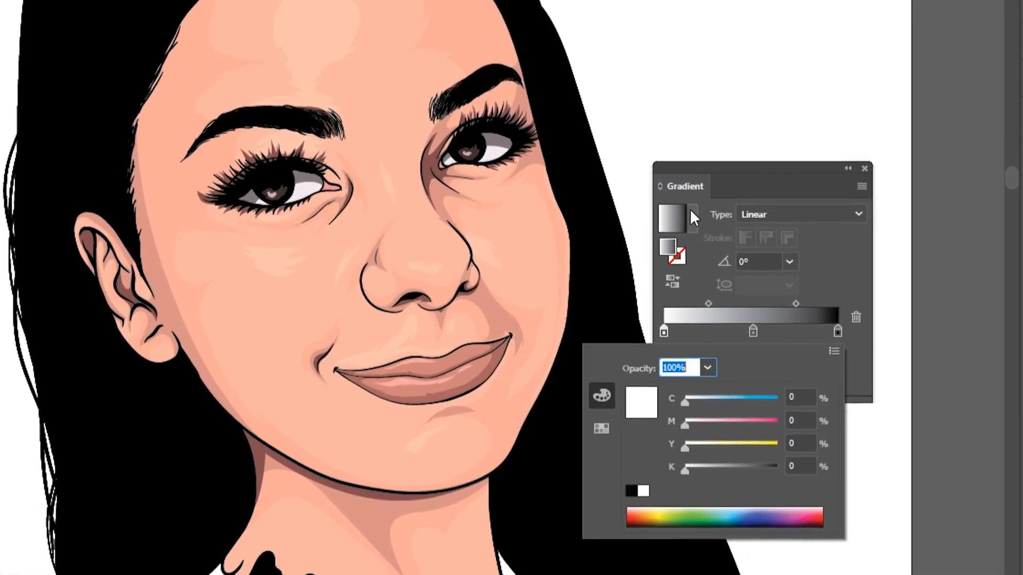
left_click_drag(718, 469, 886, 470)
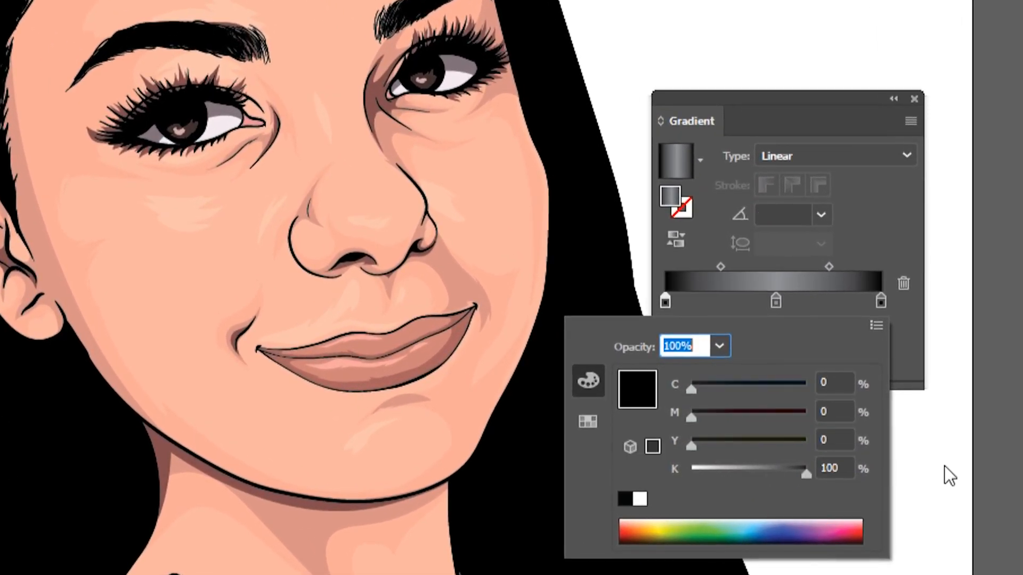
left_click_drag(691, 446, 744, 387)
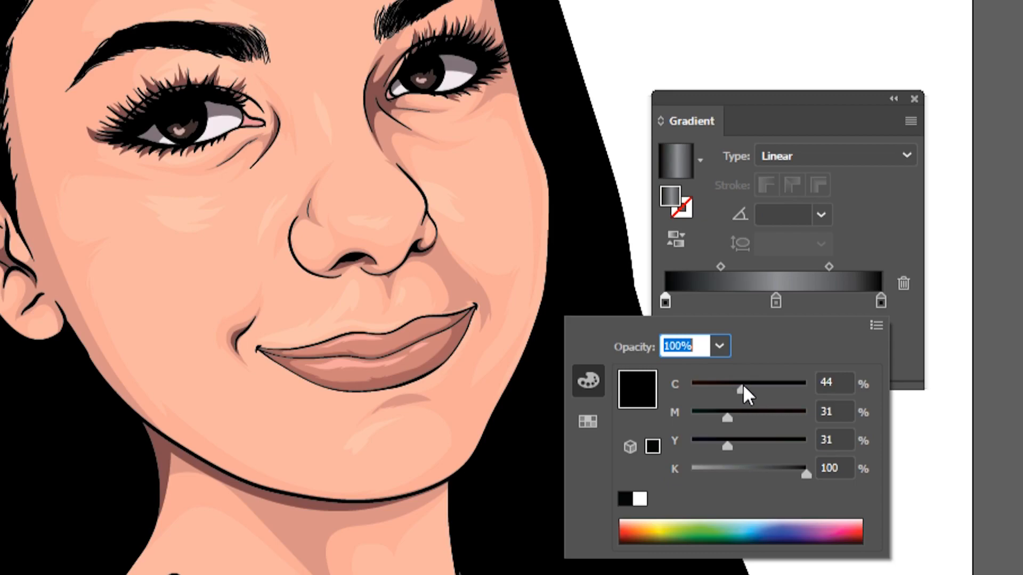
Set the gradient's last colour stop to rich black with C 48, M 48, Y 47 and K 100.
left_click(879, 302)
double_click(879, 302)
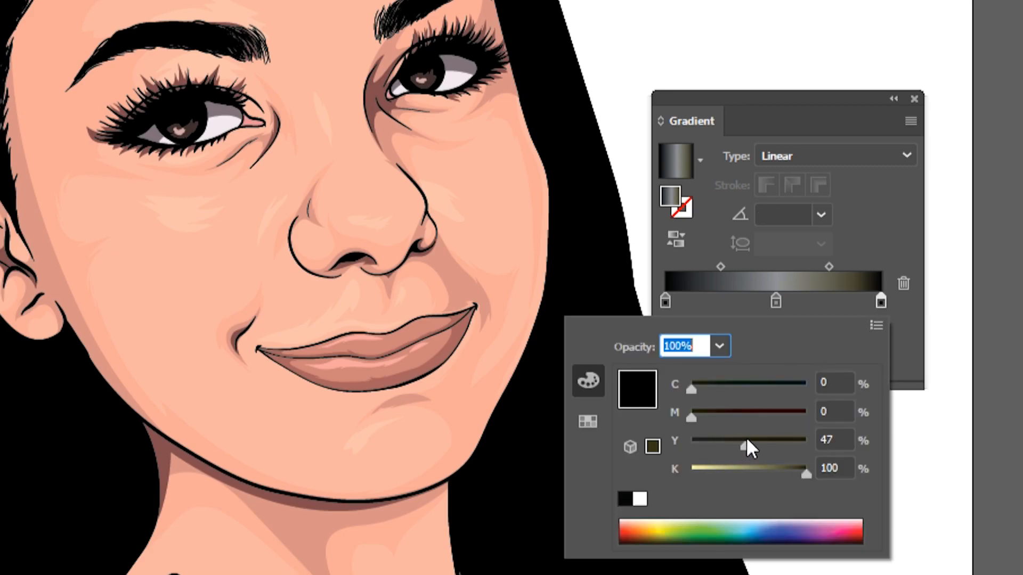
left_click_drag(720, 414, 745, 417)
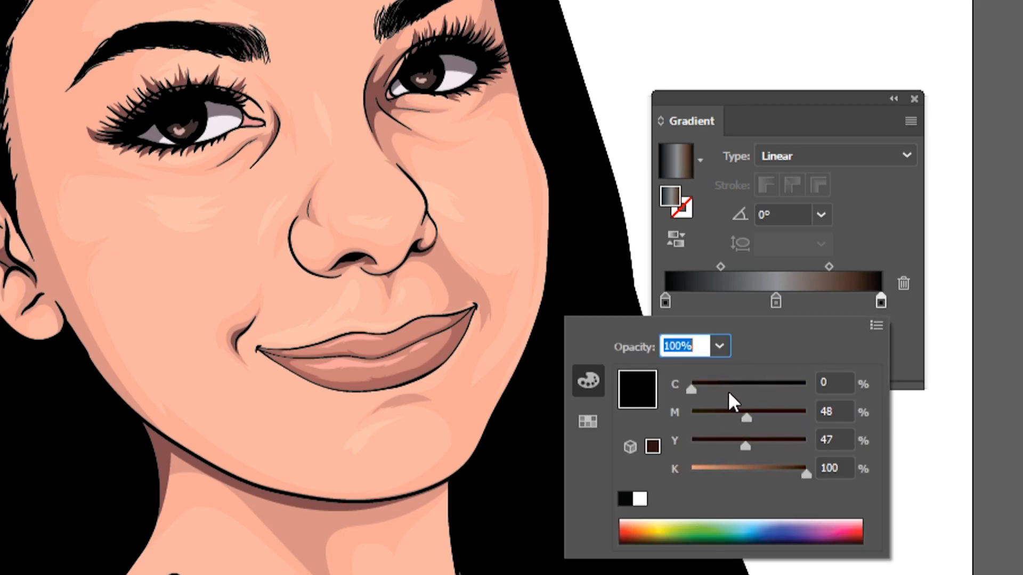
left_click_drag(714, 385, 746, 384)
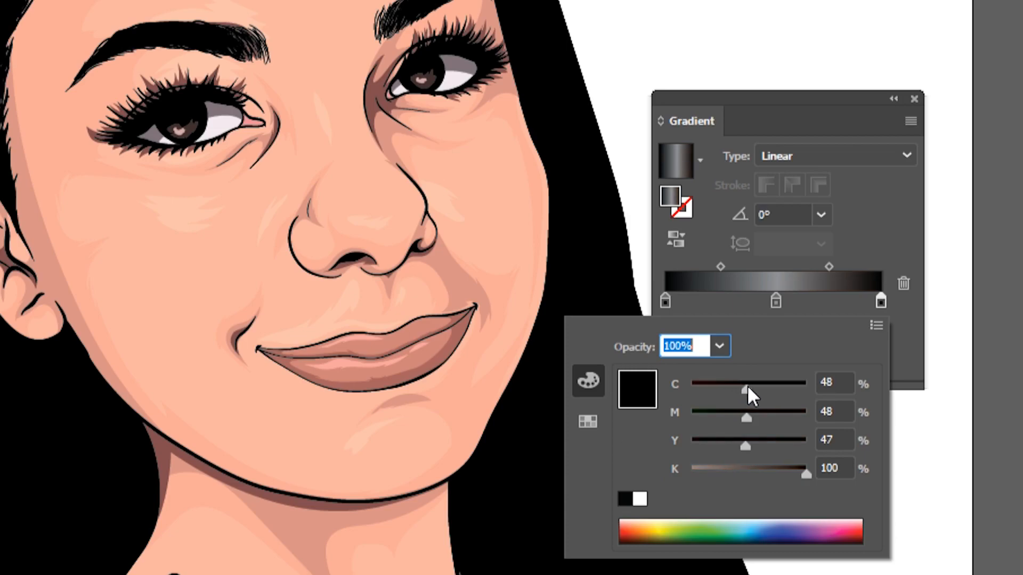
Raise the first stop's cyan to 51 and magenta to 49, and increase its yellow to roughly the same level.
left_click(664, 299)
double_click(664, 299)
left_click_drag(737, 411, 745, 389)
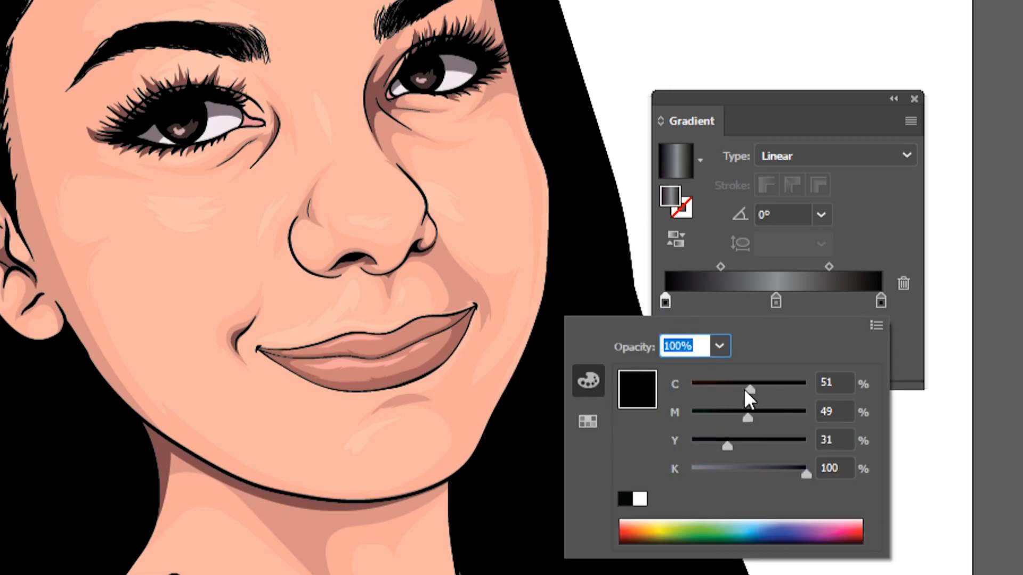
left_click_drag(738, 438, 751, 438)
Pull both gradient midpoints closer to the middle stop to narrow the light band.
left_click_drag(829, 263, 814, 263)
left_click_drag(720, 266, 738, 266)
left_click_drag(808, 266, 800, 266)
Recolour the gradient's middle stop to a warm grey-brown of C 33, M 40, Y 40, K 31 and fine-tune the midpoints.
double_click(775, 302)
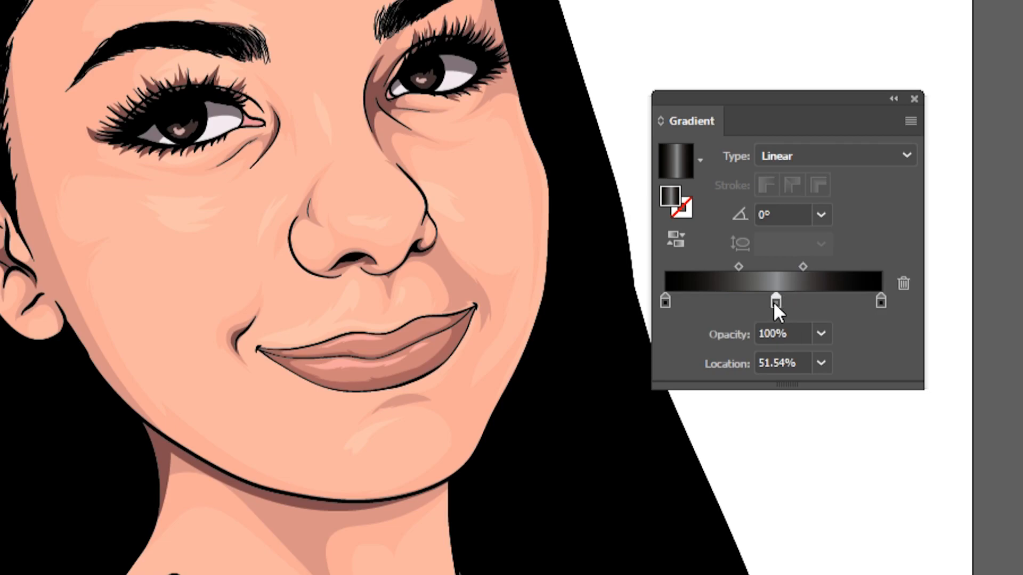
left_click(729, 384)
left_click(719, 413)
left_click(737, 440)
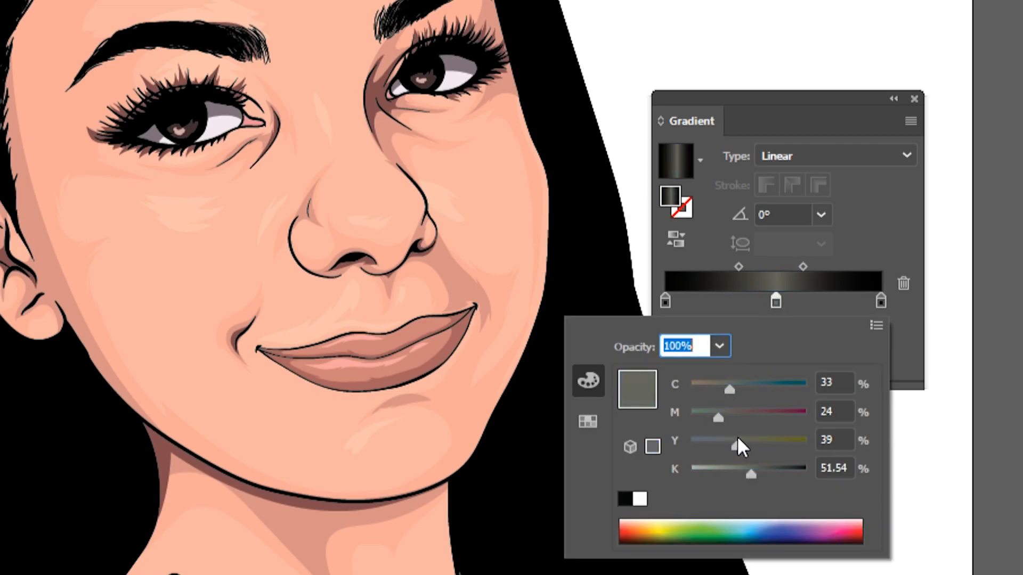
left_click(736, 417)
left_click_drag(751, 471, 731, 468)
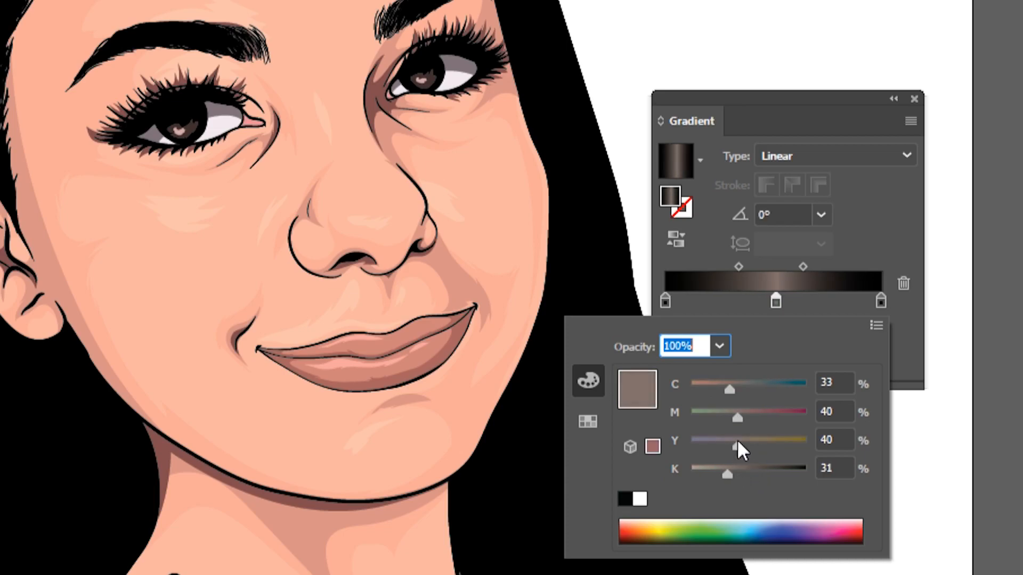
left_click(804, 266)
left_click_drag(803, 267, 797, 266)
left_click(738, 266)
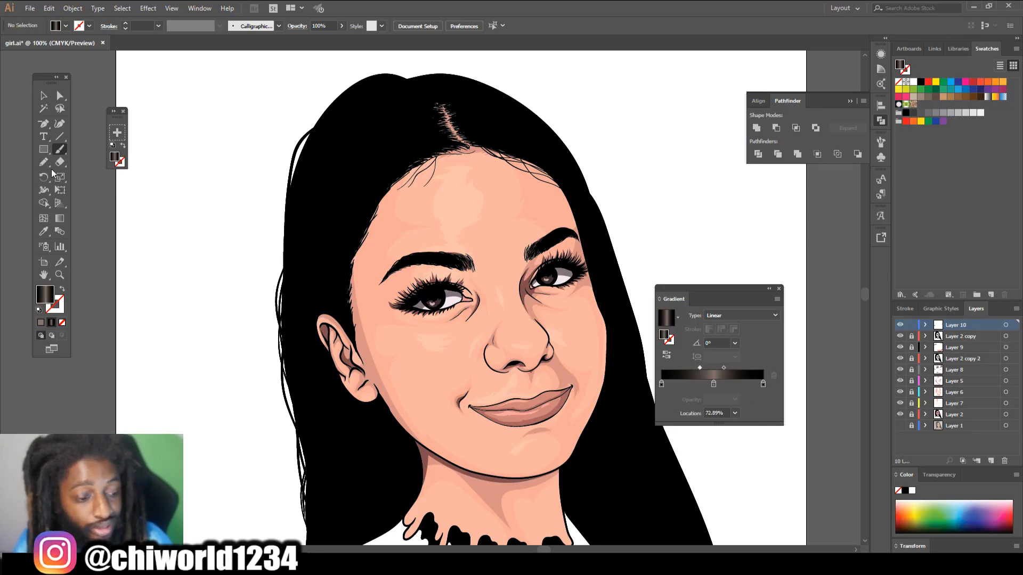
Use the gradient as a 1 pt brush stroke for vertical test lines beside the artboard and curved highlights in the hair above the forehead.
left_click_drag(92, 164, 89, 322)
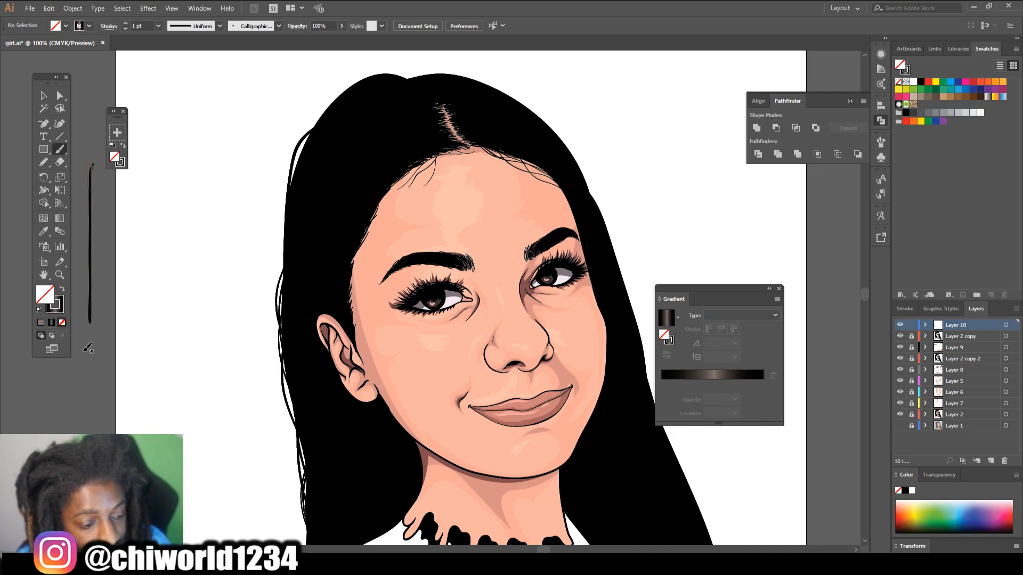
left_click_drag(89, 361, 90, 298)
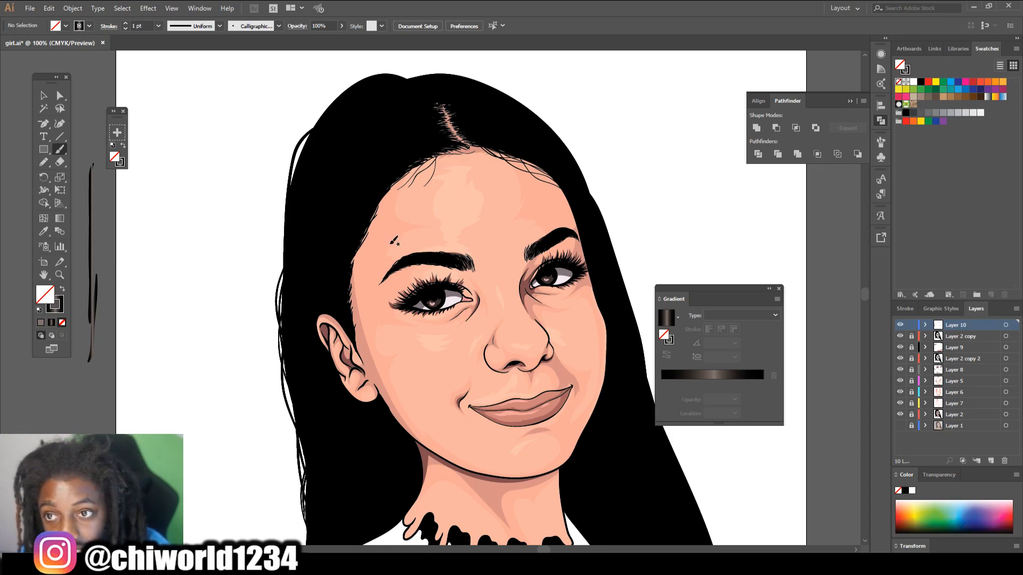
mouse_move(417, 143)
left_mouse_down()
mouse_move(386, 164)
mouse_move(349, 246)
left_mouse_up()
left_click_drag(420, 130, 349, 215)
left_click_drag(409, 151, 352, 228)
mouse_move(418, 124)
left_mouse_down()
mouse_move(341, 240)
mouse_move(345, 215)
mouse_move(335, 229)
mouse_move(329, 221)
left_mouse_up()
left_click_drag(384, 129, 334, 208)
key("ctrl+z")
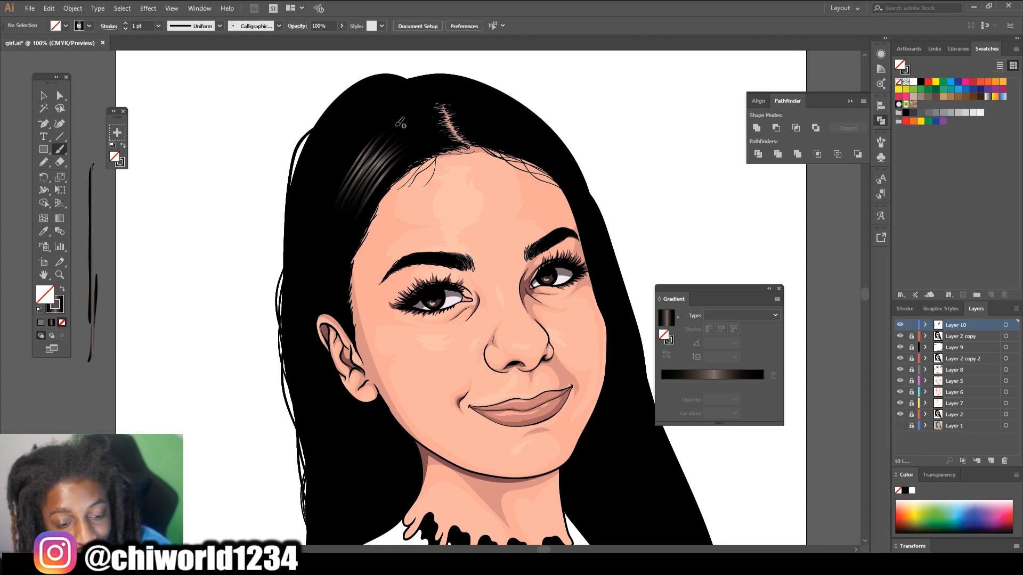
Extend the curved gradient highlights up to the crown and fill the gaps between strands on the same side of the parting.
mouse_move(398, 124)
left_mouse_down()
mouse_move(343, 181)
mouse_move(373, 122)
mouse_move(329, 193)
left_mouse_up()
mouse_move(371, 111)
left_mouse_down()
mouse_move(336, 189)
mouse_move(345, 163)
mouse_move(327, 183)
mouse_move(322, 173)
left_mouse_up()
mouse_move(372, 92)
left_mouse_down()
mouse_move(318, 181)
mouse_move(334, 143)
left_mouse_up()
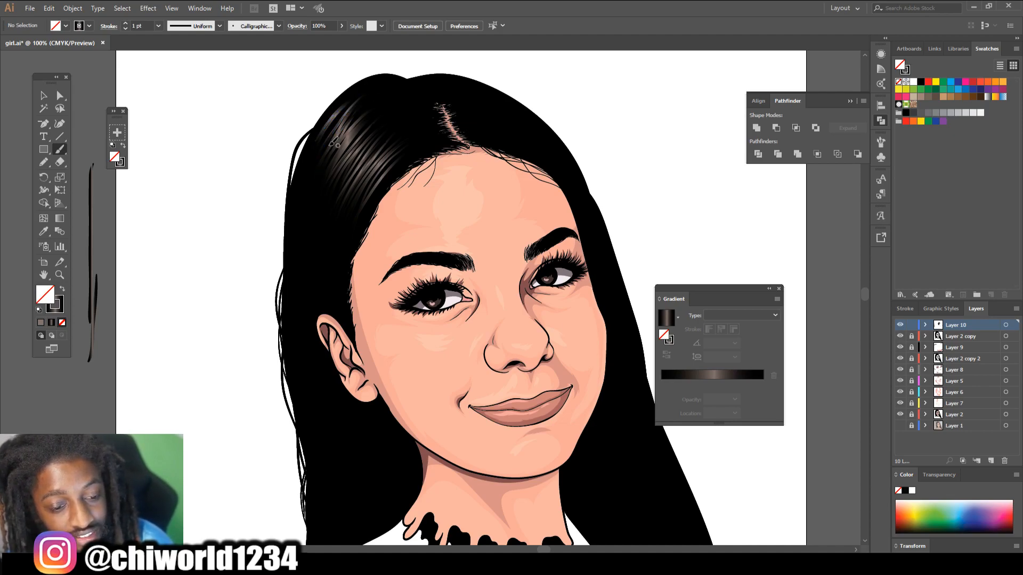
mouse_move(372, 93)
left_mouse_down()
mouse_move(317, 169)
mouse_move(336, 168)
left_mouse_up()
mouse_move(391, 134)
left_mouse_down()
mouse_move(338, 197)
mouse_move(356, 188)
left_mouse_up()
left_click_drag(408, 157, 365, 220)
mouse_move(392, 134)
left_mouse_down()
mouse_move(336, 215)
mouse_move(330, 196)
left_mouse_up()
mouse_move(372, 117)
left_mouse_down()
mouse_move(332, 185)
mouse_move(323, 178)
mouse_move(351, 178)
mouse_move(336, 199)
left_mouse_up()
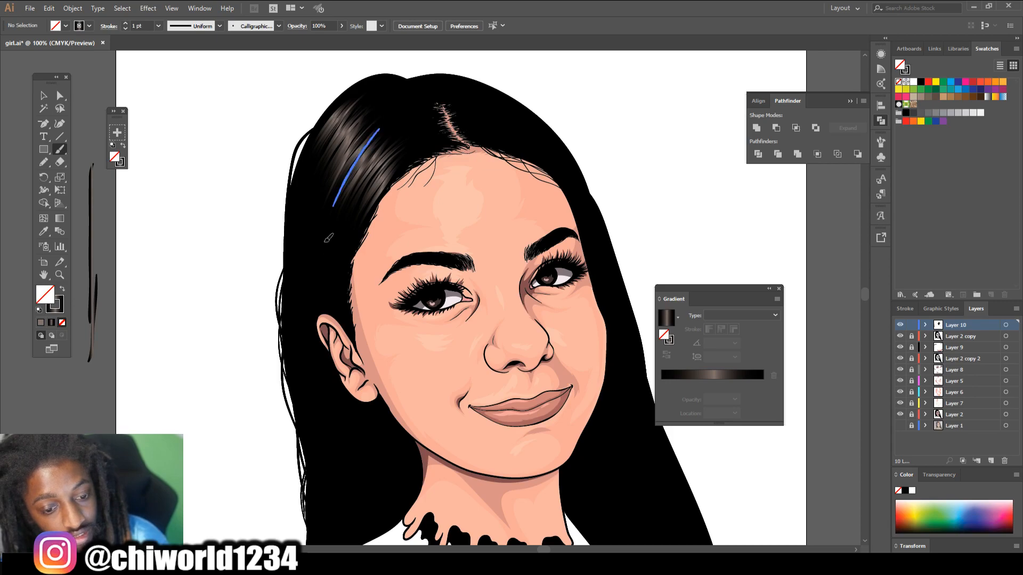
Reduce the brush stroke weight to 0.5 pt and paint fine highlights in the hair on the other side of the parting.
key("ctrl+0")
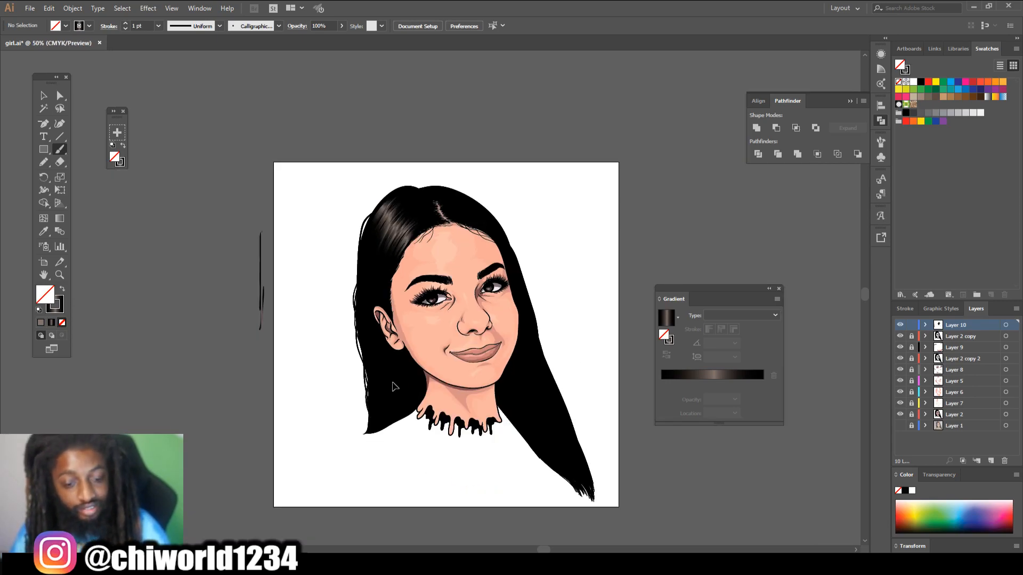
key("ctrl+1")
scroll(410, 371, "up", 4)
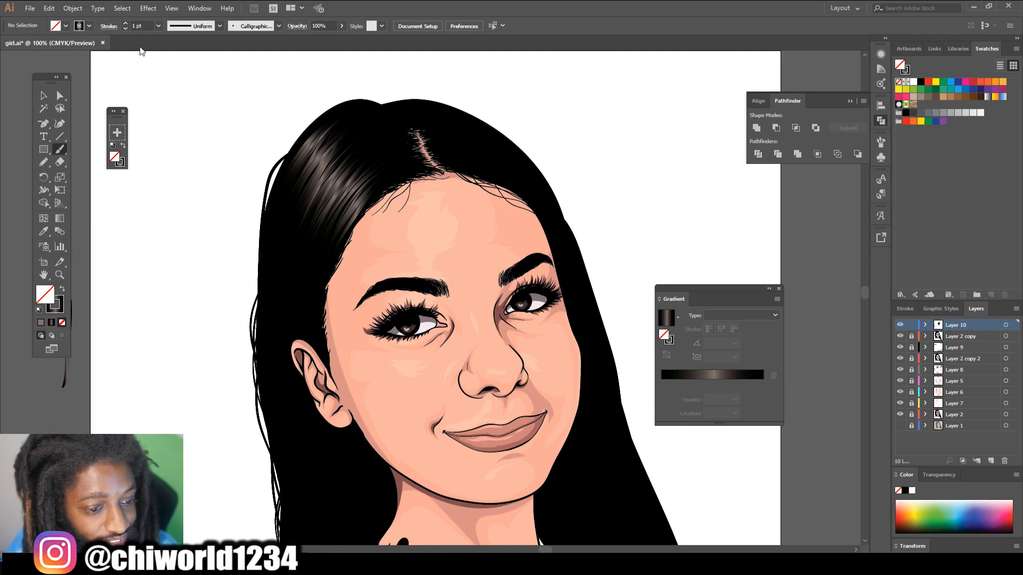
left_click(158, 25)
left_click(166, 51)
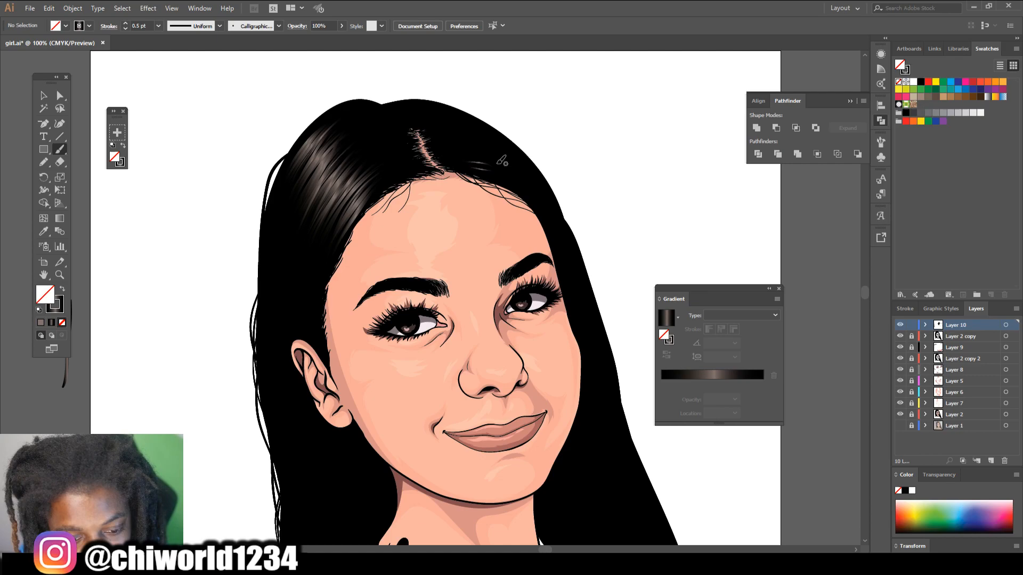
mouse_move(487, 152)
left_mouse_down()
mouse_move(447, 151)
mouse_move(468, 147)
mouse_move(431, 133)
mouse_move(450, 128)
mouse_move(418, 114)
mouse_move(448, 112)
mouse_move(410, 107)
left_mouse_up()
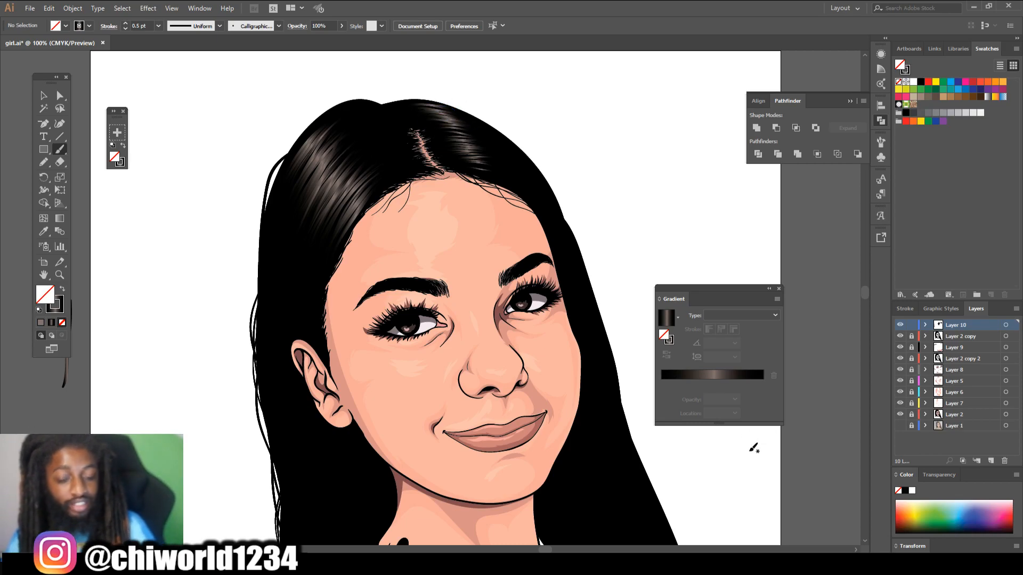
Paint long 0.5 pt gradient highlights down the lower section of the long hair beside the neck.
key("h")
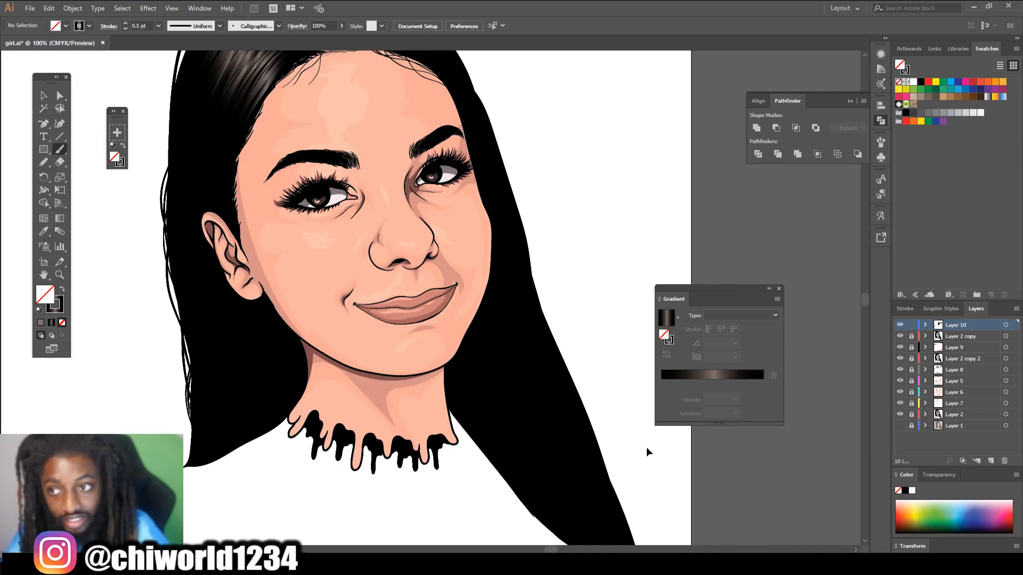
left_click_drag(592, 494, 536, 303)
mouse_move(574, 476)
left_mouse_down()
mouse_move(524, 298)
mouse_move(543, 369)
mouse_move(524, 299)
mouse_move(529, 320)
left_mouse_up()
mouse_move(564, 458)
left_mouse_down()
mouse_move(517, 271)
mouse_move(528, 341)
left_mouse_up()
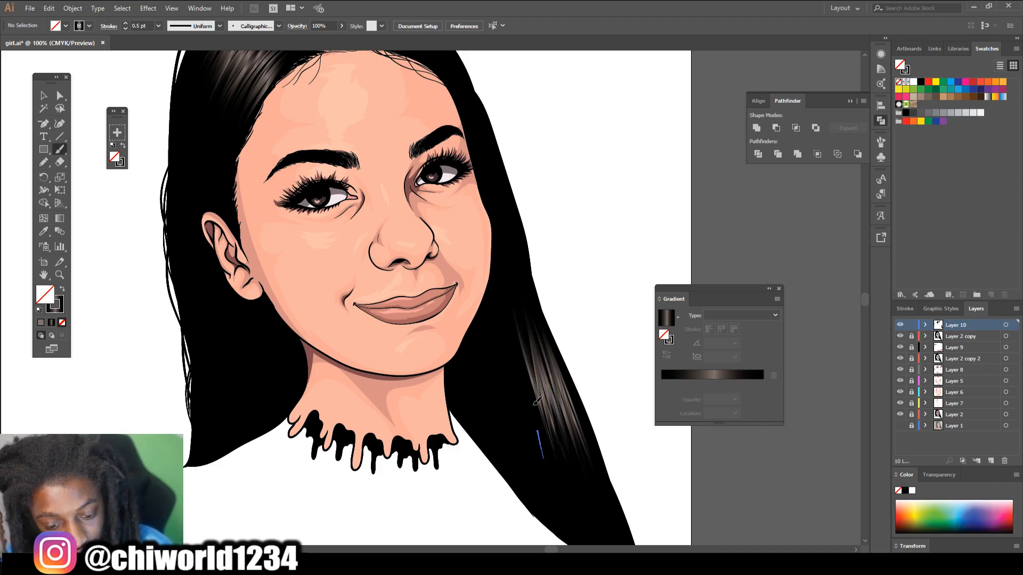
mouse_move(535, 450)
left_mouse_down()
mouse_move(511, 241)
mouse_move(509, 319)
mouse_move(528, 393)
left_mouse_up()
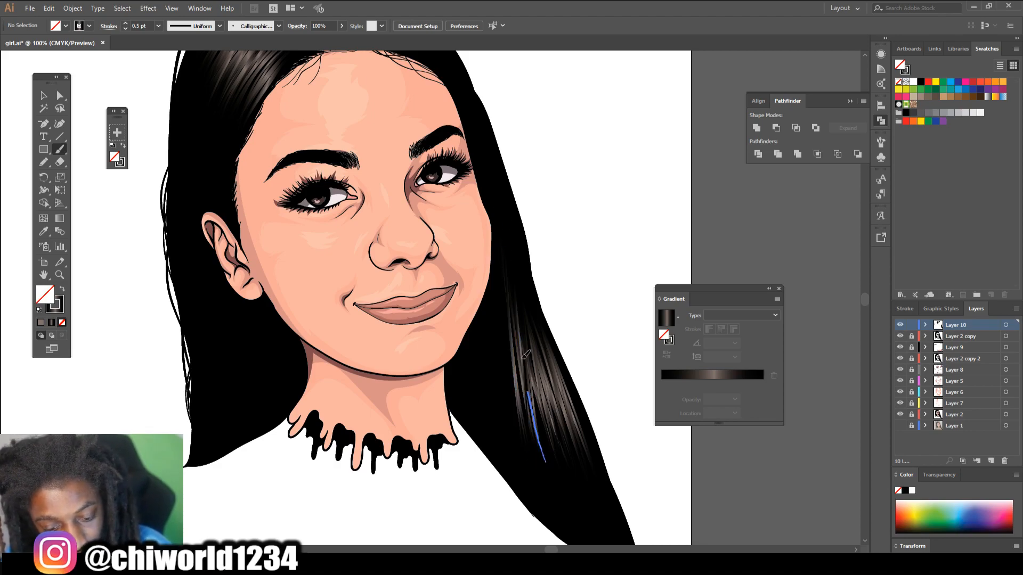
Widen the long-hair highlights with more strands toward the face and one long strand along the outer edge.
left_click_drag(525, 447, 508, 257)
left_click_drag(511, 352, 505, 273)
left_click_drag(514, 438, 498, 349)
mouse_move(503, 294)
left_mouse_down()
mouse_move(520, 422)
mouse_move(501, 280)
mouse_move(499, 421)
left_mouse_up()
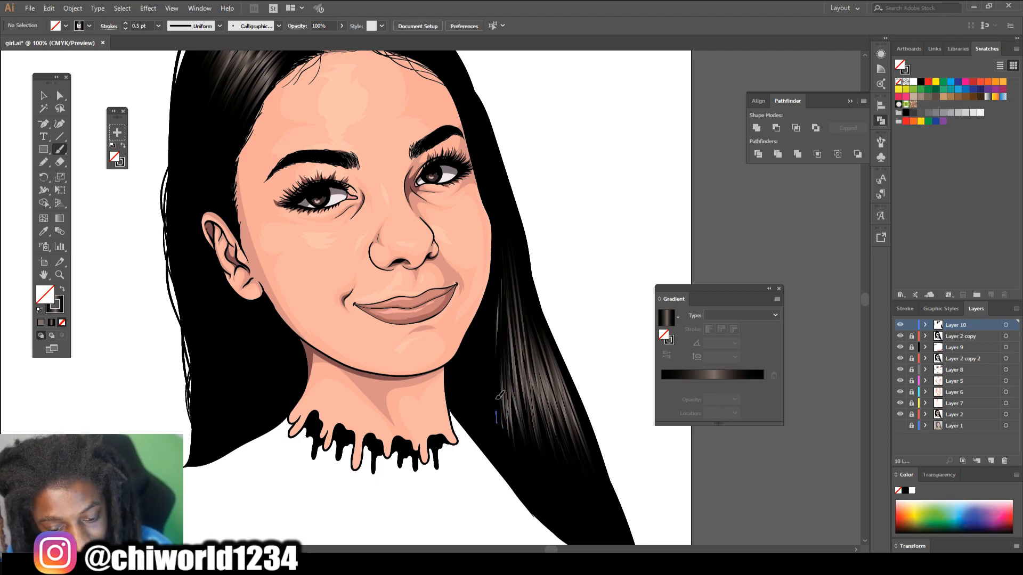
left_click_drag(538, 317, 601, 502)
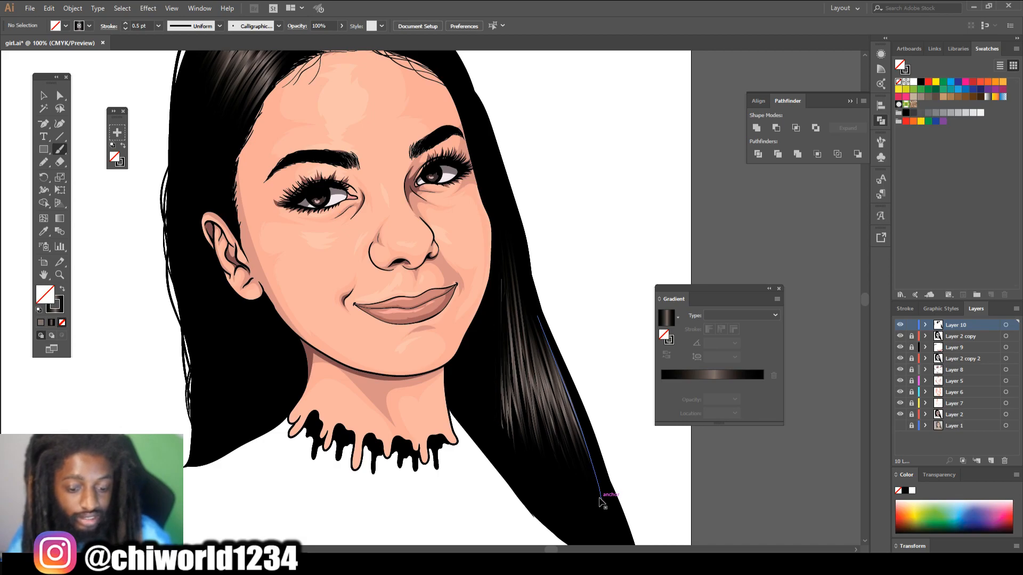
Paint a cluster of short, nearly vertical highlight strands in the hair directly beside the cheek.
left_click_drag(493, 372, 492, 285)
mouse_move(494, 393)
left_mouse_down()
mouse_move(504, 266)
mouse_move(496, 286)
left_mouse_up()
left_click_drag(495, 394, 503, 266)
left_click_drag(483, 373, 500, 249)
Select the short highlight strands beside the cheek and set their stroke gradient angle to -123°.
key("ctrl+=")
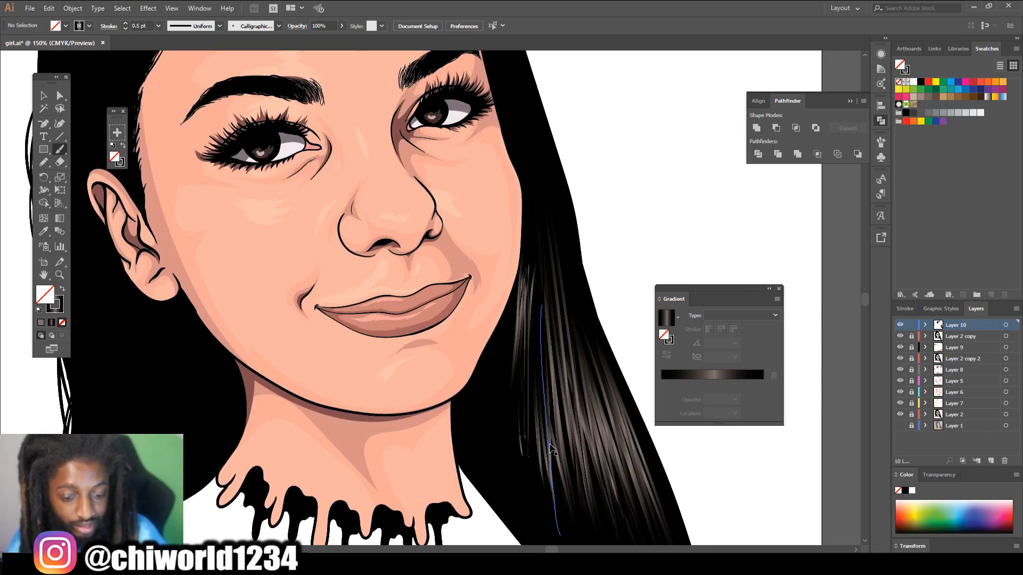
left_click(44, 96)
mouse_move(449, 324)
left_mouse_down()
mouse_move(509, 353)
mouse_move(487, 352)
left_mouse_up()
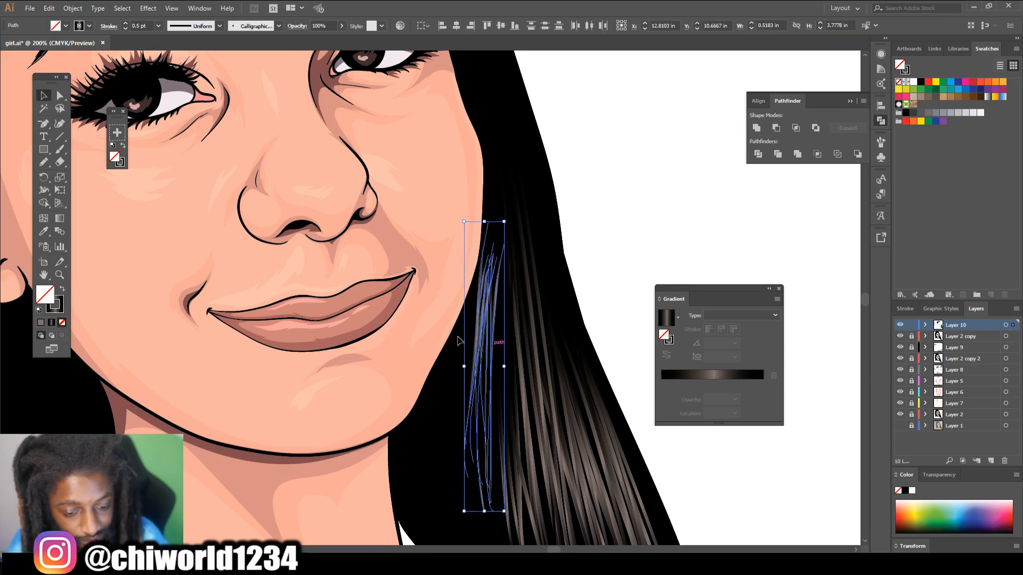
left_click(59, 309)
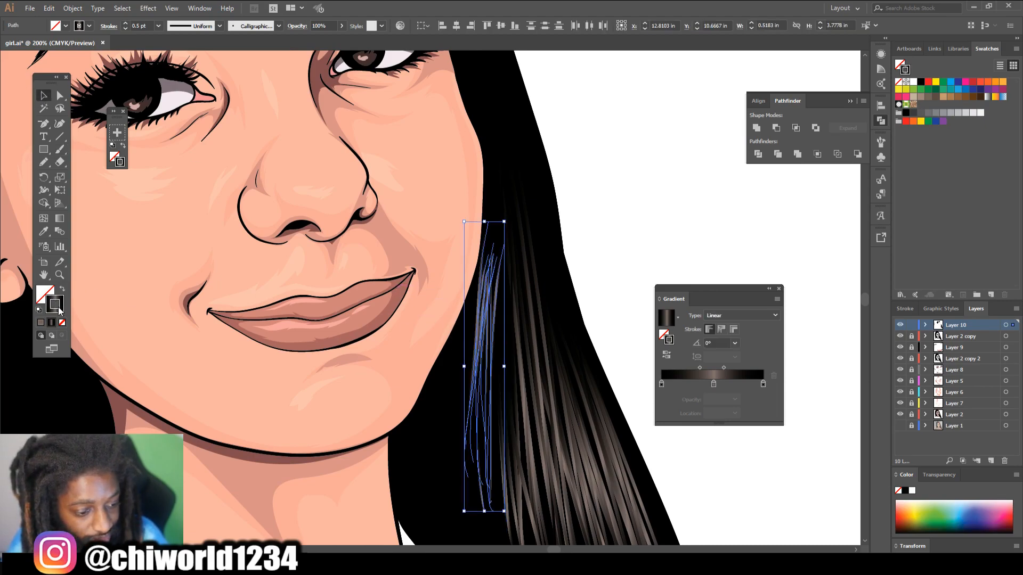
left_click(710, 342)
type("-90")
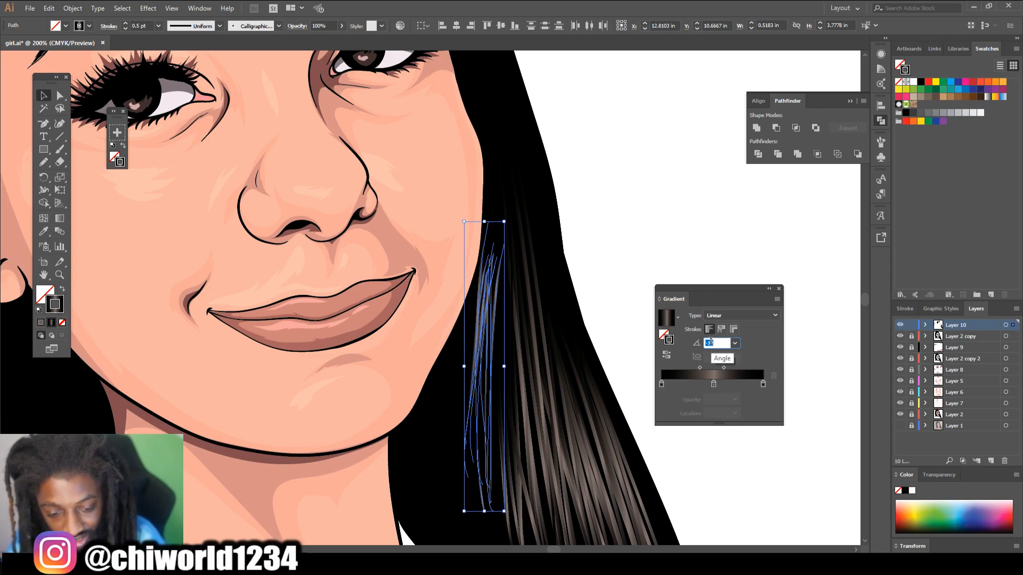
key("Return")
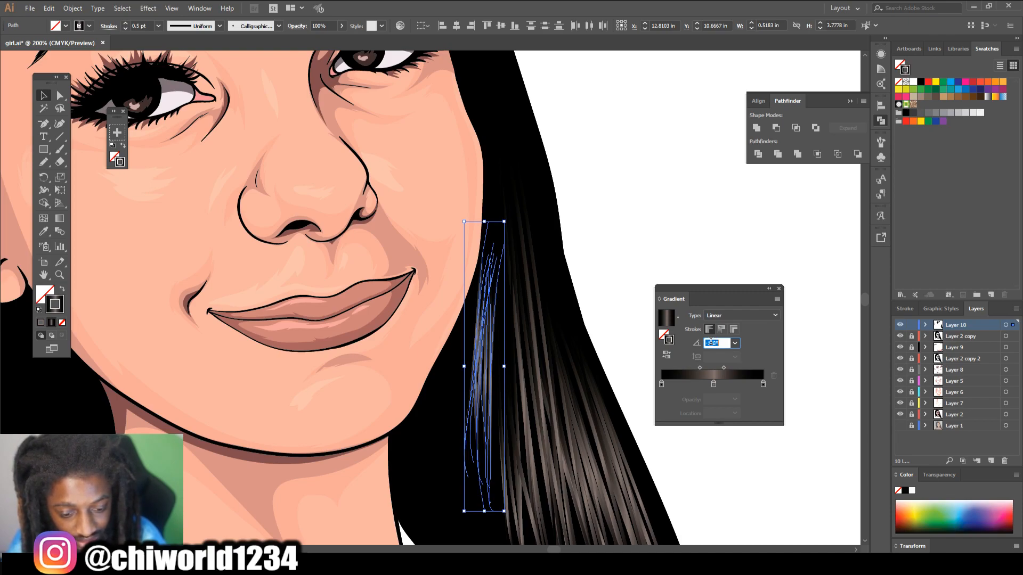
left_click(606, 303)
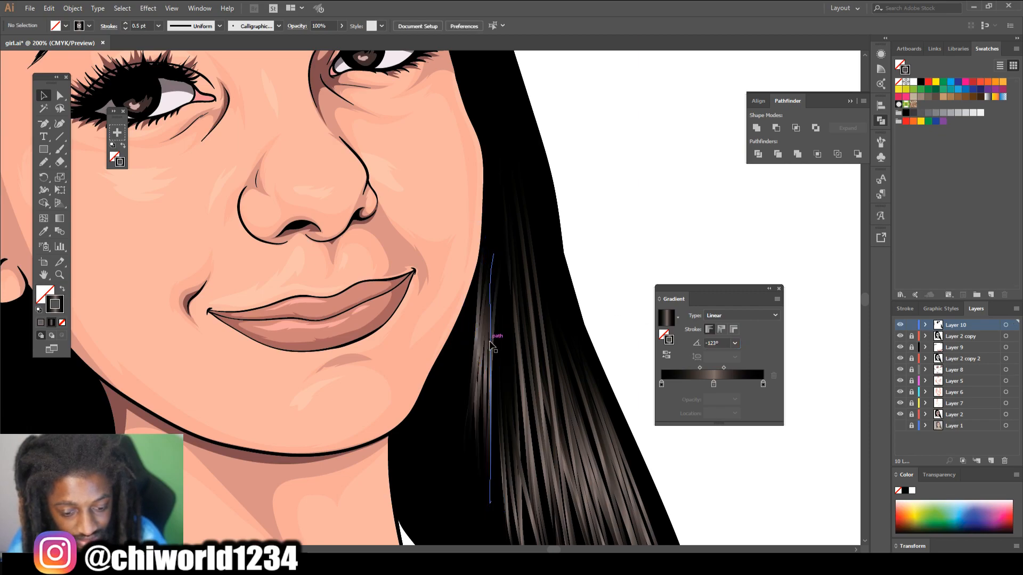
Set the stroke gradient angle of the highlight strands beside the cheek to -133°.
left_click_drag(431, 346, 506, 378)
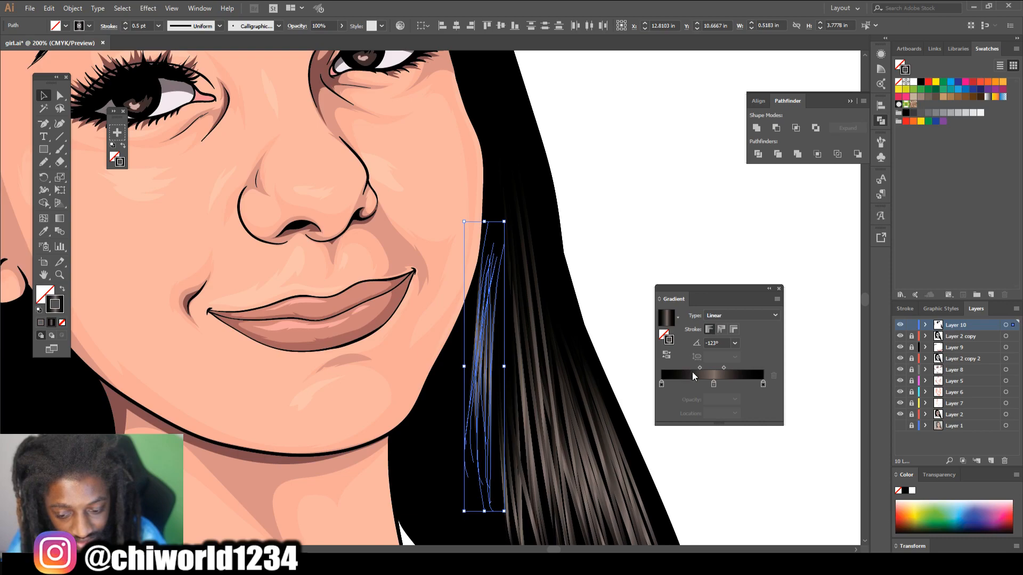
left_click(722, 343)
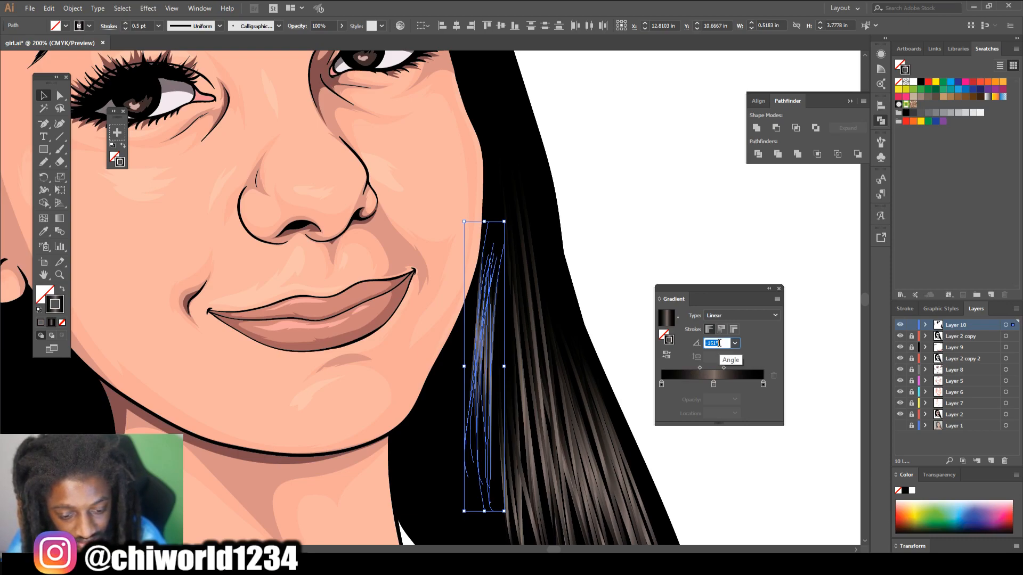
left_click(598, 327)
scroll(630, 358, "down", 3)
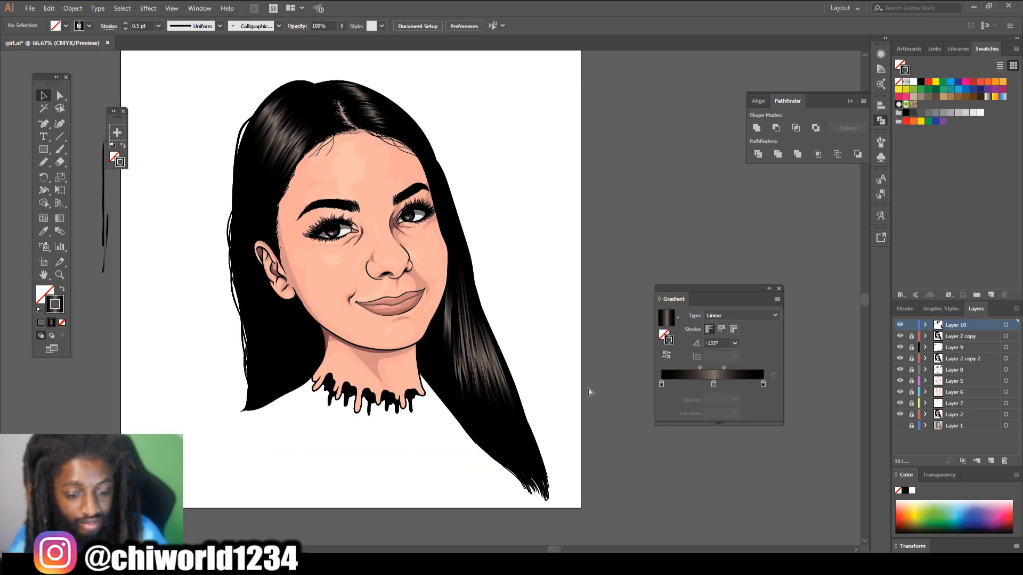
Paint more nearly vertical 0.5 pt gradient highlight strands in the long hair beside the cheek and jaw.
scroll(587, 386, "up", 3)
key("b")
left_click_drag(480, 463, 488, 241)
left_click_drag(497, 490, 489, 298)
left_click_drag(483, 503, 482, 274)
left_click_drag(473, 471, 487, 301)
left_click_drag(463, 411, 479, 266)
left_click_drag(434, 405, 463, 261)
Add a highlight strand along the cheek edge and paint highlights up the hair beside the eye and brow.
scroll(458, 426, "up", 3)
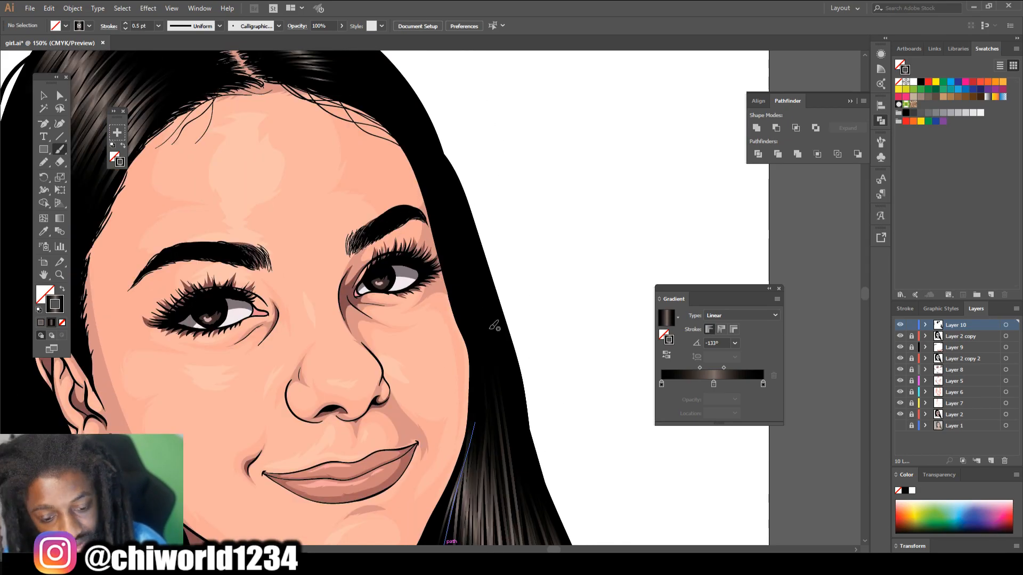
left_click_drag(447, 541, 474, 423)
left_click_drag(484, 348, 448, 208)
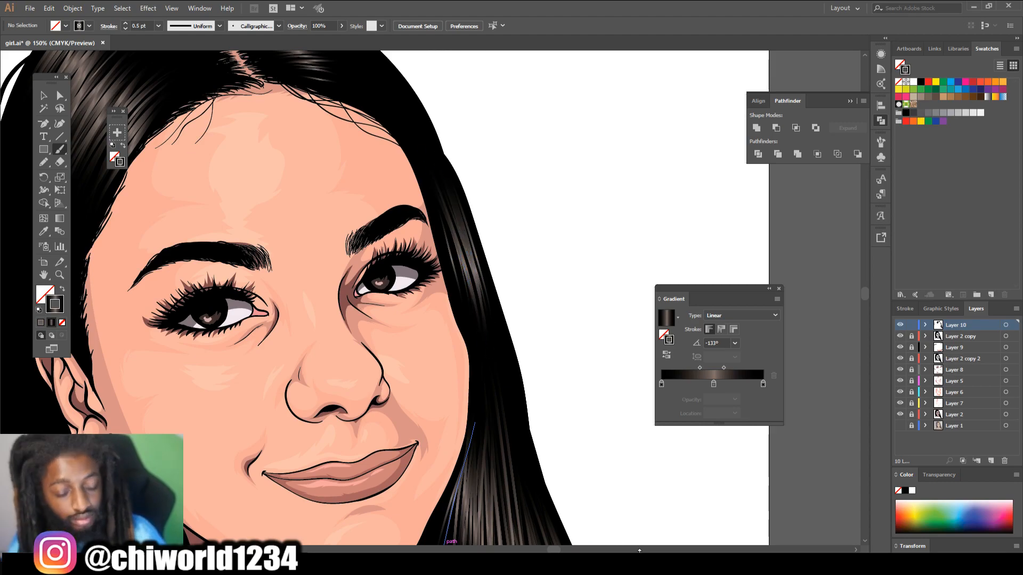
Paint long gradient highlight strands in the hair below and behind the ear on the other side of the face.
key("ctrl+0")
key("ctrl+equal")
key("ctrl+equal")
key("ctrl+equal")
key("ctrl+equal")
scroll(615, 540, "down", 1)
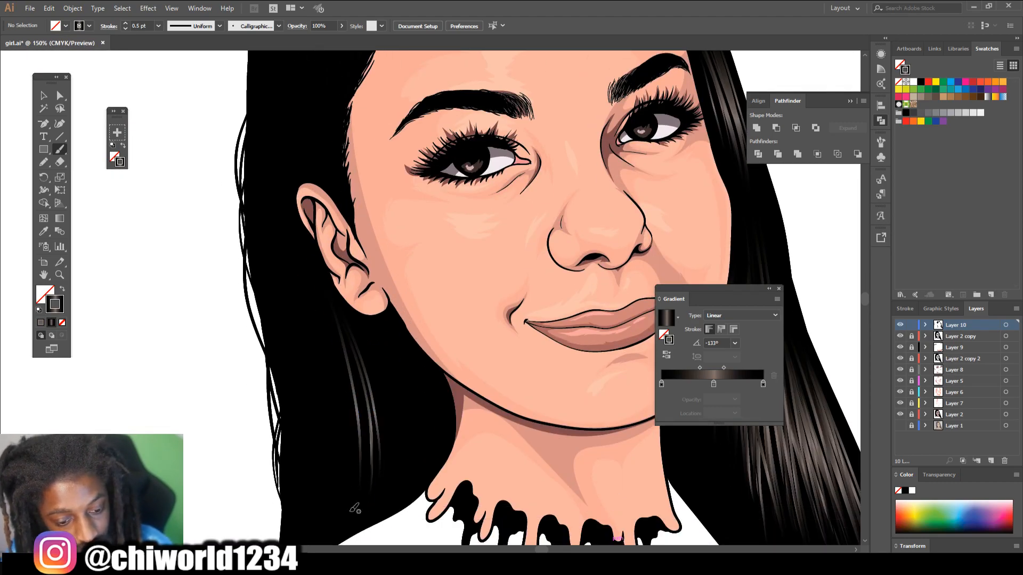
left_click_drag(356, 511, 320, 301)
left_click_drag(329, 362, 270, 159)
mouse_move(326, 319)
left_mouse_down()
mouse_move(280, 159)
mouse_move(289, 149)
left_mouse_up()
left_click_drag(304, 306, 279, 119)
left_click_drag(291, 287, 264, 122)
left_click_drag(319, 337, 277, 114)
Continue the highlight strands upward through the hair above the ear and alongside the forehead.
scroll(324, 282, "up", 3)
left_click_drag(290, 251, 275, 90)
mouse_move(313, 462)
left_mouse_down()
mouse_move(277, 200)
mouse_move(284, 131)
left_mouse_up()
left_click_drag(263, 184, 271, 111)
left_click_drag(300, 236, 313, 153)
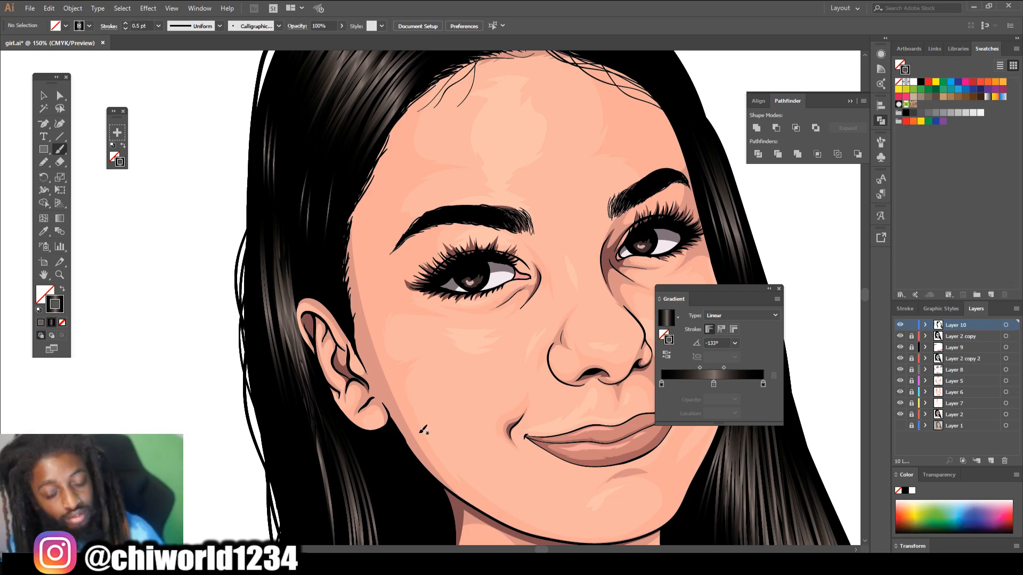
Paint fine 0.5 pt gradient highlight hairs inside both eyebrows.
key("ctrl+minus")
key("ctrl+minus")
key("ctrl+equal")
key("ctrl+equal")
key("ctrl+equal")
key("ctrl+equal")
left_click_drag(607, 224, 588, 209)
left_click_drag(565, 245, 548, 219)
mouse_move(278, 301)
left_mouse_down()
mouse_move(266, 278)
mouse_move(214, 287)
left_mouse_up()
left_click_drag(232, 290, 198, 279)
mouse_move(212, 299)
left_mouse_down()
mouse_move(178, 291)
mouse_move(183, 271)
left_mouse_up()
Select the highlight hairs in the eyebrow nearer the ear and set their stroke gradient angle to -180°.
mouse_move(194, 280)
left_mouse_down()
mouse_move(170, 274)
mouse_move(170, 285)
mouse_move(302, 340)
left_mouse_up()
left_click(43, 96)
double_click(712, 343)
key("shift+Down")
key("shift+Down")
key("shift+Down")
key("shift+Down")
key("shift+Down")
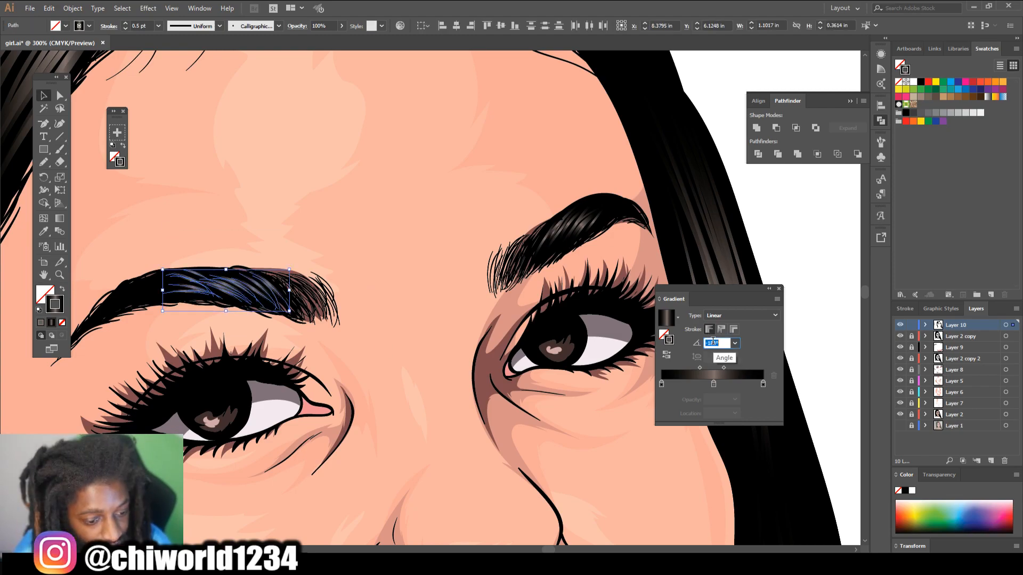
left_click(446, 345)
key("ctrl+minus")
key("ctrl+minus")
key("ctrl+minus")
key("ctrl+minus")
scroll(414, 452, "up", 1)
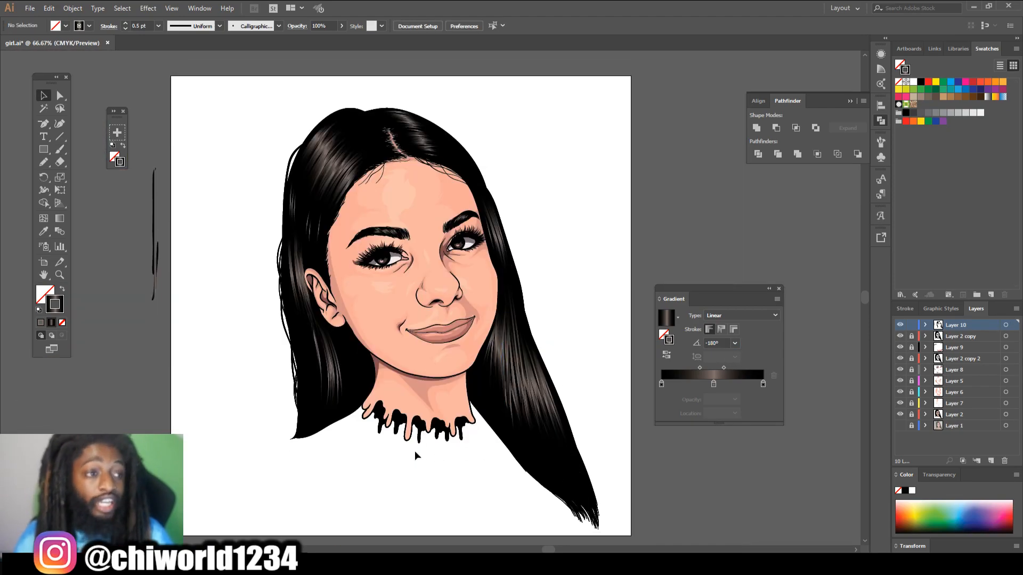